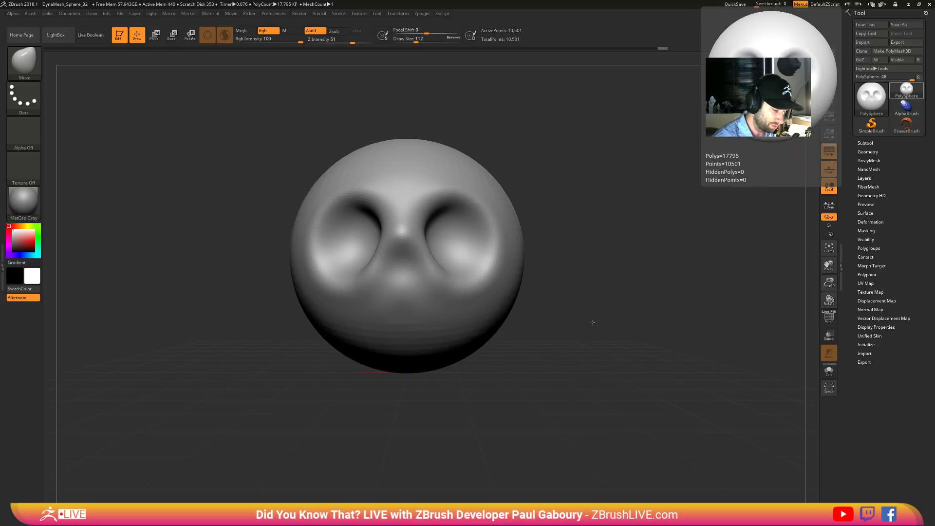
{"action": "left_click_drag", "start_coordinate": [597, 332], "coordinate": [604, 320]}
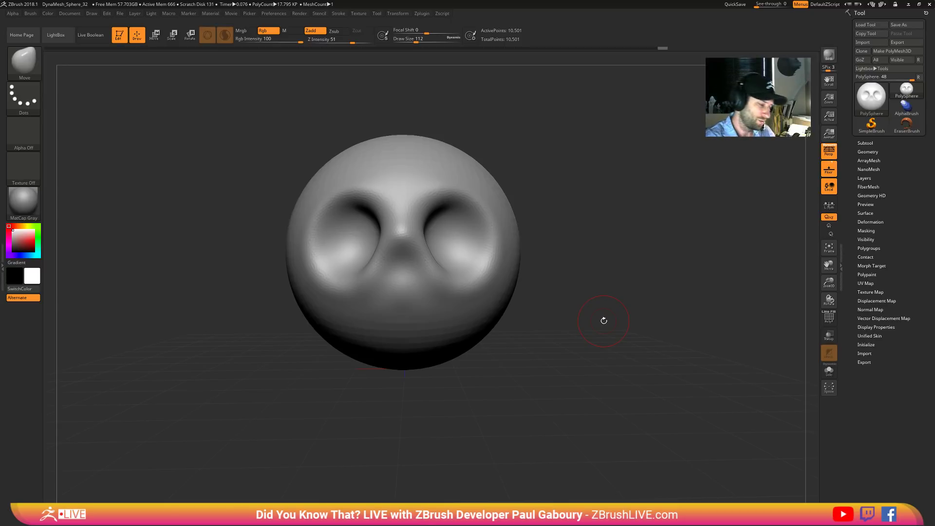
{"action": "left_click_drag", "start_coordinate": [604, 320], "coordinate": [612, 274]}
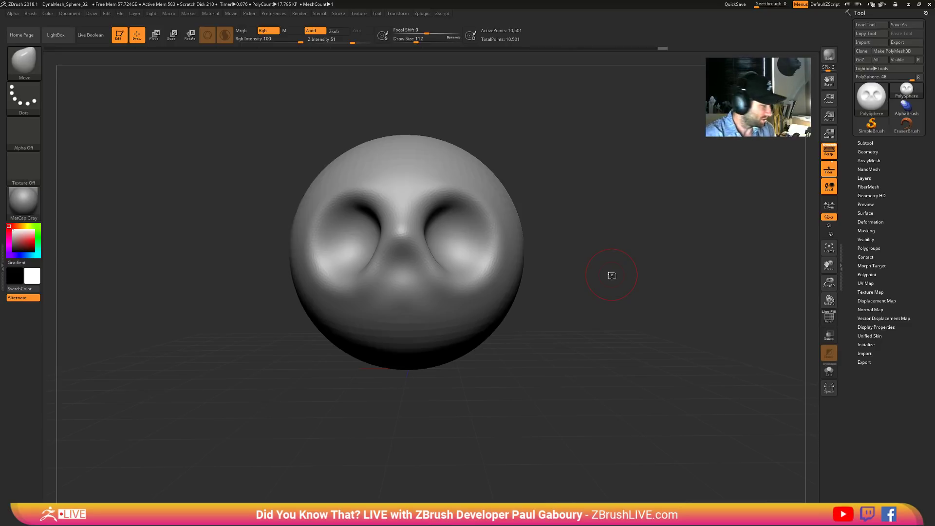
{"action": "left_click_drag", "start_coordinate": [574, 324], "coordinate": [597, 325]}
- Set the Move brush's draw size to 620 and pull the lower half of the sphere down into a tapered chin
{"action": "key", "text": "s"}
{"action": "left_click_drag", "start_coordinate": [435, 347], "coordinate": [435, 423]}
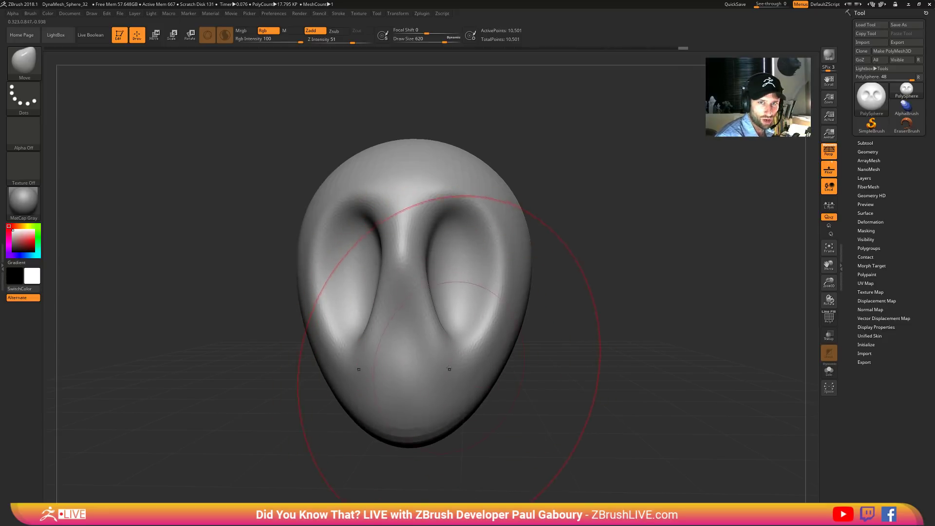
{"action": "mouse_move", "coordinate": [447, 358]}
{"action": "right_mouse_down"}
{"action": "mouse_move", "coordinate": [471, 365]}
{"action": "mouse_move", "coordinate": [429, 366]}
{"action": "mouse_move", "coordinate": [444, 338]}
{"action": "right_mouse_up"}
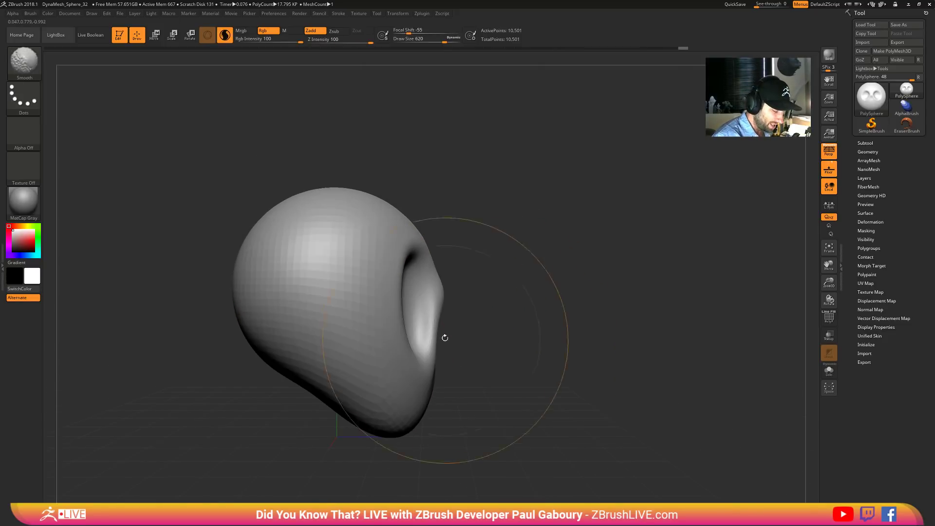
- Refine the head's side profile, smooth away the eye sockets and remesh the form, then undo the last change
{"action": "left_click_drag", "start_coordinate": [443, 292], "coordinate": [466, 276]}
{"action": "left_click_drag", "start_coordinate": [326, 393], "coordinate": [319, 414]}
{"action": "left_click_drag", "start_coordinate": [400, 423], "coordinate": [401, 434]}
{"action": "left_click_drag", "start_coordinate": [428, 292], "coordinate": [479, 455], "text": "ctrl+shift"}
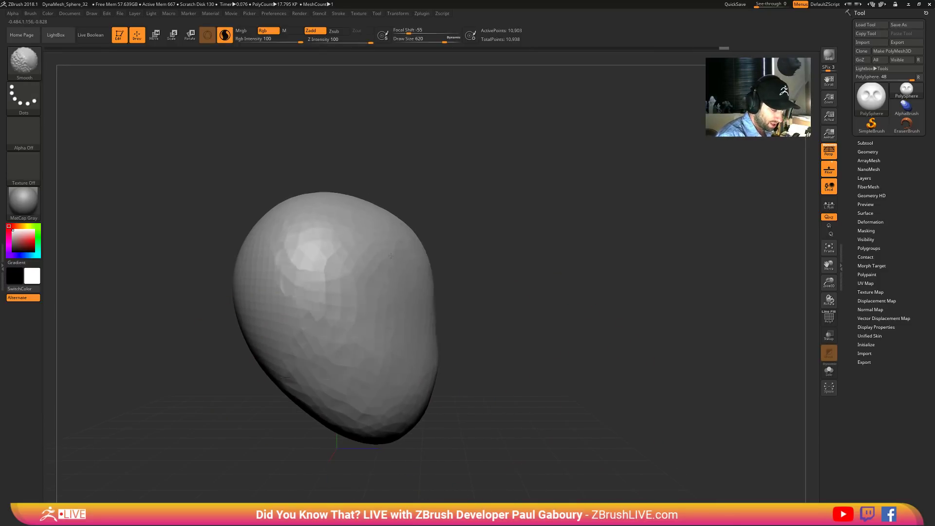
{"action": "right_click_drag", "start_coordinate": [408, 266], "coordinate": [463, 326]}
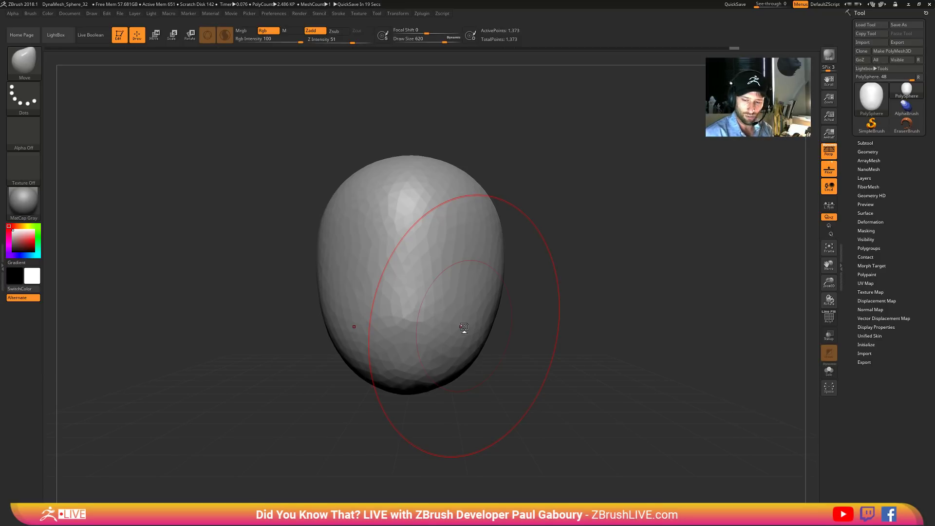
{"action": "key", "text": "ctrl+z"}
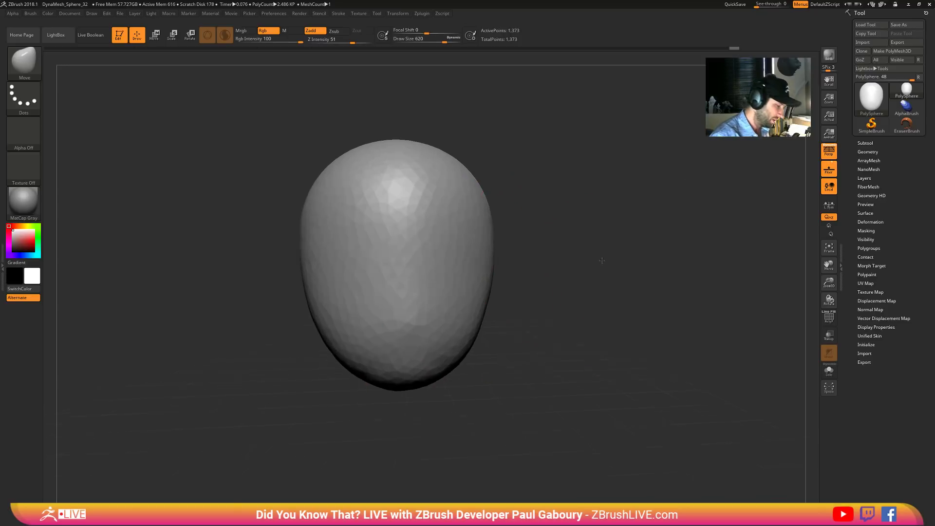
- Reduce the draw size to 74 and switch to the Standard brush
{"action": "key", "text": "s"}
{"action": "left_click_drag", "start_coordinate": [588, 271], "coordinate": [558, 274]}
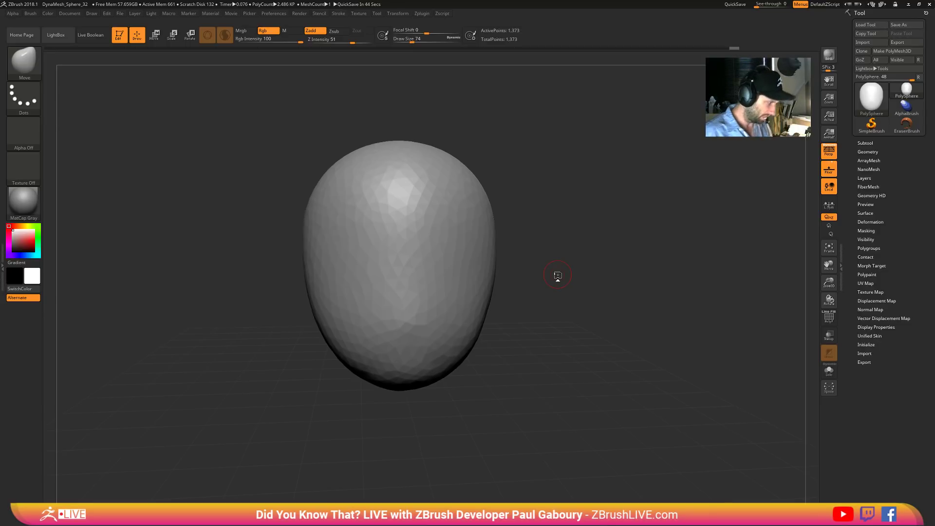
{"action": "key", "text": "b"}
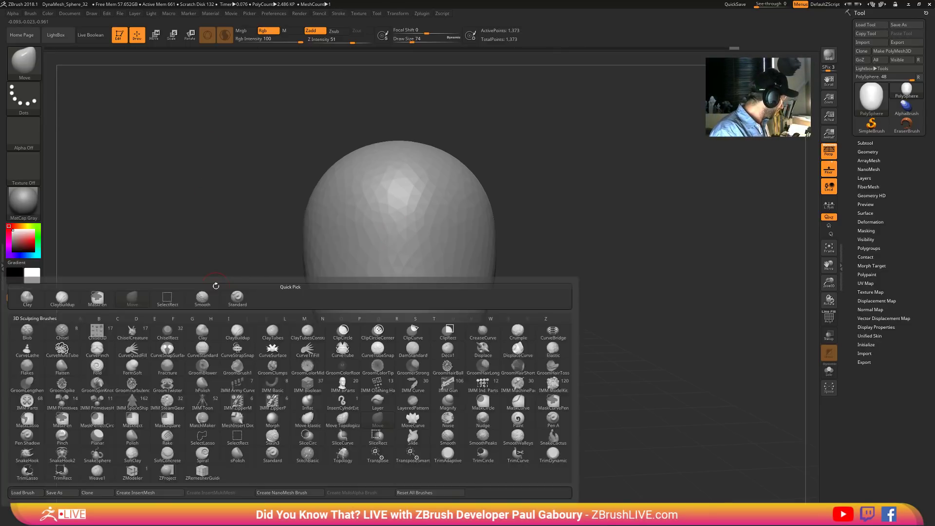
{"action": "key", "text": "s"}
{"action": "key", "text": "t"}
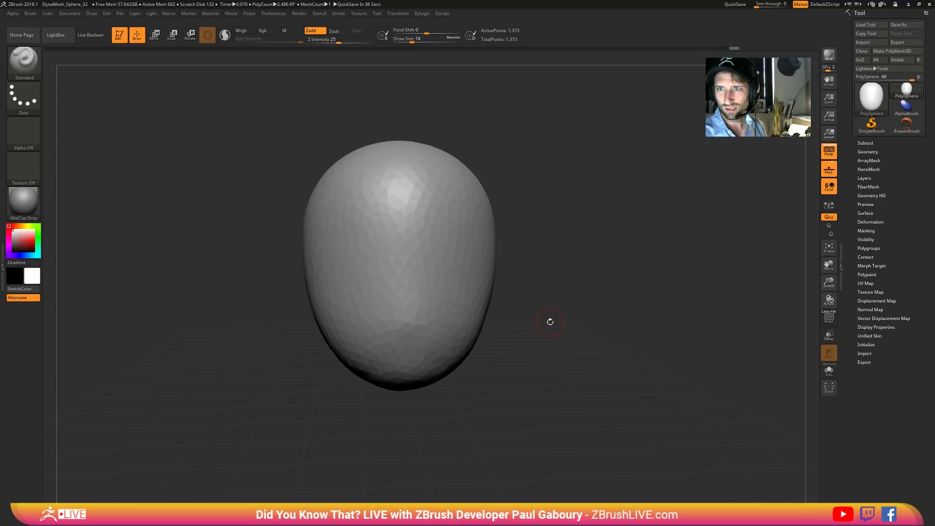
- Replace the smoothed head shape with a QCube primitive at resolution 2 on X, Y and Z
{"action": "left_click_drag", "start_coordinate": [612, 341], "coordinate": [616, 334]}
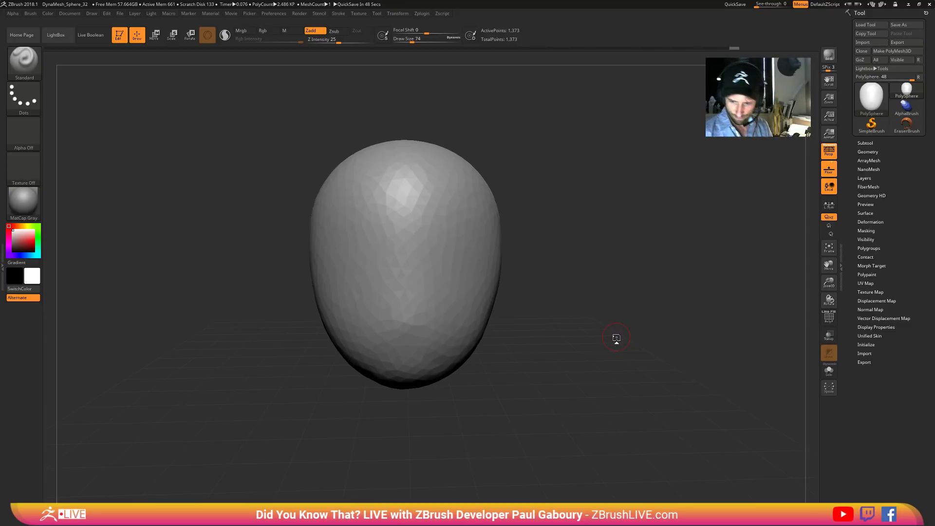
{"action": "left_click", "coordinate": [867, 345]}
{"action": "scroll", "coordinate": [904, 252], "scroll_direction": "down", "scroll_amount": 1}
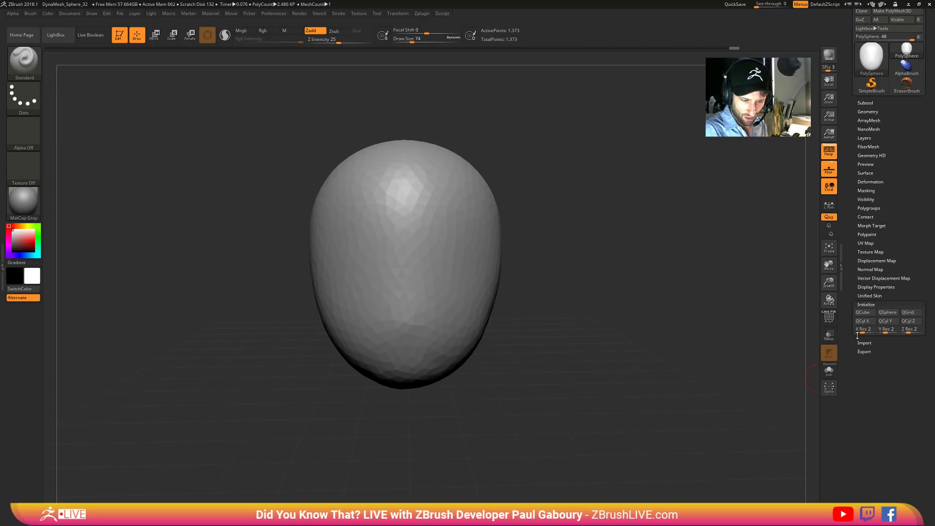
{"action": "left_click", "coordinate": [863, 314]}
{"action": "left_click_drag", "start_coordinate": [542, 376], "coordinate": [596, 383]}
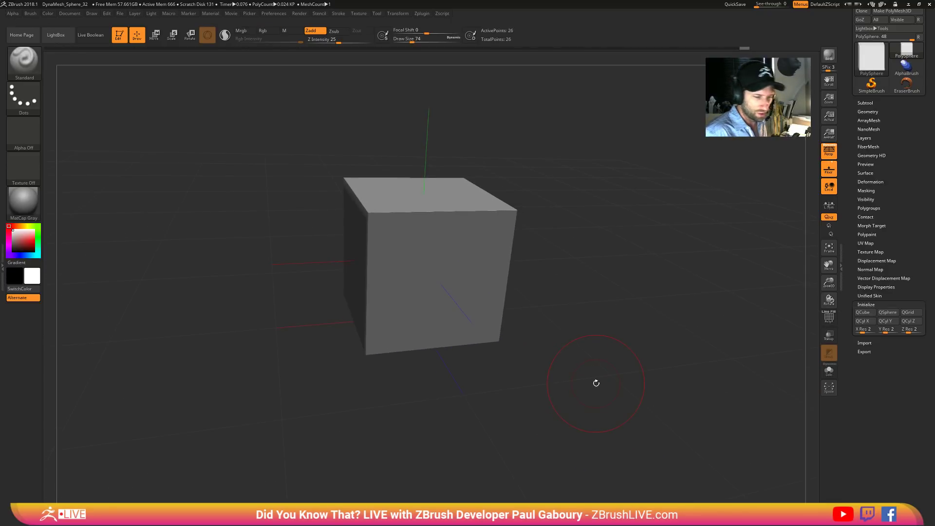
- Turn off perspective distortion, view the cube straight from the front and set the draw size to 35
{"action": "left_click", "coordinate": [827, 154]}
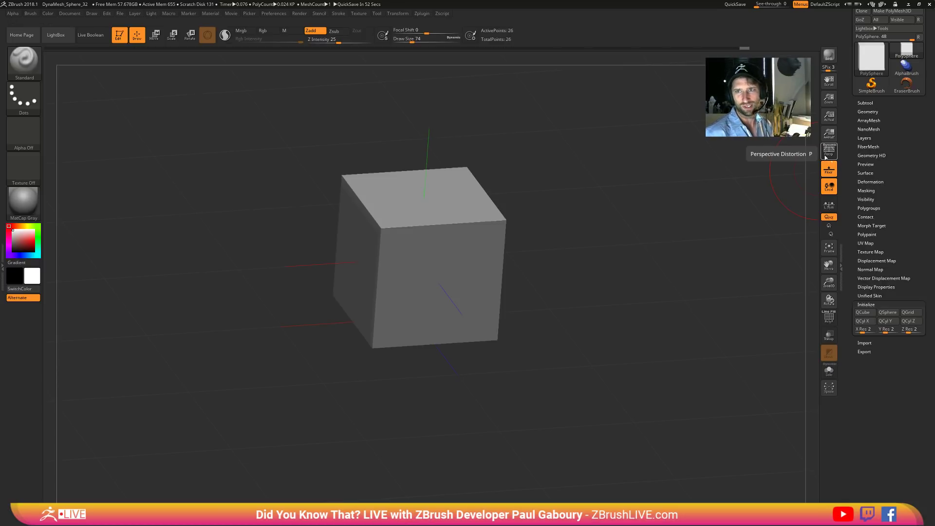
{"action": "left_click_drag", "start_coordinate": [609, 360], "coordinate": [598, 346]}
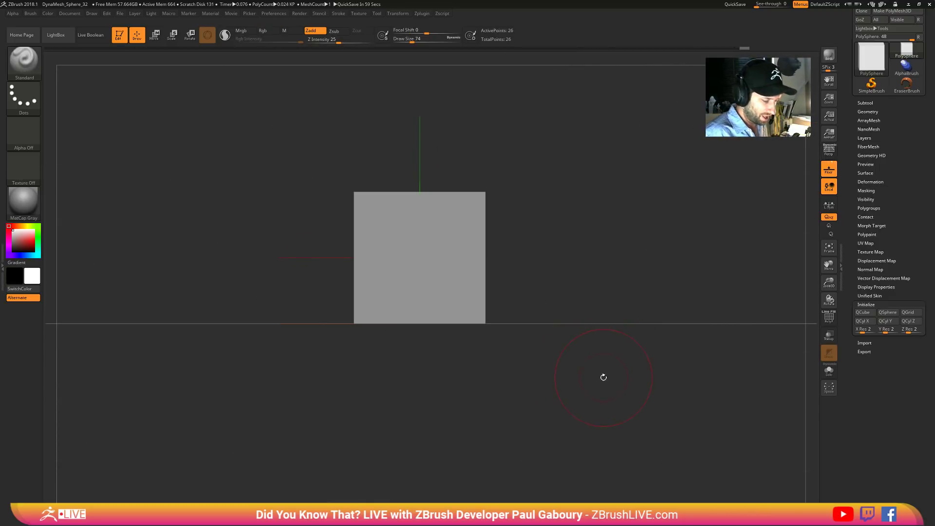
{"action": "key", "text": "s"}
{"action": "left_click_drag", "start_coordinate": [602, 378], "coordinate": [597, 377]}
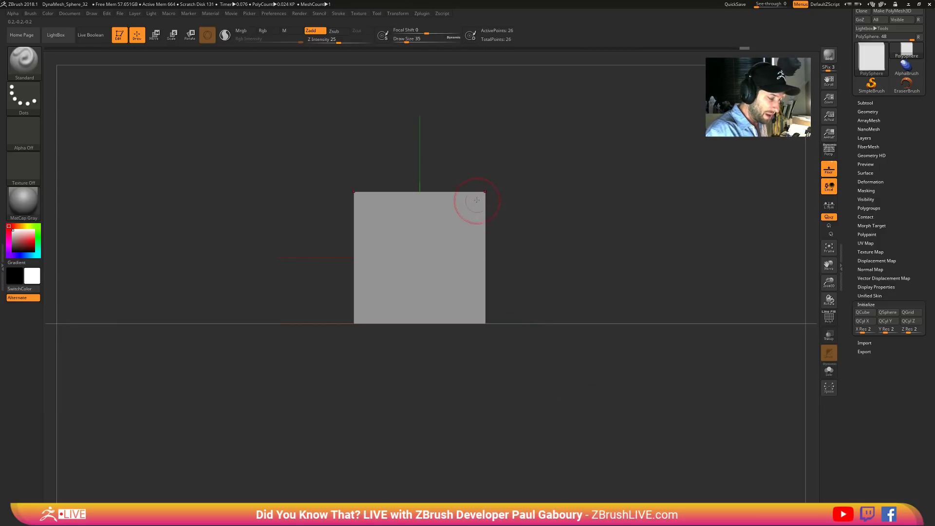
{"action": "left_click_drag", "start_coordinate": [488, 198], "coordinate": [493, 210]}
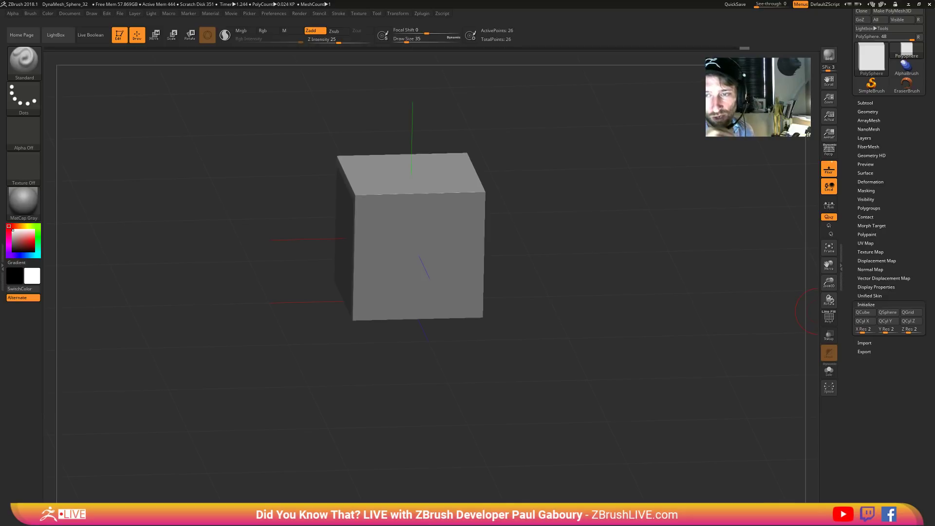
- Browse the sculpting brushes whose names start with C and M, including ClipCurve and MaskCurvePen
{"action": "left_click_drag", "start_coordinate": [599, 355], "coordinate": [600, 354]}
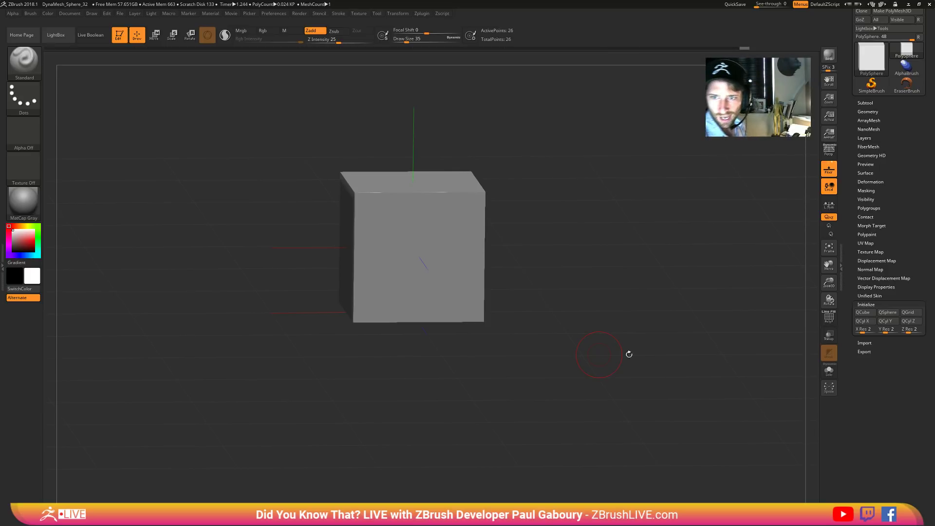
{"action": "left_click_drag", "start_coordinate": [629, 354], "coordinate": [624, 355]}
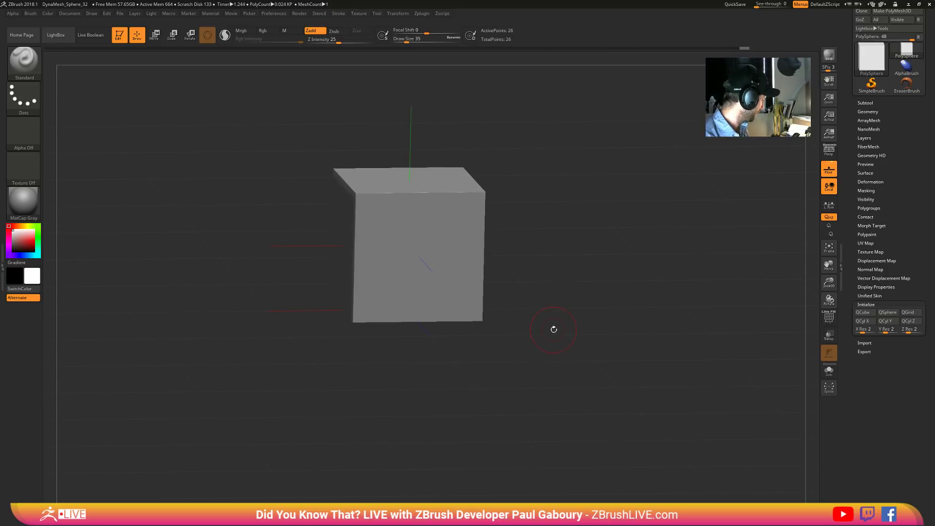
{"action": "key", "text": "b"}
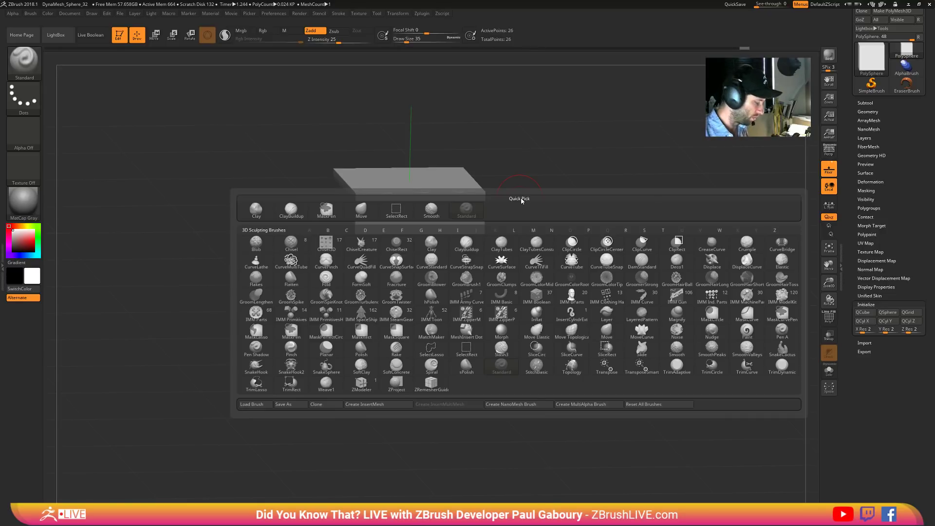
{"action": "key", "text": "c"}
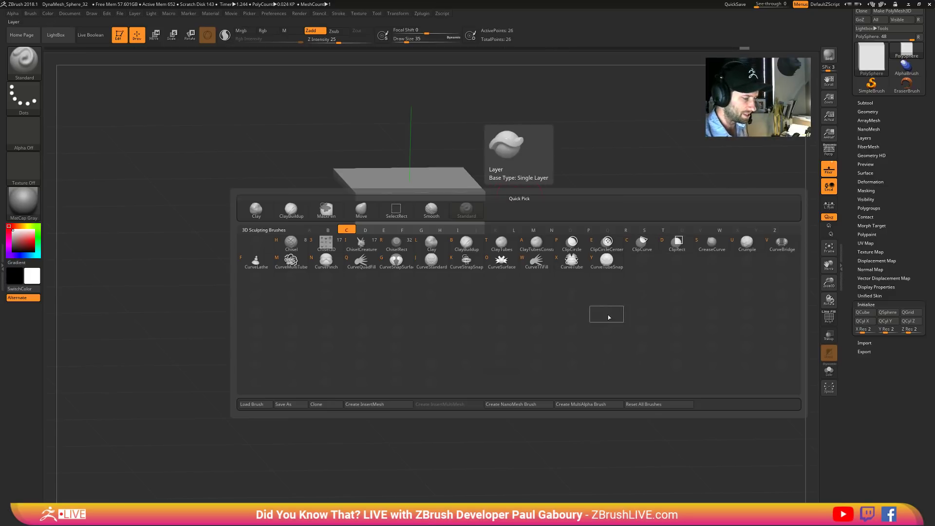
{"action": "key", "text": "Escape"}
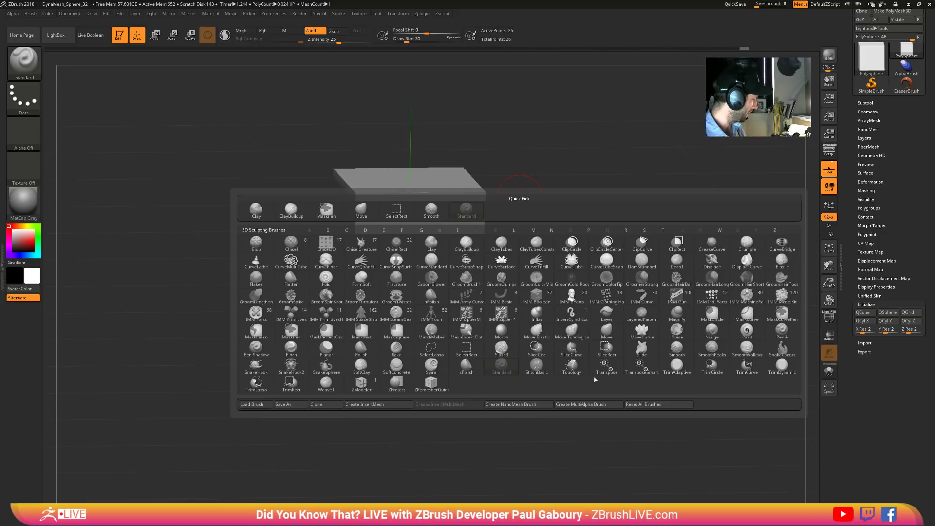
{"action": "key", "text": "c"}
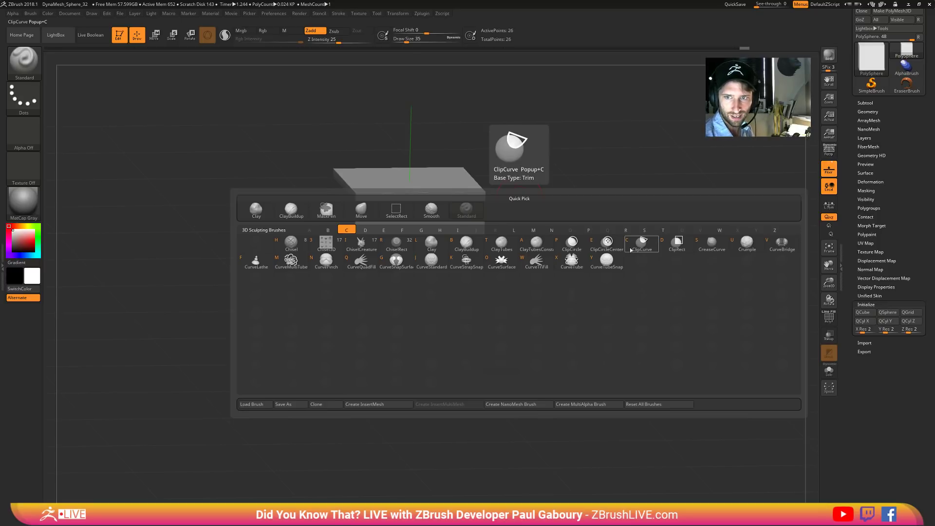
{"action": "key", "text": "Escape"}
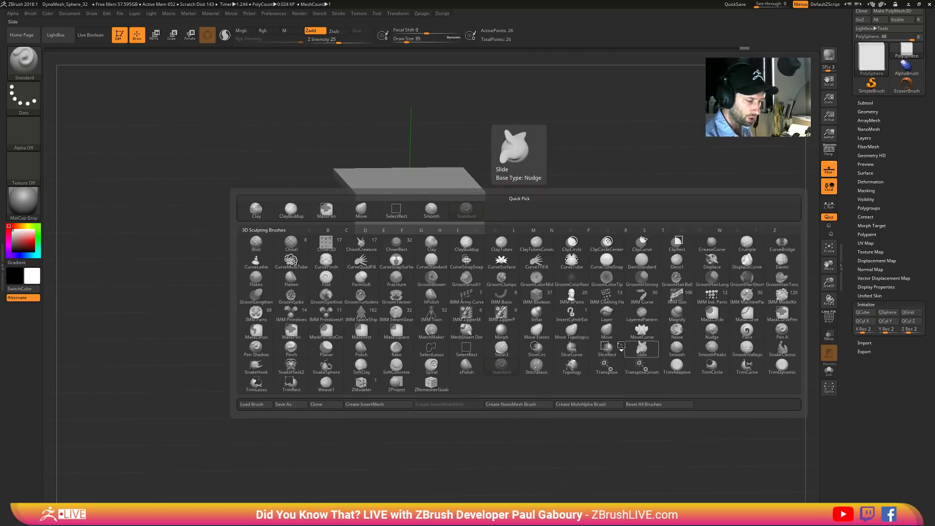
{"action": "key", "text": "m"}
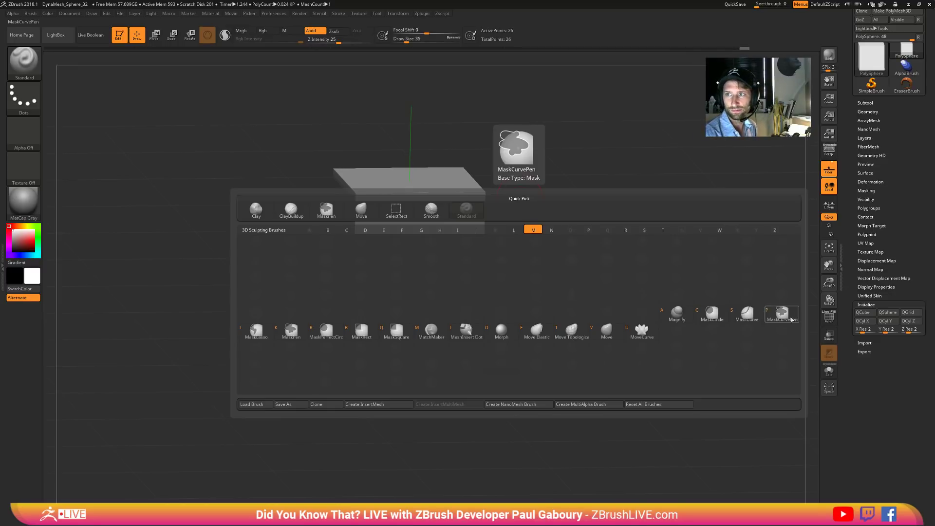
{"action": "left_click", "coordinate": [778, 314]}
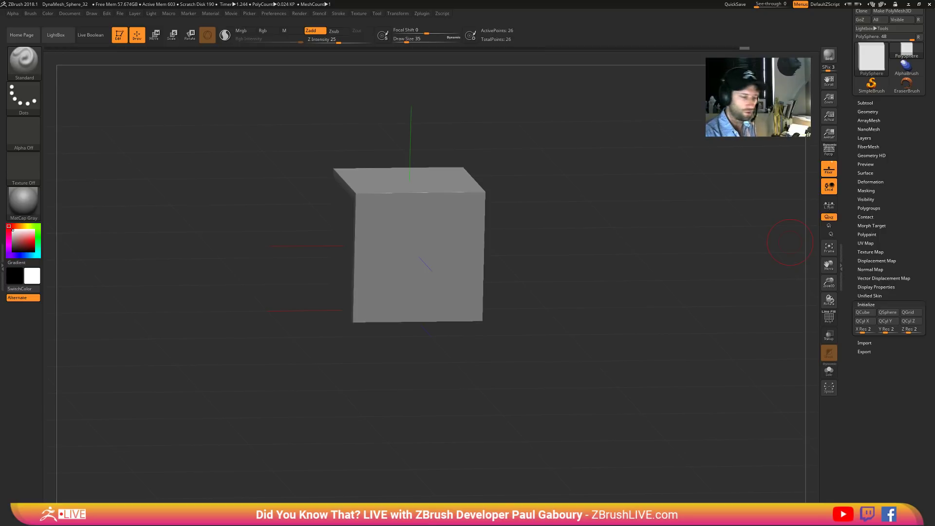
- Open the Hotkeys section of the preferences
{"action": "left_click", "coordinate": [274, 14]}
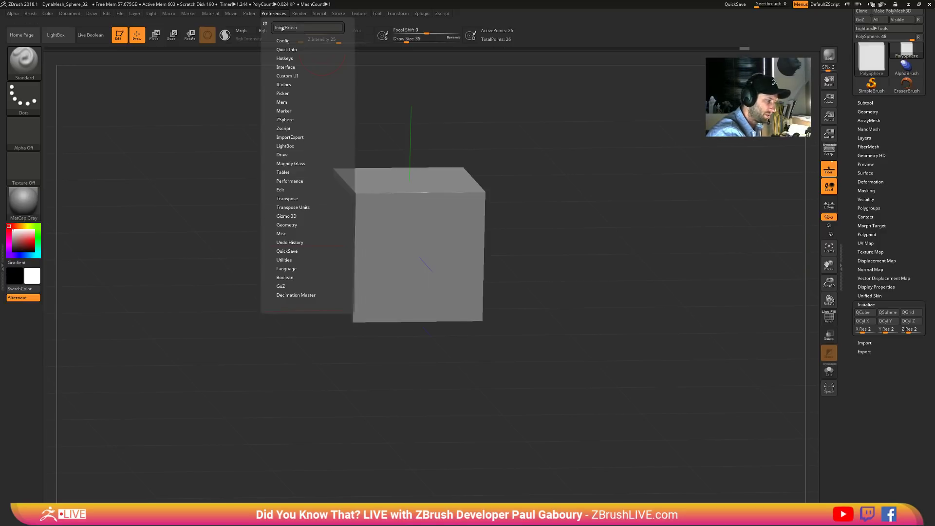
{"action": "left_click", "coordinate": [288, 58]}
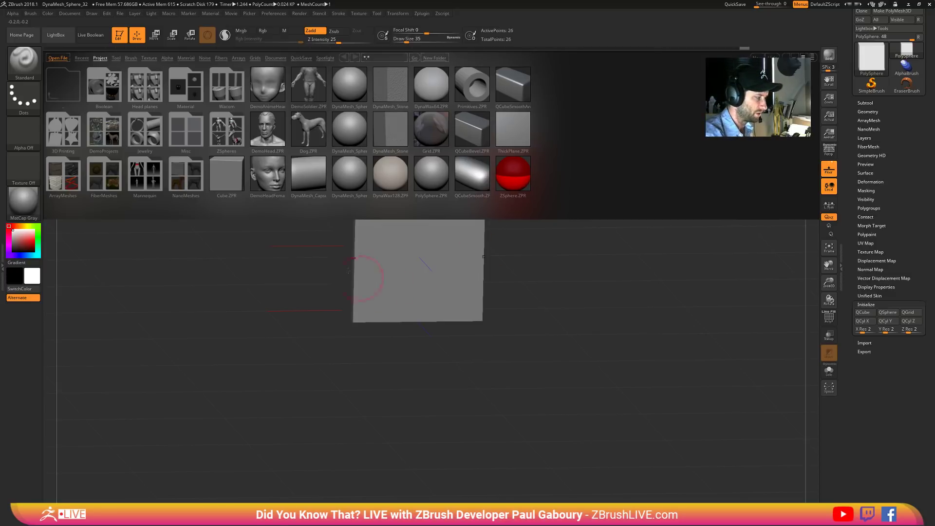
- Load the DemoHead tool from LightBox and frame the whole bust in the view
{"action": "left_click", "coordinate": [117, 58]}
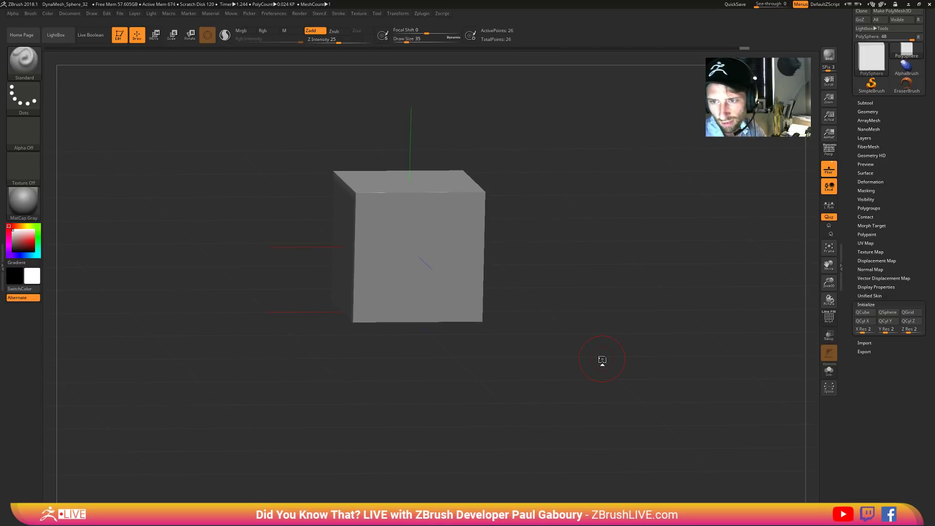
{"action": "left_click_drag", "start_coordinate": [602, 359], "coordinate": [594, 331]}
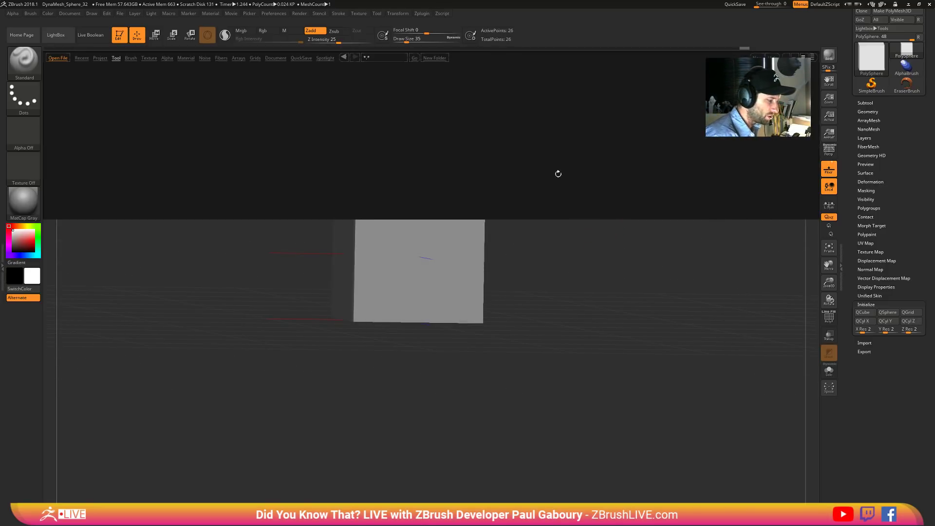
{"action": "double_click", "coordinate": [145, 87]}
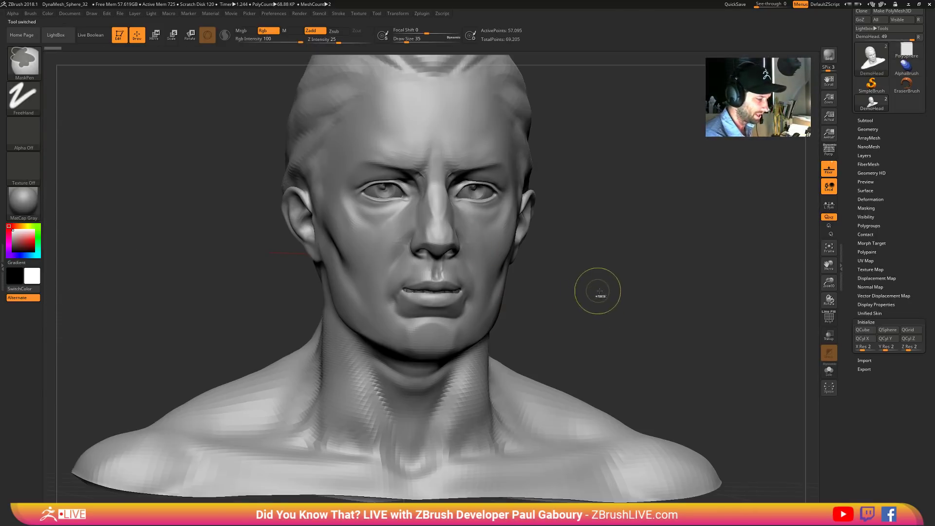
{"action": "key", "text": "f"}
{"action": "left_click_drag", "start_coordinate": [599, 281], "coordinate": [568, 215]}
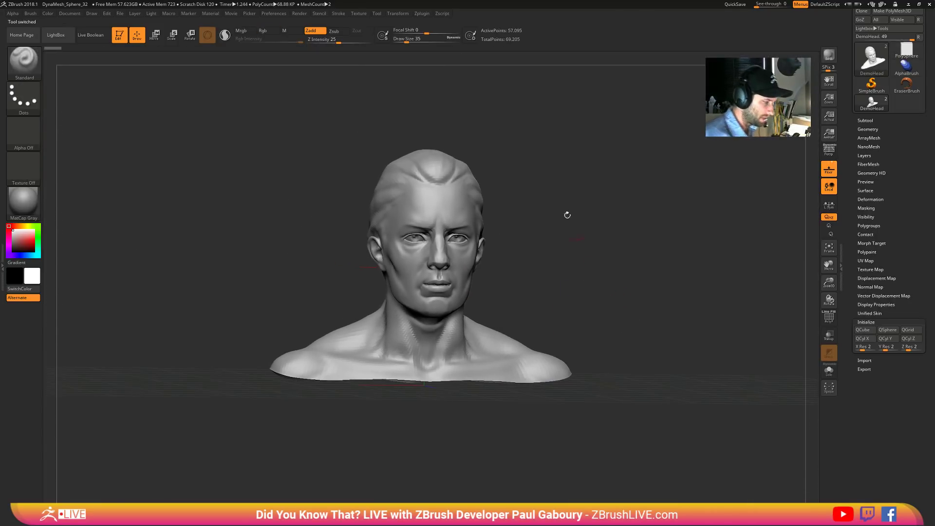
- Dock the Zplugin palette in the tray and create a working clone of DemoHead with UV Master's Work On Clone
{"action": "left_click", "coordinate": [423, 14]}
{"action": "left_click_drag", "start_coordinate": [423, 24], "coordinate": [917, 146]}
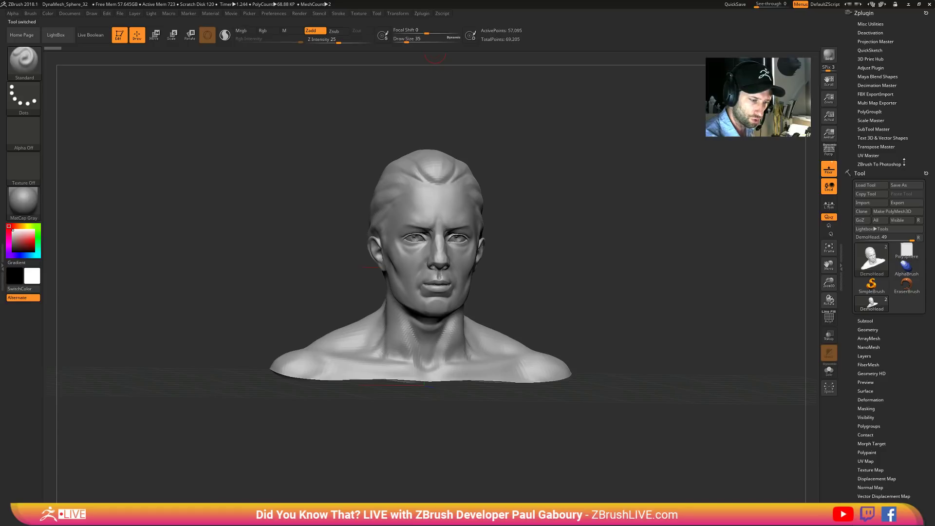
{"action": "left_click", "coordinate": [868, 154]}
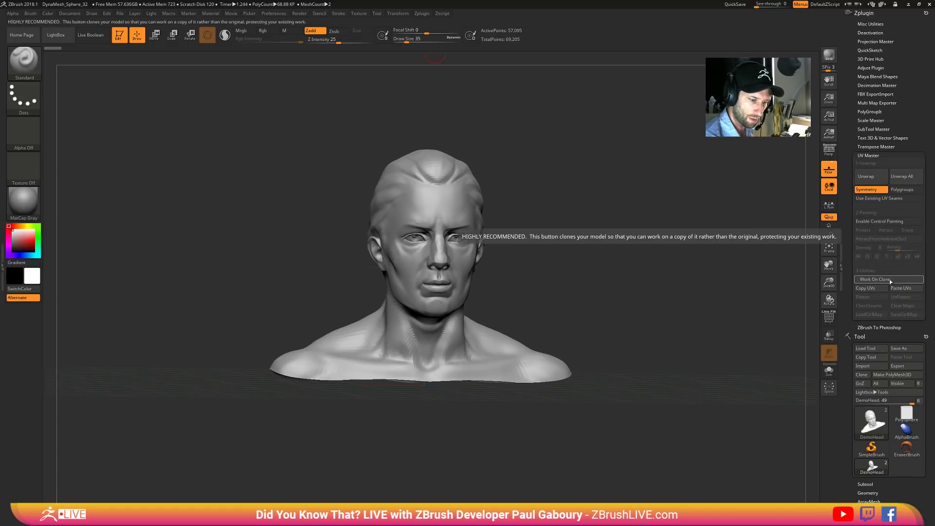
{"action": "left_click", "coordinate": [886, 280]}
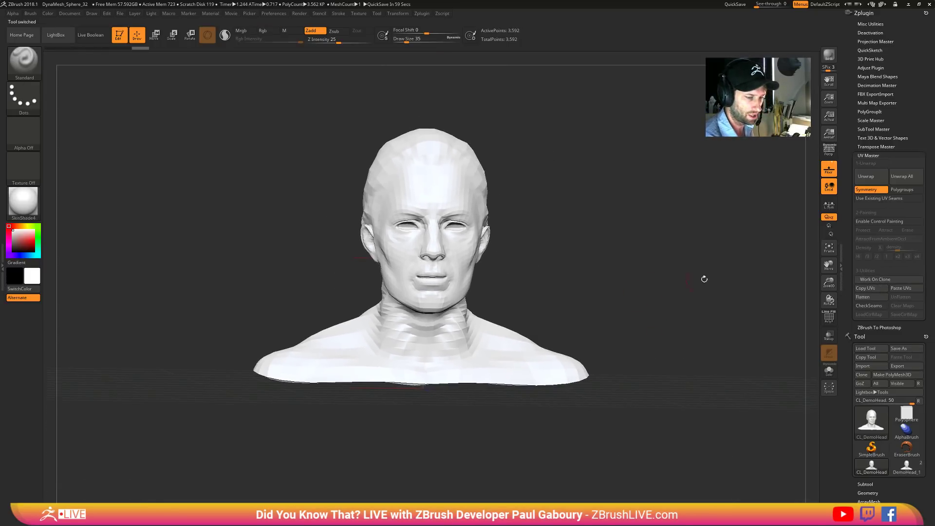
- Enable UV Master's Control Painting and paint a Protect area over the face, ears and front of the neck with draw size 74
{"action": "left_click", "coordinate": [884, 222]}
{"action": "left_click_drag", "start_coordinate": [632, 330], "coordinate": [559, 298]}
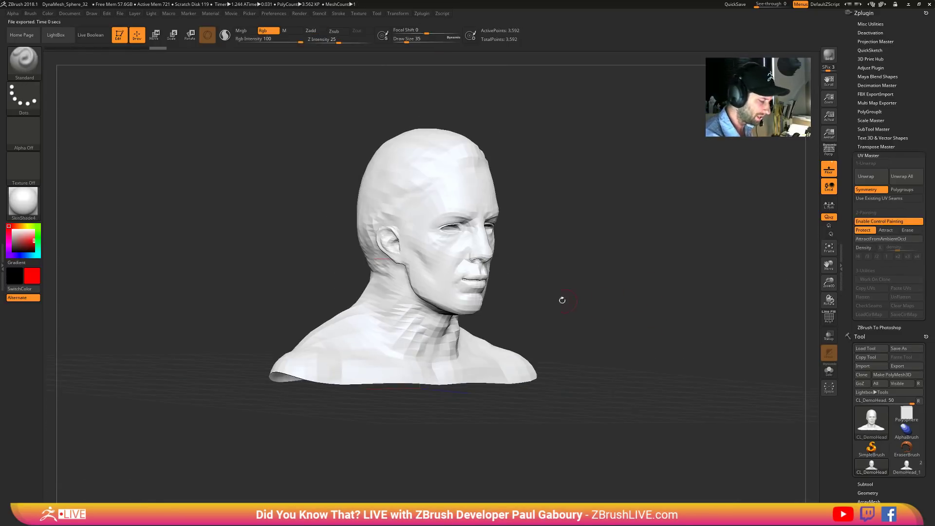
{"action": "key", "text": "s"}
{"action": "left_click_drag", "start_coordinate": [447, 248], "coordinate": [452, 246]}
{"action": "mouse_move", "coordinate": [452, 249]}
{"action": "left_mouse_down"}
{"action": "mouse_move", "coordinate": [470, 239]}
{"action": "mouse_move", "coordinate": [475, 273]}
{"action": "mouse_move", "coordinate": [448, 185]}
{"action": "mouse_move", "coordinate": [375, 229]}
{"action": "mouse_move", "coordinate": [419, 288]}
{"action": "mouse_move", "coordinate": [409, 312]}
{"action": "mouse_move", "coordinate": [438, 336]}
{"action": "mouse_move", "coordinate": [457, 146]}
{"action": "mouse_move", "coordinate": [398, 223]}
{"action": "left_mouse_up"}
- Paint an Attract line down the center of the back of the head and neck to guide the UV seam
{"action": "left_click", "coordinate": [885, 230]}
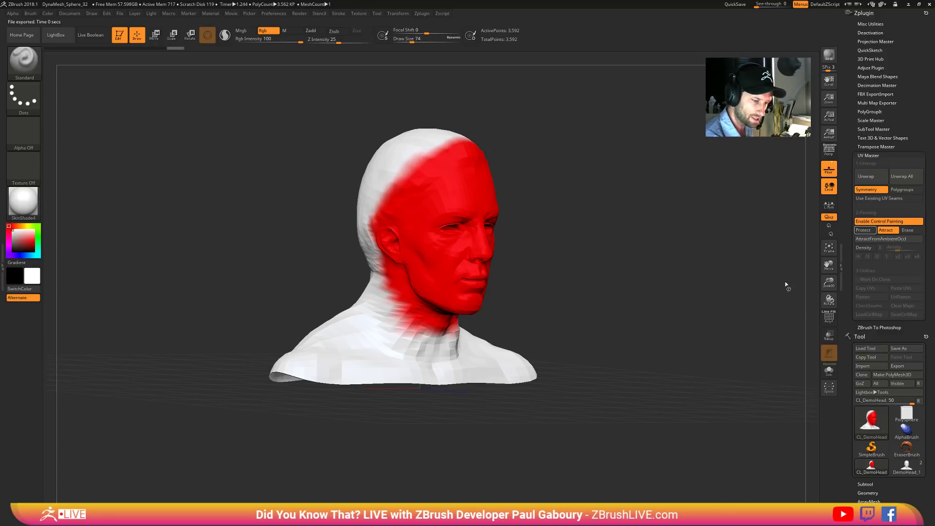
{"action": "mouse_move", "coordinate": [648, 343]}
{"action": "left_mouse_down"}
{"action": "mouse_move", "coordinate": [603, 346]}
{"action": "mouse_move", "coordinate": [545, 299]}
{"action": "left_mouse_up"}
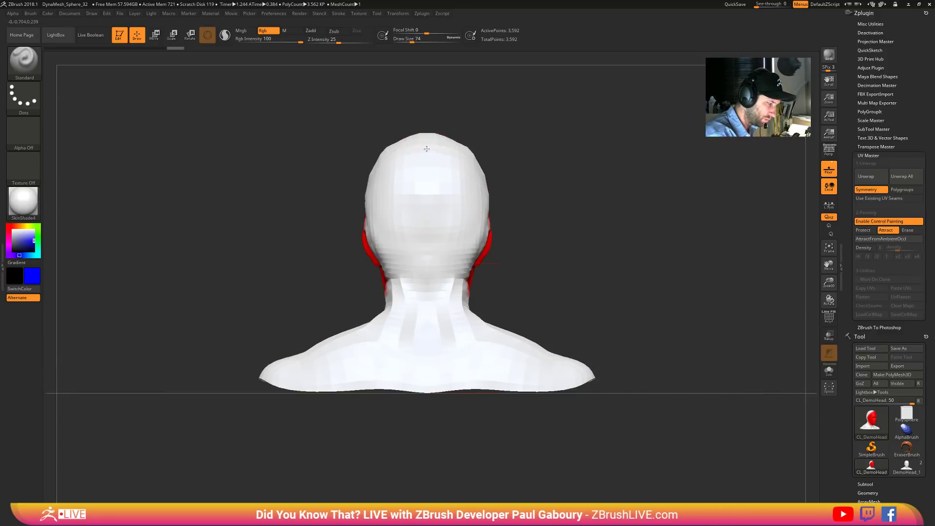
{"action": "left_click_drag", "start_coordinate": [428, 146], "coordinate": [428, 396]}
{"action": "left_click_drag", "start_coordinate": [458, 423], "coordinate": [560, 431]}
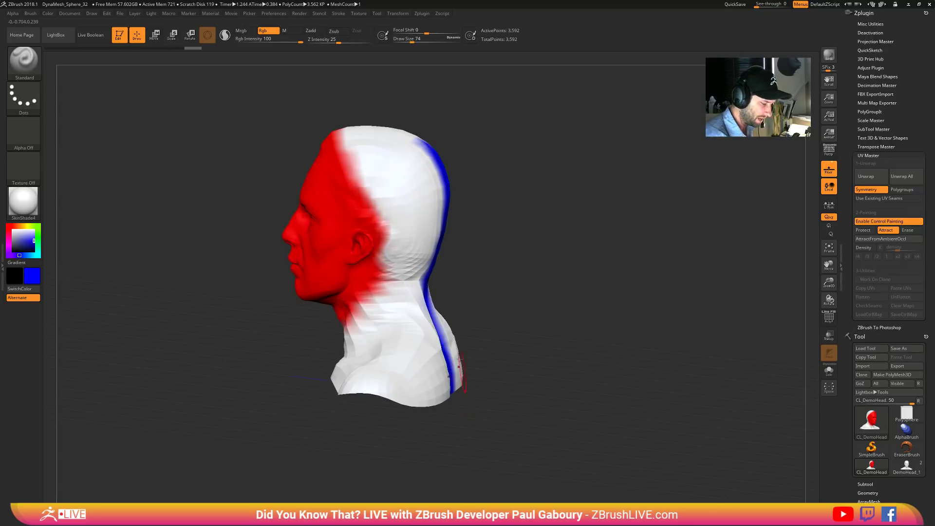
- Unwrap the clone with UV Master, and inspect the UV layout with Flatten and UnFlatten
{"action": "left_click", "coordinate": [863, 230]}
{"action": "left_click_drag", "start_coordinate": [683, 276], "coordinate": [591, 329], "text": "shift"}
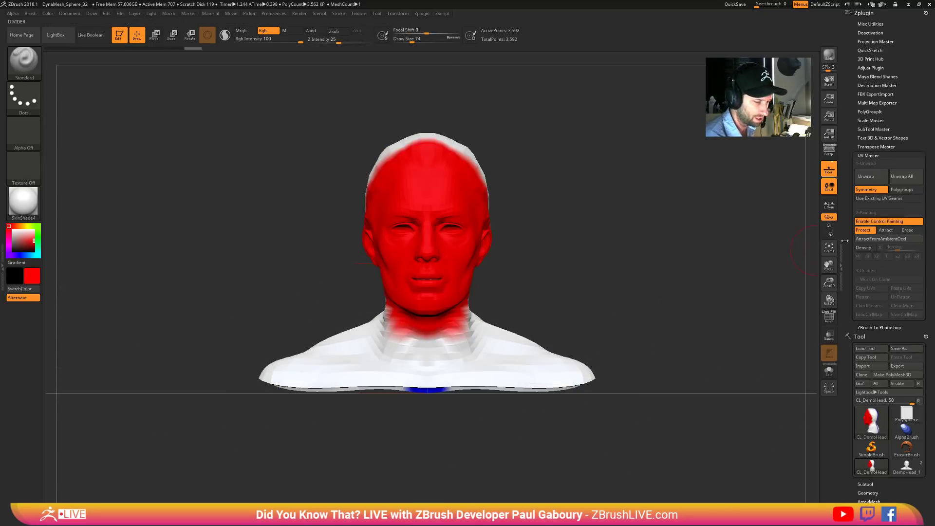
{"action": "left_click", "coordinate": [865, 177]}
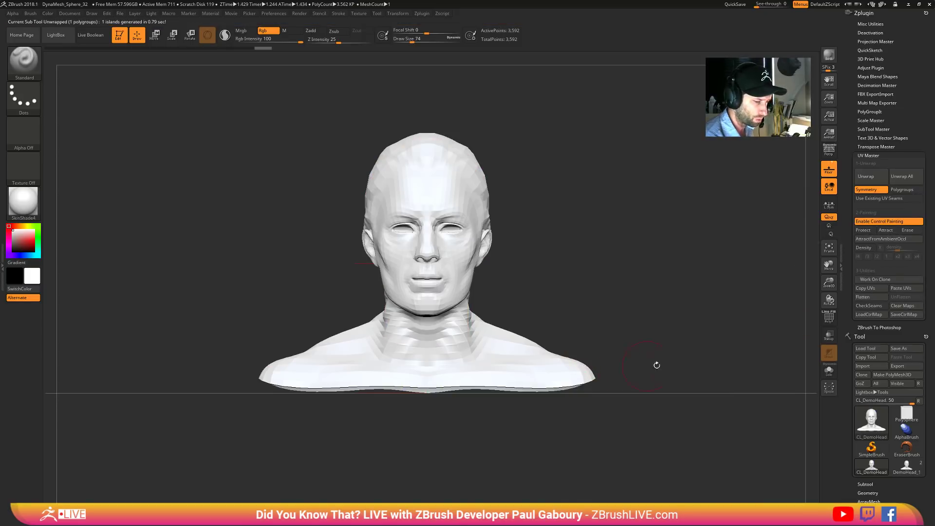
{"action": "left_click", "coordinate": [869, 296]}
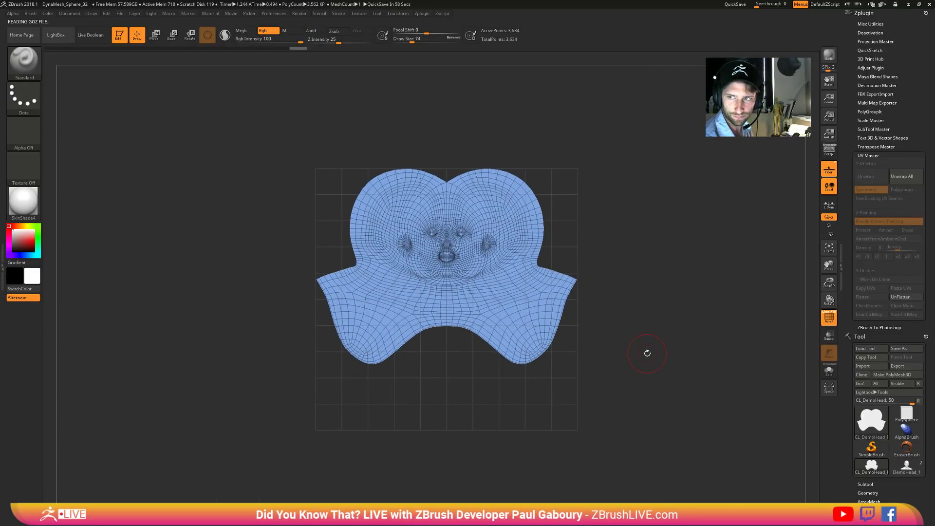
{"action": "left_click", "coordinate": [901, 296]}
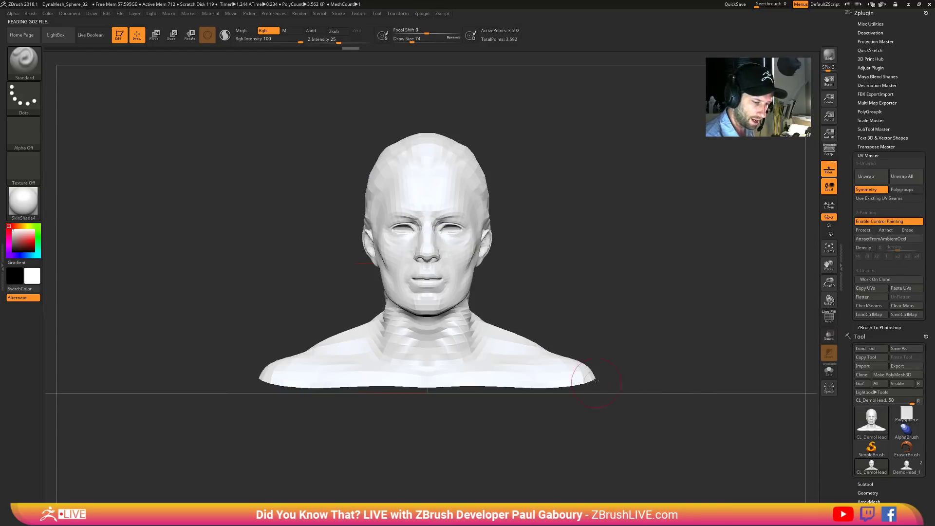
- Preview the clone's UV layout with Morph UV, with and without PolyFrame, and return to the 3D bust
{"action": "left_click_drag", "start_coordinate": [617, 359], "coordinate": [632, 327]}
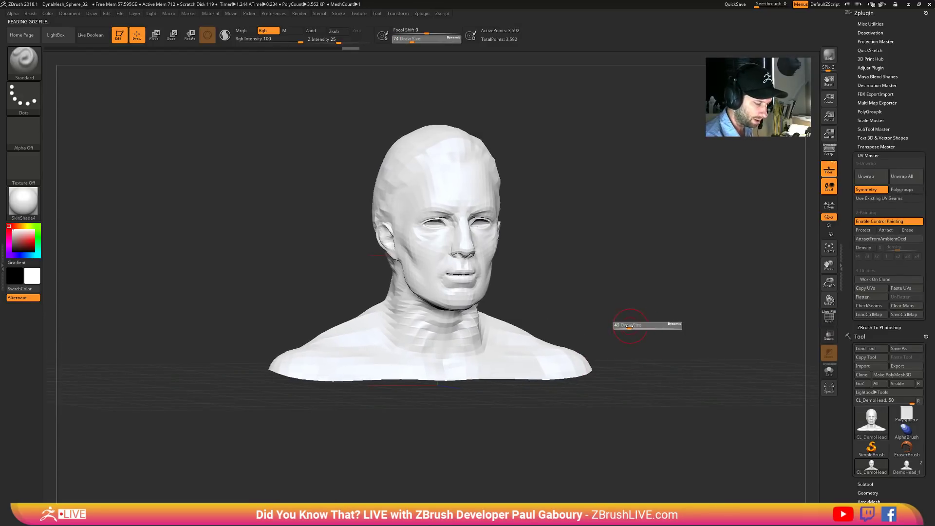
{"action": "left_click_drag", "start_coordinate": [892, 494], "coordinate": [881, 342]}
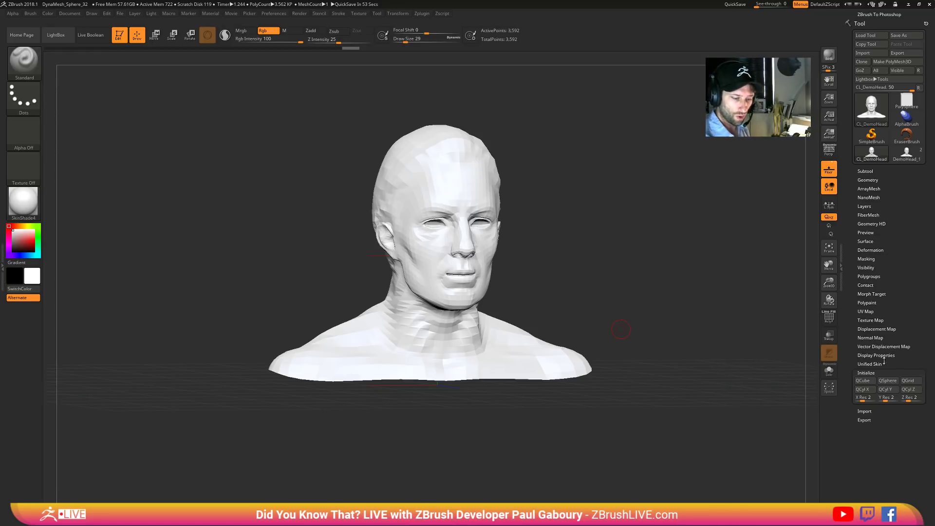
{"action": "left_click", "coordinate": [866, 311]}
{"action": "left_click", "coordinate": [906, 320]}
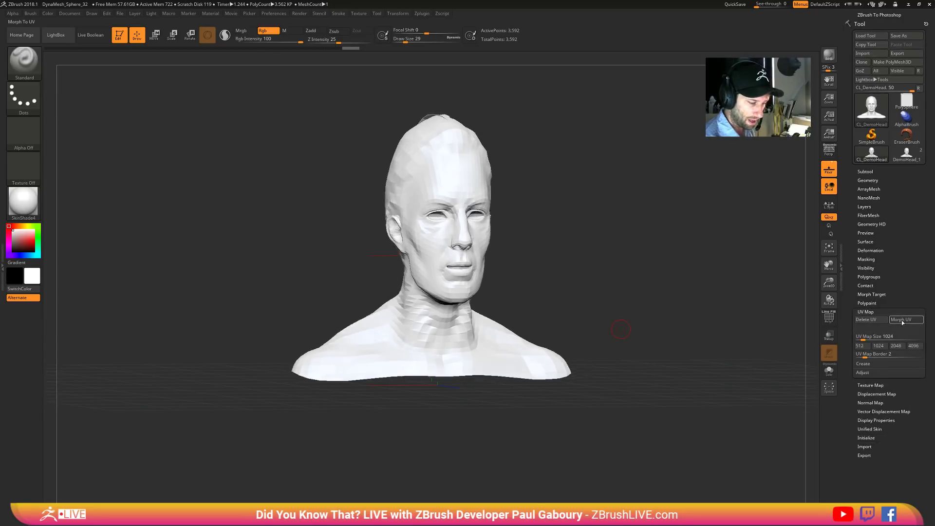
{"action": "right_click_drag", "start_coordinate": [718, 383], "coordinate": [605, 355], "text": "ctrl"}
{"action": "key", "text": "shift+f"}
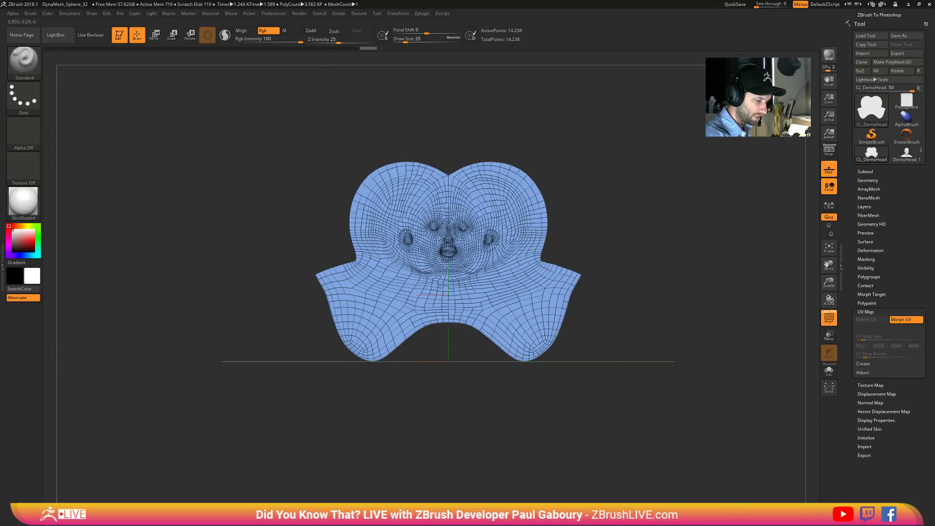
{"action": "key", "text": "shift"}
{"action": "key", "text": "shift+f"}
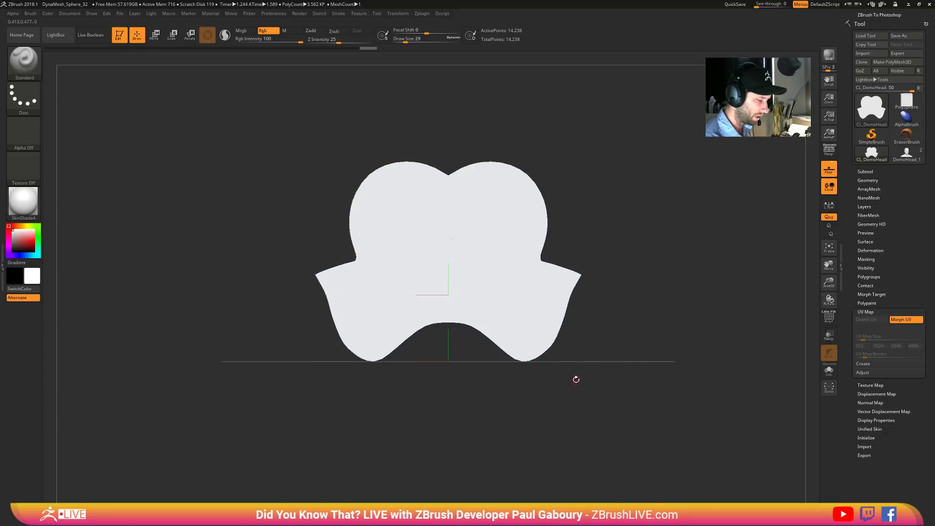
{"action": "left_click", "coordinate": [906, 319]}
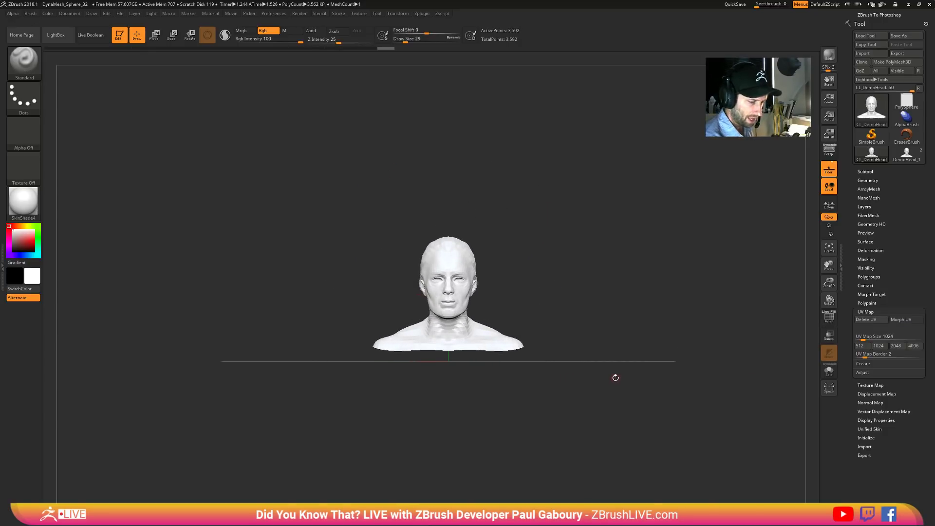
- Enlarge the bust in a three-quarter view and change its material to BasicMaterial
{"action": "right_click_drag", "start_coordinate": [615, 378], "coordinate": [619, 312], "text": "alt"}
{"action": "right_click_drag", "start_coordinate": [619, 312], "coordinate": [636, 358], "text": "ctrl"}
{"action": "right_click_drag", "start_coordinate": [634, 341], "coordinate": [667, 346]}
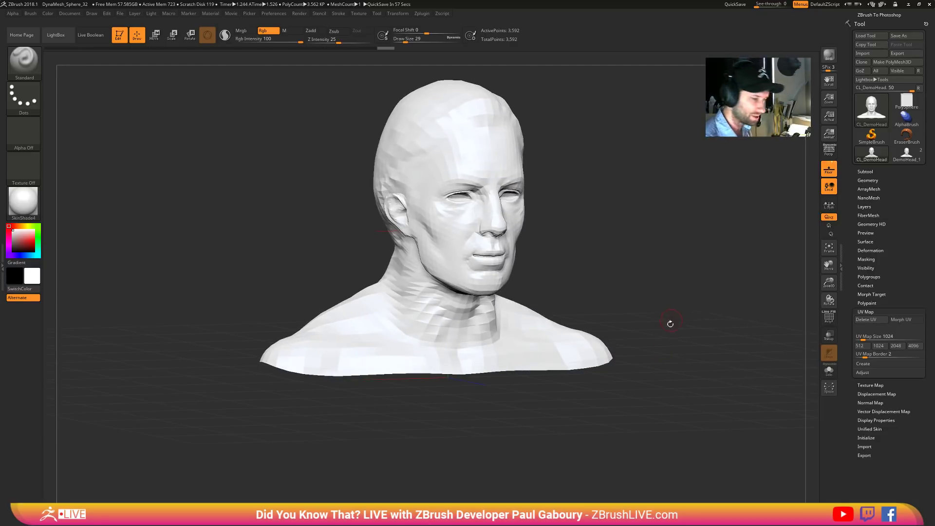
{"action": "left_click", "coordinate": [24, 202]}
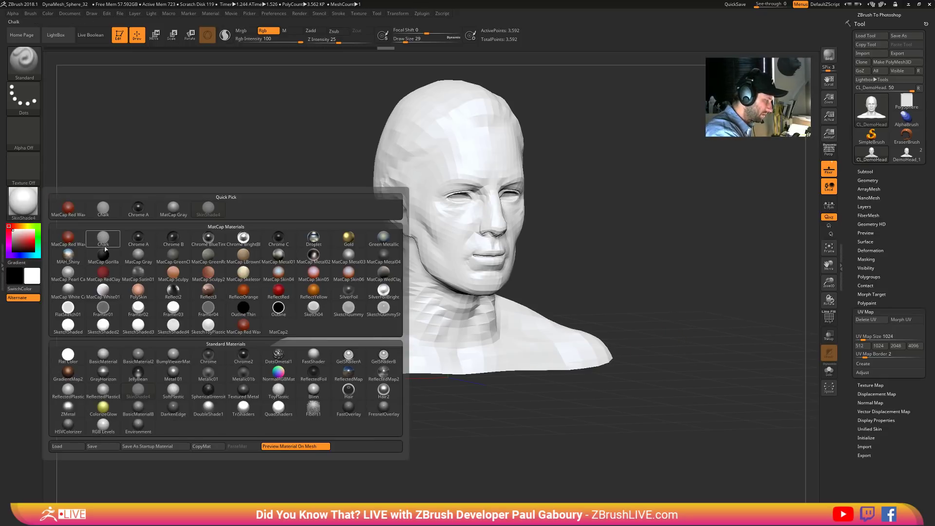
{"action": "left_click", "coordinate": [103, 356]}
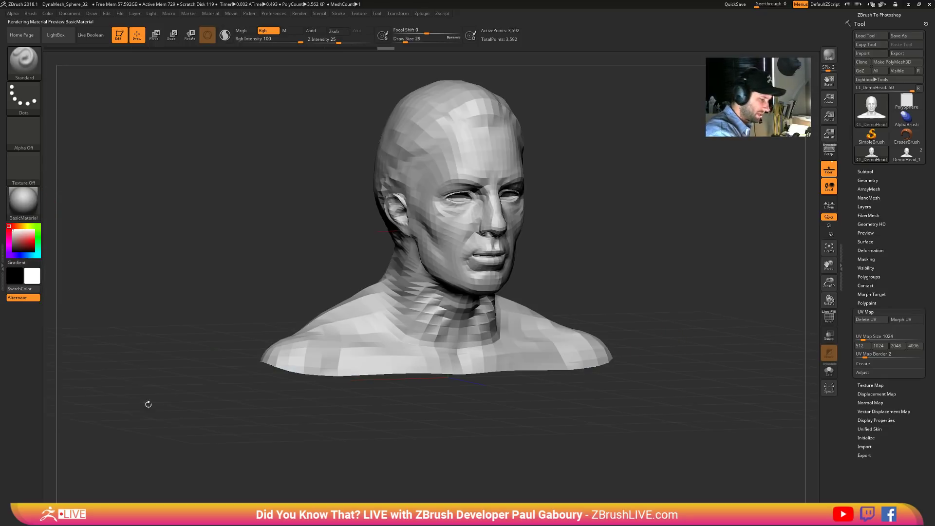
- Copy the clone's UVs in UV Master and paste them onto the original DemoHead at its lowest subdivision level
{"action": "left_click", "coordinate": [422, 14]}
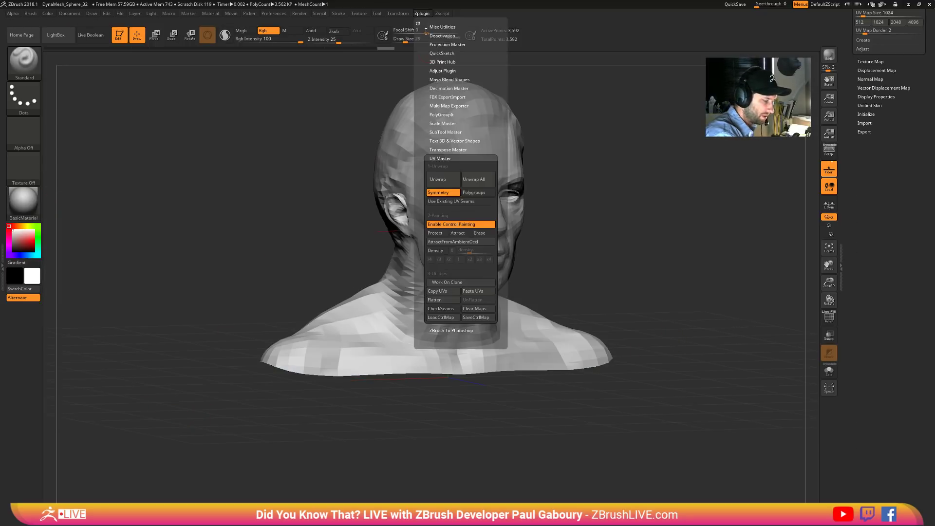
{"action": "left_click", "coordinate": [447, 292]}
{"action": "left_click", "coordinate": [907, 155]}
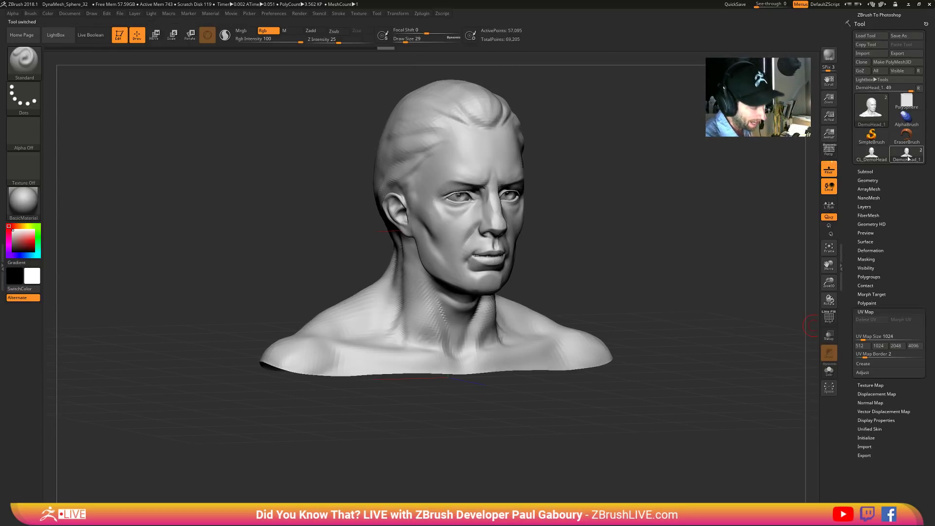
{"action": "key", "text": "shift+d"}
{"action": "key", "text": "shift+d"}
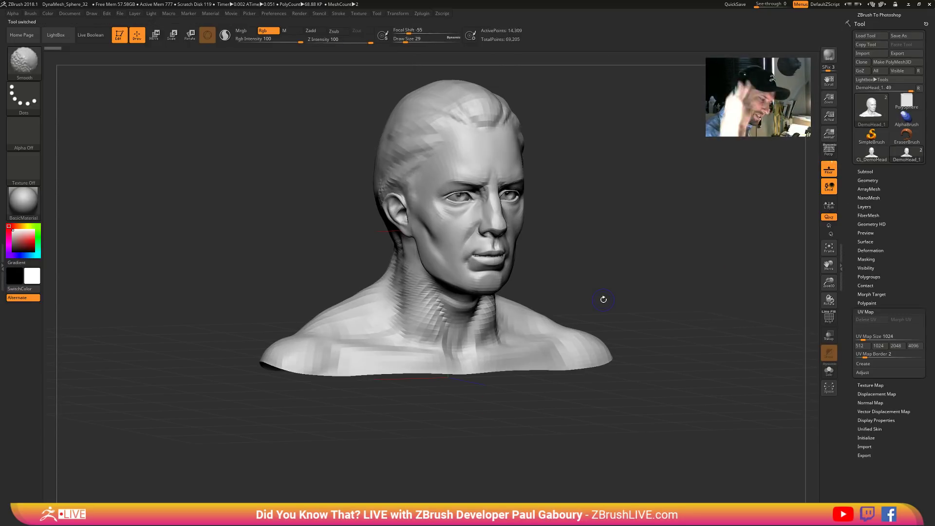
{"action": "left_click", "coordinate": [422, 13]}
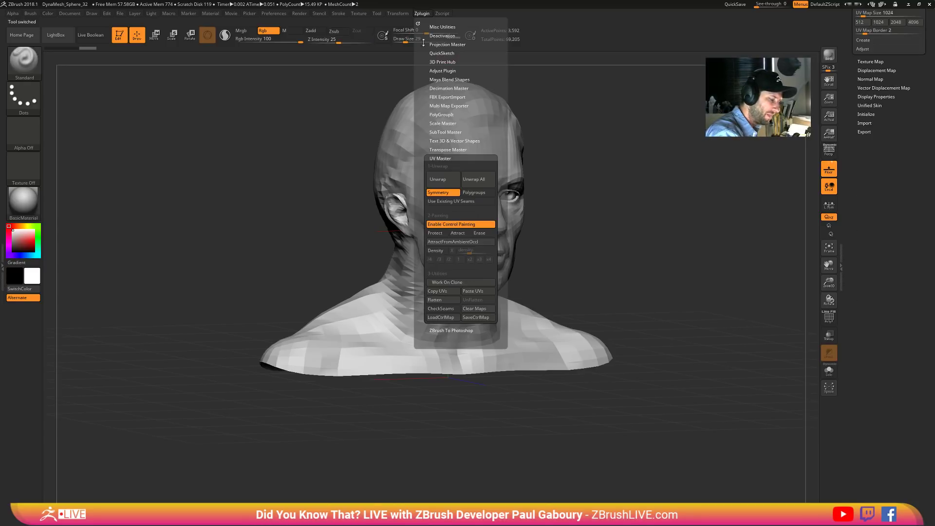
{"action": "left_click", "coordinate": [473, 292]}
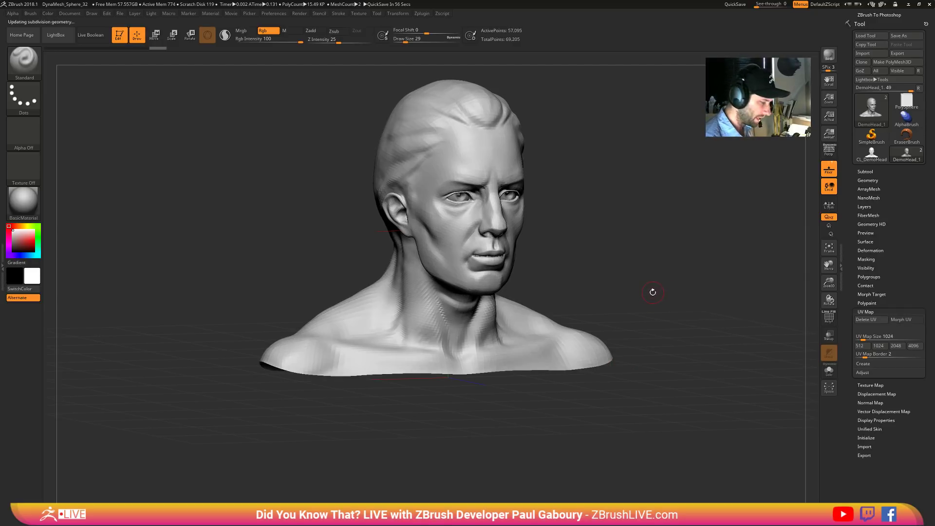
- Subdivide the original DemoHead bust two more times from its highest level
{"action": "mouse_move", "coordinate": [662, 290]}
{"action": "left_mouse_down", "text": "shift"}
{"action": "mouse_move", "coordinate": [641, 281]}
{"action": "mouse_move", "coordinate": [626, 292]}
{"action": "left_mouse_up", "text": "shift"}
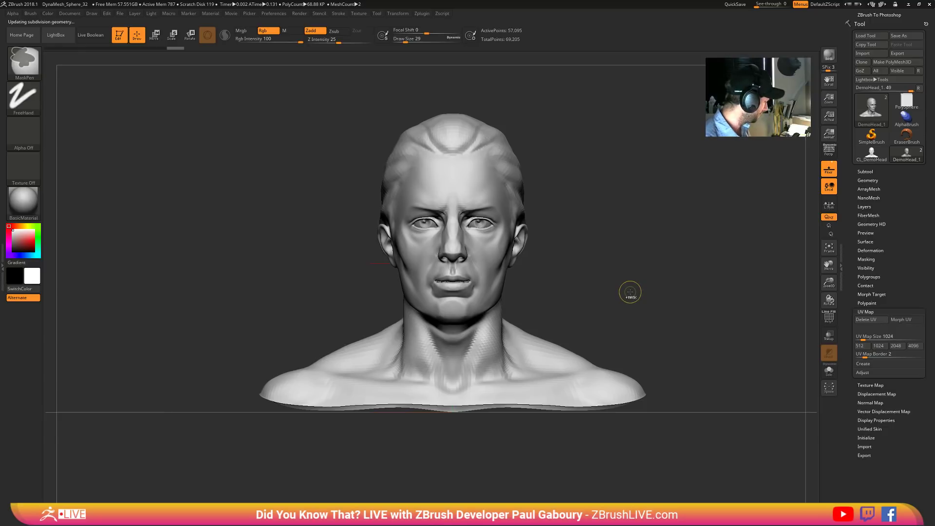
{"action": "key", "text": "ctrl+d"}
{"action": "key", "text": "ctrl+d"}
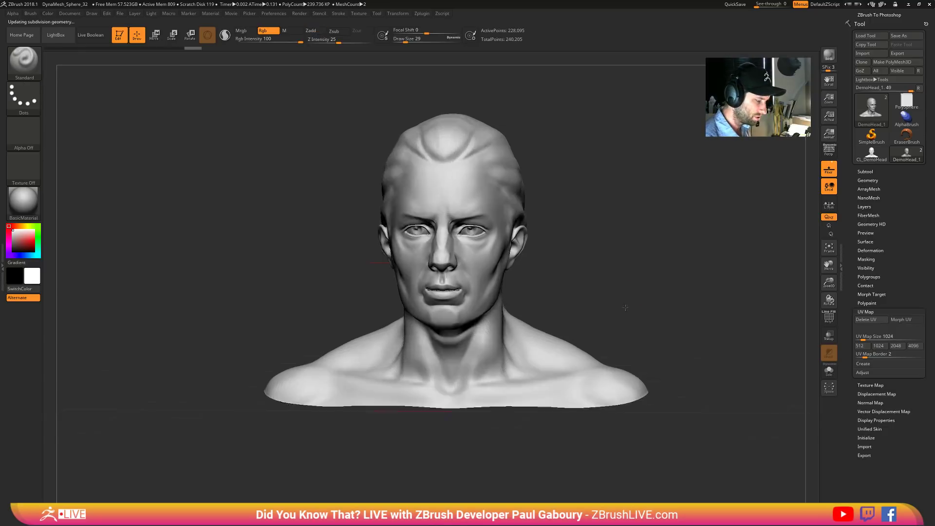
{"action": "left_click_drag", "start_coordinate": [629, 293], "coordinate": [619, 284]}
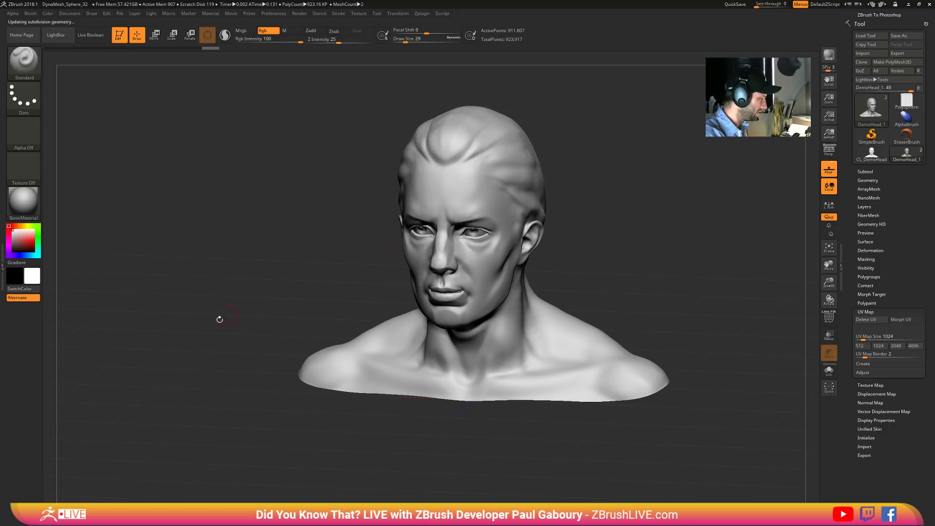
- Fill the bust with white using FillObject, and swap the main and secondary colors to make black active
{"action": "left_click", "coordinate": [48, 13]}
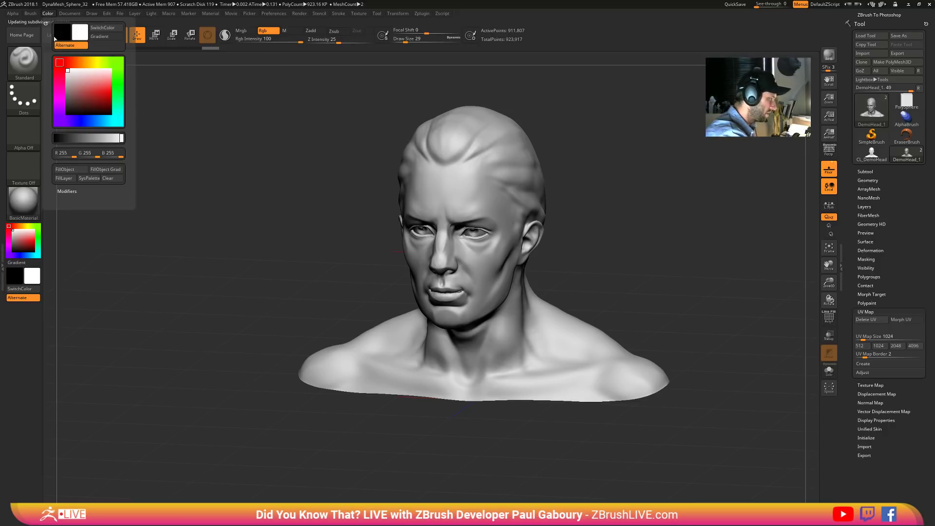
{"action": "left_click", "coordinate": [71, 170]}
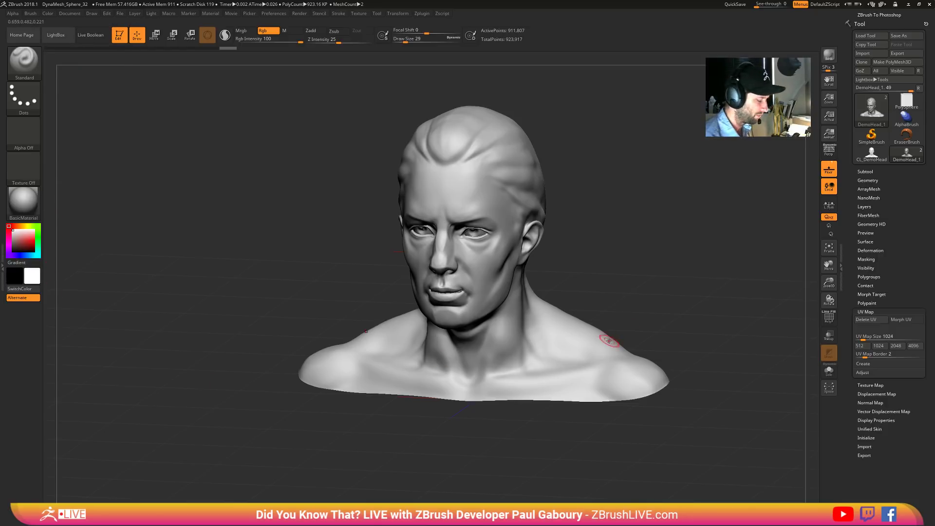
{"action": "key", "text": "v"}
{"action": "key", "text": "v"}
{"action": "key", "text": "v"}
{"action": "key", "text": "v"}
{"action": "key", "text": "v"}
{"action": "key", "text": "v"}
{"action": "key", "text": "v"}
{"action": "key", "text": "v"}
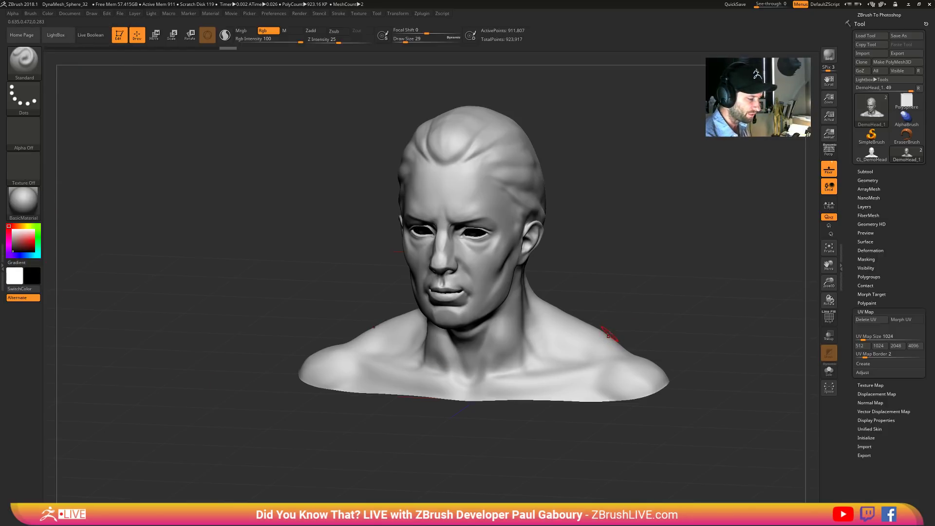
{"action": "key", "text": "v"}
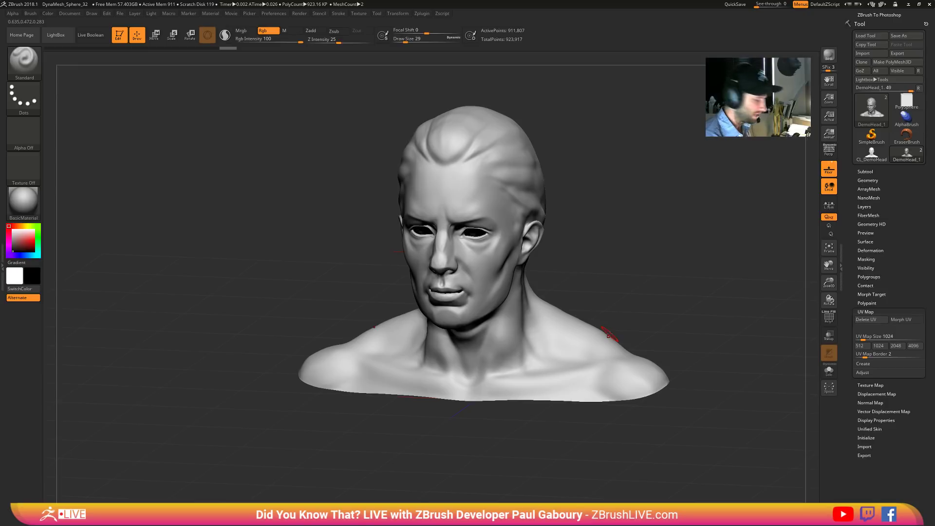
- Paint a thick black curved stroke from the base of the neck up over the collarbone with draw size 29
{"action": "right_click_drag", "start_coordinate": [560, 311], "coordinate": [539, 322], "text": "ctrl"}
{"action": "left_click_drag", "start_coordinate": [476, 336], "coordinate": [576, 241]}
{"action": "mouse_move", "coordinate": [525, 267]}
{"action": "left_mouse_down"}
{"action": "mouse_move", "coordinate": [461, 327]}
{"action": "mouse_move", "coordinate": [444, 330]}
{"action": "left_mouse_up"}
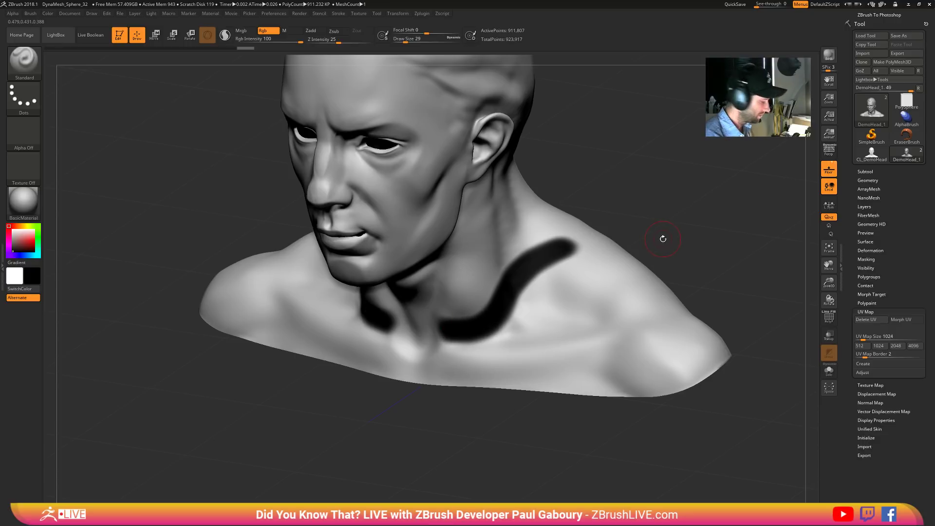
- Reduce the draw size to 14 and paint thinner black branches over the shoulder and up the side of the neck
{"action": "key", "text": "s"}
{"action": "left_click_drag", "start_coordinate": [659, 238], "coordinate": [661, 238]}
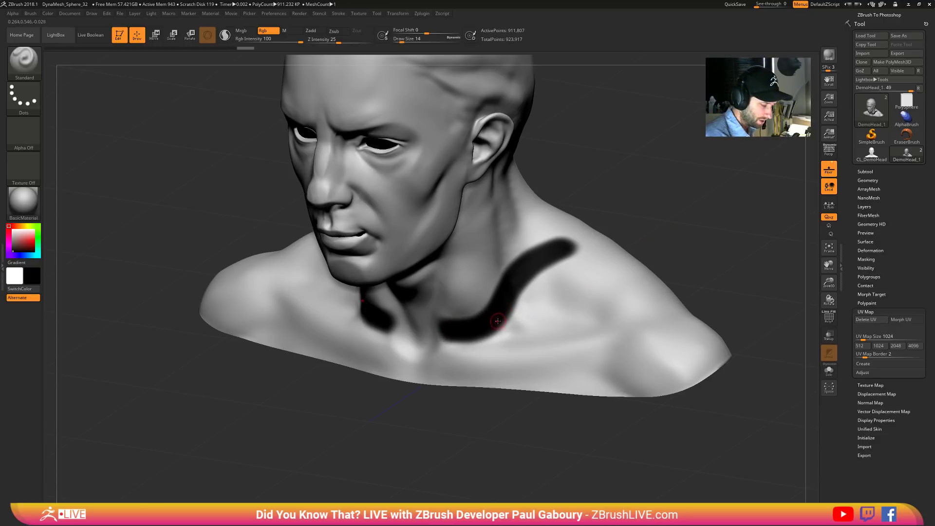
{"action": "mouse_move", "coordinate": [522, 291]}
{"action": "left_mouse_down"}
{"action": "mouse_move", "coordinate": [630, 301]}
{"action": "mouse_move", "coordinate": [512, 255]}
{"action": "mouse_move", "coordinate": [506, 181]}
{"action": "left_mouse_up"}
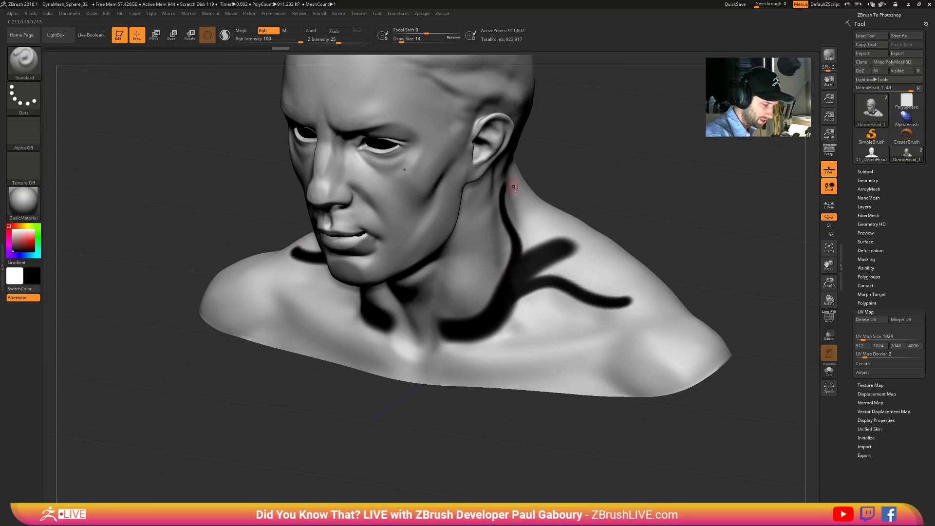
{"action": "mouse_move", "coordinate": [594, 232]}
{"action": "left_mouse_down"}
{"action": "mouse_move", "coordinate": [600, 245]}
{"action": "mouse_move", "coordinate": [553, 323]}
{"action": "left_mouse_up"}
{"action": "left_click_drag", "start_coordinate": [491, 292], "coordinate": [496, 220]}
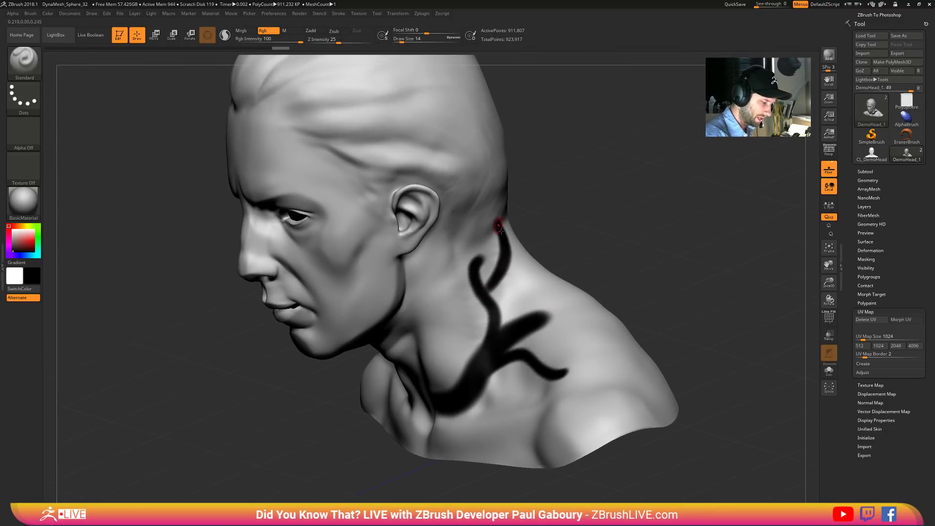
{"action": "mouse_move", "coordinate": [578, 337]}
{"action": "left_mouse_down"}
{"action": "mouse_move", "coordinate": [604, 283]}
{"action": "mouse_move", "coordinate": [580, 215]}
{"action": "mouse_move", "coordinate": [591, 158]}
{"action": "mouse_move", "coordinate": [599, 211]}
{"action": "left_mouse_up"}
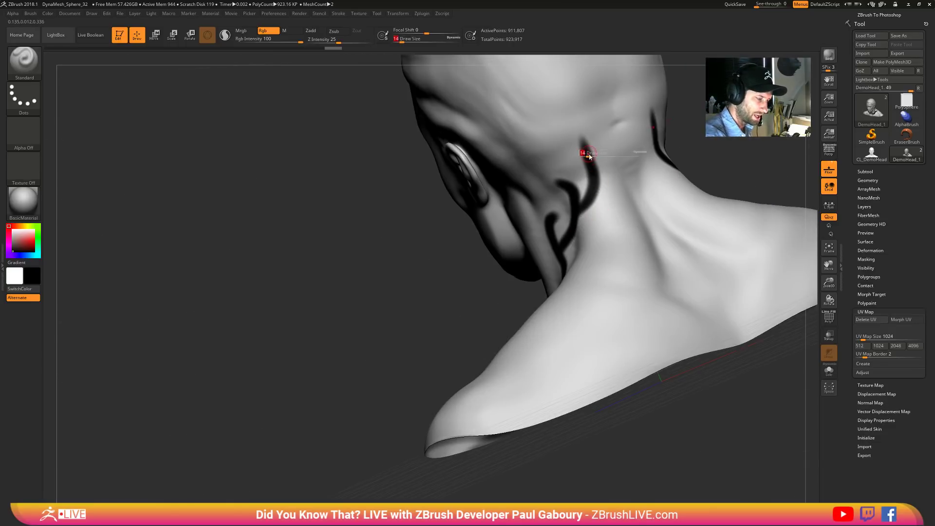
- Reduce the draw size to 9 and paint fine black branches from the back of the neck up the head
{"action": "key", "text": "s"}
{"action": "mouse_move", "coordinate": [590, 149]}
{"action": "left_mouse_down"}
{"action": "mouse_move", "coordinate": [548, 117]}
{"action": "mouse_move", "coordinate": [583, 102]}
{"action": "mouse_move", "coordinate": [582, 91]}
{"action": "left_mouse_up"}
{"action": "left_click_drag", "start_coordinate": [590, 155], "coordinate": [606, 115]}
{"action": "right_click_drag", "start_coordinate": [585, 205], "coordinate": [597, 204]}
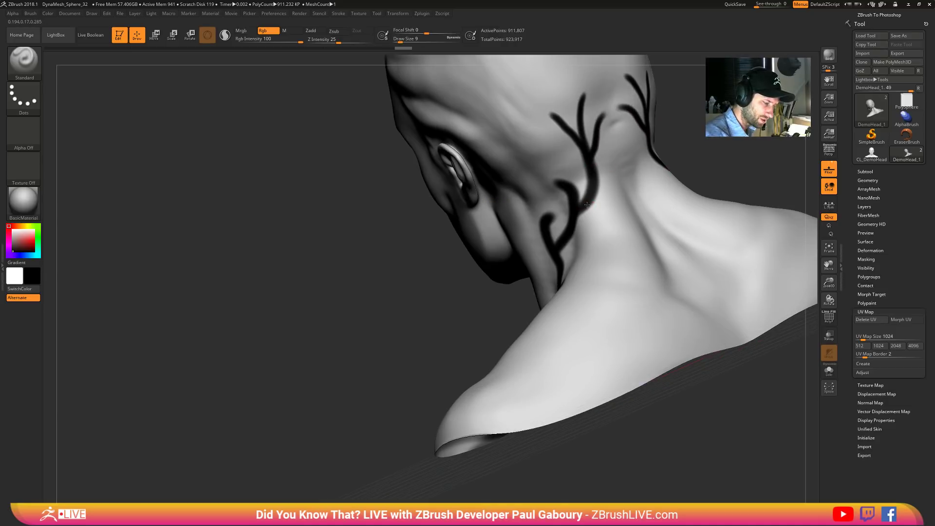
- Paint short fine black branches off the stroke behind the ear and down the side of the neck
{"action": "right_click_drag", "start_coordinate": [599, 246], "coordinate": [520, 227]}
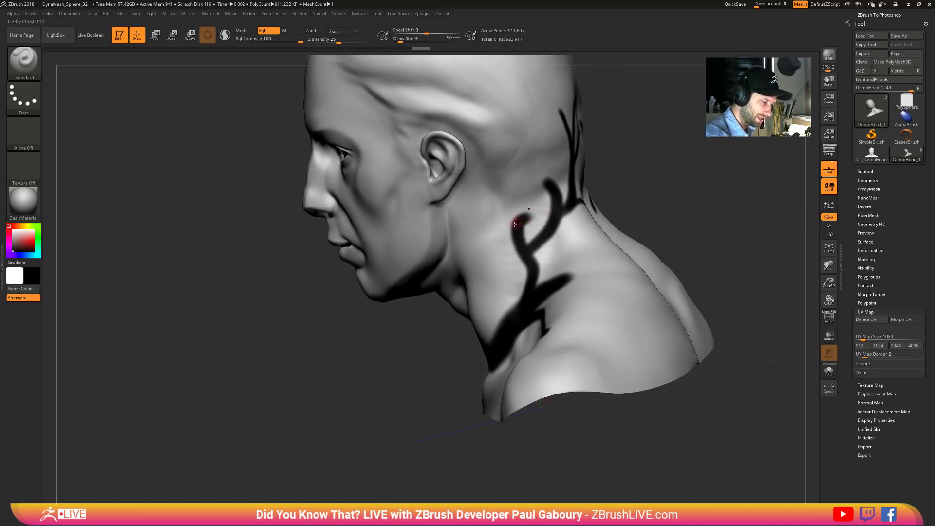
{"action": "left_click_drag", "start_coordinate": [519, 227], "coordinate": [508, 167]}
{"action": "mouse_move", "coordinate": [520, 226]}
{"action": "left_mouse_down"}
{"action": "mouse_move", "coordinate": [542, 208]}
{"action": "mouse_move", "coordinate": [522, 223]}
{"action": "mouse_move", "coordinate": [487, 219]}
{"action": "mouse_move", "coordinate": [479, 263]}
{"action": "mouse_move", "coordinate": [494, 222]}
{"action": "left_mouse_up"}
{"action": "right_click_drag", "start_coordinate": [618, 294], "coordinate": [624, 268], "text": "ctrl"}
{"action": "right_click_drag", "start_coordinate": [623, 268], "coordinate": [666, 319]}
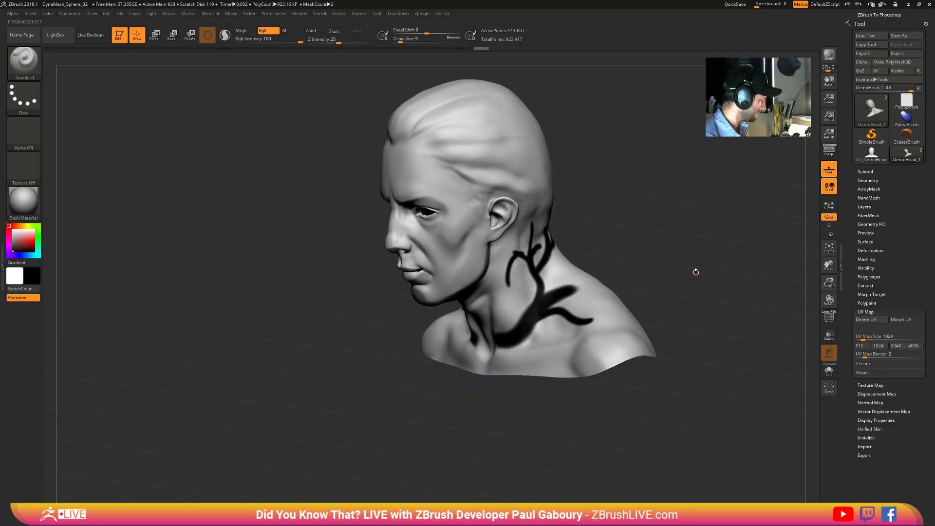
- Mask the bust by the intensity of its painted color using Mask By Intensity
{"action": "left_click", "coordinate": [867, 259]}
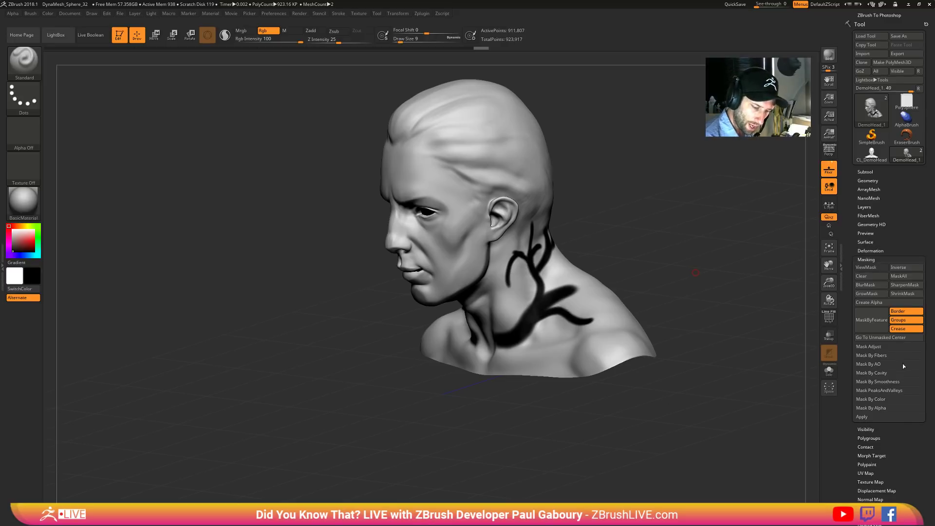
{"action": "left_click", "coordinate": [882, 401]}
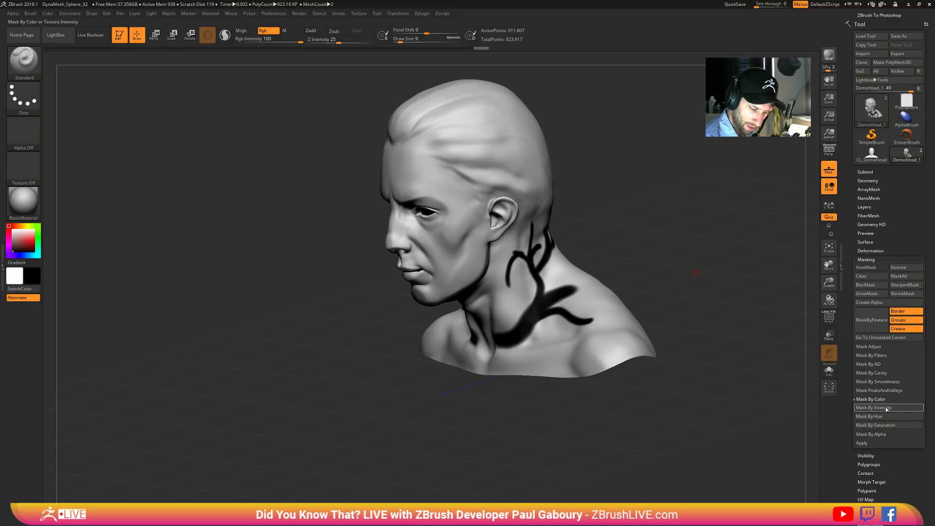
{"action": "left_click_drag", "start_coordinate": [897, 461], "coordinate": [899, 430]}
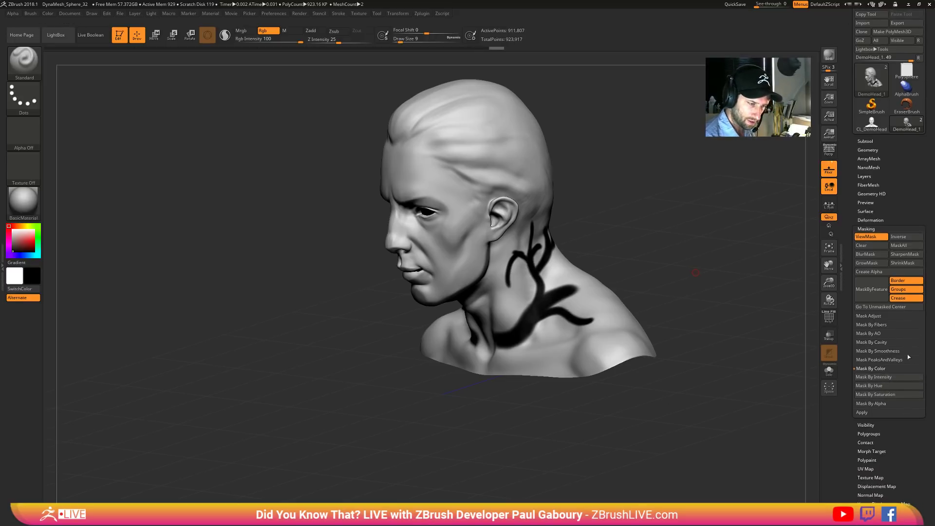
- Hide the bust's polypaint and swap the main and secondary colors to make white active
{"action": "left_click", "coordinate": [867, 142], "text": "shift"}
{"action": "left_click", "coordinate": [911, 149], "text": "shift"}
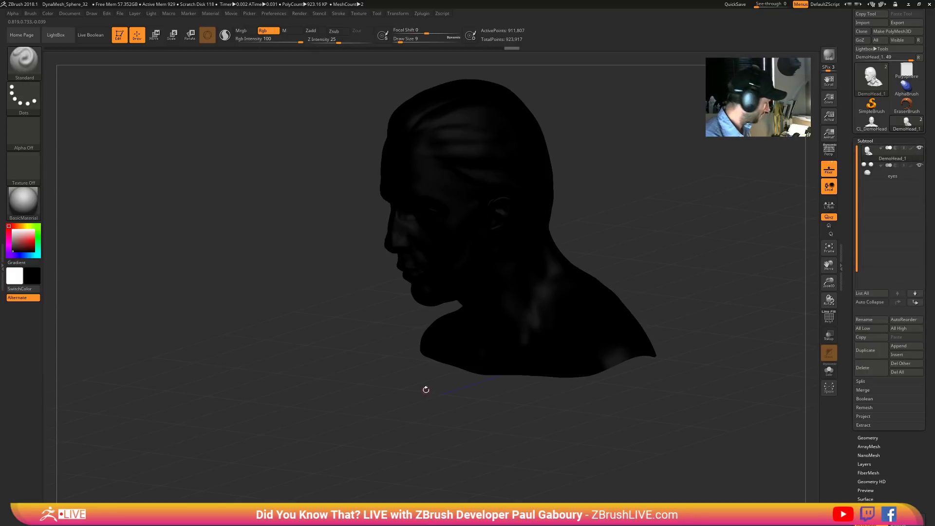
{"action": "key", "text": "v"}
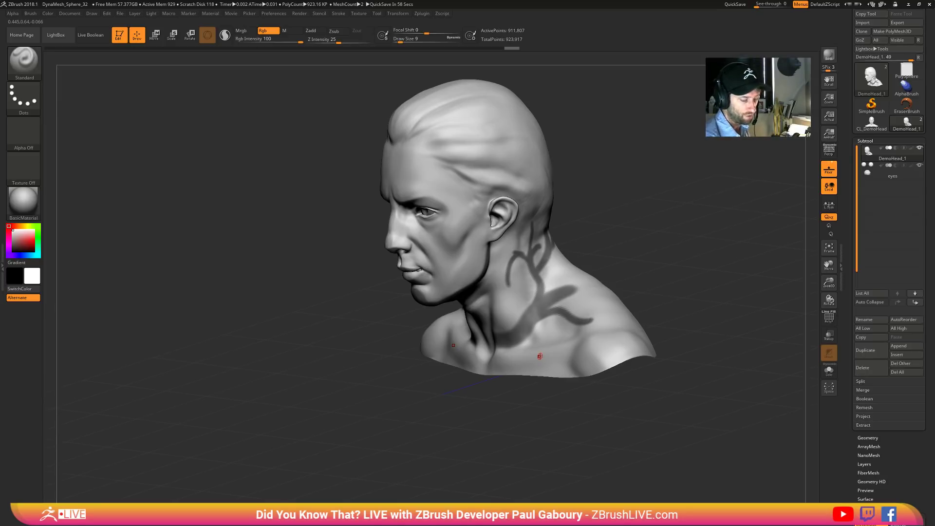
- Preview an extraction of the masked branches with S Smt 5 and Thick 0.02, and discard it
{"action": "left_click", "coordinate": [864, 425]}
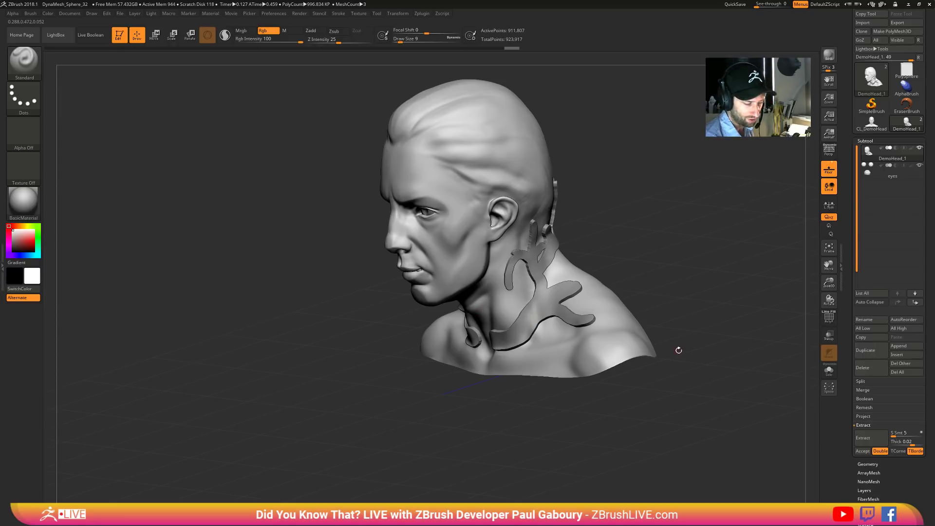
{"action": "left_click", "coordinate": [659, 405]}
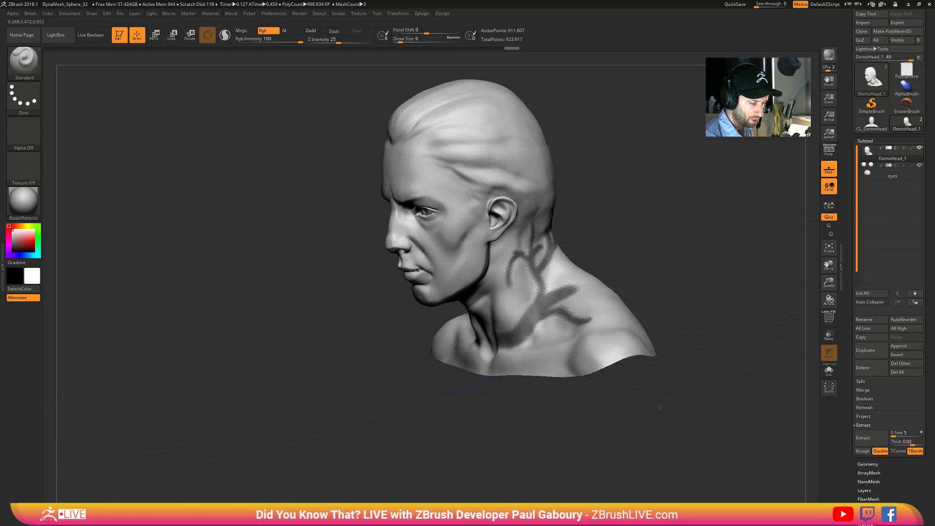
{"action": "right_click", "coordinate": [641, 418]}
- Insert an edge loop along the masked border of the branches, turn on PolyFrame, and clear the mask
{"action": "right_click_drag", "start_coordinate": [573, 293], "coordinate": [651, 274], "text": "ctrl"}
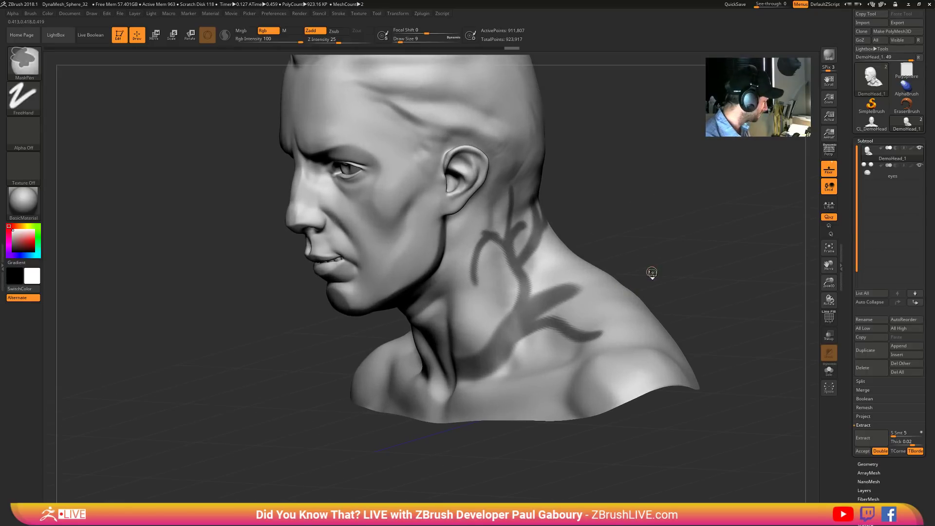
{"action": "key", "text": "ctrl+shift+d"}
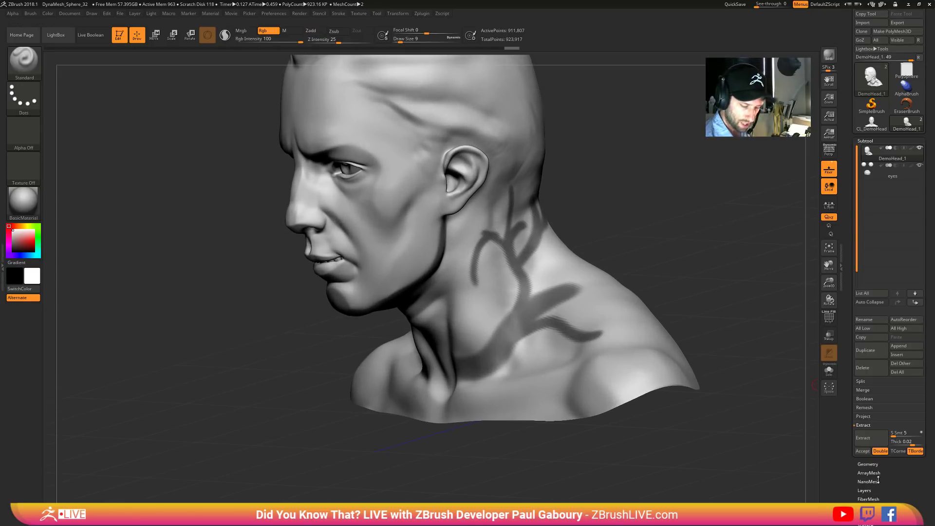
{"action": "left_click", "coordinate": [868, 464]}
{"action": "left_click", "coordinate": [869, 184]}
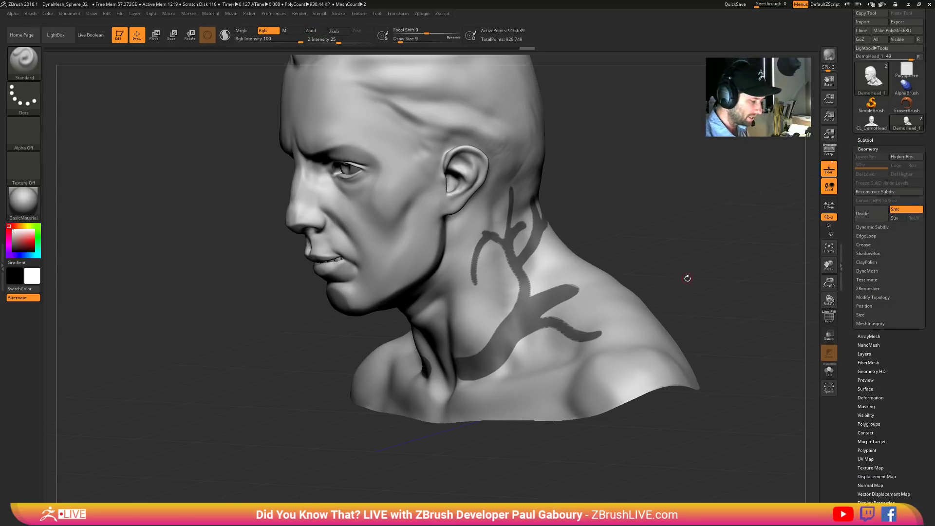
{"action": "key", "text": "shift+f"}
{"action": "left_click_drag", "start_coordinate": [661, 234], "coordinate": [684, 274], "text": "ctrl"}
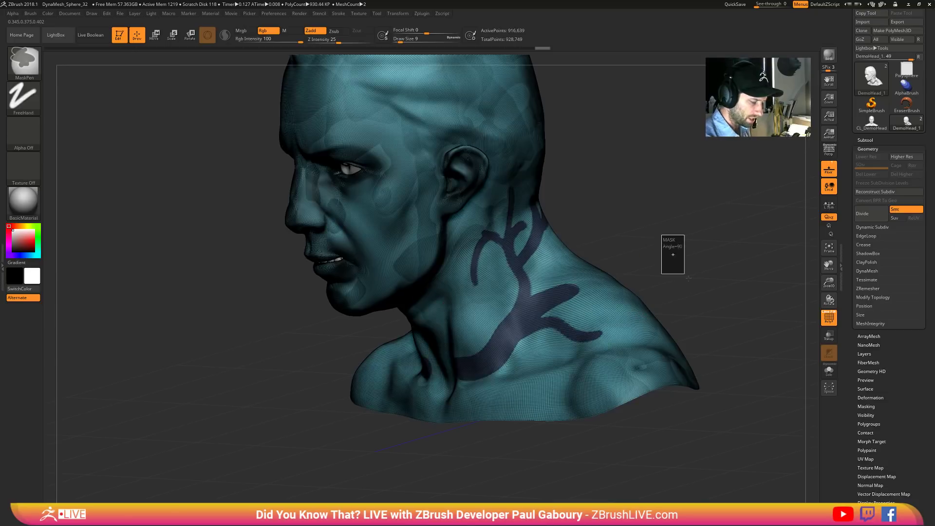
- Isolate the branch polygroup and add a Crisp edge loop to it with Disp -0.01375
{"action": "right_click_drag", "start_coordinate": [556, 306], "coordinate": [526, 308], "text": "ctrl"}
{"action": "left_click", "coordinate": [526, 308], "text": "ctrl+shift"}
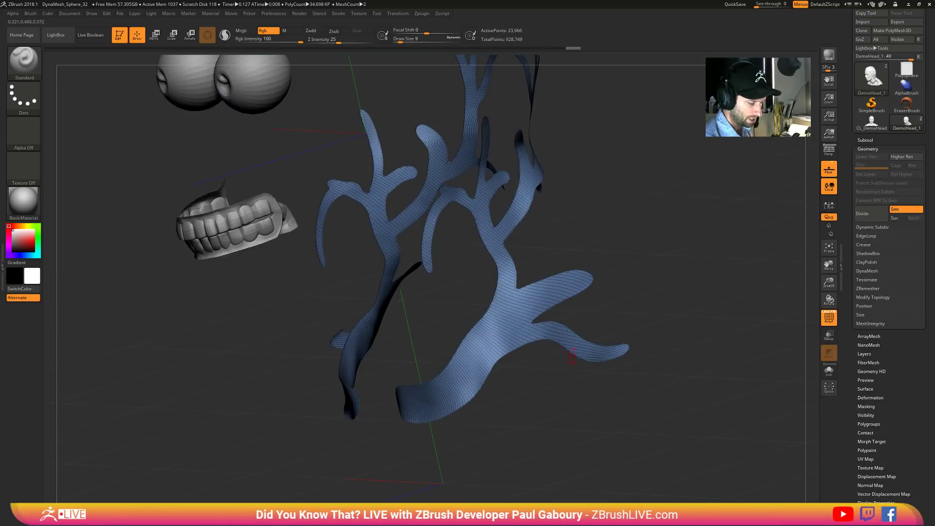
{"action": "right_click_drag", "start_coordinate": [641, 400], "coordinate": [649, 379], "text": "ctrl"}
{"action": "left_click", "coordinate": [870, 236]}
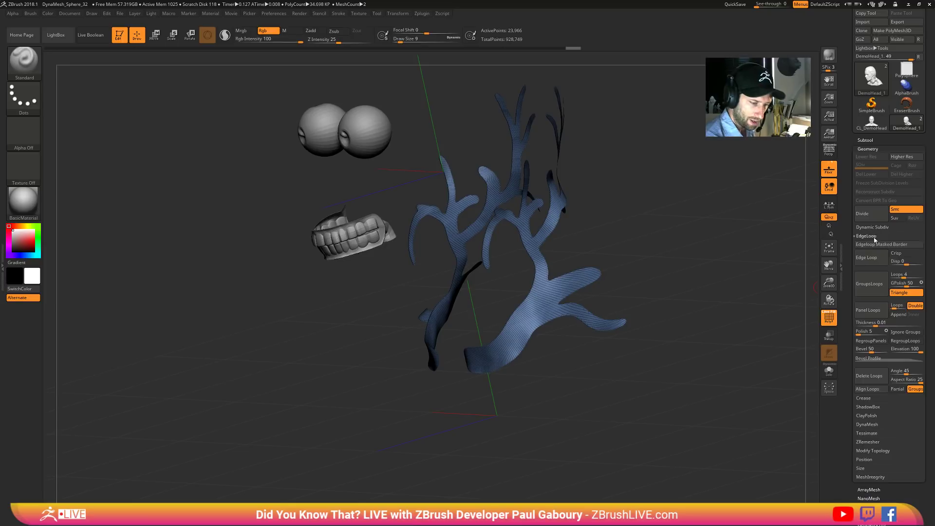
{"action": "left_click", "coordinate": [902, 254]}
{"action": "left_click_drag", "start_coordinate": [905, 263], "coordinate": [901, 264]}
{"action": "left_click", "coordinate": [882, 264]}
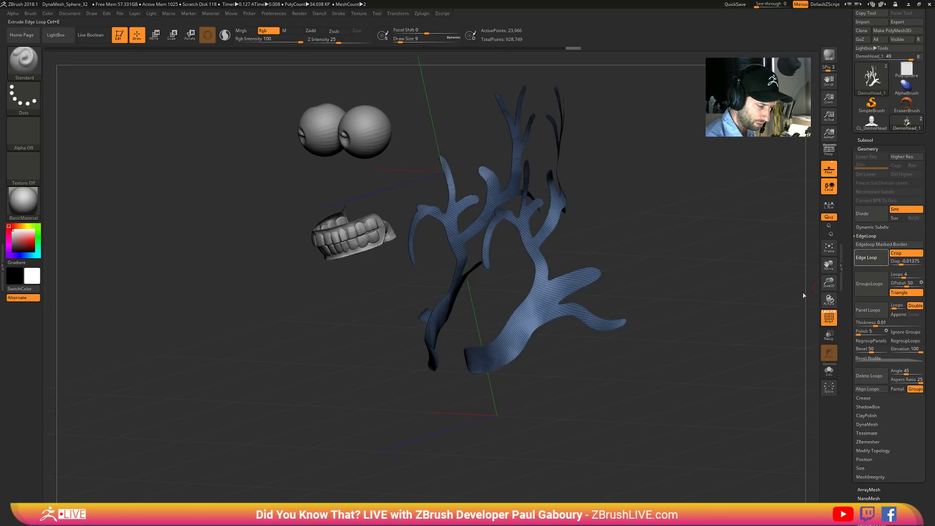
- Unhide the whole bust and turn off PolyFrame to inspect the groove around the branches
{"action": "left_click", "coordinate": [698, 330], "text": "ctrl+shift"}
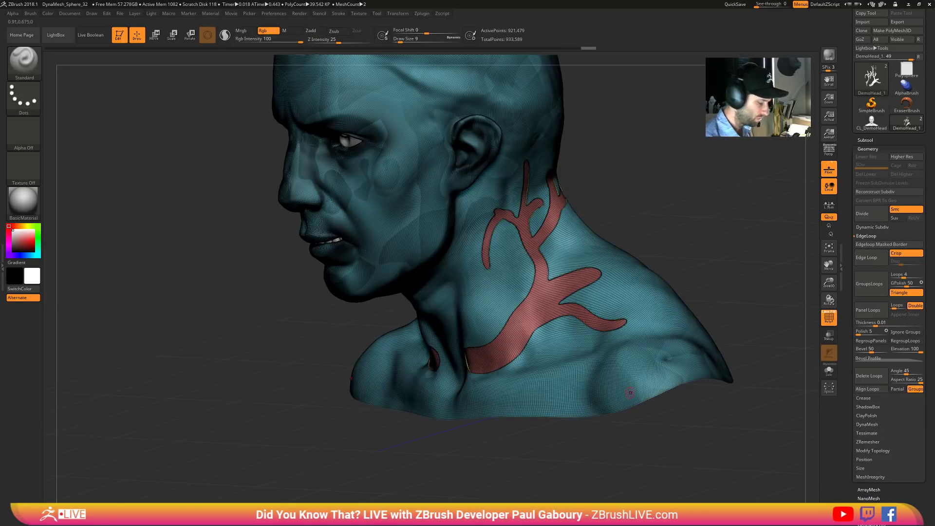
{"action": "key", "text": "shift+f"}
{"action": "mouse_move", "coordinate": [651, 443]}
{"action": "right_mouse_down", "text": "ctrl"}
{"action": "mouse_move", "coordinate": [694, 393]}
{"action": "mouse_move", "coordinate": [592, 398]}
{"action": "mouse_move", "coordinate": [589, 360]}
{"action": "right_mouse_up", "text": "ctrl"}
{"action": "right_click_drag", "start_coordinate": [587, 320], "coordinate": [568, 290], "text": "ctrl"}
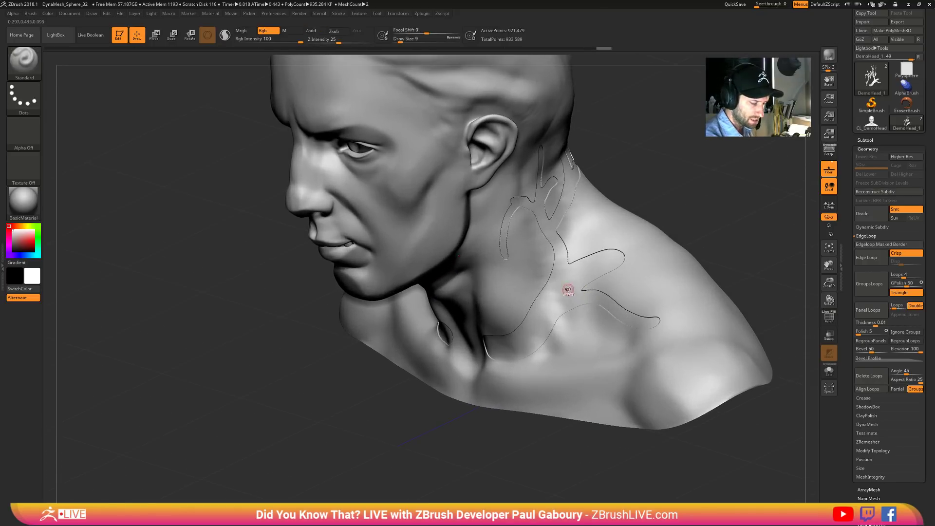
- Isolate the branch polygroup again and split the hidden head into its own subtool with Split Hidden
{"action": "left_click", "coordinate": [568, 290], "text": "ctrl+shift"}
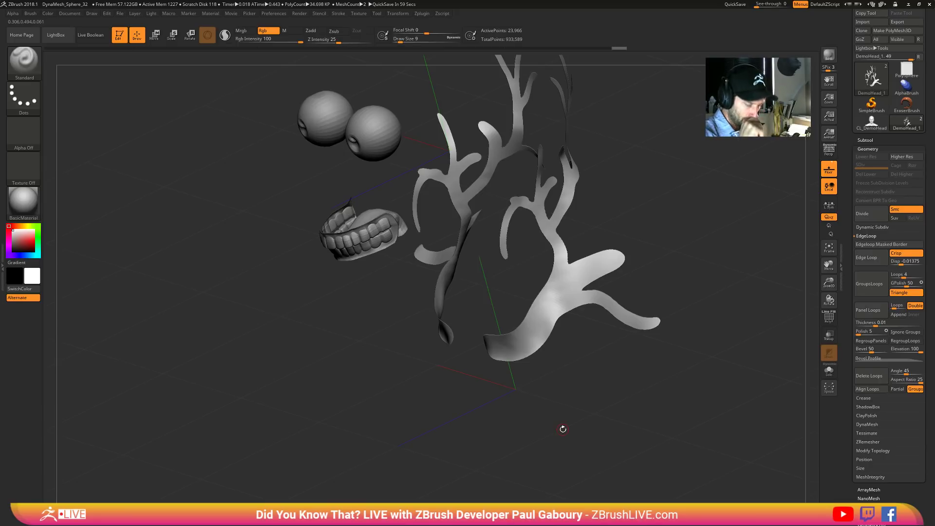
{"action": "left_click", "coordinate": [865, 140]}
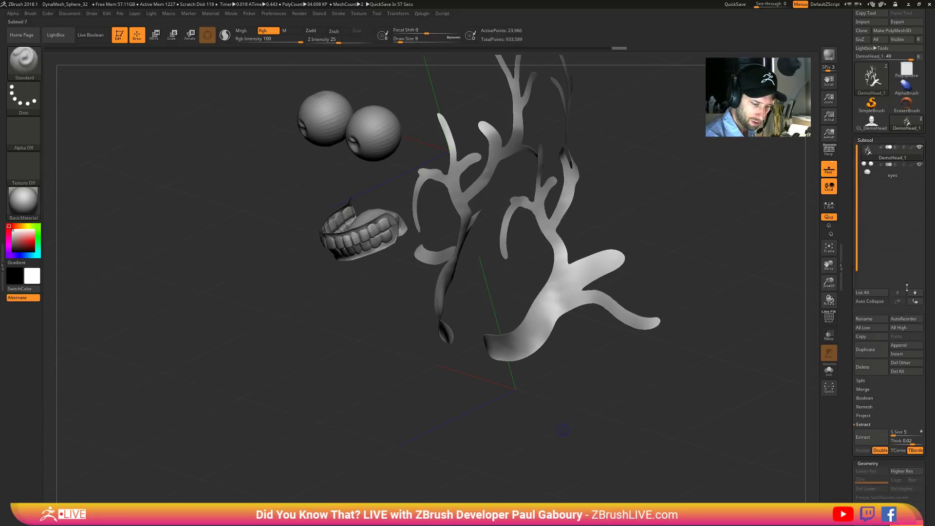
{"action": "left_click", "coordinate": [860, 381]}
{"action": "left_click", "coordinate": [871, 389]}
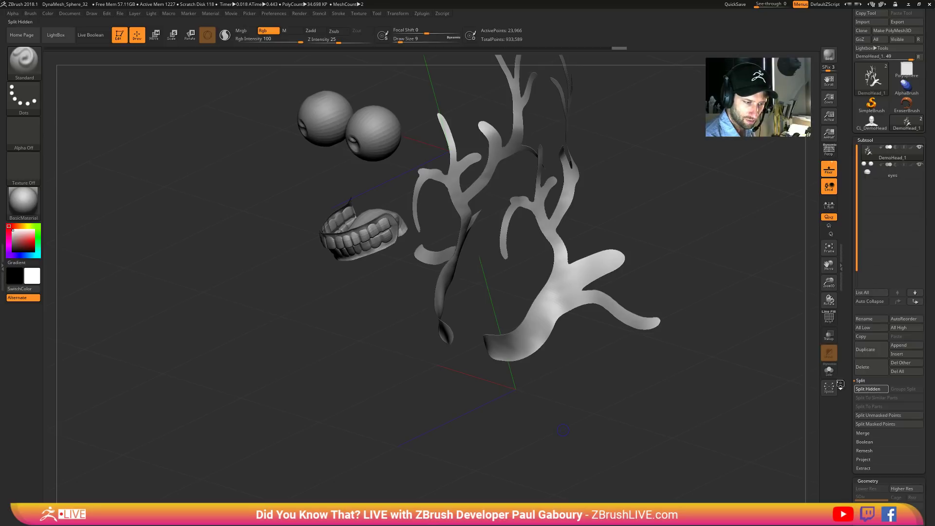
- Make the split-off head the active subtool and view the bust from the front and above
{"action": "mouse_move", "coordinate": [869, 152]}
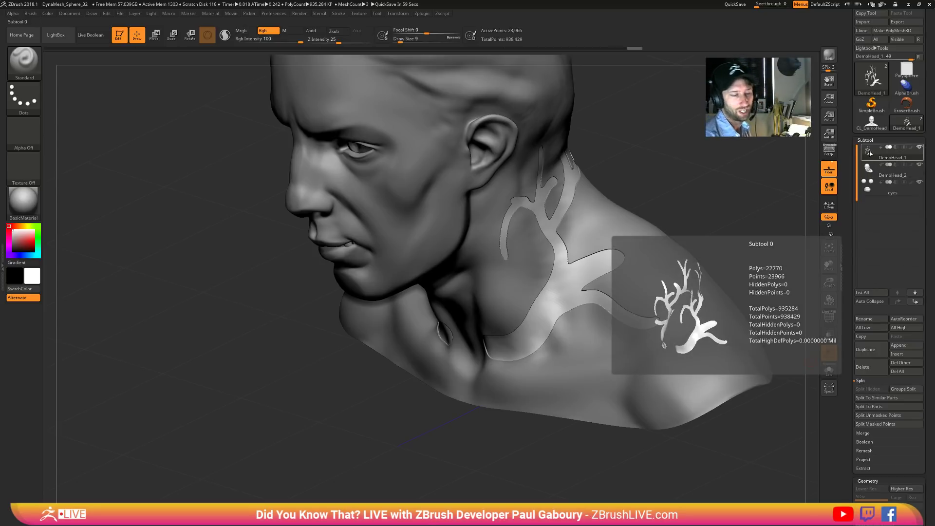
{"action": "left_click", "coordinate": [869, 169]}
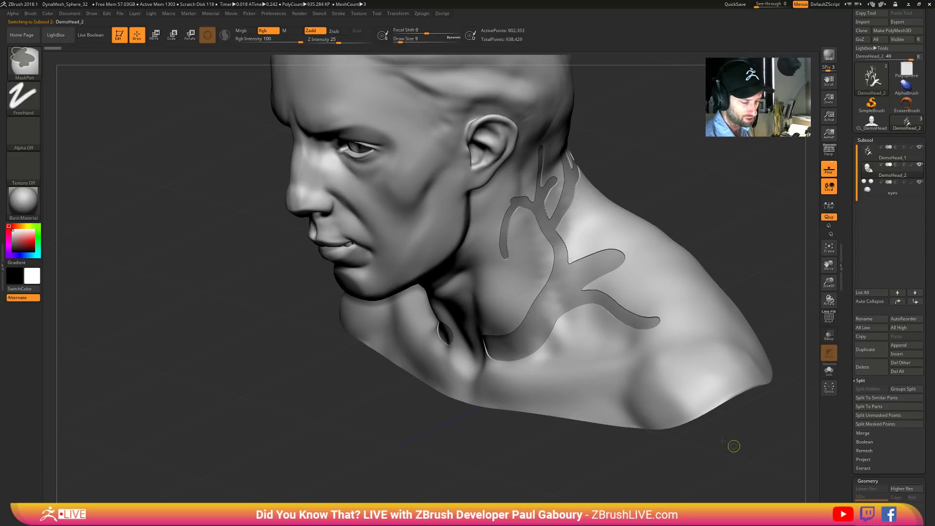
{"action": "mouse_move", "coordinate": [733, 445]}
{"action": "left_mouse_down"}
{"action": "mouse_move", "coordinate": [695, 390]}
{"action": "mouse_move", "coordinate": [583, 352]}
{"action": "mouse_move", "coordinate": [627, 357]}
{"action": "mouse_move", "coordinate": [597, 382]}
{"action": "mouse_move", "coordinate": [604, 389]}
{"action": "mouse_move", "coordinate": [597, 375]}
{"action": "mouse_move", "coordinate": [602, 408]}
{"action": "mouse_move", "coordinate": [601, 396]}
{"action": "left_mouse_up"}
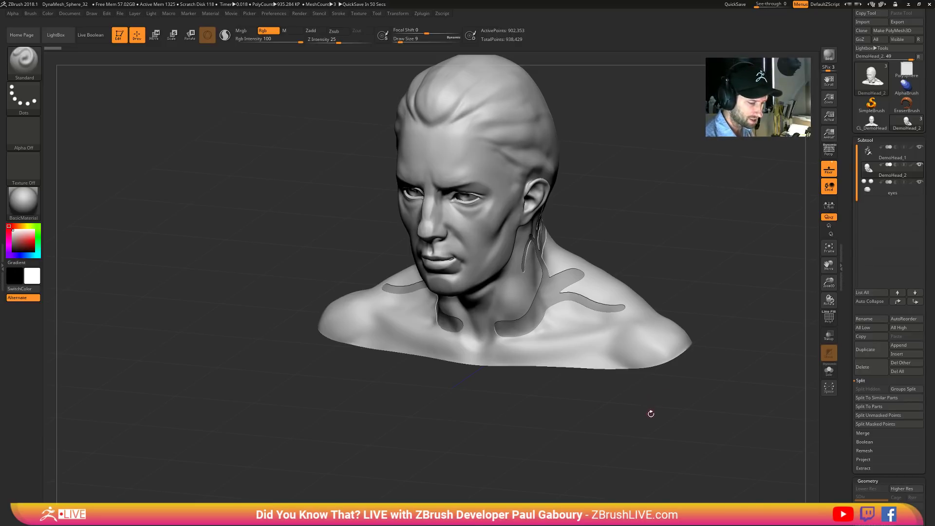
{"action": "mouse_move", "coordinate": [651, 413]}
{"action": "left_mouse_down"}
{"action": "mouse_move", "coordinate": [657, 388]}
{"action": "mouse_move", "coordinate": [649, 396]}
{"action": "left_mouse_up"}
{"action": "key", "text": "ctrl"}
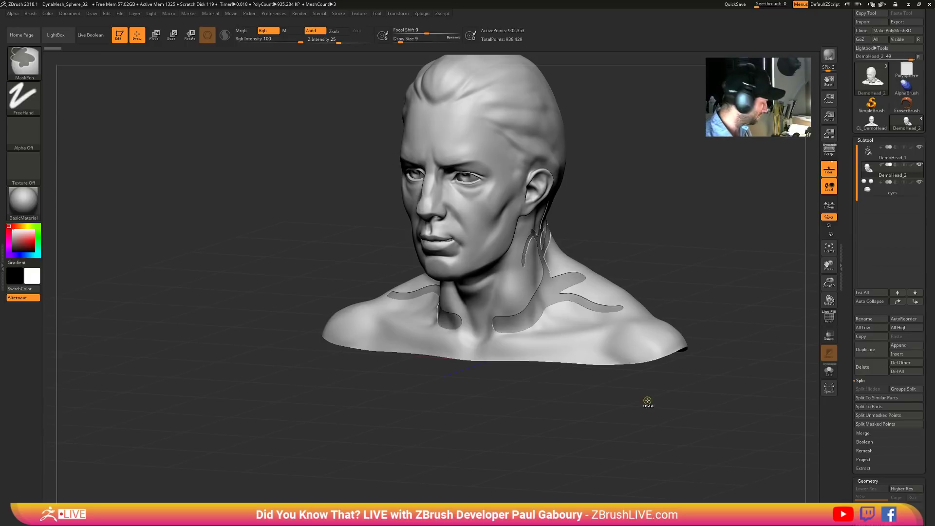
{"action": "mouse_move", "coordinate": [679, 328]}
{"action": "left_mouse_down"}
{"action": "mouse_move", "coordinate": [693, 273]}
{"action": "mouse_move", "coordinate": [700, 381]}
{"action": "left_mouse_up"}
- Turn on PolyFrame for the head subtool and decline activating Dynamic Subdiv
{"action": "key", "text": "shift"}
{"action": "key", "text": "shift+f"}
{"action": "key", "text": "d"}
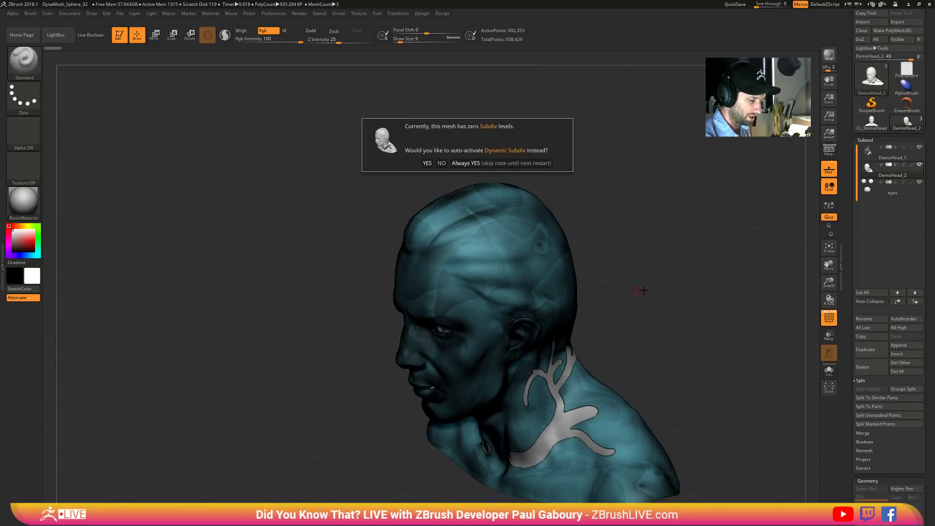
{"action": "left_click", "coordinate": [441, 163]}
- Set the draw size to 20 and mask a wavy stroke with two round dots on the side of the head
{"action": "right_click_drag", "start_coordinate": [453, 302], "coordinate": [462, 279], "text": "ctrl"}
{"action": "key", "text": "s"}
{"action": "mouse_move", "coordinate": [418, 303]}
{"action": "left_mouse_down", "text": "ctrl"}
{"action": "mouse_move", "coordinate": [470, 233]}
{"action": "mouse_move", "coordinate": [574, 223]}
{"action": "left_mouse_up", "text": "ctrl"}
{"action": "left_click", "coordinate": [523, 205], "text": "ctrl"}
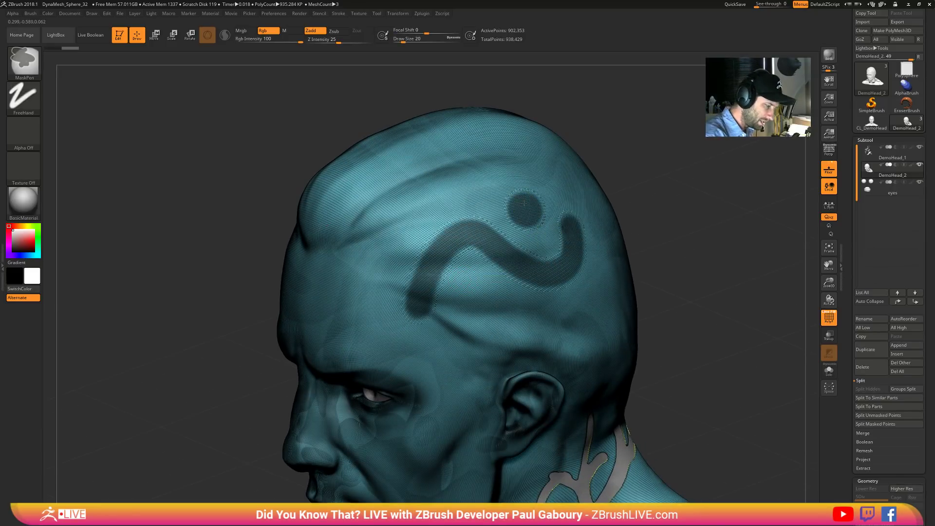
{"action": "left_click", "coordinate": [469, 289], "text": "ctrl"}
- Mask a torso and two legs below the wavy stroke to complete a running figure, and unmask the rear leg's excess
{"action": "right_click_drag", "start_coordinate": [584, 327], "coordinate": [560, 312]}
{"action": "mouse_move", "coordinate": [507, 278]}
{"action": "left_mouse_down", "text": "ctrl"}
{"action": "mouse_move", "coordinate": [495, 336]}
{"action": "mouse_move", "coordinate": [426, 380]}
{"action": "left_mouse_up", "text": "ctrl"}
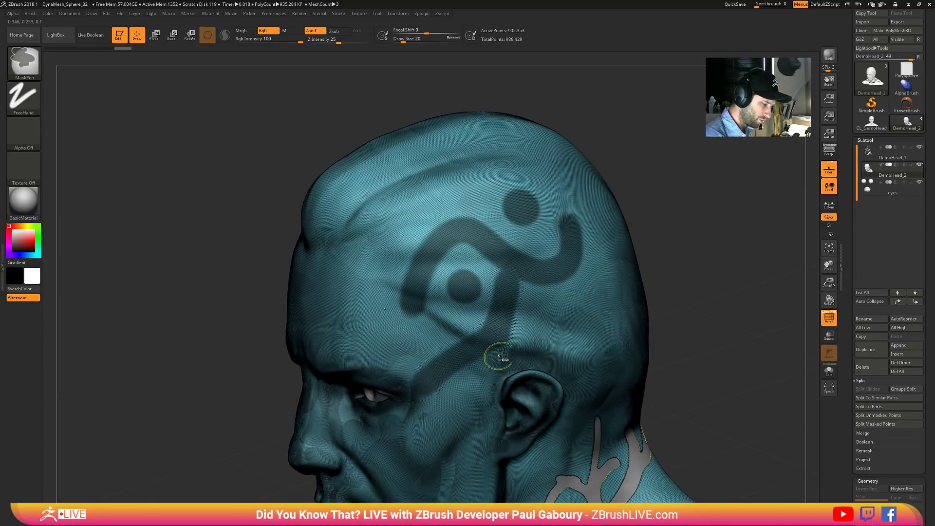
{"action": "mouse_move", "coordinate": [497, 354]}
{"action": "left_mouse_down", "text": "ctrl"}
{"action": "mouse_move", "coordinate": [559, 340]}
{"action": "mouse_move", "coordinate": [601, 397]}
{"action": "left_mouse_up", "text": "ctrl"}
{"action": "right_click_drag", "start_coordinate": [638, 401], "coordinate": [674, 431]}
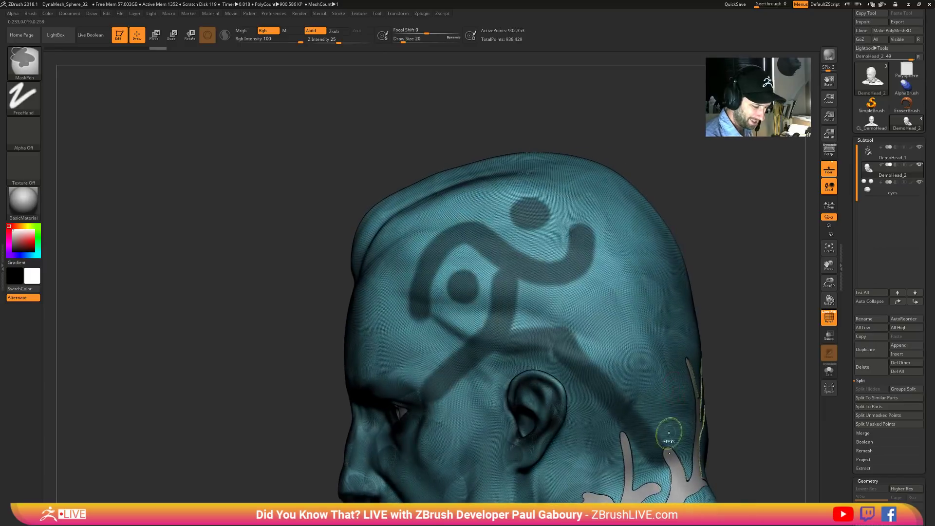
{"action": "mouse_move", "coordinate": [632, 446]}
{"action": "left_mouse_down", "text": "ctrl+alt"}
{"action": "mouse_move", "coordinate": [622, 412]}
{"action": "mouse_move", "coordinate": [633, 396]}
{"action": "left_mouse_up", "text": "ctrl+alt"}
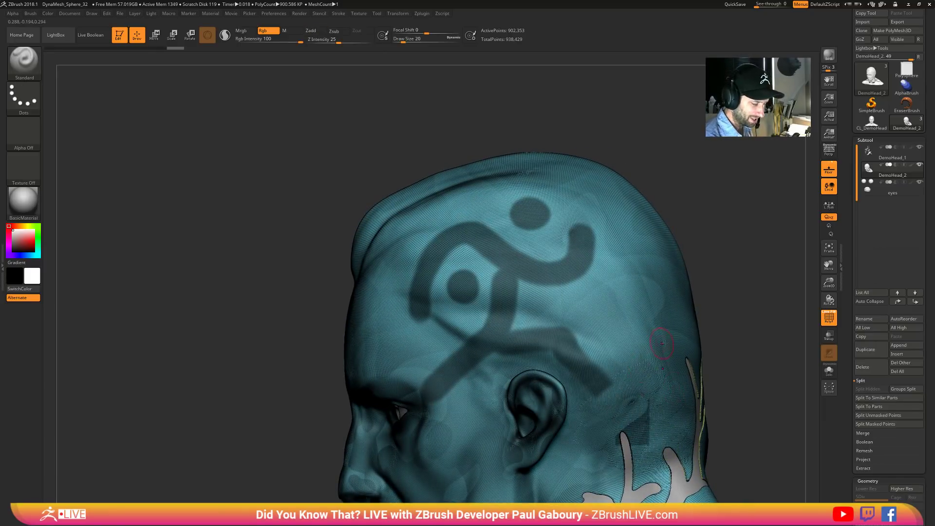
{"action": "mouse_move", "coordinate": [597, 311]}
{"action": "right_mouse_down"}
{"action": "mouse_move", "coordinate": [562, 287]}
{"action": "mouse_move", "coordinate": [545, 326]}
{"action": "right_mouse_up"}
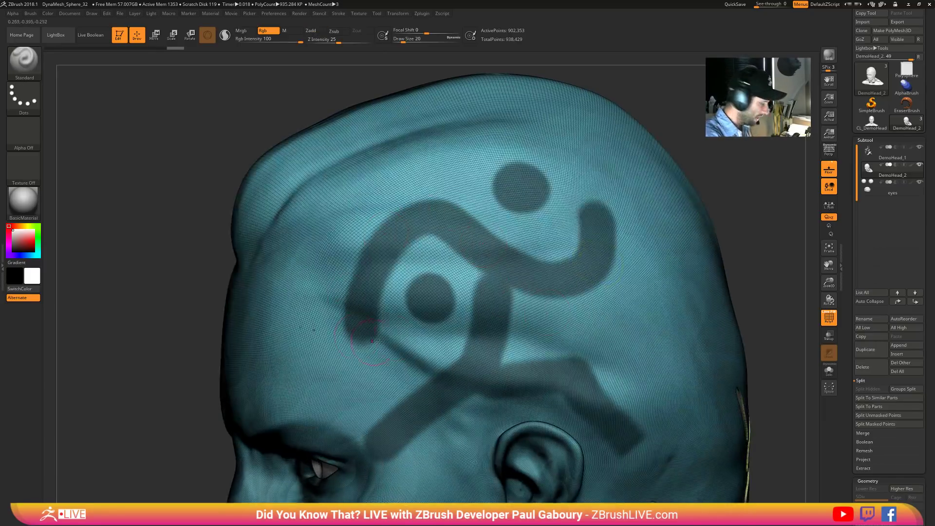
- Insert an edge loop along the running figure's masked border, isolate its polygroup, and unhide the head
{"action": "key", "text": "ctrl+shift+e"}
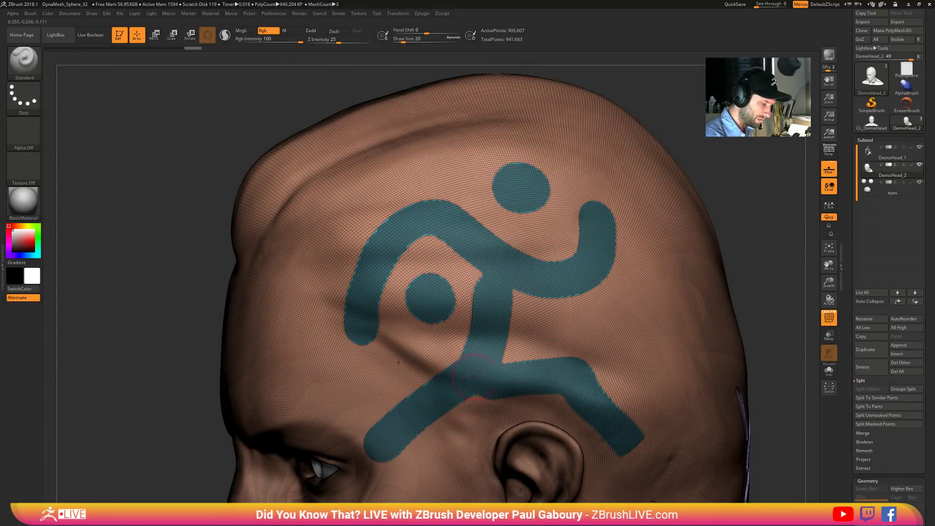
{"action": "left_click", "coordinate": [515, 290], "text": "ctrl+shift"}
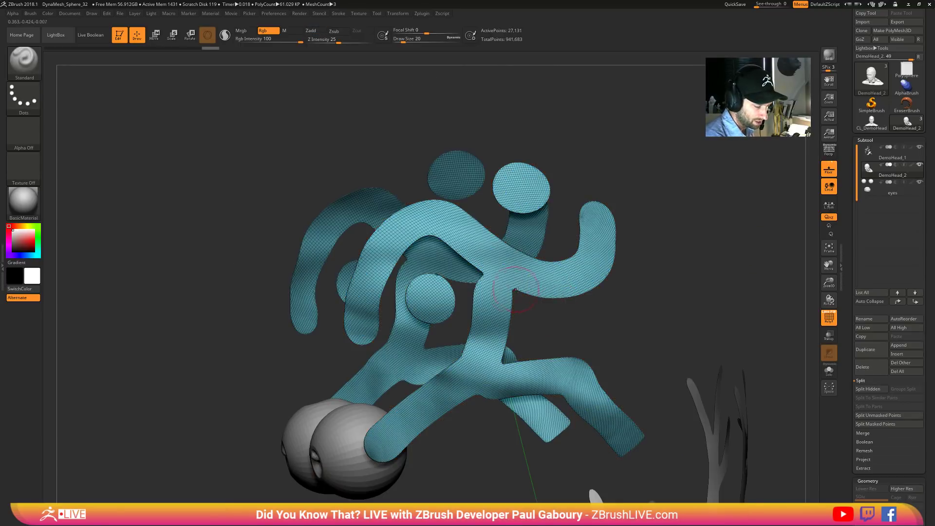
{"action": "left_click", "coordinate": [675, 274], "text": "ctrl+shift"}
- Undo the masked-border edge loop on the head and open the Geometry EdgeLoop options
{"action": "key", "text": "ctrl+z"}
{"action": "key", "text": "ctrl+z"}
{"action": "key", "text": "ctrl+z"}
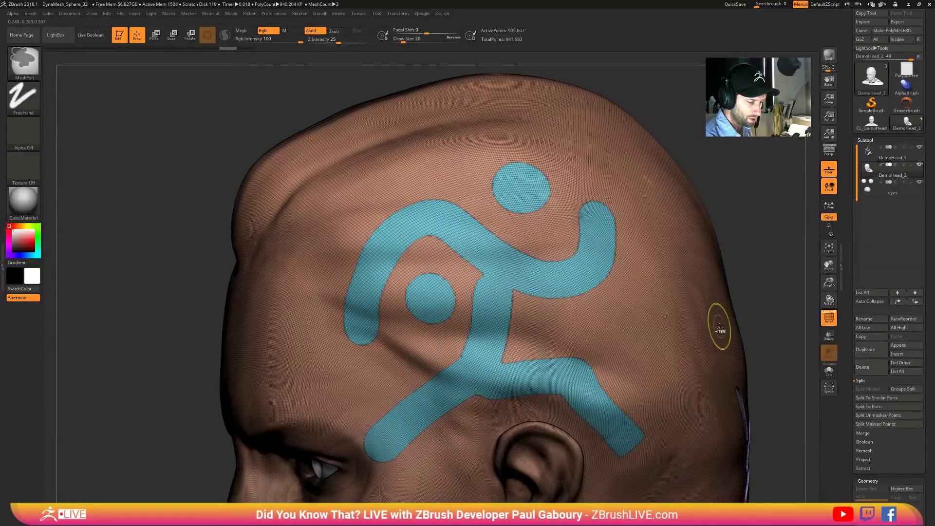
{"action": "key", "text": "ctrl+z"}
{"action": "left_click", "coordinate": [866, 141]}
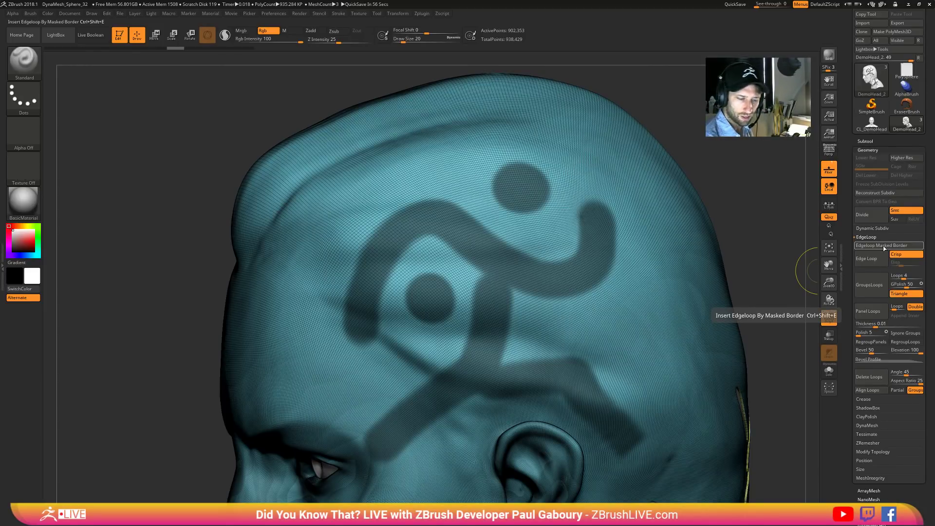
- Insert an edge loop along the running figure's masked border, clear the mask, and check the figure's isolated polygroup before showing the head again
{"action": "left_click", "coordinate": [883, 246]}
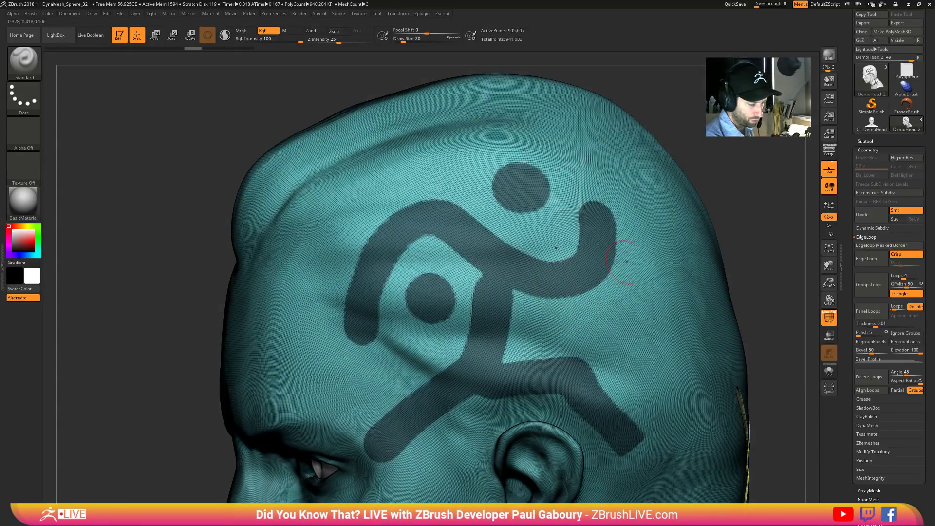
{"action": "left_click_drag", "start_coordinate": [749, 288], "coordinate": [580, 265], "text": "ctrl"}
{"action": "left_click", "coordinate": [580, 265], "text": "ctrl+shift"}
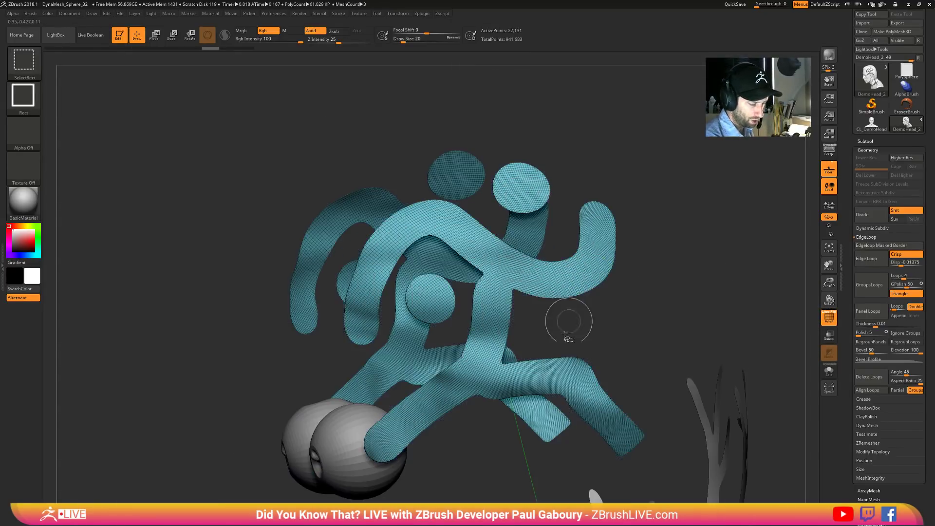
{"action": "left_click", "coordinate": [684, 293], "text": "ctrl+shift"}
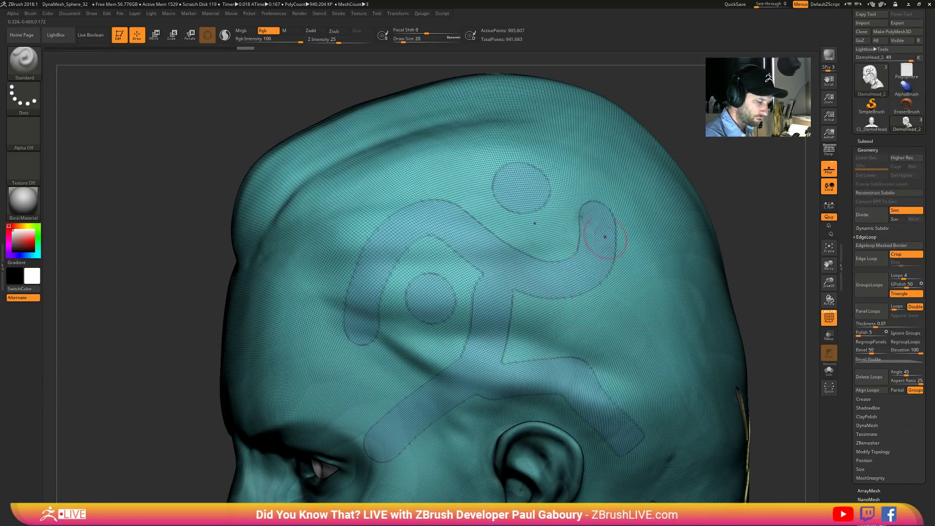
- Isolate the running figure's polygroup, try double panel loops around it, and undo the panels
{"action": "left_click", "coordinate": [592, 267], "text": "ctrl+shift"}
{"action": "left_click_drag", "start_coordinate": [653, 328], "coordinate": [685, 319]}
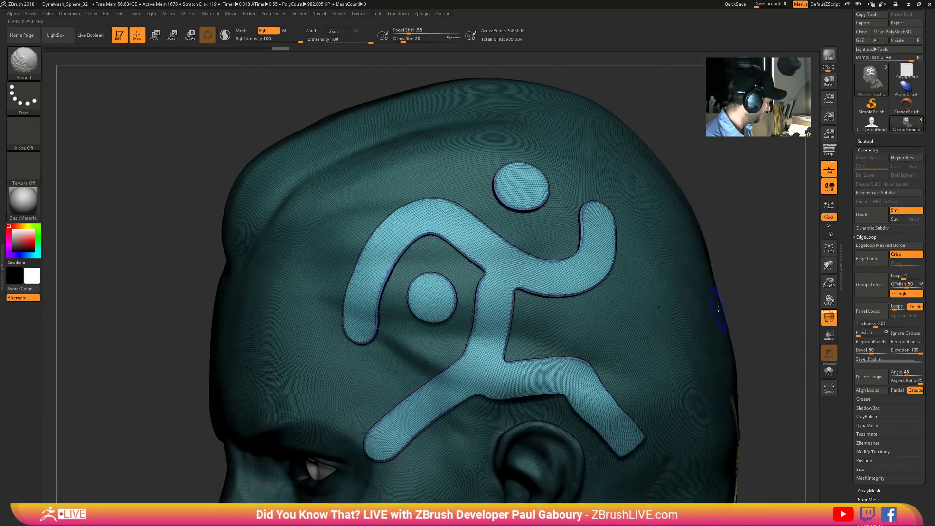
{"action": "key", "text": "shift+f"}
{"action": "right_click_drag", "start_coordinate": [630, 320], "coordinate": [604, 267], "text": "ctrl"}
{"action": "right_click_drag", "start_coordinate": [604, 268], "coordinate": [628, 373]}
{"action": "key", "text": "ctrl+z"}
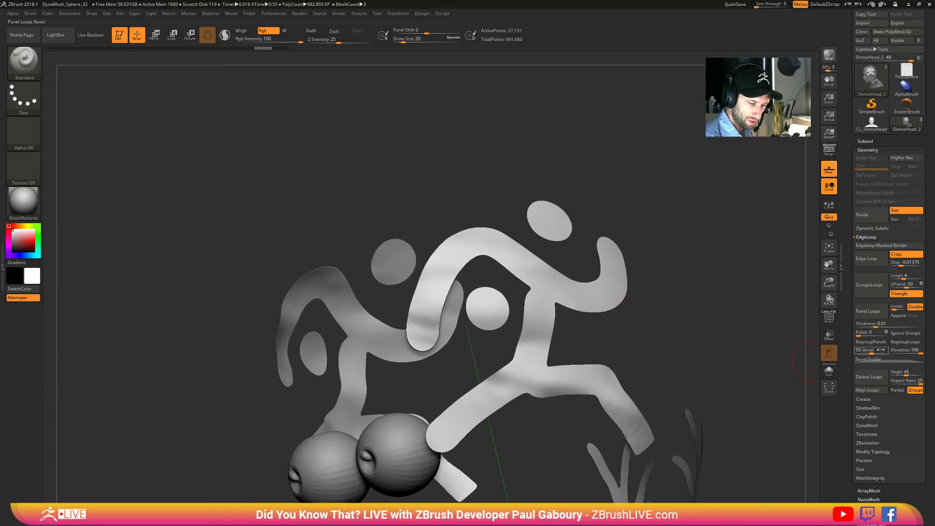
- Apply Panel Loops to the isolated running figure with Double off and Inner on, and clear the head's mask
{"action": "left_click", "coordinate": [916, 307]}
{"action": "left_click", "coordinate": [914, 316]}
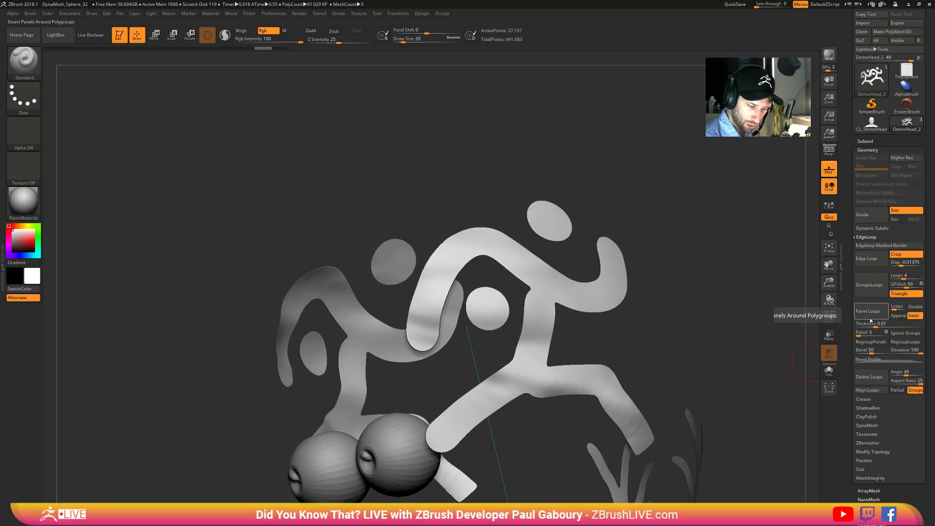
{"action": "key", "text": "ctrl+z"}
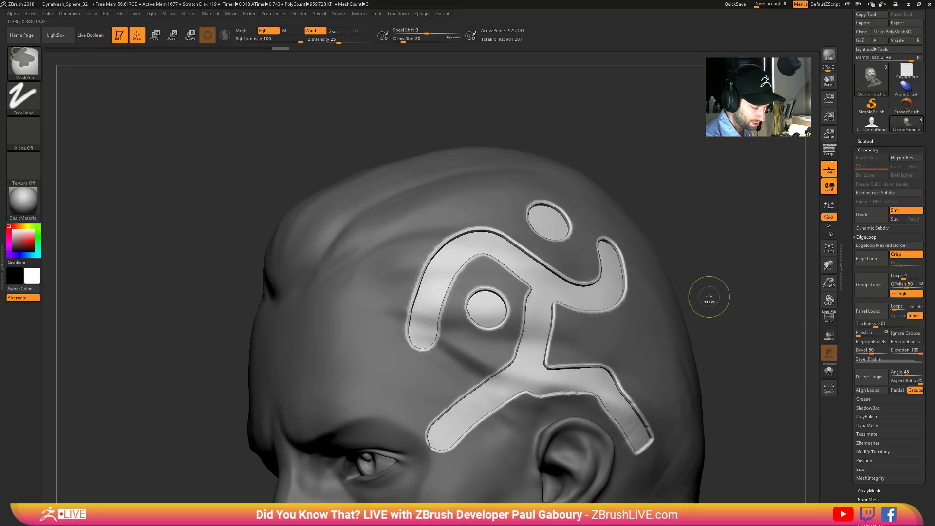
{"action": "key", "text": "ctrl+z"}
{"action": "key", "text": "ctrl+z"}
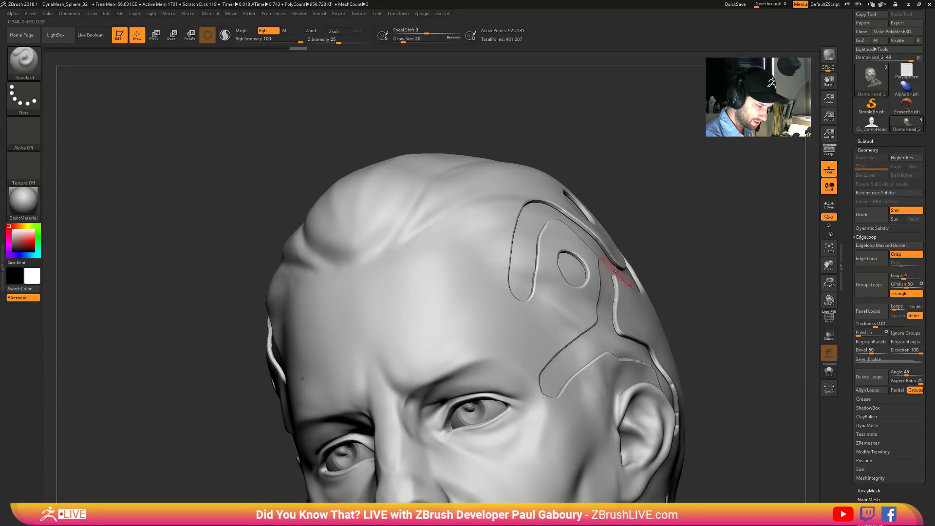
- Examine the paneled running figure on both sides of the head
{"action": "key", "text": "ctrl+z"}
{"action": "key", "text": "ctrl+z"}
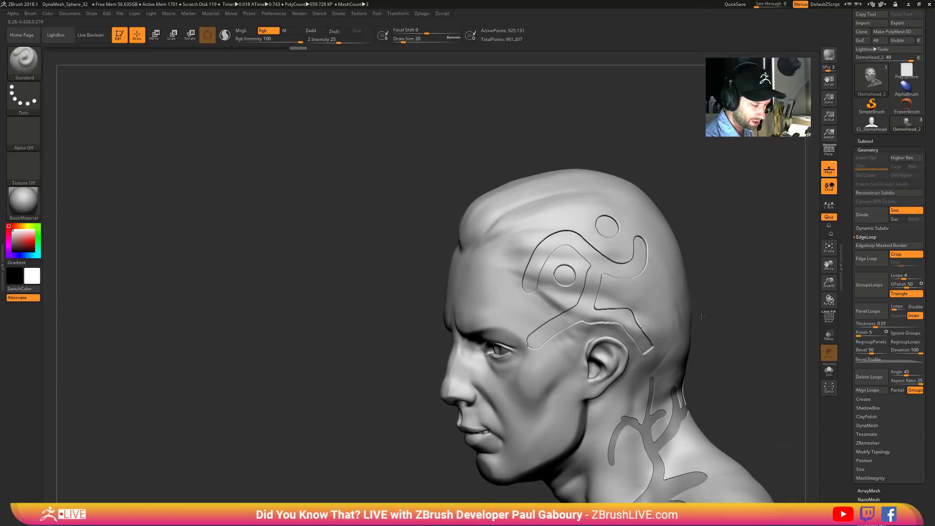
{"action": "key", "text": "ctrl+z"}
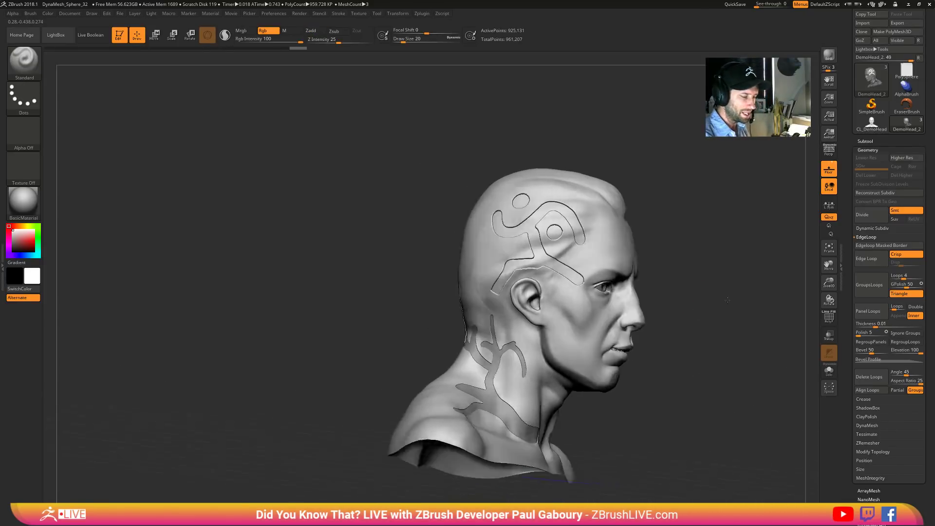
{"action": "key", "text": "ctrl+z"}
{"action": "key", "text": "ctrl+z"}
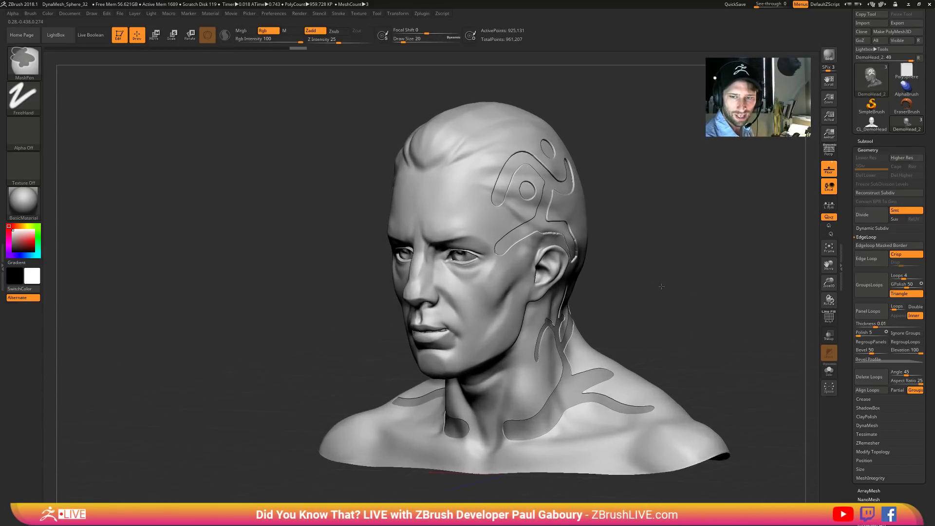
{"action": "key", "text": "ctrl+z"}
{"action": "key", "text": "ctrl+z"}
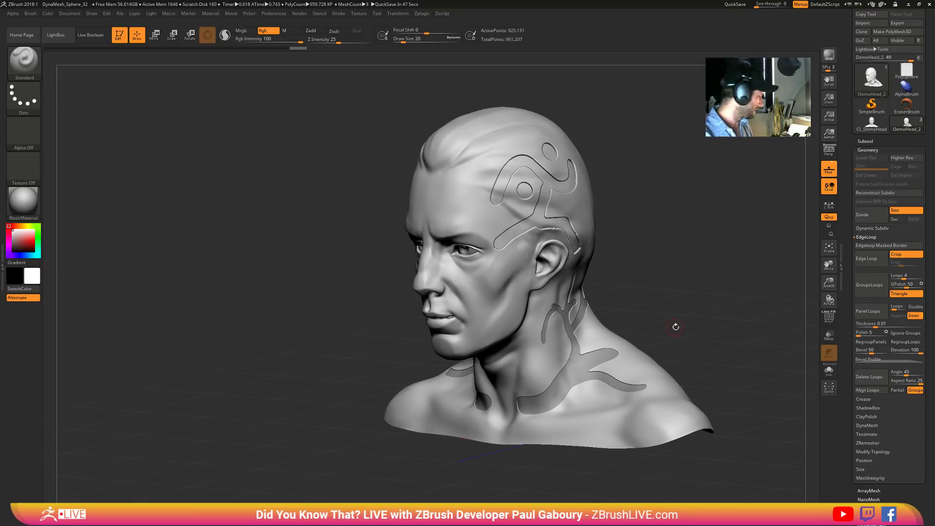
{"action": "left_click_drag", "start_coordinate": [678, 319], "coordinate": [681, 317]}
- Load the SuperAverageMan_low.ZTL figure from LightBox as the active tool
{"action": "key", "text": "comma"}
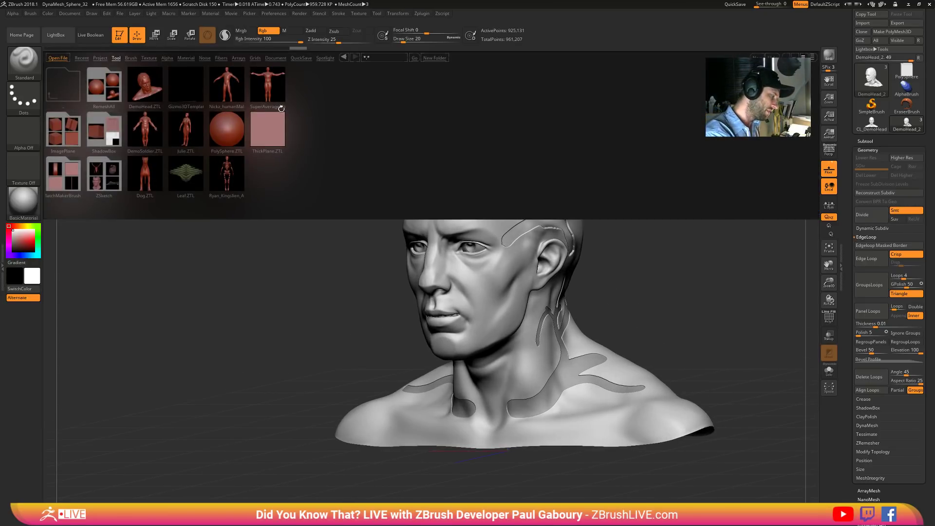
{"action": "double_click", "coordinate": [268, 85]}
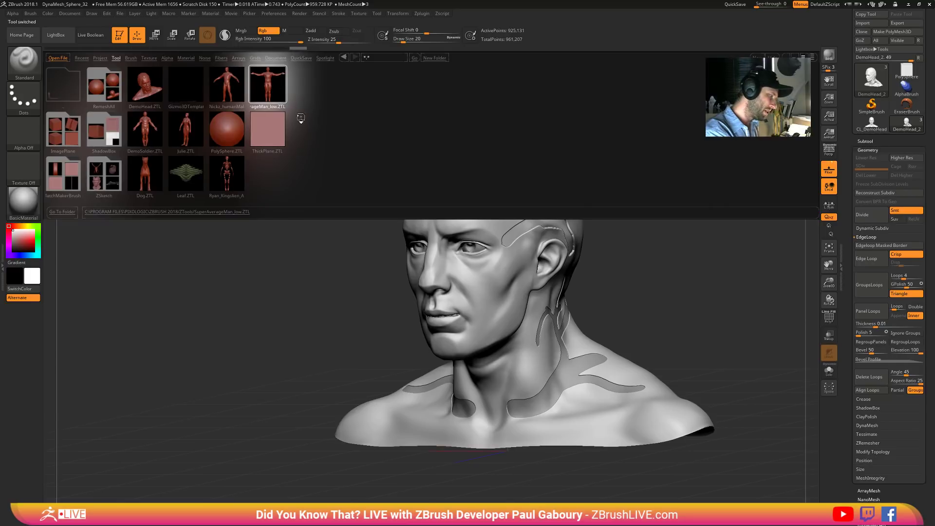
{"action": "left_click_drag", "start_coordinate": [595, 342], "coordinate": [606, 333]}
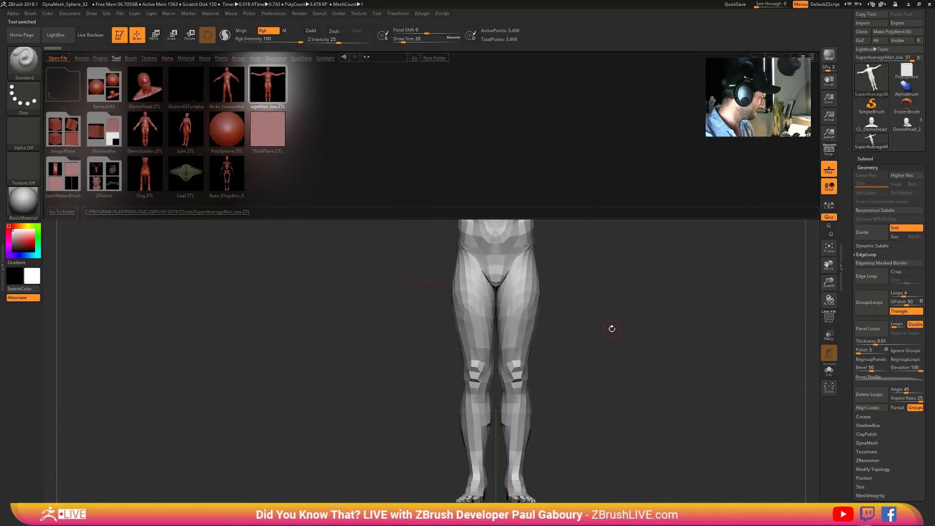
{"action": "key", "text": "comma"}
{"action": "right_click_drag", "start_coordinate": [616, 319], "coordinate": [604, 322], "text": "ctrl"}
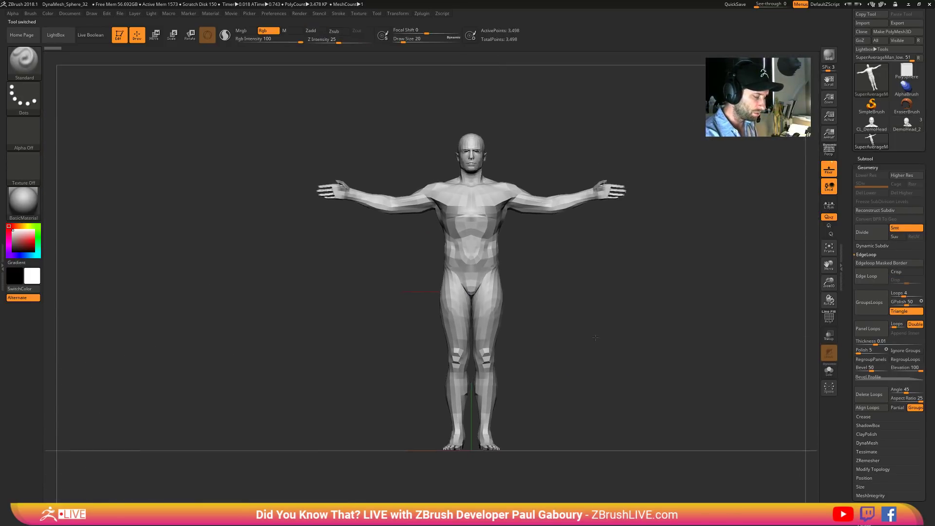
- Subdivide the male figure twice and delete its lower subdivision levels
{"action": "key", "text": "ctrl+d"}
{"action": "key", "text": "ctrl+d"}
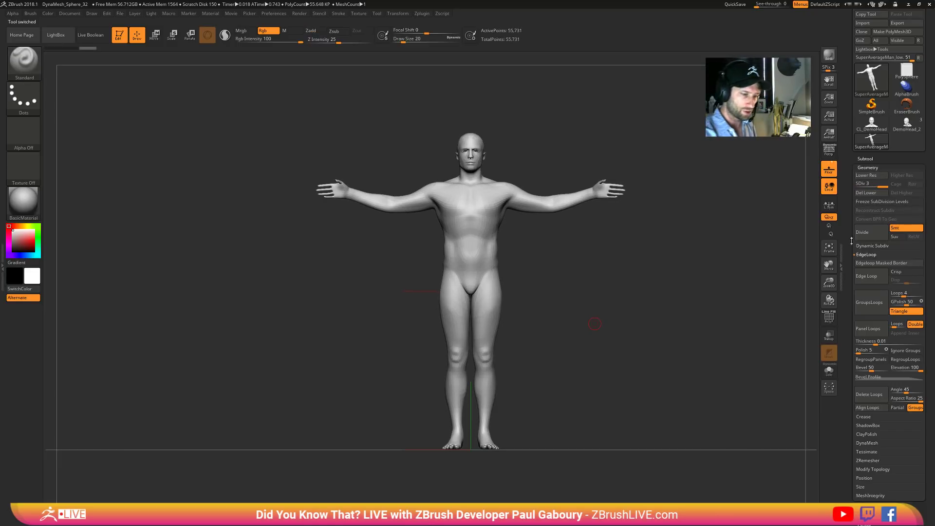
{"action": "left_click", "coordinate": [866, 192]}
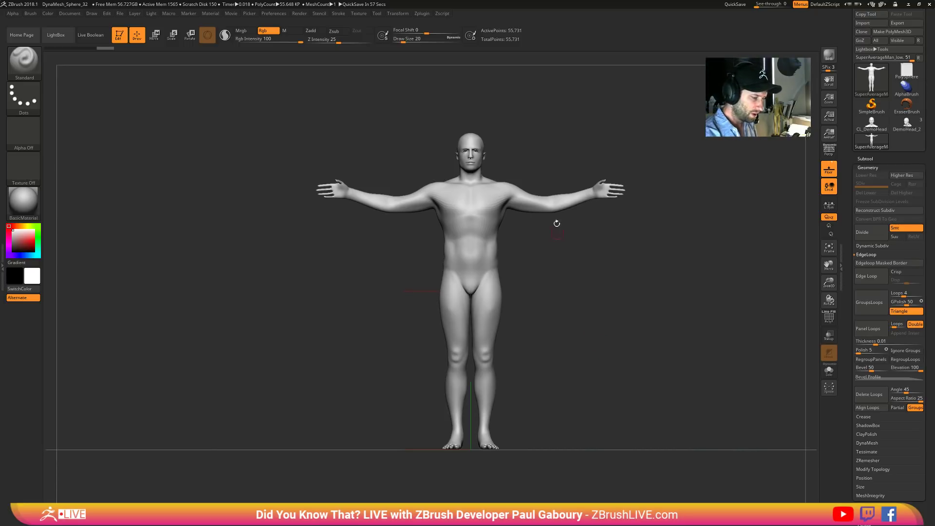
- Draw a guide curve around the forearm near the wrist with the ZRemesherGuides brush
{"action": "key", "text": "b"}
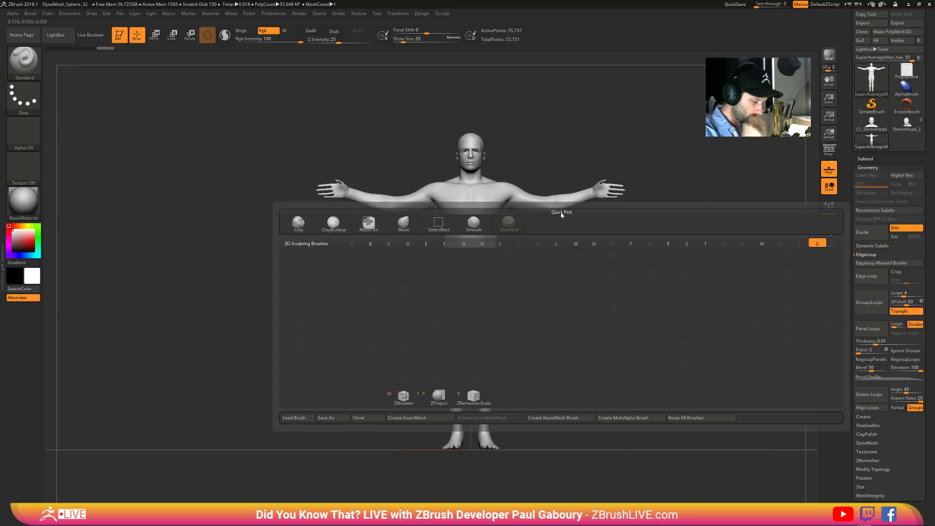
{"action": "left_click", "coordinate": [475, 400]}
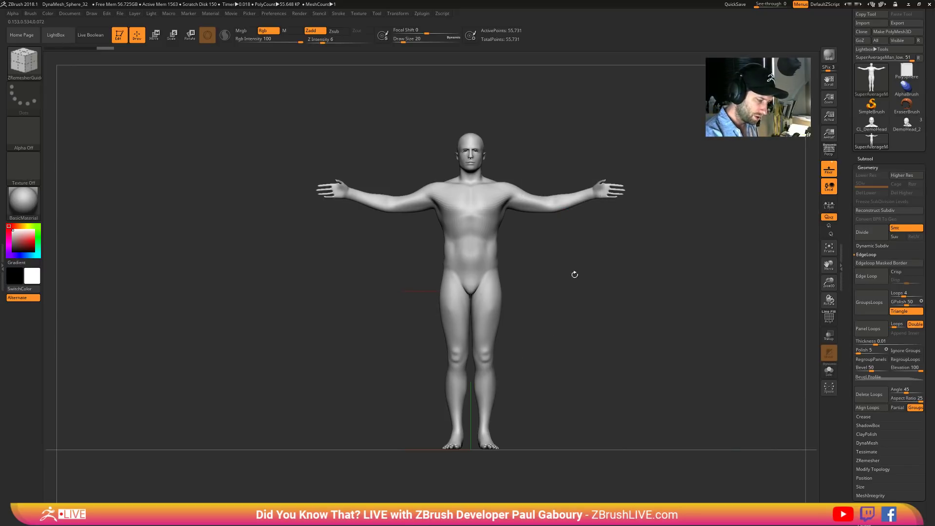
{"action": "right_click_drag", "start_coordinate": [579, 202], "coordinate": [593, 218], "text": "ctrl"}
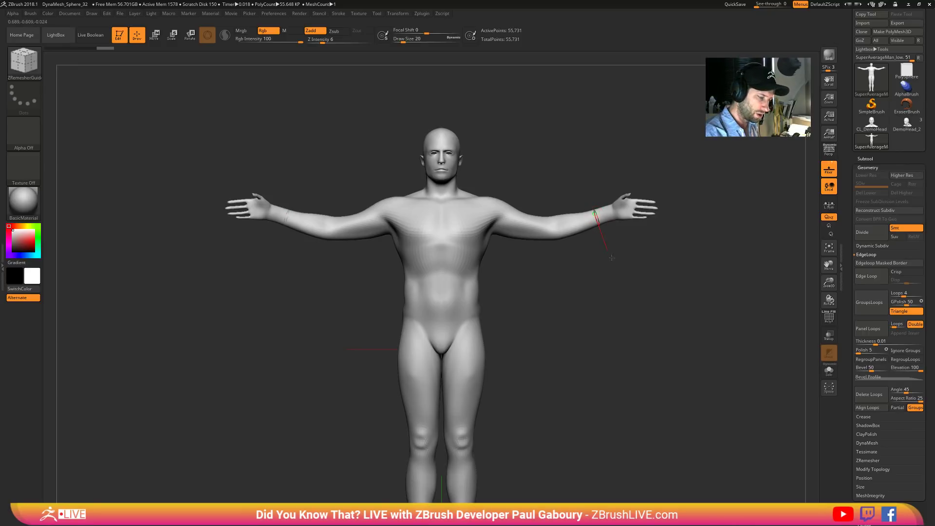
{"action": "left_click_drag", "start_coordinate": [620, 270], "coordinate": [629, 300], "text": "shift"}
{"action": "right_click_drag", "start_coordinate": [629, 300], "coordinate": [604, 302]}
{"action": "left_click_drag", "start_coordinate": [619, 311], "coordinate": [649, 294]}
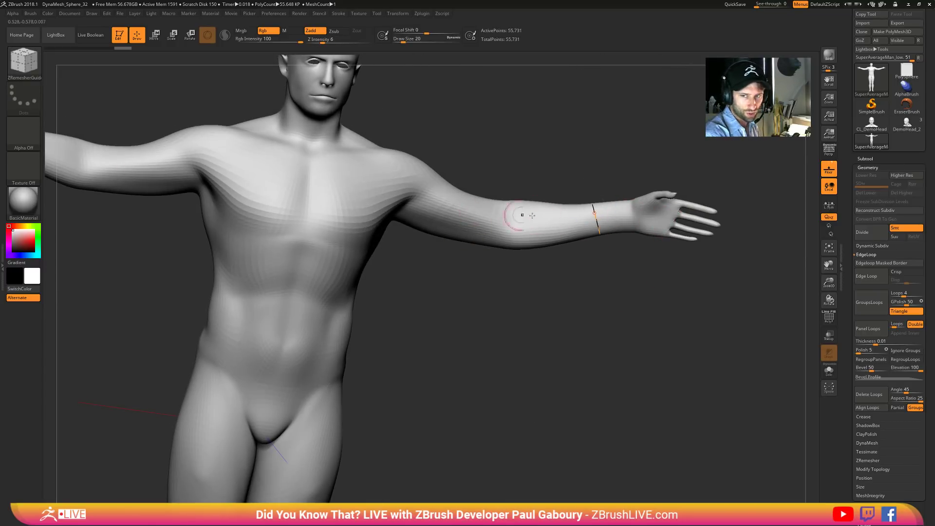
- Draw guide curves around the figure's upper thigh and ankle
{"action": "mouse_move", "coordinate": [539, 334]}
{"action": "left_mouse_down", "text": "shift"}
{"action": "mouse_move", "coordinate": [550, 361]}
{"action": "mouse_move", "coordinate": [633, 231]}
{"action": "left_mouse_up", "text": "shift"}
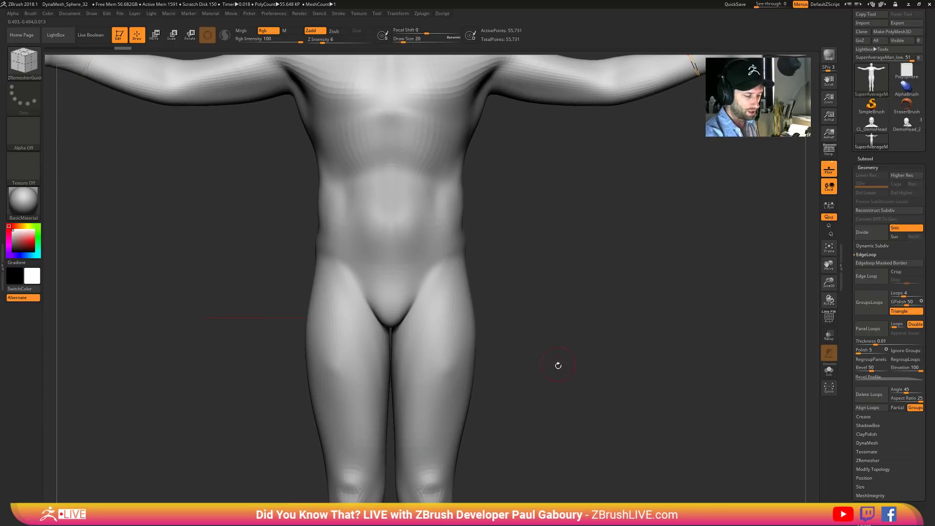
{"action": "left_click_drag", "start_coordinate": [559, 365], "coordinate": [581, 325], "text": "alt"}
{"action": "left_click_drag", "start_coordinate": [417, 310], "coordinate": [494, 337]}
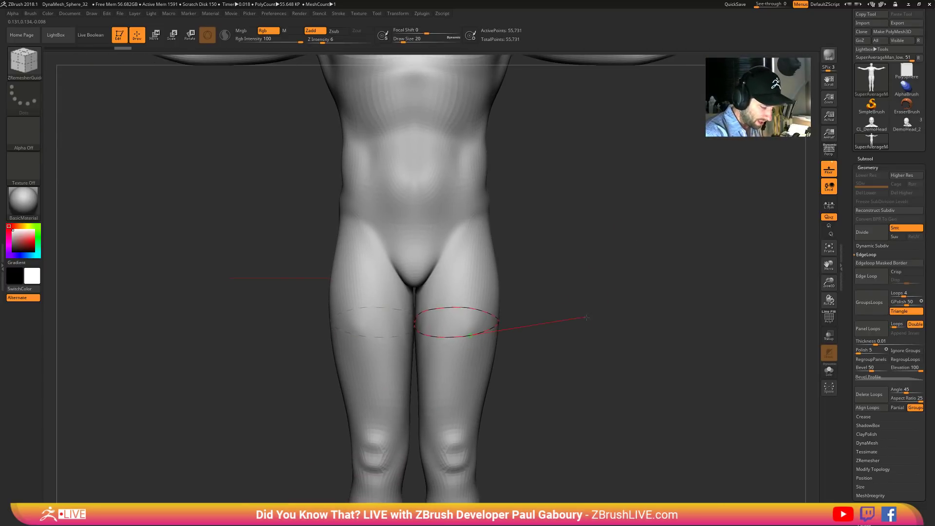
{"action": "left_click_drag", "start_coordinate": [586, 325], "coordinate": [585, 332]}
{"action": "right_click_drag", "start_coordinate": [552, 445], "coordinate": [570, 249], "text": "alt"}
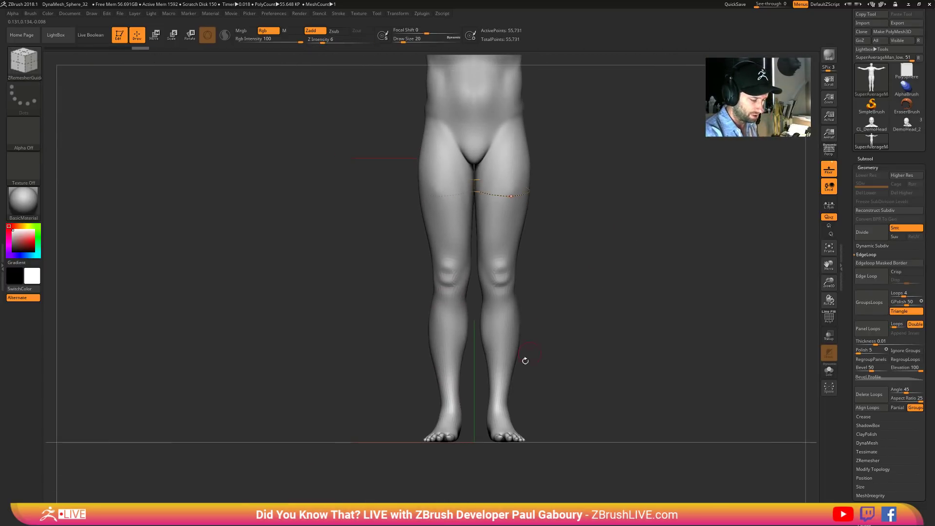
{"action": "left_click_drag", "start_coordinate": [494, 396], "coordinate": [576, 404], "text": "shift"}
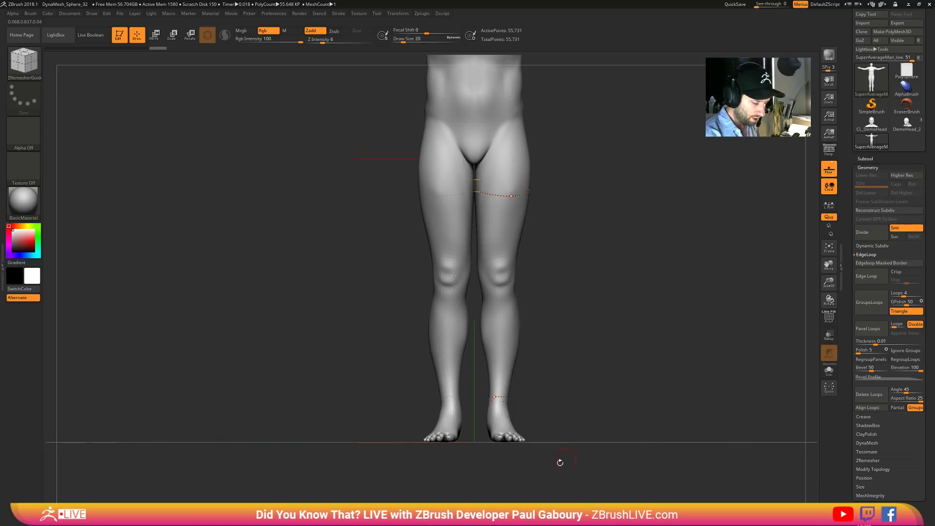
- Try a guide curve around the calf from an angled view, and undo all the leg guides
{"action": "left_click_drag", "start_coordinate": [543, 269], "coordinate": [580, 369]}
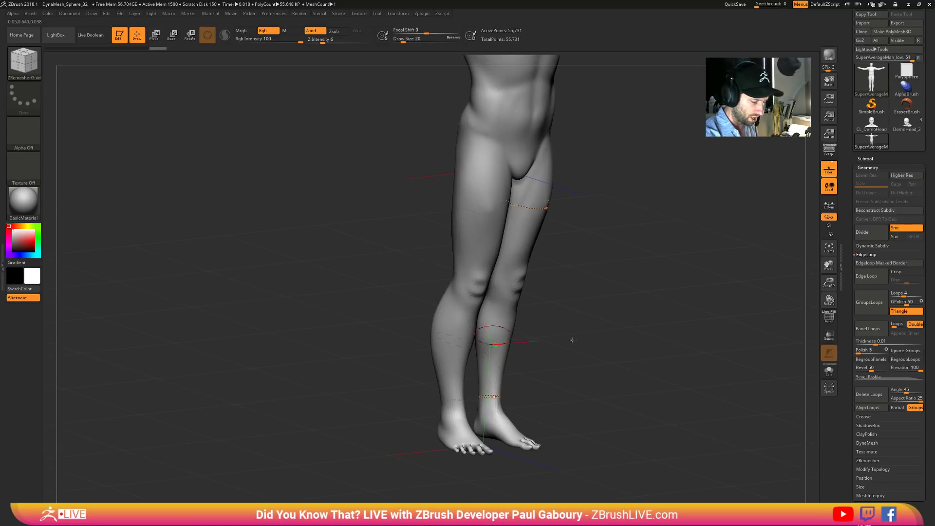
{"action": "left_click_drag", "start_coordinate": [501, 301], "coordinate": [521, 299], "text": "shift"}
{"action": "left_click_drag", "start_coordinate": [632, 312], "coordinate": [623, 325], "text": "shift"}
{"action": "key", "text": "ctrl+z"}
{"action": "key", "text": "ctrl+z"}
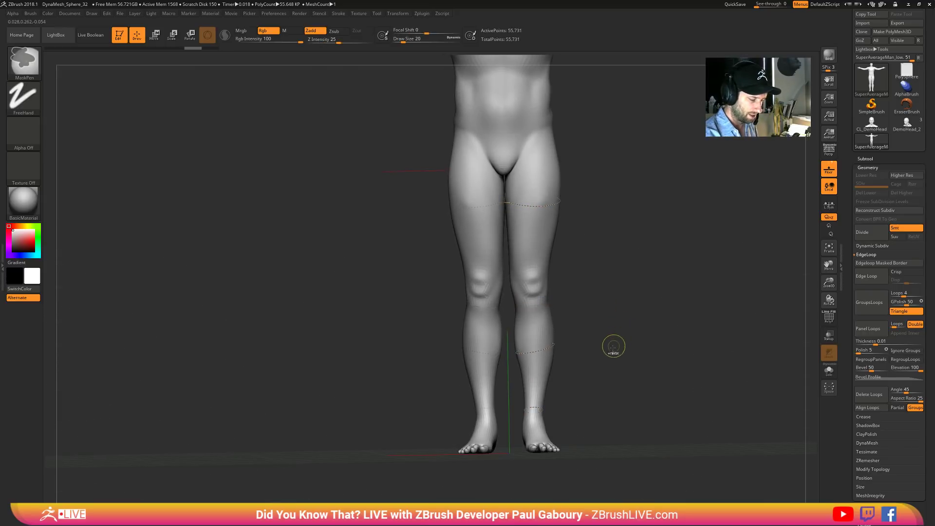
{"action": "key", "text": "ctrl+z"}
{"action": "key", "text": "ctrl+z"}
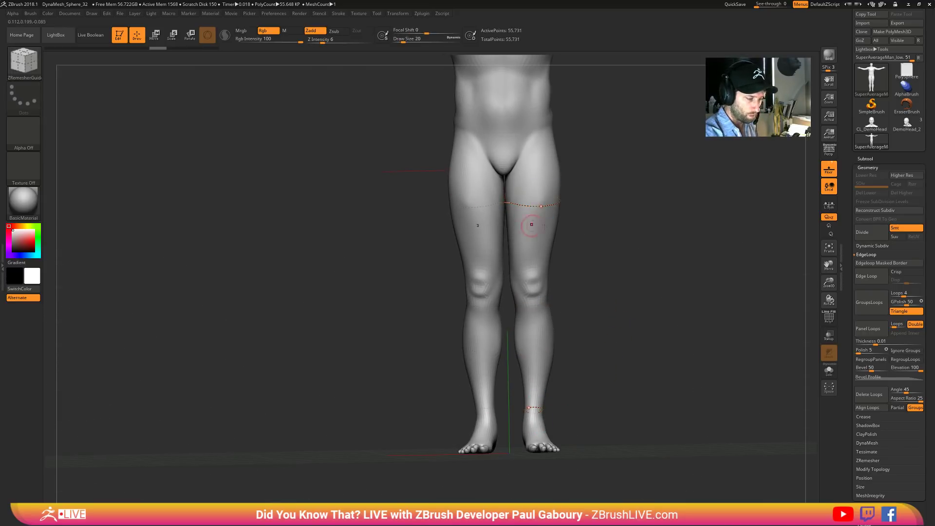
{"action": "key", "text": "ctrl+z"}
- Draw a guide curve around the calf below the knee
{"action": "left_click_drag", "start_coordinate": [660, 370], "coordinate": [627, 381]}
{"action": "right_click_drag", "start_coordinate": [517, 348], "coordinate": [520, 354], "text": "ctrl"}
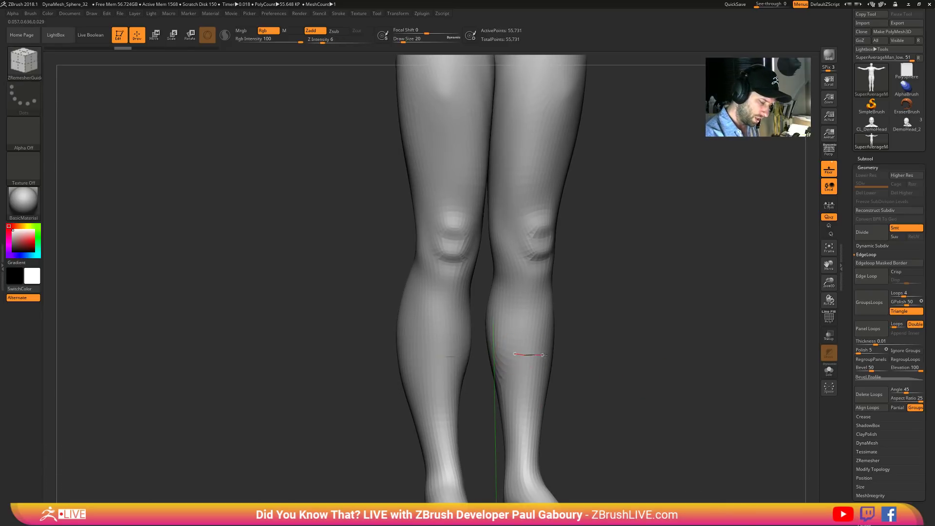
{"action": "mouse_move", "coordinate": [544, 355]}
{"action": "left_mouse_down"}
{"action": "mouse_move", "coordinate": [608, 374]}
{"action": "mouse_move", "coordinate": [663, 296]}
{"action": "mouse_move", "coordinate": [664, 385]}
{"action": "mouse_move", "coordinate": [672, 330]}
{"action": "mouse_move", "coordinate": [658, 344]}
{"action": "mouse_move", "coordinate": [675, 350]}
{"action": "mouse_move", "coordinate": [672, 339]}
{"action": "left_mouse_up"}
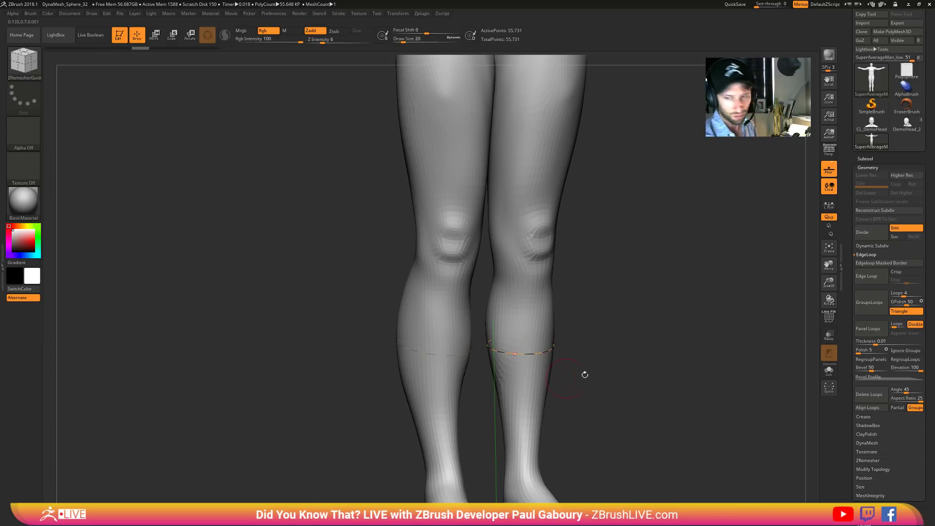
{"action": "mouse_move", "coordinate": [706, 392]}
{"action": "right_mouse_down", "text": "ctrl"}
{"action": "mouse_move", "coordinate": [671, 367]}
{"action": "mouse_move", "coordinate": [679, 388]}
{"action": "mouse_move", "coordinate": [665, 368]}
{"action": "mouse_move", "coordinate": [652, 390]}
{"action": "right_mouse_up", "text": "ctrl"}
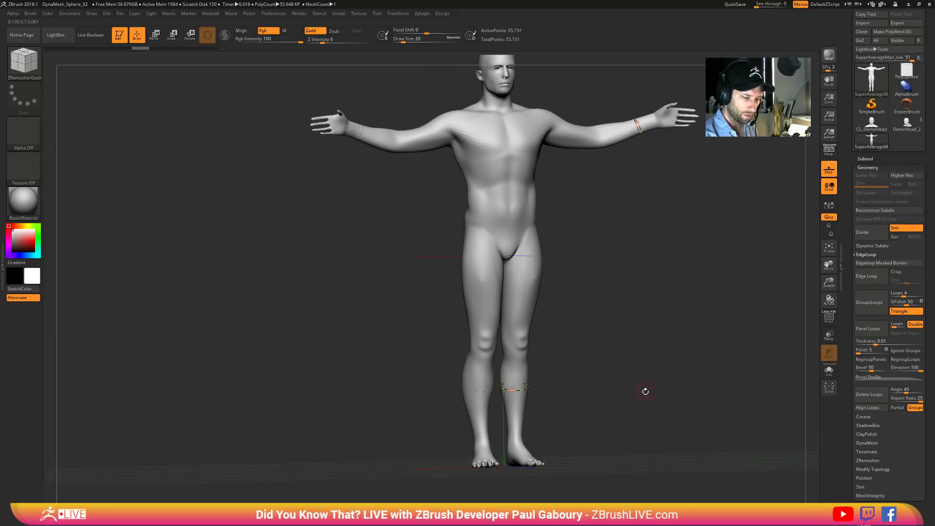
- Expand the ZRemesher settings and delete all the guide curves drawn on the figure
{"action": "left_click", "coordinate": [870, 255]}
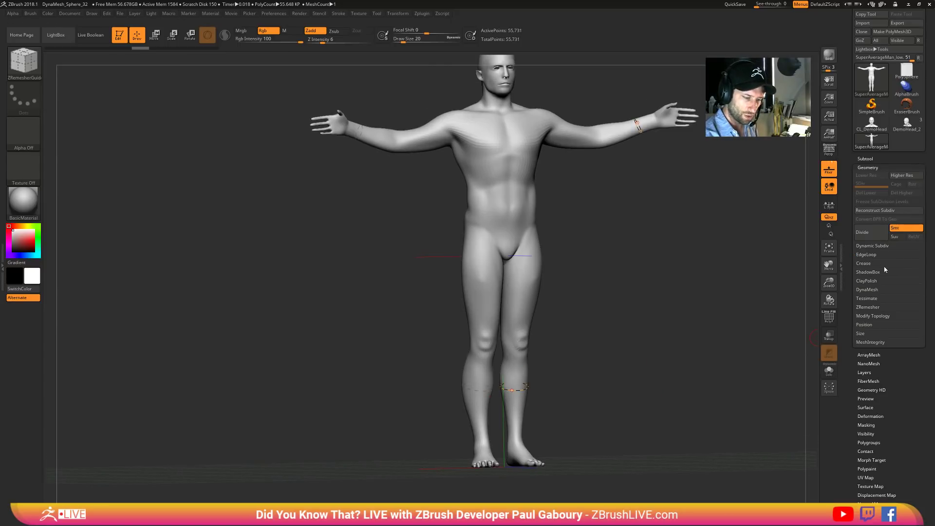
{"action": "left_click", "coordinate": [870, 308]}
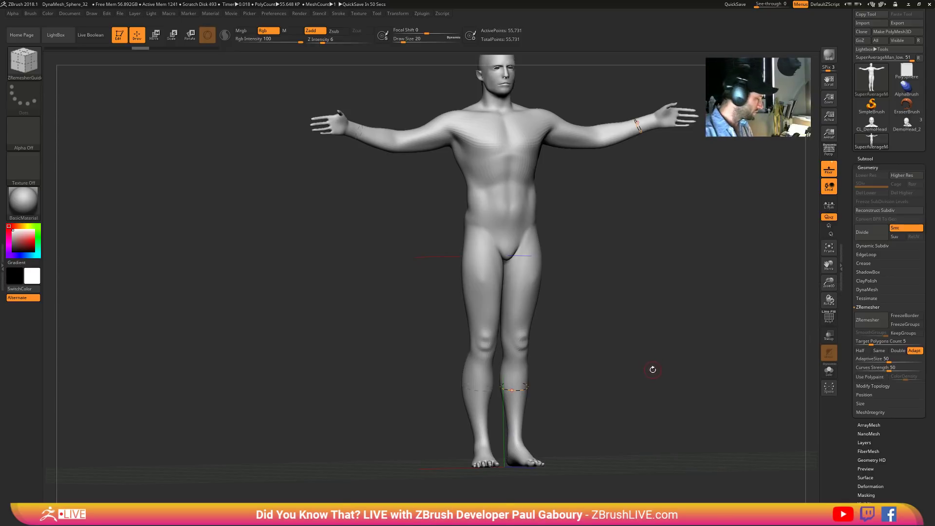
{"action": "left_click_drag", "start_coordinate": [652, 368], "coordinate": [650, 359], "text": "shift"}
{"action": "left_click", "coordinate": [339, 13]}
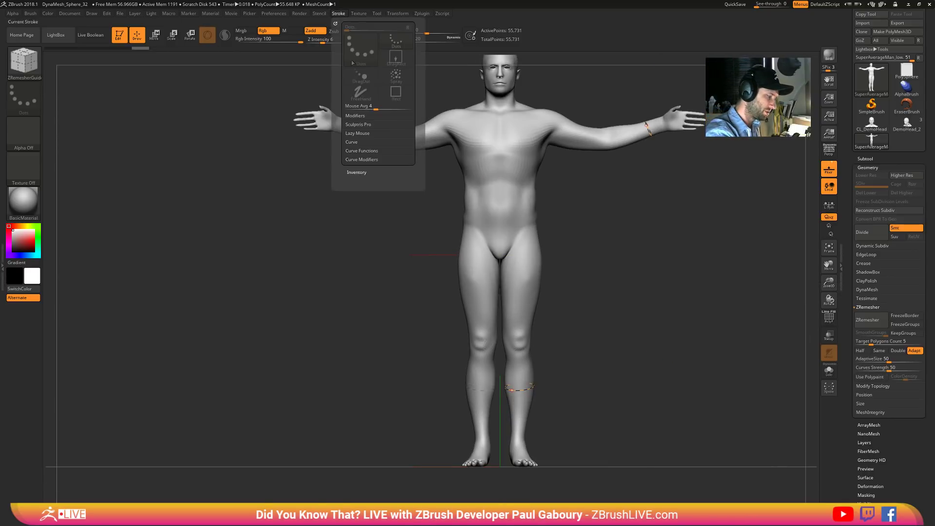
{"action": "left_click", "coordinate": [366, 151]}
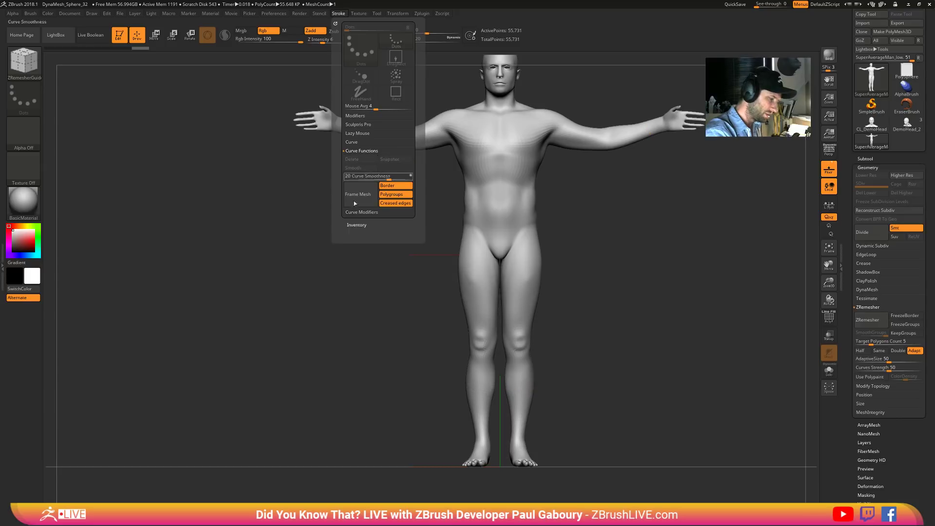
- Turn on the polyframe display and slice through the wrist of one hand with the SliceCurve brush
{"action": "key", "text": "shift+f"}
{"action": "mouse_move", "coordinate": [683, 321]}
{"action": "left_mouse_down", "text": "alt"}
{"action": "mouse_move", "coordinate": [661, 352]}
{"action": "mouse_move", "coordinate": [634, 323]}
{"action": "left_mouse_up", "text": "alt"}
{"action": "left_click", "coordinate": [34, 62], "text": "ctrl+shift"}
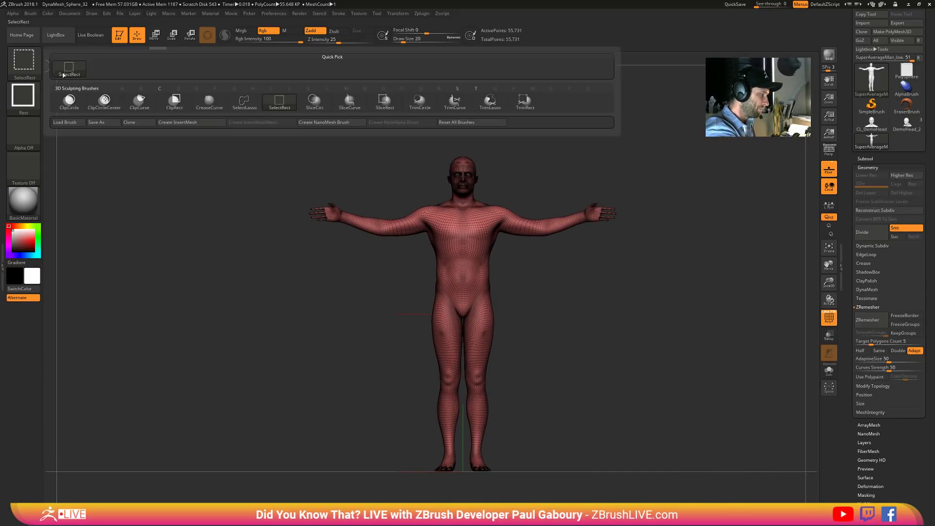
{"action": "left_click", "coordinate": [352, 106]}
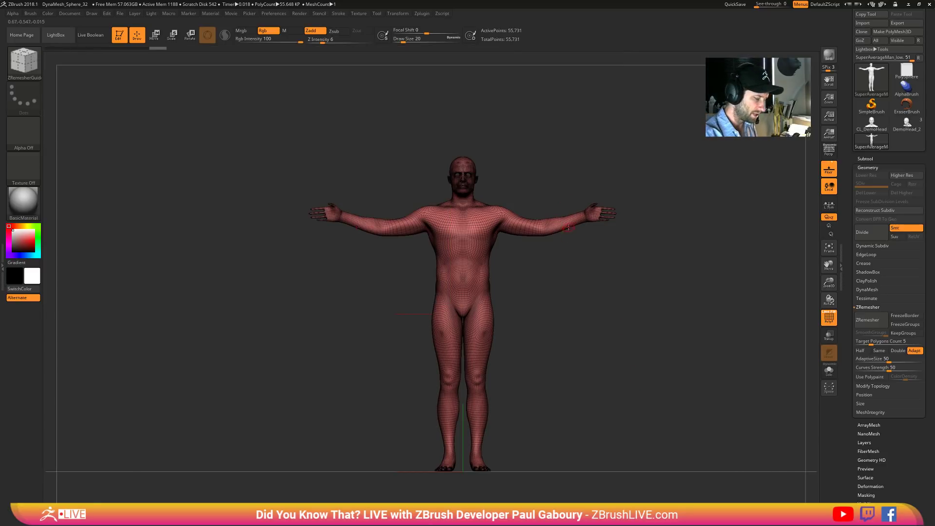
{"action": "left_click_drag", "start_coordinate": [357, 167], "coordinate": [331, 334], "text": "ctrl+shift"}
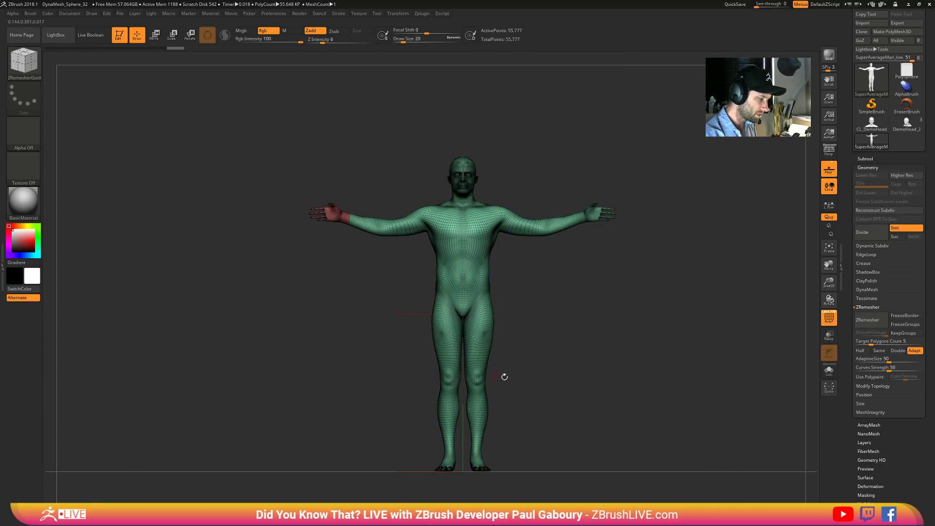
- Slice the figure straight across the ankles, the upper thighs and the waist with SliceCurve
{"action": "left_click_drag", "start_coordinate": [504, 376], "coordinate": [559, 344], "text": "alt"}
{"action": "left_click_drag", "start_coordinate": [394, 392], "coordinate": [609, 391], "text": "ctrl+shift"}
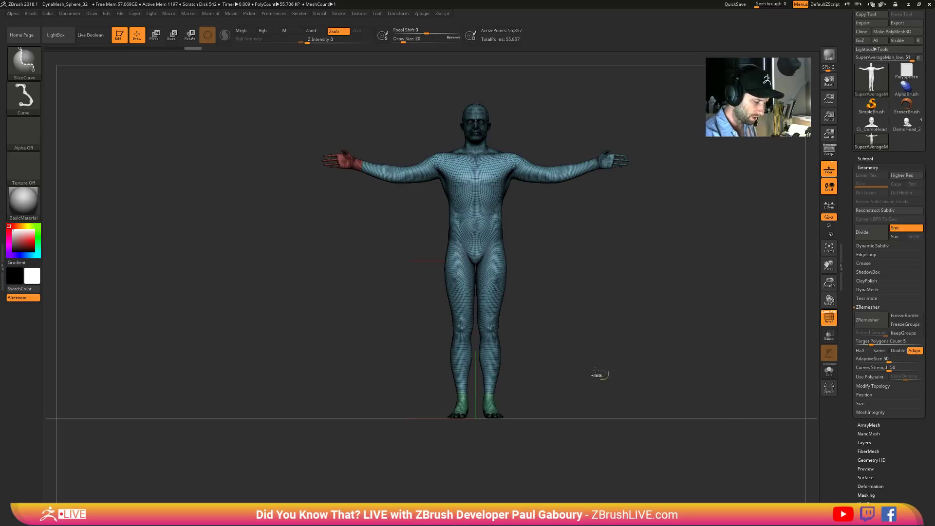
{"action": "left_click_drag", "start_coordinate": [391, 279], "coordinate": [763, 280], "text": "ctrl+shift"}
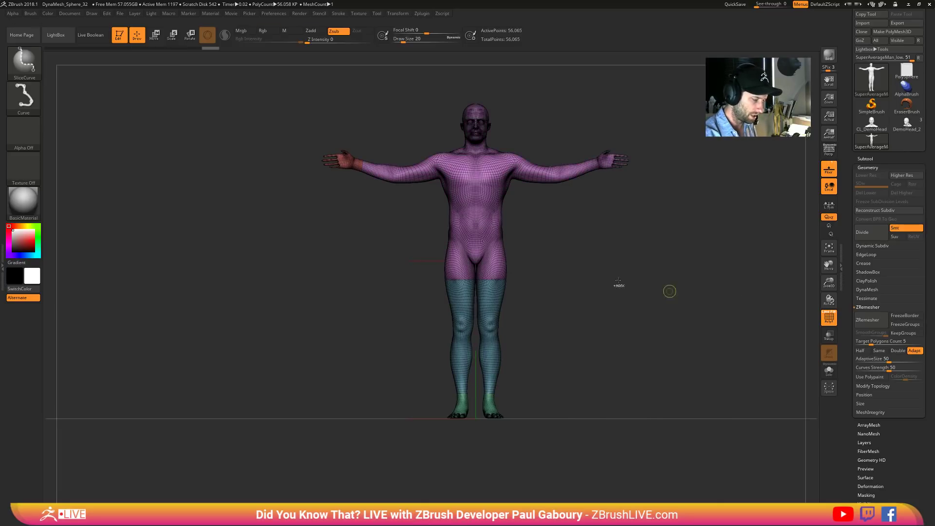
{"action": "left_click_drag", "start_coordinate": [453, 210], "coordinate": [692, 212], "text": "ctrl+shift"}
- Examine the polygroup border at the waist up close, isolating the group and showing the whole figure again
{"action": "mouse_move", "coordinate": [630, 349]}
{"action": "left_mouse_down"}
{"action": "mouse_move", "coordinate": [643, 351]}
{"action": "mouse_move", "coordinate": [634, 353]}
{"action": "left_mouse_up"}
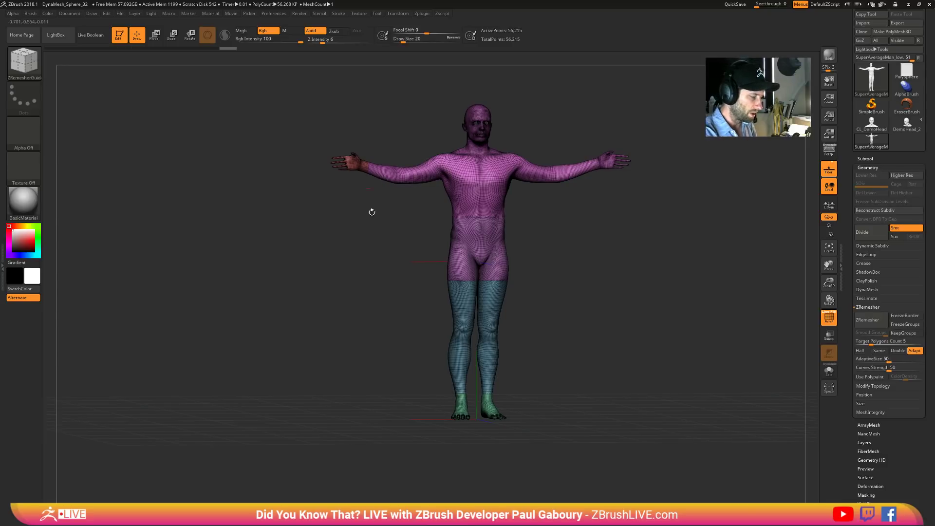
{"action": "right_click_drag", "start_coordinate": [390, 214], "coordinate": [528, 240], "text": "ctrl"}
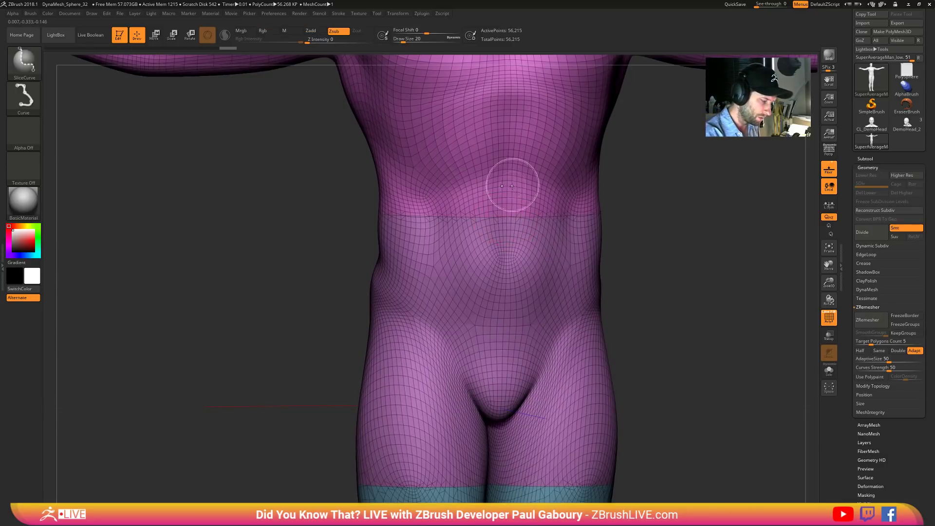
{"action": "left_click", "coordinate": [509, 185], "text": "ctrl+shift"}
{"action": "left_click", "coordinate": [682, 236], "text": "ctrl+shift"}
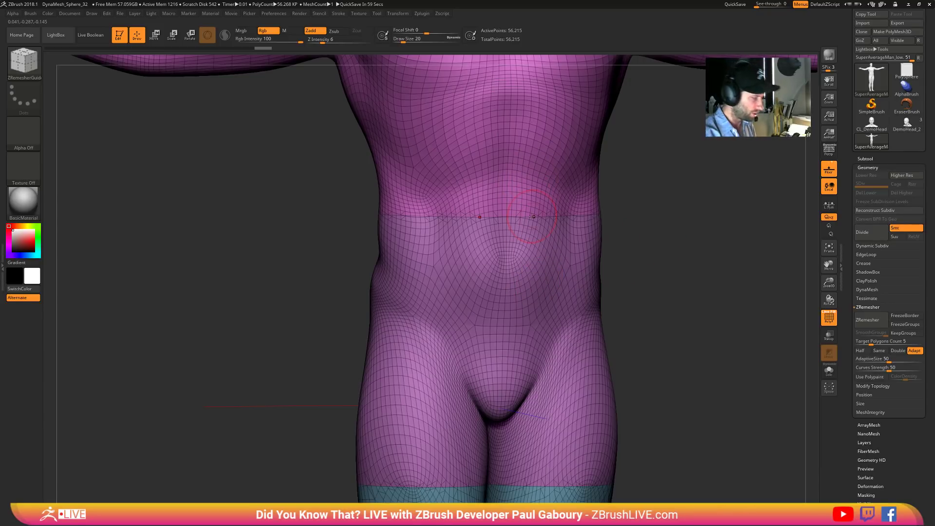
{"action": "left_click_drag", "start_coordinate": [672, 328], "coordinate": [537, 273], "text": "alt"}
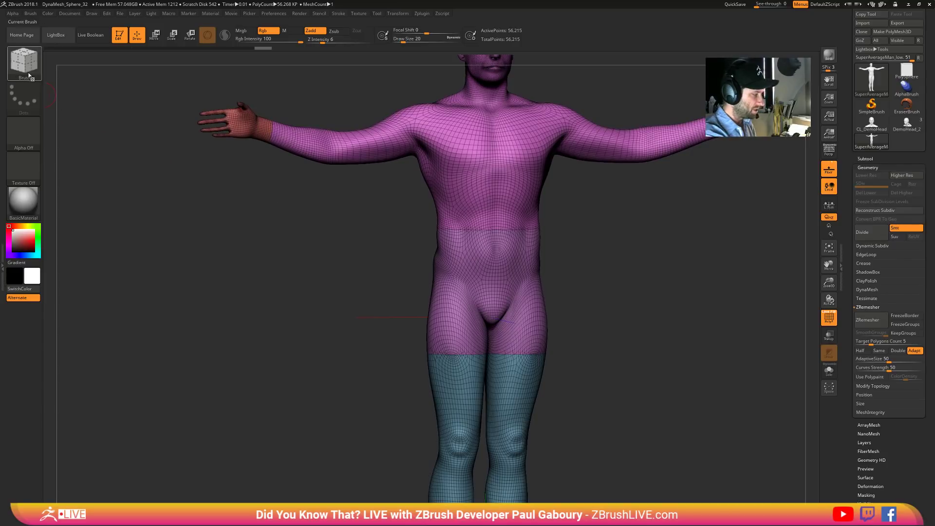
{"action": "key", "text": "ctrl+shift"}
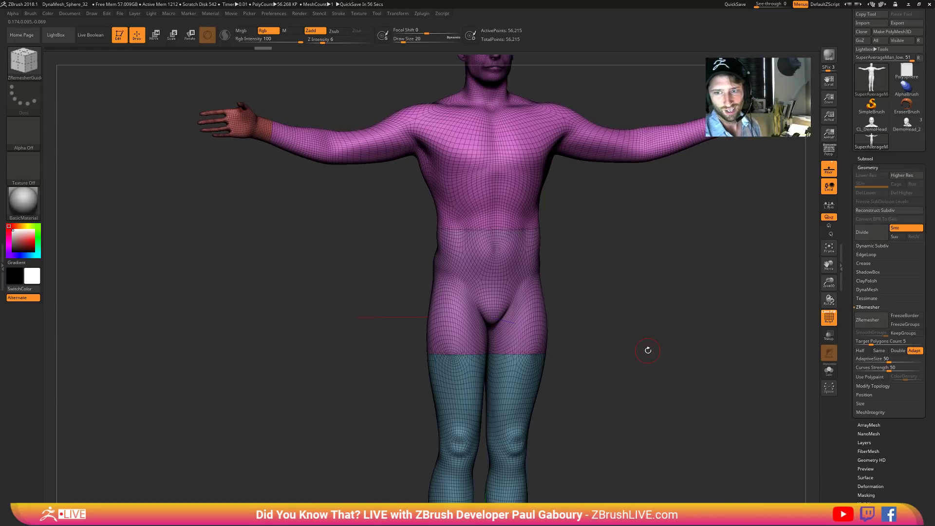
- Frame the mesh with guide curves using Border, Polygroups and Creased edges, and check them along the legs
{"action": "left_click", "coordinate": [339, 14]}
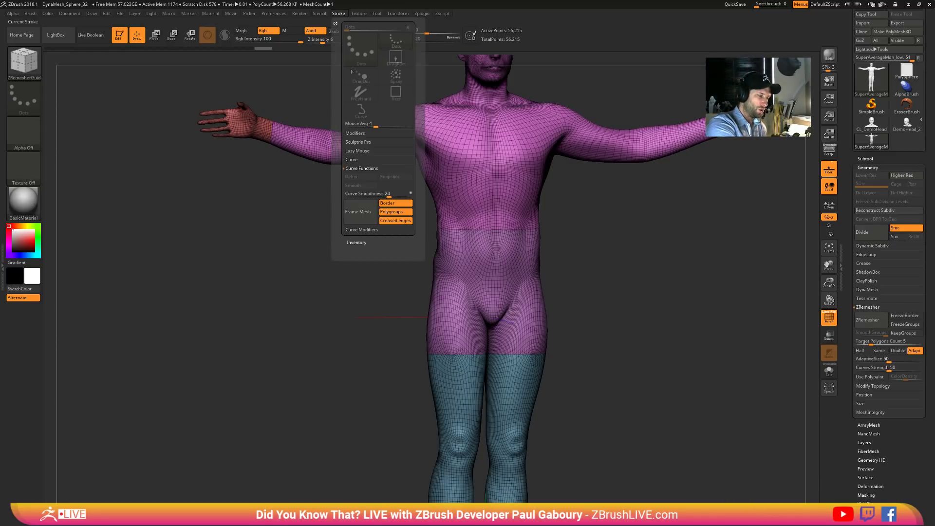
{"action": "left_click", "coordinate": [361, 215]}
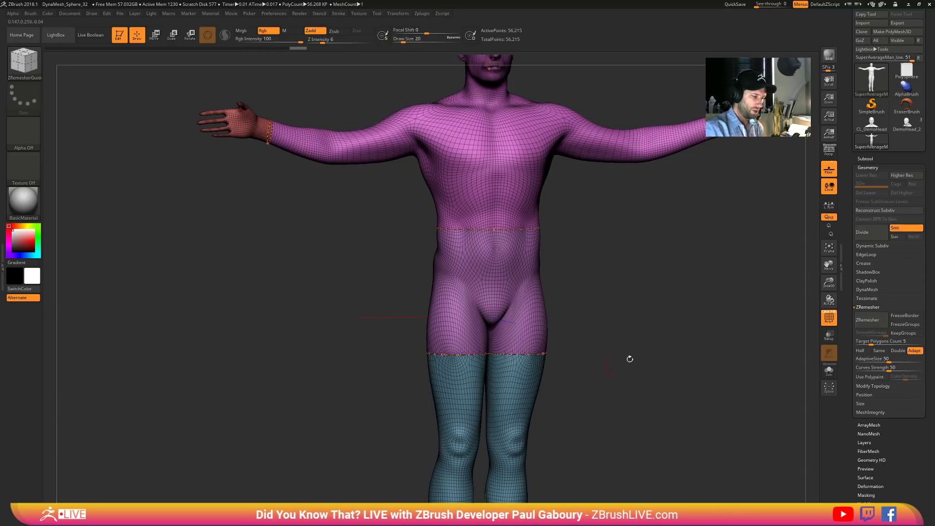
{"action": "left_click_drag", "start_coordinate": [637, 366], "coordinate": [628, 247], "text": "alt"}
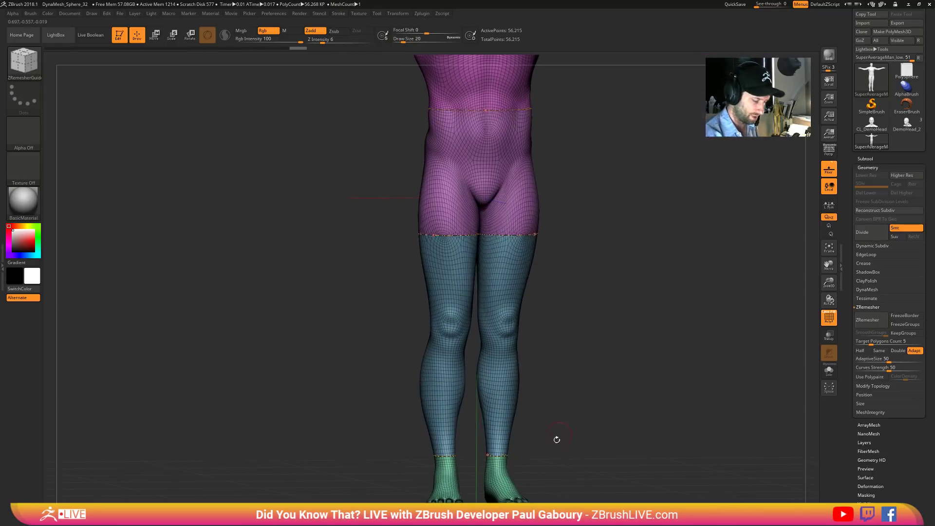
{"action": "left_click_drag", "start_coordinate": [557, 440], "coordinate": [565, 411]}
{"action": "left_click_drag", "start_coordinate": [641, 376], "coordinate": [608, 375]}
{"action": "left_click_drag", "start_coordinate": [617, 341], "coordinate": [610, 367], "text": "alt"}
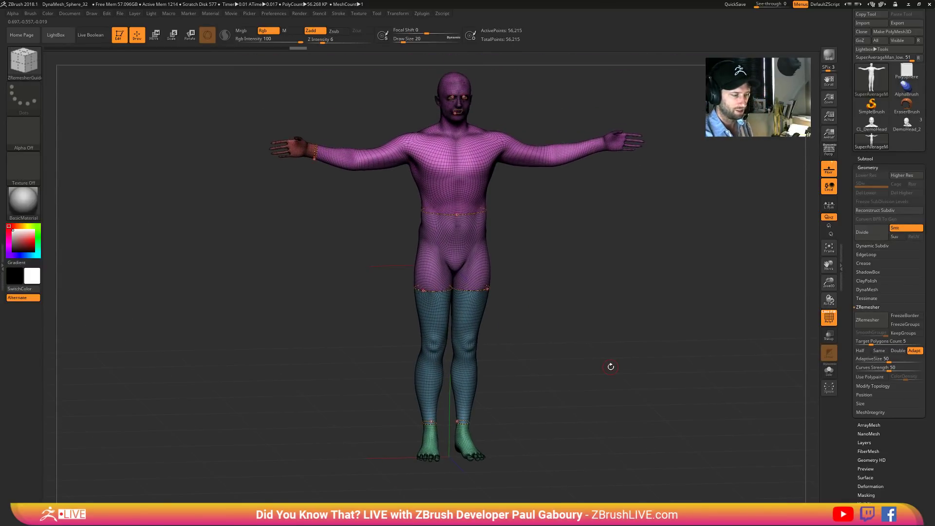
- Slice an S-shaped curve across the chest and frame the mesh again to add guides along the new border
{"action": "right_click_drag", "start_coordinate": [605, 371], "coordinate": [617, 334], "text": "ctrl"}
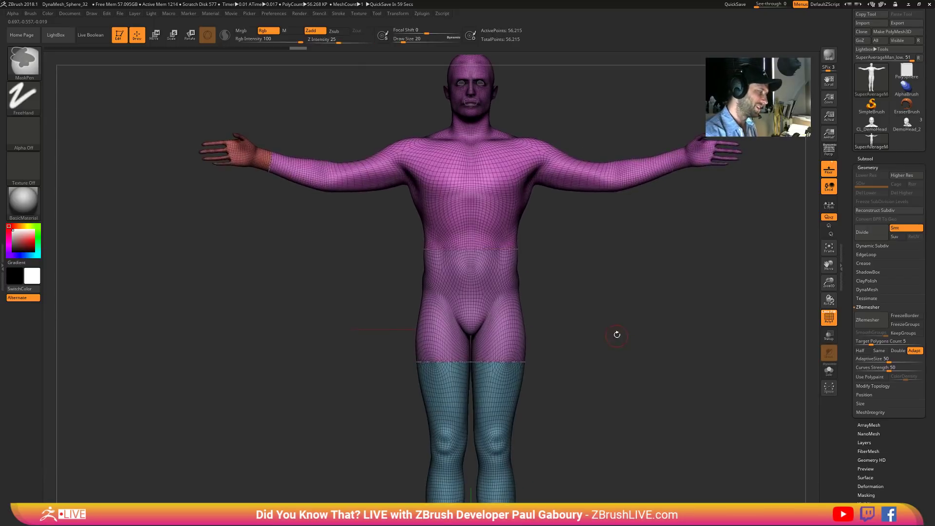
{"action": "left_click_drag", "start_coordinate": [617, 335], "coordinate": [622, 362], "text": "alt"}
{"action": "mouse_move", "coordinate": [347, 301]}
{"action": "left_mouse_down", "text": "ctrl+shift"}
{"action": "mouse_move", "coordinate": [407, 234]}
{"action": "mouse_move", "coordinate": [506, 250]}
{"action": "mouse_move", "coordinate": [682, 250]}
{"action": "left_mouse_up", "text": "ctrl+shift"}
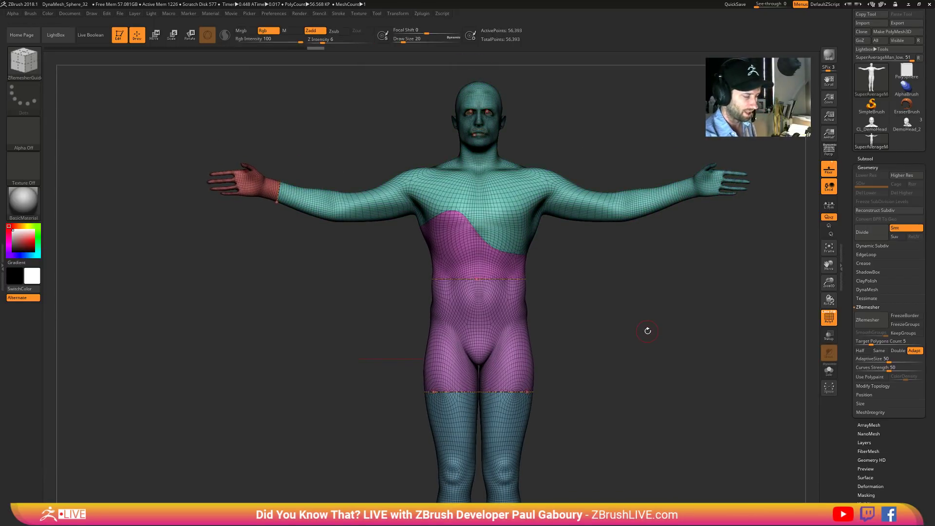
{"action": "key", "text": "space"}
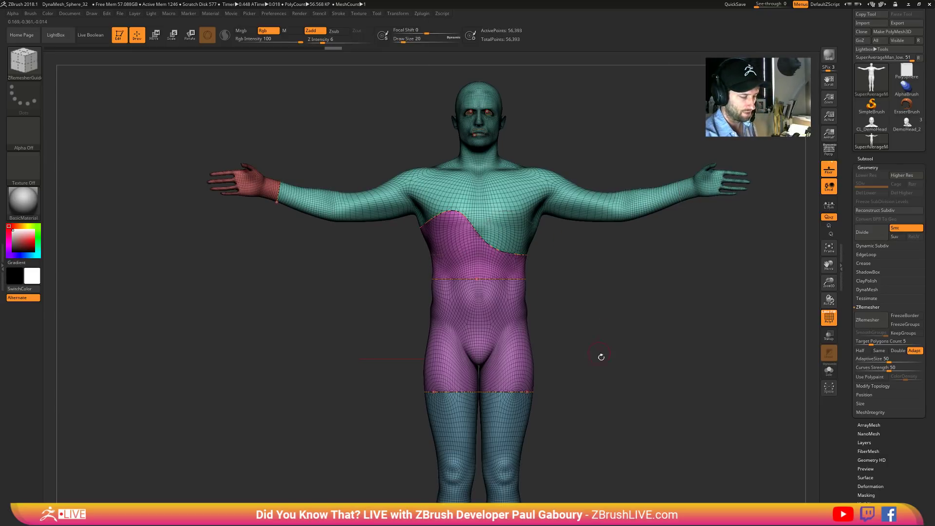
- Mirror and weld the figure, and replace the old guide curves with a new frame along the symmetrical polygroup borders
{"action": "left_click", "coordinate": [873, 385]}
{"action": "left_click", "coordinate": [876, 412]}
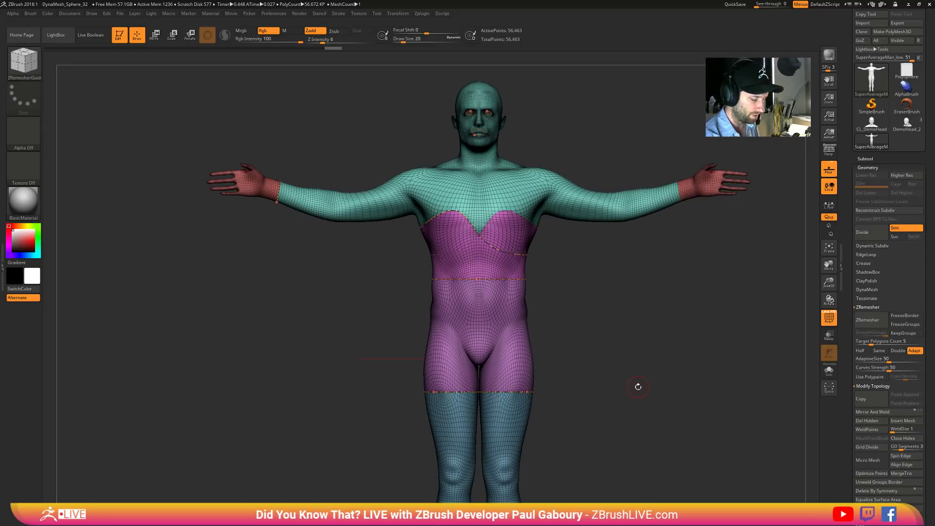
{"action": "left_click_drag", "start_coordinate": [636, 388], "coordinate": [615, 340]}
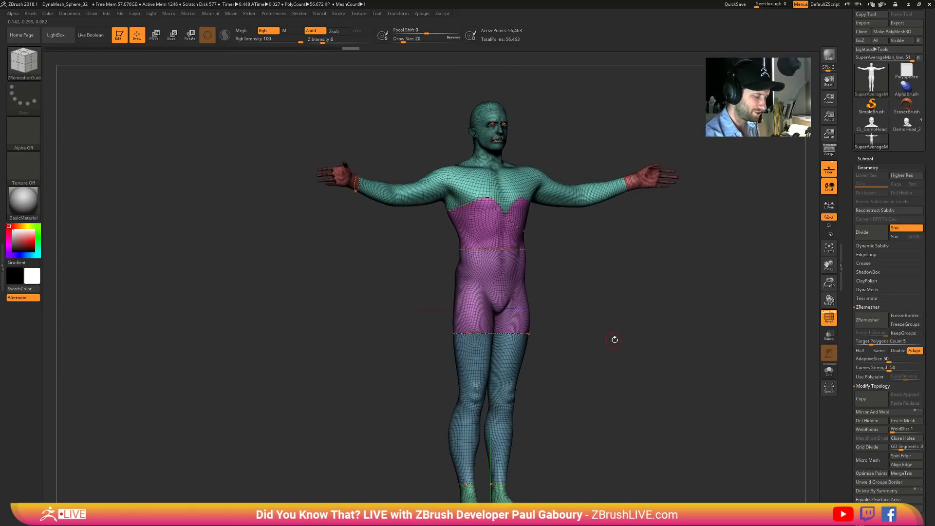
{"action": "left_click", "coordinate": [338, 13]}
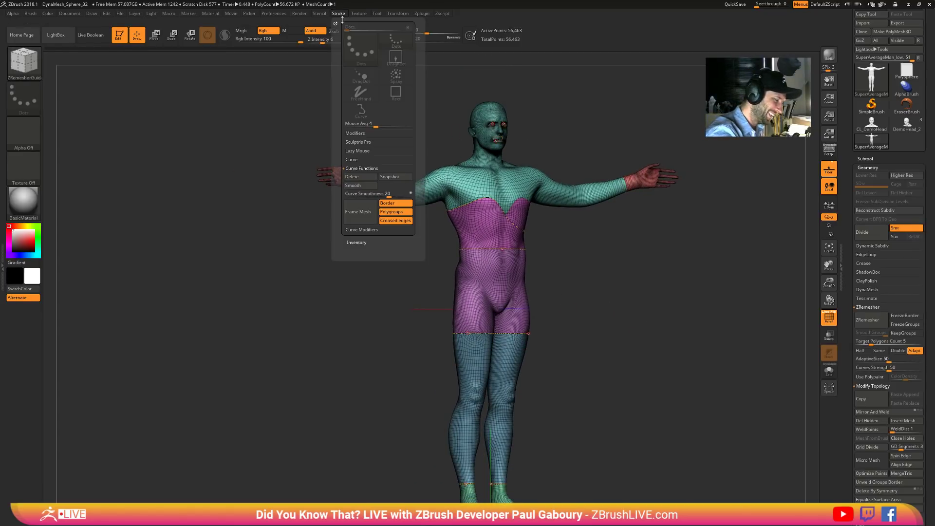
{"action": "left_click", "coordinate": [367, 177]}
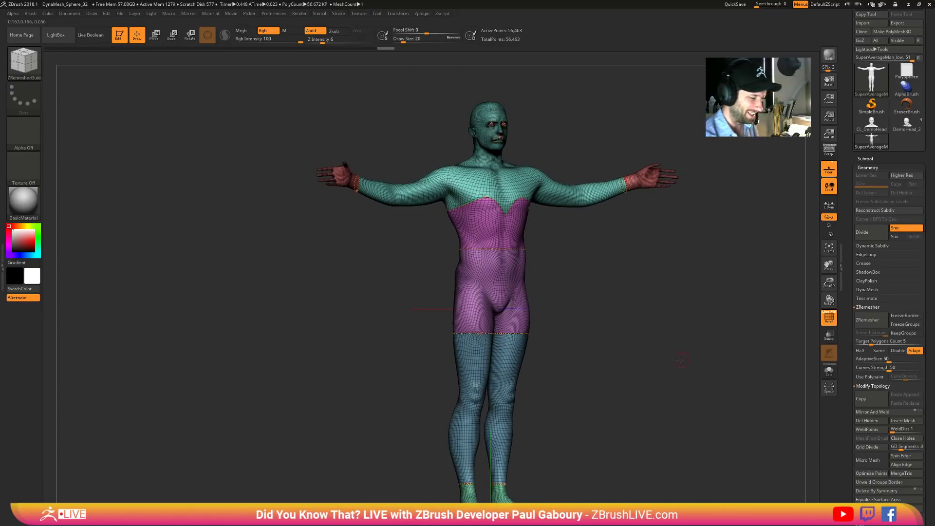
- Delete the guide curves, turn off Border and Creased edges, and frame the mesh by Polygroups only
{"action": "mouse_move", "coordinate": [646, 363]}
{"action": "left_mouse_down"}
{"action": "mouse_move", "coordinate": [682, 362]}
{"action": "mouse_move", "coordinate": [646, 369]}
{"action": "left_mouse_up"}
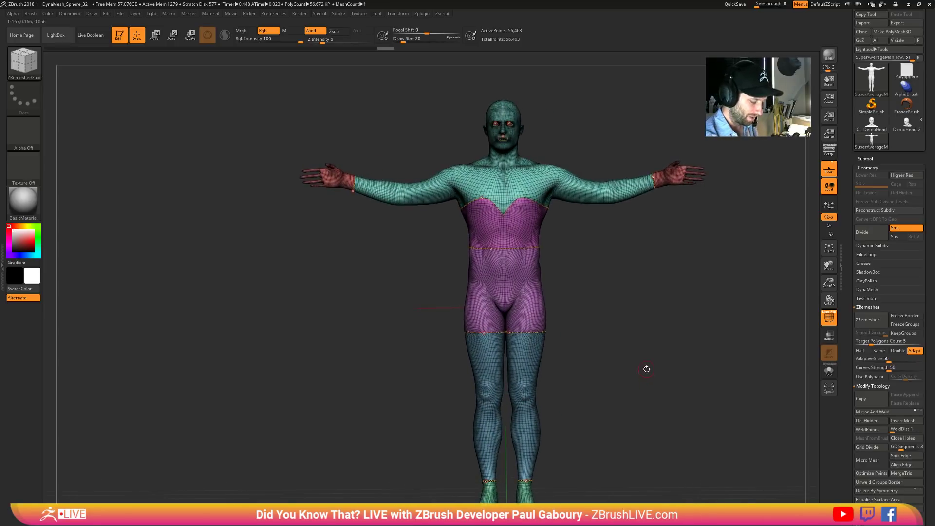
{"action": "right_click_drag", "start_coordinate": [647, 369], "coordinate": [647, 350], "text": "ctrl"}
{"action": "right_click_drag", "start_coordinate": [517, 141], "coordinate": [549, 149], "text": "alt"}
{"action": "key", "text": "b"}
{"action": "key", "text": "z"}
{"action": "key", "text": "r"}
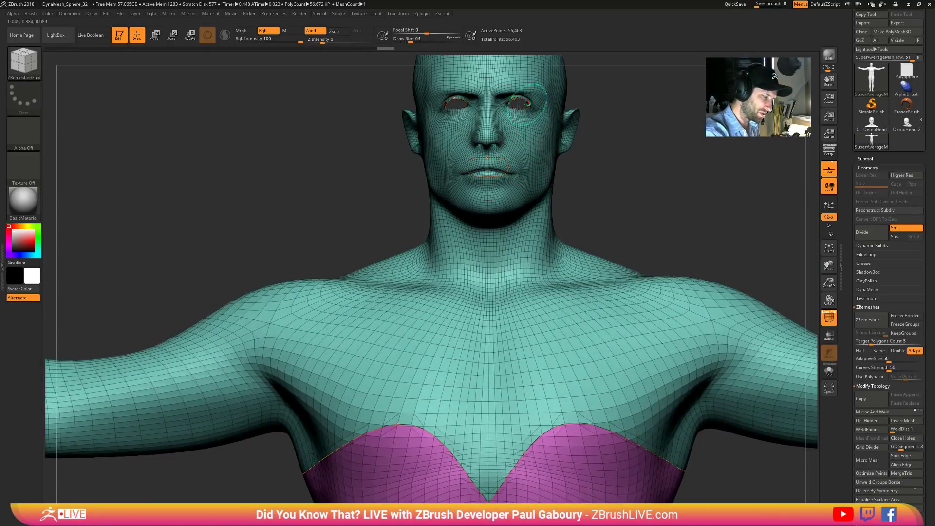
{"action": "left_click", "coordinate": [337, 13]}
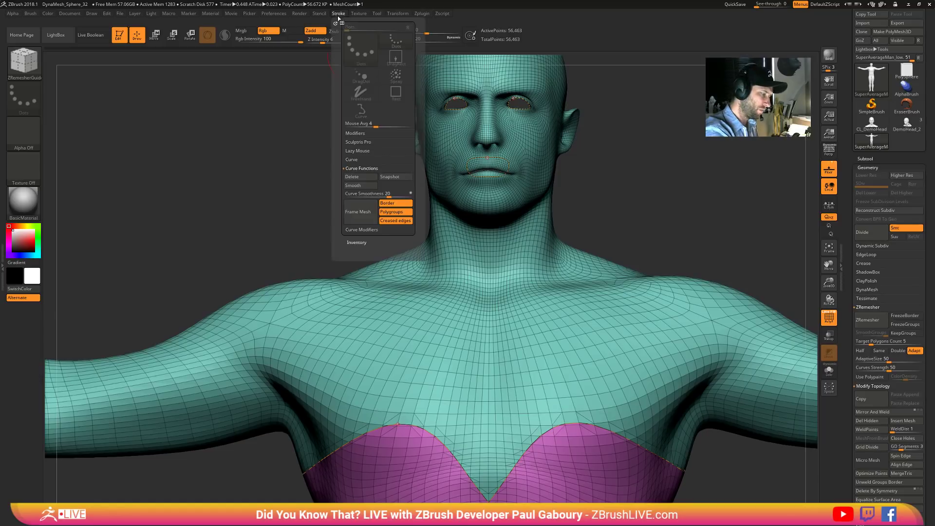
{"action": "left_click", "coordinate": [352, 176]}
{"action": "left_click", "coordinate": [395, 203]}
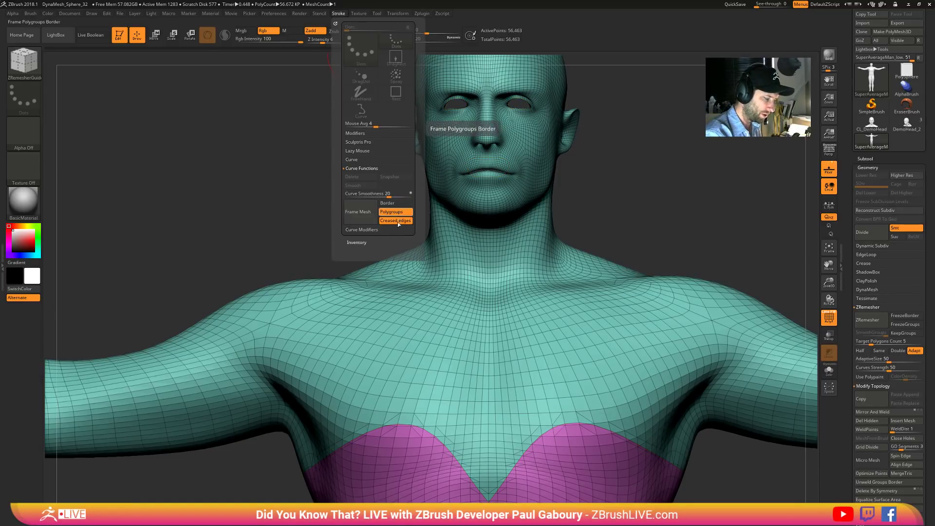
{"action": "left_click", "coordinate": [398, 221]}
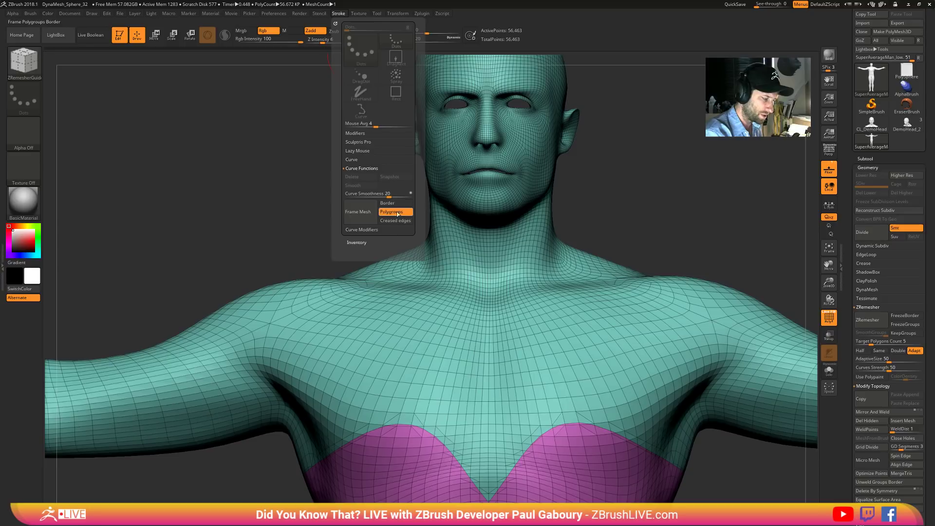
{"action": "left_click", "coordinate": [362, 215]}
{"action": "mouse_move", "coordinate": [682, 487]}
{"action": "right_mouse_down", "text": "ctrl"}
{"action": "mouse_move", "coordinate": [691, 470]}
{"action": "mouse_move", "coordinate": [595, 265]}
{"action": "right_mouse_up", "text": "ctrl"}
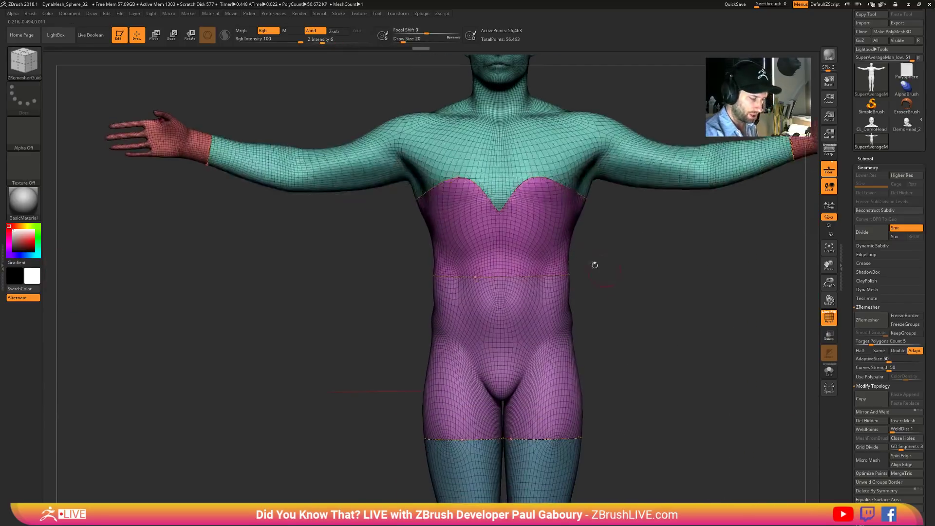
{"action": "mouse_move", "coordinate": [692, 333]}
{"action": "right_mouse_down", "text": "ctrl"}
{"action": "mouse_move", "coordinate": [684, 297]}
{"action": "mouse_move", "coordinate": [642, 382]}
{"action": "right_mouse_up", "text": "ctrl"}
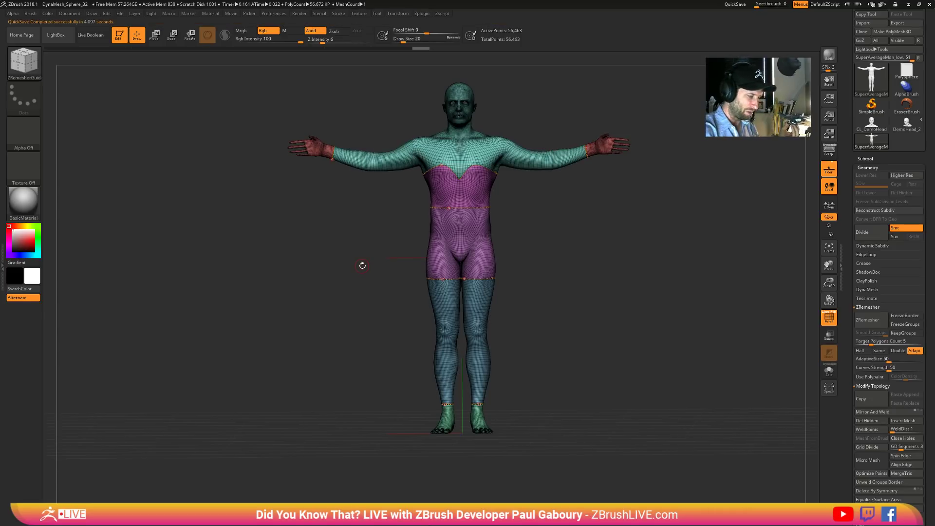
- Delete the framed guide curves and show the Undo History preferences
{"action": "left_click", "coordinate": [338, 14]}
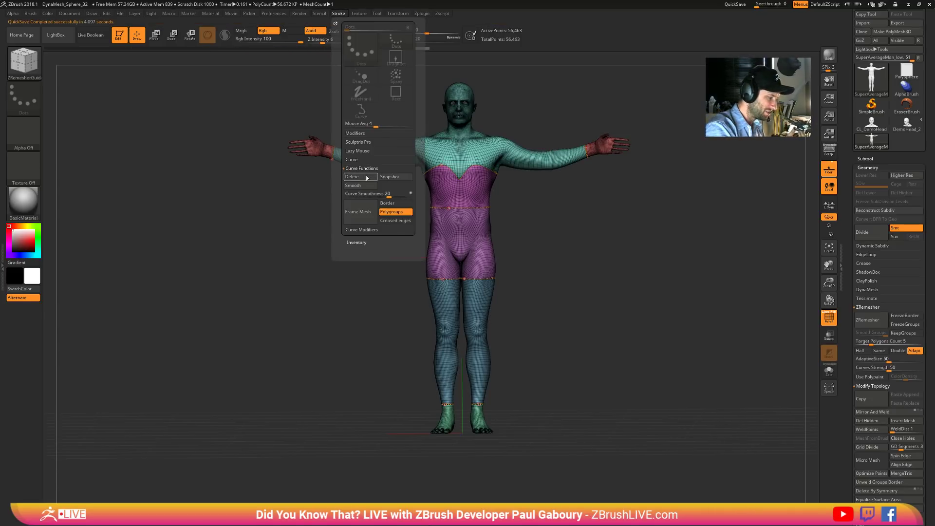
{"action": "left_click", "coordinate": [274, 14]}
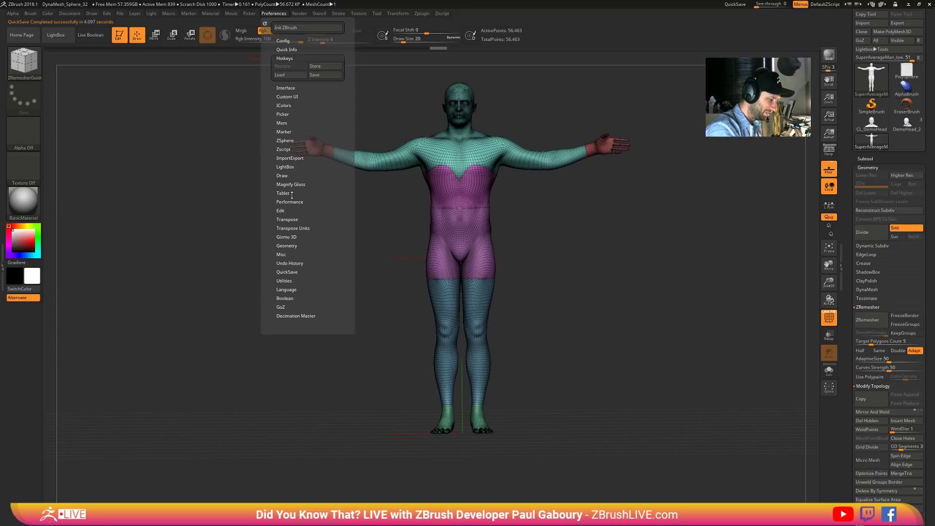
{"action": "left_click", "coordinate": [293, 263]}
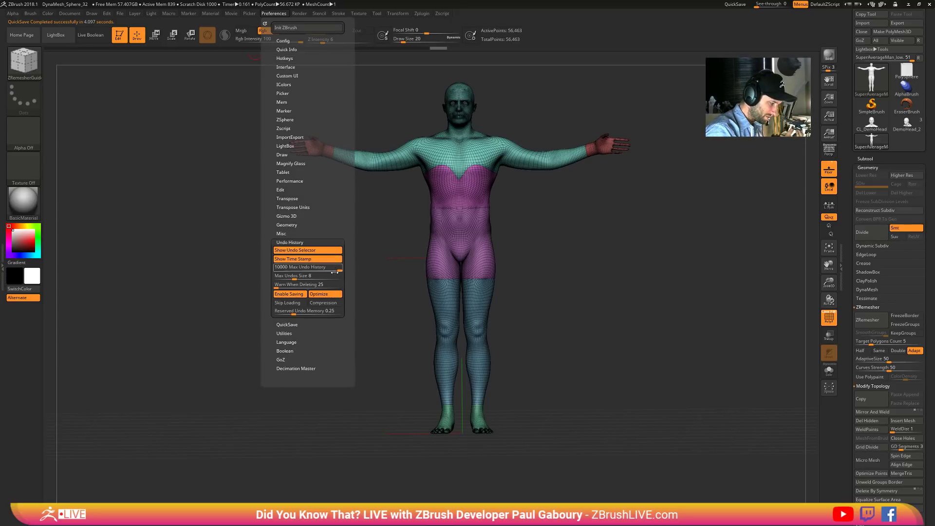
- Show the QuickSave preferences in place of the Undo History settings
{"action": "left_click", "coordinate": [292, 242]}
{"action": "left_click", "coordinate": [292, 251]}
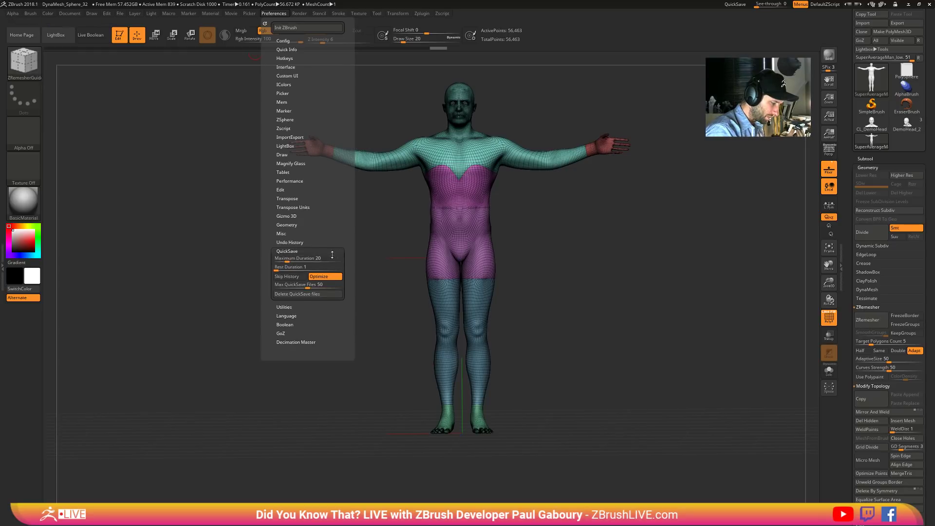
{"action": "left_click_drag", "start_coordinate": [339, 267], "coordinate": [350, 263]}
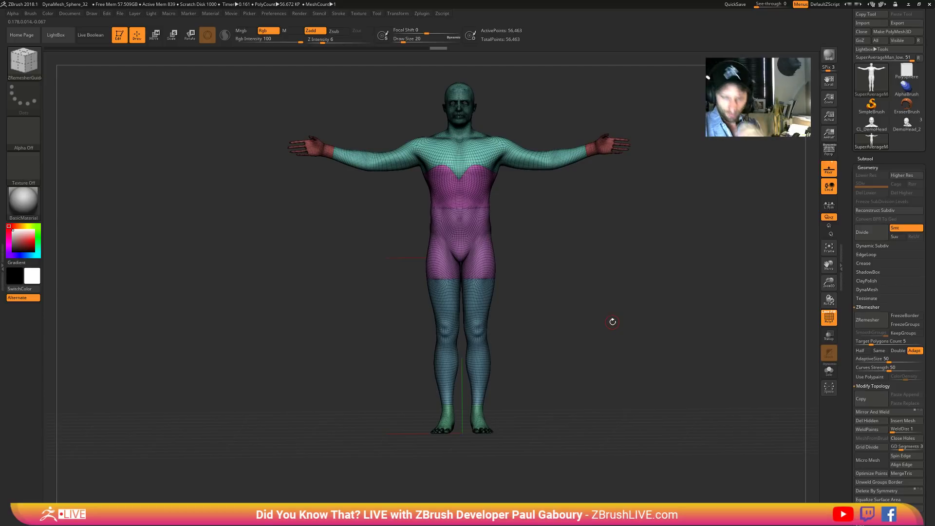
- Initialize the male figure tool as a QCube, replacing its mesh with a simple cube
{"action": "left_click", "coordinate": [868, 167]}
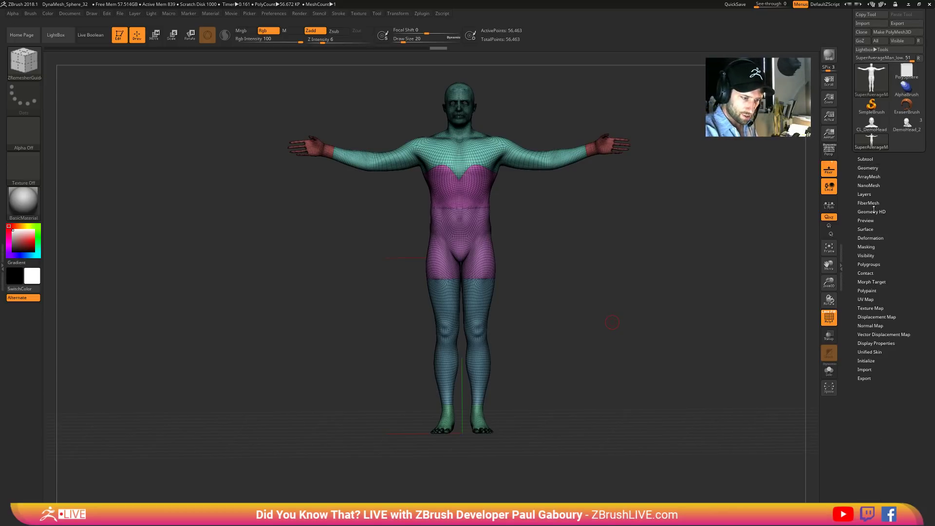
{"action": "left_click", "coordinate": [866, 360]}
{"action": "left_click", "coordinate": [863, 368]}
{"action": "left_click_drag", "start_coordinate": [572, 356], "coordinate": [574, 358]}
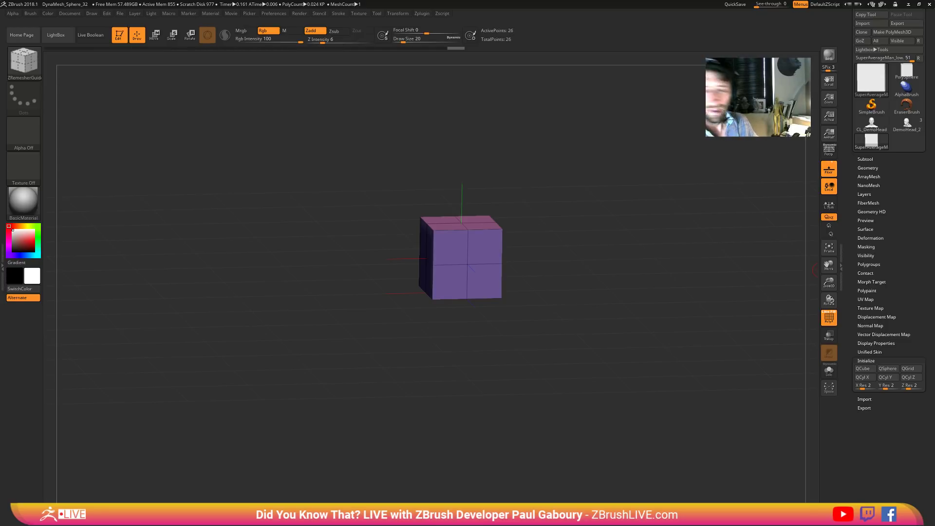
- Load DemoHead.ZTL from the LightBox tools and frame the head and shoulders from the front
{"action": "left_click", "coordinate": [906, 123]}
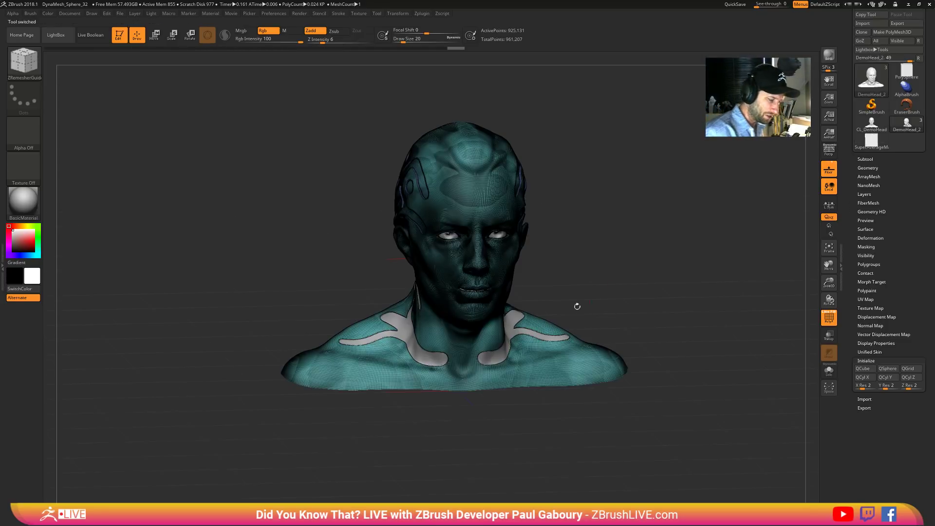
{"action": "key", "text": "comma"}
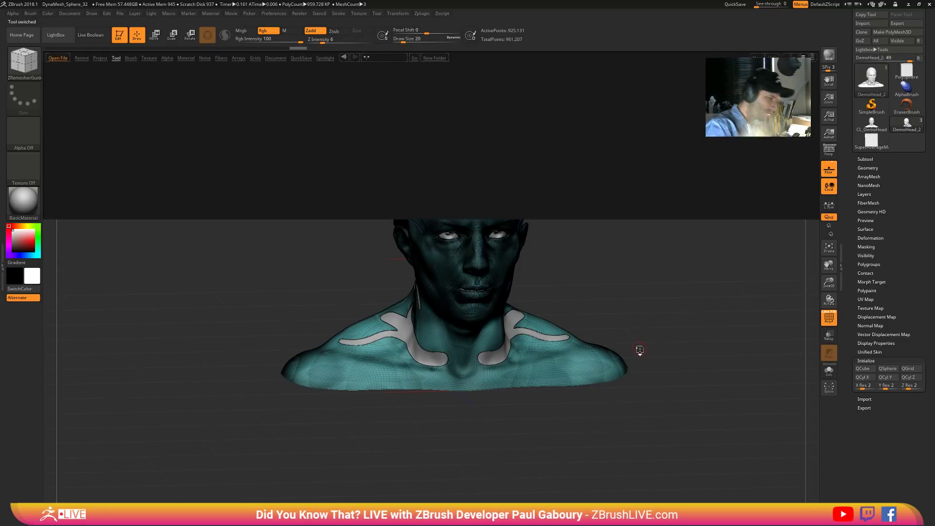
{"action": "double_click", "coordinate": [144, 84]}
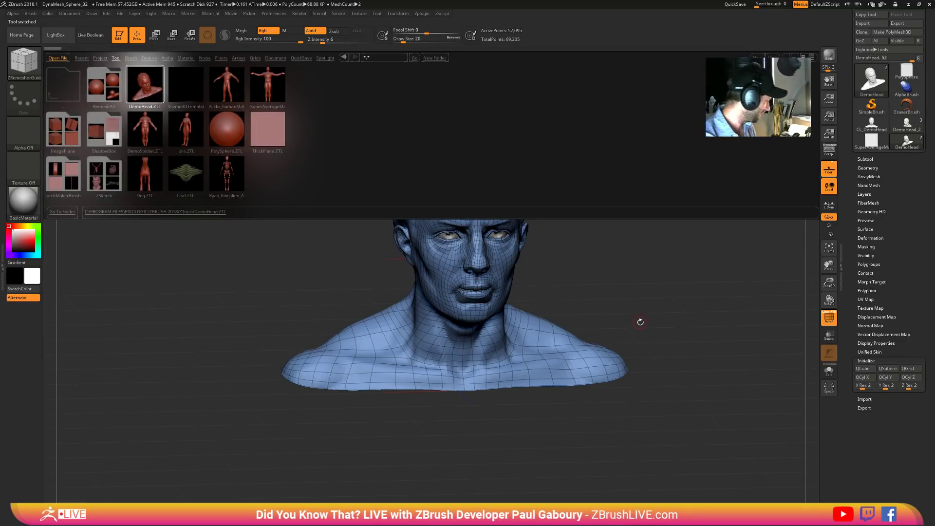
{"action": "key", "text": "comma"}
{"action": "right_click_drag", "start_coordinate": [656, 307], "coordinate": [629, 316], "text": "alt"}
{"action": "right_click_drag", "start_coordinate": [628, 316], "coordinate": [623, 327], "text": "ctrl"}
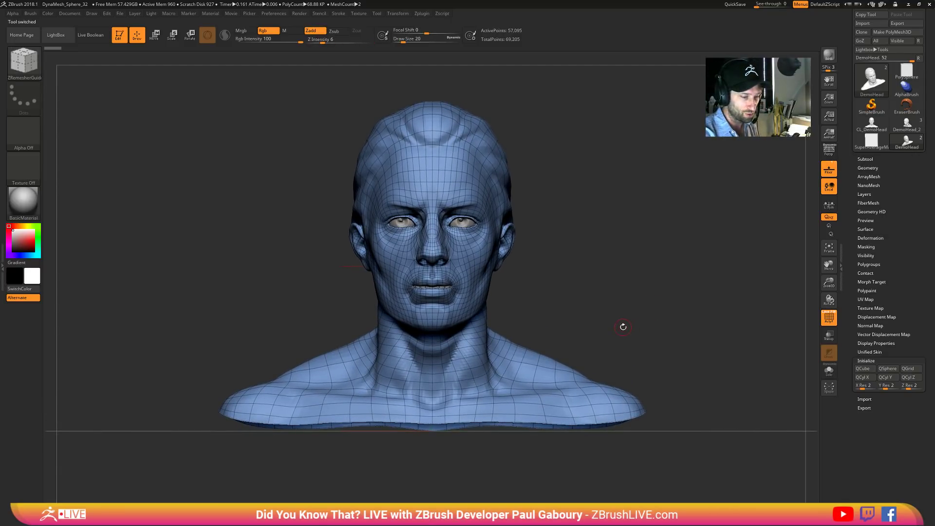
- Store a morph target for the DemoHead mesh
{"action": "left_click", "coordinate": [864, 194]}
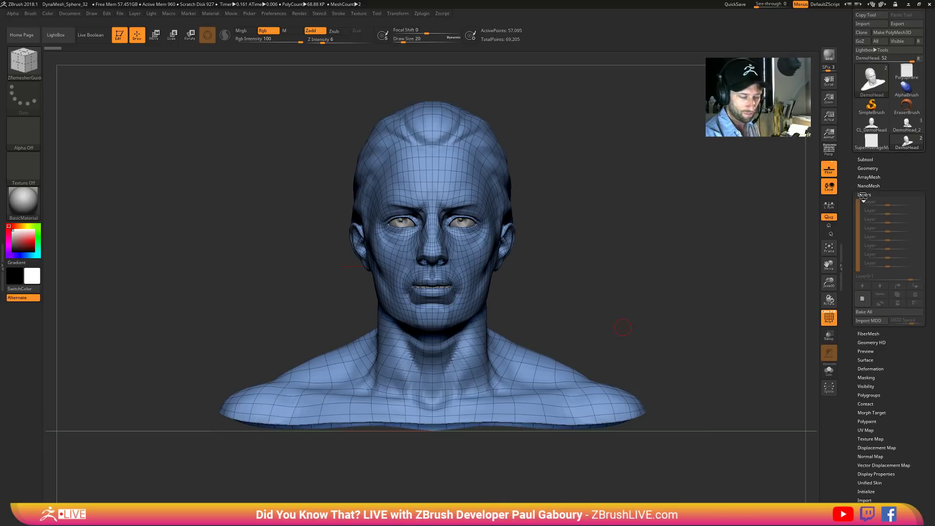
{"action": "left_click_drag", "start_coordinate": [628, 329], "coordinate": [636, 332]}
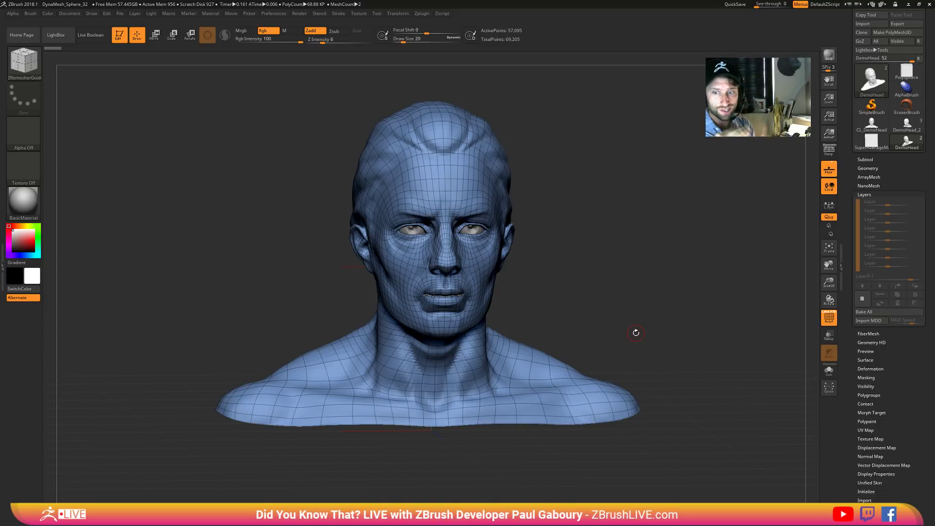
{"action": "left_click", "coordinate": [872, 413]}
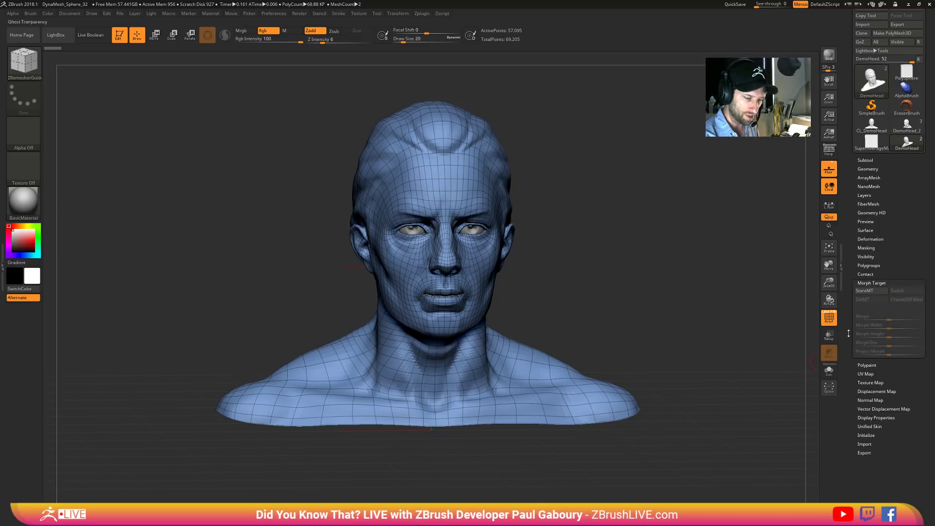
{"action": "left_click", "coordinate": [871, 291]}
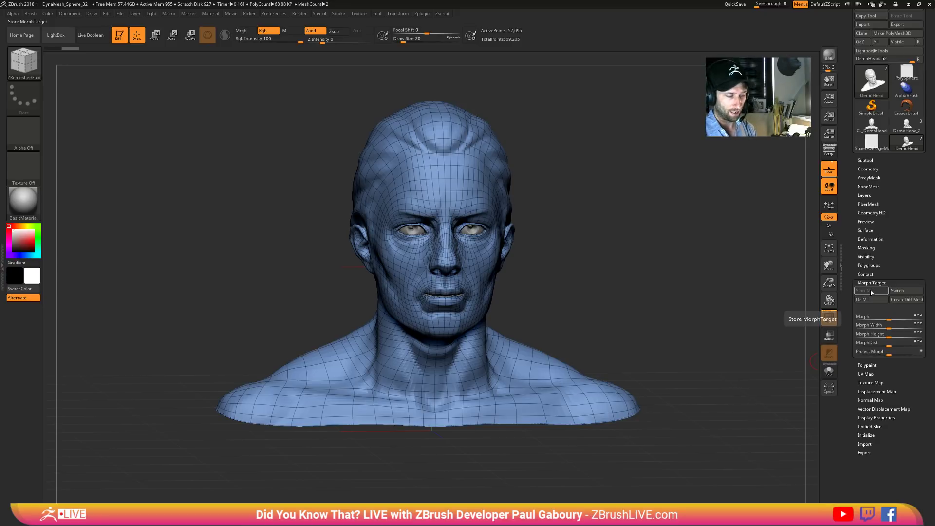
- Raise the head mesh to the next higher subdivision level
{"action": "key", "text": "ctrl+z"}
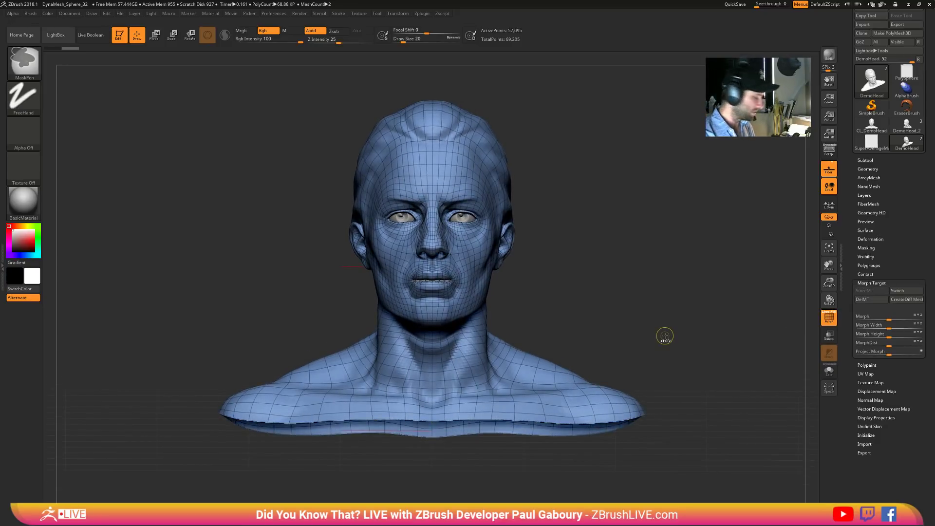
{"action": "key", "text": "ctrl+shift+z"}
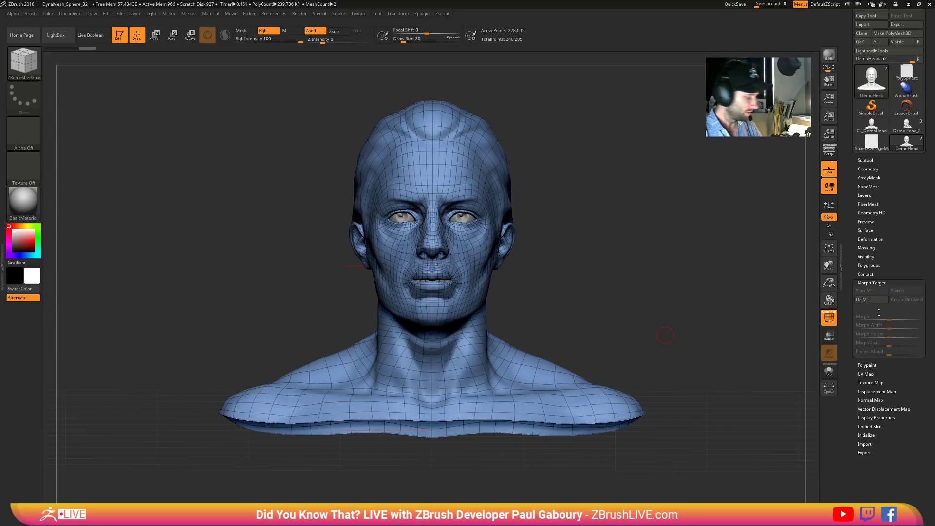
{"action": "key", "text": "ctrl+z"}
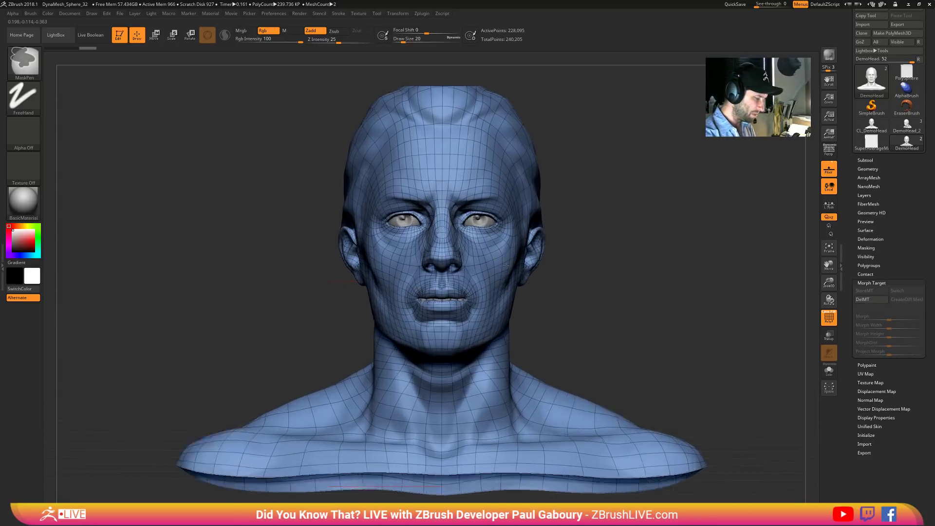
{"action": "key", "text": "ctrl+shift+z"}
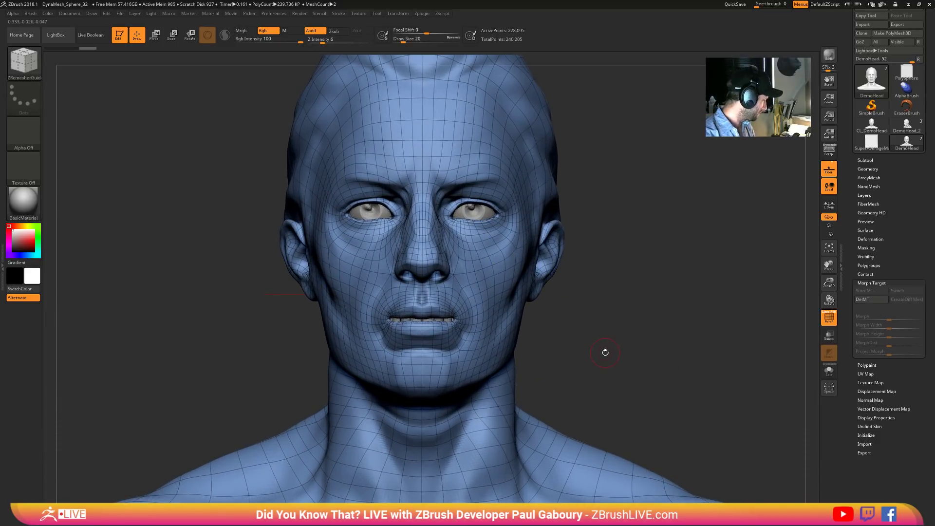
- Select the Move brush, turn off the PolyFrame display and set the Draw Size to 46
{"action": "key", "text": "b"}
{"action": "key", "text": "m"}
{"action": "key", "text": "v"}
{"action": "key", "text": "shift+f"}
{"action": "mouse_move", "coordinate": [612, 353]}
{"action": "left_mouse_down"}
{"action": "mouse_move", "coordinate": [568, 360]}
{"action": "mouse_move", "coordinate": [622, 348]}
{"action": "mouse_move", "coordinate": [648, 330]}
{"action": "left_mouse_up"}
{"action": "key", "text": "s"}
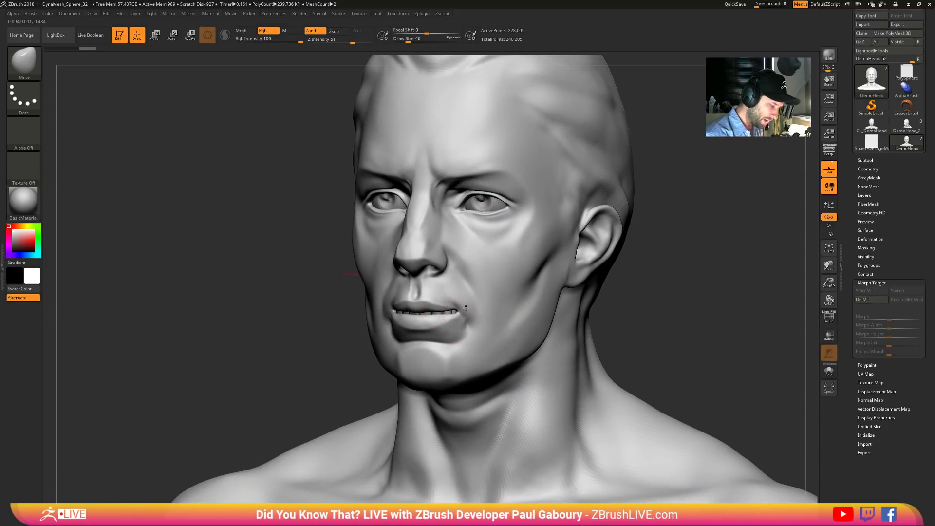
- Try pulling the mouth corners up and outward into an exaggerated smile, and undo the deformation
{"action": "left_click_drag", "start_coordinate": [466, 308], "coordinate": [515, 265]}
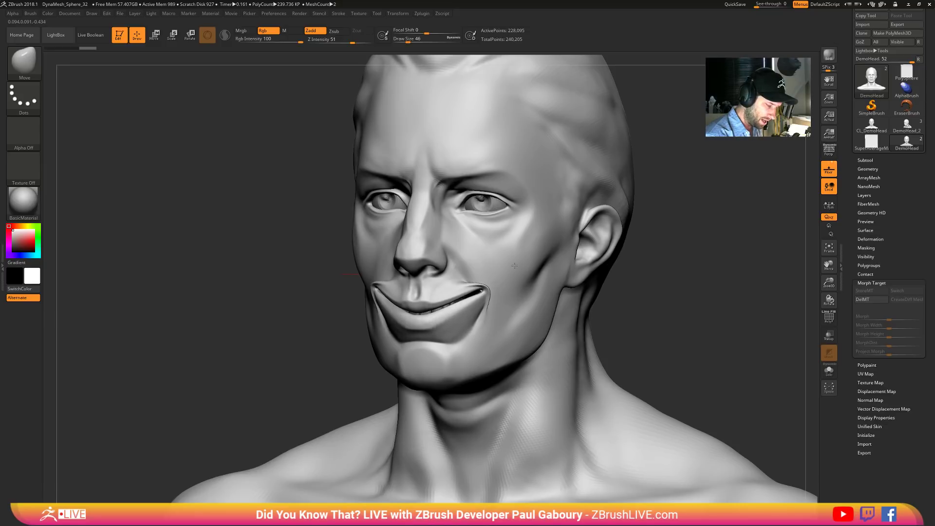
{"action": "mouse_move", "coordinate": [645, 319]}
{"action": "left_mouse_down"}
{"action": "mouse_move", "coordinate": [624, 370]}
{"action": "mouse_move", "coordinate": [701, 321]}
{"action": "mouse_move", "coordinate": [606, 335]}
{"action": "mouse_move", "coordinate": [633, 339]}
{"action": "mouse_move", "coordinate": [658, 317]}
{"action": "left_mouse_up"}
{"action": "right_click_drag", "start_coordinate": [658, 317], "coordinate": [608, 341], "text": "ctrl"}
{"action": "key", "text": "ctrl+z"}
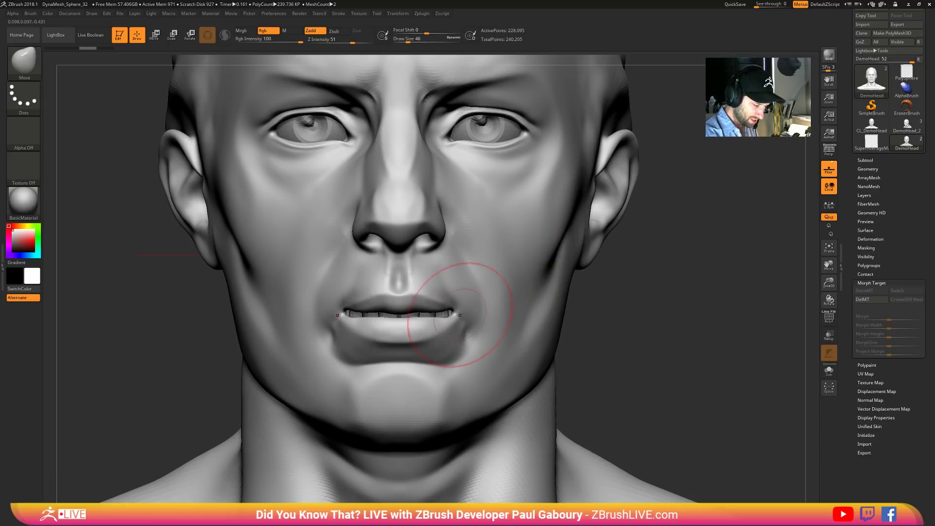
- Try stretching the mouth corners sideways and deforming the areas beside the lips, undoing each attempt
{"action": "left_click_drag", "start_coordinate": [460, 315], "coordinate": [789, 324]}
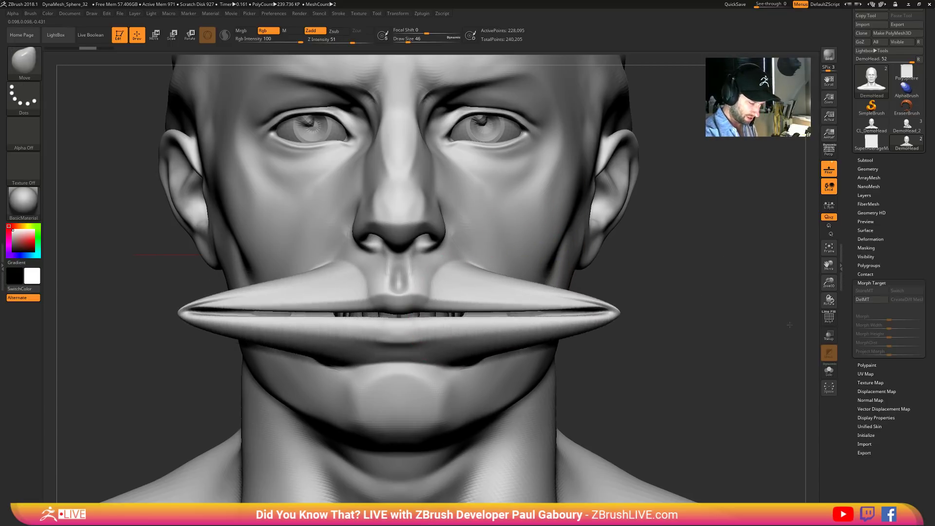
{"action": "key", "text": "ctrl+z"}
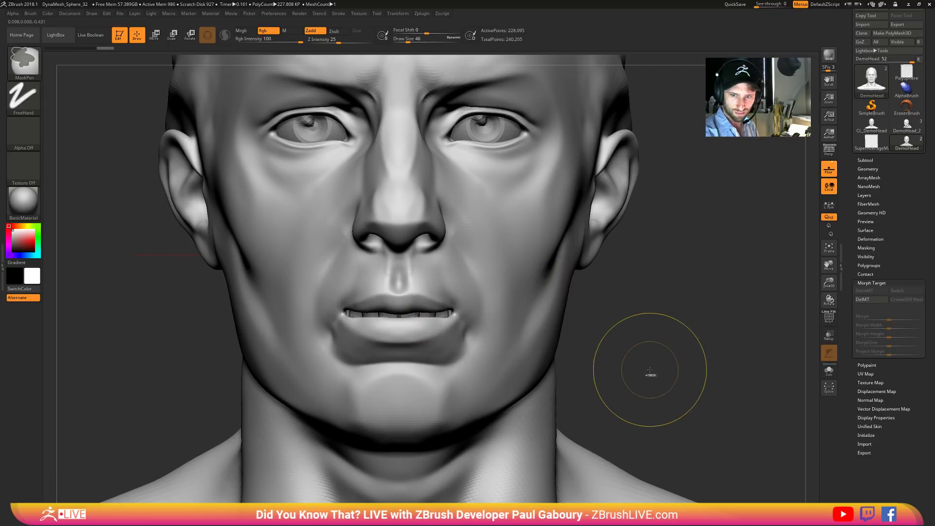
{"action": "mouse_move", "coordinate": [475, 307]}
{"action": "left_mouse_down"}
{"action": "mouse_move", "coordinate": [770, 327]}
{"action": "mouse_move", "coordinate": [460, 356]}
{"action": "left_mouse_up"}
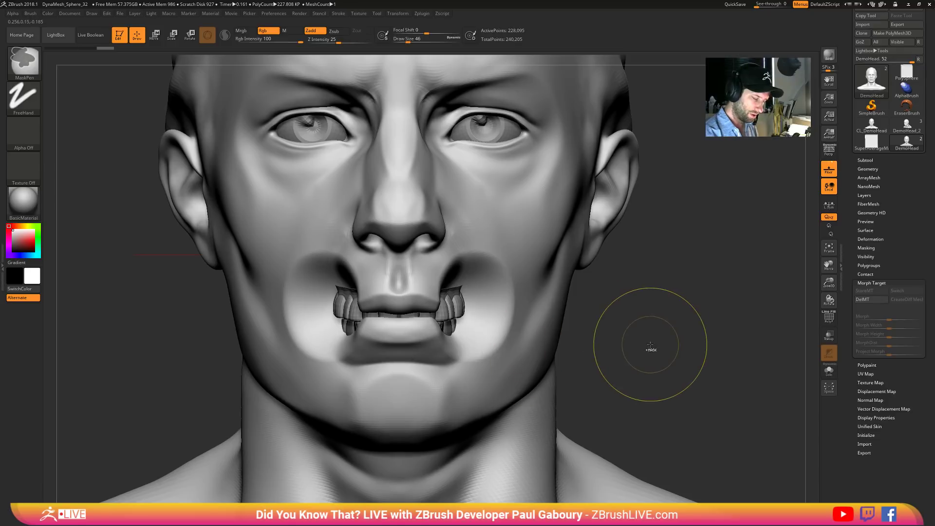
{"action": "key", "text": "ctrl+z"}
- Pull the mouth corners up and back along the cheeks into a wide smile with the Move brush
{"action": "left_click_drag", "start_coordinate": [649, 347], "coordinate": [637, 346]}
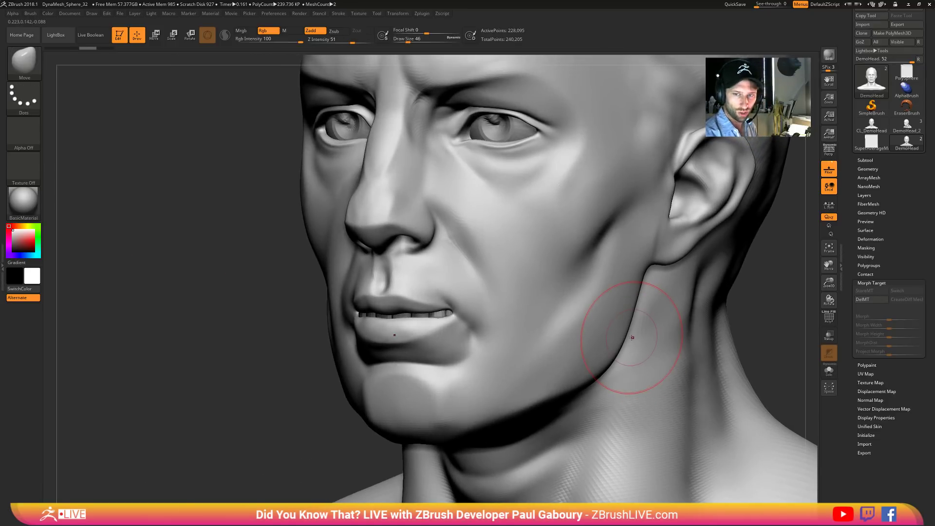
{"action": "right_click_drag", "start_coordinate": [680, 364], "coordinate": [645, 344], "text": "alt"}
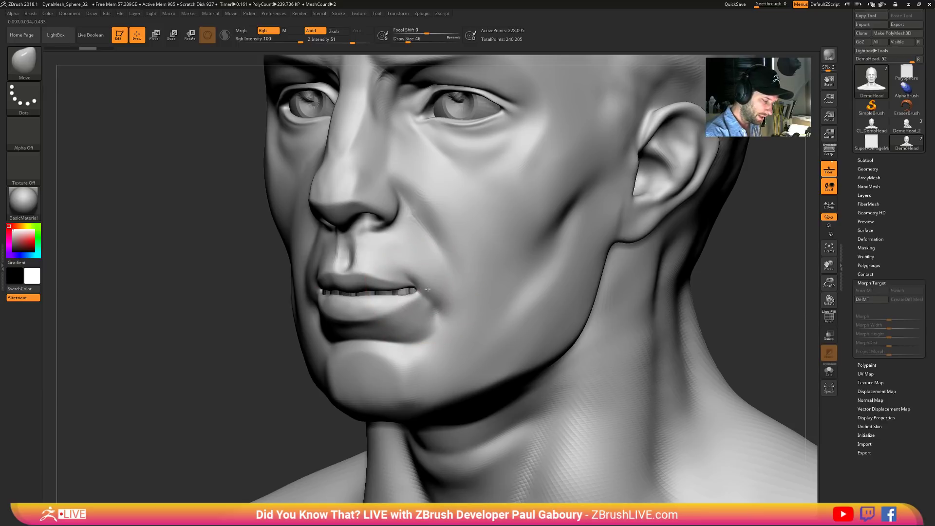
{"action": "left_click_drag", "start_coordinate": [427, 290], "coordinate": [475, 257]}
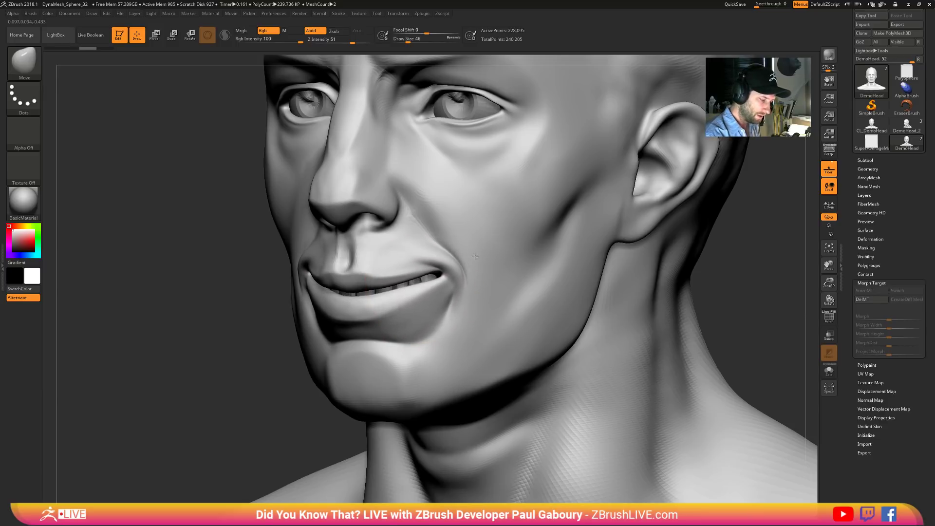
{"action": "mouse_move", "coordinate": [475, 256]}
{"action": "right_mouse_down"}
{"action": "mouse_move", "coordinate": [482, 302]}
{"action": "mouse_move", "coordinate": [489, 290]}
{"action": "right_mouse_up"}
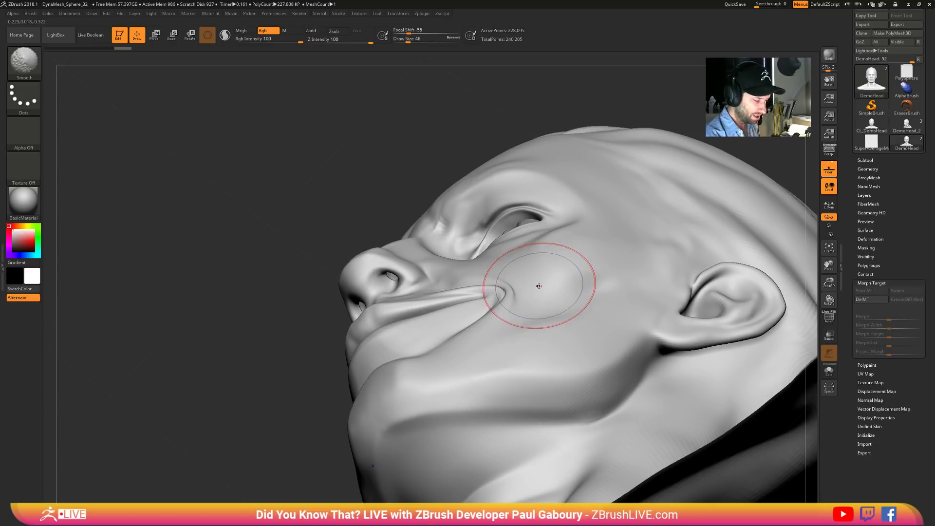
{"action": "mouse_move", "coordinate": [539, 282]}
{"action": "right_mouse_down"}
{"action": "mouse_move", "coordinate": [511, 275]}
{"action": "mouse_move", "coordinate": [462, 289]}
{"action": "right_mouse_up"}
{"action": "left_click_drag", "start_coordinate": [461, 290], "coordinate": [506, 327]}
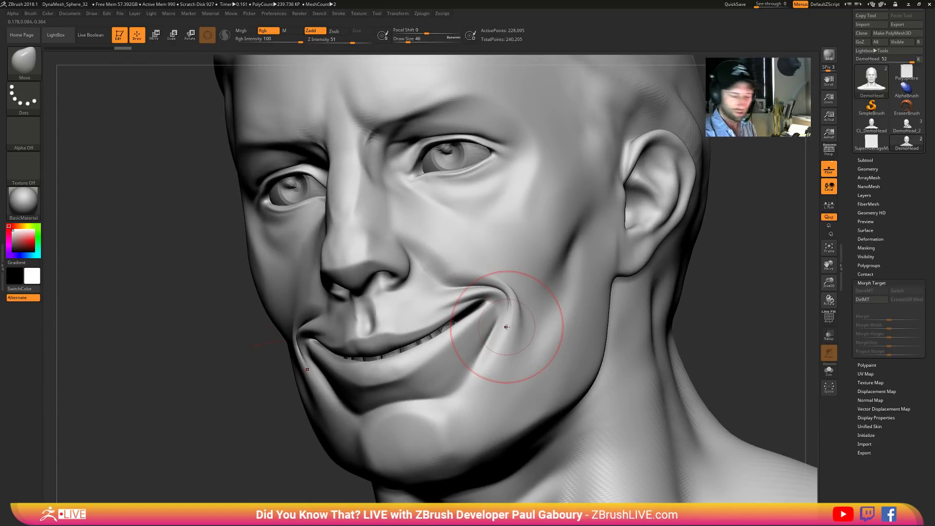
- Smooth the bulging fold beside the mouth corners on the lower subdivision level, and return to the higher level
{"action": "key", "text": "shift+d"}
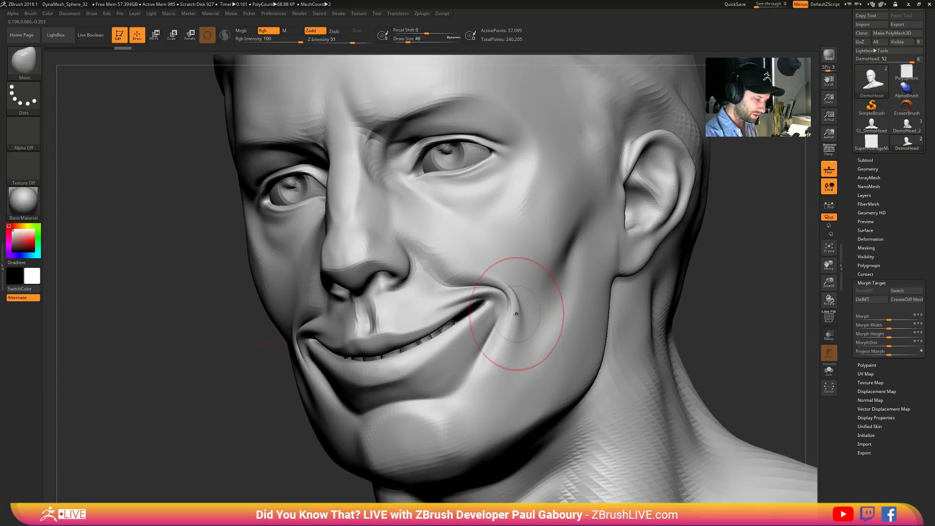
{"action": "key", "text": "shift"}
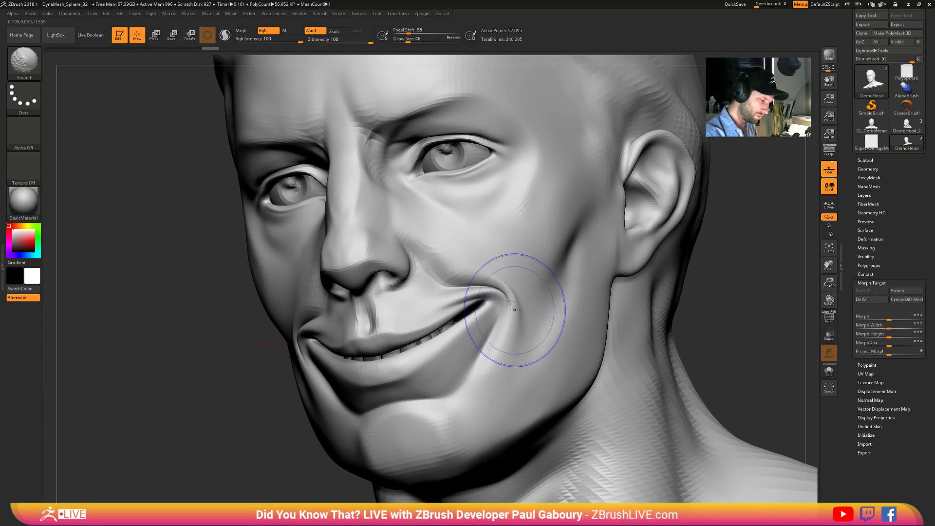
{"action": "mouse_move", "coordinate": [511, 301]}
{"action": "left_mouse_down", "text": "shift"}
{"action": "mouse_move", "coordinate": [500, 282]}
{"action": "mouse_move", "coordinate": [511, 318]}
{"action": "left_mouse_up", "text": "shift"}
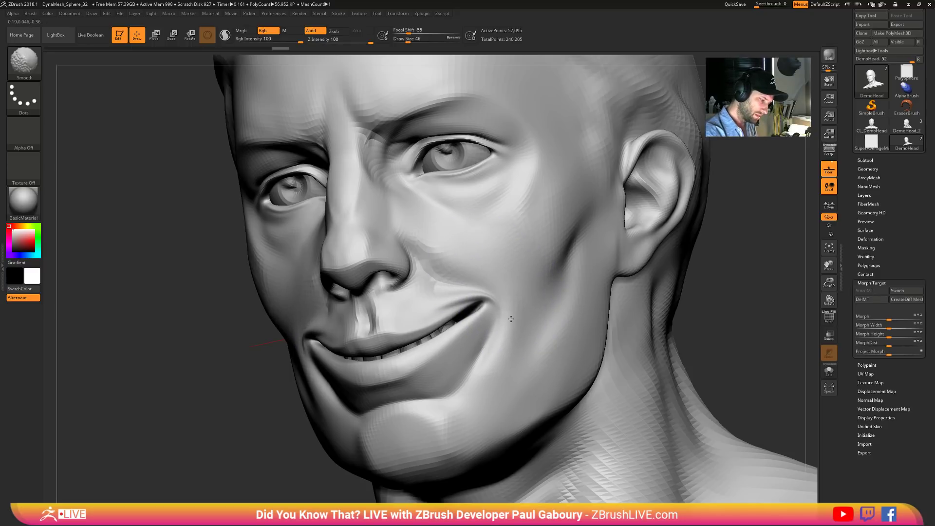
{"action": "key", "text": "d"}
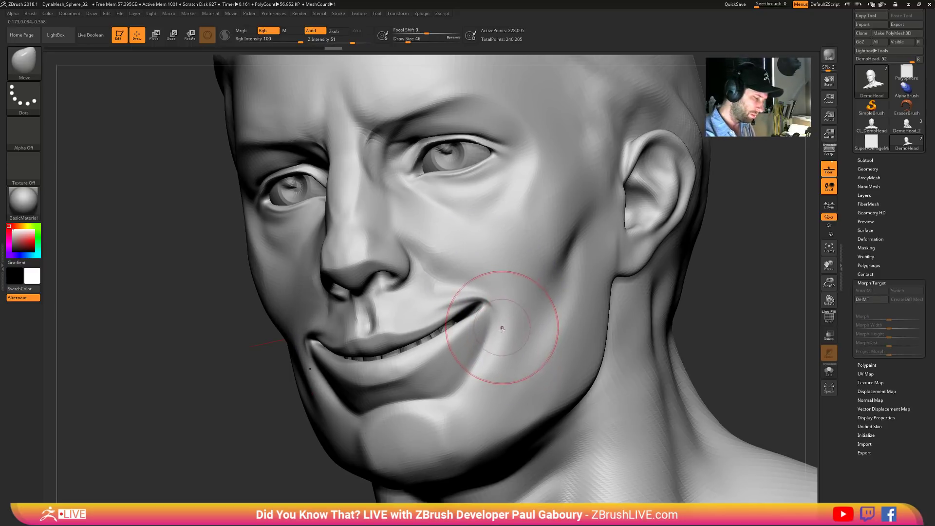
- Refine the shape of the smile by moving the mouth corners and the surrounding cheek surface
{"action": "key", "text": "shift"}
{"action": "key", "text": "f"}
{"action": "mouse_move", "coordinate": [489, 341]}
{"action": "left_mouse_down"}
{"action": "mouse_move", "coordinate": [557, 328]}
{"action": "mouse_move", "coordinate": [528, 378]}
{"action": "mouse_move", "coordinate": [553, 363]}
{"action": "mouse_move", "coordinate": [449, 282]}
{"action": "mouse_move", "coordinate": [442, 258]}
{"action": "left_mouse_up"}
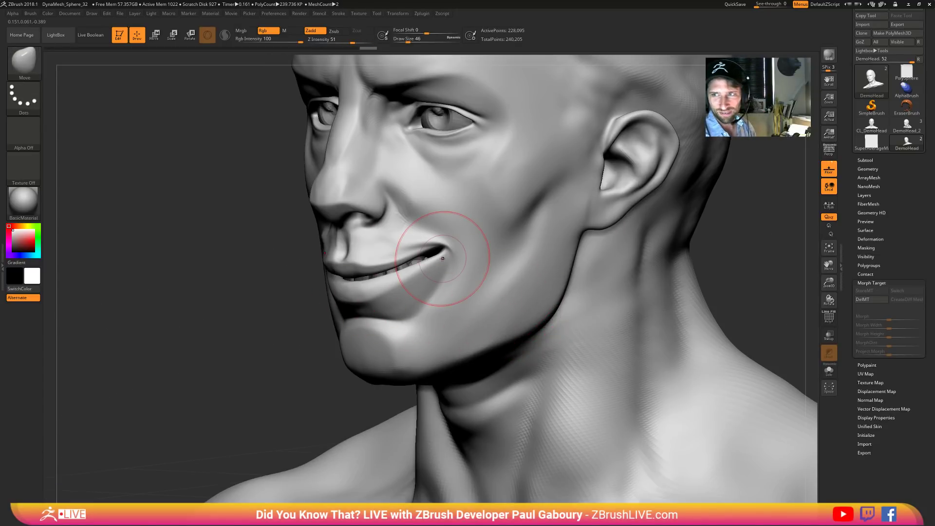
{"action": "right_click_drag", "start_coordinate": [487, 309], "coordinate": [453, 306]}
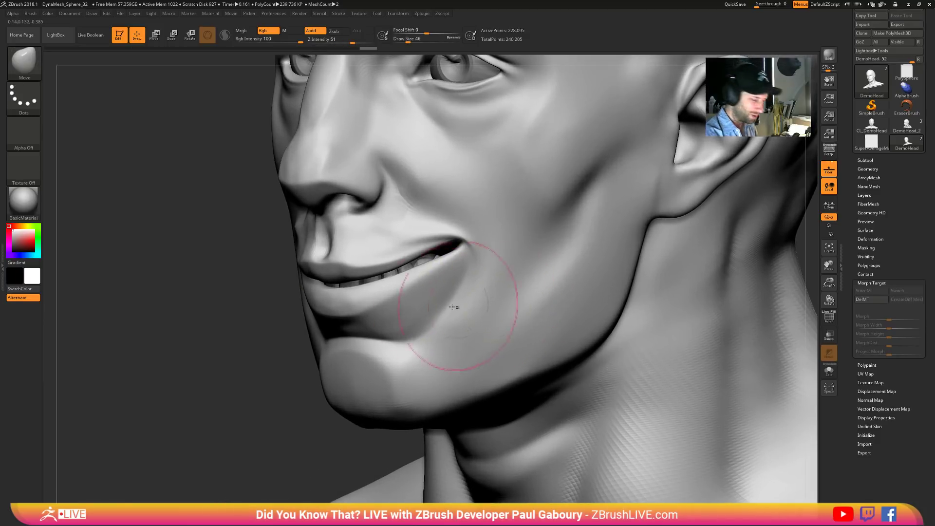
{"action": "mouse_move", "coordinate": [453, 307]}
{"action": "left_mouse_down"}
{"action": "mouse_move", "coordinate": [442, 240]}
{"action": "mouse_move", "coordinate": [390, 267]}
{"action": "mouse_move", "coordinate": [500, 224]}
{"action": "left_mouse_up"}
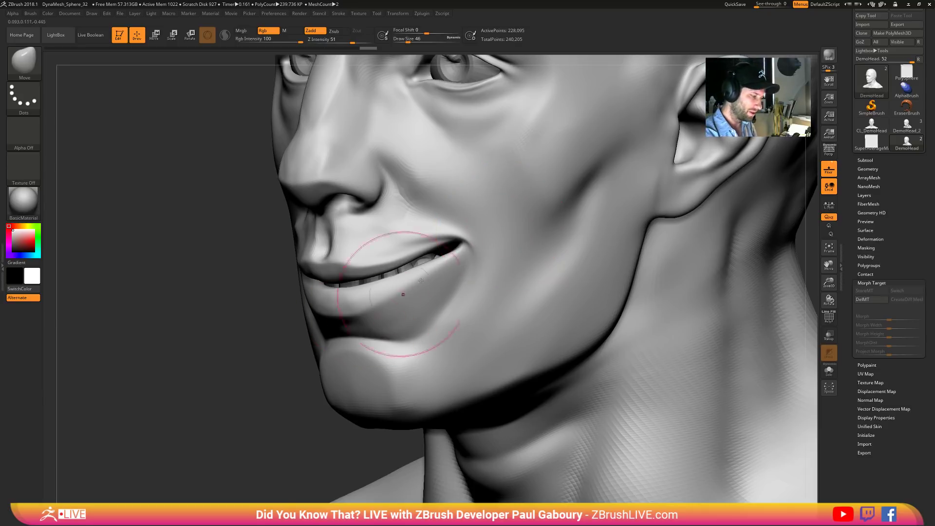
{"action": "right_click_drag", "start_coordinate": [657, 360], "coordinate": [589, 341], "text": "ctrl"}
{"action": "right_click_drag", "start_coordinate": [589, 340], "coordinate": [474, 316], "text": "alt"}
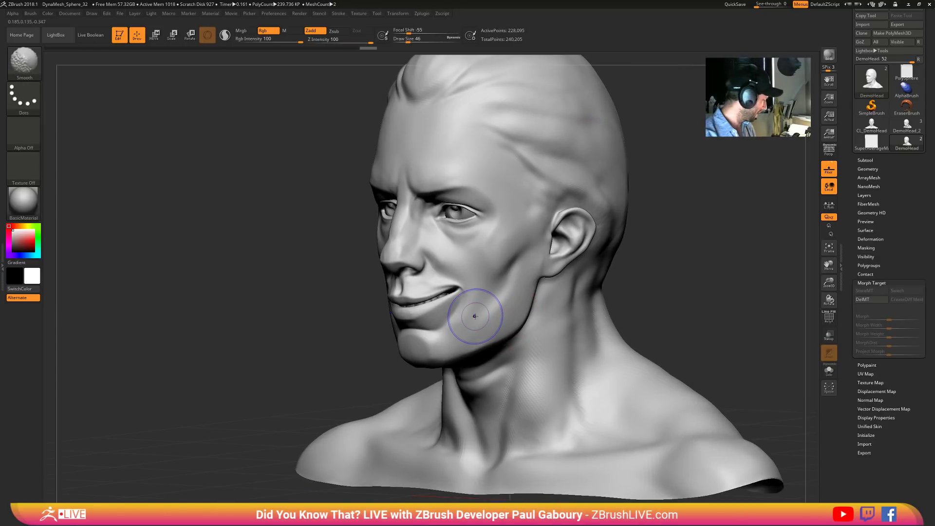
- Brush the mouth back to the stored morph target with the Morph brush one subdivision level lower, and return to the higher level
{"action": "key", "text": "shift+d"}
{"action": "left_click", "coordinate": [898, 292]}
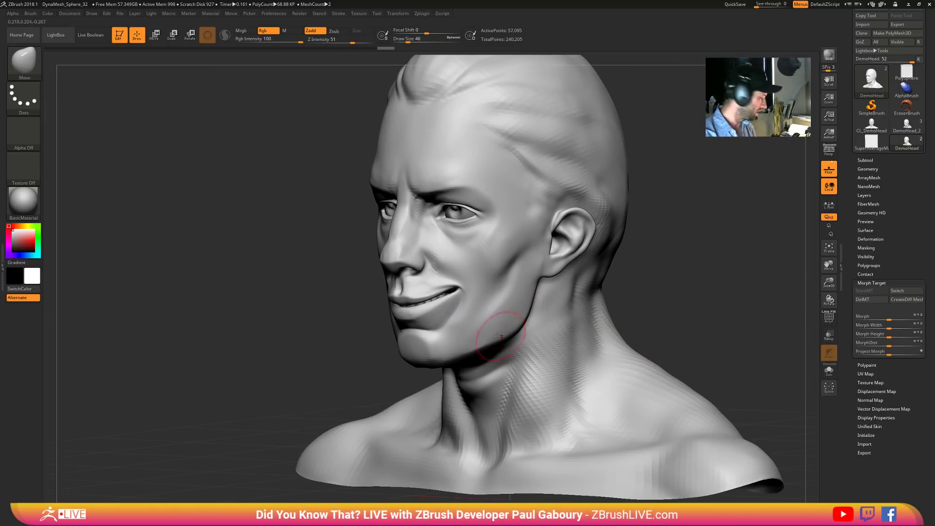
{"action": "key", "text": "b"}
{"action": "key", "text": "m"}
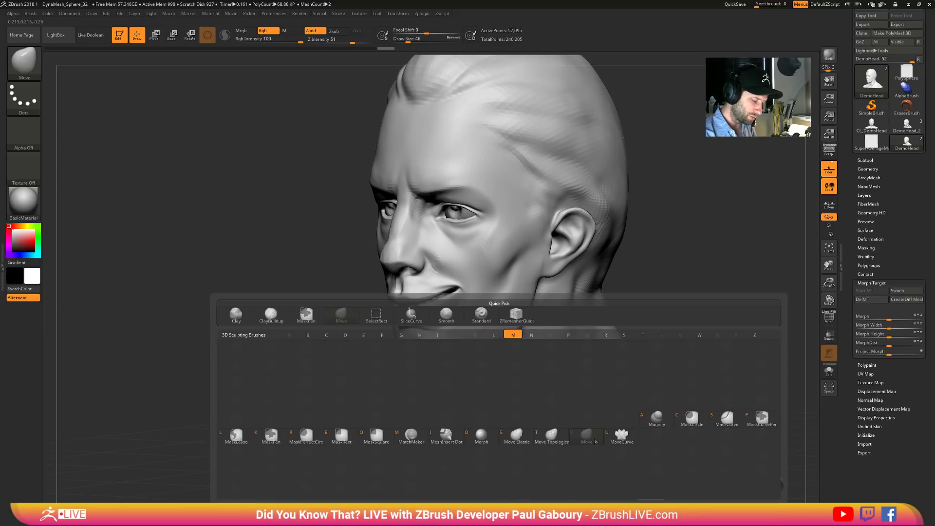
{"action": "left_click_drag", "start_coordinate": [465, 294], "coordinate": [419, 300]}
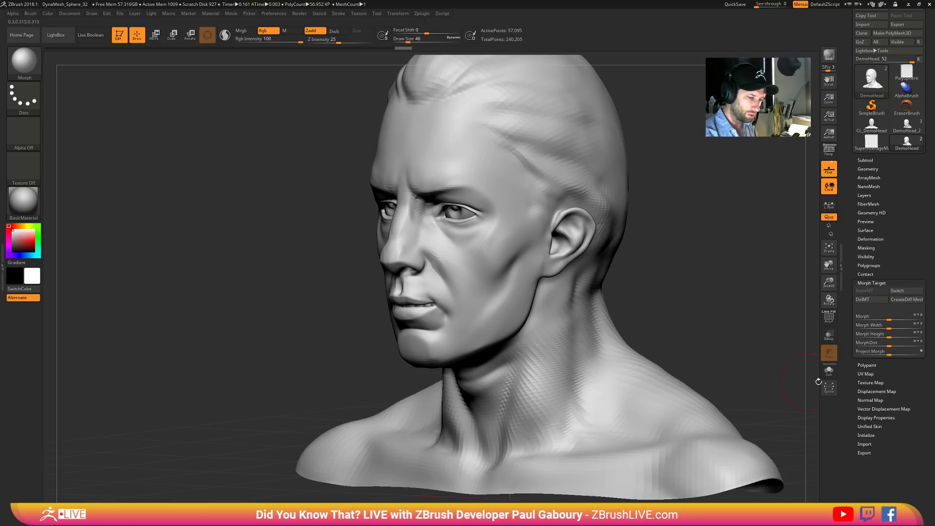
{"action": "key", "text": "d"}
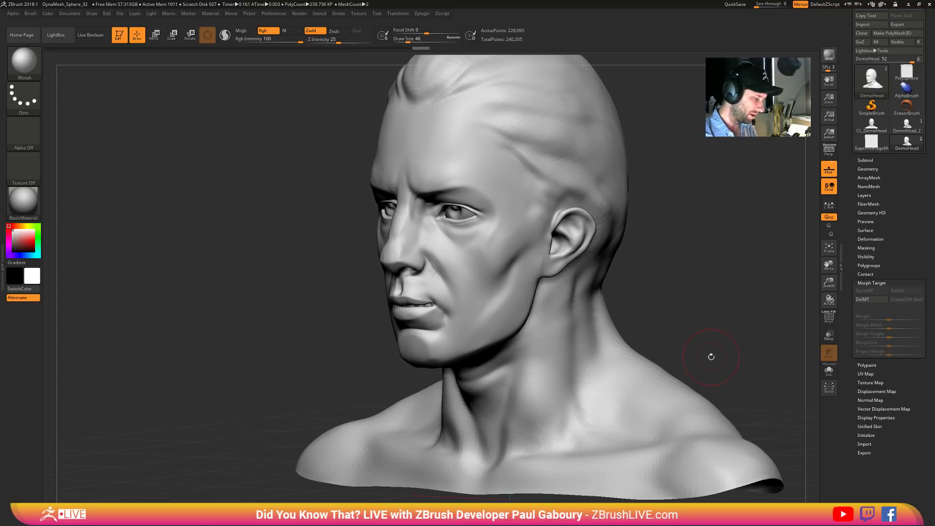
{"action": "left_click_drag", "start_coordinate": [437, 280], "coordinate": [436, 283], "text": "shift"}
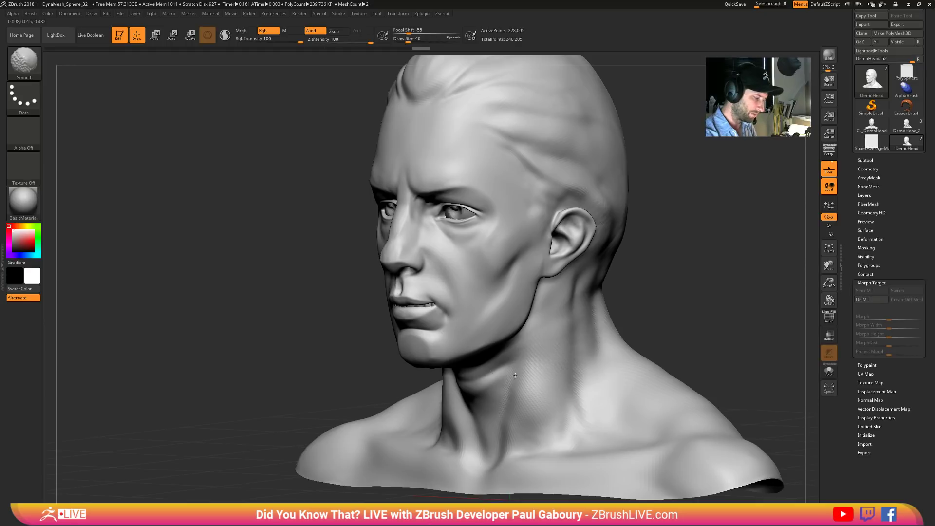
- Delete the stored morph target and add a new sculpting layer to the DemoHead
{"action": "mouse_move", "coordinate": [682, 341]}
{"action": "left_mouse_down"}
{"action": "mouse_move", "coordinate": [769, 339]}
{"action": "mouse_move", "coordinate": [730, 343]}
{"action": "left_mouse_up"}
{"action": "left_click", "coordinate": [653, 379]}
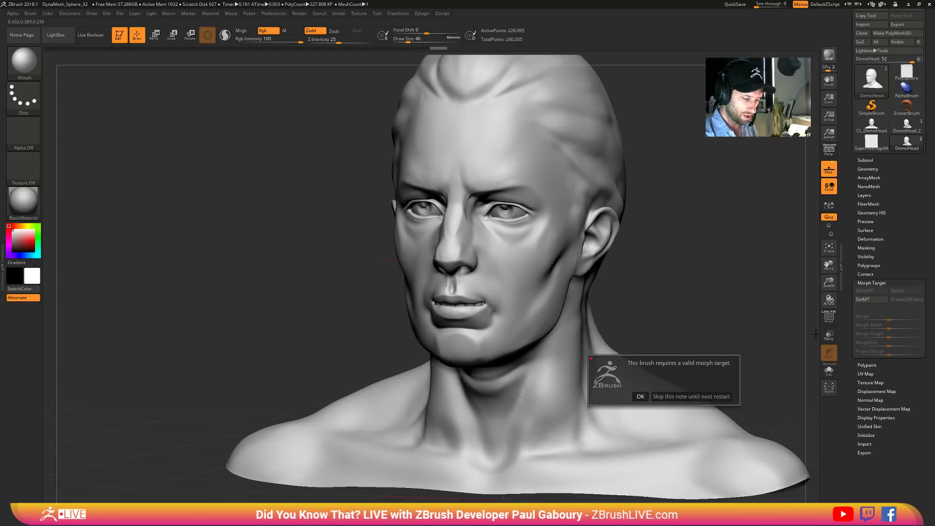
{"action": "left_click", "coordinate": [681, 396]}
{"action": "left_click", "coordinate": [863, 299]}
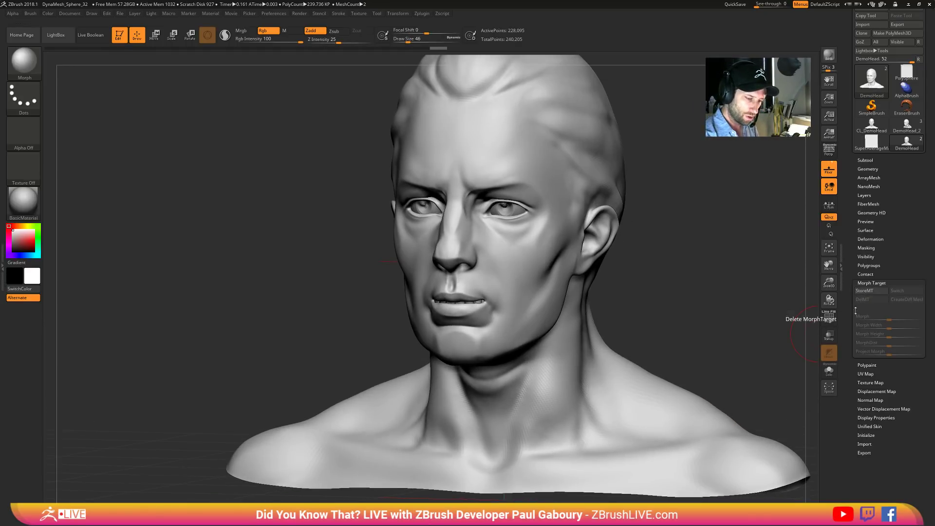
{"action": "left_click", "coordinate": [864, 196]}
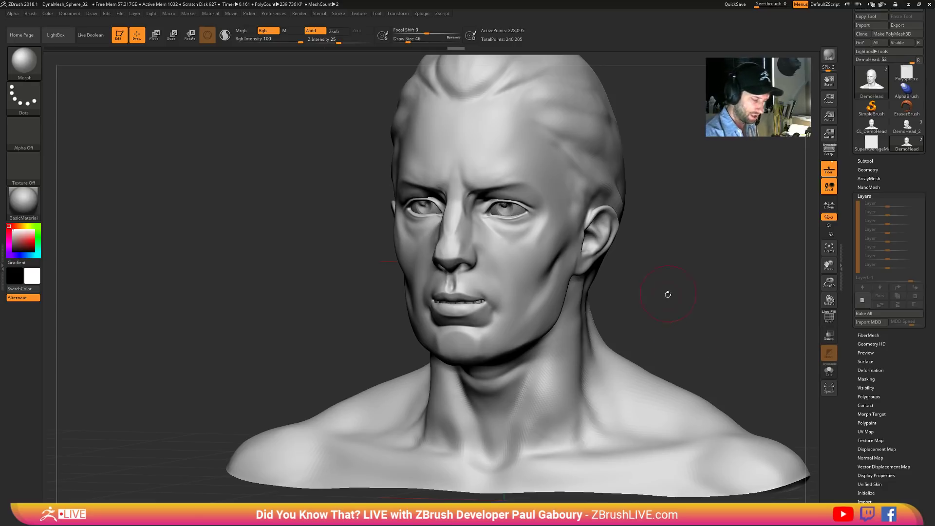
{"action": "left_click", "coordinate": [864, 302]}
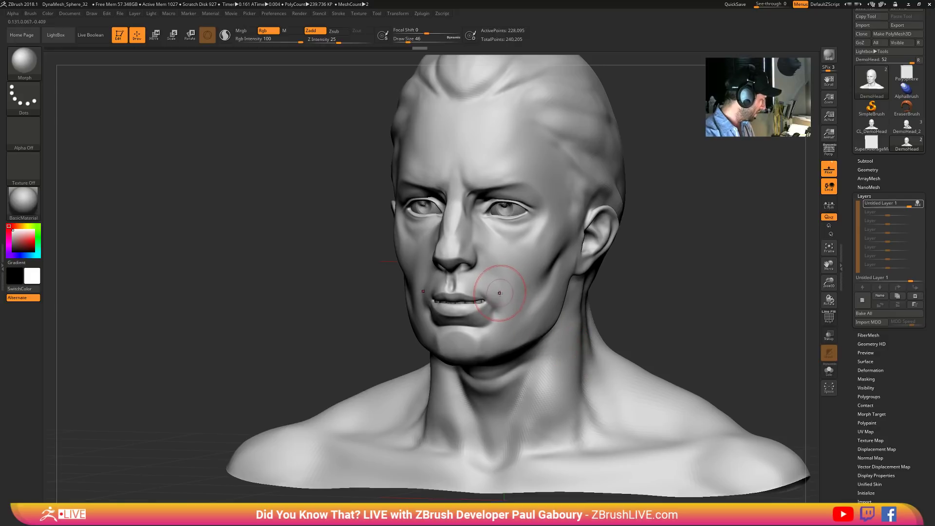
- Pull the mouth corners upward on the new layer with the Move brush at draw size 80
{"action": "key", "text": "b"}
{"action": "key", "text": "m"}
{"action": "key", "text": "v"}
{"action": "key", "text": "s"}
{"action": "left_click_drag", "start_coordinate": [502, 292], "coordinate": [506, 286]}
{"action": "right_click_drag", "start_coordinate": [541, 294], "coordinate": [505, 305]}
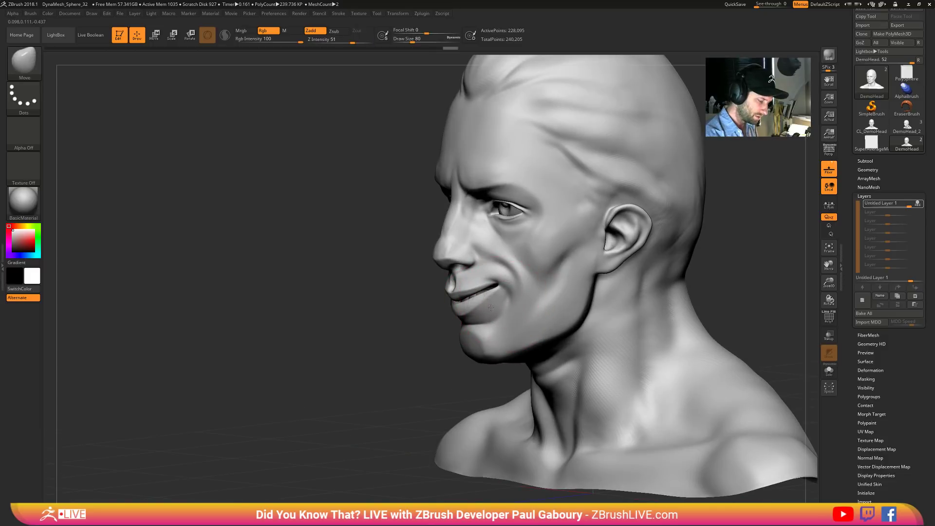
- Widen the smile by pulling the mouth corners back and shaping the lips and the surrounding cheeks
{"action": "left_click_drag", "start_coordinate": [490, 301], "coordinate": [518, 315]}
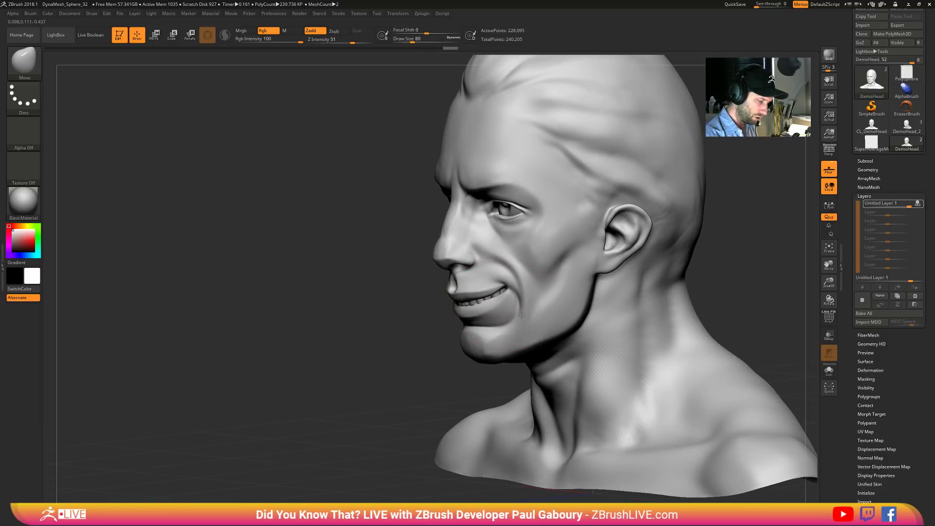
{"action": "mouse_move", "coordinate": [518, 315]}
{"action": "right_mouse_down"}
{"action": "mouse_move", "coordinate": [507, 302]}
{"action": "mouse_move", "coordinate": [517, 294]}
{"action": "mouse_move", "coordinate": [504, 307]}
{"action": "right_mouse_up"}
{"action": "left_click_drag", "start_coordinate": [504, 306], "coordinate": [502, 335]}
{"action": "right_click_drag", "start_coordinate": [501, 335], "coordinate": [538, 256]}
{"action": "left_click_drag", "start_coordinate": [537, 256], "coordinate": [543, 262]}
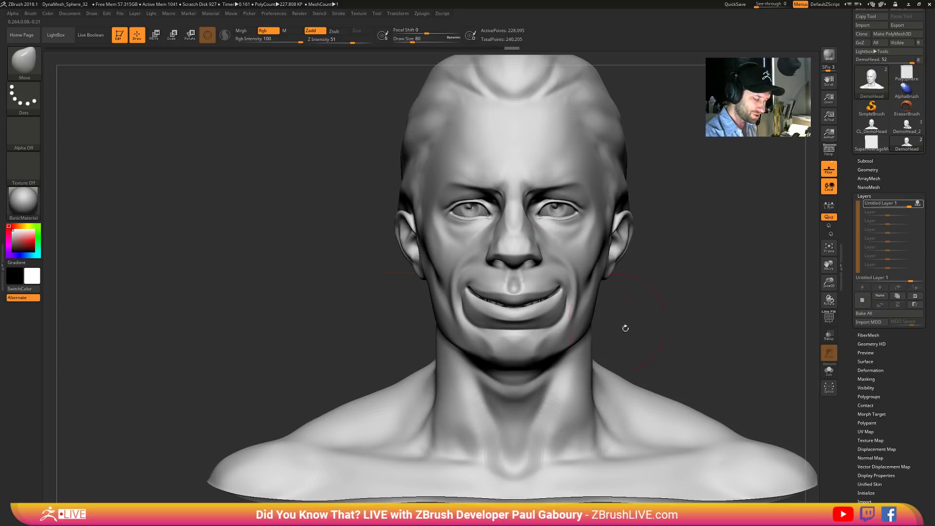
{"action": "right_click_drag", "start_coordinate": [623, 328], "coordinate": [689, 340]}
- Drop two subdivision levels, pull the mouth corners farther out and up, and smooth the cheeks beside them
{"action": "mouse_move", "coordinate": [919, 206]}
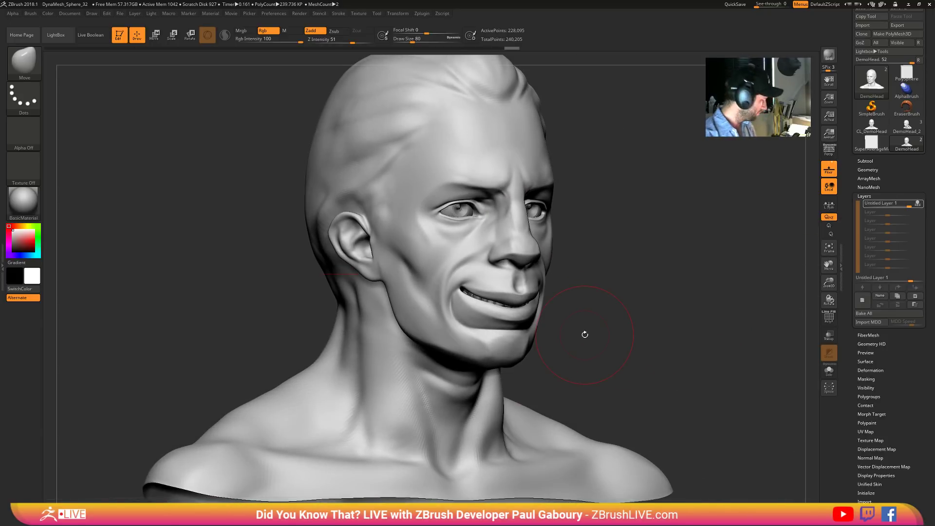
{"action": "key", "text": "shift+d"}
{"action": "key", "text": "shift+d"}
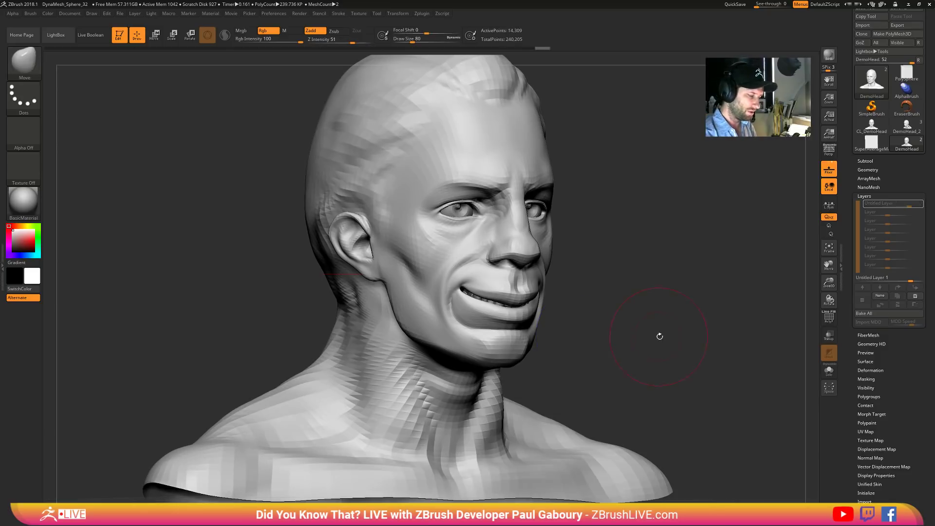
{"action": "right_click_drag", "start_coordinate": [659, 334], "coordinate": [641, 341]}
{"action": "left_click_drag", "start_coordinate": [563, 296], "coordinate": [571, 286]}
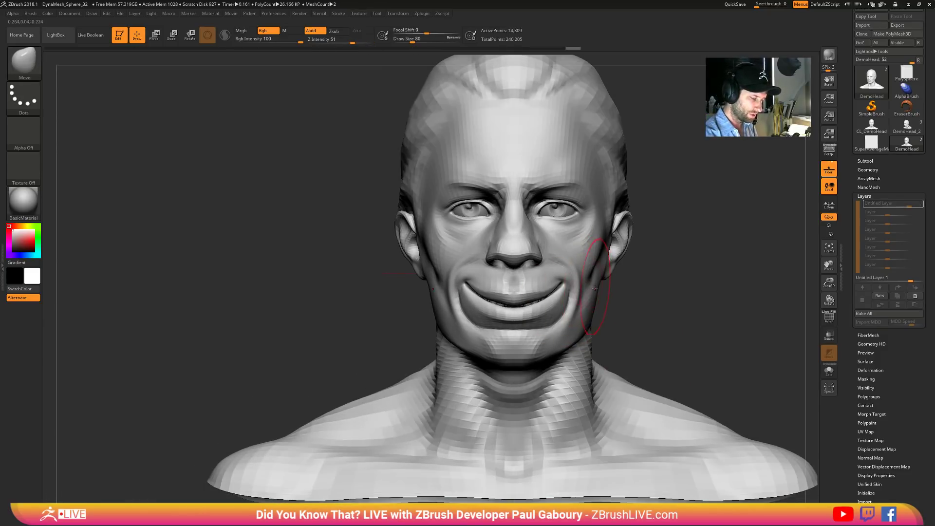
{"action": "right_click_drag", "start_coordinate": [667, 297], "coordinate": [576, 290]}
{"action": "mouse_move", "coordinate": [576, 289]}
{"action": "left_mouse_down", "text": "shift"}
{"action": "mouse_move", "coordinate": [555, 271]}
{"action": "mouse_move", "coordinate": [555, 283]}
{"action": "mouse_move", "coordinate": [575, 279]}
{"action": "mouse_move", "coordinate": [587, 264]}
{"action": "mouse_move", "coordinate": [530, 262]}
{"action": "left_mouse_up", "text": "shift"}
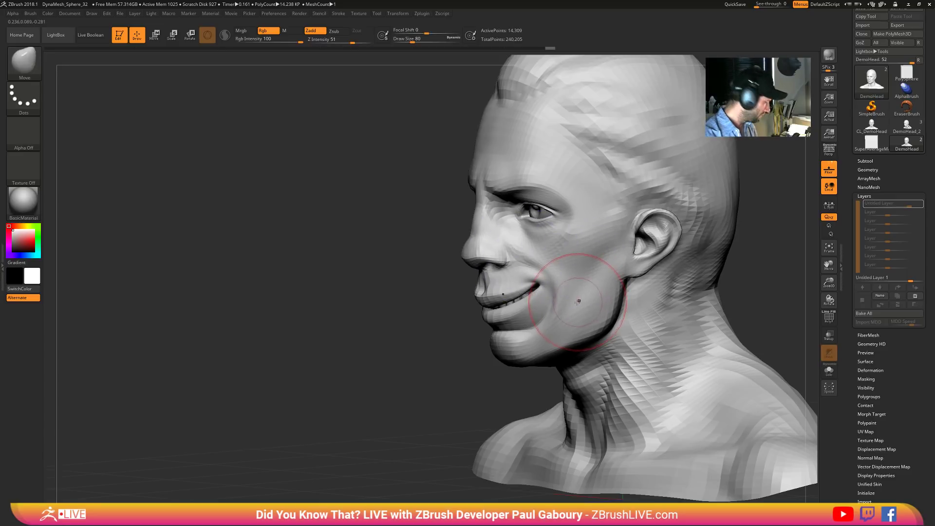
- Build up the smile folds on the cheek with ClayBuildup one subdivision level higher, and smooth the strokes
{"action": "key", "text": "ctrl+d"}
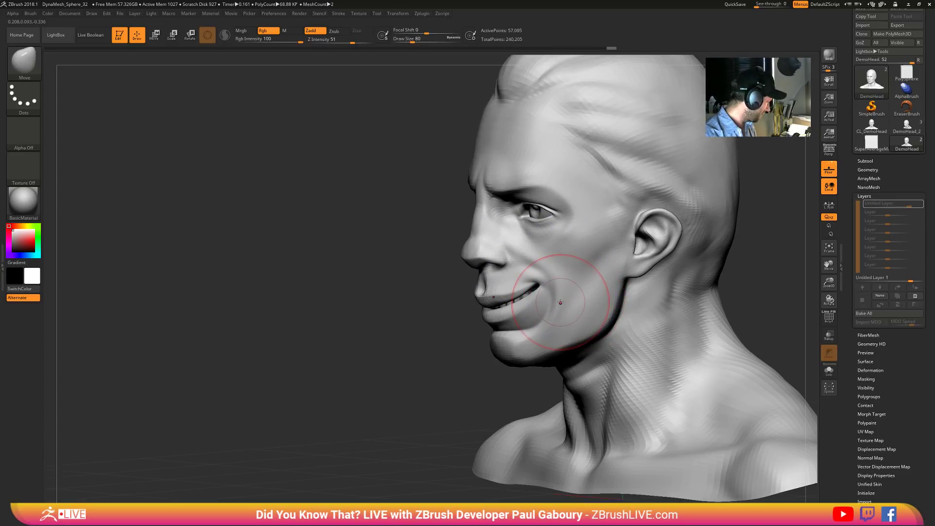
{"action": "key", "text": "b"}
{"action": "key", "text": "b"}
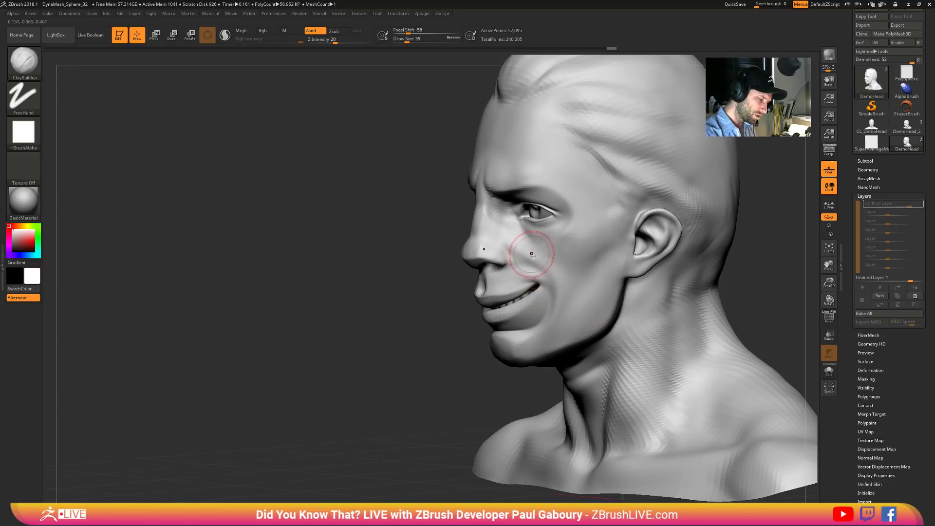
{"action": "left_click_drag", "start_coordinate": [560, 279], "coordinate": [558, 318]}
{"action": "left_click_drag", "start_coordinate": [551, 259], "coordinate": [561, 320]}
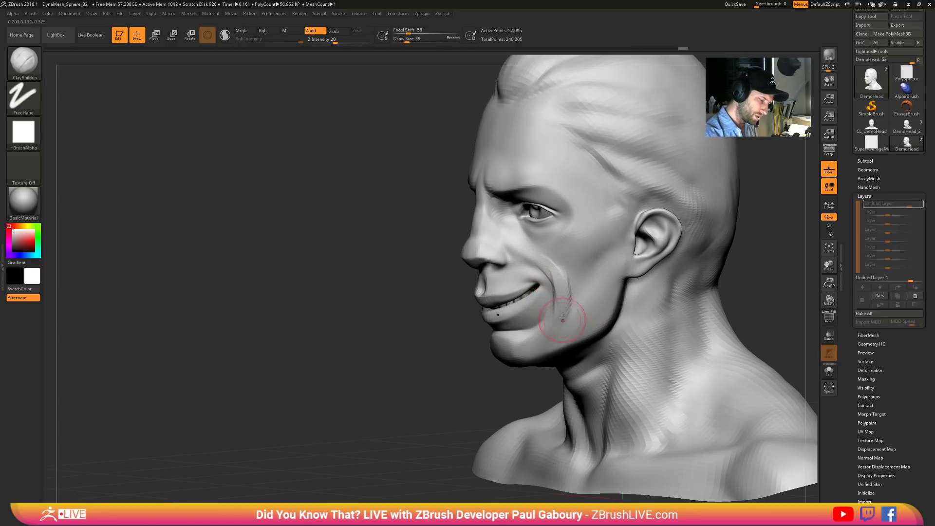
{"action": "left_click_drag", "start_coordinate": [586, 262], "coordinate": [573, 316]}
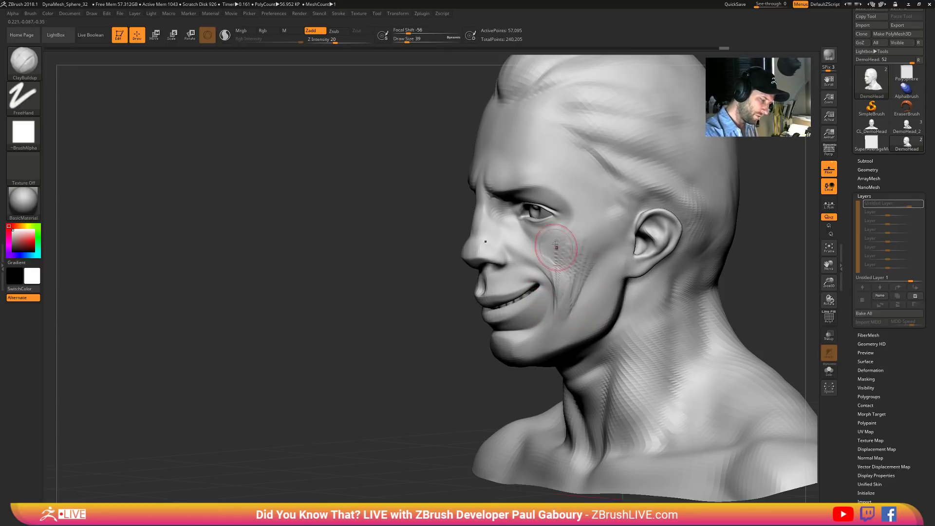
{"action": "key", "text": "shift"}
{"action": "left_click_drag", "start_coordinate": [556, 263], "coordinate": [567, 297], "text": "shift"}
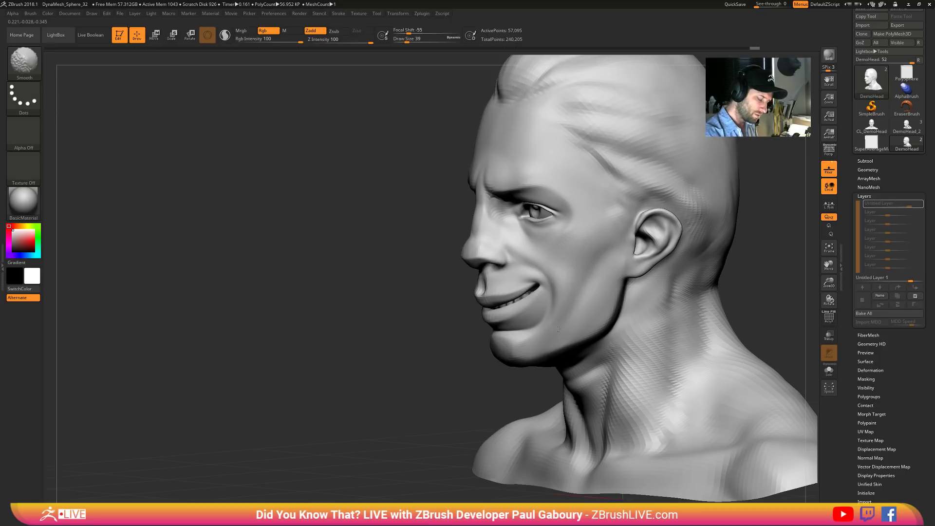
- Smooth the lower cheek and jaw beside the mouth, and return to the highest subdivision level
{"action": "mouse_move", "coordinate": [558, 329]}
{"action": "right_mouse_down", "text": "ctrl"}
{"action": "mouse_move", "coordinate": [594, 309]}
{"action": "mouse_move", "coordinate": [674, 315]}
{"action": "mouse_move", "coordinate": [626, 312]}
{"action": "mouse_move", "coordinate": [594, 330]}
{"action": "right_mouse_up", "text": "ctrl"}
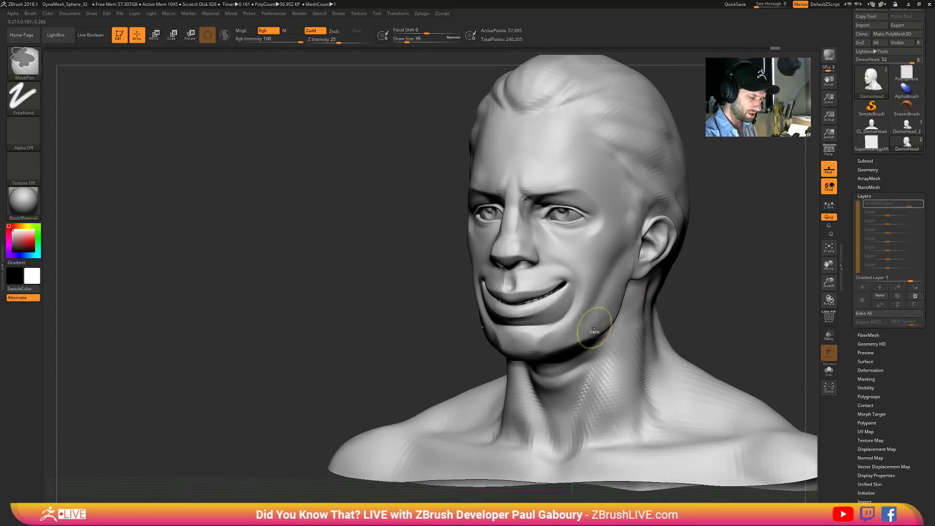
{"action": "key", "text": "shift"}
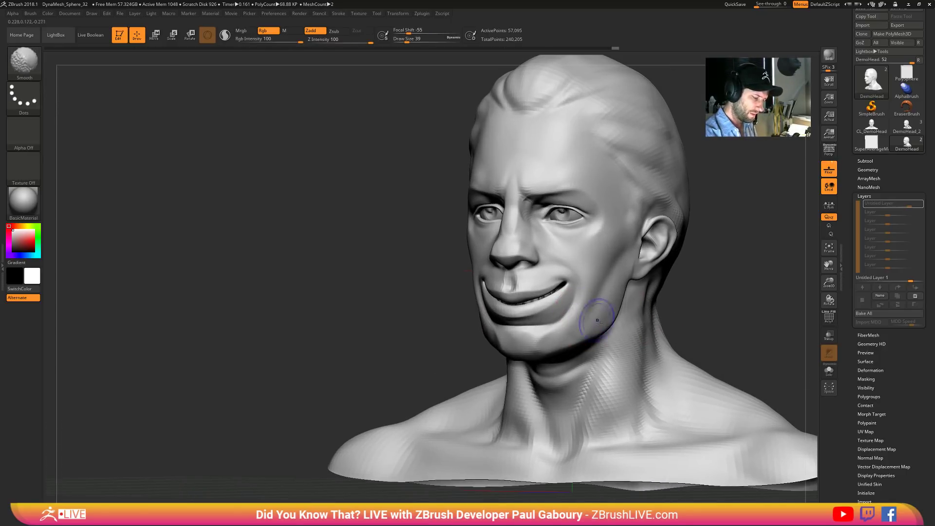
{"action": "left_click_drag", "start_coordinate": [591, 334], "coordinate": [569, 355], "text": "shift"}
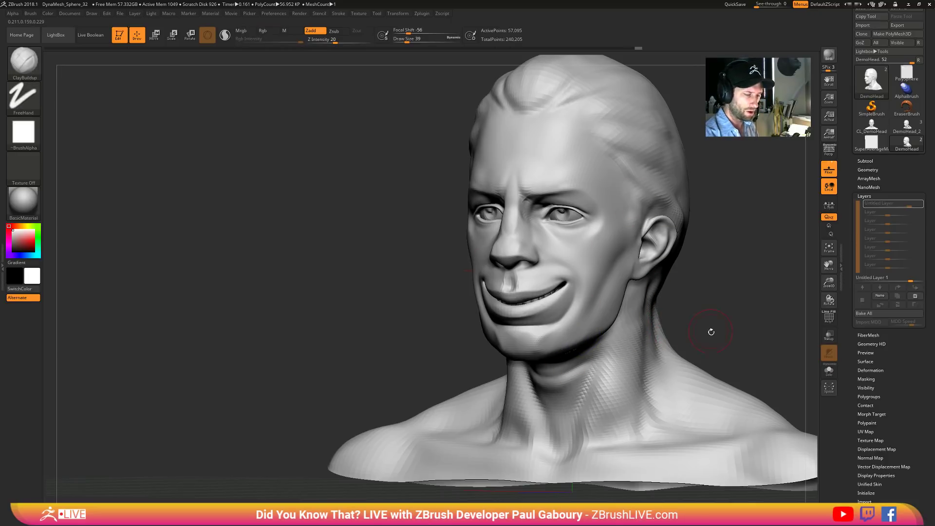
{"action": "key", "text": "d"}
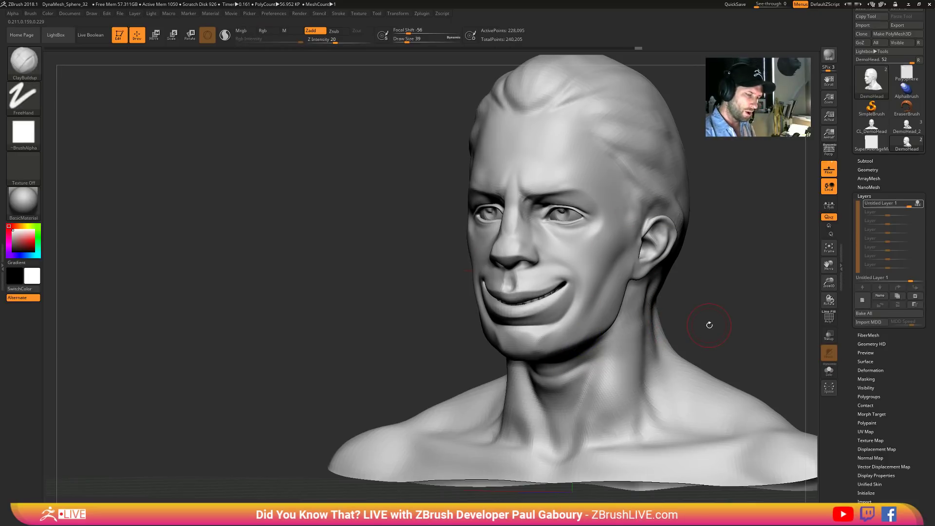
- Stop recording the smile layer and toggle its visibility to compare the smile with the neutral face
{"action": "left_click", "coordinate": [920, 204]}
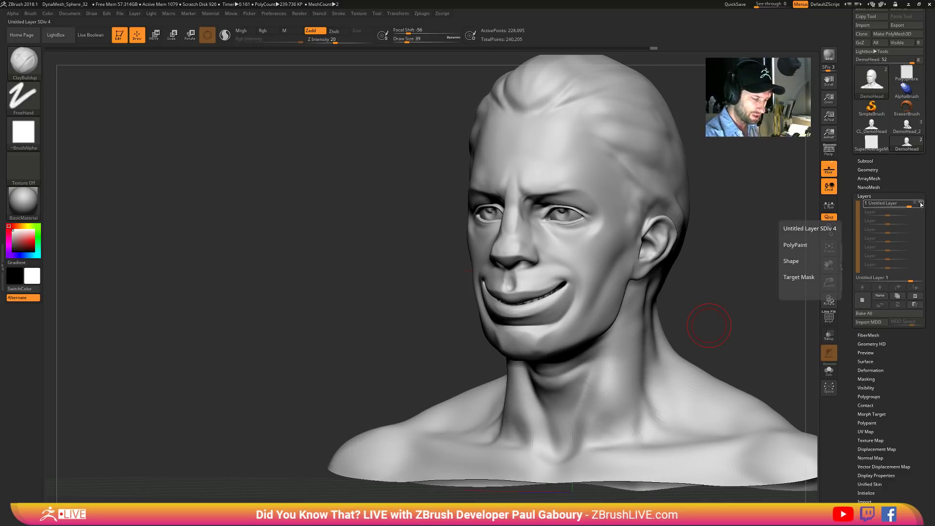
{"action": "left_click", "coordinate": [921, 205]}
{"action": "left_click", "coordinate": [921, 205]}
{"action": "left_click", "coordinate": [921, 204]}
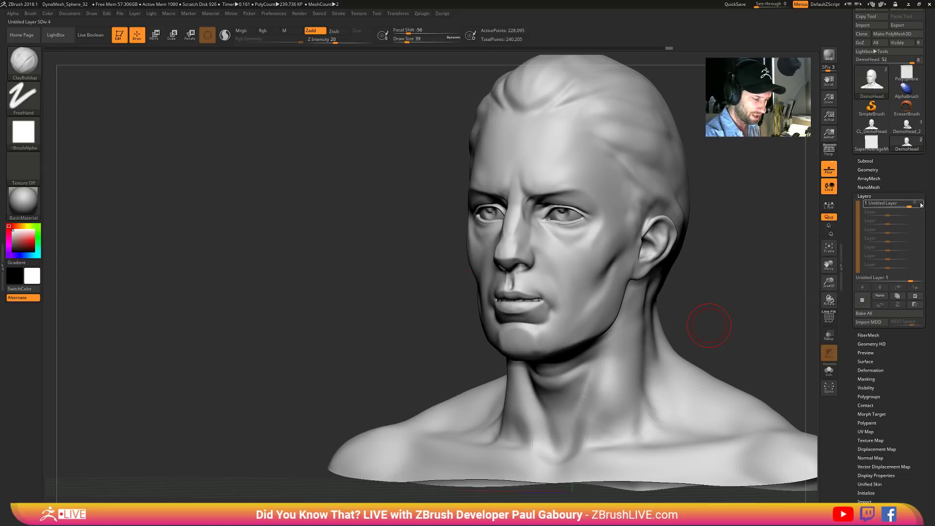
{"action": "left_click", "coordinate": [921, 205]}
{"action": "left_click", "coordinate": [921, 204]}
{"action": "left_click", "coordinate": [921, 204]}
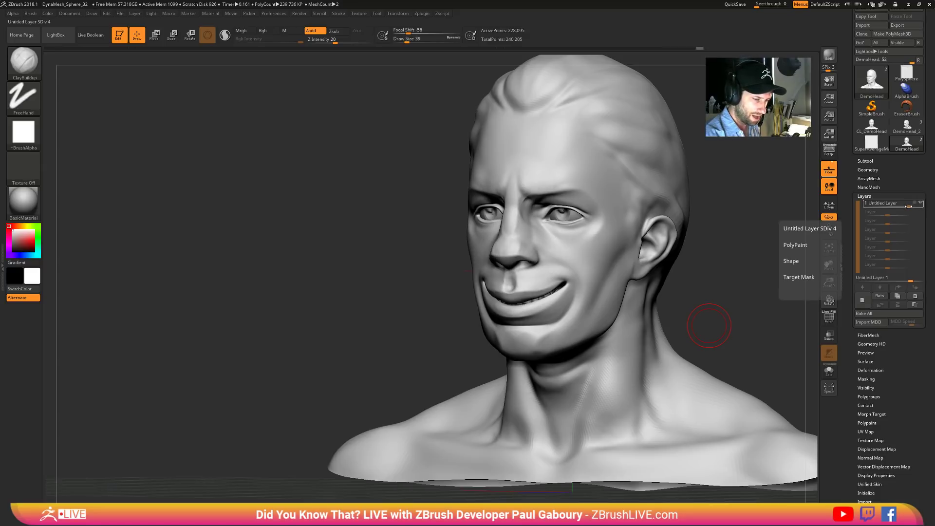
- Try out the smile layer's intensity while viewing the whole bust
{"action": "mouse_move", "coordinate": [909, 207]}
{"action": "left_mouse_down"}
{"action": "mouse_move", "coordinate": [865, 209]}
{"action": "mouse_move", "coordinate": [915, 205]}
{"action": "left_mouse_up"}
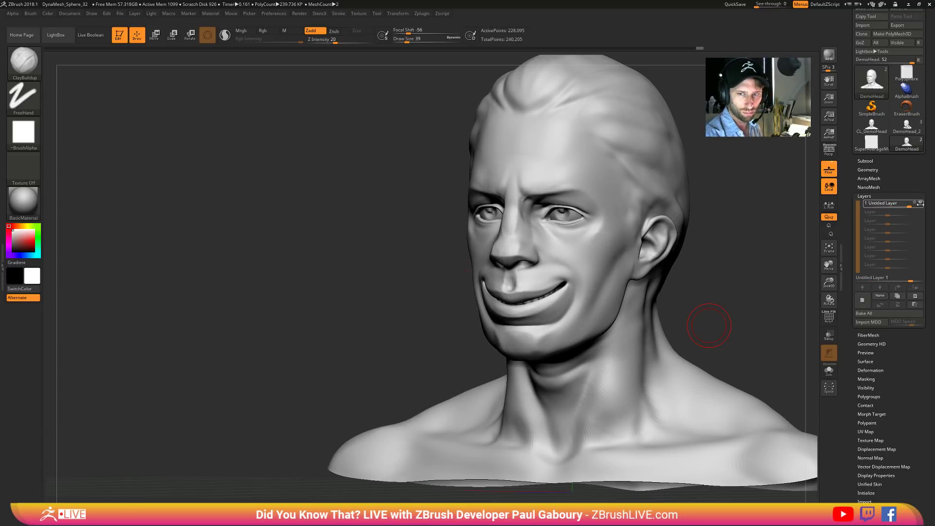
{"action": "mouse_move", "coordinate": [692, 358]}
{"action": "left_mouse_down"}
{"action": "mouse_move", "coordinate": [636, 330]}
{"action": "mouse_move", "coordinate": [644, 347]}
{"action": "left_mouse_up"}
{"action": "right_click_drag", "start_coordinate": [644, 347], "coordinate": [612, 356], "text": "alt"}
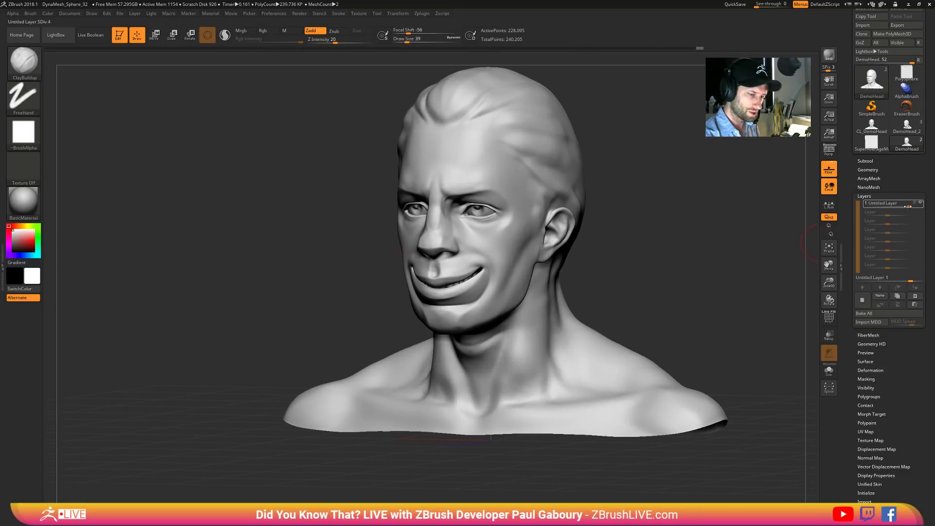
{"action": "mouse_move", "coordinate": [909, 206]}
{"action": "left_mouse_down"}
{"action": "mouse_move", "coordinate": [883, 207]}
{"action": "mouse_move", "coordinate": [917, 207]}
{"action": "left_mouse_up"}
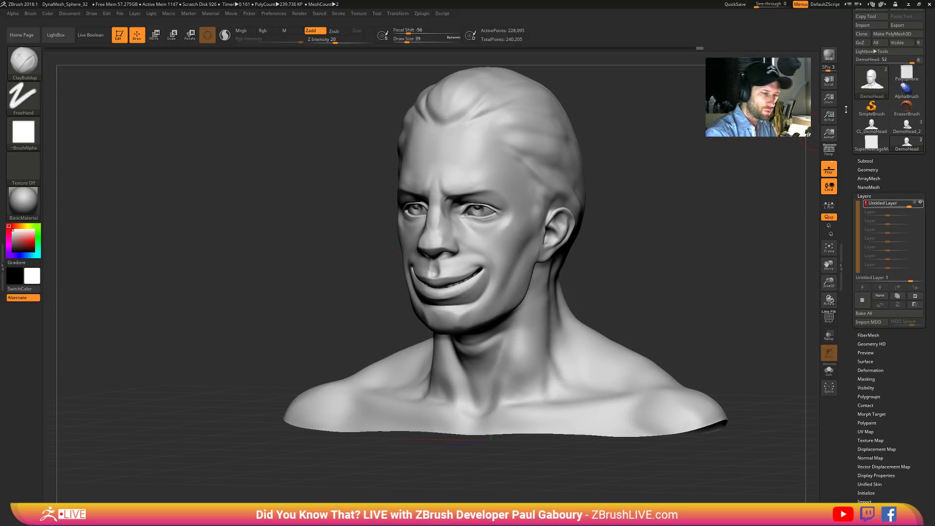
- Open the Maya Blend Shapes plugin options
{"action": "left_click_drag", "start_coordinate": [852, 125], "coordinate": [853, 202]}
{"action": "left_click", "coordinate": [885, 156]}
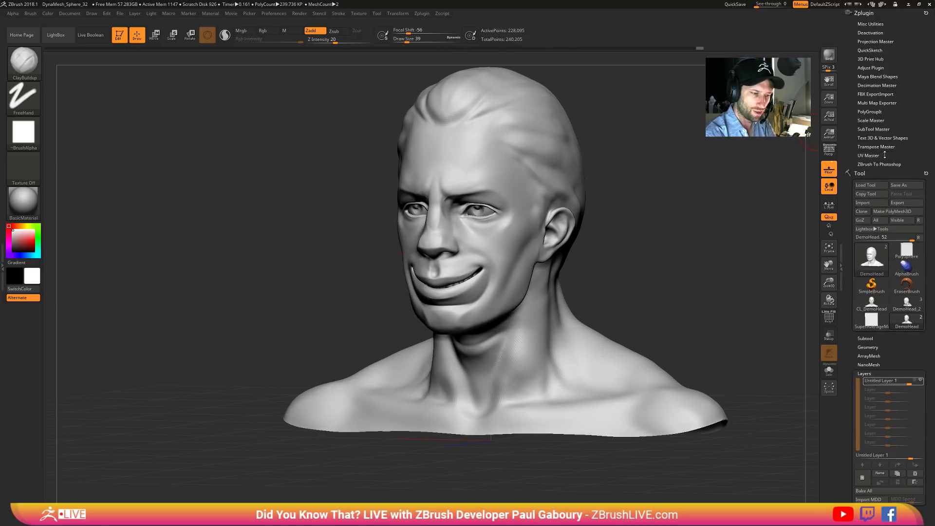
{"action": "left_click", "coordinate": [877, 76]}
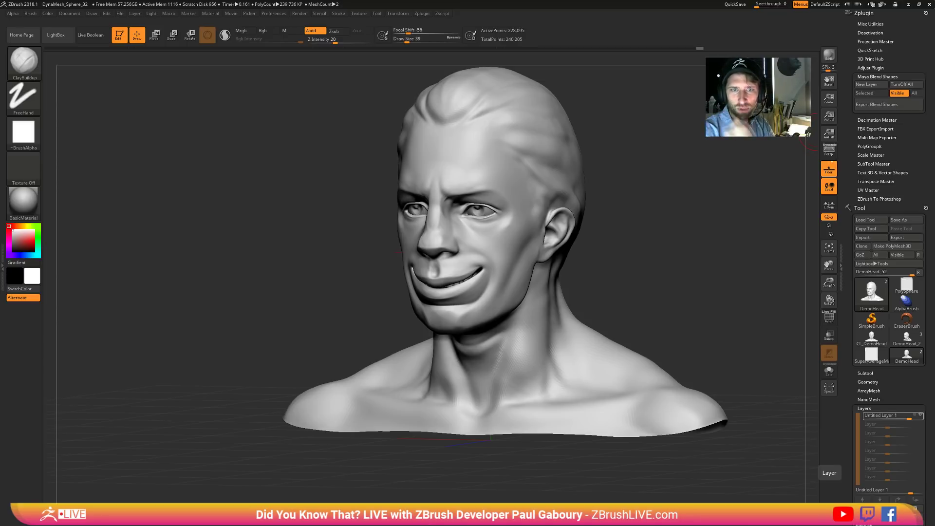
- Hide the smile layer on the DemoHead
{"action": "mouse_move", "coordinate": [680, 324]}
{"action": "left_mouse_down"}
{"action": "mouse_move", "coordinate": [686, 318]}
{"action": "mouse_move", "coordinate": [658, 329]}
{"action": "mouse_move", "coordinate": [653, 318]}
{"action": "mouse_move", "coordinate": [645, 335]}
{"action": "left_mouse_up"}
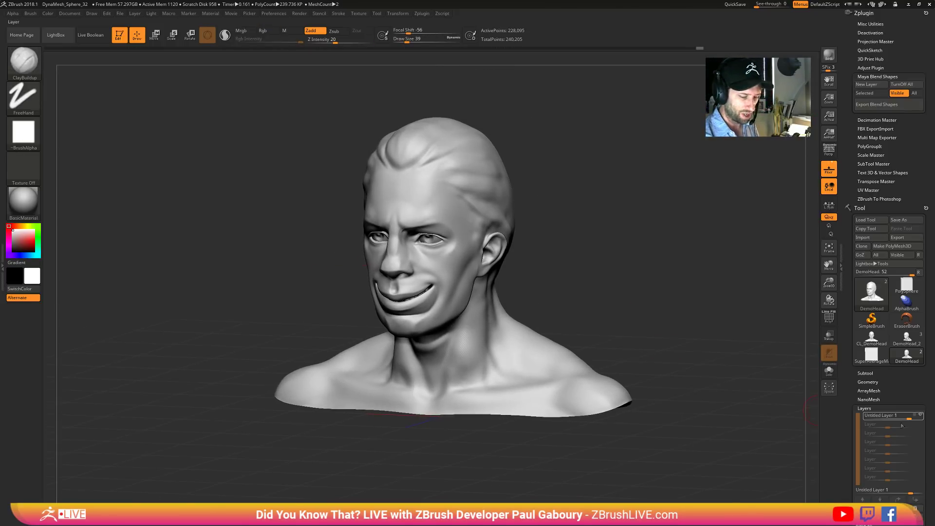
{"action": "left_click", "coordinate": [920, 415]}
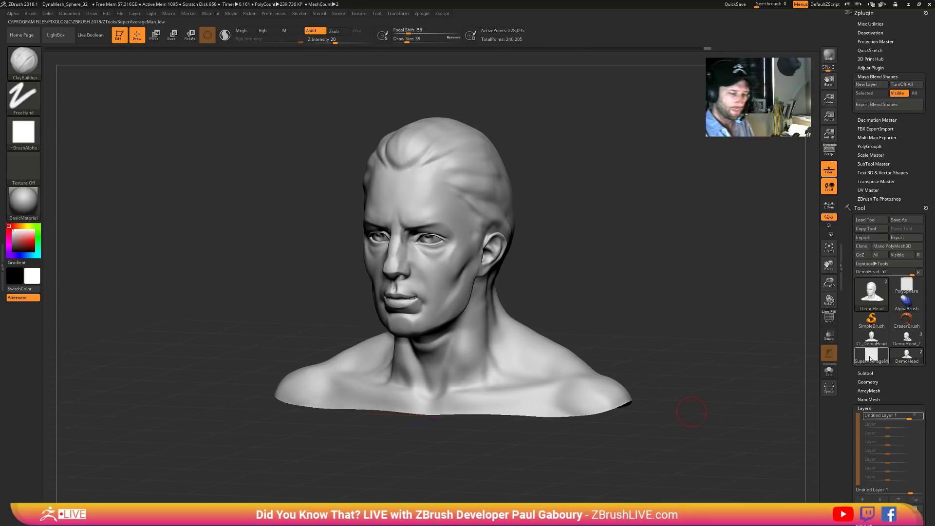
- Switch to the SuperAverageMan_low cube and display its polygroup wireframe
{"action": "key", "text": "ctrl+shift+t"}
{"action": "key", "text": "shift+f"}
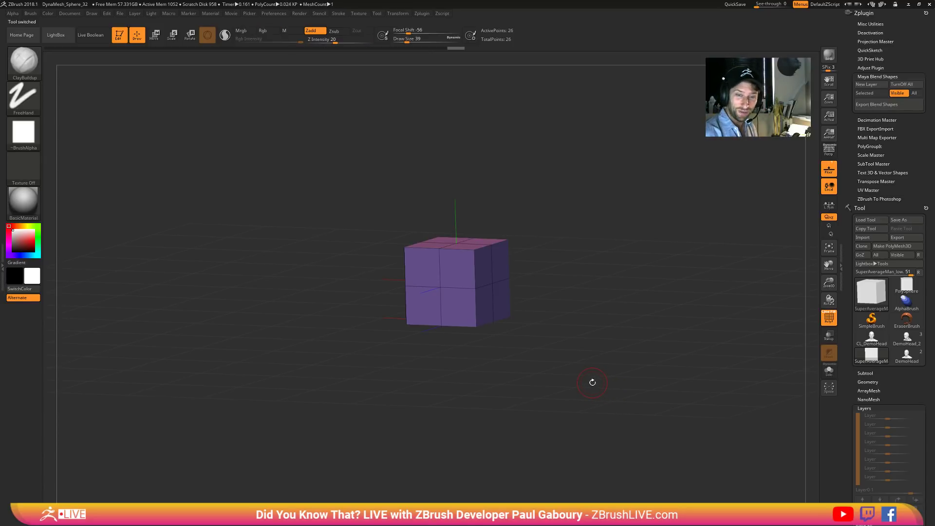
- In the cube's DynaMesh settings, turn off Project and set Blur to 0
{"action": "left_click", "coordinate": [864, 409]}
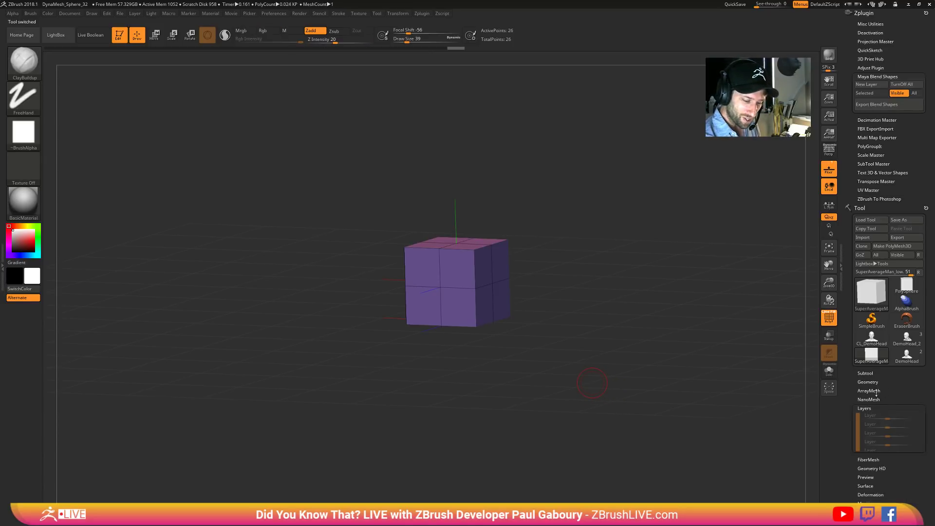
{"action": "left_click", "coordinate": [868, 382]}
{"action": "left_click_drag", "start_coordinate": [924, 442], "coordinate": [929, 383]}
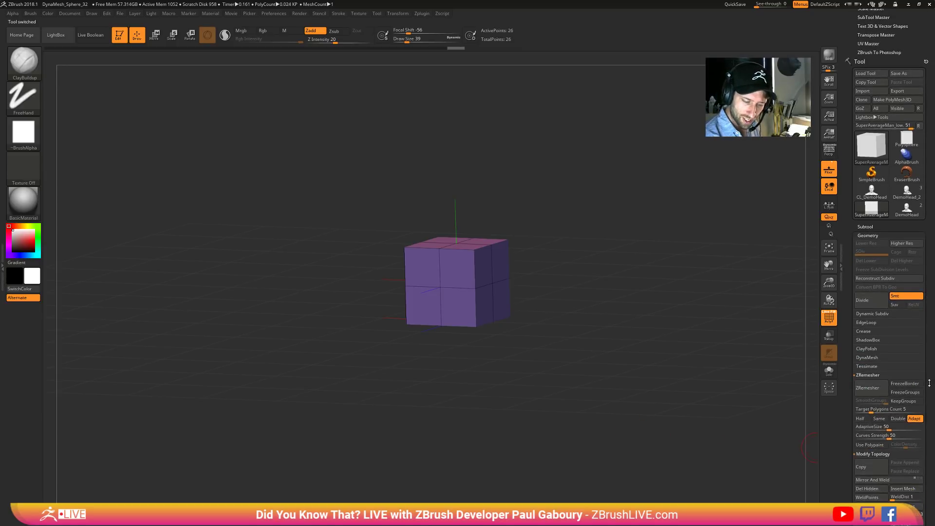
{"action": "left_click", "coordinate": [869, 375]}
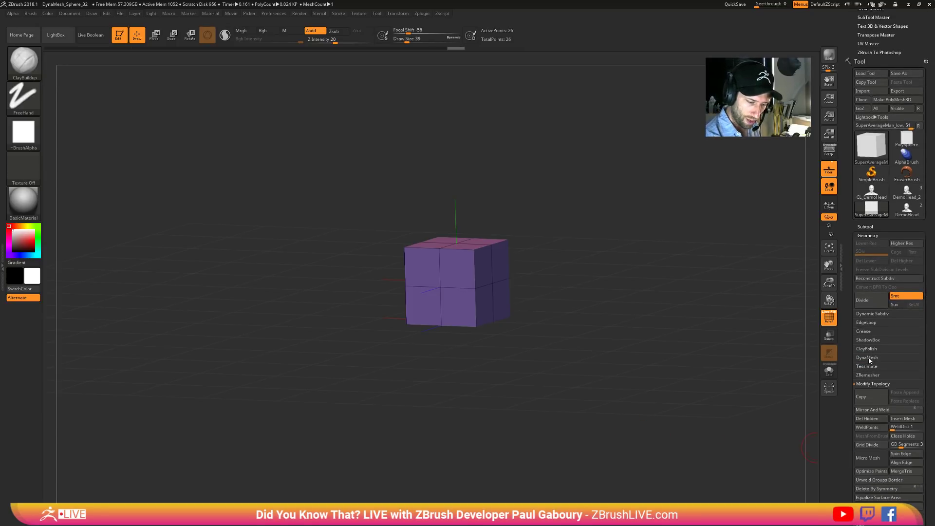
{"action": "left_click", "coordinate": [868, 358]}
{"action": "left_click_drag", "start_coordinate": [931, 391], "coordinate": [924, 356]}
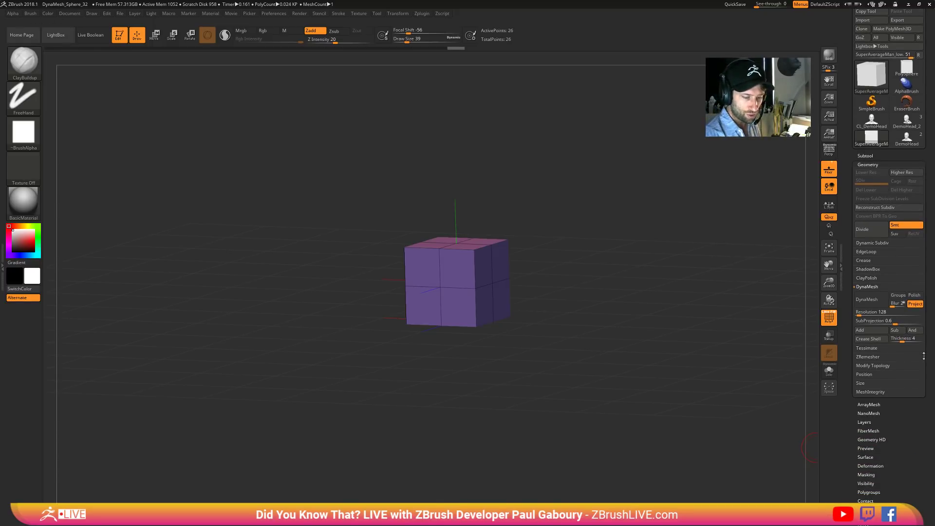
{"action": "left_click", "coordinate": [915, 304]}
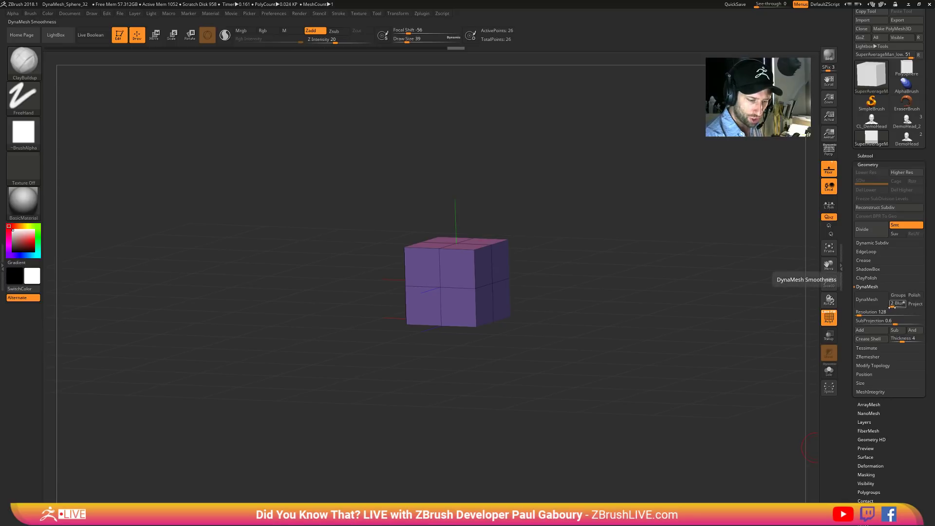
{"action": "left_click_drag", "start_coordinate": [896, 304], "coordinate": [892, 304]}
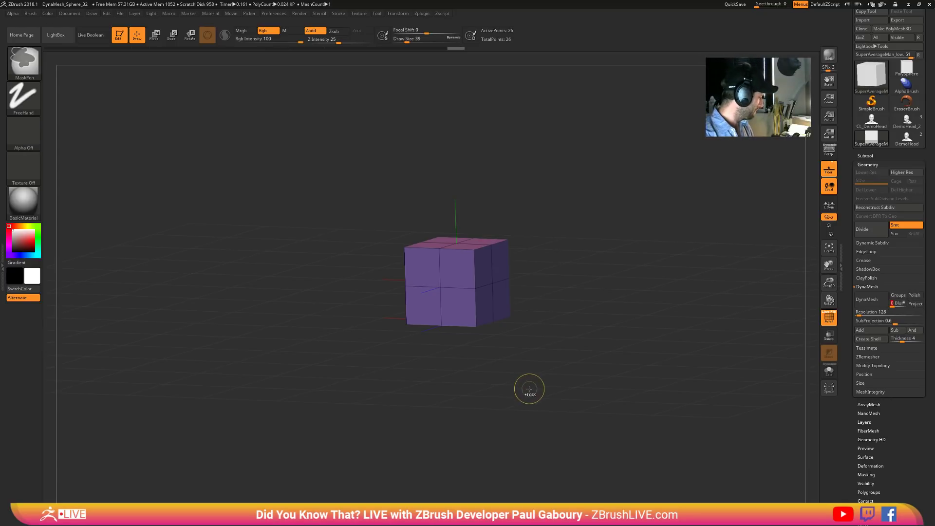
- Assign the whole cube a single polygroup and convert it to a DynaMesh with Groups on at resolution 128
{"action": "left_click_drag", "start_coordinate": [530, 389], "coordinate": [531, 391], "text": "ctrl"}
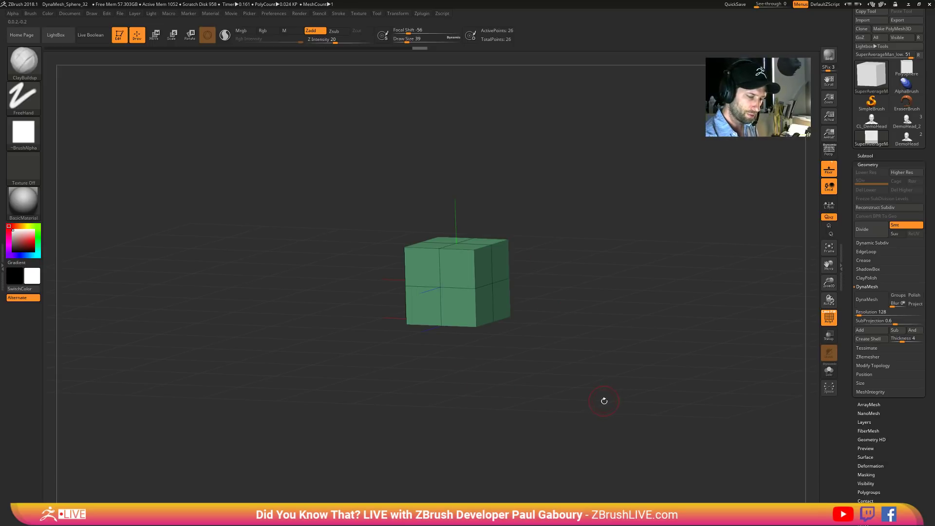
{"action": "left_click", "coordinate": [897, 295]}
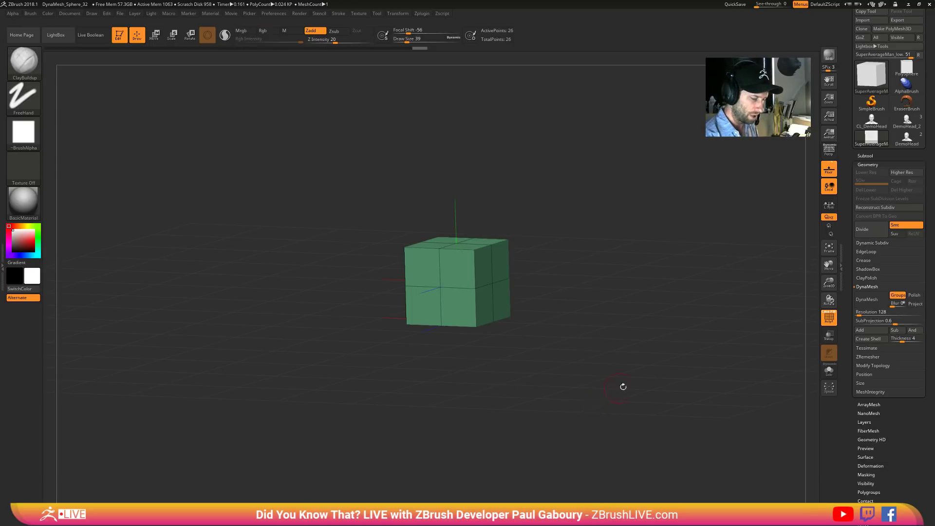
{"action": "left_click", "coordinate": [867, 299]}
- Scale the cube down vertically into a low block and re-DynaMesh it
{"action": "left_click_drag", "start_coordinate": [562, 369], "coordinate": [583, 362]}
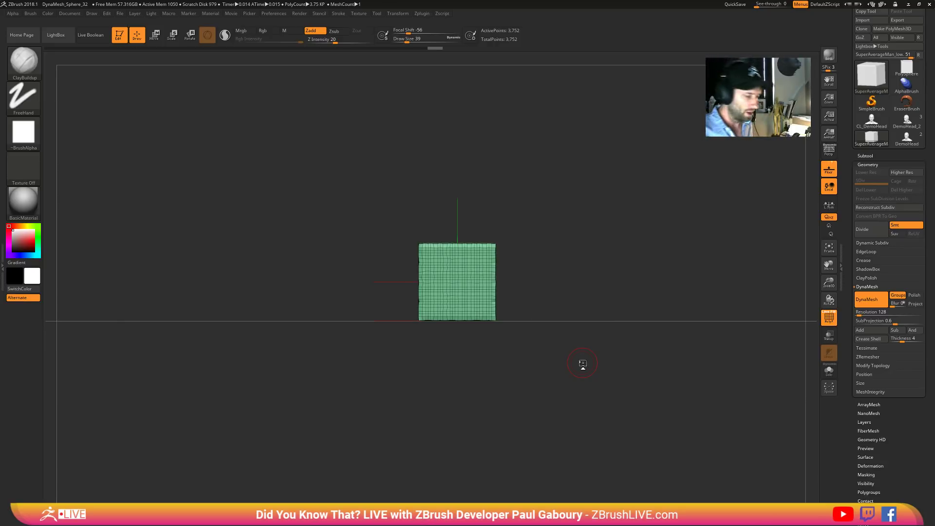
{"action": "key", "text": "w"}
{"action": "left_click_drag", "start_coordinate": [457, 258], "coordinate": [603, 385]}
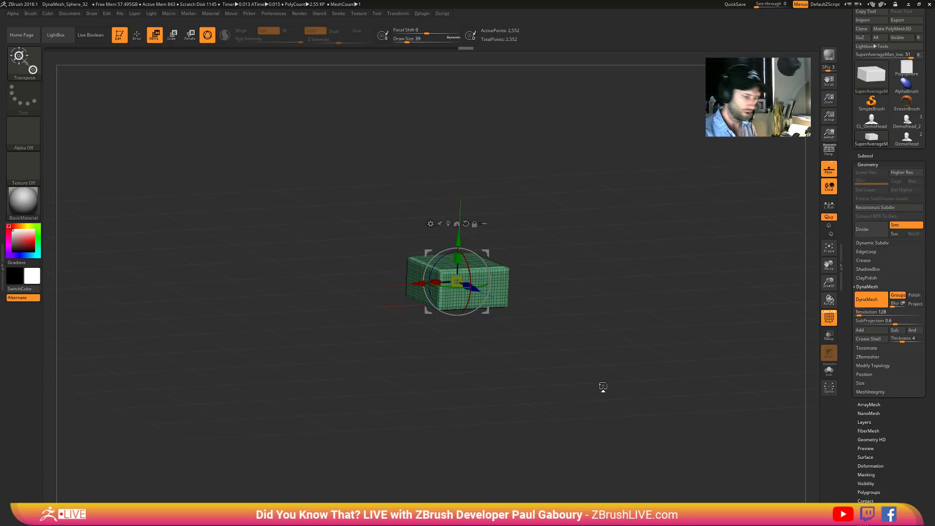
{"action": "key", "text": "q"}
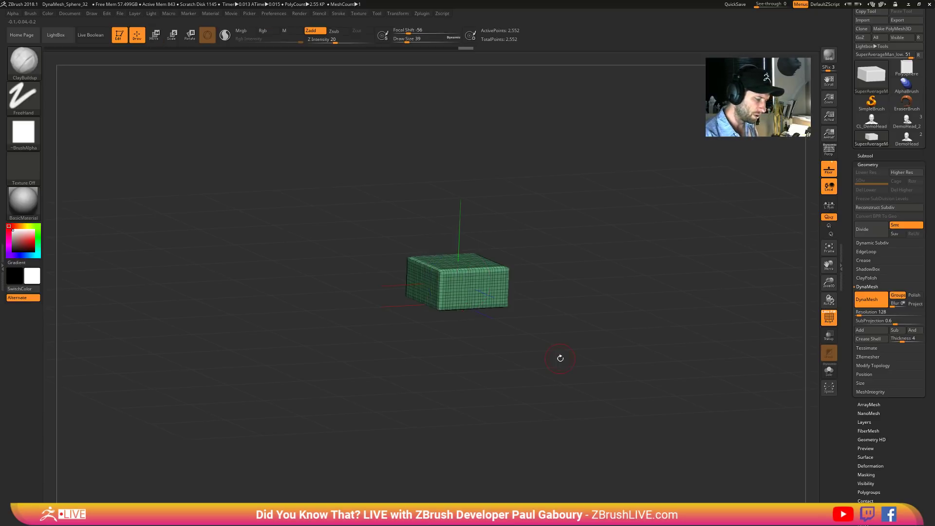
- Choose the IMM Primitives brush with the Insert Cube mesh
{"action": "left_click_drag", "start_coordinate": [560, 359], "coordinate": [563, 349]}
{"action": "key", "text": "b"}
{"action": "key", "text": "i"}
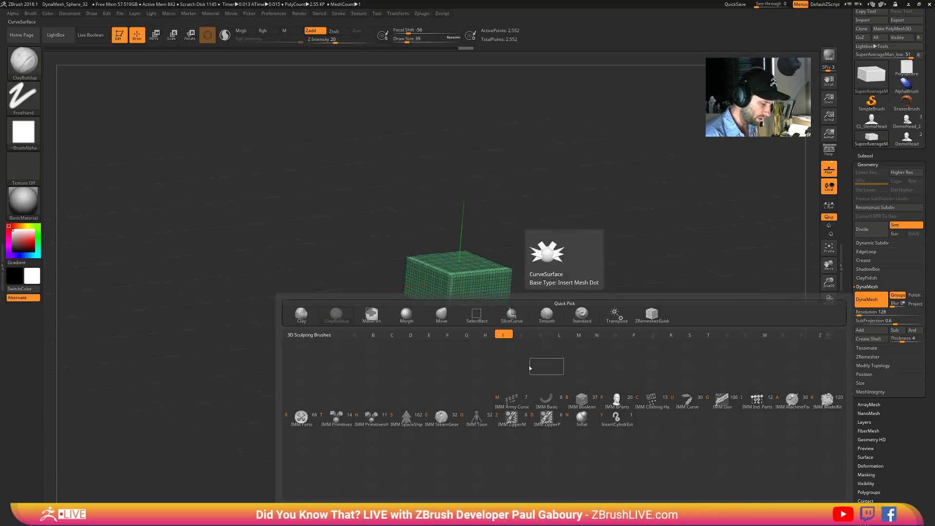
{"action": "key", "text": "p"}
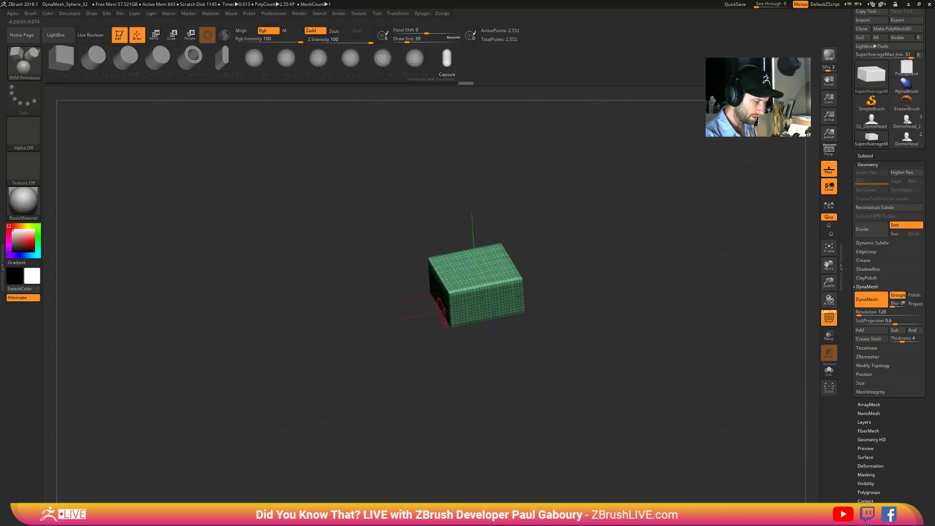
{"action": "right_click_drag", "start_coordinate": [429, 320], "coordinate": [436, 342], "text": "ctrl"}
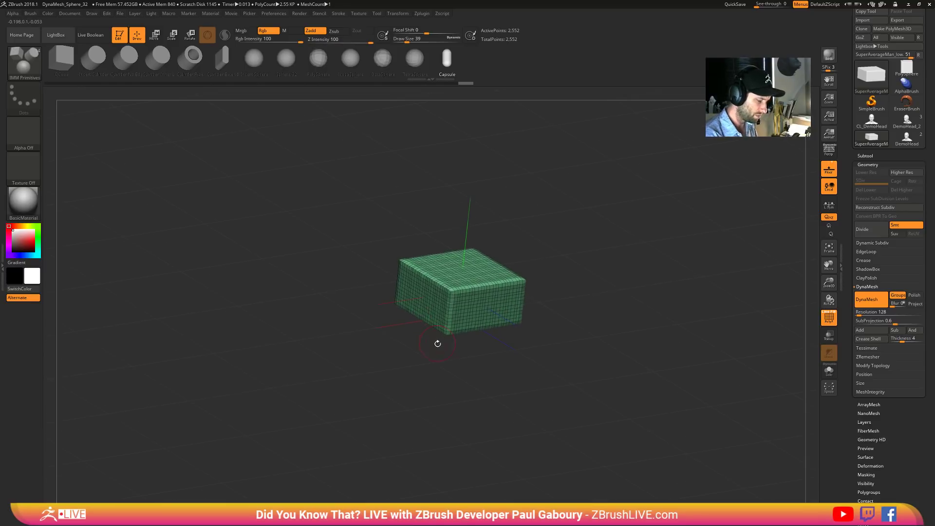
{"action": "left_click", "coordinate": [63, 64]}
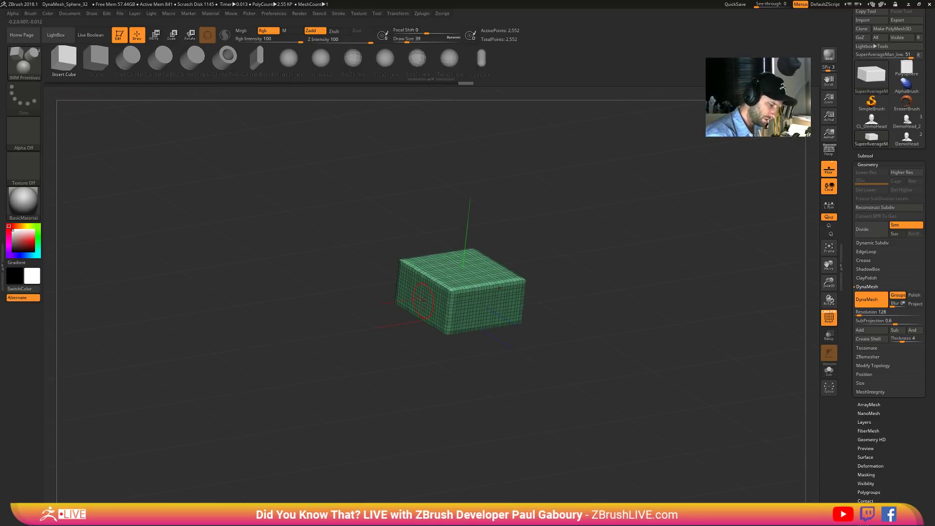
- Insert mirrored cubes on the two opposite side faces of the block, viewed squarely from the side
{"action": "right_click_drag", "start_coordinate": [400, 366], "coordinate": [424, 344]}
{"action": "key", "text": "w"}
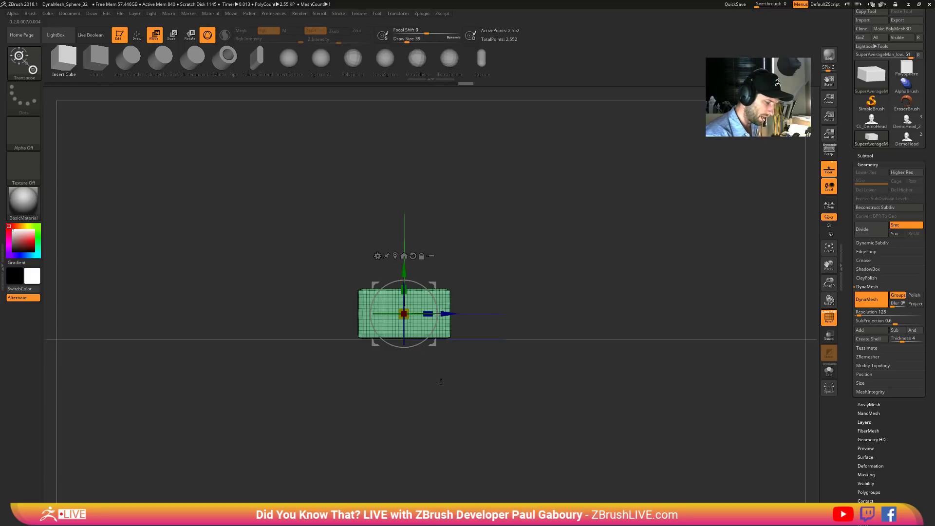
{"action": "right_click_drag", "start_coordinate": [444, 374], "coordinate": [473, 384], "text": "alt"}
{"action": "key", "text": "q"}
{"action": "left_click_drag", "start_coordinate": [474, 384], "coordinate": [459, 370]}
{"action": "left_click_drag", "start_coordinate": [413, 333], "coordinate": [417, 344]}
{"action": "right_click_drag", "start_coordinate": [475, 388], "coordinate": [509, 393]}
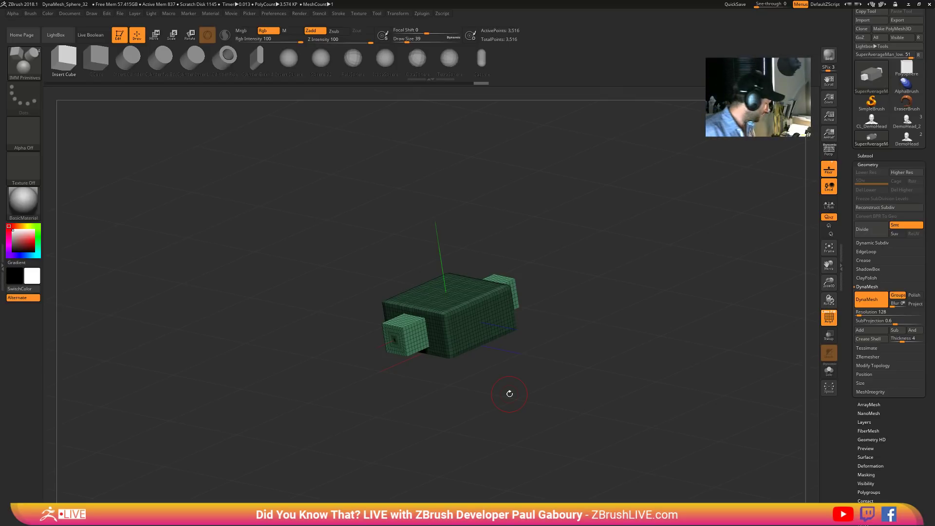
- Reposition the inserted cubes and scale them taller and longer along the block's side faces
{"action": "key", "text": "w"}
{"action": "right_click_drag", "start_coordinate": [510, 393], "coordinate": [523, 418], "text": "shift"}
{"action": "left_click_drag", "start_coordinate": [372, 329], "coordinate": [367, 361]}
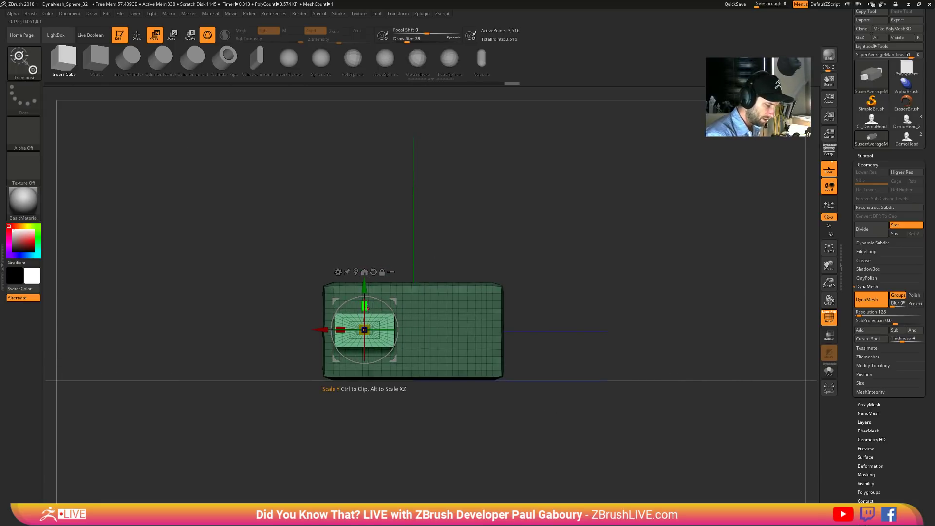
{"action": "left_click_drag", "start_coordinate": [367, 308], "coordinate": [367, 298]}
{"action": "right_click_drag", "start_coordinate": [400, 396], "coordinate": [402, 441], "text": "ctrl"}
{"action": "left_click_drag", "start_coordinate": [318, 331], "coordinate": [75, 382]}
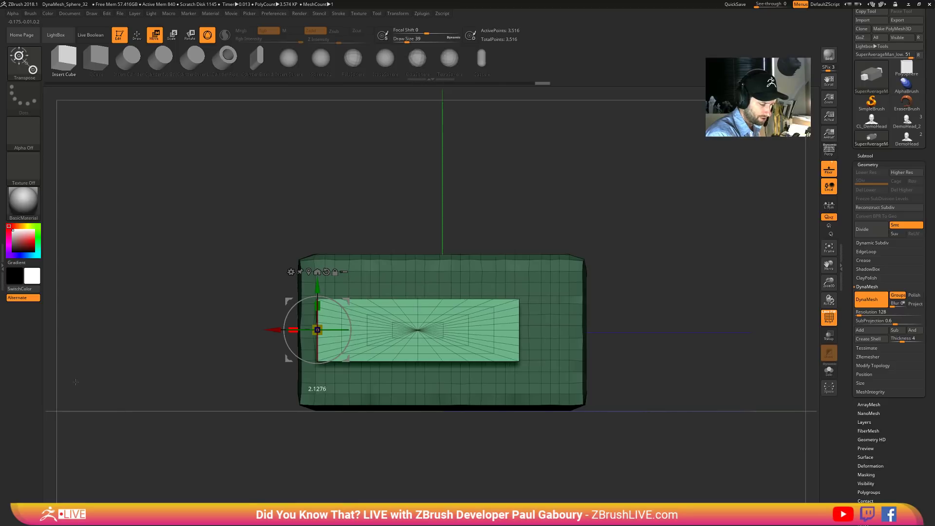
- Clear the mask and re-DynaMesh the block together with its side cubes
{"action": "left_click_drag", "start_coordinate": [676, 359], "coordinate": [682, 373], "text": "ctrl"}
{"action": "left_click_drag", "start_coordinate": [680, 370], "coordinate": [713, 451], "text": "ctrl"}
{"action": "mouse_move", "coordinate": [745, 382]}
{"action": "right_mouse_down"}
{"action": "mouse_move", "coordinate": [693, 416]}
{"action": "mouse_move", "coordinate": [685, 380]}
{"action": "mouse_move", "coordinate": [608, 453]}
{"action": "mouse_move", "coordinate": [575, 412]}
{"action": "right_mouse_up"}
{"action": "key", "text": "q"}
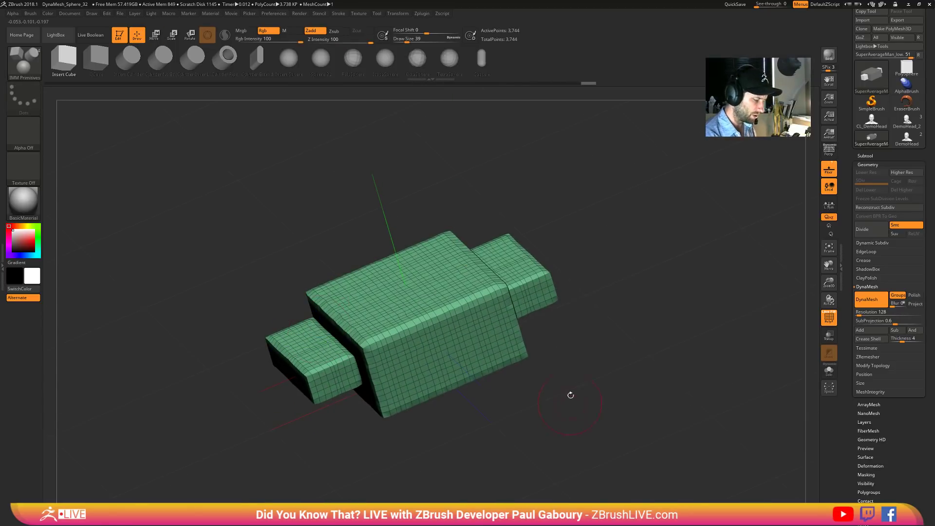
- Isolate the two side blocks, give them a new polygroup and show the whole model again
{"action": "left_click", "coordinate": [542, 294], "text": "ctrl+shift"}
{"action": "key", "text": "ctrl+w"}
{"action": "key", "text": "ctrl+w"}
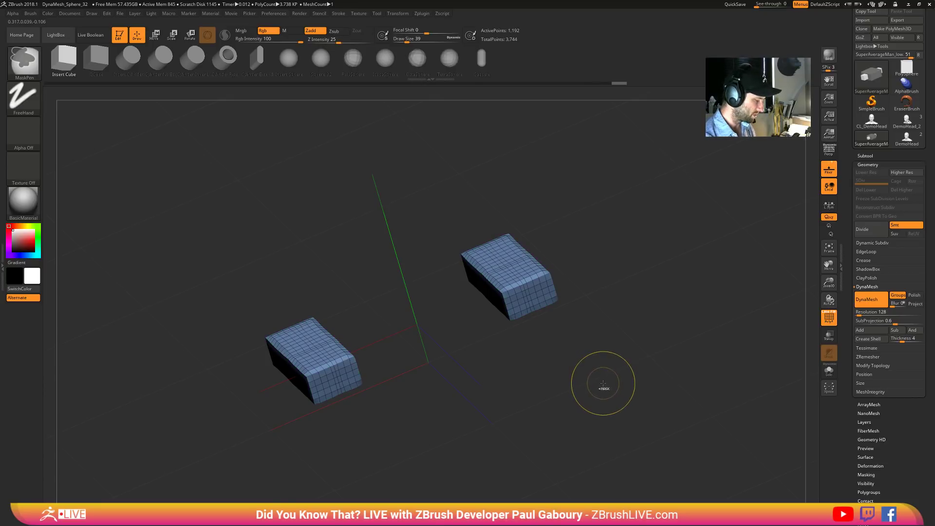
{"action": "left_click", "coordinate": [603, 384], "text": "ctrl+shift"}
{"action": "left_click_drag", "start_coordinate": [280, 422], "coordinate": [572, 407]}
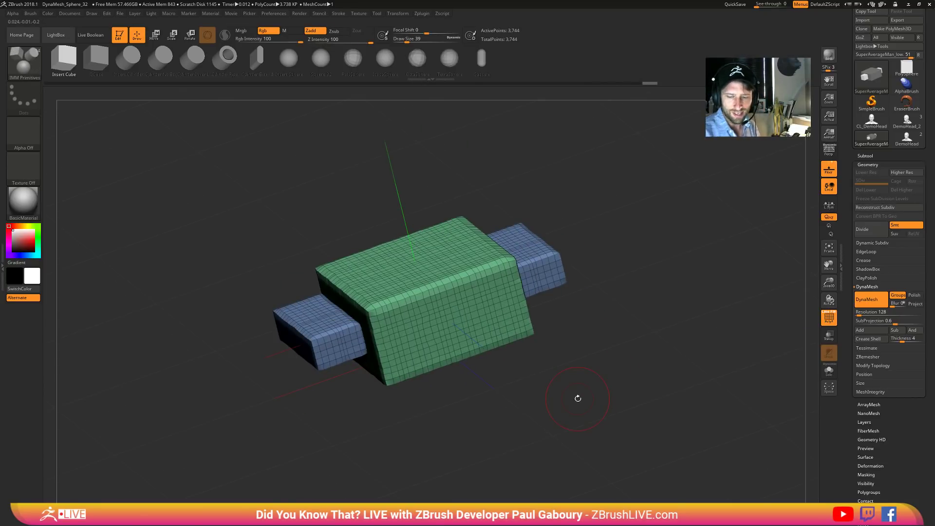
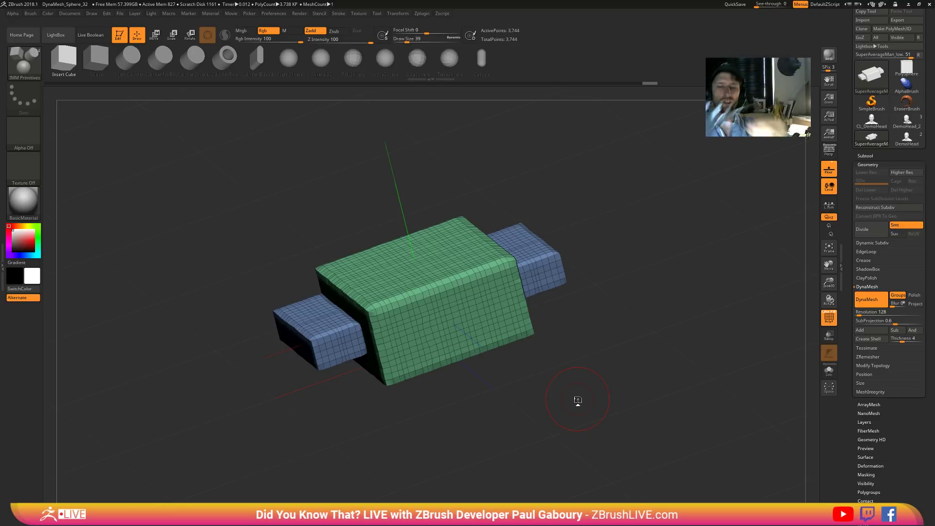
- Mask everything except the blue side blocks and duplicate them outward on both sides
{"action": "key", "text": "w"}
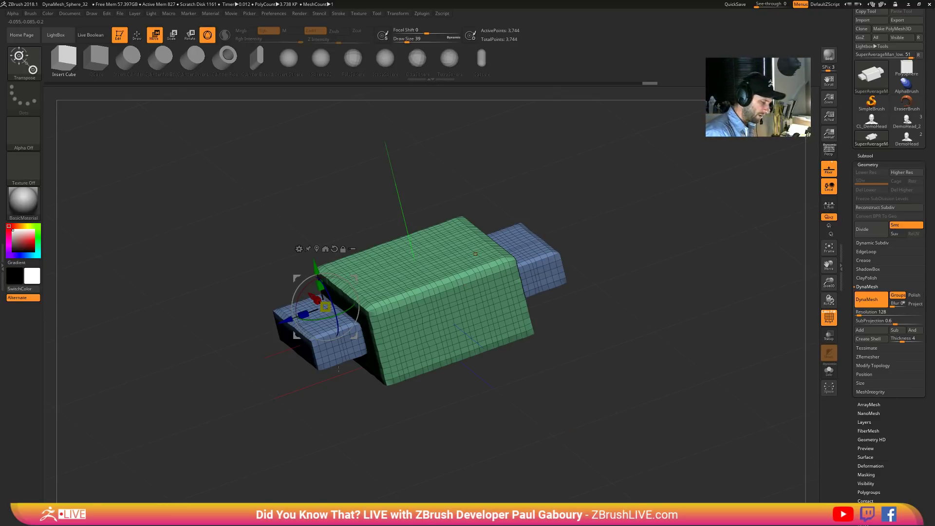
{"action": "left_click", "coordinate": [325, 355], "text": "ctrl"}
{"action": "right_click_drag", "start_coordinate": [483, 451], "coordinate": [479, 407], "text": "ctrl"}
{"action": "right_click_drag", "start_coordinate": [480, 407], "coordinate": [561, 405], "text": "alt"}
{"action": "left_click_drag", "start_coordinate": [365, 353], "coordinate": [329, 366], "text": "ctrl"}
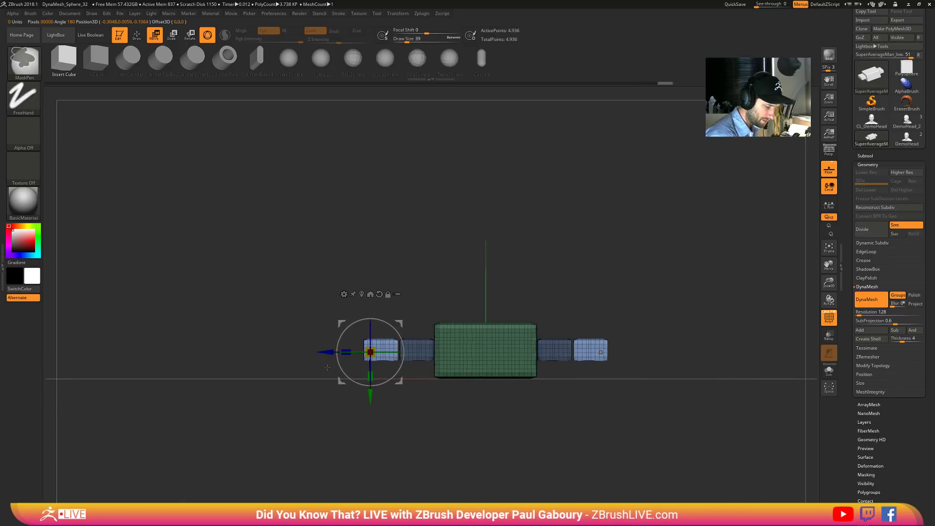
- Flatten the duplicated outer blocks into thin slabs and place them beside the inner side blocks
{"action": "right_click_drag", "start_coordinate": [445, 395], "coordinate": [448, 442], "text": "ctrl"}
{"action": "left_click_drag", "start_coordinate": [372, 376], "coordinate": [425, 357]}
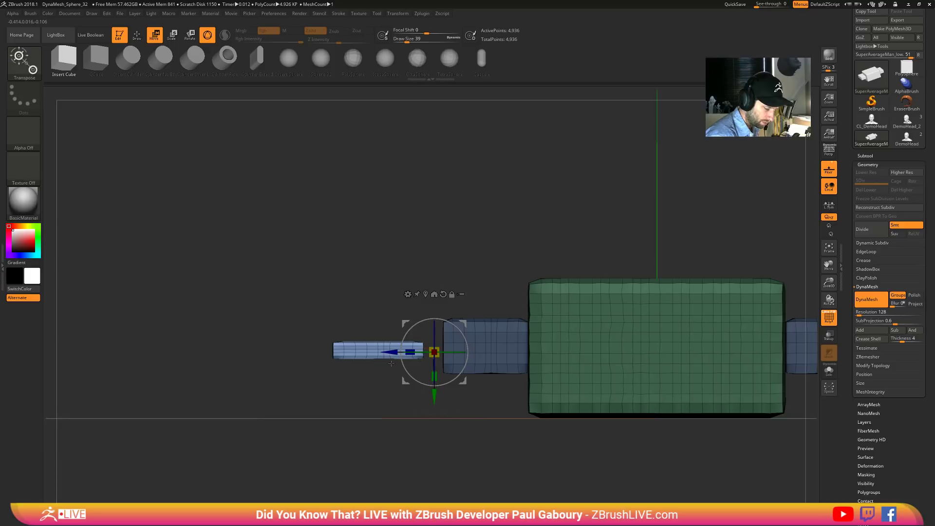
{"action": "key", "text": "ctrl+z"}
{"action": "right_click_drag", "start_coordinate": [626, 440], "coordinate": [497, 453], "text": "alt"}
{"action": "right_click_drag", "start_coordinate": [497, 453], "coordinate": [453, 417], "text": "ctrl"}
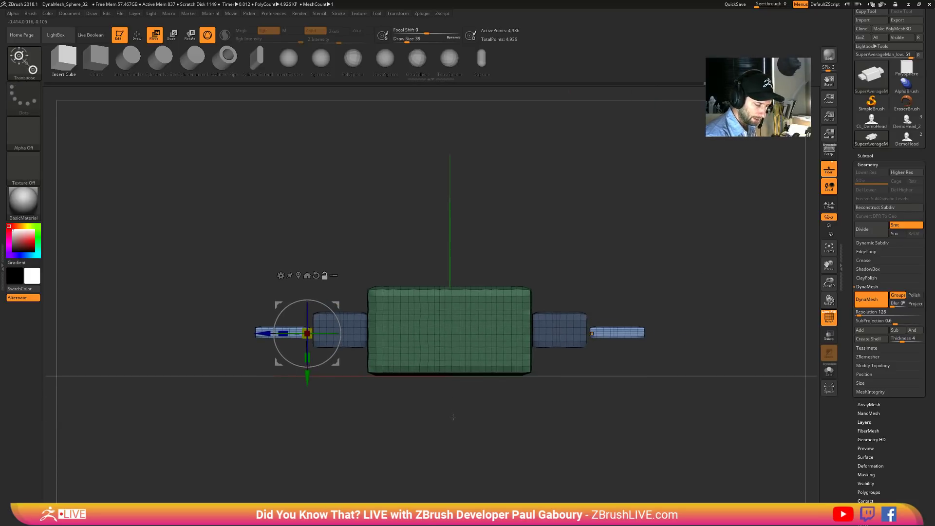
- Turn on Local Symmetry and stretch both outer slabs lengthwise into long wings
{"action": "left_click_drag", "start_coordinate": [282, 333], "coordinate": [257, 365]}
{"action": "key", "text": "ctrl+z"}
{"action": "left_click", "coordinate": [829, 204]}
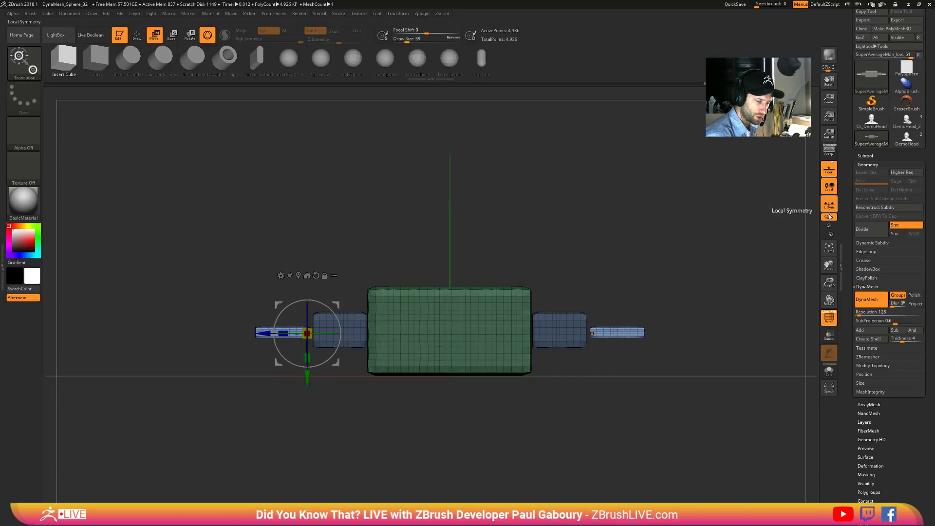
{"action": "left_click_drag", "start_coordinate": [284, 333], "coordinate": [251, 343]}
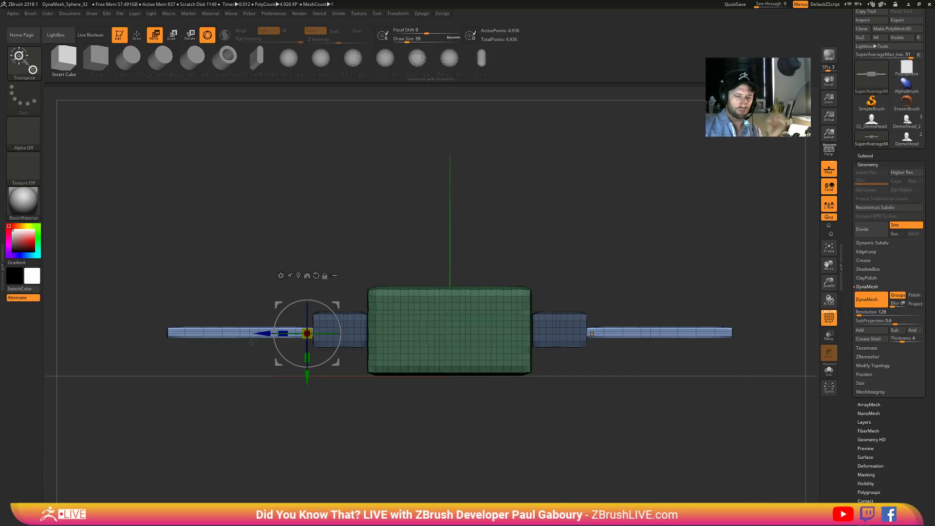
{"action": "left_click_drag", "start_coordinate": [389, 429], "coordinate": [366, 463]}
{"action": "left_click_drag", "start_coordinate": [283, 333], "coordinate": [264, 334]}
- Give the outer wings their own polygroup and re-DynaMesh the model with its groups kept separate
{"action": "left_click_drag", "start_coordinate": [363, 426], "coordinate": [309, 421], "text": "ctrl"}
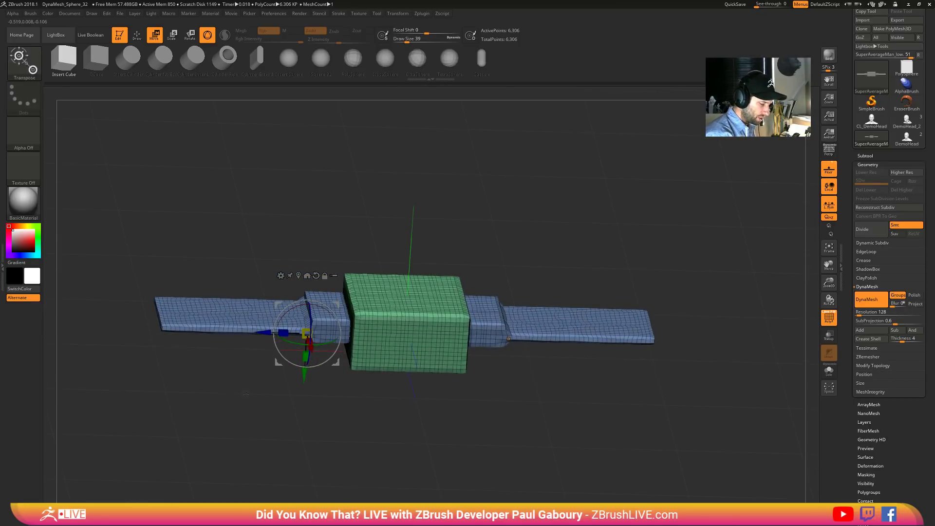
{"action": "key", "text": "ctrl+z"}
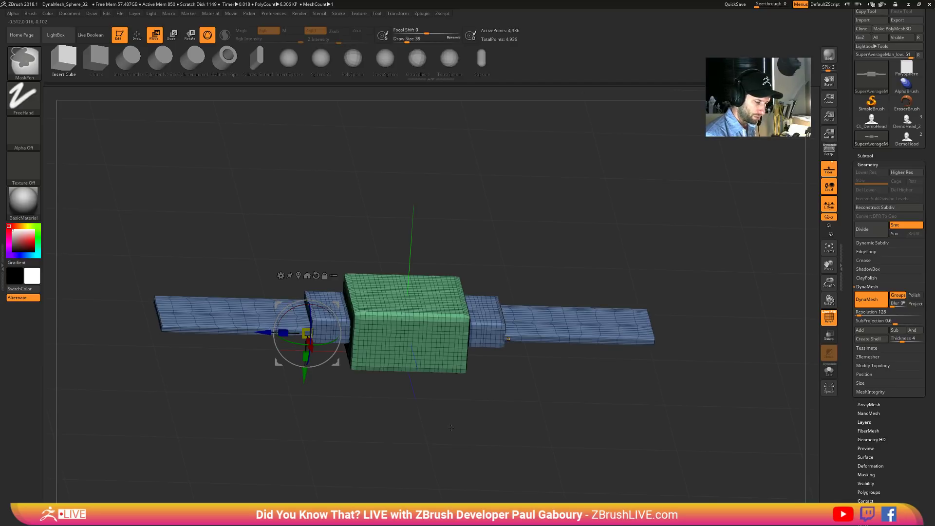
{"action": "left_click_drag", "start_coordinate": [448, 429], "coordinate": [459, 432], "text": "alt"}
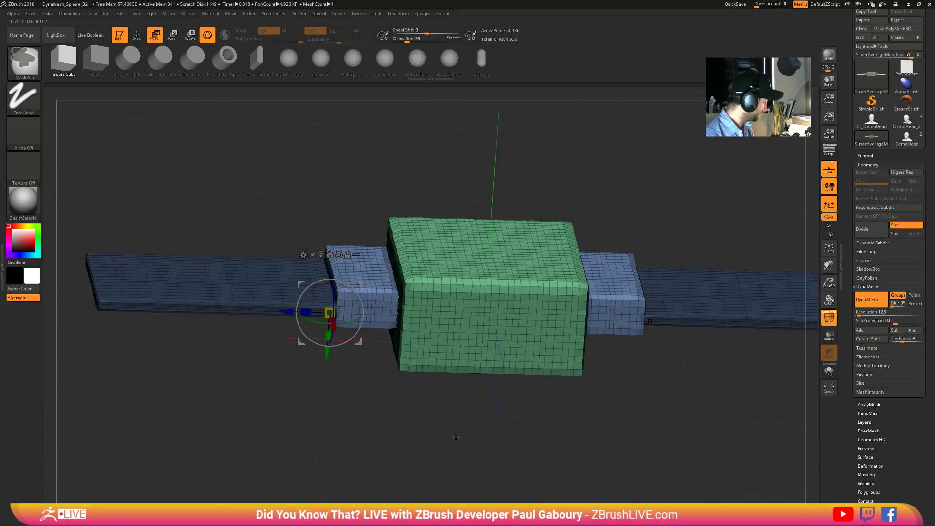
{"action": "mouse_move", "coordinate": [456, 437]}
{"action": "left_mouse_down", "text": "alt"}
{"action": "mouse_move", "coordinate": [485, 452]}
{"action": "mouse_move", "coordinate": [430, 460]}
{"action": "mouse_move", "coordinate": [446, 434]}
{"action": "left_mouse_up", "text": "alt"}
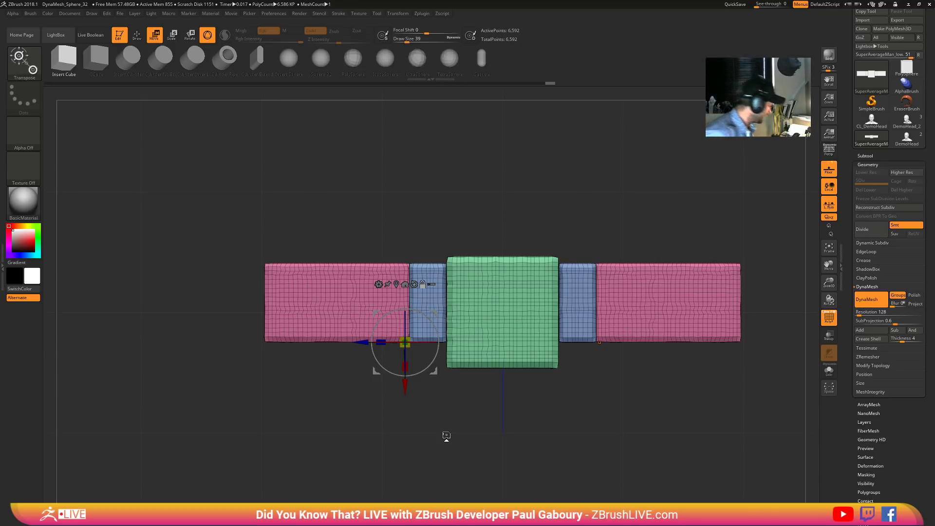
- Widen the pink wings, clip their outer corners into angled points with ClipCurve, and re-DynaMesh the model
{"action": "left_click", "coordinate": [343, 339], "text": "ctrl"}
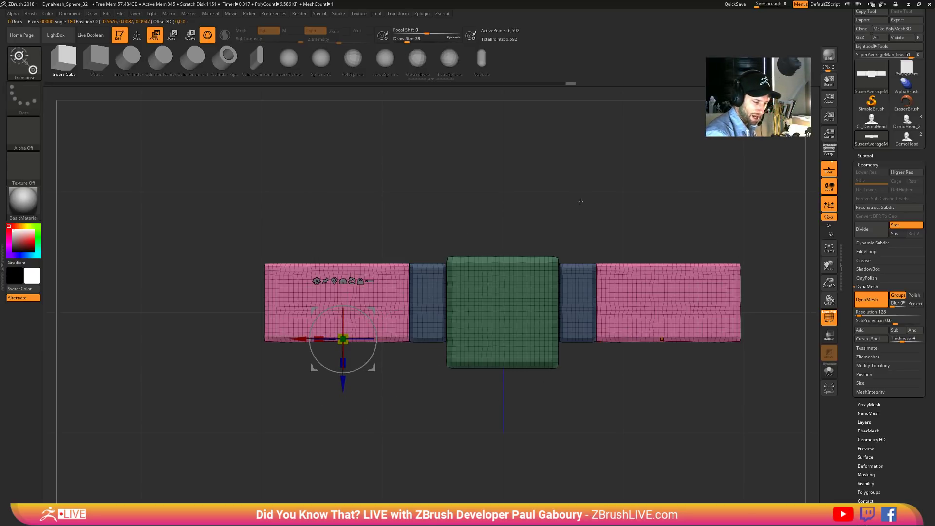
{"action": "left_click_drag", "start_coordinate": [342, 363], "coordinate": [347, 397]}
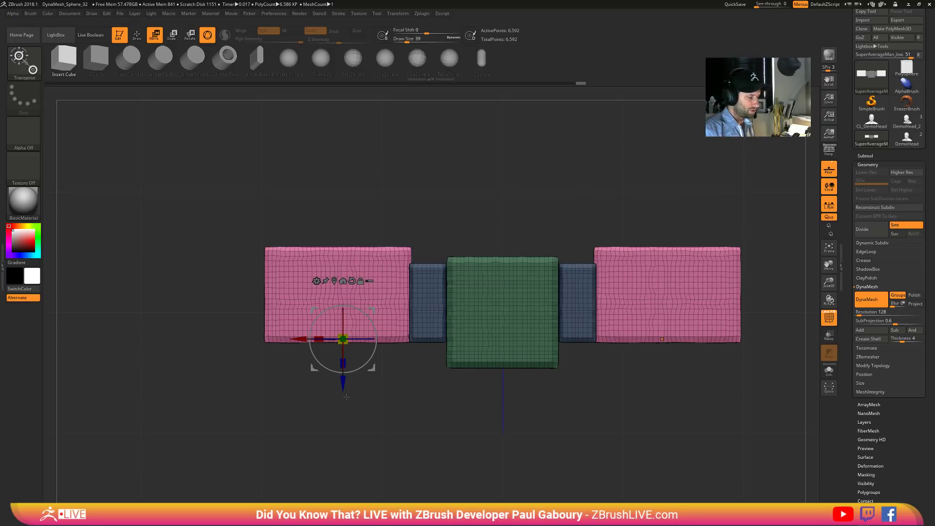
{"action": "key", "text": "q"}
{"action": "left_click", "coordinate": [32, 68], "text": "ctrl+shift"}
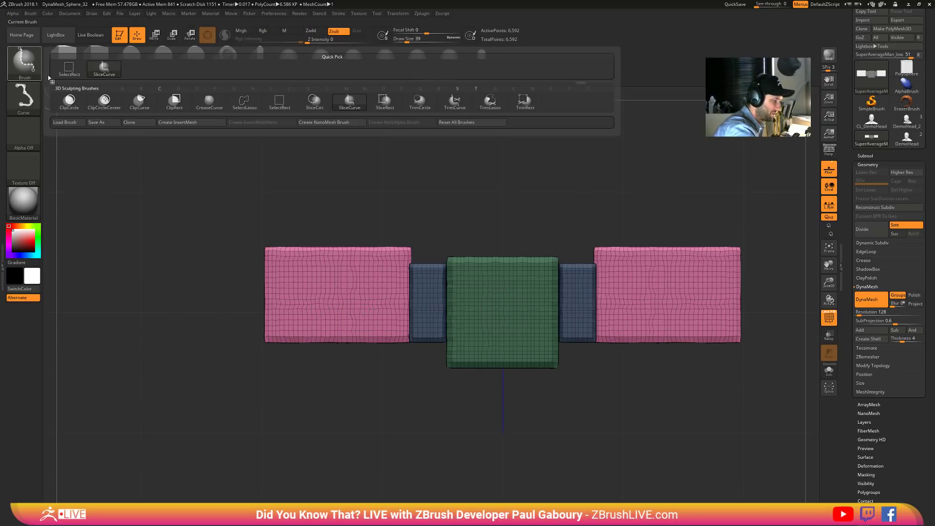
{"action": "left_click", "coordinate": [140, 102], "text": "ctrl+shift"}
{"action": "left_click_drag", "start_coordinate": [523, 388], "coordinate": [224, 271], "text": "ctrl+shift"}
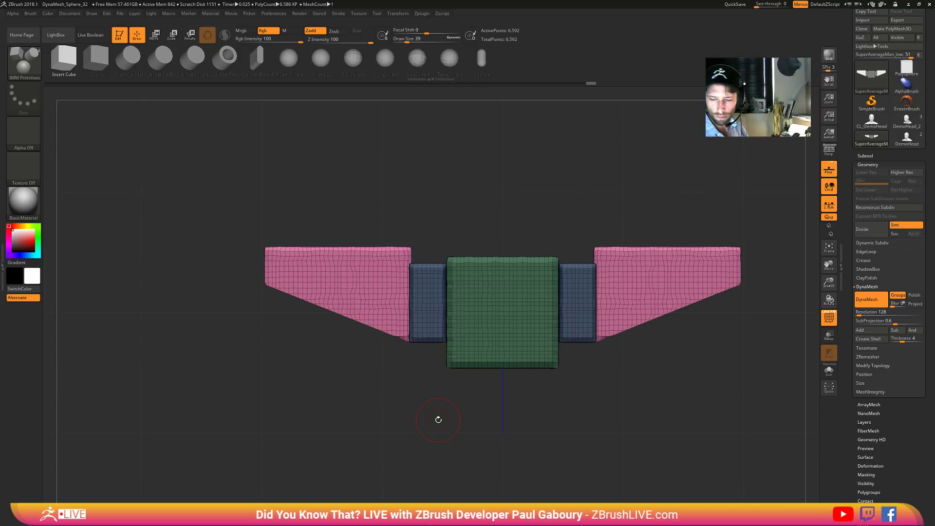
{"action": "mouse_move", "coordinate": [242, 298]}
{"action": "left_mouse_down", "text": "ctrl+shift"}
{"action": "mouse_move", "coordinate": [312, 230]}
{"action": "mouse_move", "coordinate": [318, 236]}
{"action": "left_mouse_up", "text": "ctrl+shift"}
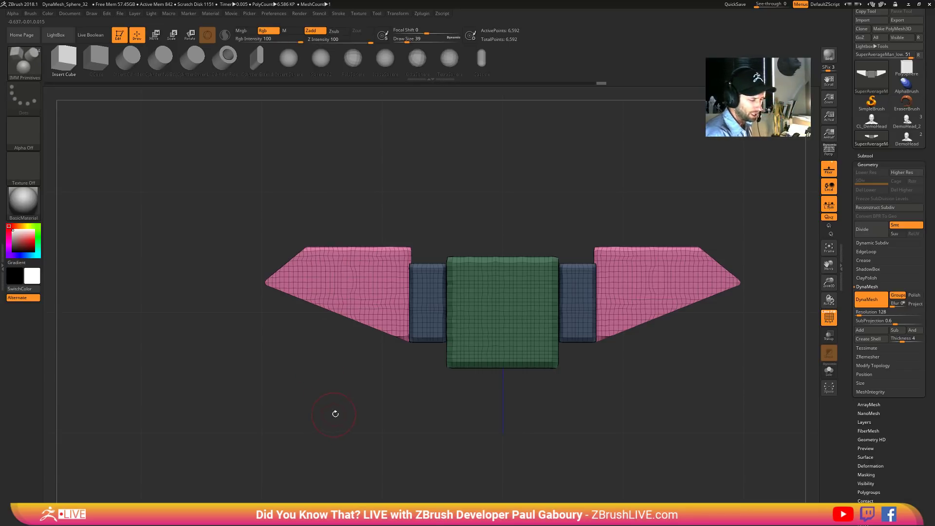
{"action": "left_click_drag", "start_coordinate": [352, 397], "coordinate": [389, 433], "text": "ctrl"}
- Mask everything except the pink wings, stretch both farther outward lengthwise, and re-DynaMesh the model
{"action": "left_click_drag", "start_coordinate": [459, 443], "coordinate": [498, 432]}
{"action": "key", "text": "f"}
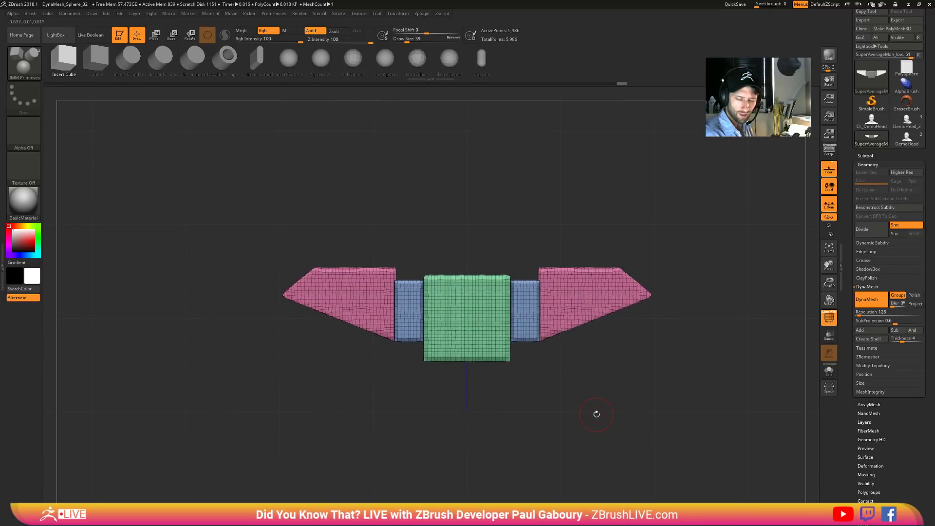
{"action": "key", "text": "w"}
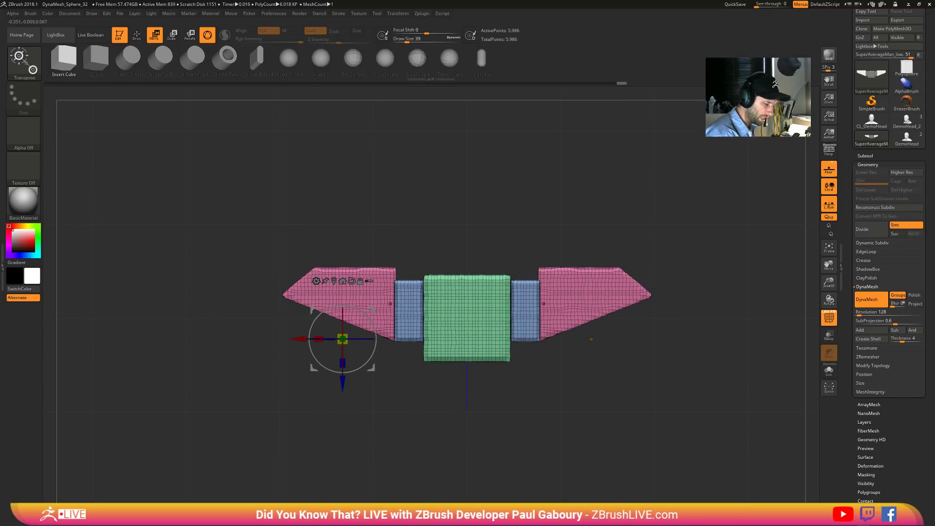
{"action": "left_click", "coordinate": [390, 305], "text": "ctrl"}
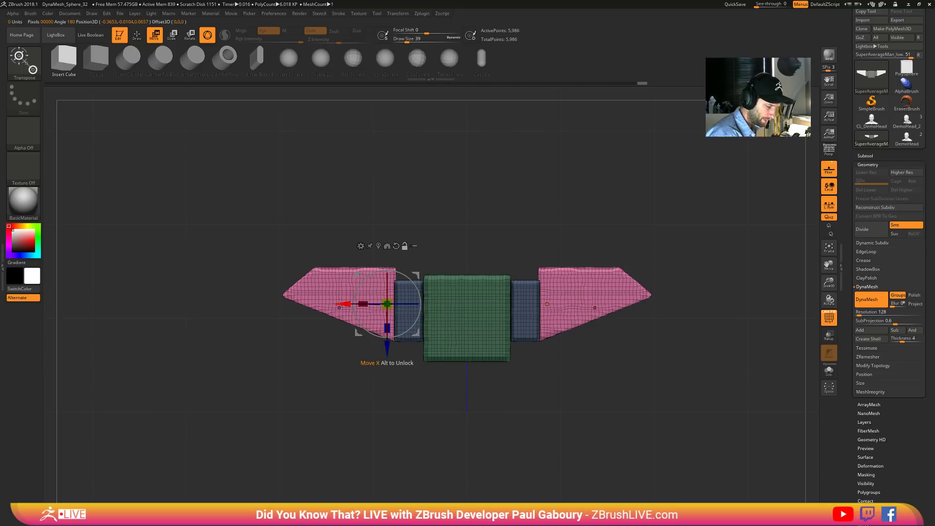
{"action": "mouse_move", "coordinate": [343, 305]}
{"action": "left_mouse_down", "text": "alt"}
{"action": "mouse_move", "coordinate": [390, 311]}
{"action": "mouse_move", "coordinate": [287, 322]}
{"action": "left_mouse_up", "text": "alt"}
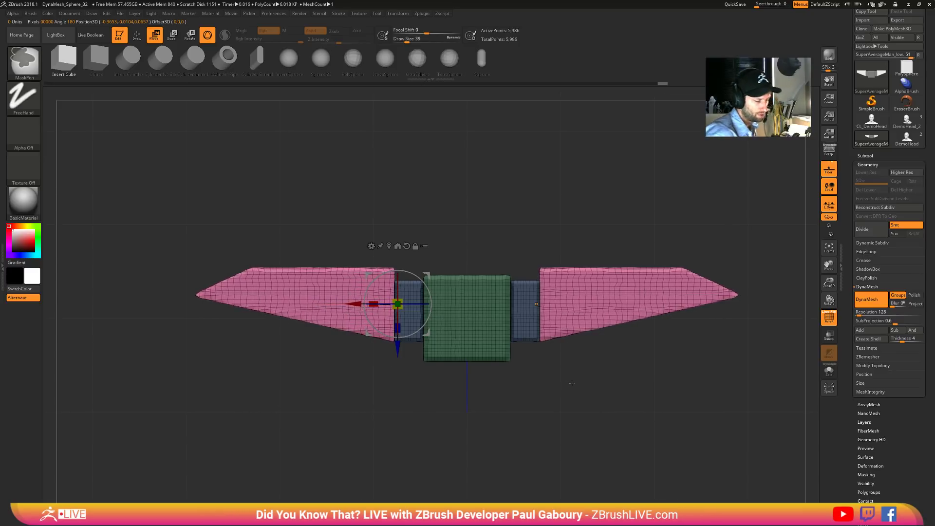
{"action": "left_click_drag", "start_coordinate": [580, 404], "coordinate": [609, 438], "text": "ctrl"}
{"action": "mouse_move", "coordinate": [621, 397]}
{"action": "left_mouse_down", "text": "ctrl"}
{"action": "mouse_move", "coordinate": [560, 472]}
{"action": "mouse_move", "coordinate": [577, 402]}
{"action": "mouse_move", "coordinate": [566, 426]}
{"action": "mouse_move", "coordinate": [559, 396]}
{"action": "left_mouse_up", "text": "ctrl"}
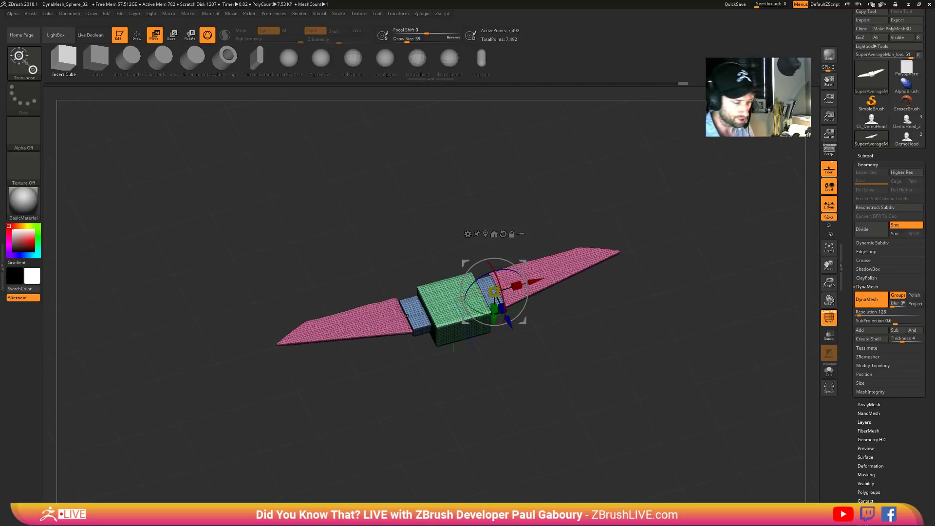
- Mask everything except the green central block and duplicate it upward as a second block stacked on the body
{"action": "left_click_drag", "start_coordinate": [574, 370], "coordinate": [586, 352]}
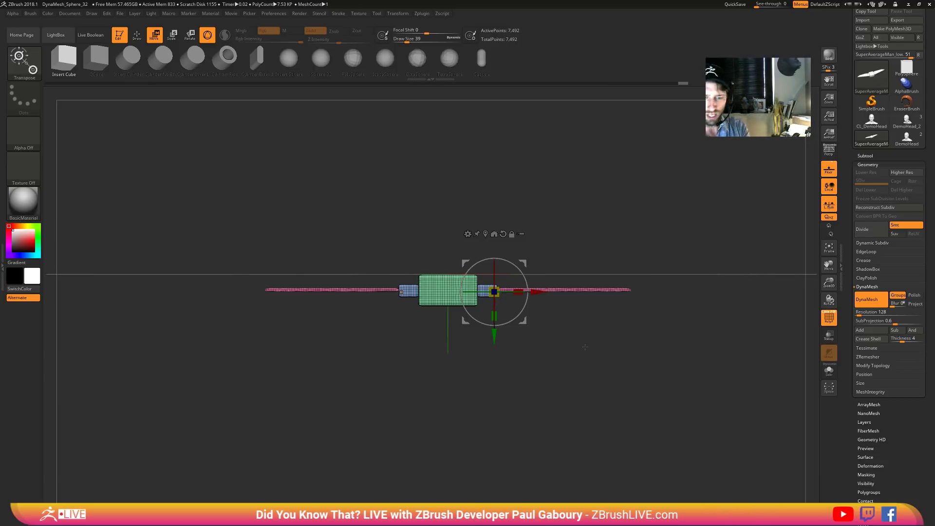
{"action": "left_click_drag", "start_coordinate": [585, 346], "coordinate": [517, 385]}
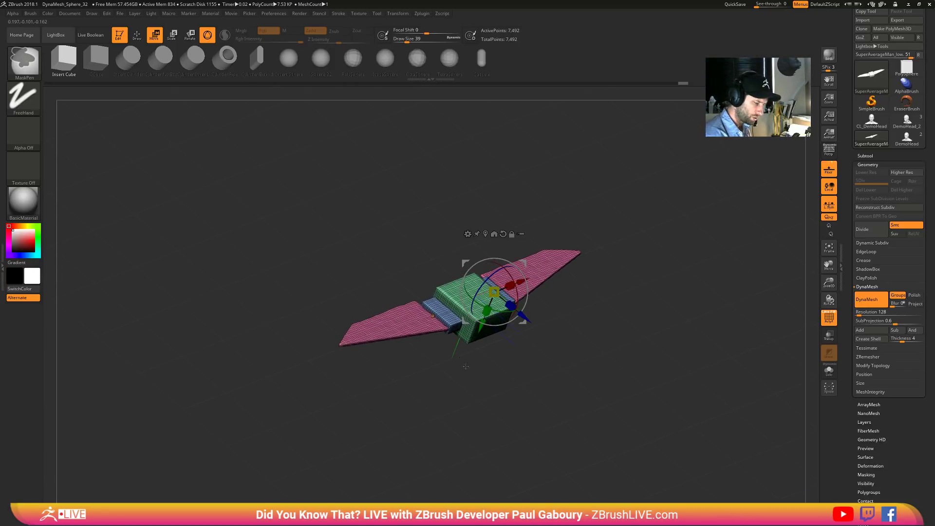
{"action": "right_click_drag", "start_coordinate": [507, 378], "coordinate": [552, 400], "text": "ctrl"}
{"action": "left_click", "coordinate": [449, 361], "text": "ctrl"}
{"action": "mouse_move", "coordinate": [552, 400]}
{"action": "left_mouse_down"}
{"action": "mouse_move", "coordinate": [523, 411]}
{"action": "mouse_move", "coordinate": [530, 390]}
{"action": "left_mouse_up"}
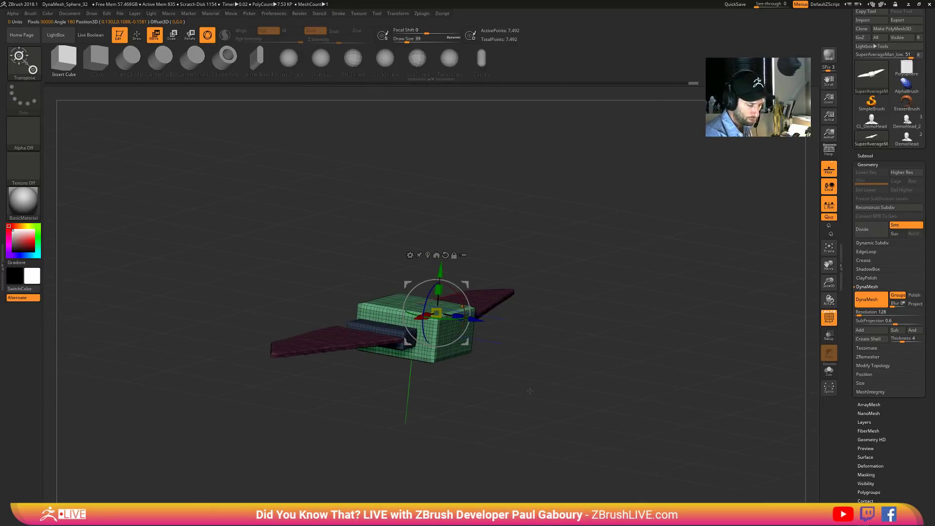
{"action": "key", "text": "ctrl"}
{"action": "left_click_drag", "start_coordinate": [440, 269], "coordinate": [445, 219], "text": "ctrl"}
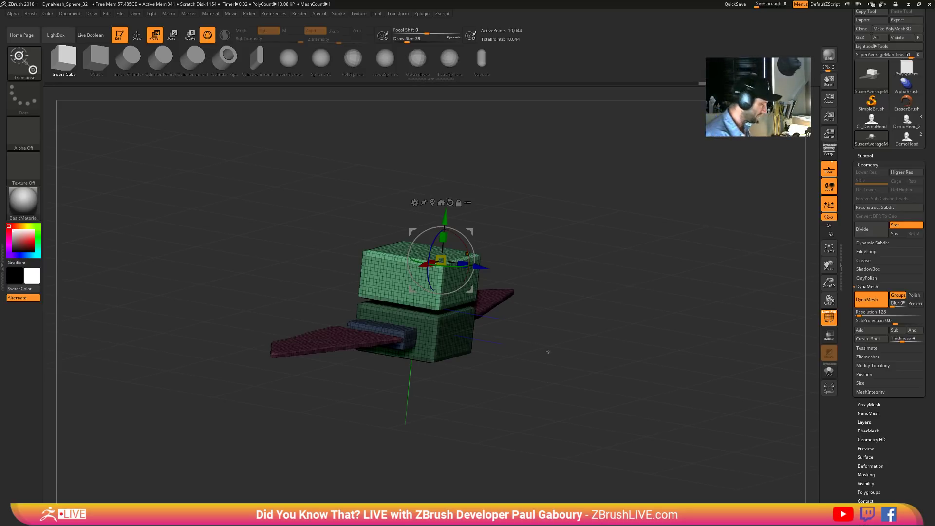
- Widen and lengthen the duplicated green block so it overhangs the original central block
{"action": "left_click_drag", "start_coordinate": [552, 374], "coordinate": [426, 236]}
{"action": "left_click_drag", "start_coordinate": [467, 273], "coordinate": [648, 423], "text": "shift"}
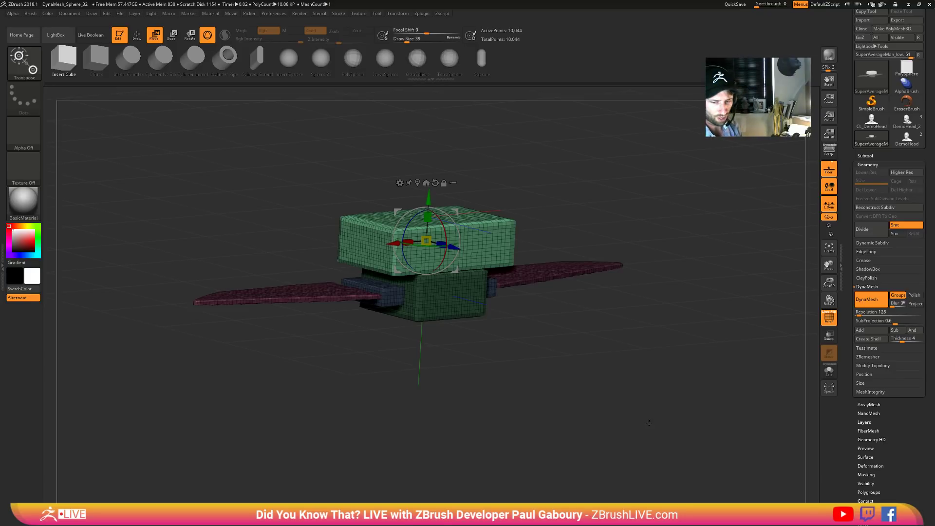
{"action": "left_click_drag", "start_coordinate": [649, 421], "coordinate": [507, 273]}
{"action": "left_click_drag", "start_coordinate": [477, 241], "coordinate": [500, 242]}
{"action": "mouse_move", "coordinate": [550, 258]}
{"action": "left_mouse_down"}
{"action": "mouse_move", "coordinate": [561, 341]}
{"action": "mouse_move", "coordinate": [606, 345]}
{"action": "mouse_move", "coordinate": [516, 206]}
{"action": "left_mouse_up"}
{"action": "left_click_drag", "start_coordinate": [521, 268], "coordinate": [517, 339], "text": "alt"}
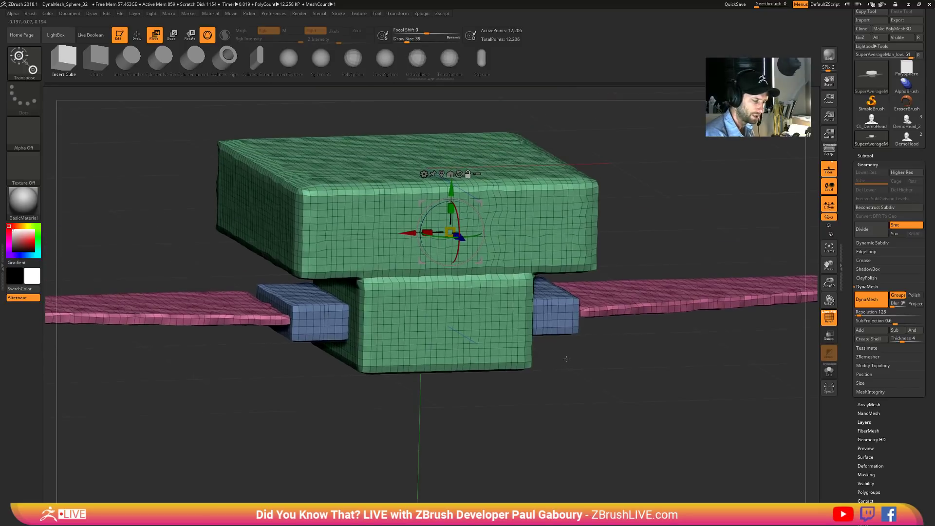
- Undo the last re-DynaMesh, give the duplicated block its own polygroup, and re-DynaMesh with the groups kept separate
{"action": "left_click", "coordinate": [534, 363], "text": "ctrl"}
{"action": "left_click", "coordinate": [531, 246], "text": "ctrl"}
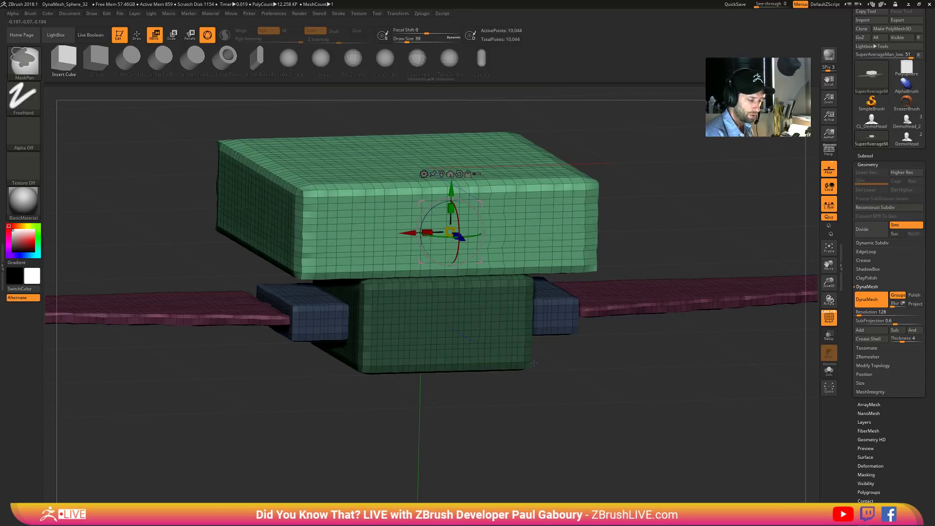
{"action": "left_click", "coordinate": [600, 413], "text": "ctrl"}
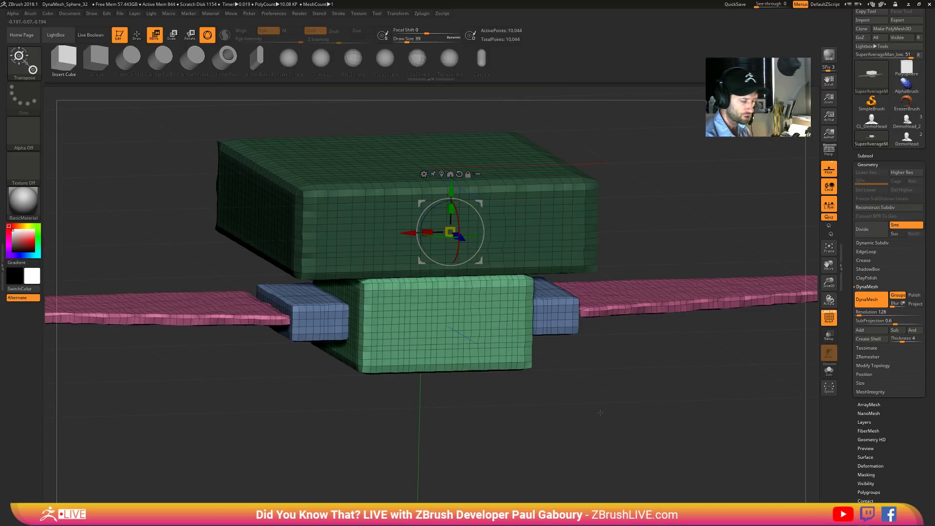
{"action": "key", "text": "ctrl+w"}
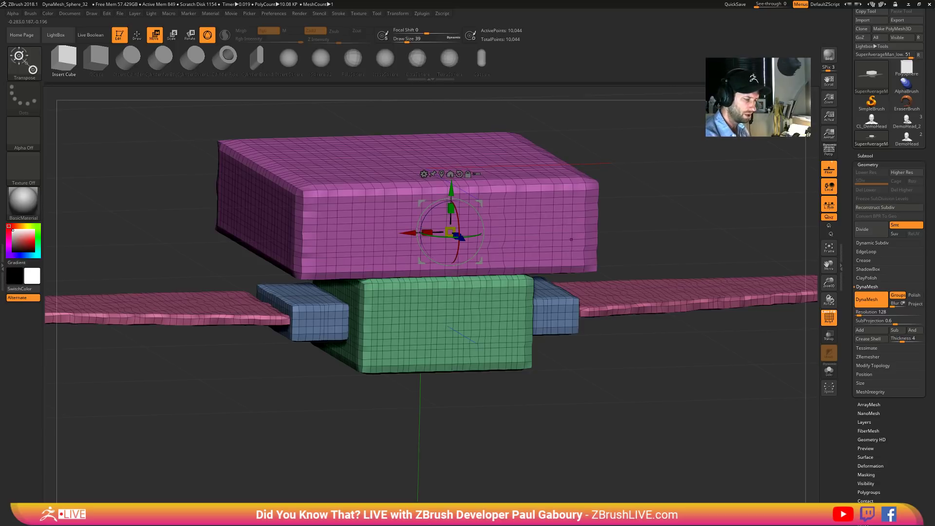
{"action": "right_click_drag", "start_coordinate": [612, 379], "coordinate": [584, 336], "text": "ctrl"}
{"action": "left_click_drag", "start_coordinate": [562, 375], "coordinate": [594, 442], "text": "ctrl"}
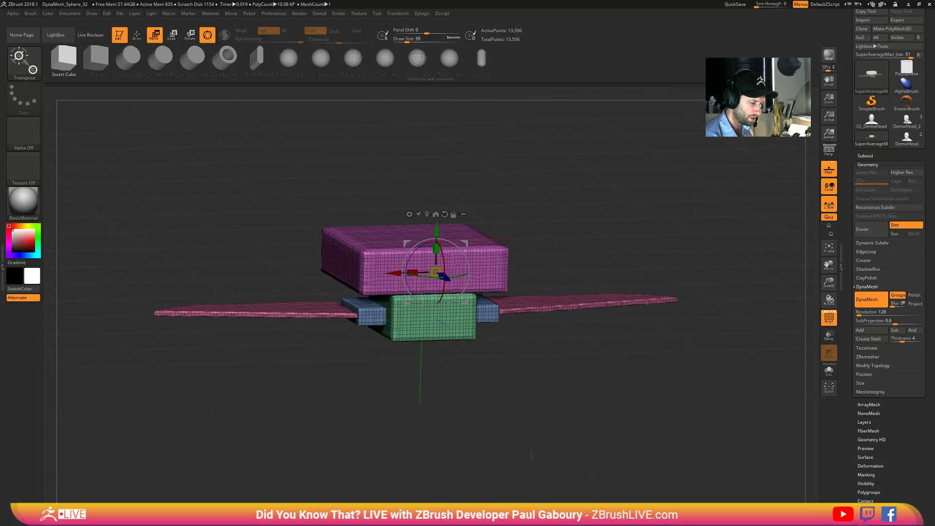
- Mask everything except the large purple block and move it to the opposite side of the green central block
{"action": "right_click_drag", "start_coordinate": [529, 453], "coordinate": [661, 399]}
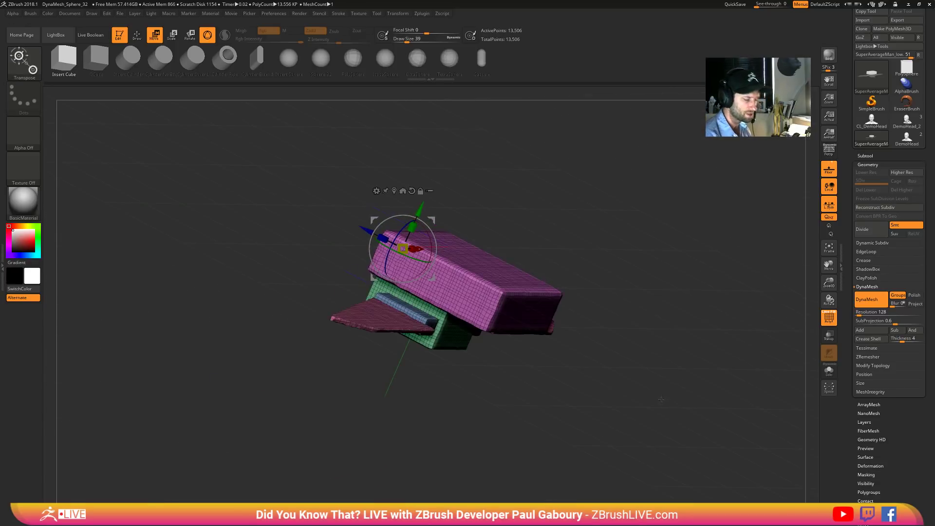
{"action": "right_click_drag", "start_coordinate": [559, 389], "coordinate": [314, 381]}
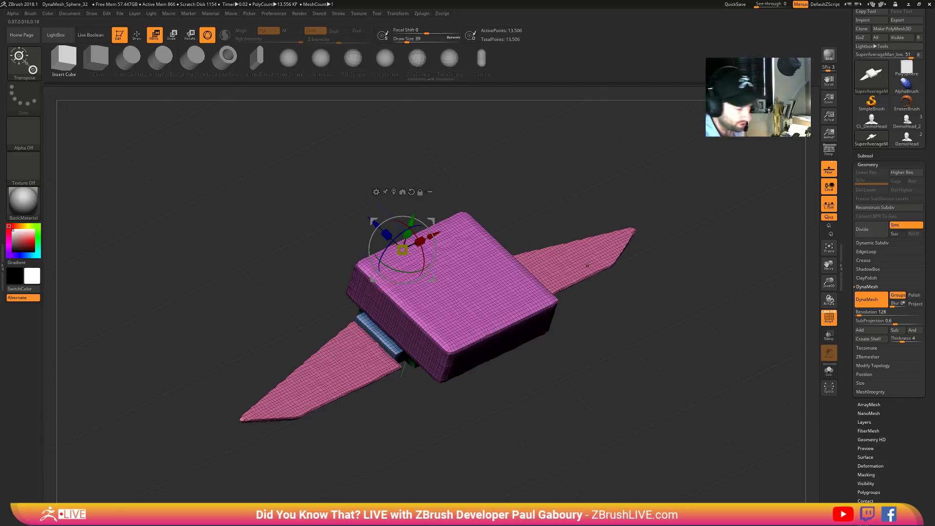
{"action": "mouse_move", "coordinate": [626, 393]}
{"action": "left_mouse_down"}
{"action": "mouse_move", "coordinate": [592, 389]}
{"action": "mouse_move", "coordinate": [621, 389]}
{"action": "mouse_move", "coordinate": [591, 406]}
{"action": "mouse_move", "coordinate": [487, 372]}
{"action": "left_mouse_up"}
{"action": "key", "text": "q"}
{"action": "left_click_drag", "start_coordinate": [562, 453], "coordinate": [515, 390]}
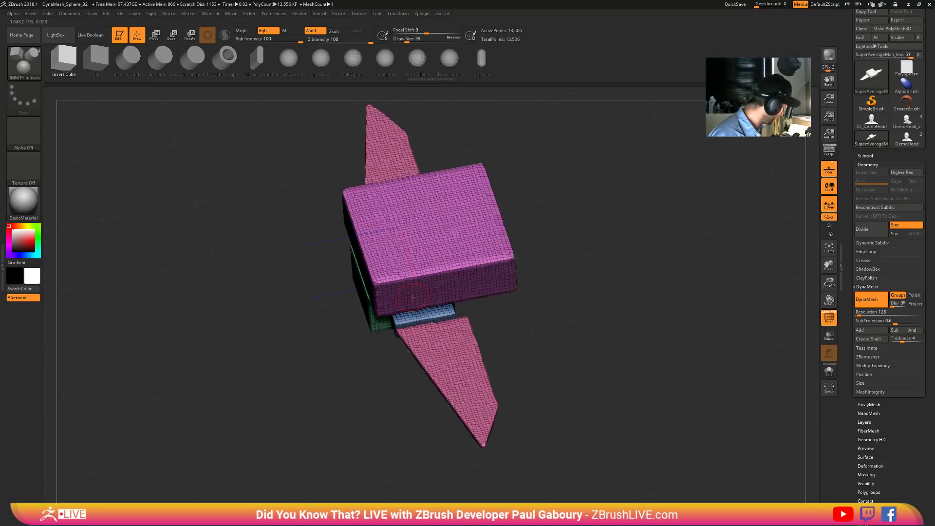
{"action": "key", "text": "w"}
{"action": "right_click_drag", "start_coordinate": [412, 297], "coordinate": [427, 314], "text": "shift"}
{"action": "left_click_drag", "start_coordinate": [540, 414], "coordinate": [521, 286]}
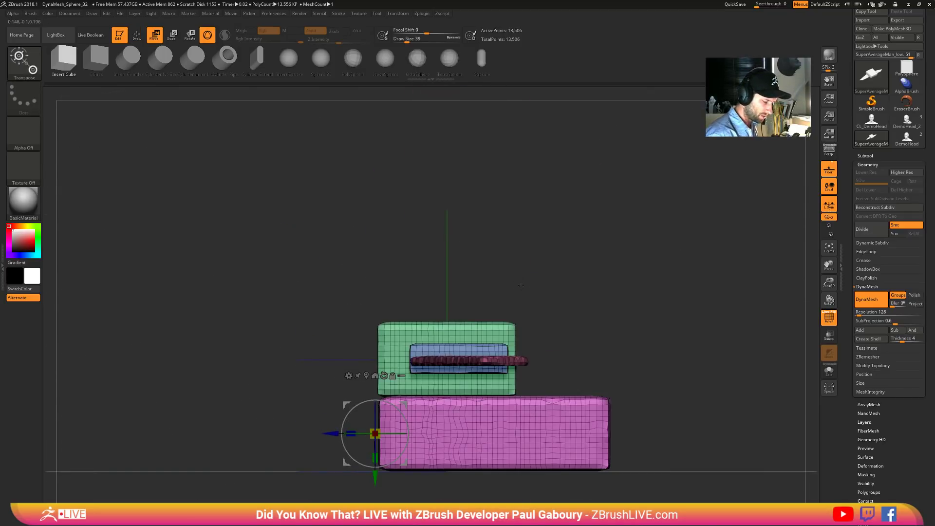
{"action": "right_click_drag", "start_coordinate": [521, 401], "coordinate": [544, 348], "text": "alt"}
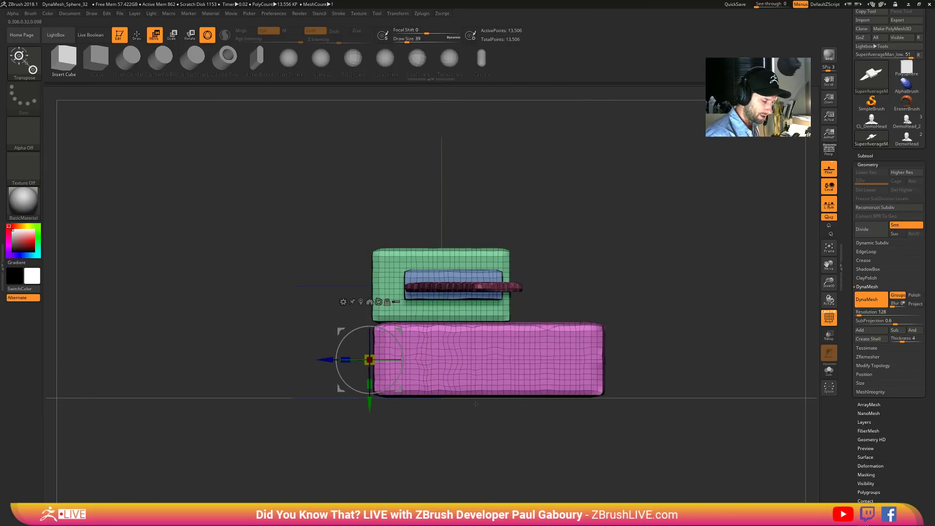
{"action": "left_click", "coordinate": [480, 372]}
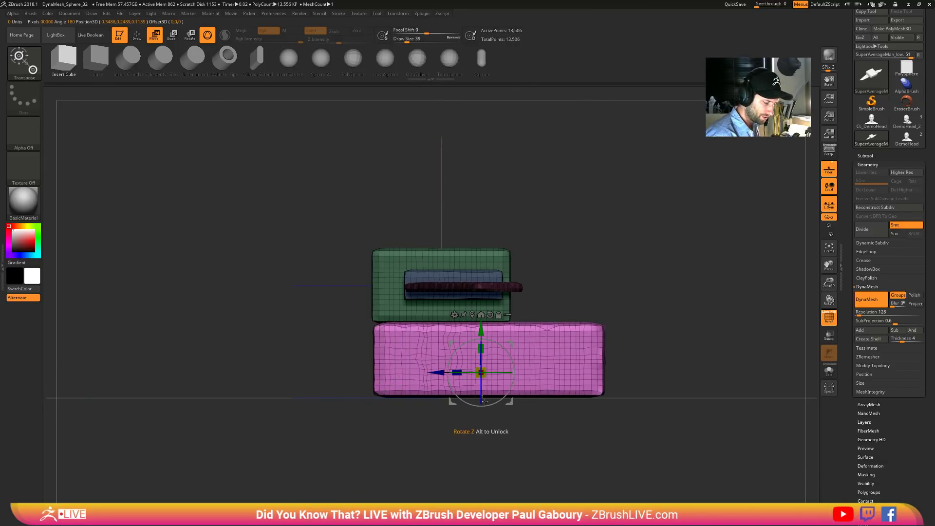
{"action": "left_click_drag", "start_coordinate": [487, 329], "coordinate": [487, 178]}
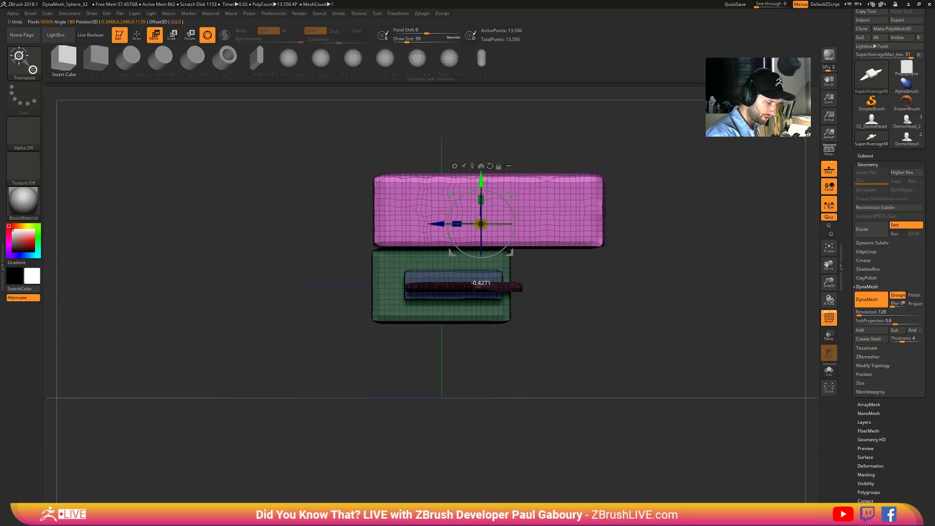
- Insert a cube on the side face of the large purple block, near one end
{"action": "right_click_drag", "start_coordinate": [536, 377], "coordinate": [456, 425]}
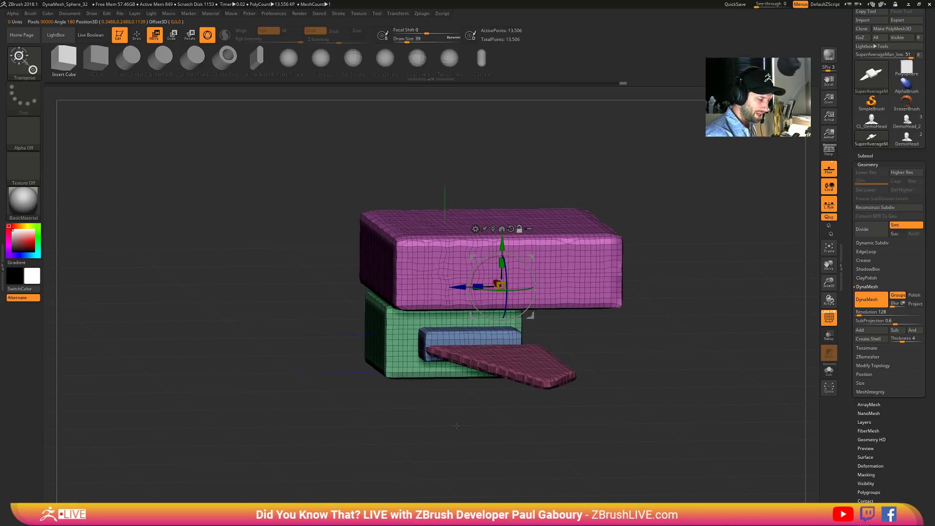
{"action": "left_click_drag", "start_coordinate": [593, 351], "coordinate": [586, 349], "text": "shift"}
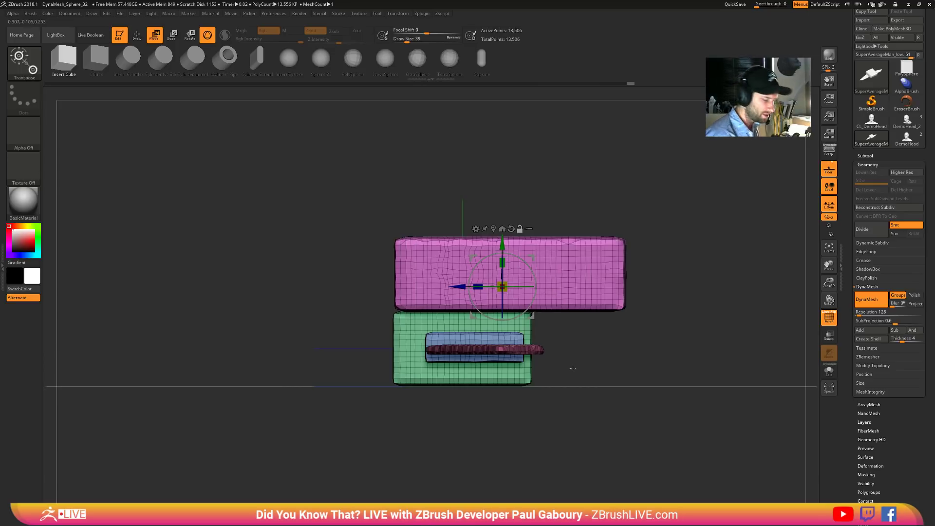
{"action": "key", "text": "q"}
{"action": "left_click_drag", "start_coordinate": [447, 278], "coordinate": [447, 303]}
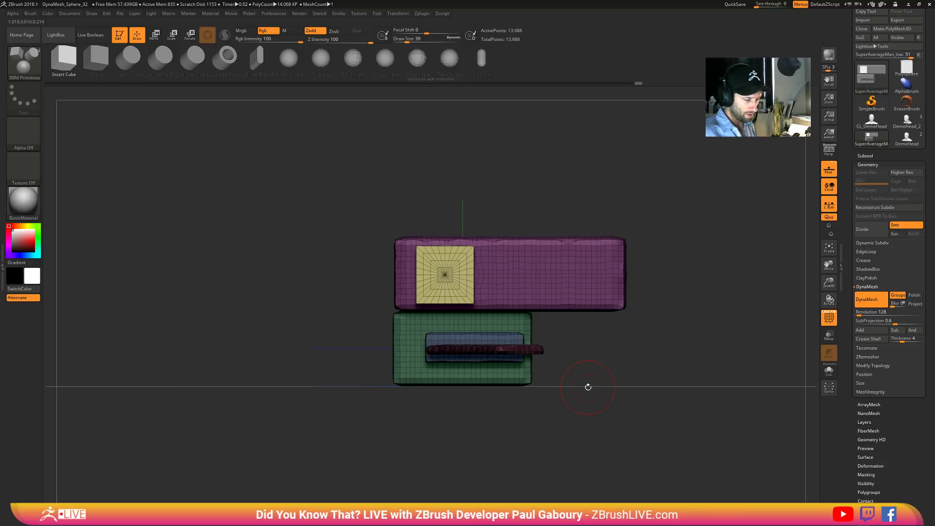
- Mirror the unmasked yellow cube to the opposite side of the purple block with the Mirror deformation
{"action": "left_click_drag", "start_coordinate": [599, 369], "coordinate": [643, 386]}
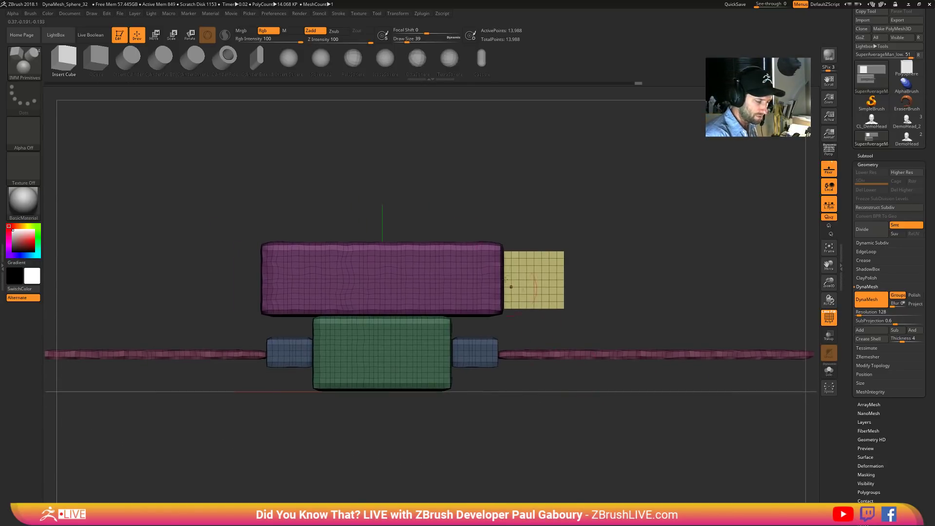
{"action": "mouse_move", "coordinate": [628, 292]}
{"action": "left_mouse_down", "text": "ctrl"}
{"action": "mouse_move", "coordinate": [662, 309]}
{"action": "mouse_move", "coordinate": [519, 297]}
{"action": "left_mouse_up", "text": "ctrl"}
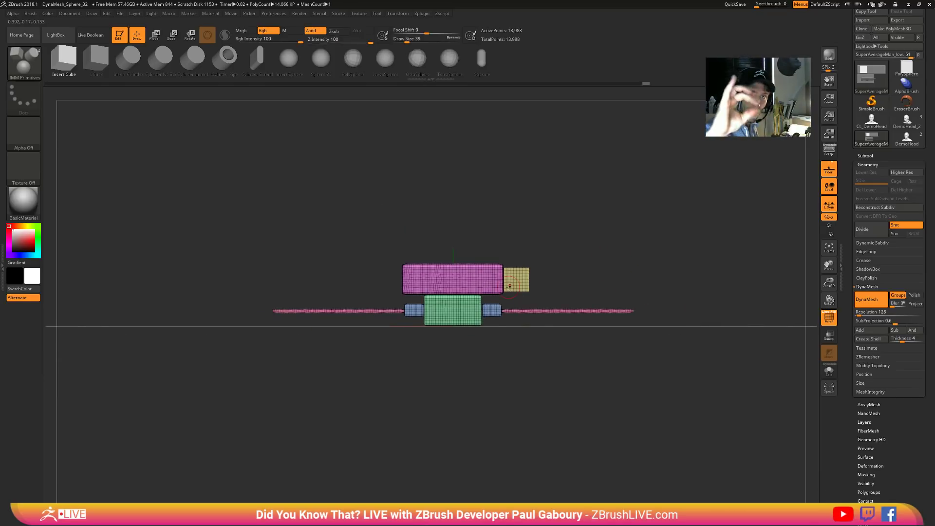
{"action": "left_click", "coordinate": [536, 376], "text": "ctrl"}
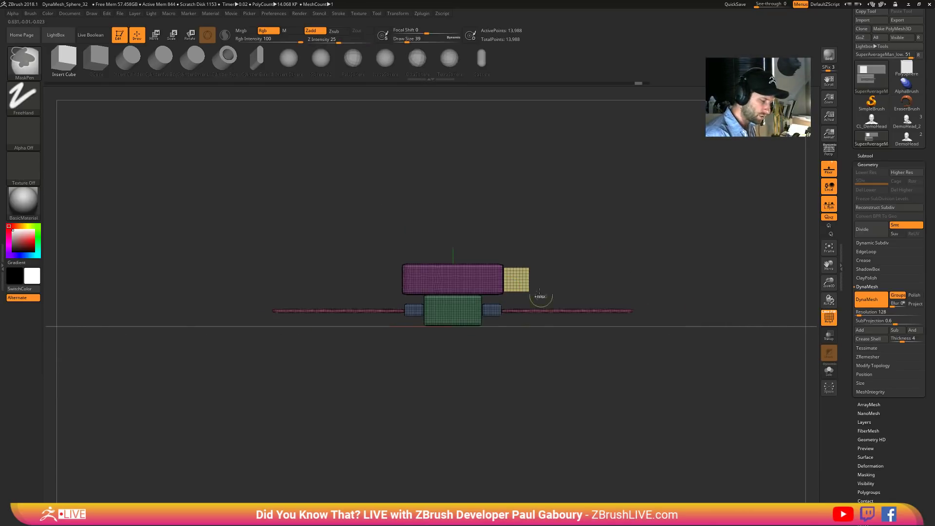
{"action": "left_click_drag", "start_coordinate": [534, 392], "coordinate": [549, 400], "text": "alt"}
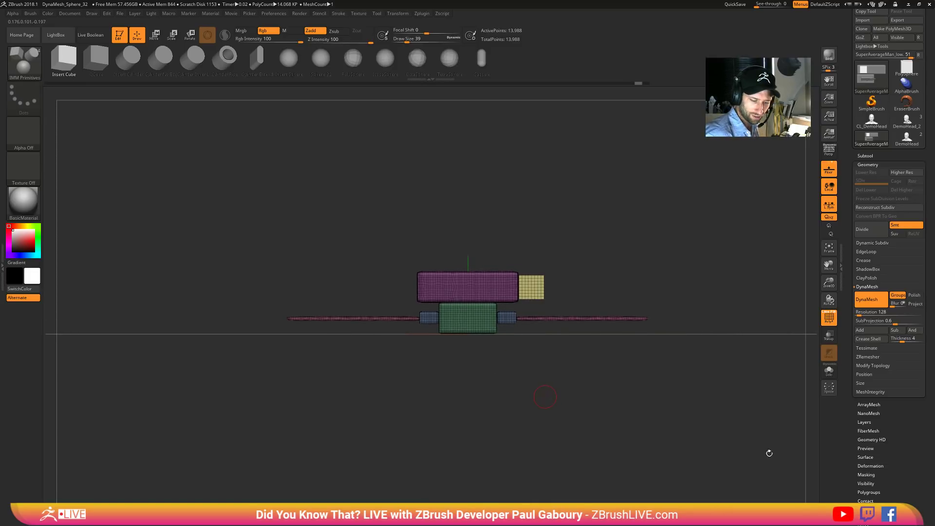
{"action": "left_click_drag", "start_coordinate": [894, 465], "coordinate": [894, 441]}
{"action": "left_click", "coordinate": [894, 442]}
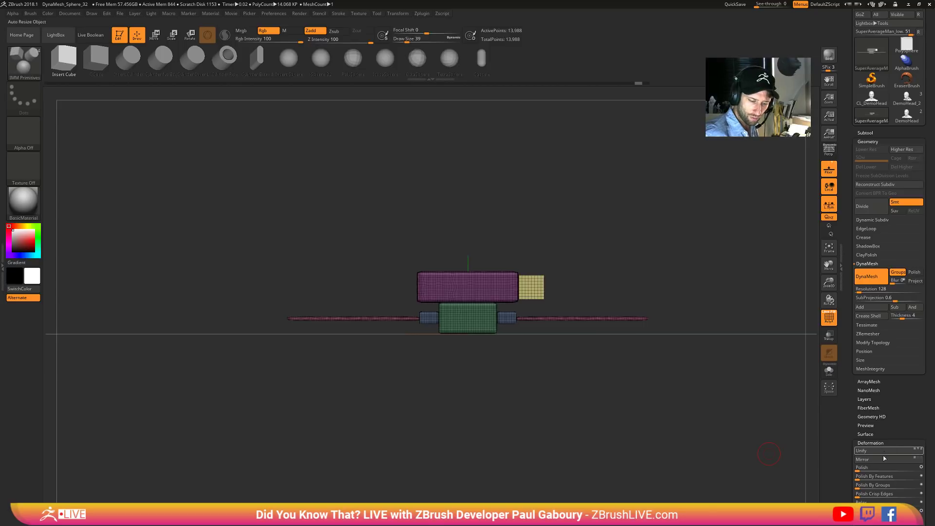
{"action": "left_click", "coordinate": [884, 459]}
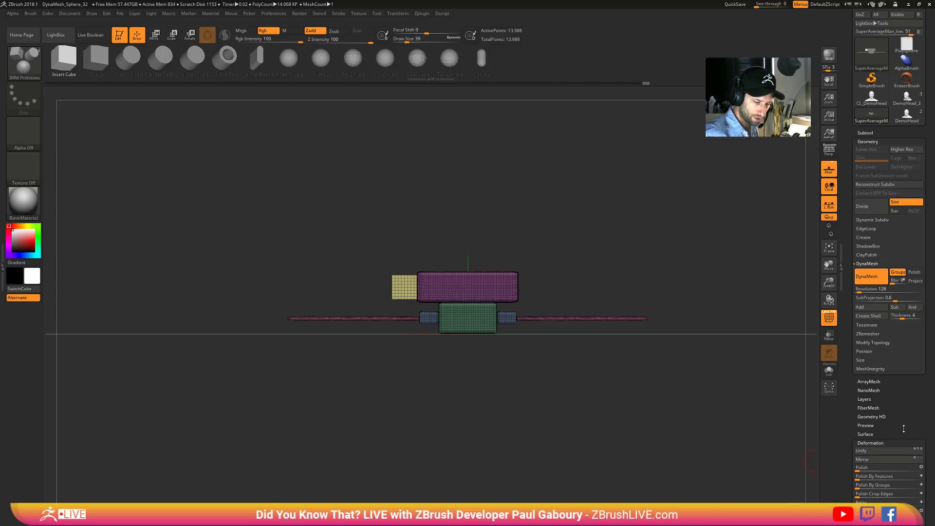
- Apply Mirror And Weld so a yellow cube sits on both sides of the purple block, and clear the mask
{"action": "left_click_drag", "start_coordinate": [904, 430], "coordinate": [900, 405]}
{"action": "left_click", "coordinate": [878, 317]}
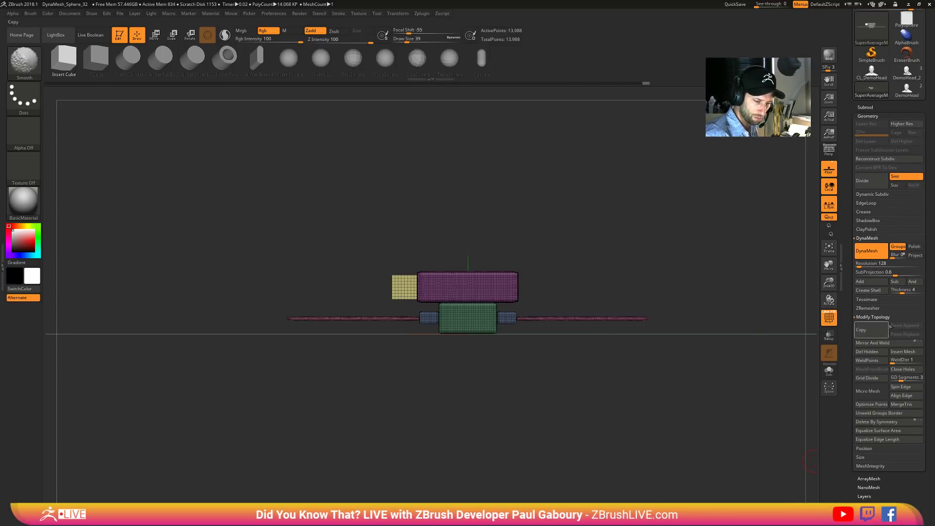
{"action": "left_click", "coordinate": [873, 343]}
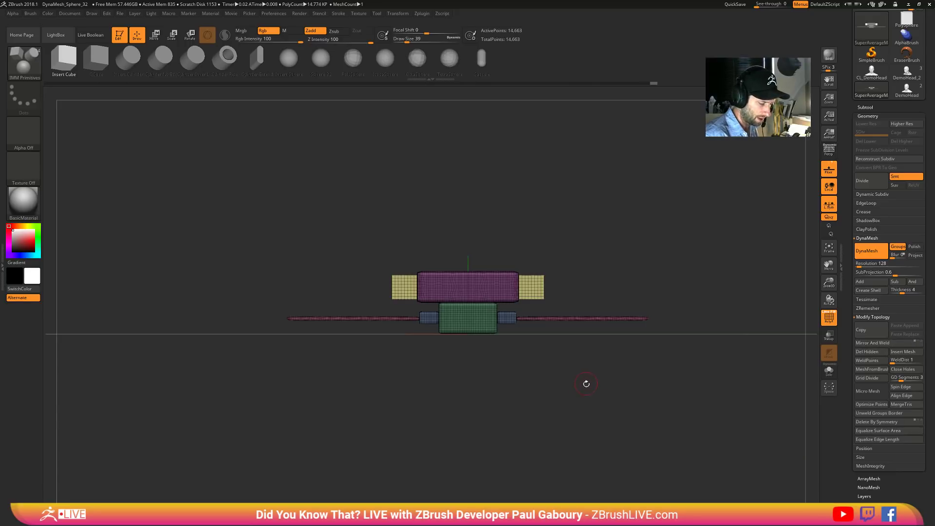
{"action": "mouse_move", "coordinate": [586, 382]}
{"action": "left_mouse_down"}
{"action": "mouse_move", "coordinate": [572, 409]}
{"action": "mouse_move", "coordinate": [581, 379]}
{"action": "left_mouse_up"}
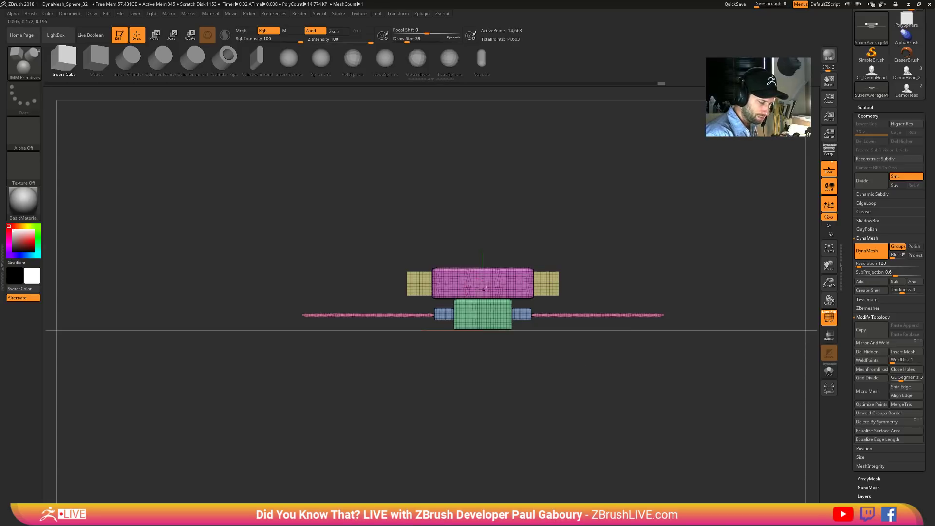
- Isolate the purple block with its two yellow cubes and scale them down vertically into a thinner slab
{"action": "mouse_move", "coordinate": [382, 237]}
{"action": "left_mouse_down", "text": "ctrl+shift"}
{"action": "mouse_move", "coordinate": [498, 282]}
{"action": "mouse_move", "coordinate": [569, 295]}
{"action": "mouse_move", "coordinate": [582, 282]}
{"action": "left_mouse_up", "text": "ctrl+shift"}
{"action": "mouse_move", "coordinate": [605, 388]}
{"action": "left_mouse_down"}
{"action": "mouse_move", "coordinate": [619, 401]}
{"action": "mouse_move", "coordinate": [605, 418]}
{"action": "mouse_move", "coordinate": [587, 416]}
{"action": "mouse_move", "coordinate": [606, 398]}
{"action": "left_mouse_up"}
{"action": "key", "text": "ctrl+shift"}
{"action": "key", "text": "ctrl+shift+a"}
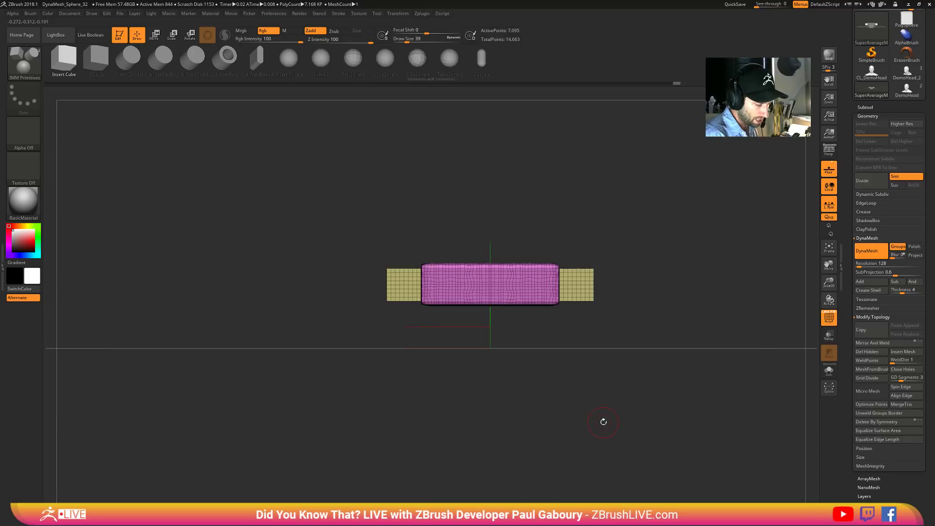
{"action": "key", "text": "w"}
{"action": "mouse_move", "coordinate": [559, 260]}
{"action": "left_mouse_down"}
{"action": "mouse_move", "coordinate": [562, 276]}
{"action": "mouse_move", "coordinate": [560, 261]}
{"action": "left_mouse_up"}
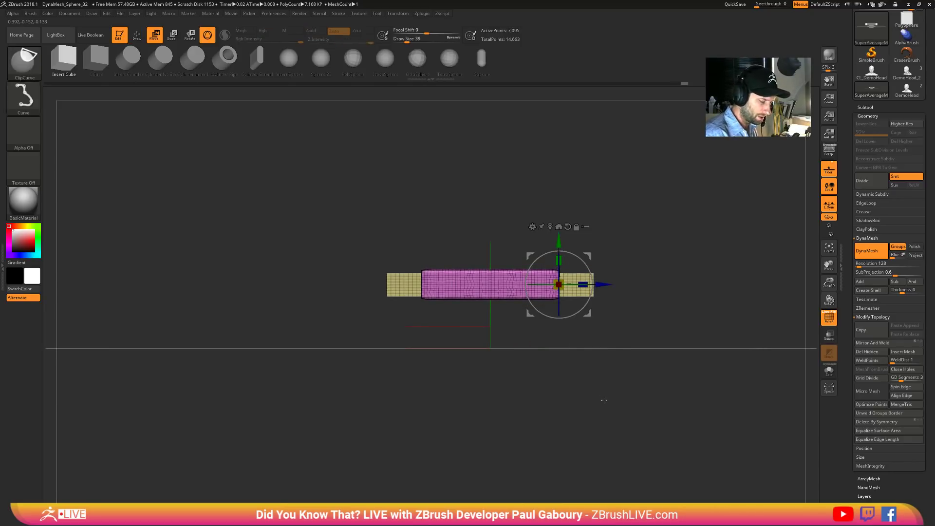
- Show the whole model, mask everything except the purple slab and its cubes, and lower them onto the green block
{"action": "left_click", "coordinate": [603, 397], "text": "ctrl+shift"}
{"action": "left_click_drag", "start_coordinate": [603, 397], "coordinate": [568, 411]}
{"action": "key", "text": "ctrl"}
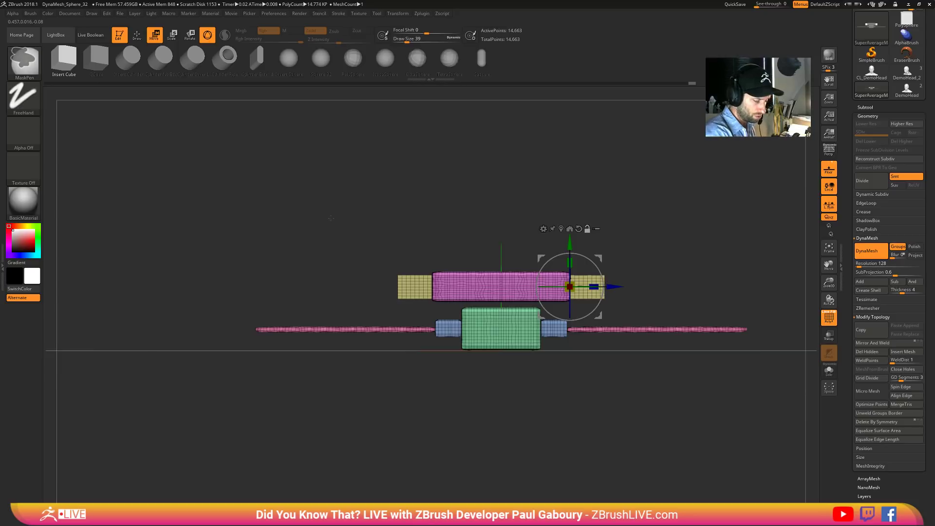
{"action": "left_click_drag", "start_coordinate": [364, 324], "coordinate": [764, 365], "text": "ctrl+alt+shift"}
{"action": "left_click", "coordinate": [591, 415], "text": "ctrl"}
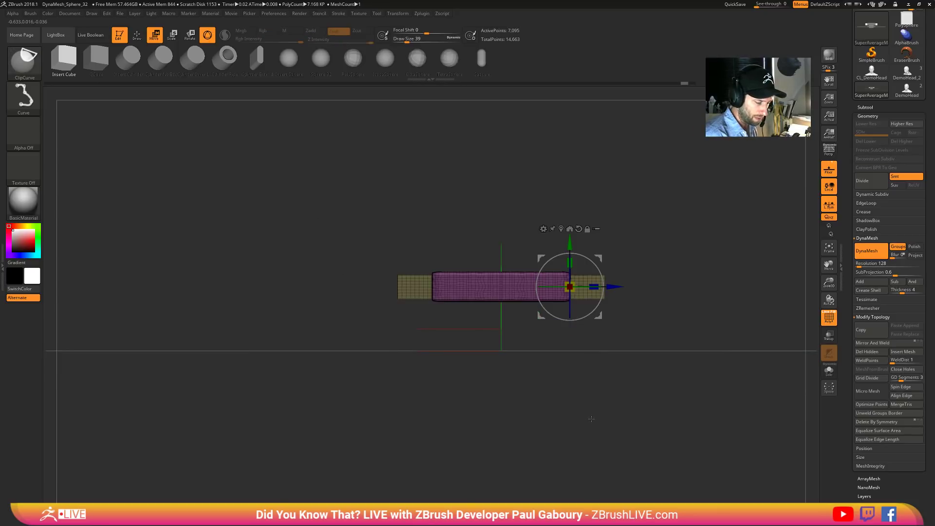
{"action": "left_click", "coordinate": [591, 415], "text": "ctrl+shift"}
{"action": "left_click", "coordinate": [591, 416], "text": "ctrl"}
{"action": "left_click_drag", "start_coordinate": [569, 241], "coordinate": [569, 248]}
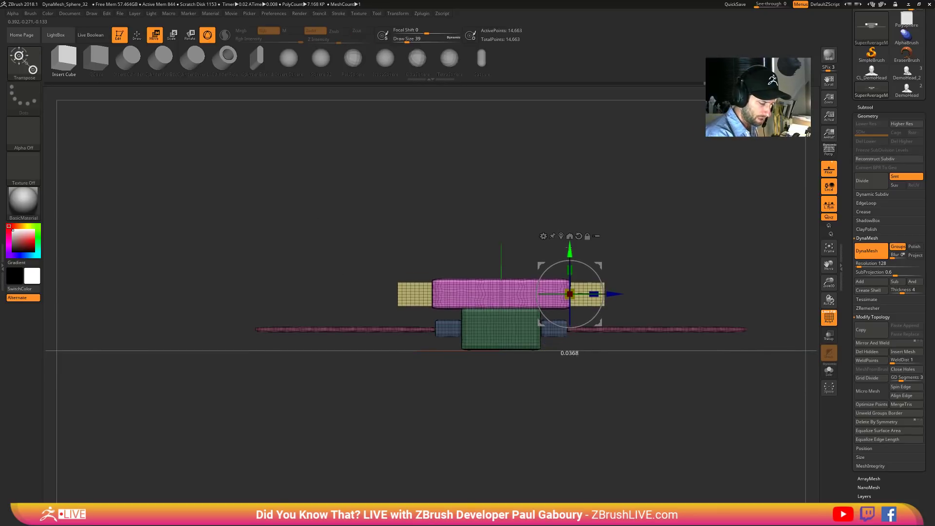
- Re-DynaMesh the model, mask everything except the two yellow cubes, and scale the cubes thinner vertically
{"action": "left_click_drag", "start_coordinate": [587, 380], "coordinate": [583, 410]}
{"action": "left_click_drag", "start_coordinate": [583, 409], "coordinate": [477, 351], "text": "ctrl"}
{"action": "left_click", "coordinate": [410, 294], "text": "ctrl"}
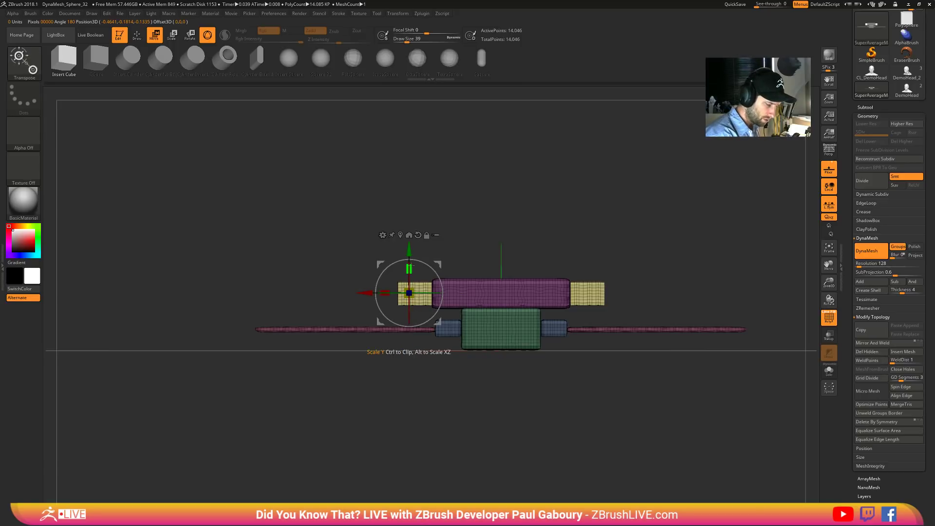
{"action": "left_click_drag", "start_coordinate": [409, 267], "coordinate": [410, 275]}
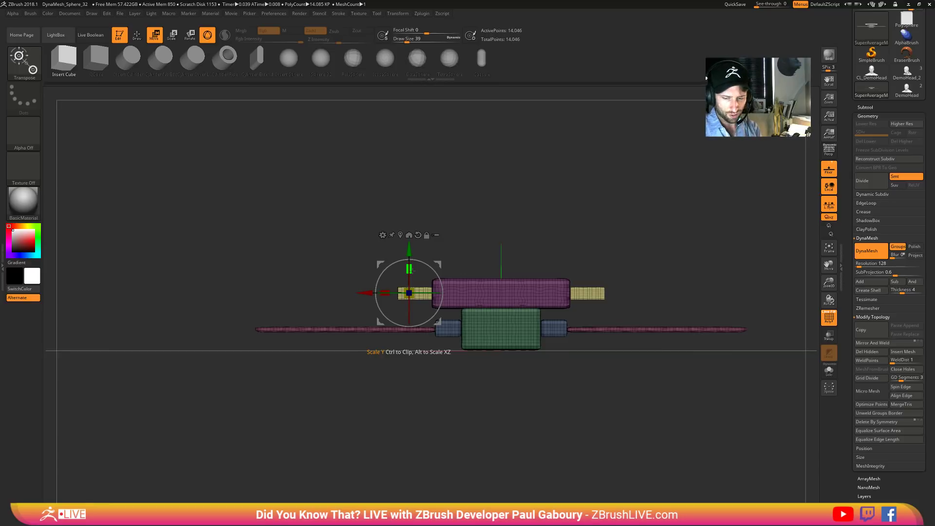
- Stretch the yellow cubes outward from the purple block into long bars and rotate them into a symmetric sweep
{"action": "left_click_drag", "start_coordinate": [574, 360], "coordinate": [576, 405]}
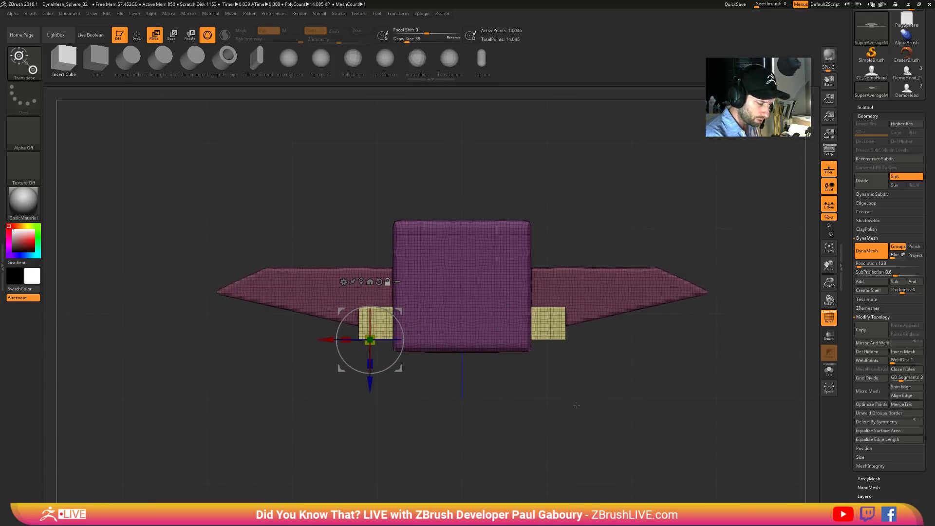
{"action": "left_click", "coordinate": [530, 323], "text": "alt"}
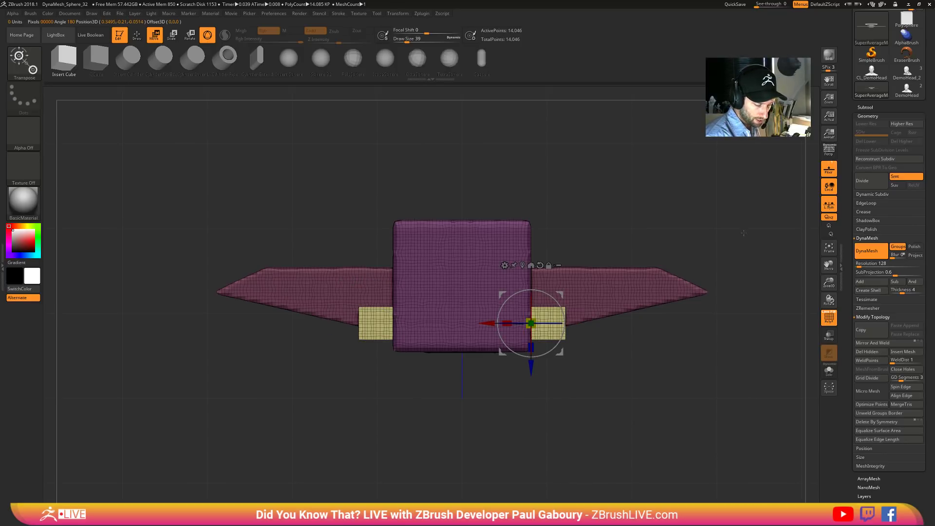
{"action": "left_click_drag", "start_coordinate": [566, 343], "coordinate": [507, 336]}
{"action": "key", "text": "ctrl+z"}
{"action": "left_click_drag", "start_coordinate": [417, 336], "coordinate": [385, 370]}
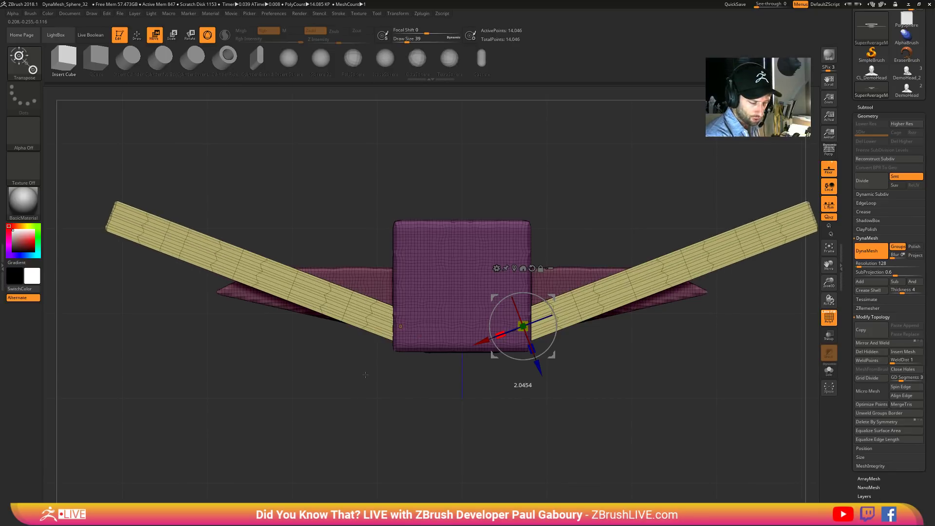
{"action": "left_click_drag", "start_coordinate": [553, 340], "coordinate": [551, 347]}
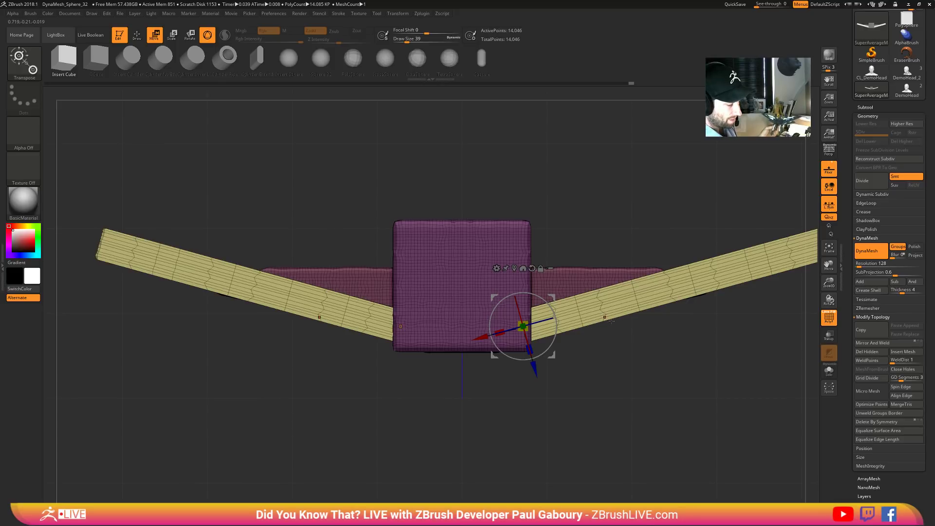
{"action": "left_click_drag", "start_coordinate": [615, 386], "coordinate": [615, 356]}
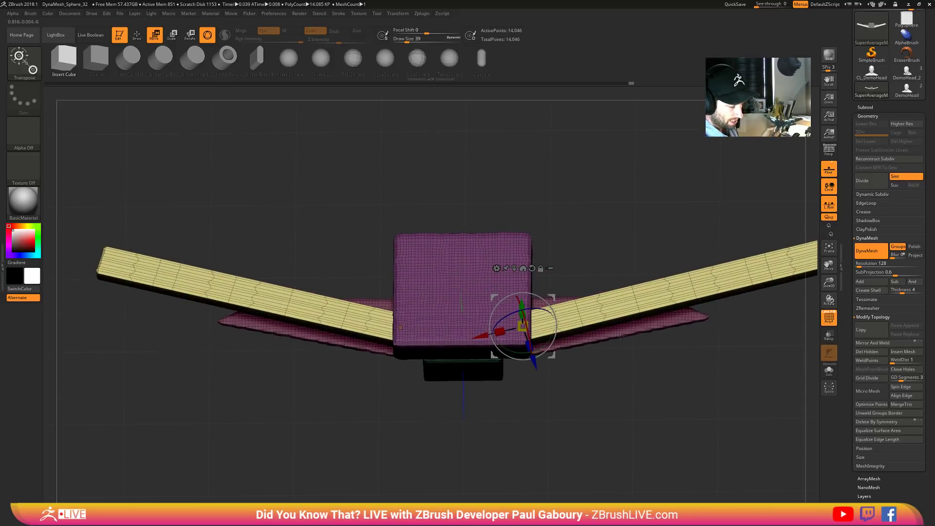
{"action": "left_click_drag", "start_coordinate": [626, 354], "coordinate": [632, 373]}
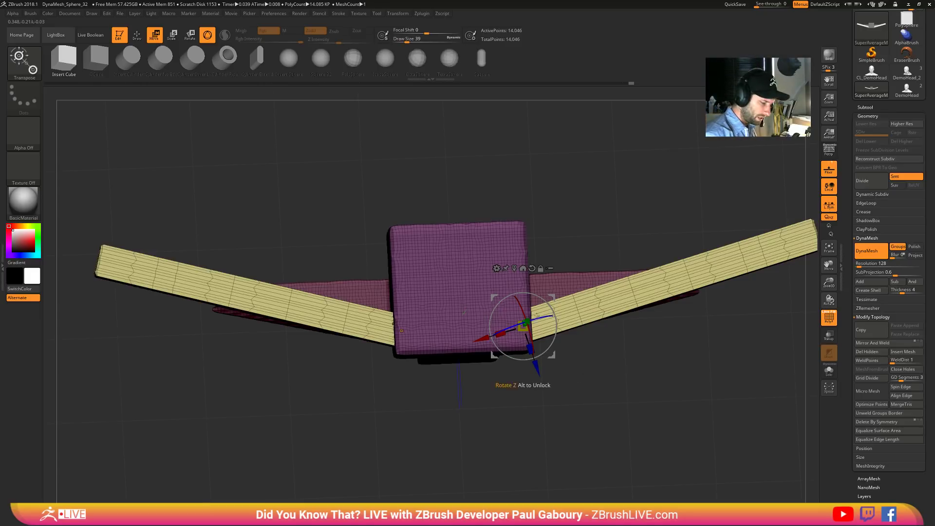
- Reset the gizmo orientation and scale the yellow bars along Z into broader wings
{"action": "left_click", "coordinate": [532, 268]}
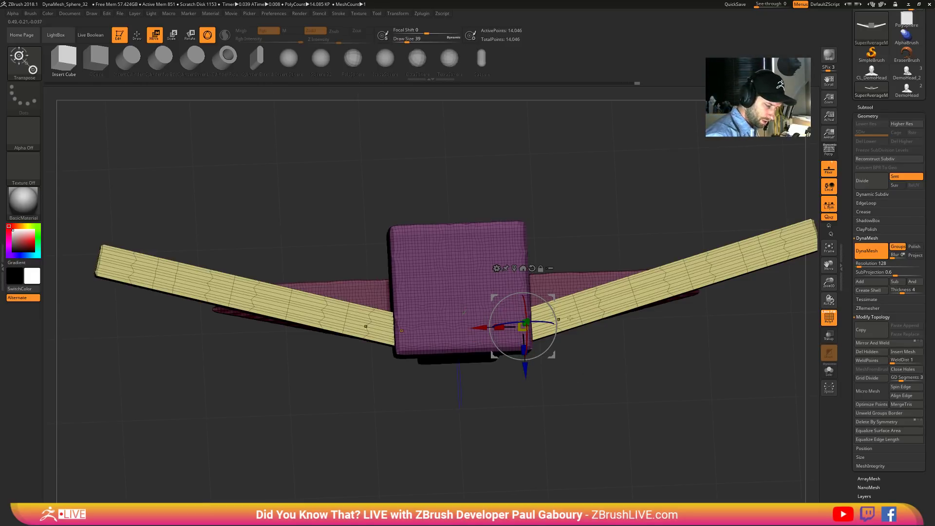
{"action": "left_click_drag", "start_coordinate": [570, 359], "coordinate": [577, 358], "text": "shift"}
{"action": "left_click_drag", "start_coordinate": [524, 369], "coordinate": [524, 485], "text": "alt"}
{"action": "left_click_drag", "start_coordinate": [650, 426], "coordinate": [556, 388], "text": "alt"}
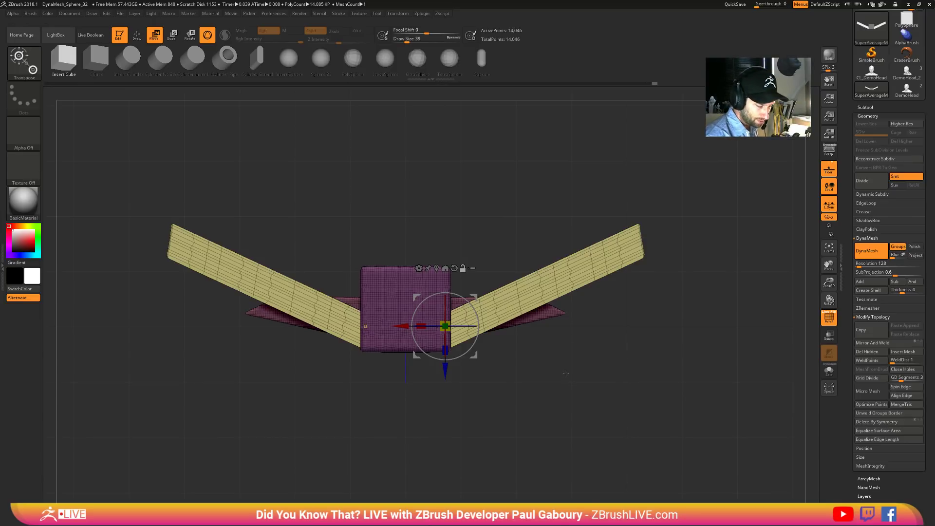
- Slide the yellow wings back along the purple block until their roots fit its sides, and scale down their depth
{"action": "left_click_drag", "start_coordinate": [565, 373], "coordinate": [631, 454], "text": "alt"}
{"action": "left_click", "coordinate": [579, 257], "text": "alt"}
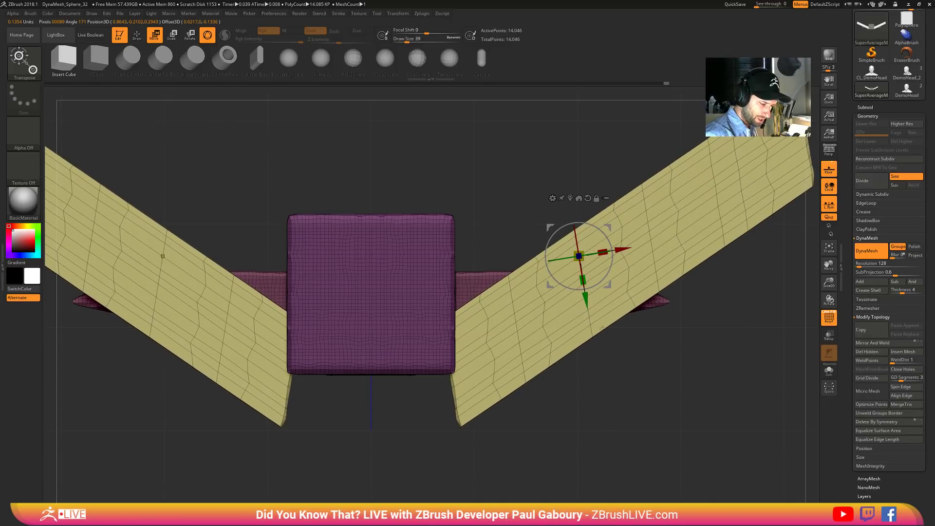
{"action": "left_click_drag", "start_coordinate": [585, 300], "coordinate": [573, 245]}
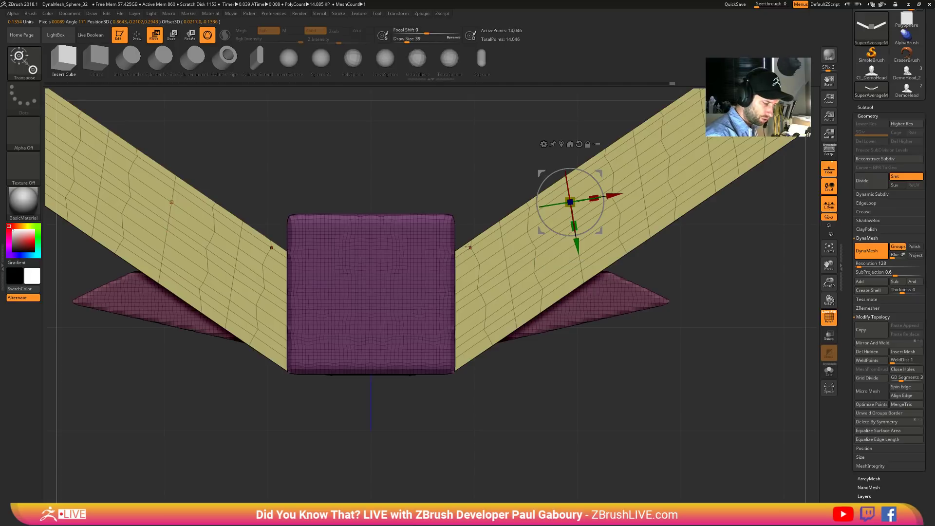
{"action": "left_click_drag", "start_coordinate": [576, 225], "coordinate": [571, 268]}
{"action": "right_click_drag", "start_coordinate": [570, 268], "coordinate": [563, 234], "text": "ctrl"}
{"action": "right_click_drag", "start_coordinate": [564, 235], "coordinate": [543, 297], "text": "alt"}
{"action": "left_click_drag", "start_coordinate": [542, 305], "coordinate": [543, 303]}
- Clear the mask, re-DynaMesh the model with the widened wings, and return to Draw mode
{"action": "mouse_move", "coordinate": [602, 414]}
{"action": "right_mouse_down", "text": "ctrl"}
{"action": "mouse_move", "coordinate": [610, 341]}
{"action": "mouse_move", "coordinate": [618, 375]}
{"action": "right_mouse_up", "text": "ctrl"}
{"action": "left_click_drag", "start_coordinate": [632, 406], "coordinate": [632, 405], "text": "ctrl"}
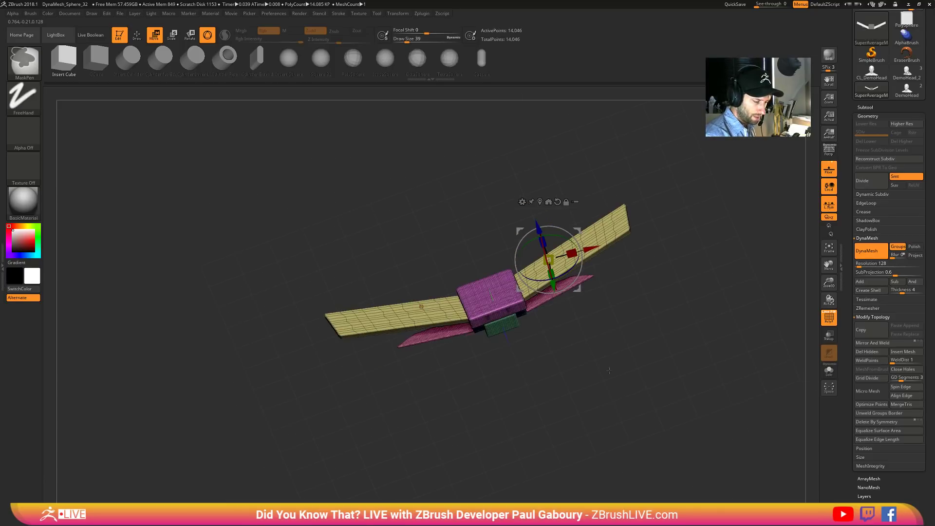
{"action": "left_click_drag", "start_coordinate": [604, 359], "coordinate": [632, 407], "text": "ctrl"}
{"action": "key", "text": "q"}
- Clip the outer tips of both yellow wings diagonally with ClipCurve in top view, redoing the first cut at another angle
{"action": "mouse_move", "coordinate": [613, 405]}
{"action": "right_mouse_down"}
{"action": "mouse_move", "coordinate": [581, 357]}
{"action": "mouse_move", "coordinate": [540, 361]}
{"action": "mouse_move", "coordinate": [647, 354]}
{"action": "mouse_move", "coordinate": [630, 378]}
{"action": "mouse_move", "coordinate": [604, 314]}
{"action": "right_mouse_up"}
{"action": "right_click_drag", "start_coordinate": [608, 261], "coordinate": [651, 315], "text": "alt"}
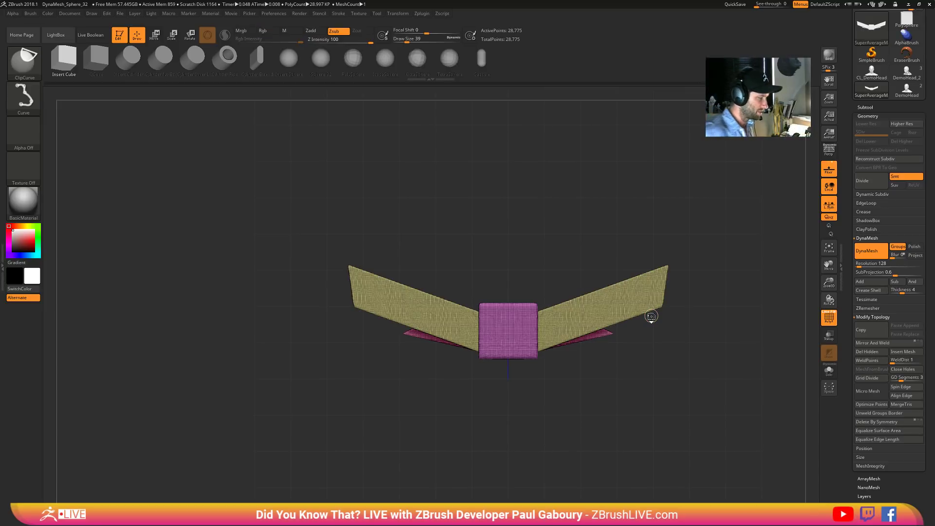
{"action": "left_click_drag", "start_coordinate": [308, 340], "coordinate": [430, 232], "text": "ctrl+shift"}
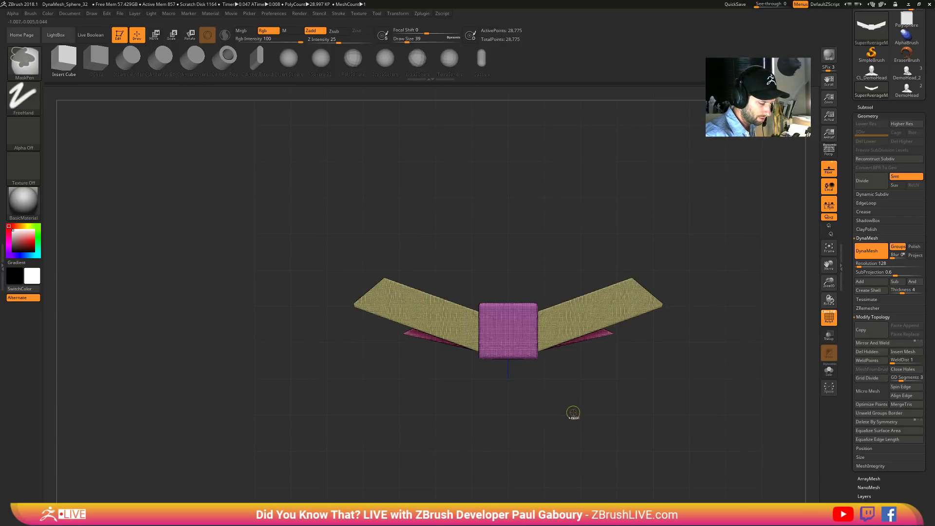
{"action": "key", "text": "ctrl+z"}
{"action": "left_click_drag", "start_coordinate": [323, 327], "coordinate": [423, 258], "text": "ctrl+shift"}
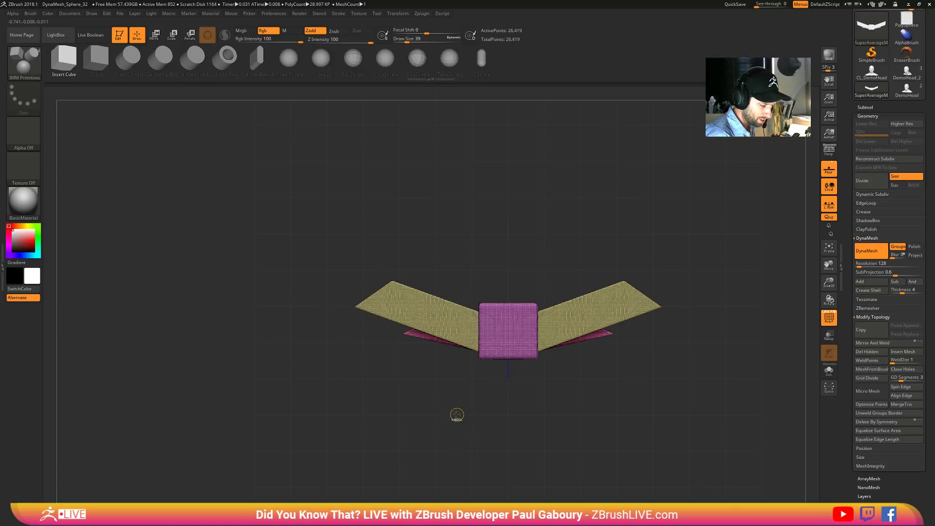
- Mask everything except the yellow wings and clip them straight across with ClipCurve, leaving tapered triangular wings
{"action": "key", "text": "w"}
{"action": "left_click", "coordinate": [440, 321], "text": "ctrl"}
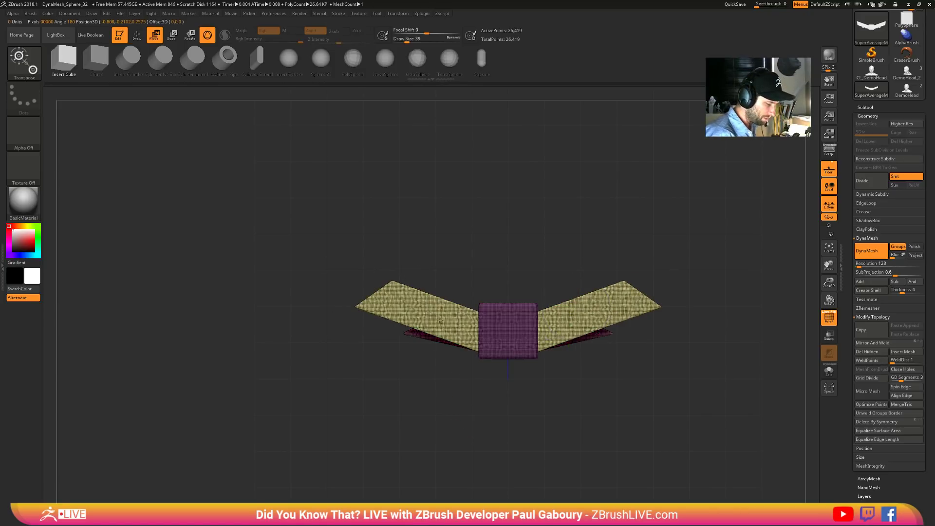
{"action": "left_click", "coordinate": [440, 379], "text": "alt"}
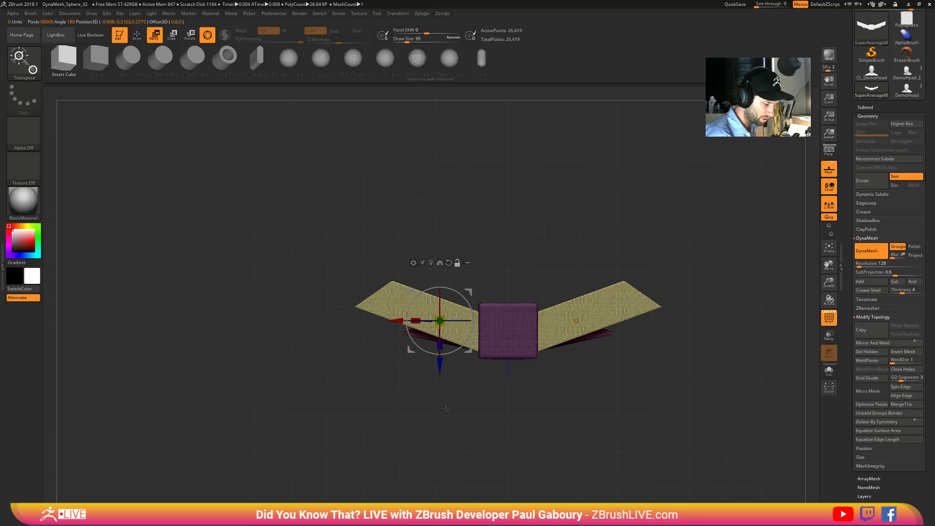
{"action": "key", "text": "q"}
{"action": "key", "text": "ctrl+shift"}
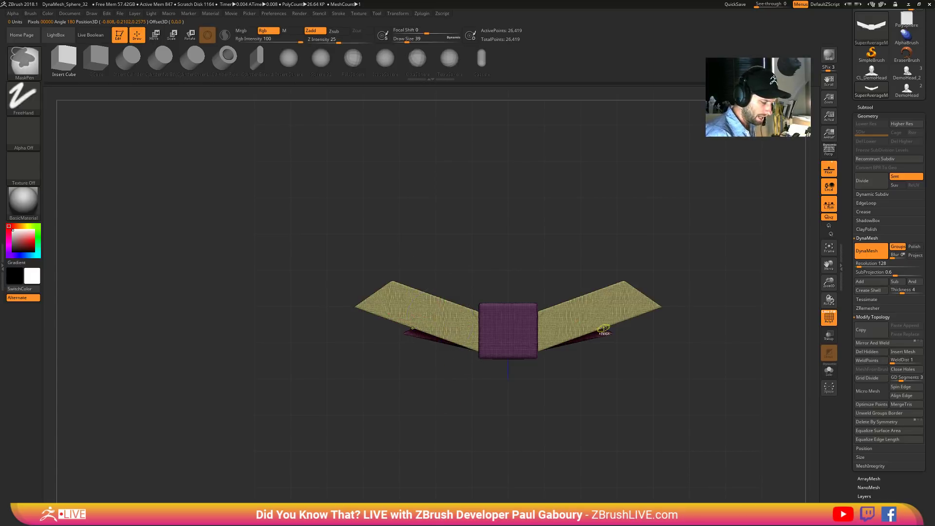
{"action": "left_click_drag", "start_coordinate": [312, 296], "coordinate": [831, 328], "text": "ctrl+shift"}
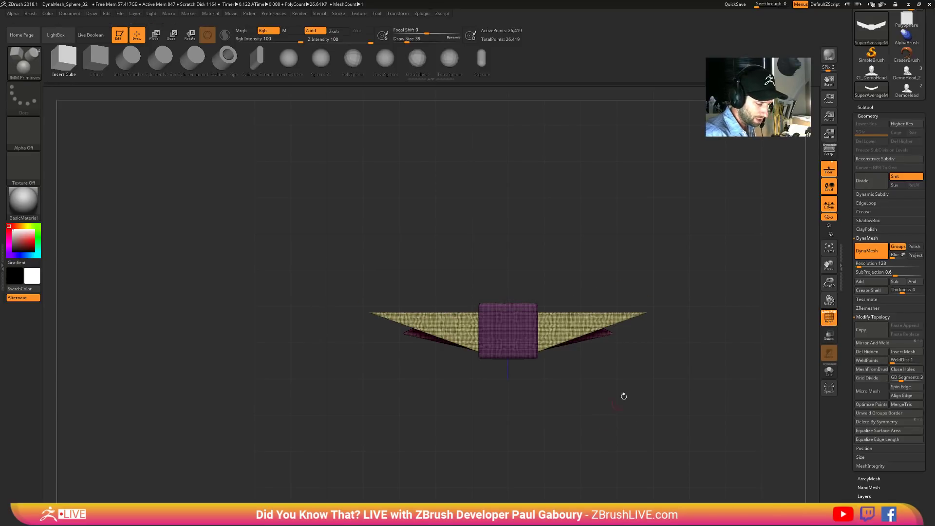
{"action": "key", "text": "ctrl"}
{"action": "key", "text": "ctrl"}
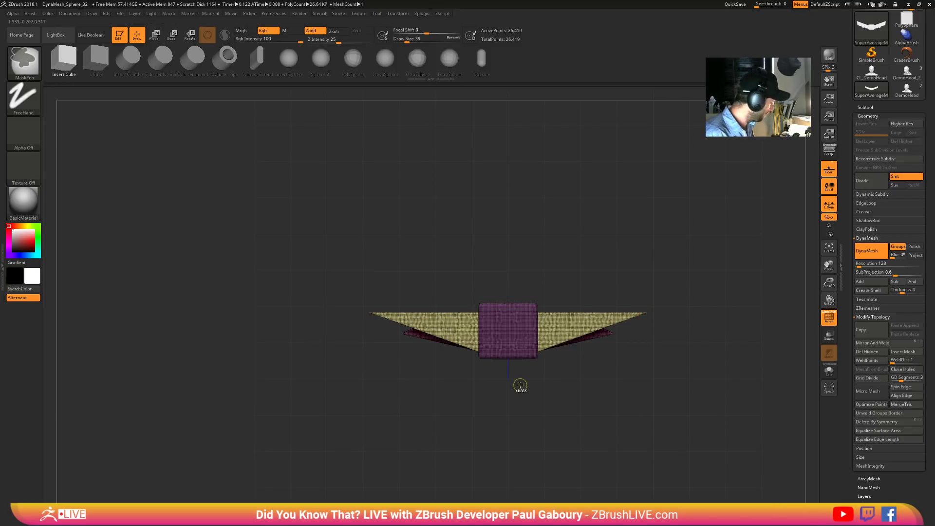
- Undo the last straight clip, clip the yellow wings straight across closer to their outer edge with ClipCurve, and re-DynaMesh the unmasked model
{"action": "key", "text": "ctrl+z"}
{"action": "left_click_drag", "start_coordinate": [342, 297], "coordinate": [774, 299], "text": "ctrl+shift"}
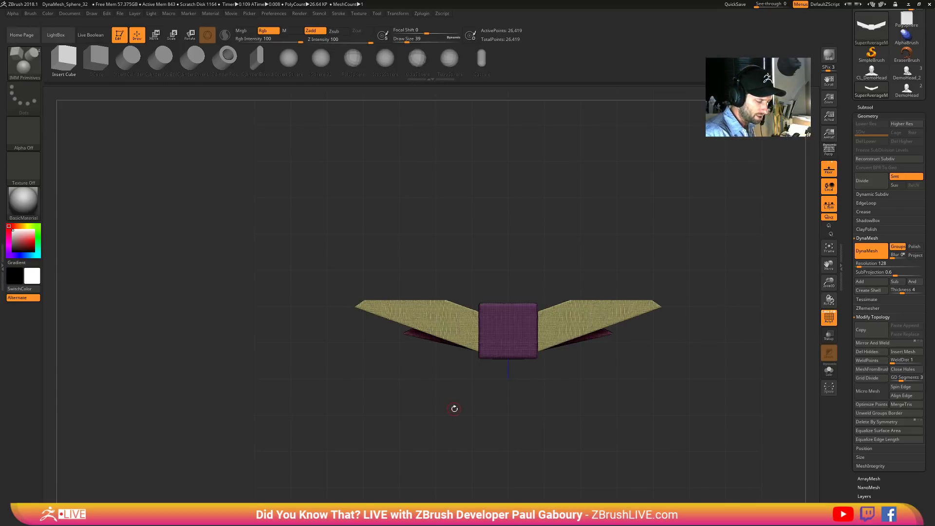
{"action": "left_click_drag", "start_coordinate": [454, 408], "coordinate": [482, 441], "text": "ctrl"}
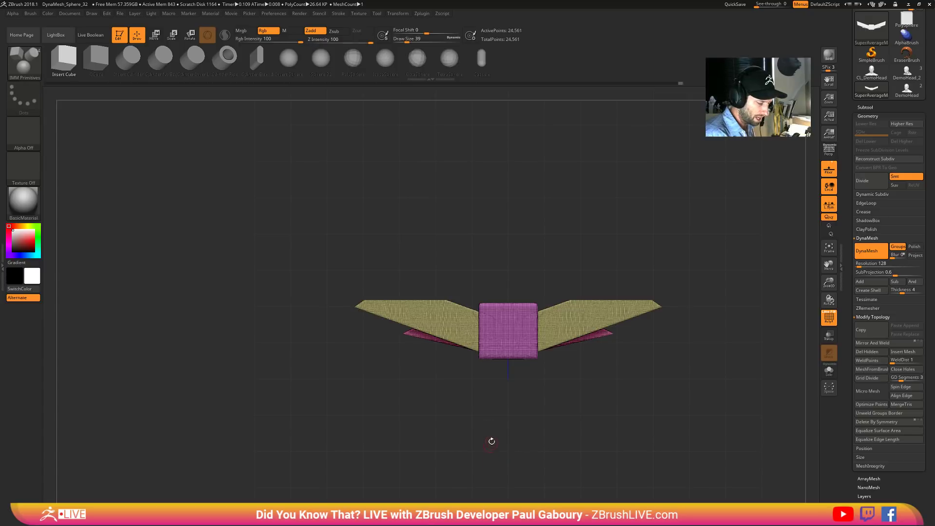
- Mask everything except the yellow wings and place the gizmo at the wing root beside the purple block
{"action": "right_click_drag", "start_coordinate": [491, 442], "coordinate": [453, 289]}
{"action": "mouse_move", "coordinate": [477, 425]}
{"action": "right_mouse_down", "text": "shift"}
{"action": "mouse_move", "coordinate": [475, 392]}
{"action": "mouse_move", "coordinate": [471, 415]}
{"action": "mouse_move", "coordinate": [479, 407]}
{"action": "right_mouse_up", "text": "shift"}
{"action": "right_click_drag", "start_coordinate": [534, 441], "coordinate": [555, 356]}
{"action": "right_click_drag", "start_coordinate": [497, 391], "coordinate": [575, 384]}
{"action": "right_click_drag", "start_coordinate": [517, 298], "coordinate": [511, 372], "text": "ctrl"}
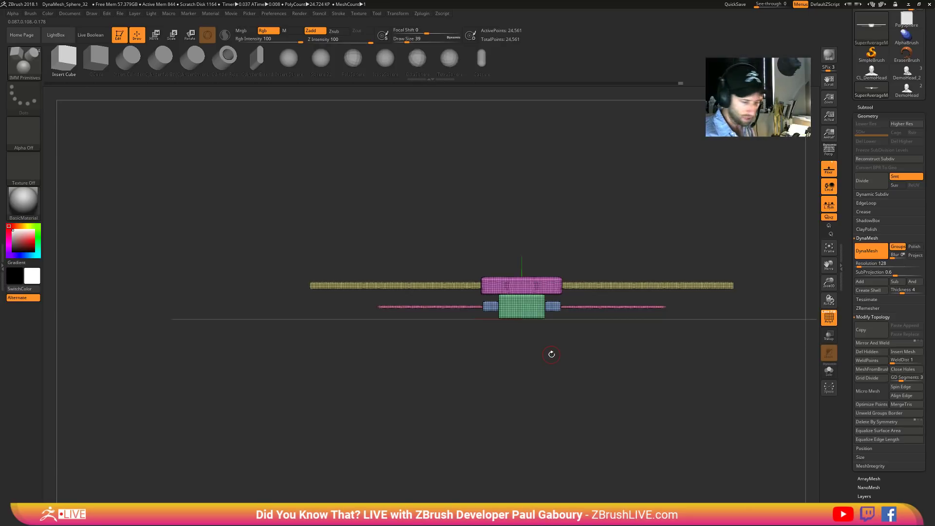
{"action": "key", "text": "w"}
{"action": "right_click_drag", "start_coordinate": [544, 354], "coordinate": [544, 334], "text": "ctrl"}
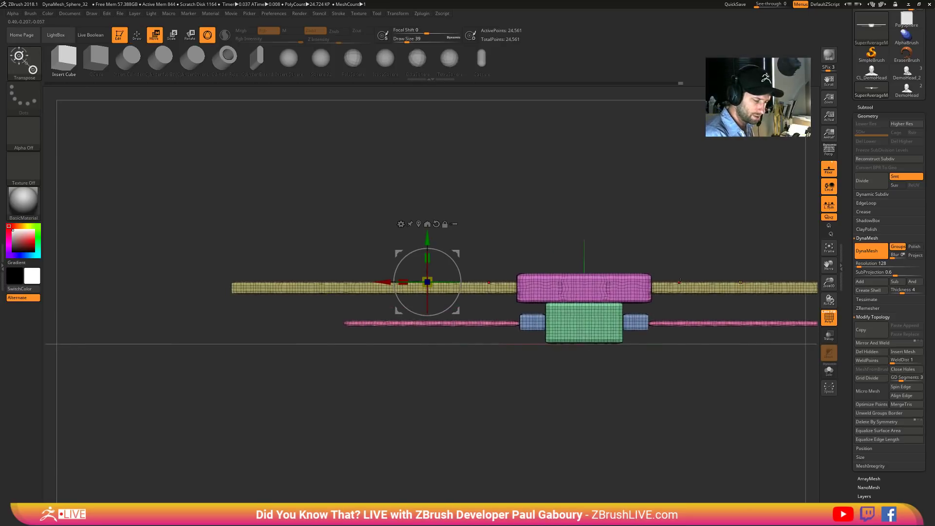
{"action": "left_click", "coordinate": [672, 286]}
{"action": "right_click_drag", "start_coordinate": [689, 346], "coordinate": [560, 378], "text": "alt"}
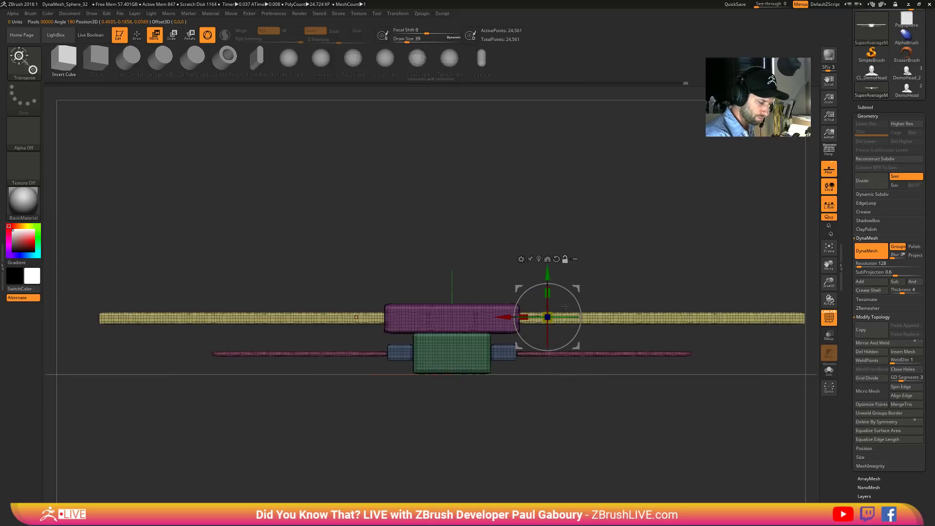
{"action": "left_click_drag", "start_coordinate": [501, 317], "coordinate": [475, 322], "text": "alt"}
- Rotate the yellow wings symmetrically upward about their roots and seat them against the sides of the purple block
{"action": "left_click_drag", "start_coordinate": [556, 312], "coordinate": [552, 301]}
{"action": "left_click_drag", "start_coordinate": [512, 276], "coordinate": [509, 266]}
{"action": "right_click_drag", "start_coordinate": [616, 412], "coordinate": [606, 391], "text": "alt"}
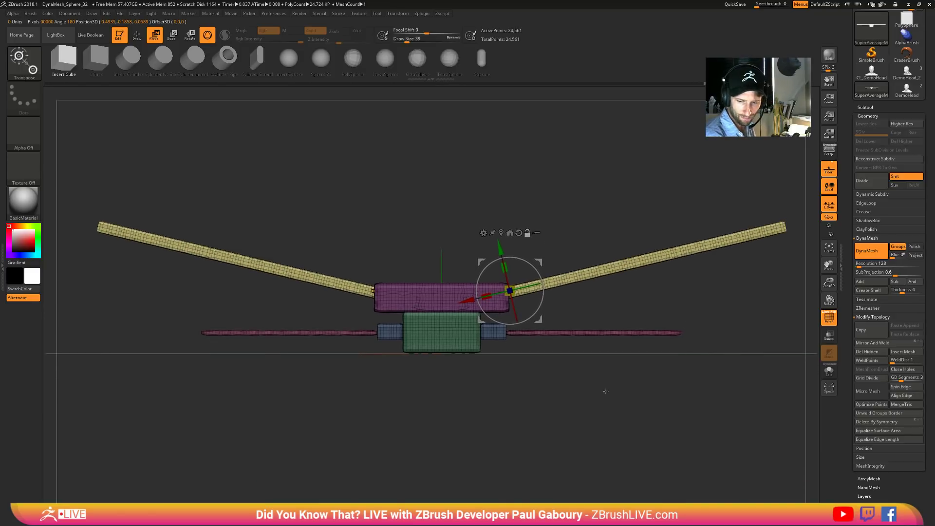
- Mask everything except the pink wings, rotate them downward about their roots, and re-DynaMesh the unmasked model in Draw mode
{"action": "left_click", "coordinate": [584, 333]}
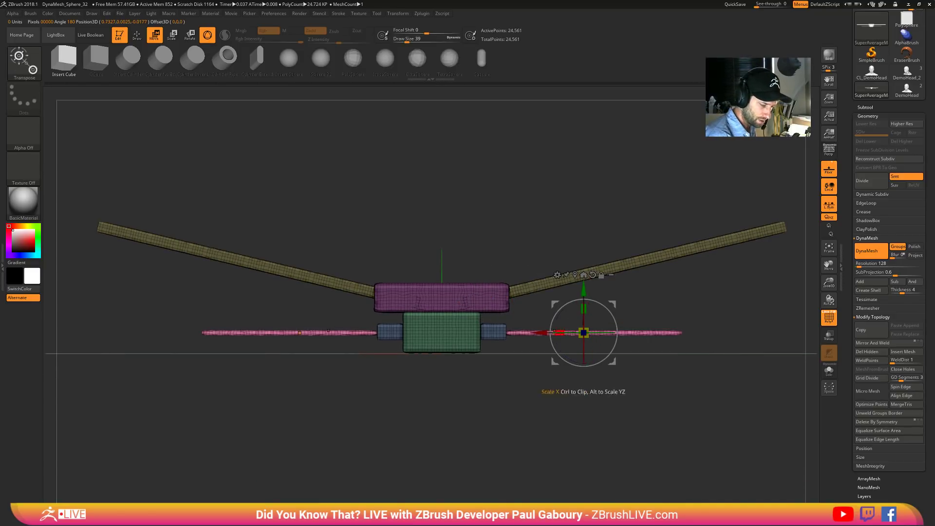
{"action": "mouse_move", "coordinate": [583, 333]}
{"action": "left_mouse_down", "text": "alt"}
{"action": "mouse_move", "coordinate": [506, 333]}
{"action": "mouse_move", "coordinate": [539, 341]}
{"action": "left_mouse_up", "text": "alt"}
{"action": "key", "text": "q"}
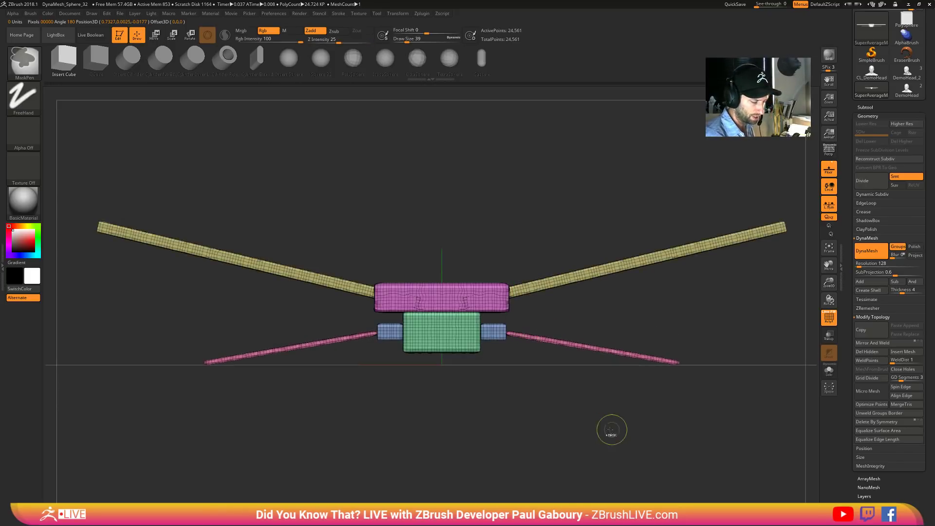
{"action": "left_click_drag", "start_coordinate": [609, 428], "coordinate": [600, 381]}
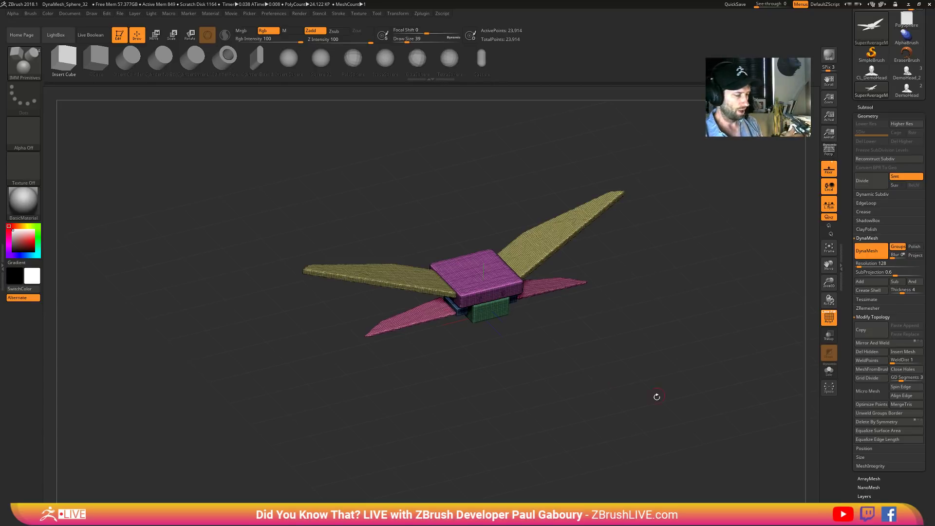
{"action": "left_click_drag", "start_coordinate": [656, 395], "coordinate": [604, 305]}
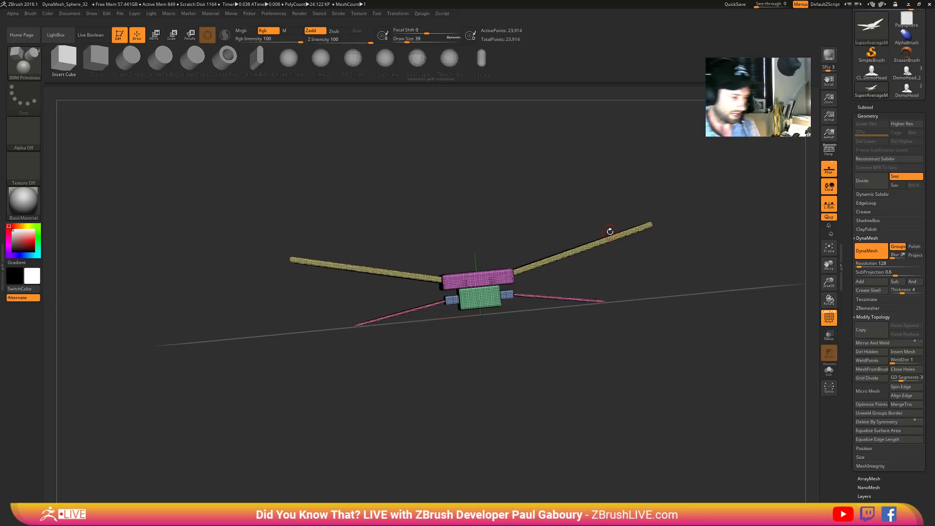
{"action": "left_click_drag", "start_coordinate": [610, 231], "coordinate": [504, 357]}
{"action": "key", "text": "f"}
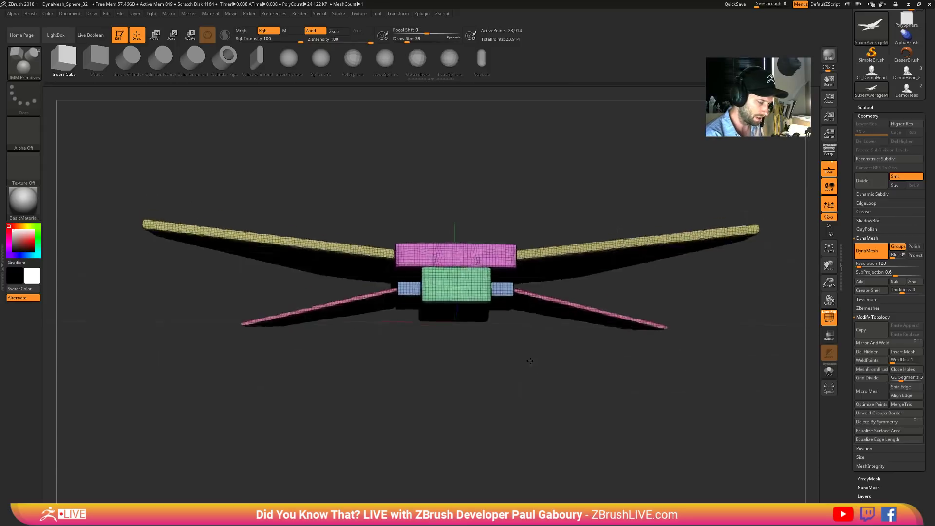
{"action": "left_click_drag", "start_coordinate": [538, 277], "coordinate": [546, 290]}
{"action": "left_click_drag", "start_coordinate": [560, 341], "coordinate": [550, 386]}
{"action": "key", "text": "w"}
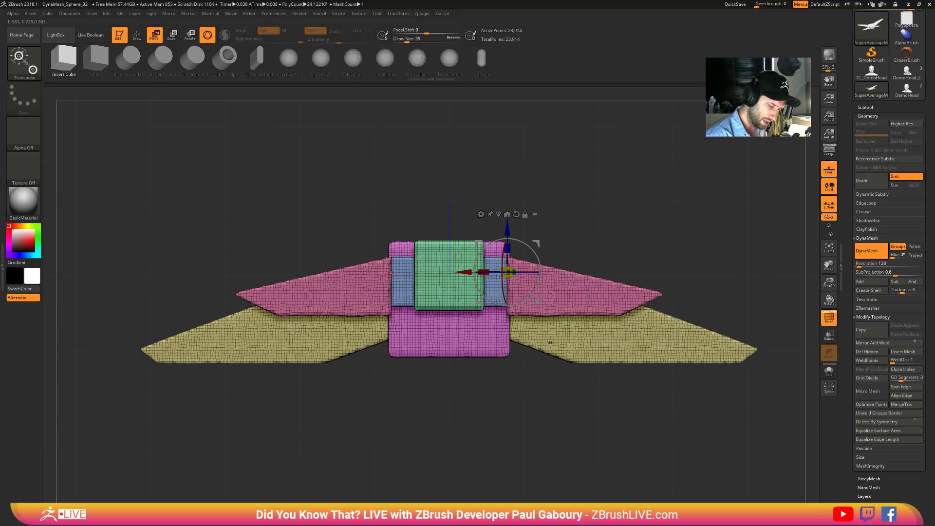
{"action": "mouse_move", "coordinate": [550, 345]}
{"action": "left_mouse_down"}
{"action": "mouse_move", "coordinate": [548, 336]}
{"action": "mouse_move", "coordinate": [548, 353]}
{"action": "mouse_move", "coordinate": [555, 344]}
{"action": "left_mouse_up"}
{"action": "left_click_drag", "start_coordinate": [577, 312], "coordinate": [566, 321]}
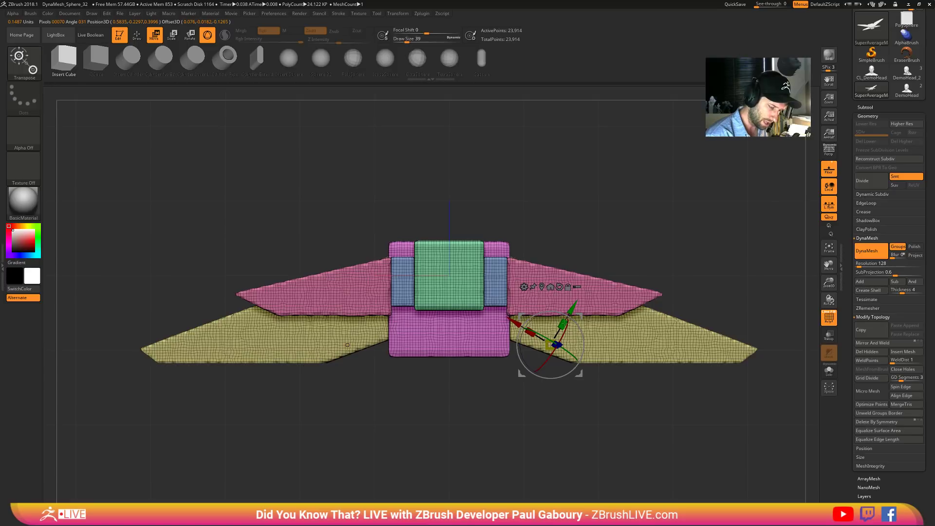
{"action": "left_click", "coordinate": [348, 345]}
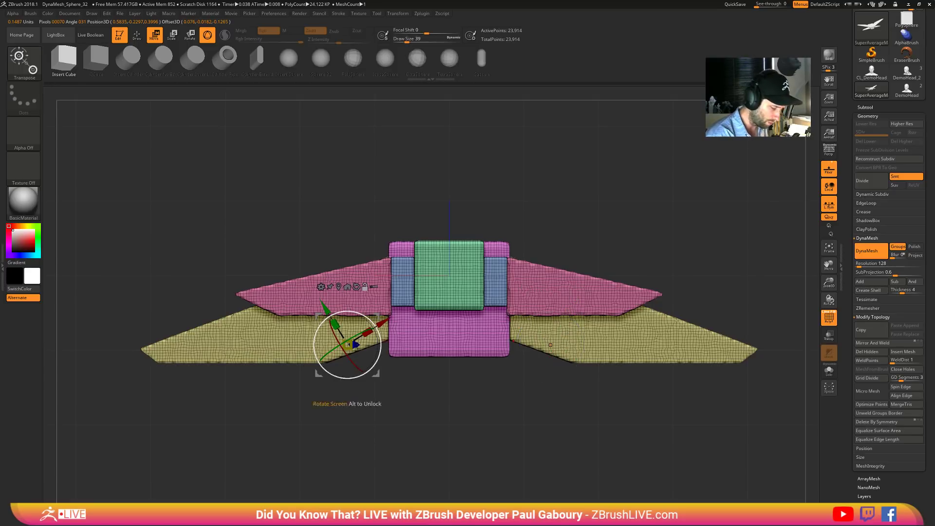
{"action": "left_click", "coordinate": [686, 354]}
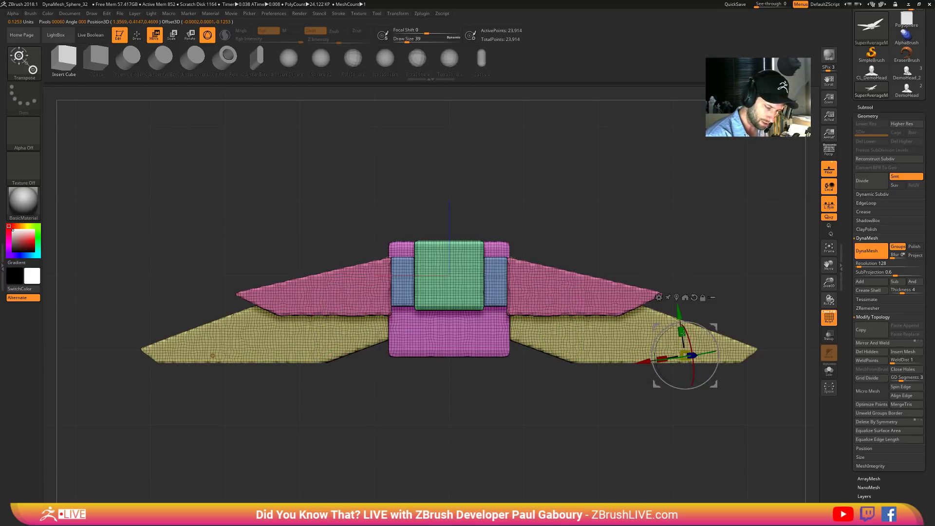
{"action": "left_click_drag", "start_coordinate": [683, 334], "coordinate": [682, 331], "text": "alt"}
{"action": "right_click_drag", "start_coordinate": [542, 347], "coordinate": [544, 335], "text": "ctrl"}
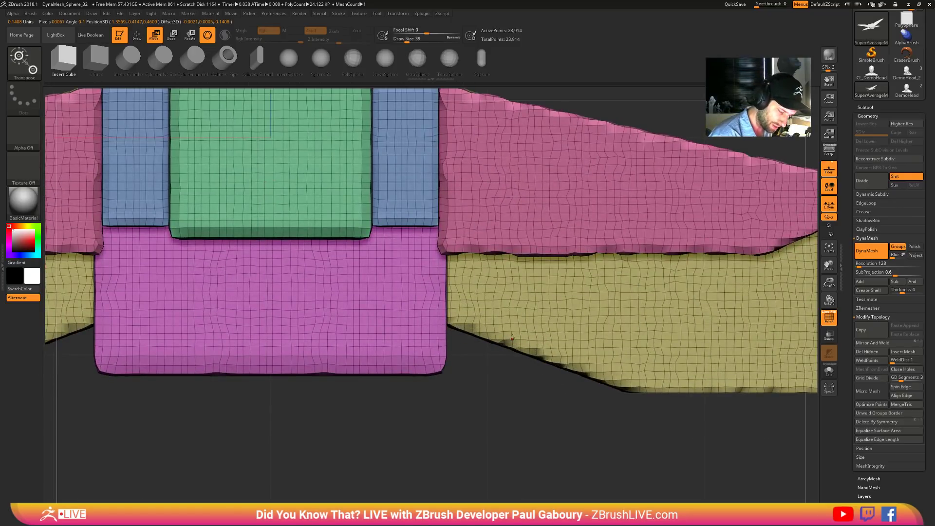
{"action": "left_click", "coordinate": [512, 338]}
{"action": "left_click_drag", "start_coordinate": [526, 315], "coordinate": [540, 279], "text": "alt"}
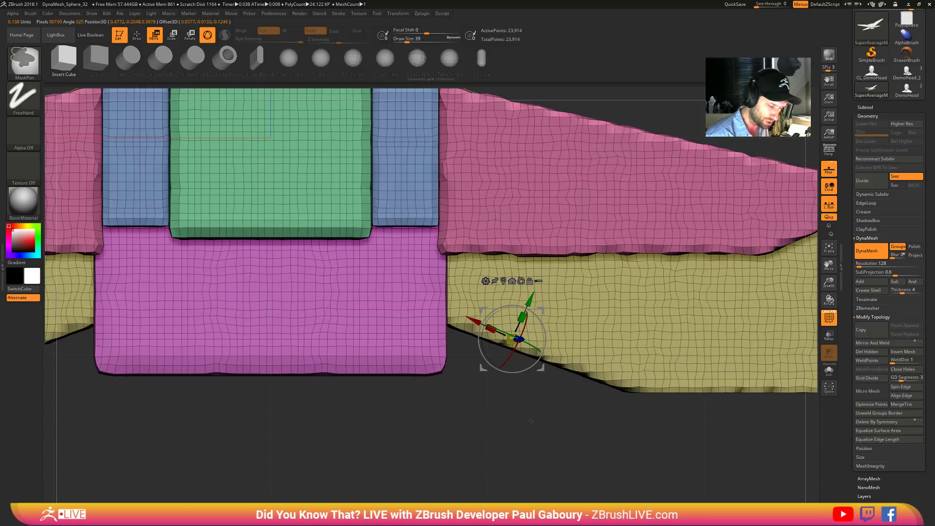
{"action": "key", "text": "f"}
{"action": "key", "text": "q"}
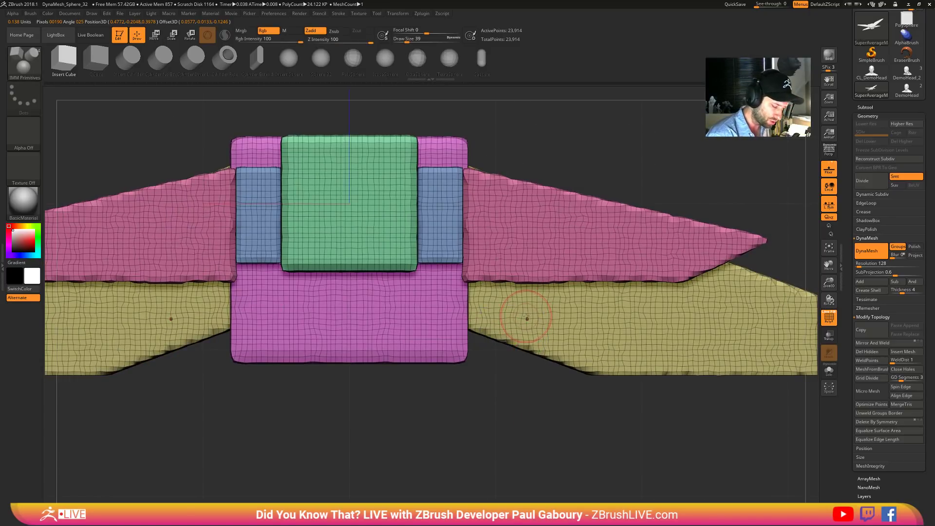
- Insert mirrored cubes on the undersides of the yellow wings near the purple block, and stretch them along their Y axis
{"action": "left_click_drag", "start_coordinate": [528, 314], "coordinate": [511, 339]}
{"action": "left_click_drag", "start_coordinate": [546, 445], "coordinate": [515, 419]}
{"action": "key", "text": "w"}
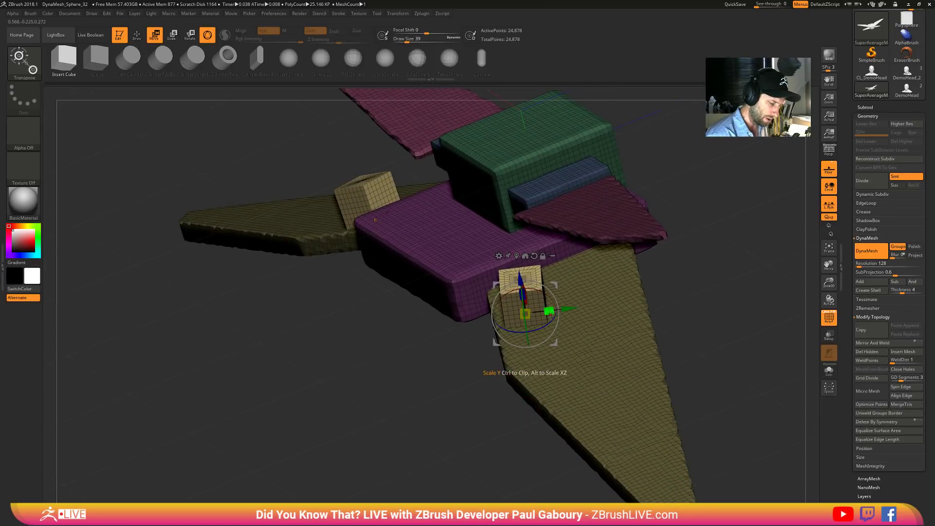
{"action": "left_click_drag", "start_coordinate": [549, 312], "coordinate": [842, 310]}
{"action": "left_click_drag", "start_coordinate": [569, 309], "coordinate": [626, 304]}
{"action": "left_click_drag", "start_coordinate": [681, 354], "coordinate": [706, 345]}
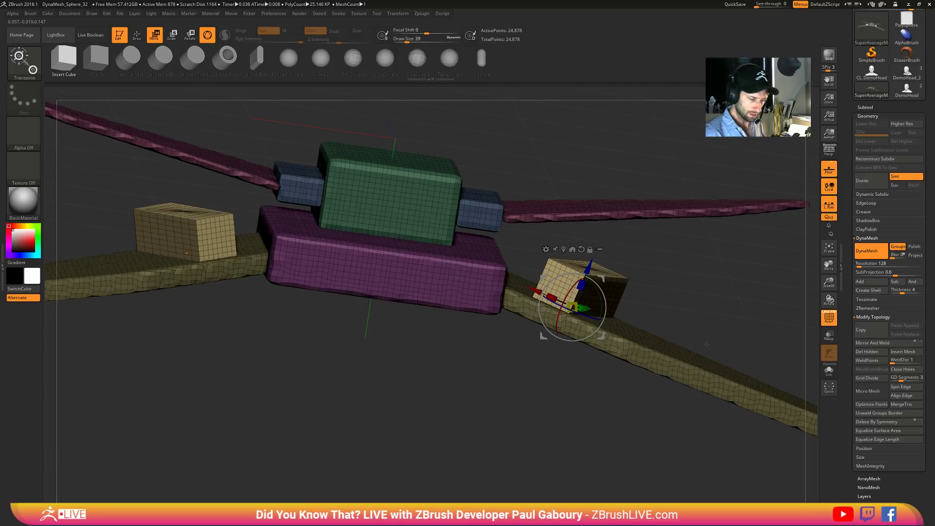
- Nudge the inserted cubes along the gizmo's X axis toward the purple block
{"action": "left_click_drag", "start_coordinate": [545, 383], "coordinate": [509, 424]}
{"action": "left_click_drag", "start_coordinate": [561, 267], "coordinate": [559, 252]}
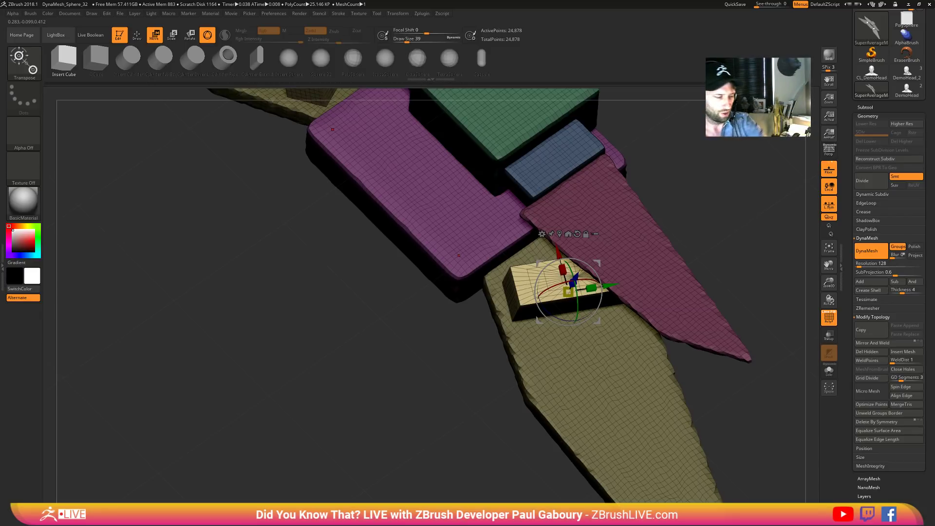
{"action": "left_click_drag", "start_coordinate": [558, 253], "coordinate": [557, 249]}
{"action": "right_click_drag", "start_coordinate": [468, 419], "coordinate": [452, 360], "text": "ctrl"}
{"action": "right_click_drag", "start_coordinate": [453, 438], "coordinate": [456, 372]}
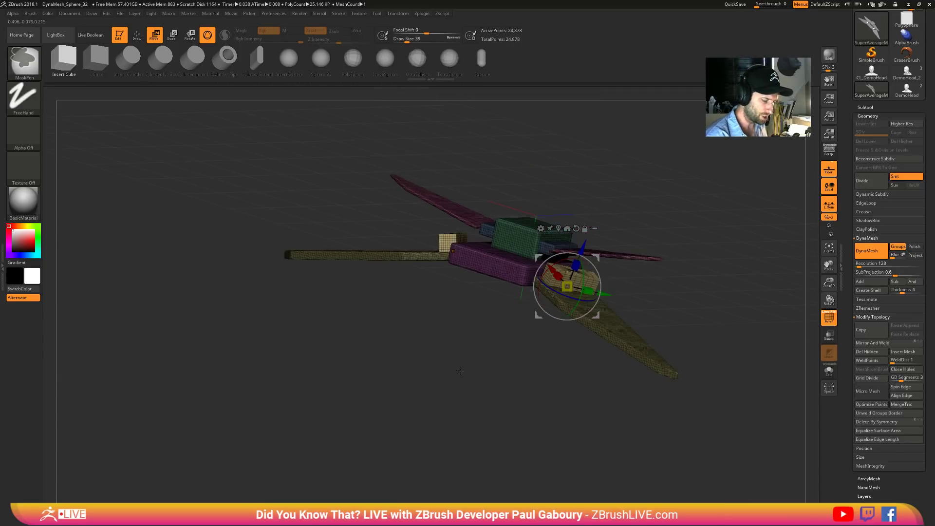
- Clear the mask, re-DynaMesh the model with the inserted cubes under the wings, and return to Draw mode
{"action": "left_click_drag", "start_coordinate": [458, 371], "coordinate": [483, 427], "text": "ctrl"}
{"action": "mouse_move", "coordinate": [476, 370]}
{"action": "left_mouse_down", "text": "ctrl"}
{"action": "mouse_move", "coordinate": [506, 432]}
{"action": "mouse_move", "coordinate": [547, 403]}
{"action": "mouse_move", "coordinate": [538, 417]}
{"action": "mouse_move", "coordinate": [546, 354]}
{"action": "mouse_move", "coordinate": [581, 387]}
{"action": "mouse_move", "coordinate": [613, 392]}
{"action": "mouse_move", "coordinate": [535, 355]}
{"action": "left_mouse_up", "text": "ctrl"}
{"action": "key", "text": "q"}
{"action": "right_click_drag", "start_coordinate": [535, 355], "coordinate": [600, 390], "text": "ctrl"}
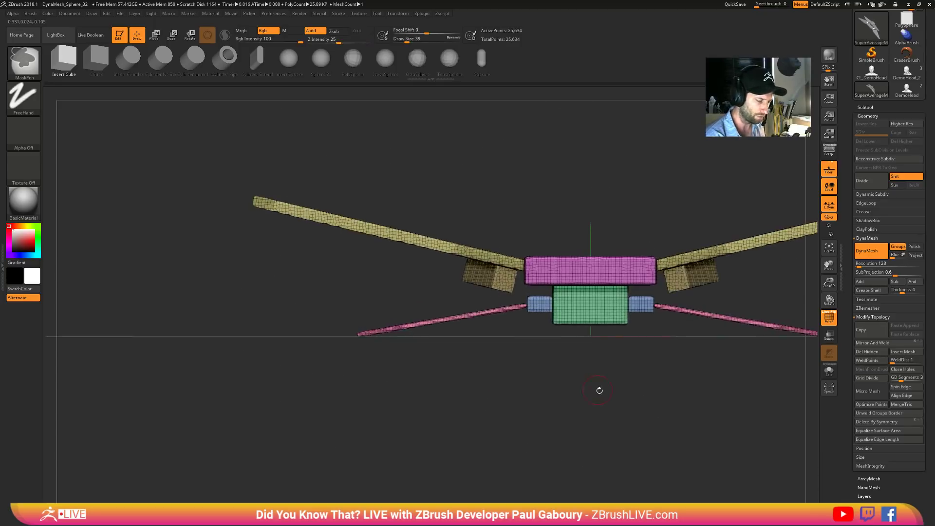
{"action": "left_click_drag", "start_coordinate": [599, 390], "coordinate": [538, 383], "text": "alt"}
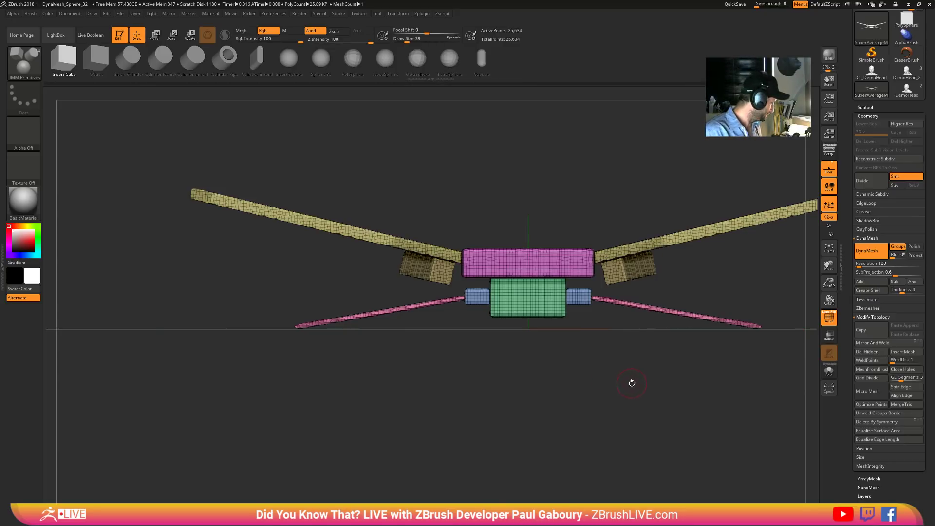
{"action": "mouse_move", "coordinate": [648, 378]}
{"action": "left_mouse_down", "text": "alt"}
{"action": "mouse_move", "coordinate": [536, 401]}
{"action": "mouse_move", "coordinate": [557, 384]}
{"action": "mouse_move", "coordinate": [553, 394]}
{"action": "left_mouse_up", "text": "alt"}
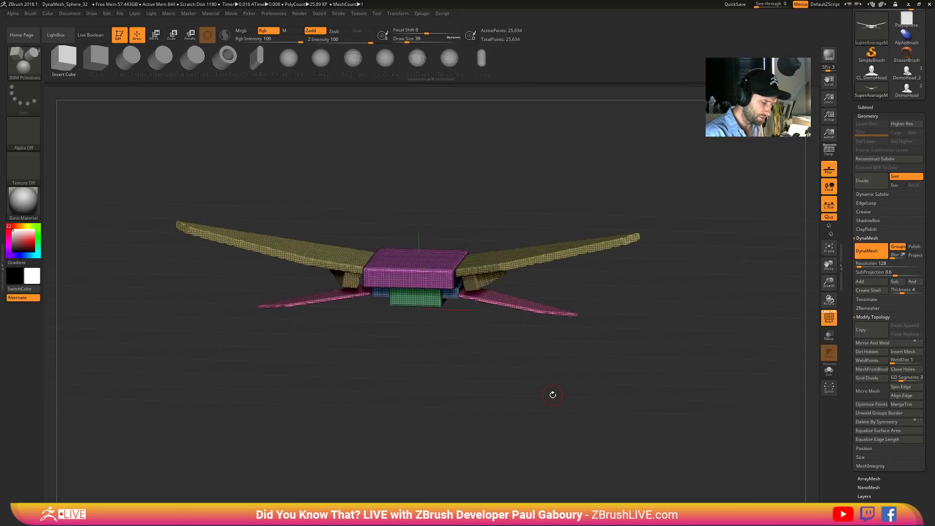
- Switch the active tool from the winged block model to a new ZSphere
{"action": "left_click", "coordinate": [864, 116]}
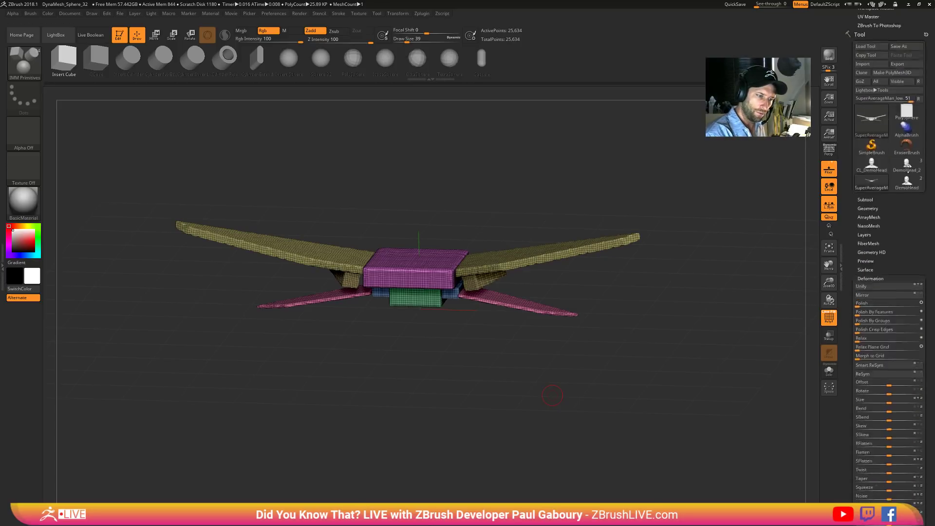
{"action": "left_click", "coordinate": [871, 254]}
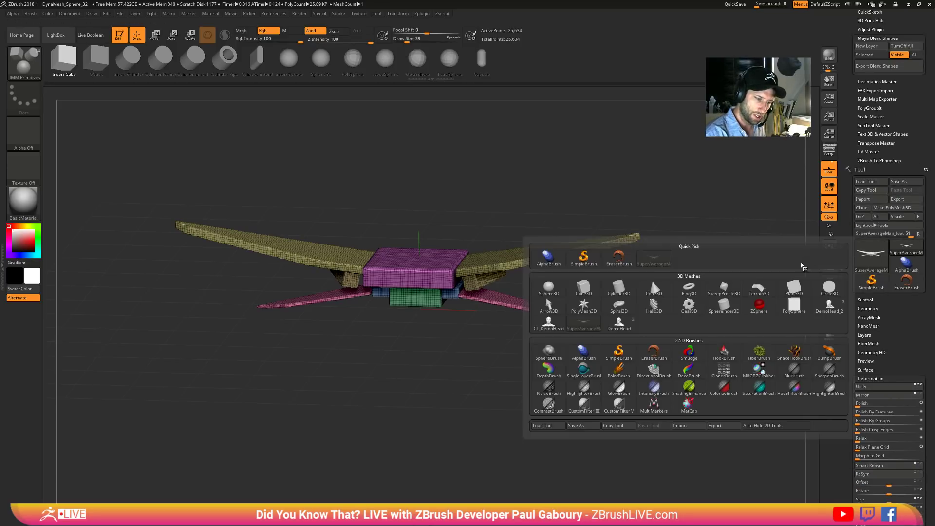
{"action": "left_click", "coordinate": [758, 304]}
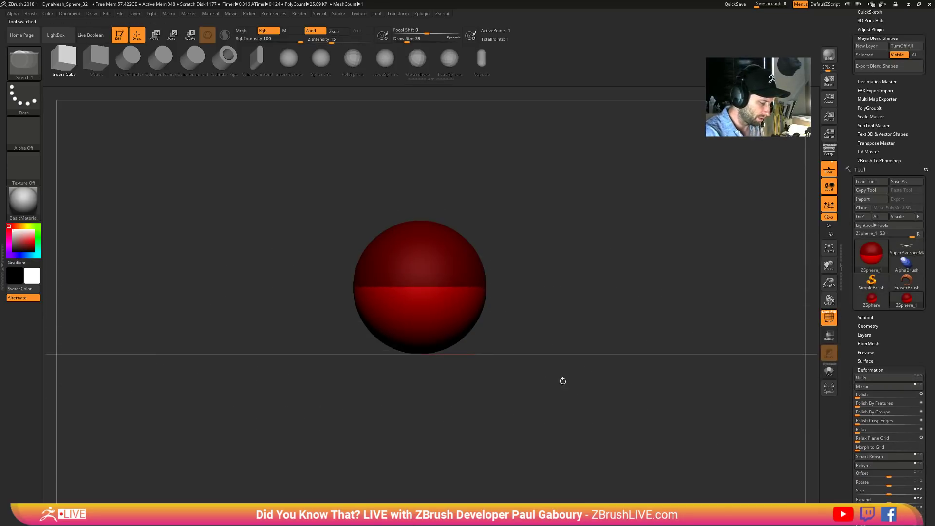
{"action": "mouse_move", "coordinate": [556, 388]}
{"action": "left_mouse_down"}
{"action": "mouse_move", "coordinate": [503, 409]}
{"action": "mouse_move", "coordinate": [553, 376]}
{"action": "mouse_move", "coordinate": [532, 380]}
{"action": "left_mouse_up"}
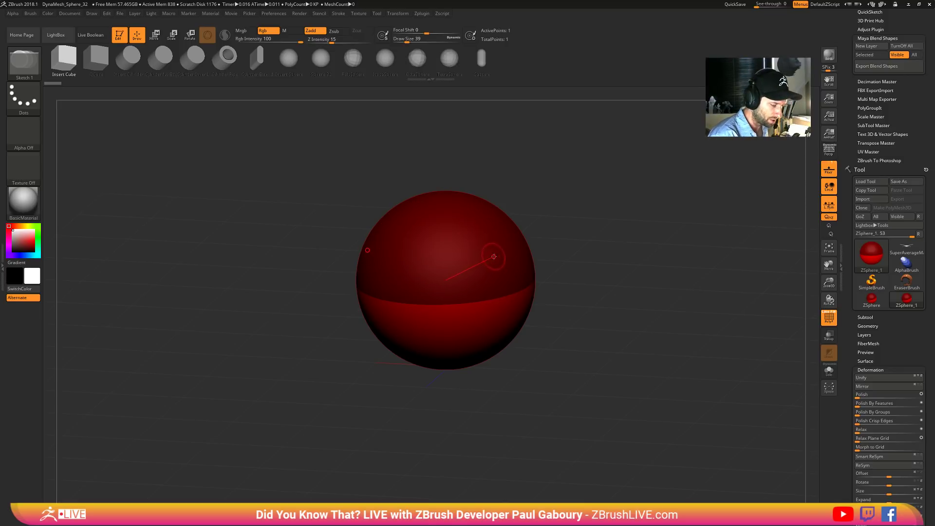
{"action": "right_click_drag", "start_coordinate": [489, 265], "coordinate": [495, 284], "text": "alt"}
{"action": "right_click_drag", "start_coordinate": [495, 285], "coordinate": [495, 311]}
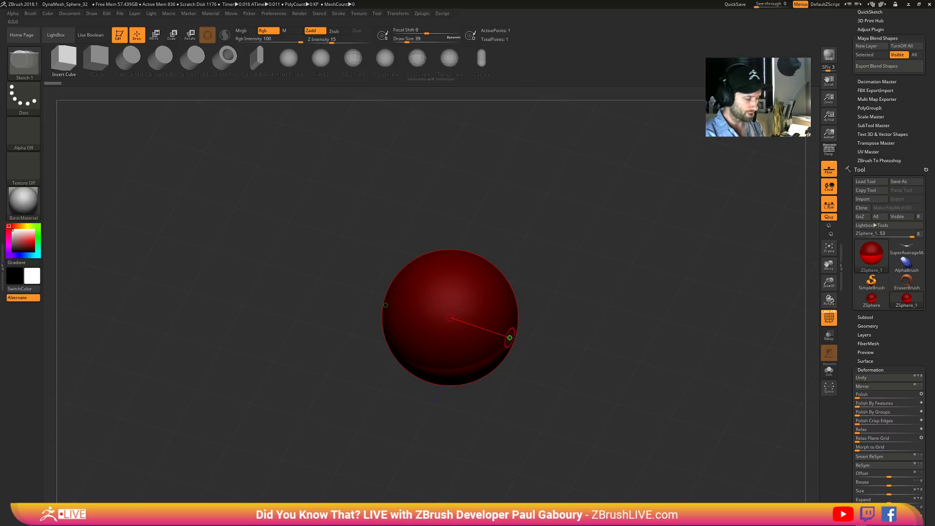
{"action": "left_click_drag", "start_coordinate": [509, 337], "coordinate": [512, 341]}
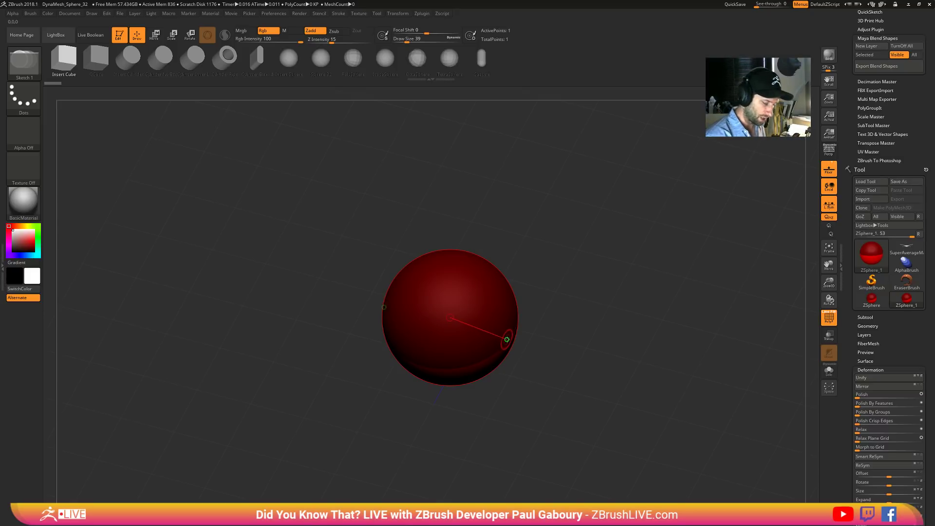
{"action": "key", "text": "a"}
{"action": "mouse_move", "coordinate": [580, 383]}
{"action": "left_mouse_down", "text": "shift"}
{"action": "mouse_move", "coordinate": [546, 317]}
{"action": "mouse_move", "coordinate": [585, 397]}
{"action": "mouse_move", "coordinate": [576, 378]}
{"action": "left_mouse_up", "text": "shift"}
{"action": "key", "text": "ctrl+z"}
{"action": "left_click_drag", "start_coordinate": [531, 339], "coordinate": [511, 323], "text": "shift"}
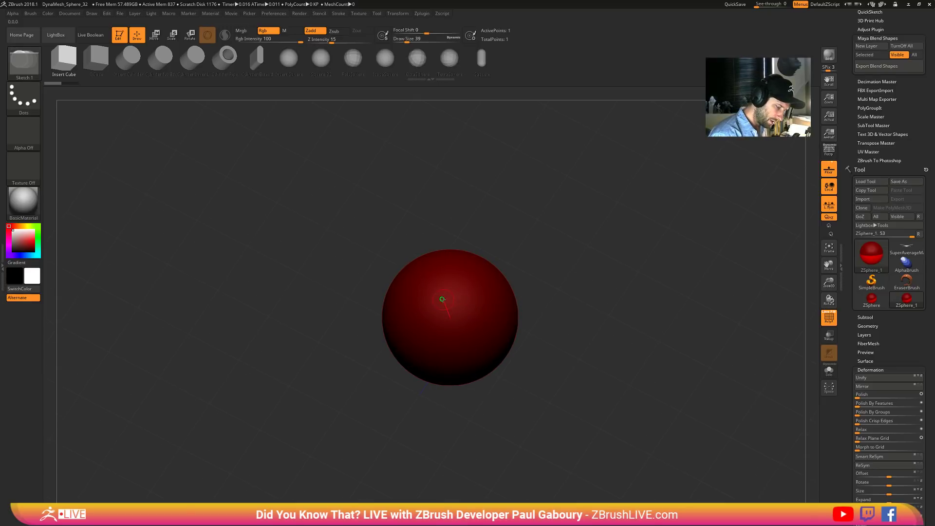
- Add a ZSphere above the root sphere and move it upward to form an elongated torso
{"action": "left_click_drag", "start_coordinate": [443, 297], "coordinate": [472, 345]}
{"action": "mouse_move", "coordinate": [472, 345]}
{"action": "right_mouse_down", "text": "shift"}
{"action": "mouse_move", "coordinate": [444, 303]}
{"action": "mouse_move", "coordinate": [450, 437]}
{"action": "right_mouse_up", "text": "shift"}
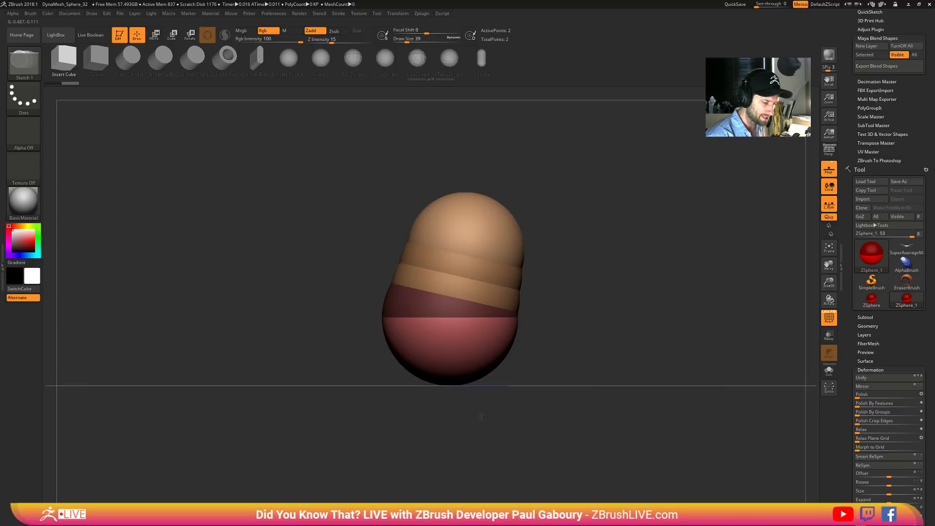
{"action": "mouse_move", "coordinate": [536, 397]}
{"action": "right_mouse_down", "text": "shift"}
{"action": "mouse_move", "coordinate": [504, 396]}
{"action": "mouse_move", "coordinate": [531, 397]}
{"action": "right_mouse_up", "text": "shift"}
{"action": "key", "text": "w"}
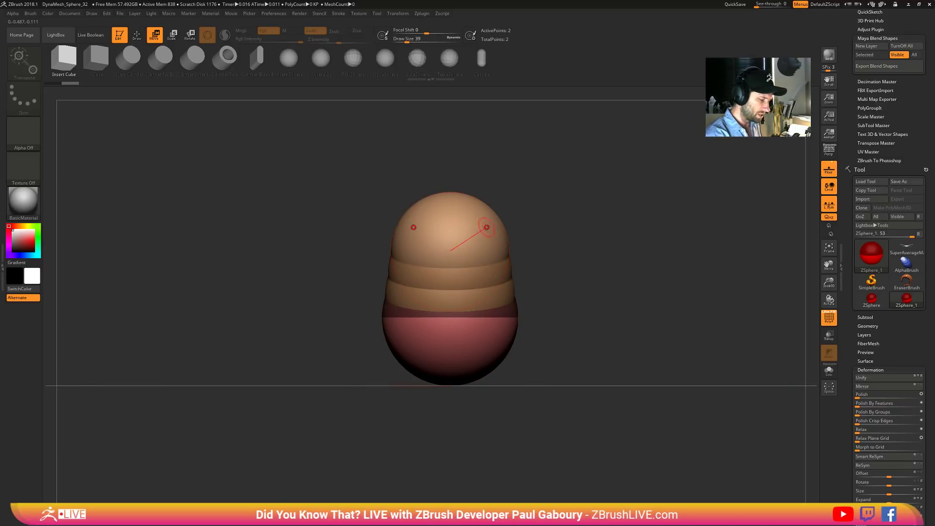
{"action": "right_click_drag", "start_coordinate": [547, 235], "coordinate": [542, 303], "text": "alt"}
{"action": "left_click_drag", "start_coordinate": [541, 302], "coordinate": [538, 264]}
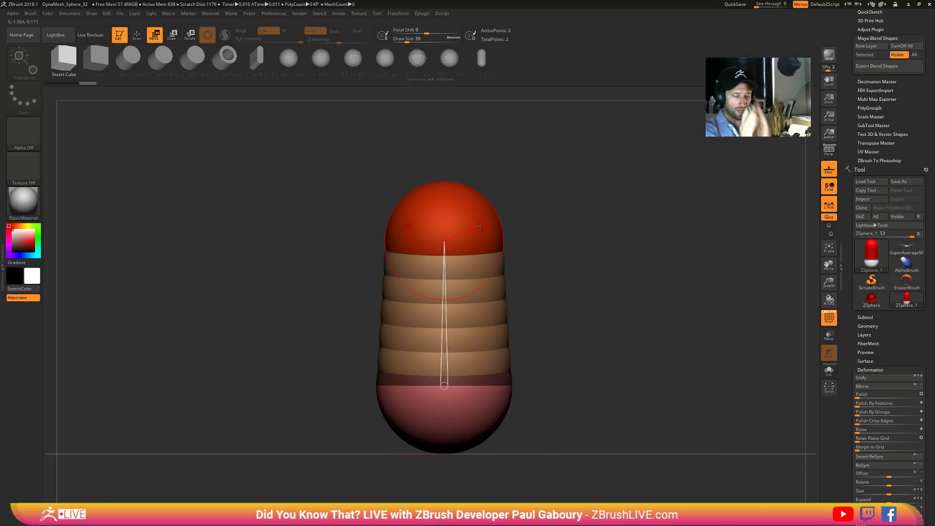
{"action": "key", "text": "a"}
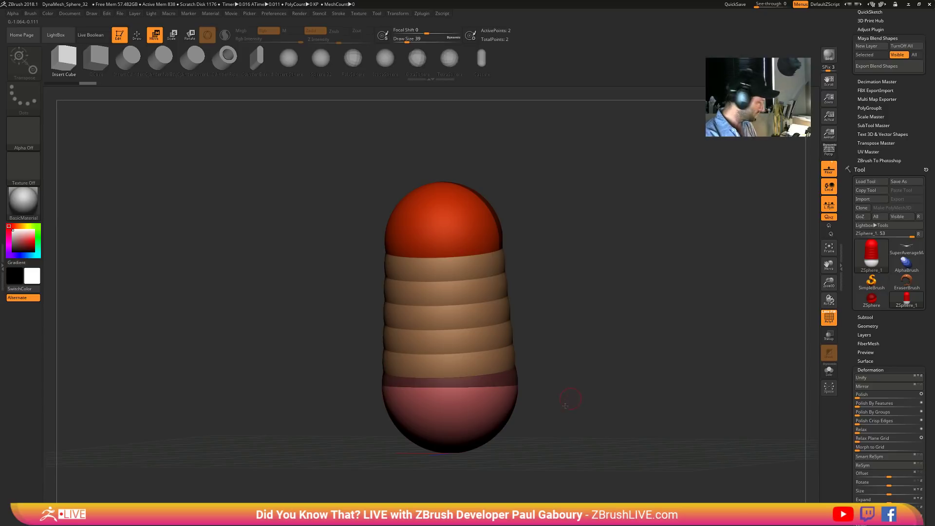
{"action": "key", "text": "shift+a"}
- Add mirrored hip spheres on the root sphere and extend straight legs down from them
{"action": "left_click_drag", "start_coordinate": [565, 406], "coordinate": [498, 338]}
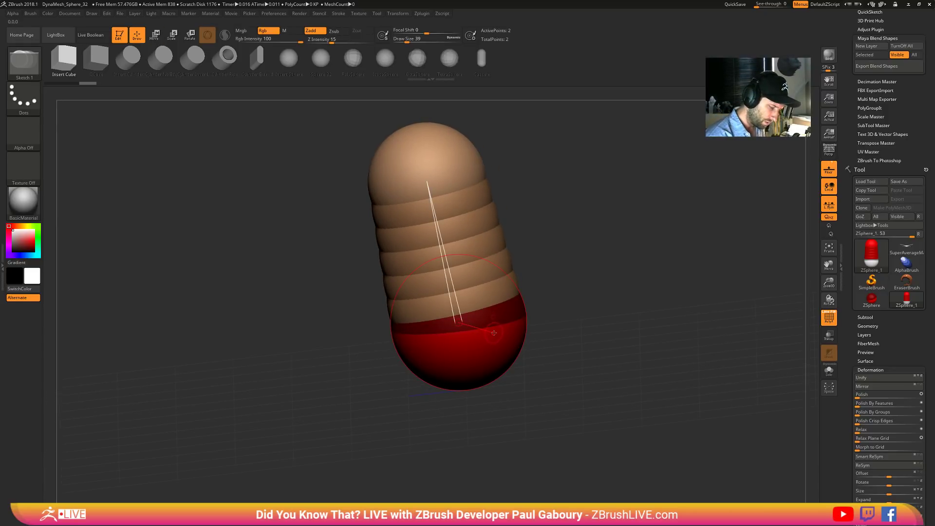
{"action": "left_click_drag", "start_coordinate": [462, 336], "coordinate": [484, 394]}
{"action": "mouse_move", "coordinate": [523, 373]}
{"action": "left_mouse_down"}
{"action": "mouse_move", "coordinate": [519, 321]}
{"action": "mouse_move", "coordinate": [543, 350]}
{"action": "mouse_move", "coordinate": [546, 362]}
{"action": "mouse_move", "coordinate": [539, 341]}
{"action": "mouse_move", "coordinate": [550, 463]}
{"action": "mouse_move", "coordinate": [573, 501]}
{"action": "left_mouse_up"}
{"action": "key", "text": "w"}
{"action": "left_click_drag", "start_coordinate": [604, 462], "coordinate": [502, 402], "text": "alt"}
{"action": "left_click_drag", "start_coordinate": [554, 382], "coordinate": [526, 382]}
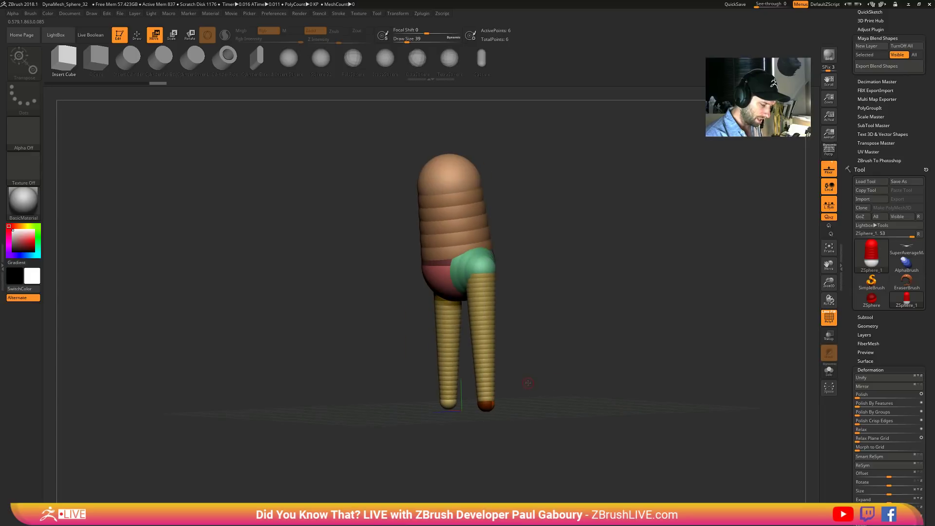
- Insert a knee sphere partway down each leg and move it forward to bend the legs
{"action": "key", "text": "q"}
{"action": "left_click", "coordinate": [483, 327]}
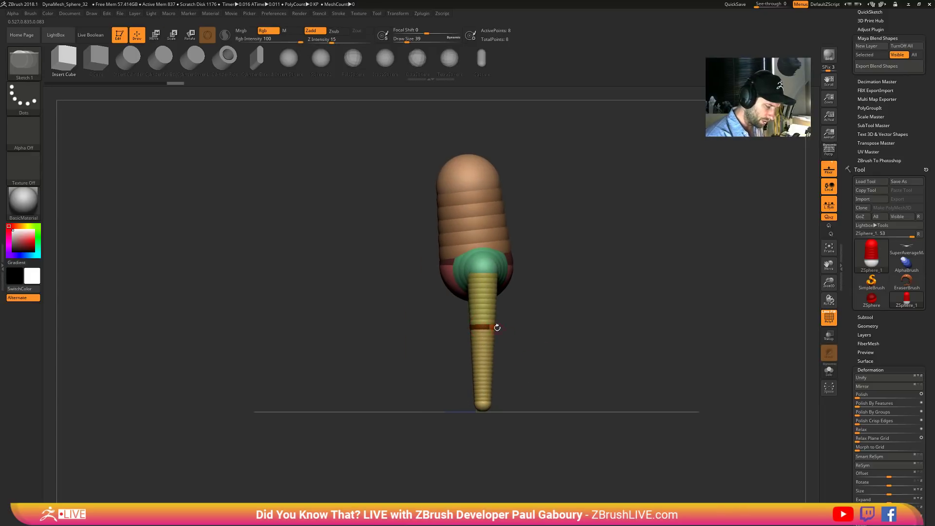
{"action": "key", "text": "w"}
{"action": "left_click_drag", "start_coordinate": [483, 327], "coordinate": [458, 341]}
{"action": "left_click_drag", "start_coordinate": [561, 336], "coordinate": [581, 327]}
{"action": "mouse_move", "coordinate": [581, 326]}
{"action": "left_mouse_down", "text": "alt"}
{"action": "mouse_move", "coordinate": [587, 350]}
{"action": "mouse_move", "coordinate": [572, 347]}
{"action": "mouse_move", "coordinate": [581, 341]}
{"action": "left_mouse_up", "text": "alt"}
- Add mirrored shoulder spheres on the upper torso and extend upper arms from them
{"action": "key", "text": "q"}
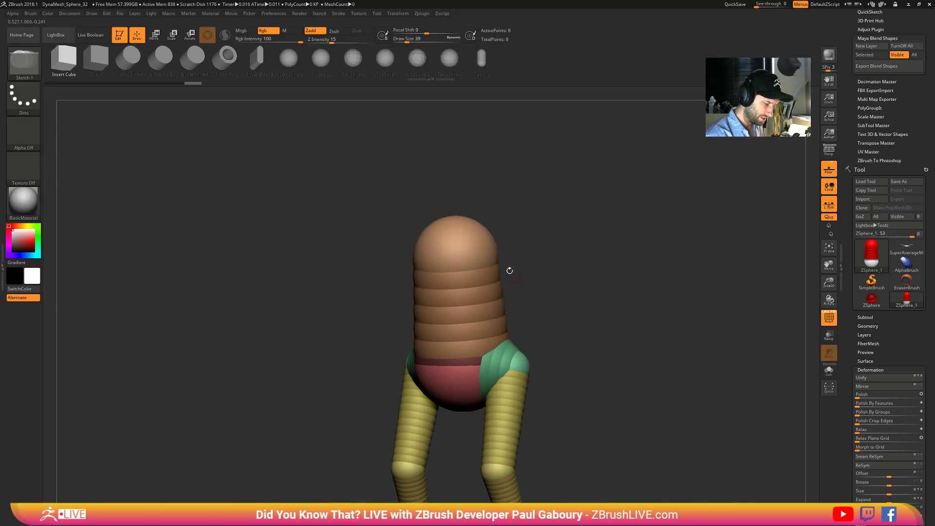
{"action": "mouse_move", "coordinate": [481, 246]}
{"action": "left_mouse_down"}
{"action": "mouse_move", "coordinate": [493, 266]}
{"action": "mouse_move", "coordinate": [505, 262]}
{"action": "mouse_move", "coordinate": [477, 269]}
{"action": "mouse_move", "coordinate": [459, 295]}
{"action": "left_mouse_up"}
{"action": "key", "text": "w"}
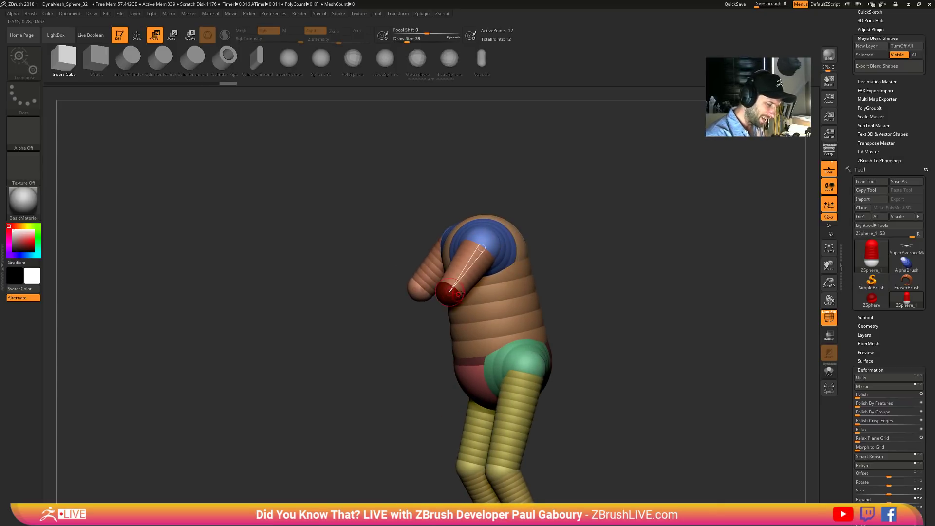
- Add a sphere at each upper arm's end and extend it into a forearm
{"action": "key", "text": "q"}
{"action": "mouse_move", "coordinate": [562, 300]}
{"action": "left_mouse_down"}
{"action": "mouse_move", "coordinate": [530, 302]}
{"action": "mouse_move", "coordinate": [529, 331]}
{"action": "left_mouse_up"}
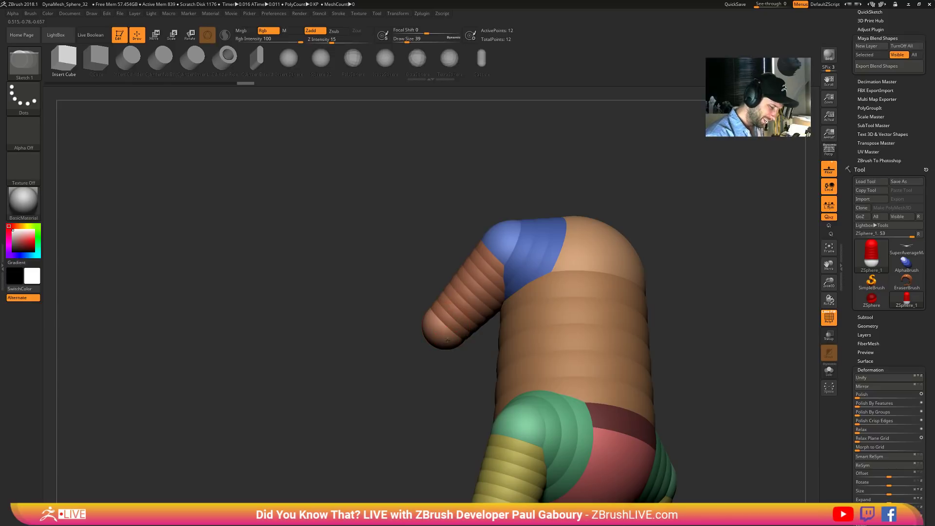
{"action": "mouse_move", "coordinate": [454, 348]}
{"action": "left_mouse_down"}
{"action": "mouse_move", "coordinate": [461, 341]}
{"action": "mouse_move", "coordinate": [475, 359]}
{"action": "mouse_move", "coordinate": [546, 392]}
{"action": "left_mouse_up"}
{"action": "key", "text": "w"}
{"action": "mouse_move", "coordinate": [633, 354]}
{"action": "right_mouse_down", "text": "ctrl"}
{"action": "mouse_move", "coordinate": [630, 344]}
{"action": "mouse_move", "coordinate": [617, 346]}
{"action": "right_mouse_up", "text": "ctrl"}
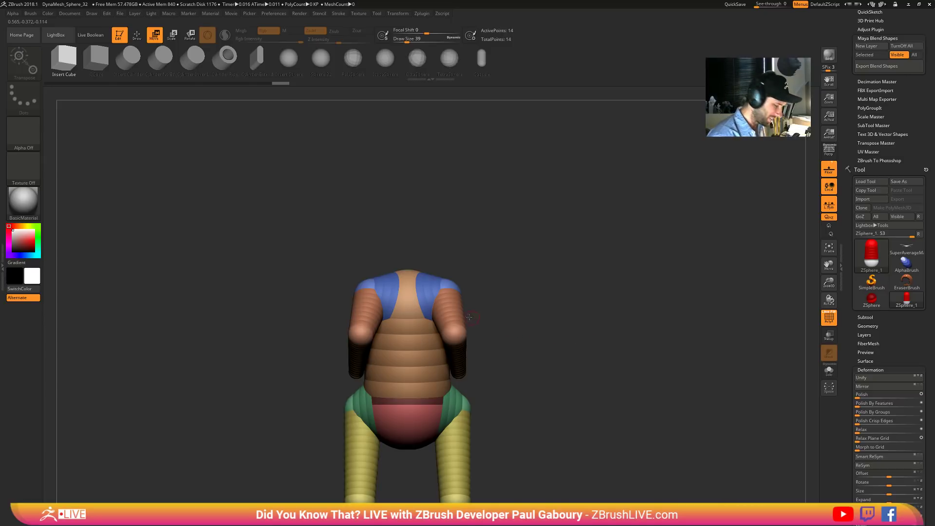
- Move the elbow and hand spheres outward, away from the torso
{"action": "left_click_drag", "start_coordinate": [456, 332], "coordinate": [481, 329]}
{"action": "left_click_drag", "start_coordinate": [459, 375], "coordinate": [480, 373]}
{"action": "mouse_move", "coordinate": [523, 358]}
{"action": "right_mouse_down", "text": "ctrl"}
{"action": "mouse_move", "coordinate": [521, 333]}
{"action": "mouse_move", "coordinate": [532, 394]}
{"action": "mouse_move", "coordinate": [533, 355]}
{"action": "mouse_move", "coordinate": [531, 378]}
{"action": "mouse_move", "coordinate": [490, 372]}
{"action": "right_mouse_up", "text": "ctrl"}
- Add a neck sphere on top of the torso and a head sphere above it
{"action": "key", "text": "q"}
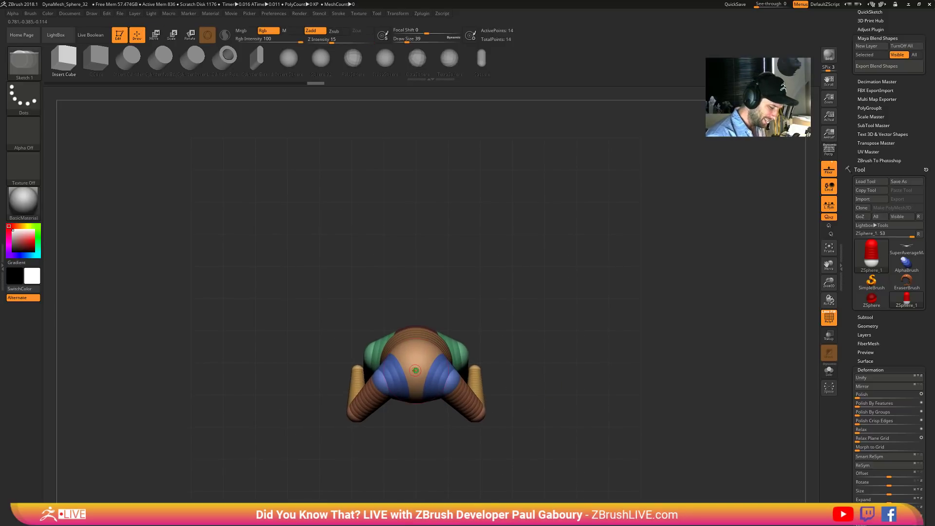
{"action": "left_click_drag", "start_coordinate": [415, 370], "coordinate": [423, 389]}
{"action": "right_click_drag", "start_coordinate": [428, 453], "coordinate": [436, 406]}
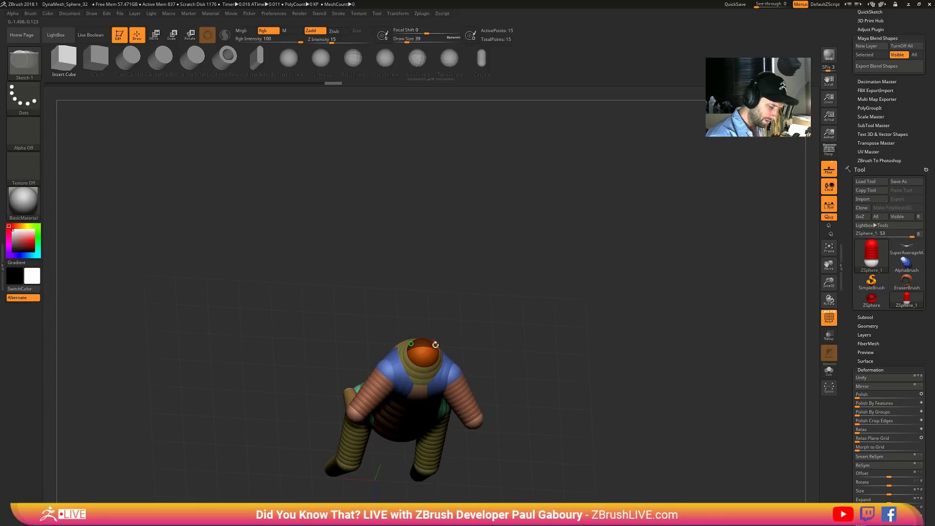
{"action": "left_click_drag", "start_coordinate": [425, 345], "coordinate": [438, 365]}
{"action": "left_click_drag", "start_coordinate": [499, 368], "coordinate": [503, 338], "text": "shift"}
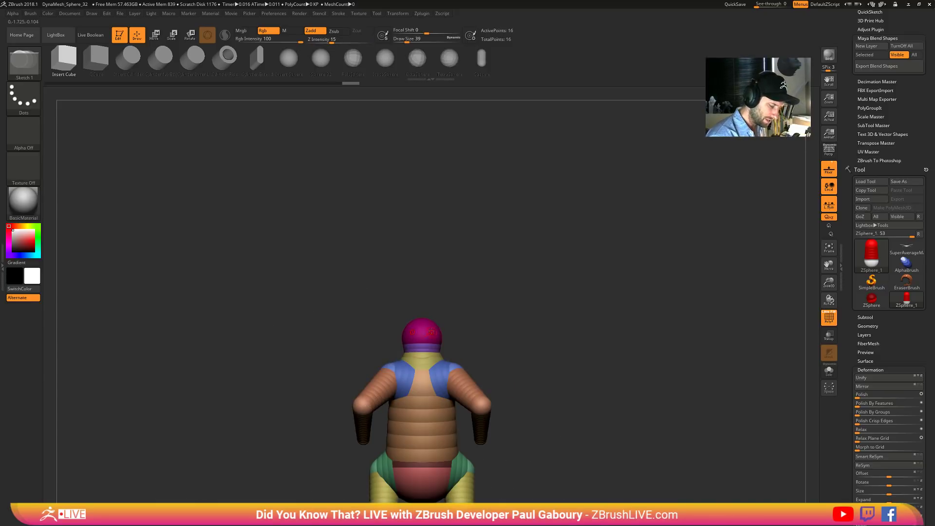
- Move the head sphere upward to stretch the neck section
{"action": "key", "text": "w"}
{"action": "left_click_drag", "start_coordinate": [431, 332], "coordinate": [430, 277]}
{"action": "mouse_move", "coordinate": [503, 327]}
{"action": "left_mouse_down", "text": "alt"}
{"action": "mouse_move", "coordinate": [489, 310]}
{"action": "mouse_move", "coordinate": [532, 336]}
{"action": "mouse_move", "coordinate": [515, 334]}
{"action": "left_mouse_up", "text": "alt"}
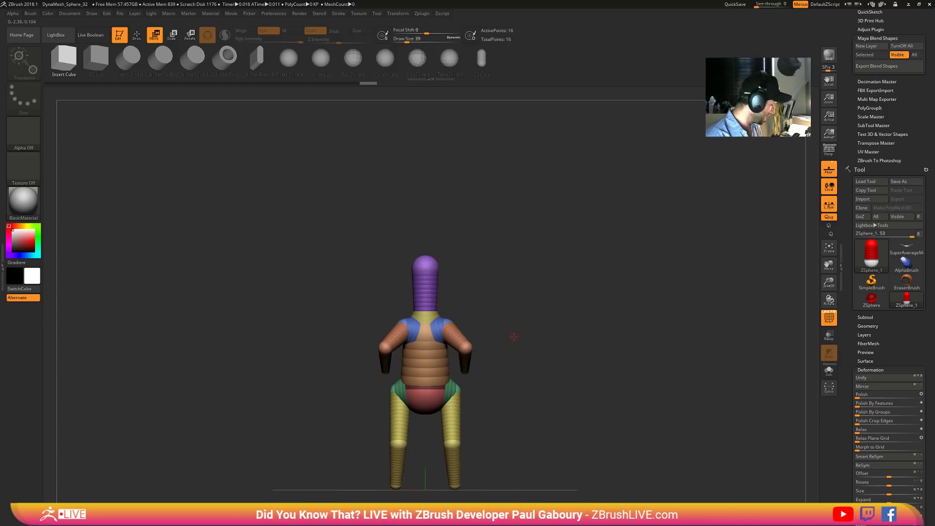
- Preview the figure's adaptive skin and open the Adaptive Skin settings
{"action": "key", "text": "a"}
{"action": "mouse_move", "coordinate": [501, 376]}
{"action": "right_mouse_down", "text": "alt"}
{"action": "mouse_move", "coordinate": [530, 323]}
{"action": "mouse_move", "coordinate": [575, 401]}
{"action": "right_mouse_up", "text": "alt"}
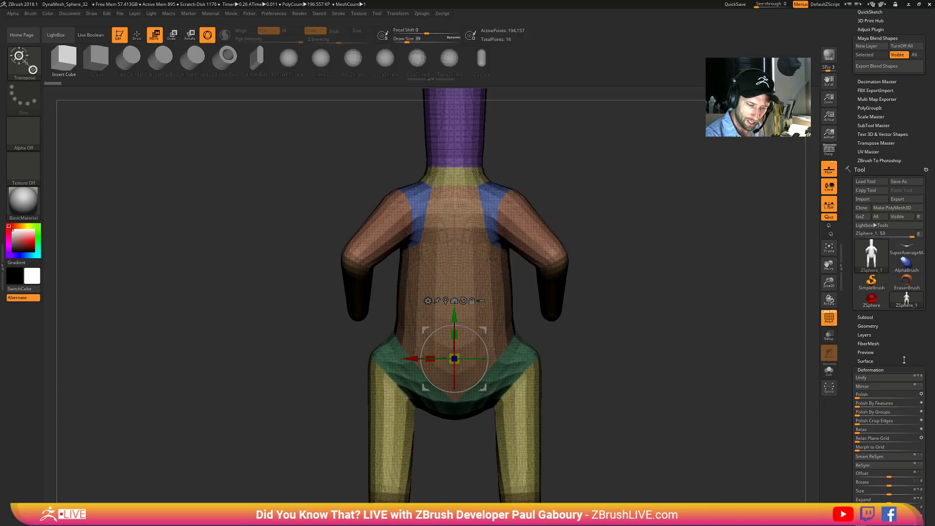
{"action": "left_click", "coordinate": [902, 370]}
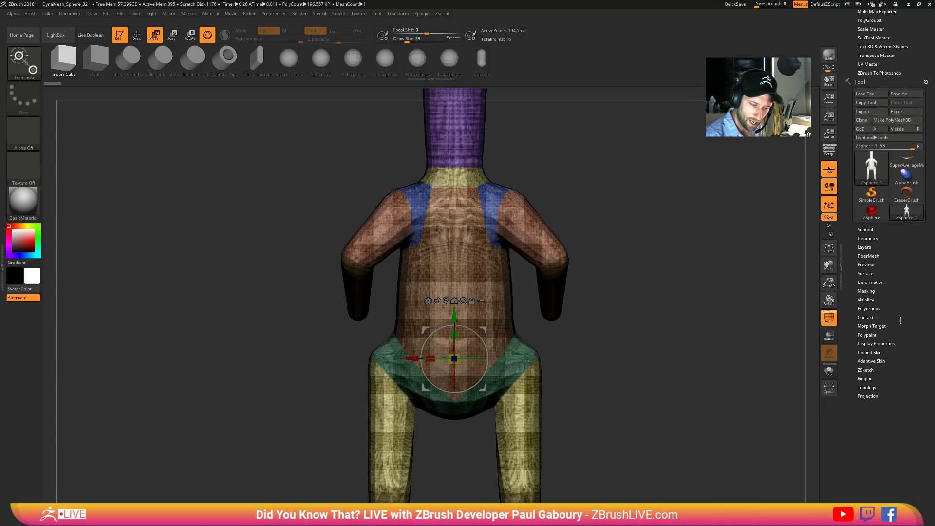
{"action": "left_click", "coordinate": [871, 361]}
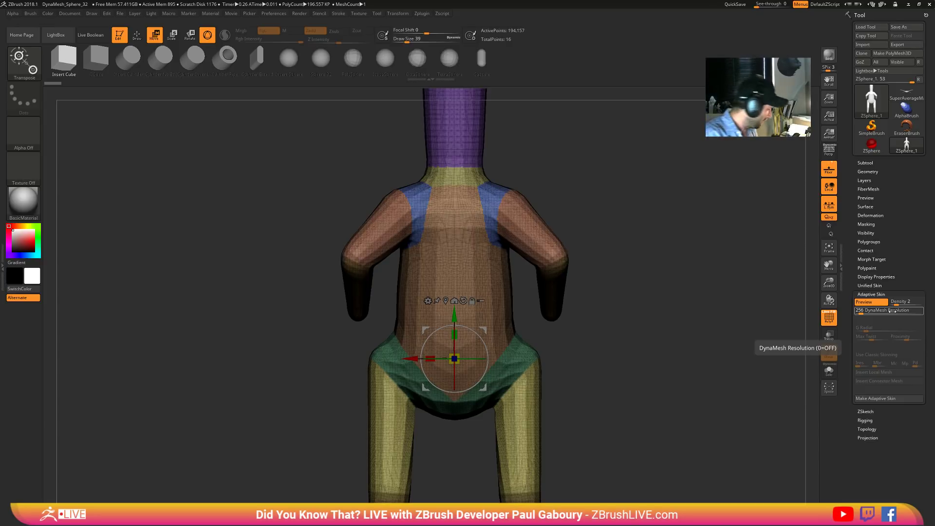
- Set the adaptive skin's DynaMesh Resolution to 0 and preview the skin again
{"action": "key", "text": "Return"}
{"action": "key", "text": "a"}
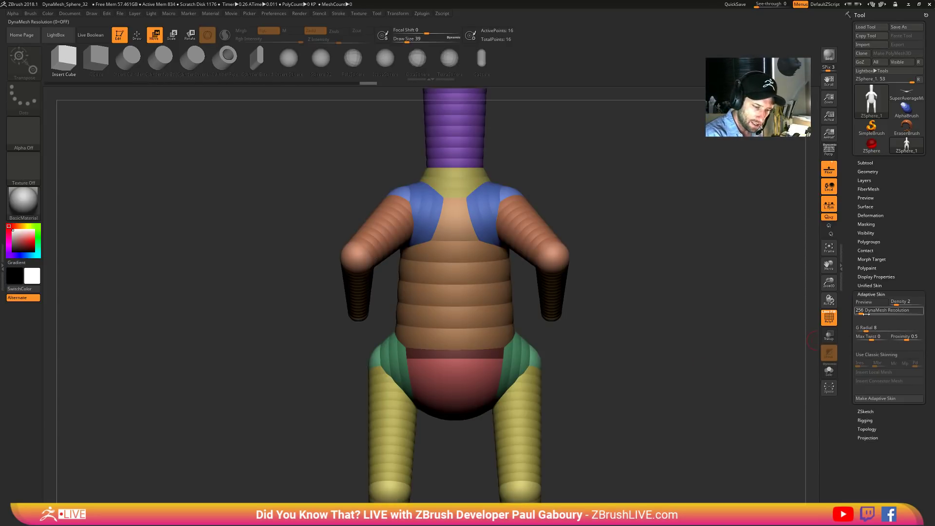
{"action": "left_click_drag", "start_coordinate": [861, 313], "coordinate": [859, 314]}
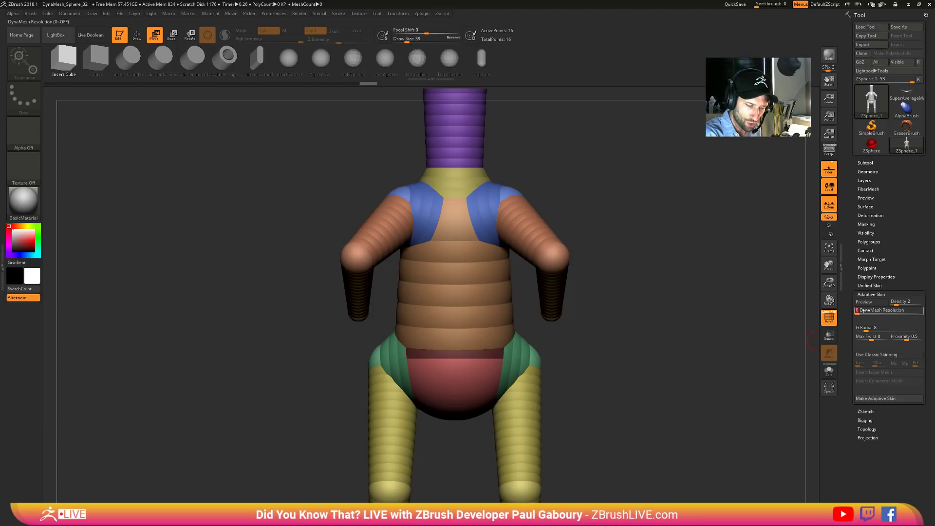
{"action": "left_click", "coordinate": [868, 303]}
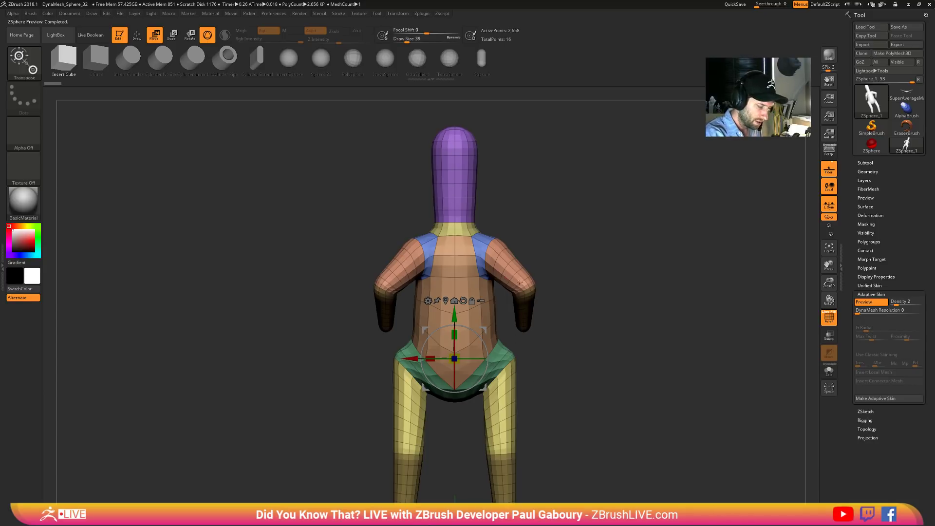
{"action": "mouse_move", "coordinate": [577, 400]}
{"action": "left_mouse_down"}
{"action": "mouse_move", "coordinate": [653, 404]}
{"action": "mouse_move", "coordinate": [589, 392]}
{"action": "left_mouse_up"}
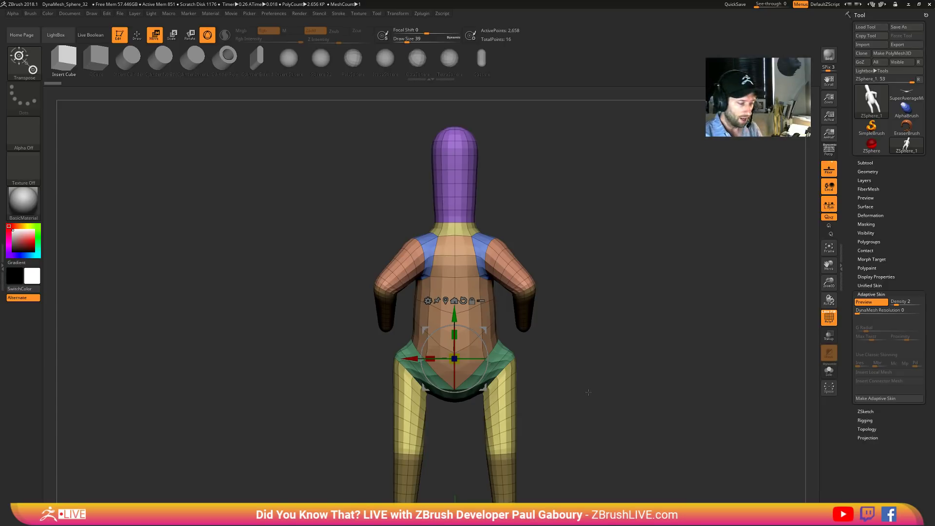
- Leave the adaptive skin preview and switch to Rotate mode on the ZSphere figure
{"action": "key", "text": "q"}
{"action": "key", "text": "a"}
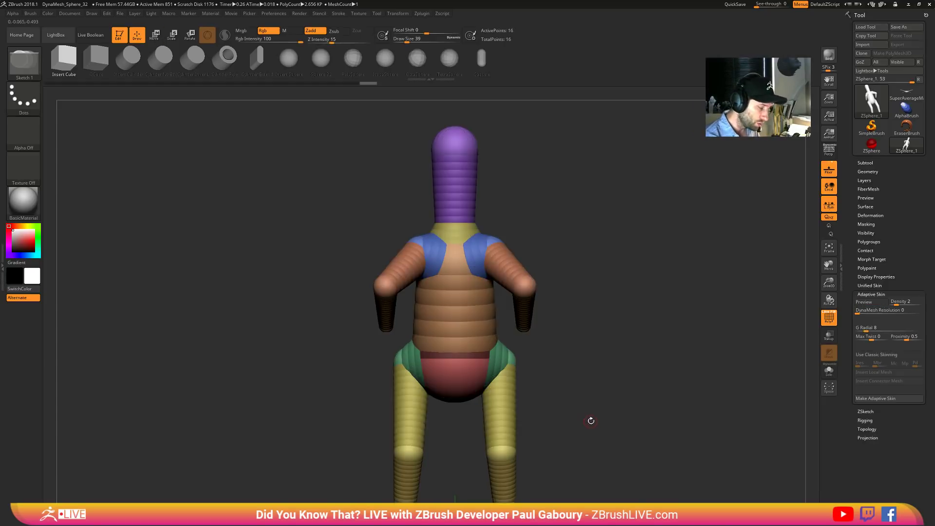
{"action": "key", "text": "r"}
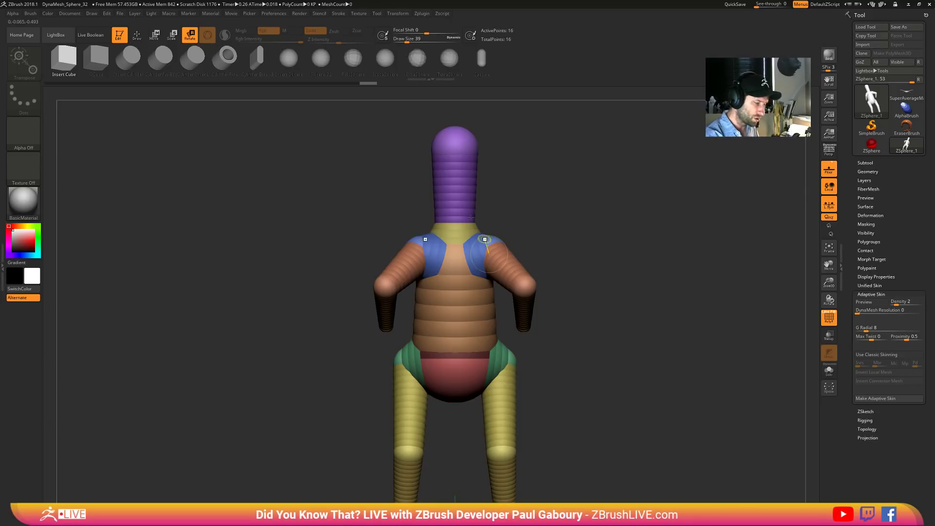
{"action": "mouse_move", "coordinate": [486, 240]}
{"action": "right_mouse_down", "text": "ctrl"}
{"action": "mouse_move", "coordinate": [487, 161]}
{"action": "mouse_move", "coordinate": [488, 219]}
{"action": "right_mouse_up", "text": "ctrl"}
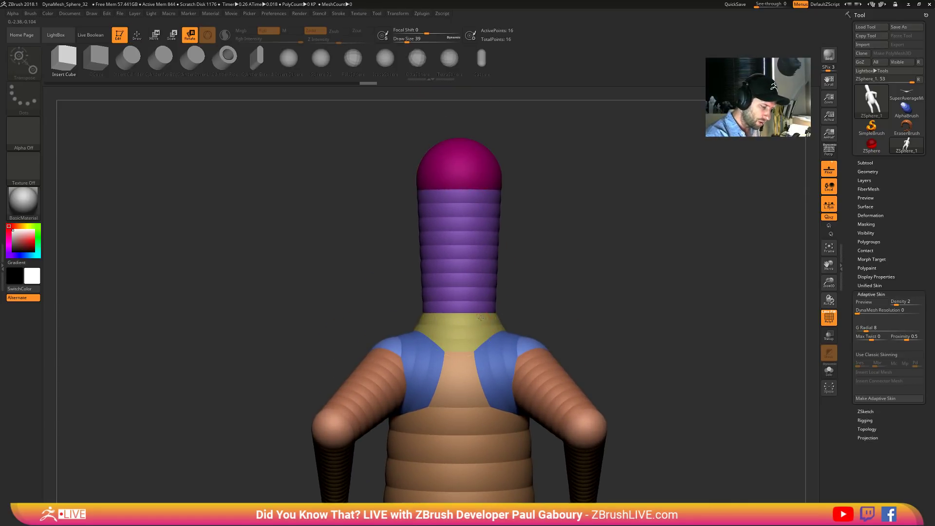
{"action": "mouse_move", "coordinate": [496, 320]}
{"action": "left_mouse_down"}
{"action": "mouse_move", "coordinate": [475, 335]}
{"action": "mouse_move", "coordinate": [490, 321]}
{"action": "left_mouse_up"}
{"action": "key", "text": "ctrl+z"}
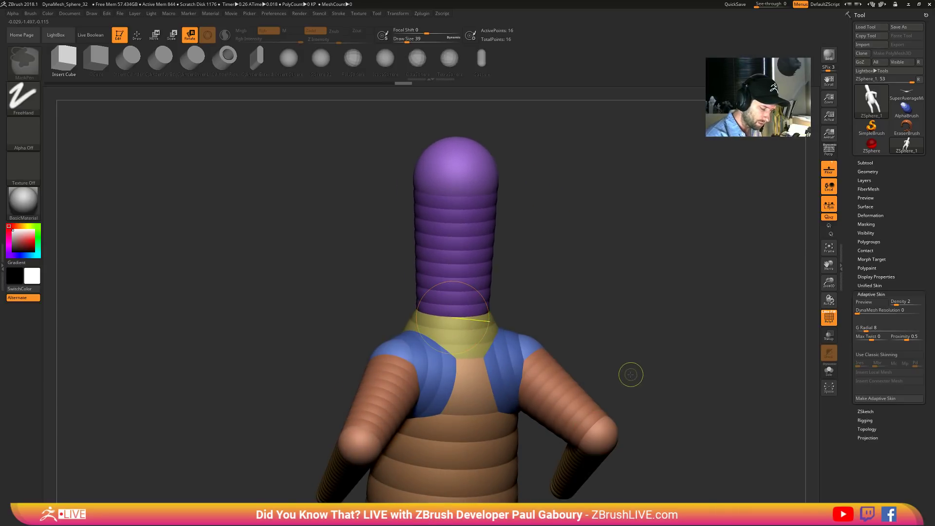
{"action": "key", "text": "ctrl+z"}
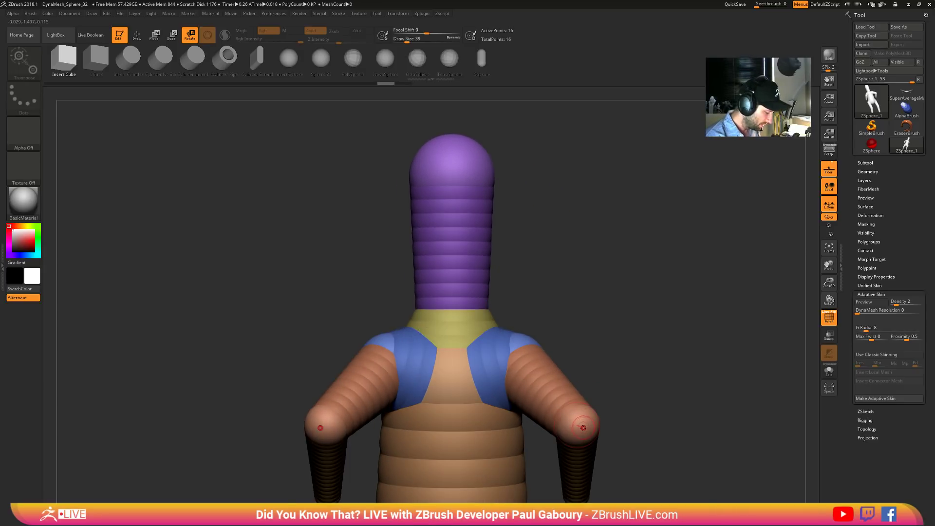
- Rotate the elbow spheres so the forearms swing outward, and preview the resulting adaptive skin
{"action": "mouse_move", "coordinate": [584, 428]}
{"action": "left_mouse_down"}
{"action": "mouse_move", "coordinate": [508, 477]}
{"action": "mouse_move", "coordinate": [572, 426]}
{"action": "mouse_move", "coordinate": [633, 419]}
{"action": "left_mouse_up"}
{"action": "key", "text": "a"}
{"action": "key", "text": "s"}
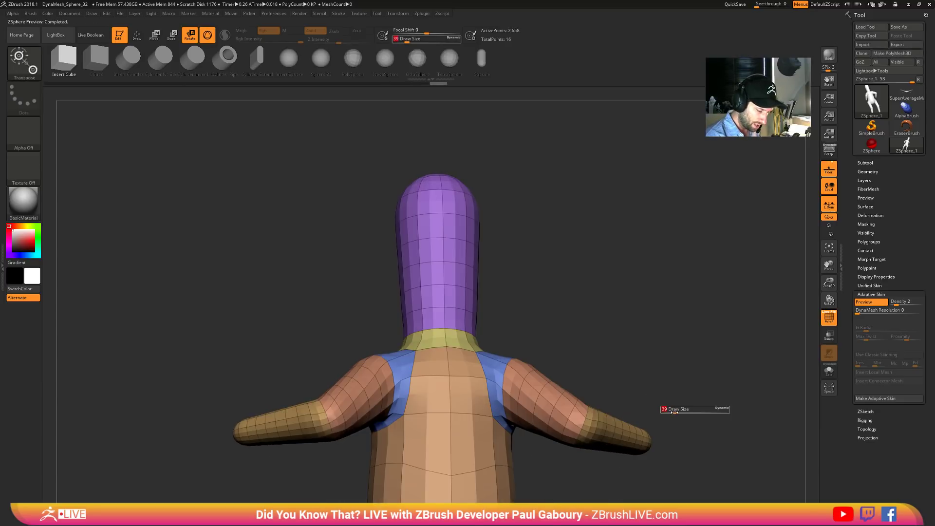
{"action": "mouse_move", "coordinate": [649, 477]}
{"action": "left_mouse_down", "text": "alt"}
{"action": "mouse_move", "coordinate": [644, 411]}
{"action": "mouse_move", "coordinate": [628, 428]}
{"action": "mouse_move", "coordinate": [640, 418]}
{"action": "mouse_move", "coordinate": [631, 429]}
{"action": "mouse_move", "coordinate": [585, 377]}
{"action": "left_mouse_up", "text": "alt"}
- Rotate the chest sphere between the shoulders and preview the resulting adaptive skin
{"action": "key", "text": "a"}
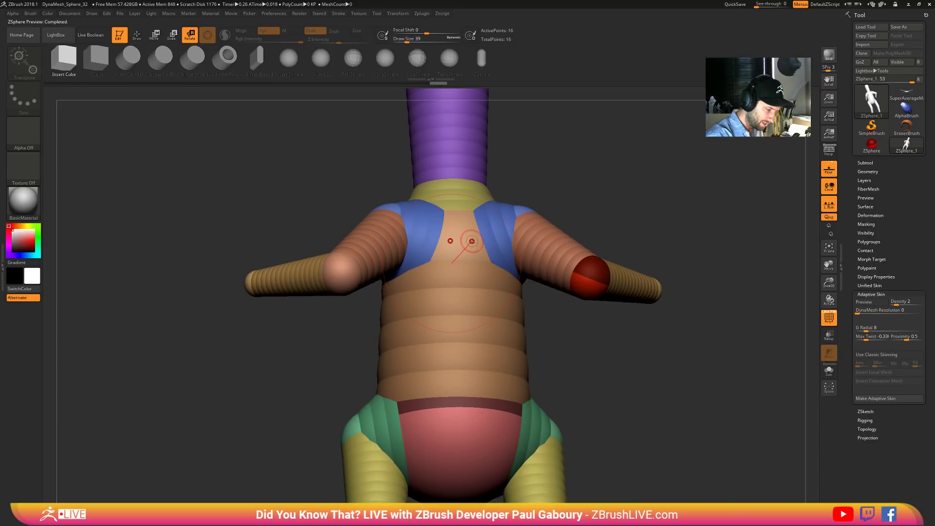
{"action": "left_click_drag", "start_coordinate": [468, 242], "coordinate": [459, 243]}
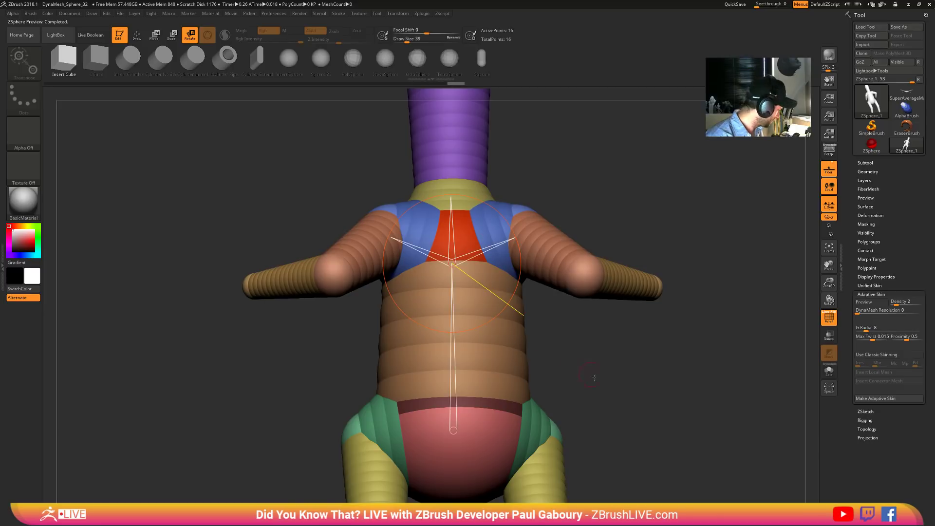
{"action": "key", "text": "a"}
{"action": "left_click_drag", "start_coordinate": [590, 419], "coordinate": [592, 394], "text": "alt"}
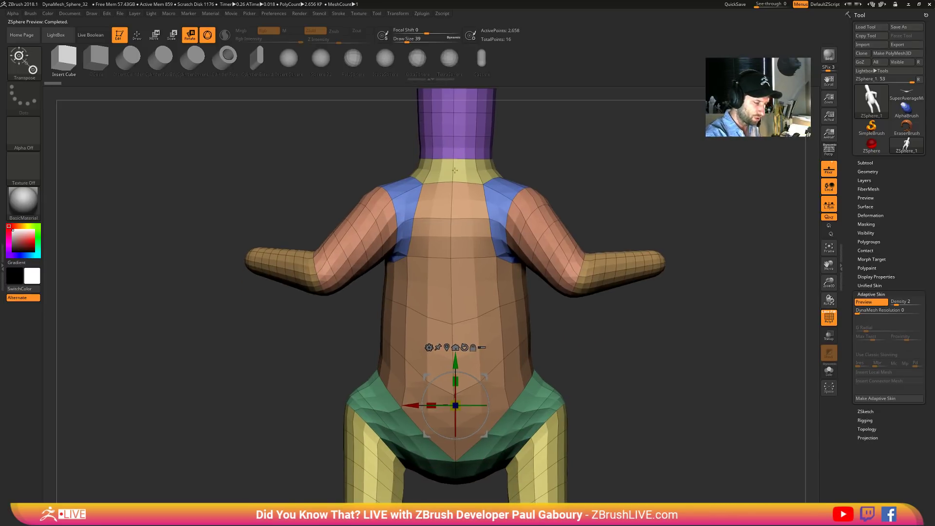
{"action": "right_click_drag", "start_coordinate": [611, 444], "coordinate": [616, 388], "text": "ctrl"}
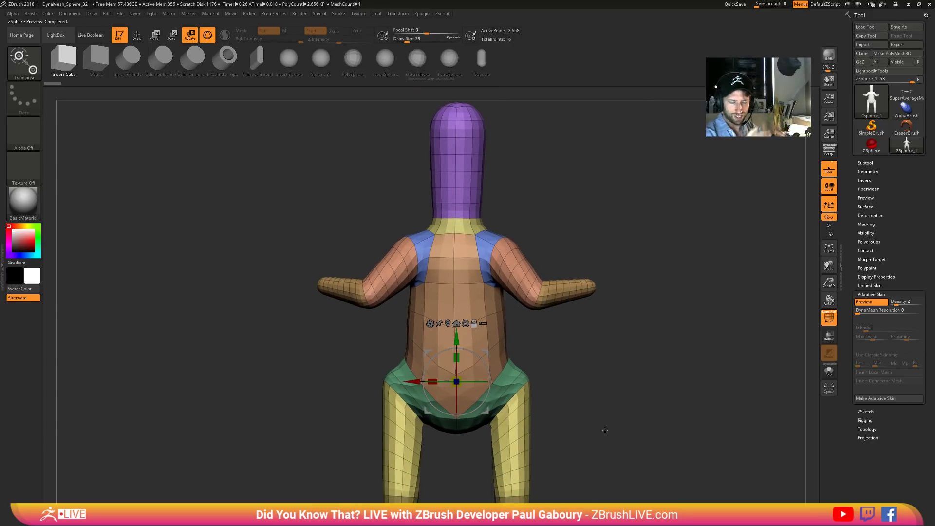
- Leave the adaptive skin preview and undo the most recent joint rotations
{"action": "key", "text": "ctrl"}
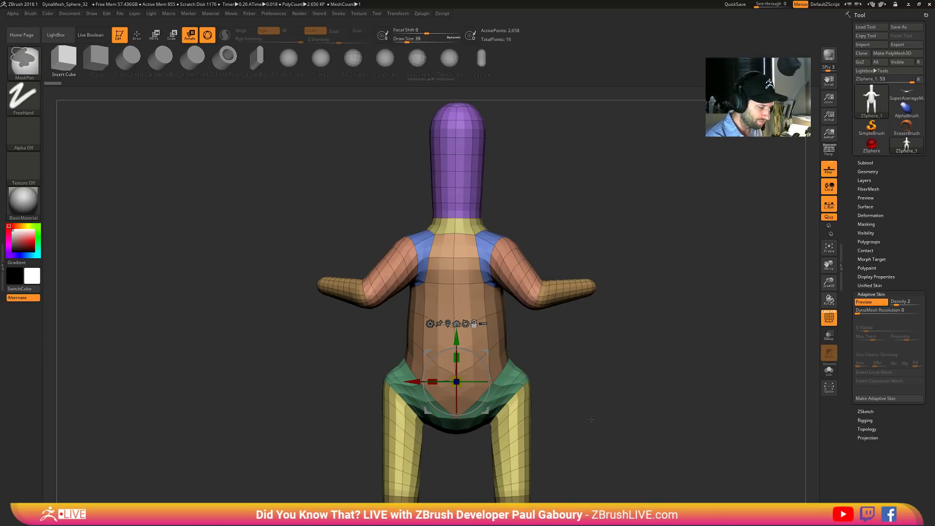
{"action": "key", "text": "a"}
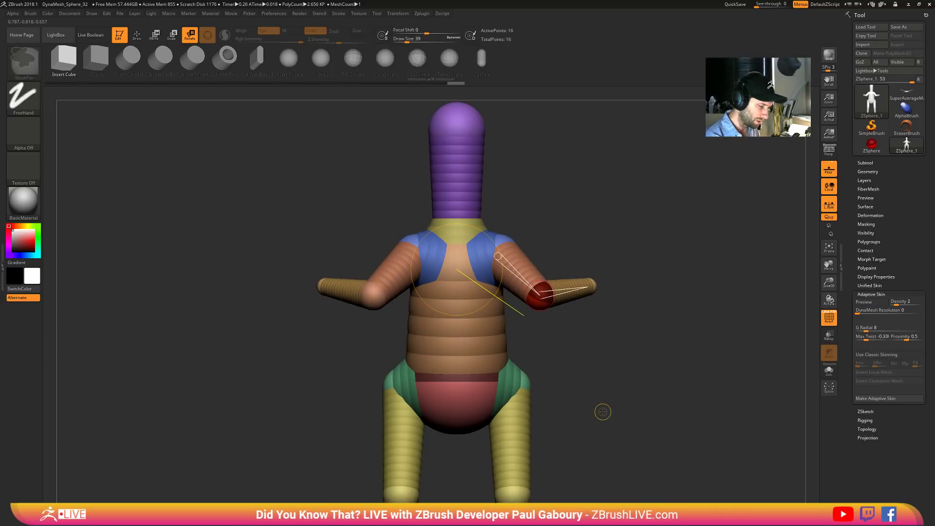
{"action": "left_click_drag", "start_coordinate": [603, 409], "coordinate": [616, 407]}
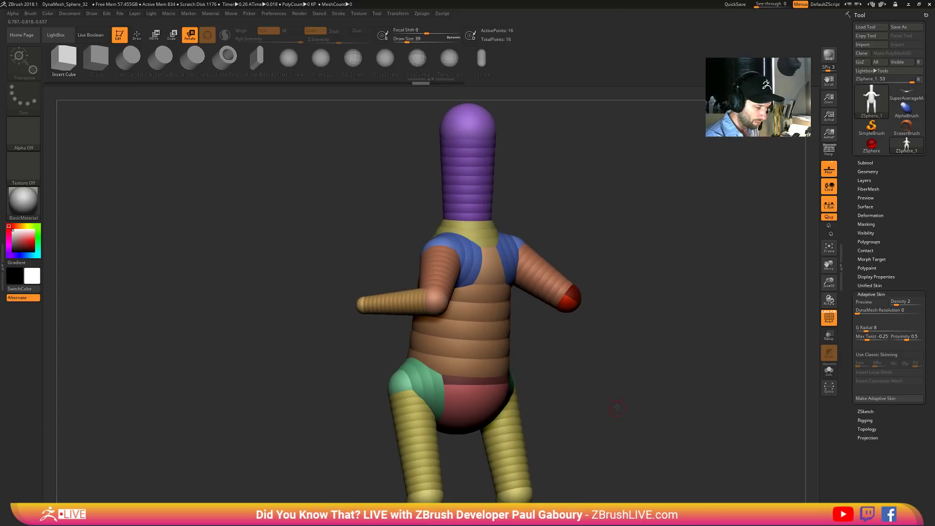
- Rotate the upper arms outward at the shoulders until they extend sideways, and preview the resulting adaptive skin
{"action": "mouse_move", "coordinate": [542, 269]}
{"action": "left_mouse_down"}
{"action": "mouse_move", "coordinate": [562, 219]}
{"action": "mouse_move", "coordinate": [555, 331]}
{"action": "mouse_move", "coordinate": [569, 265]}
{"action": "mouse_move", "coordinate": [570, 365]}
{"action": "mouse_move", "coordinate": [586, 350]}
{"action": "left_mouse_up"}
{"action": "key", "text": "ctrl+z"}
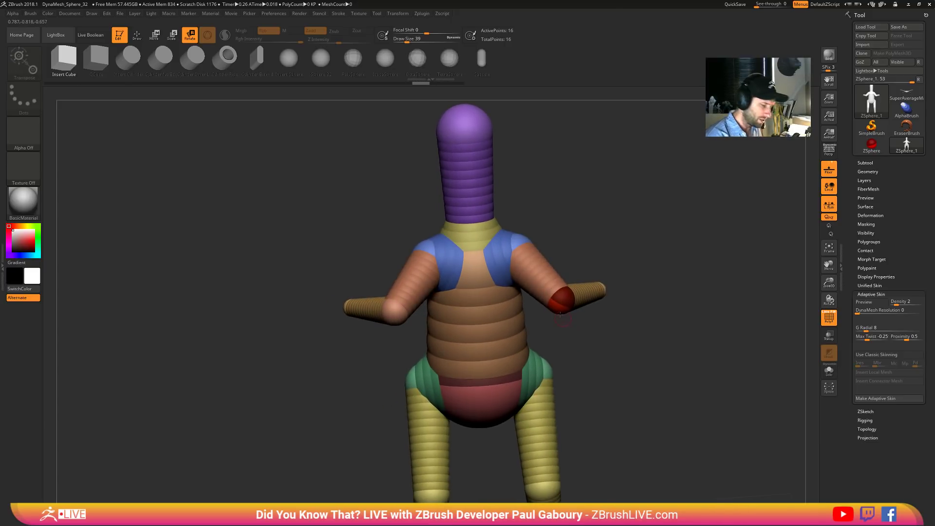
{"action": "left_click_drag", "start_coordinate": [533, 268], "coordinate": [567, 247]}
{"action": "mouse_move", "coordinate": [565, 185]}
{"action": "left_mouse_down"}
{"action": "mouse_move", "coordinate": [551, 222]}
{"action": "mouse_move", "coordinate": [624, 353]}
{"action": "mouse_move", "coordinate": [564, 276]}
{"action": "mouse_move", "coordinate": [555, 295]}
{"action": "mouse_move", "coordinate": [584, 329]}
{"action": "mouse_move", "coordinate": [541, 319]}
{"action": "mouse_move", "coordinate": [561, 268]}
{"action": "left_mouse_up"}
{"action": "mouse_move", "coordinate": [609, 270]}
{"action": "left_mouse_down", "text": "shift"}
{"action": "mouse_move", "coordinate": [582, 263]}
{"action": "mouse_move", "coordinate": [575, 224]}
{"action": "mouse_move", "coordinate": [560, 306]}
{"action": "mouse_move", "coordinate": [570, 219]}
{"action": "mouse_move", "coordinate": [586, 292]}
{"action": "mouse_move", "coordinate": [567, 221]}
{"action": "mouse_move", "coordinate": [578, 325]}
{"action": "mouse_move", "coordinate": [597, 266]}
{"action": "left_mouse_up", "text": "shift"}
{"action": "left_click_drag", "start_coordinate": [628, 344], "coordinate": [606, 348], "text": "alt"}
{"action": "key", "text": "a"}
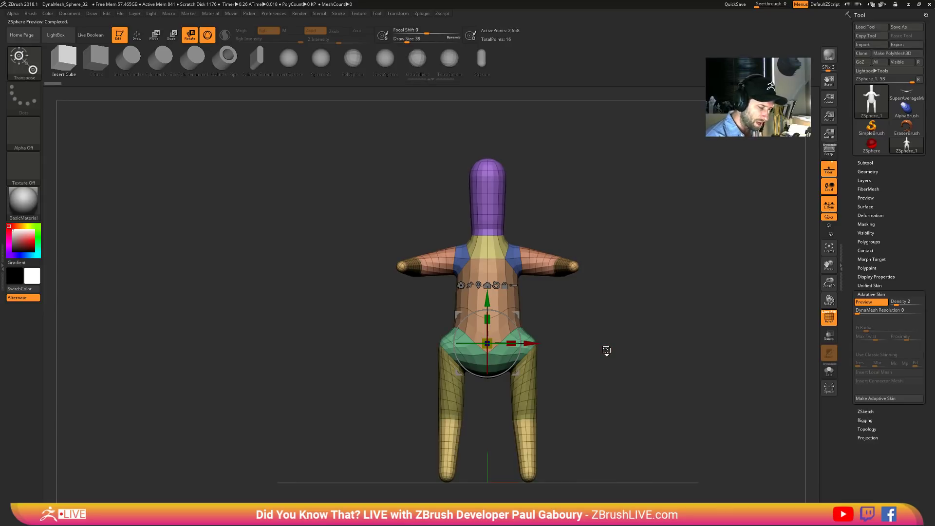
- Return to Draw mode, make an adaptive skin from the ZSphere figure, and load the Skin_ZSphere_1 mesh
{"action": "key", "text": "q"}
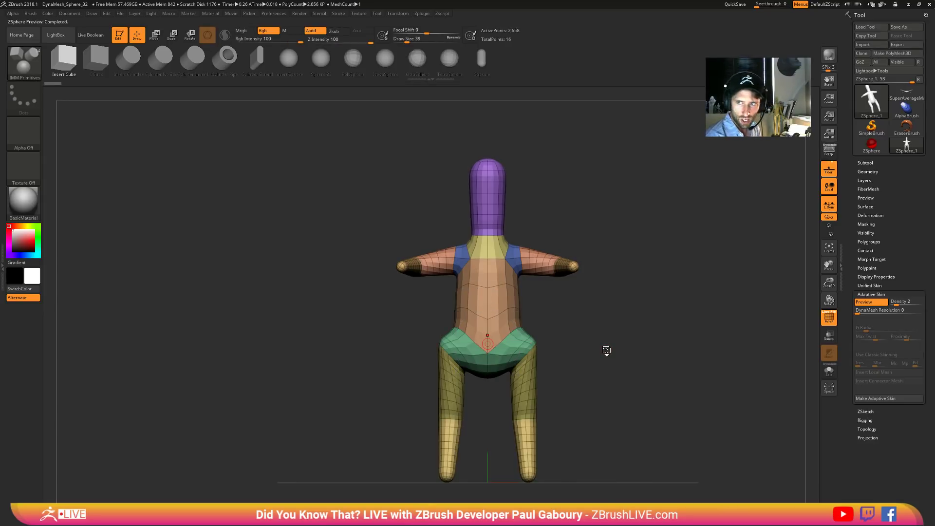
{"action": "left_click", "coordinate": [880, 399]}
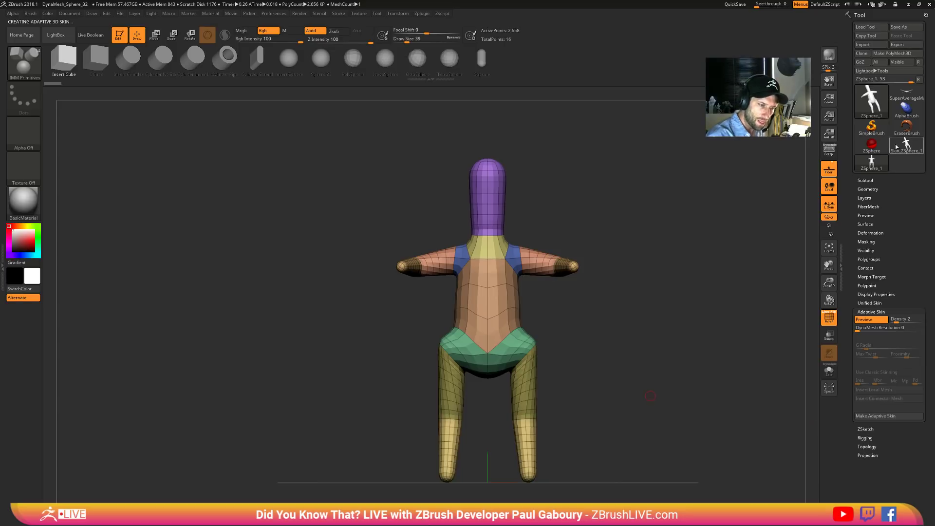
{"action": "mouse_move", "coordinate": [904, 150]}
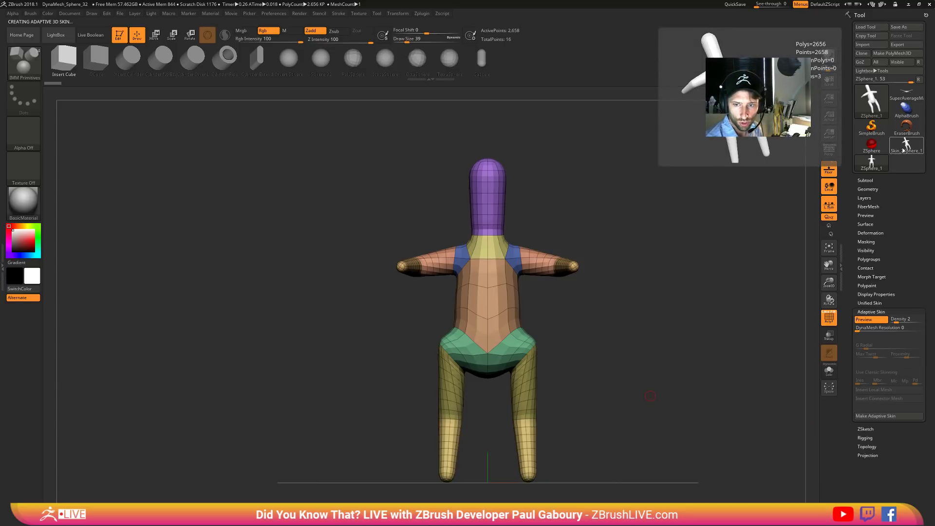
{"action": "left_click", "coordinate": [904, 150]}
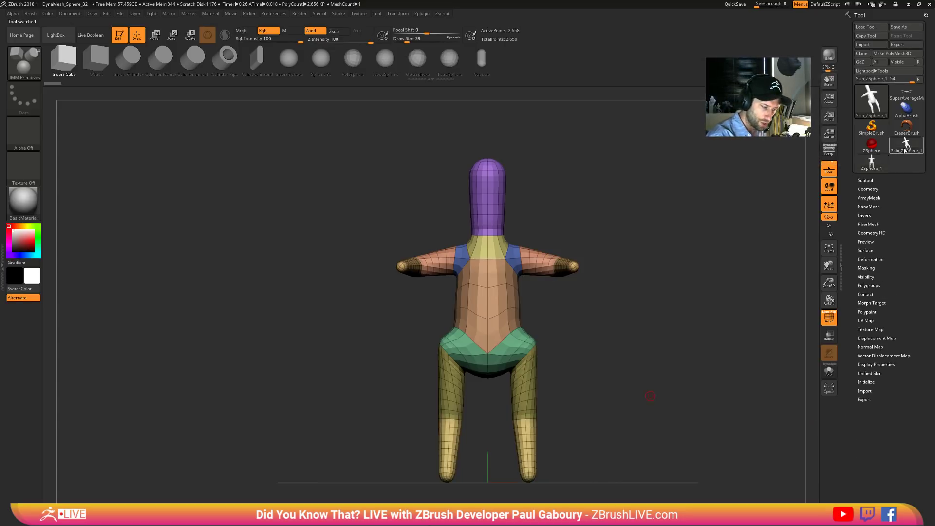
- Delete the lower subdivision levels of the skin mesh and apply Mirror And Weld
{"action": "left_click_drag", "start_coordinate": [616, 395], "coordinate": [587, 384], "text": "alt"}
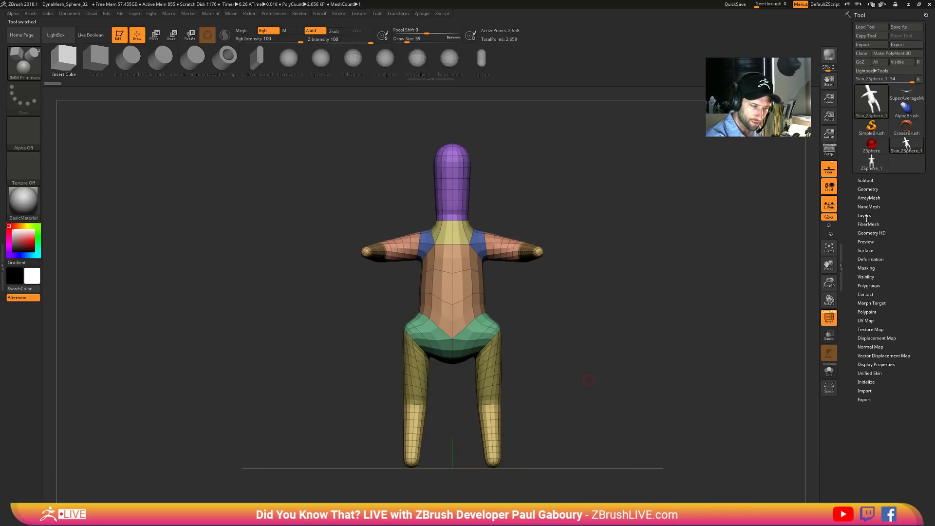
{"action": "left_click", "coordinate": [868, 189]}
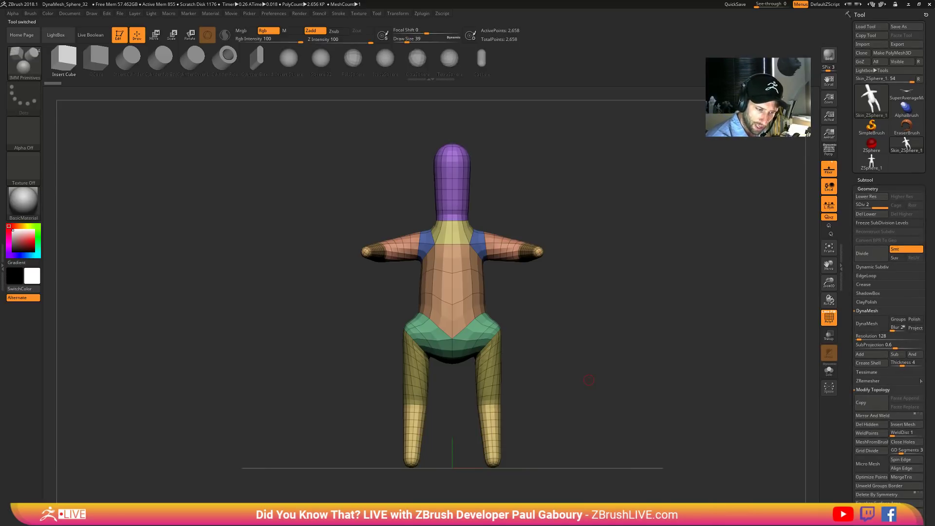
{"action": "left_click", "coordinate": [870, 223]}
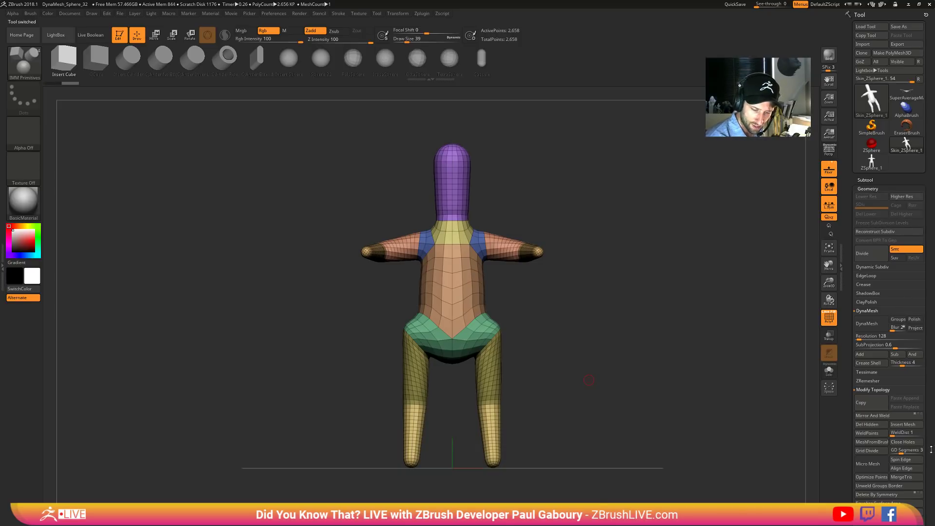
{"action": "left_click", "coordinate": [870, 416]}
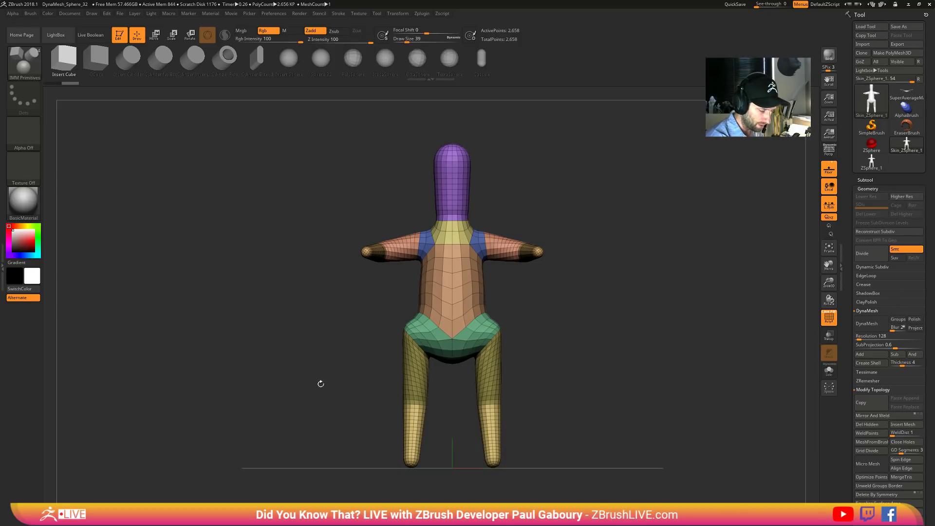
- Use the Move brush to push the torso polygons out of symmetry on one side of the figure
{"action": "key", "text": "ctrl"}
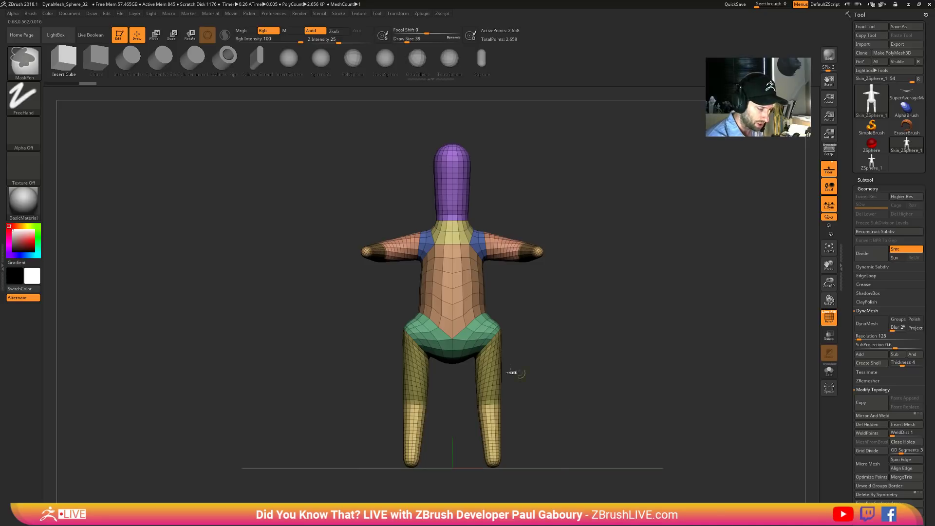
{"action": "right_click_drag", "start_coordinate": [515, 372], "coordinate": [447, 297], "text": "ctrl"}
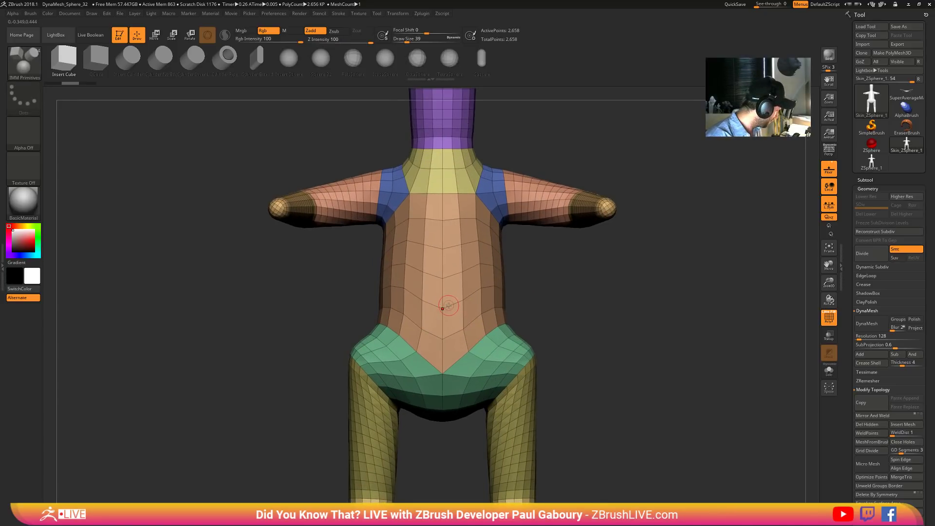
{"action": "key", "text": "b"}
{"action": "key", "text": "m"}
{"action": "key", "text": "v"}
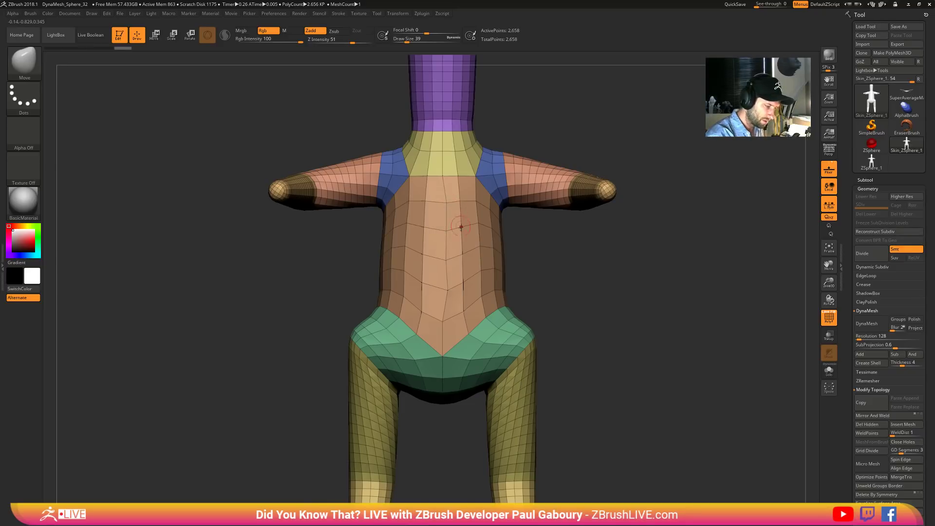
{"action": "key", "text": "ctrl"}
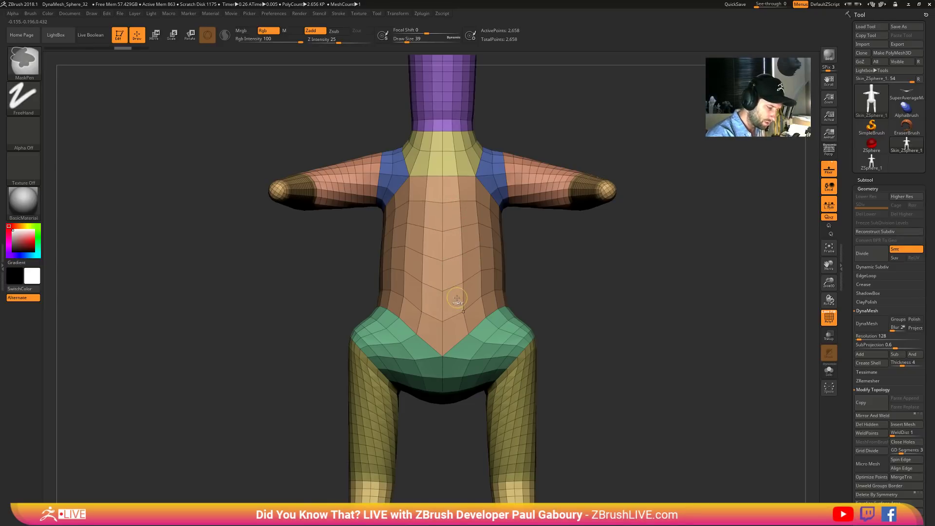
{"action": "left_click_drag", "start_coordinate": [441, 259], "coordinate": [402, 236]}
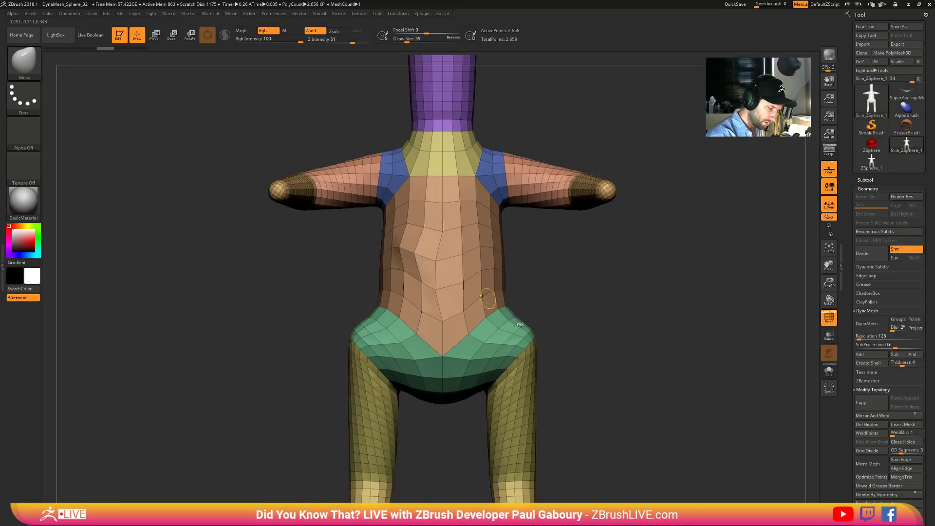
{"action": "right_click_drag", "start_coordinate": [481, 295], "coordinate": [445, 269], "text": "ctrl"}
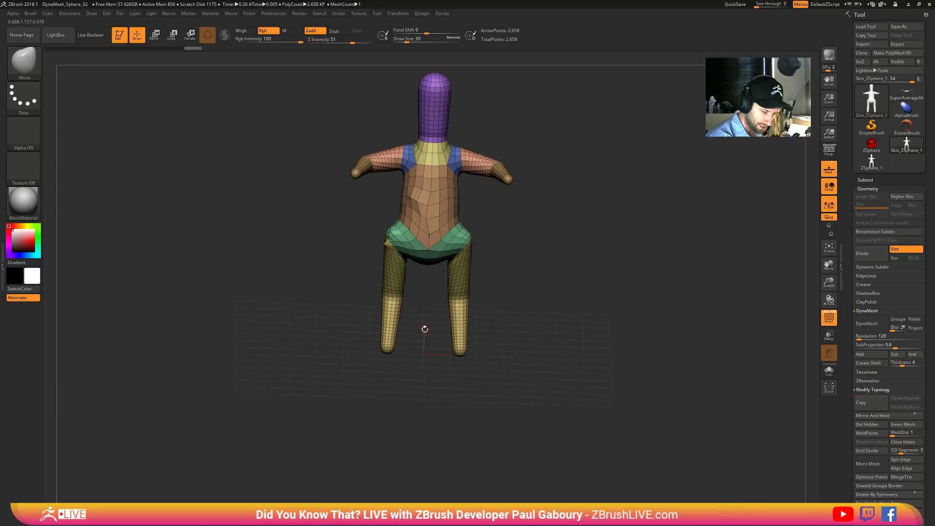
- Try Delete By Symmetry on the figure, undo it, and apply Mirror And Weld to make the torso symmetrical again
{"action": "left_click", "coordinate": [874, 494]}
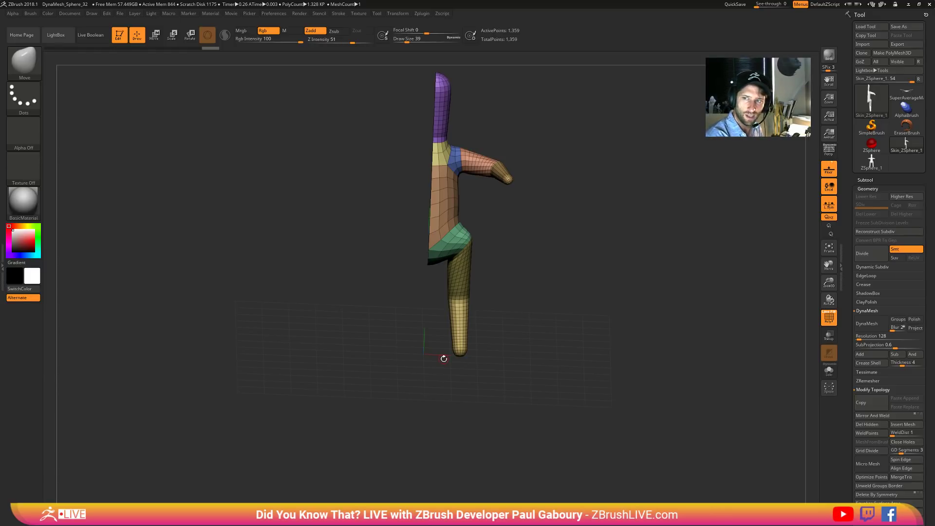
{"action": "key", "text": "ctrl+z"}
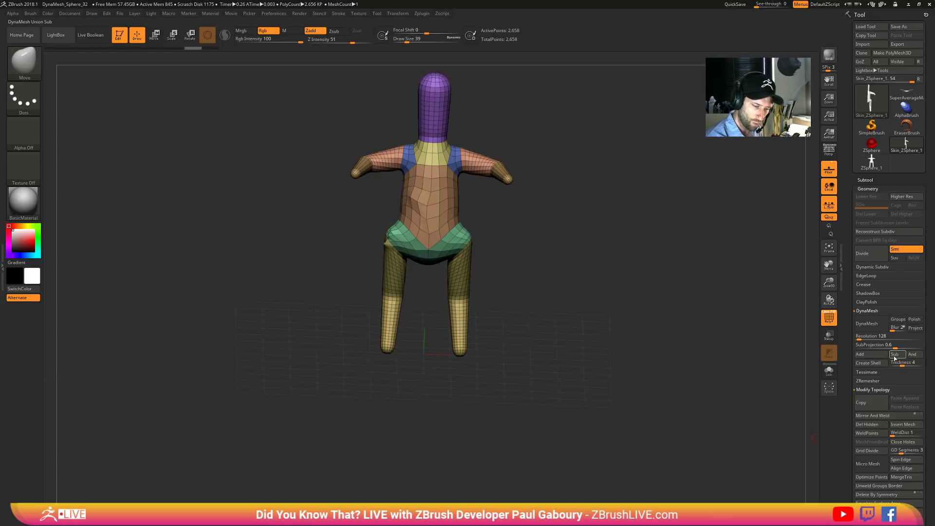
{"action": "left_click", "coordinate": [885, 416]}
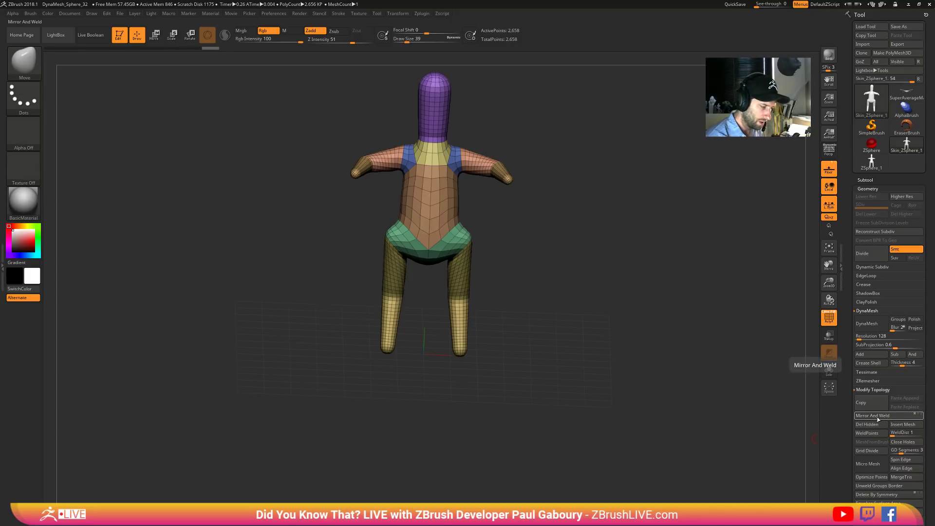
{"action": "left_click_drag", "start_coordinate": [462, 385], "coordinate": [453, 382], "text": "shift"}
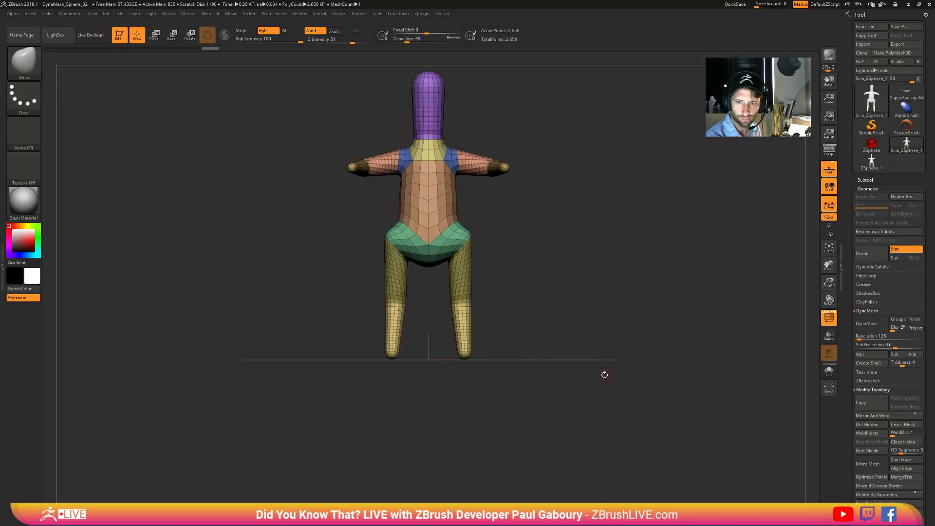
{"action": "left_click_drag", "start_coordinate": [609, 374], "coordinate": [599, 394]}
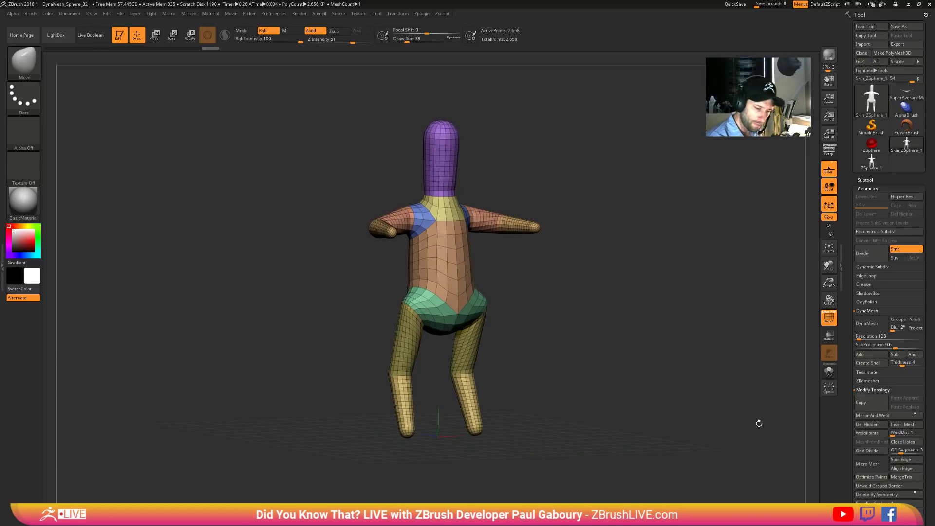
- Initialize the current mesh as a QCube with X, Y and Z resolution 2
{"action": "left_click", "coordinate": [872, 189]}
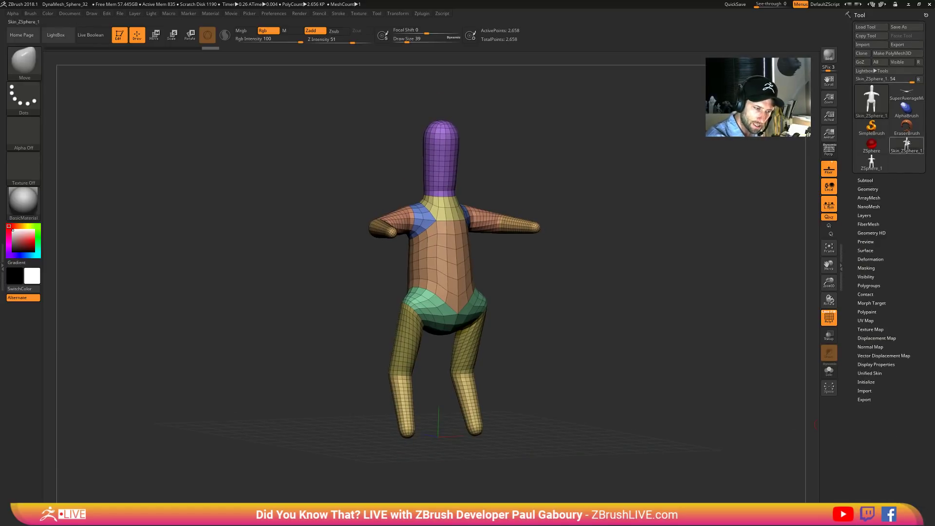
{"action": "left_click", "coordinate": [919, 80]}
{"action": "left_click", "coordinate": [866, 347]}
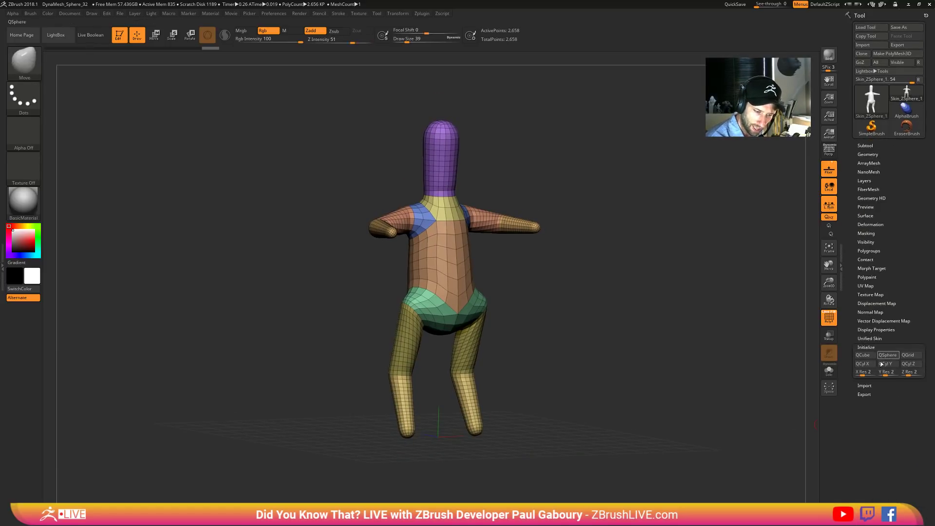
{"action": "left_click", "coordinate": [864, 355]}
{"action": "right_click_drag", "start_coordinate": [531, 336], "coordinate": [516, 411], "text": "ctrl"}
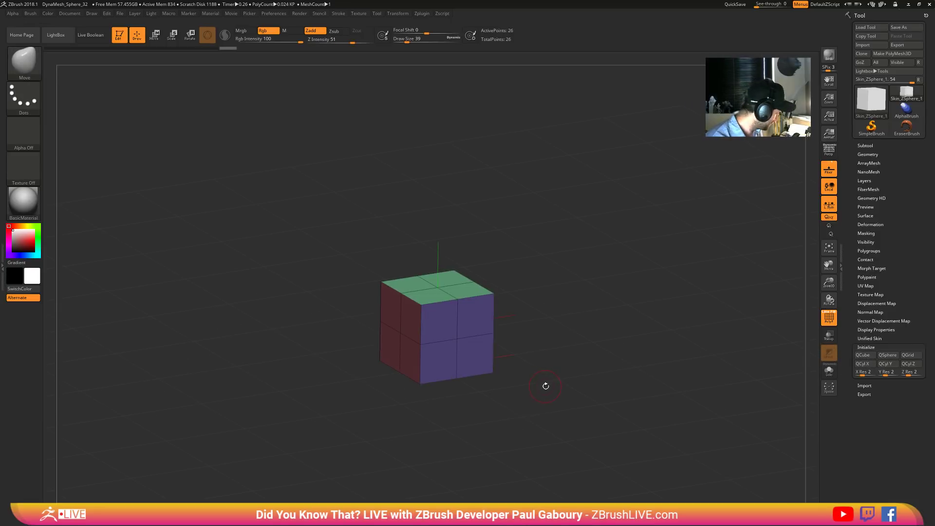
- Mask the lower part of the cube, move its unmasked top upward to form a tall box, and clear the mask
{"action": "key", "text": "w"}
{"action": "right_click_drag", "start_coordinate": [402, 275], "coordinate": [461, 361]}
{"action": "left_click", "coordinate": [482, 211], "text": "ctrl"}
{"action": "right_click_drag", "start_coordinate": [589, 358], "coordinate": [594, 292], "text": "ctrl"}
{"action": "mouse_move", "coordinate": [436, 242]}
{"action": "left_mouse_down"}
{"action": "mouse_move", "coordinate": [436, 200]}
{"action": "mouse_move", "coordinate": [437, 248]}
{"action": "mouse_move", "coordinate": [436, 202]}
{"action": "mouse_move", "coordinate": [436, 231]}
{"action": "left_mouse_up"}
{"action": "mouse_move", "coordinate": [358, 247]}
{"action": "left_mouse_down", "text": "ctrl"}
{"action": "mouse_move", "coordinate": [480, 288]}
{"action": "mouse_move", "coordinate": [482, 313]}
{"action": "left_mouse_up", "text": "ctrl"}
{"action": "left_click_drag", "start_coordinate": [437, 230], "coordinate": [437, 153]}
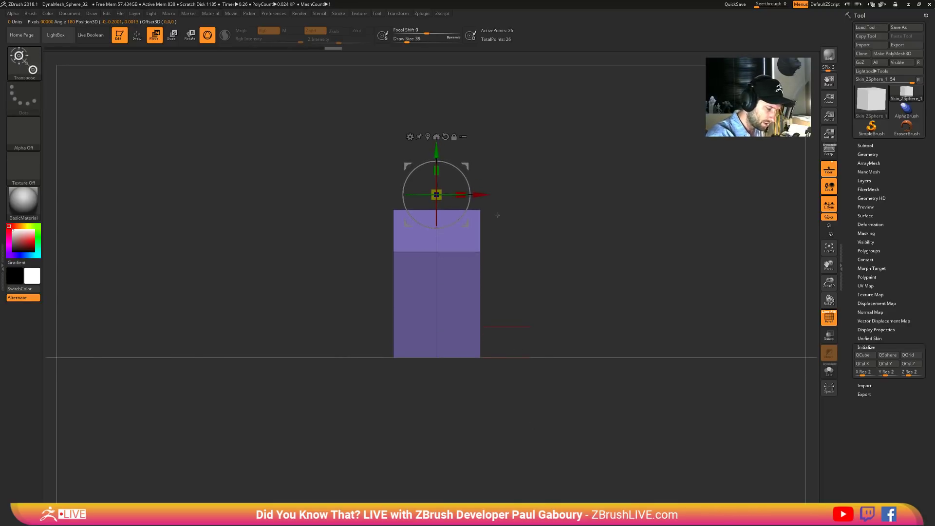
{"action": "mouse_move", "coordinate": [517, 269]}
{"action": "left_mouse_down", "text": "ctrl"}
{"action": "mouse_move", "coordinate": [537, 294]}
{"action": "mouse_move", "coordinate": [558, 359]}
{"action": "mouse_move", "coordinate": [583, 359]}
{"action": "mouse_move", "coordinate": [571, 352]}
{"action": "left_mouse_up", "text": "ctrl"}
- Set the ZModeler polygon action to Inset with A Single Poly as target, and inset the upper polygon on the box's front
{"action": "key", "text": "q"}
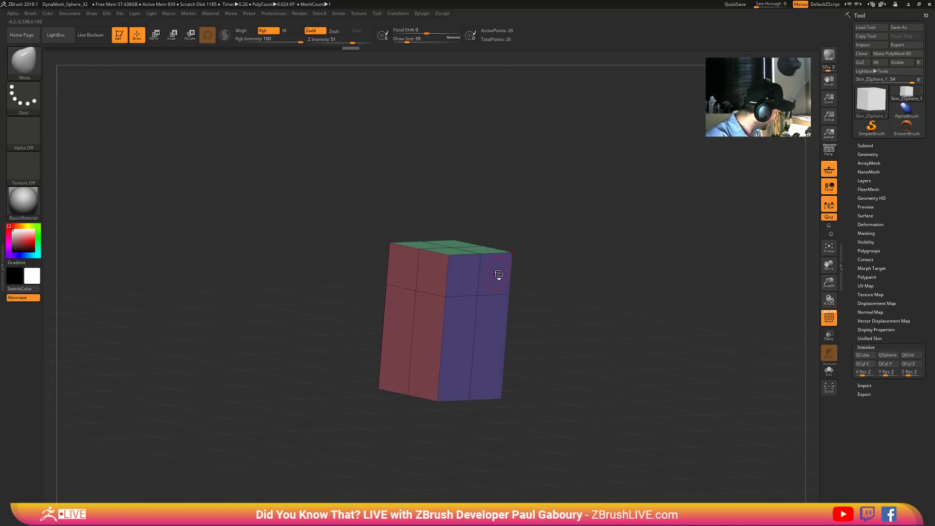
{"action": "key", "text": "b"}
{"action": "key", "text": "z"}
{"action": "key", "text": "m"}
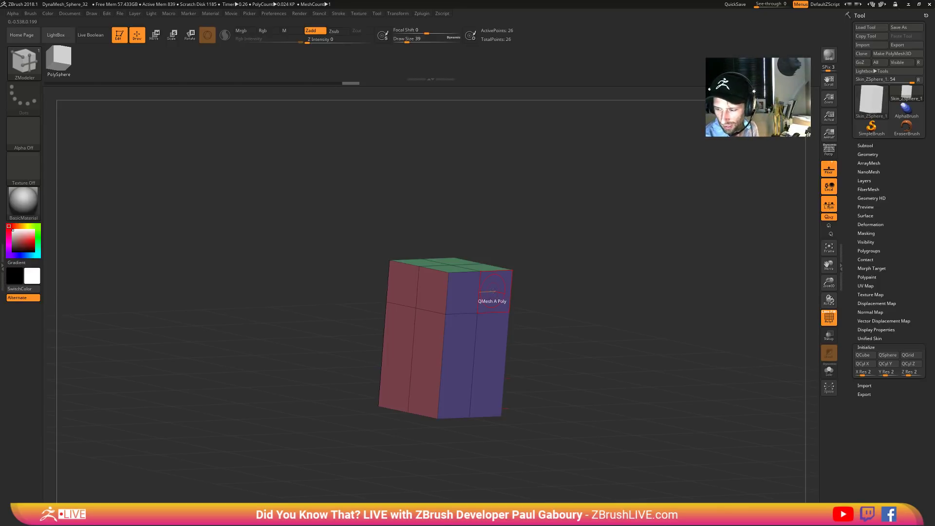
{"action": "right_click_drag", "start_coordinate": [496, 288], "coordinate": [482, 304], "text": "ctrl"}
{"action": "key", "text": "space"}
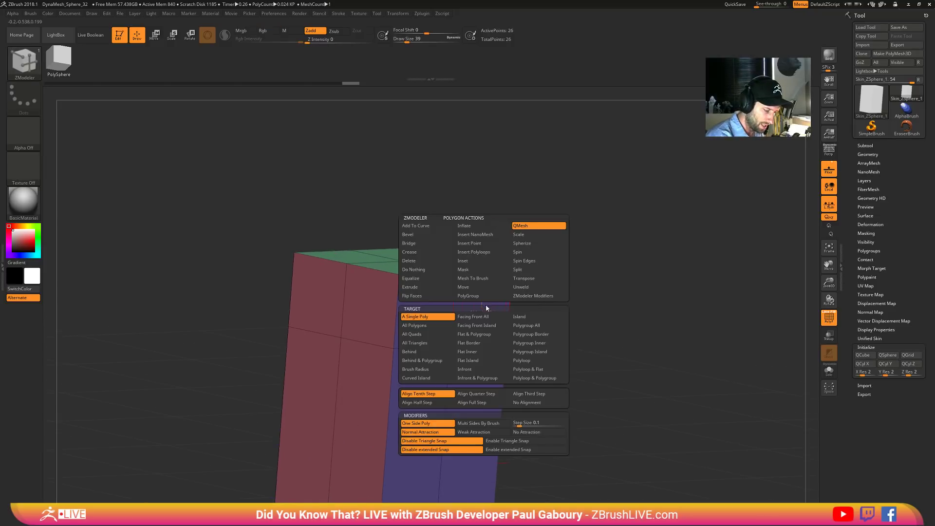
{"action": "key", "text": "space"}
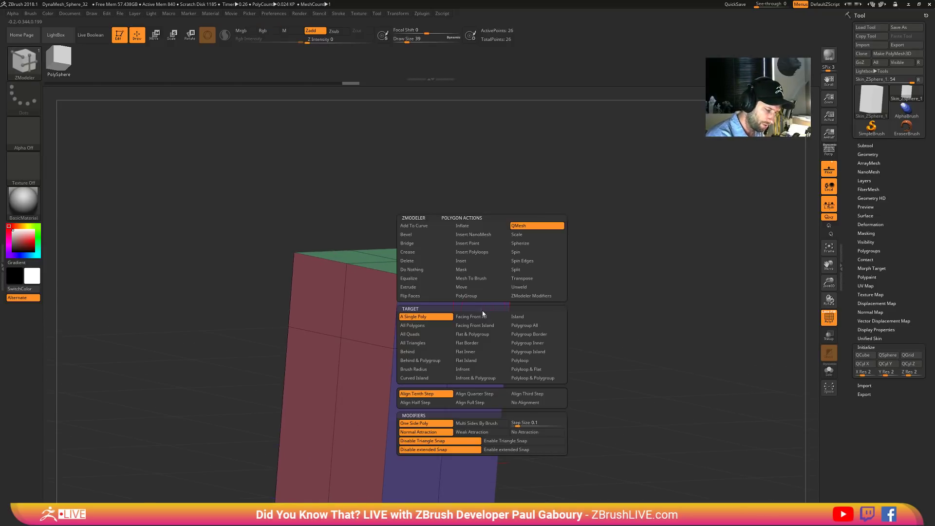
{"action": "left_click", "coordinate": [467, 261]}
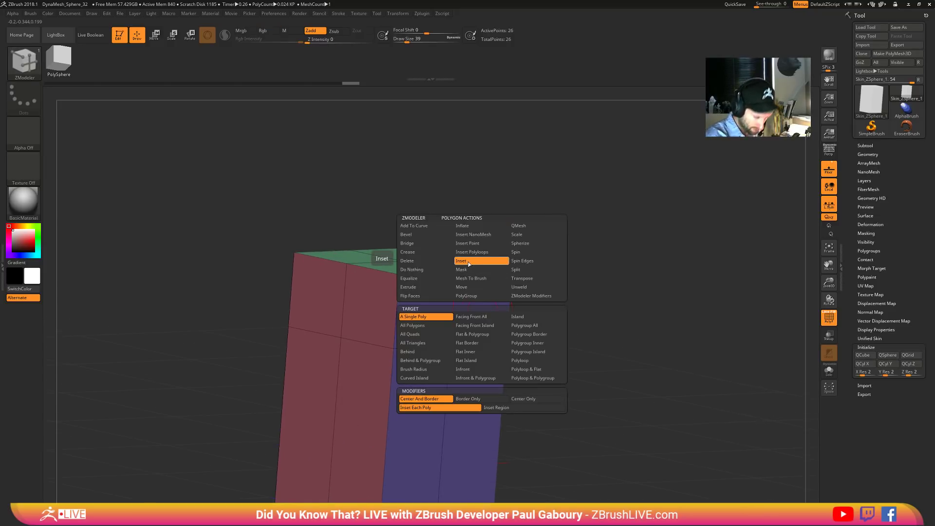
{"action": "key", "text": "space"}
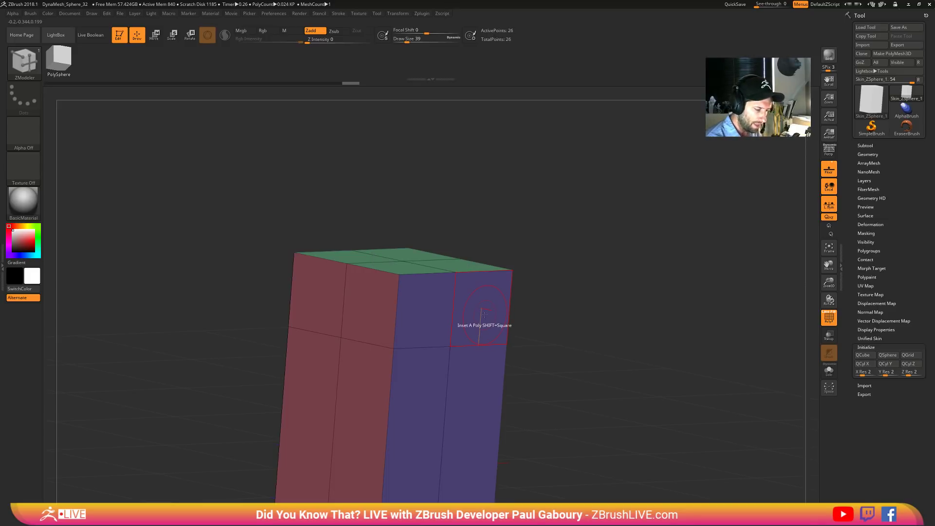
{"action": "left_click_drag", "start_coordinate": [485, 315], "coordinate": [540, 323]}
- Inset the tall polygon directly below the first inset on the box's front, undoing the trial insets in between
{"action": "mouse_move", "coordinate": [475, 379]}
{"action": "left_mouse_down"}
{"action": "mouse_move", "coordinate": [538, 365]}
{"action": "mouse_move", "coordinate": [469, 397]}
{"action": "left_mouse_up"}
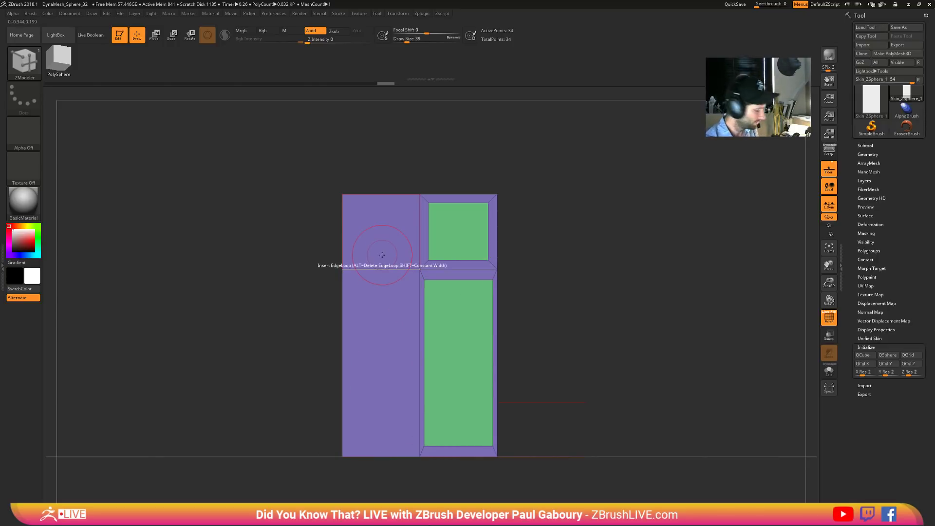
{"action": "key", "text": "ctrl+z"}
{"action": "left_click_drag", "start_coordinate": [456, 377], "coordinate": [482, 253]}
{"action": "left_click_drag", "start_coordinate": [546, 429], "coordinate": [574, 389], "text": "alt"}
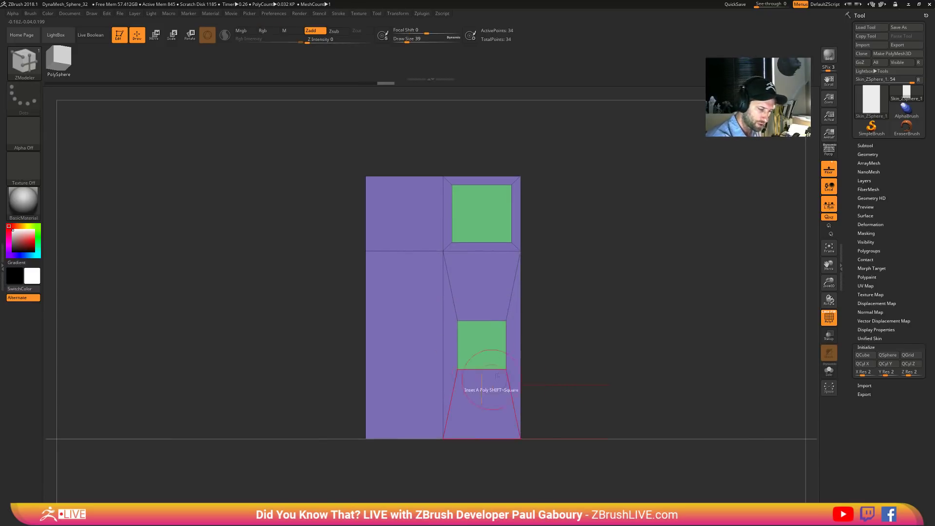
{"action": "key", "text": "ctrl+z"}
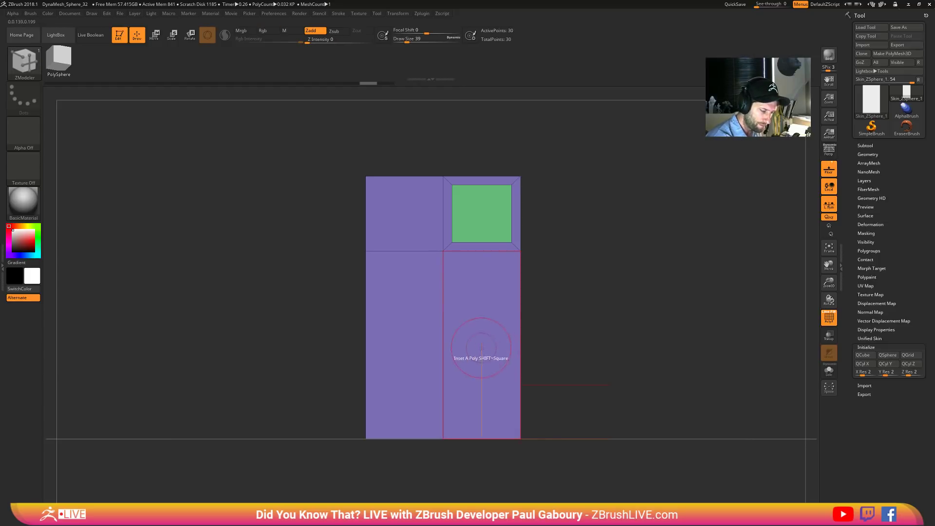
{"action": "left_click_drag", "start_coordinate": [481, 348], "coordinate": [487, 267]}
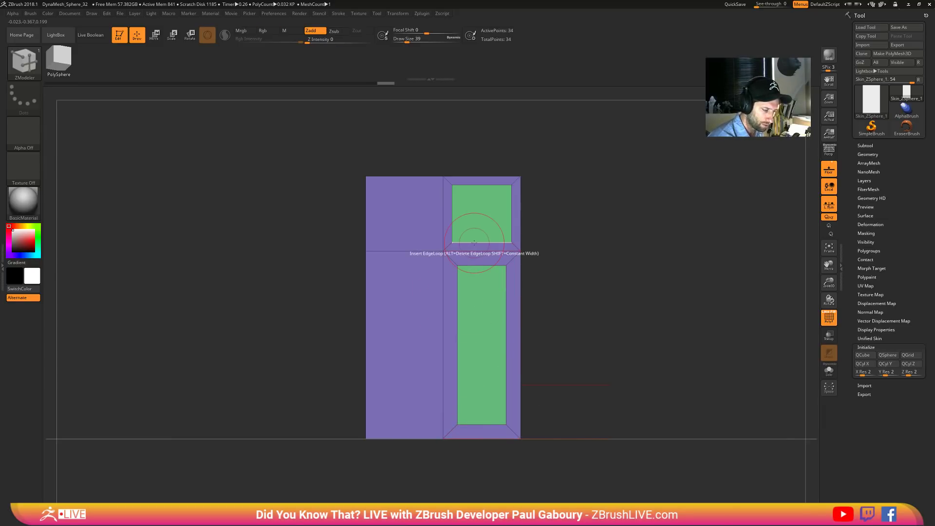
- Undo the tall polygon's inset, try a square inset there and undo it, then inset the polygon with an even border
{"action": "key", "text": "ctrl+z"}
{"action": "left_click_drag", "start_coordinate": [479, 358], "coordinate": [501, 223]}
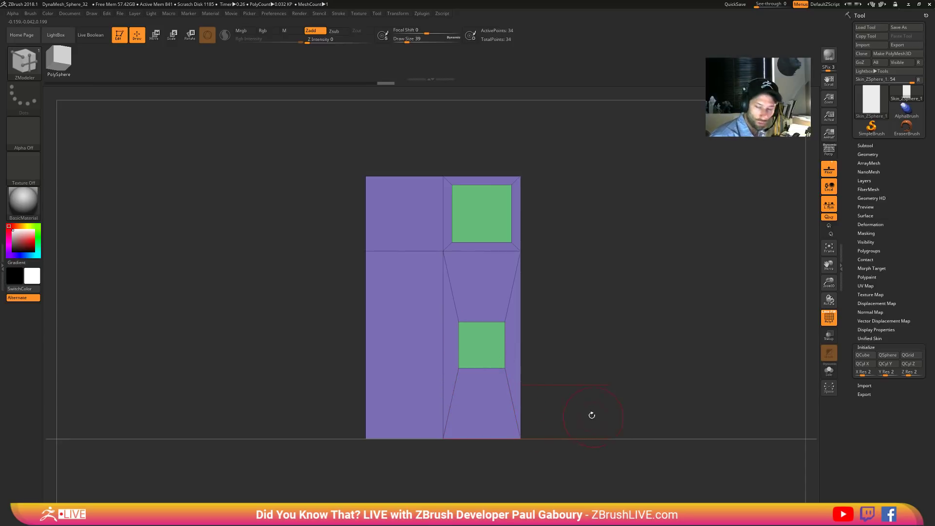
{"action": "key", "text": "ctrl+z"}
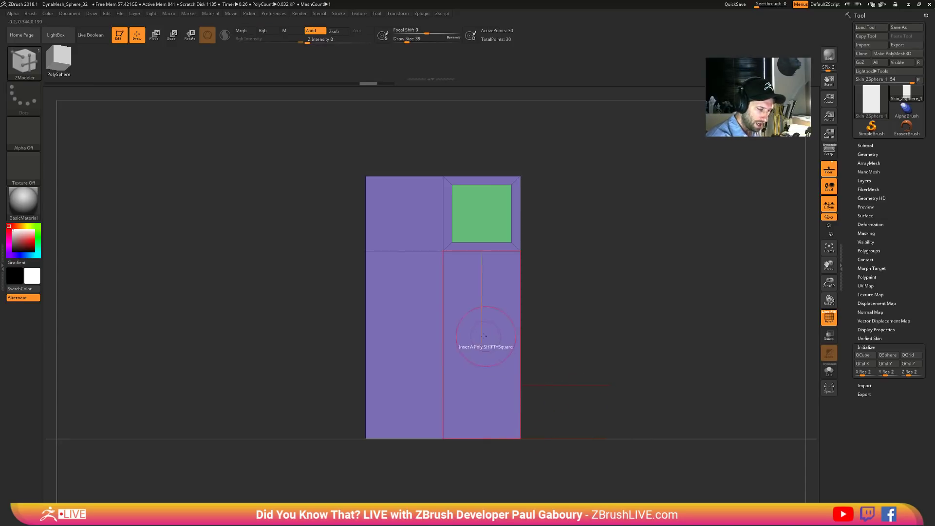
{"action": "left_click_drag", "start_coordinate": [482, 343], "coordinate": [485, 298]}
- Set the ZModeler polygon action to QMesh with Polygroup All as target, and push the two inset polygons slightly into the box
{"action": "left_click_drag", "start_coordinate": [568, 394], "coordinate": [609, 392]}
{"action": "key", "text": "space"}
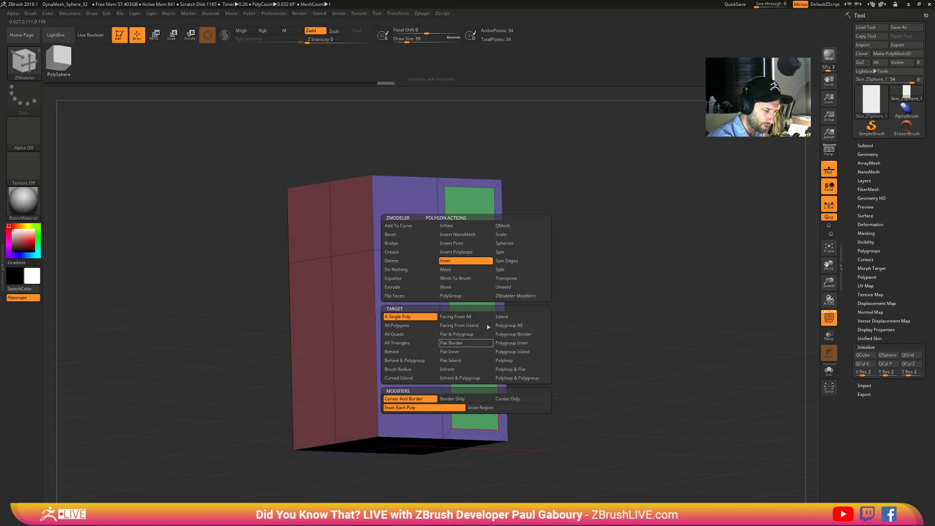
{"action": "left_click", "coordinate": [503, 226]}
{"action": "key", "text": "space"}
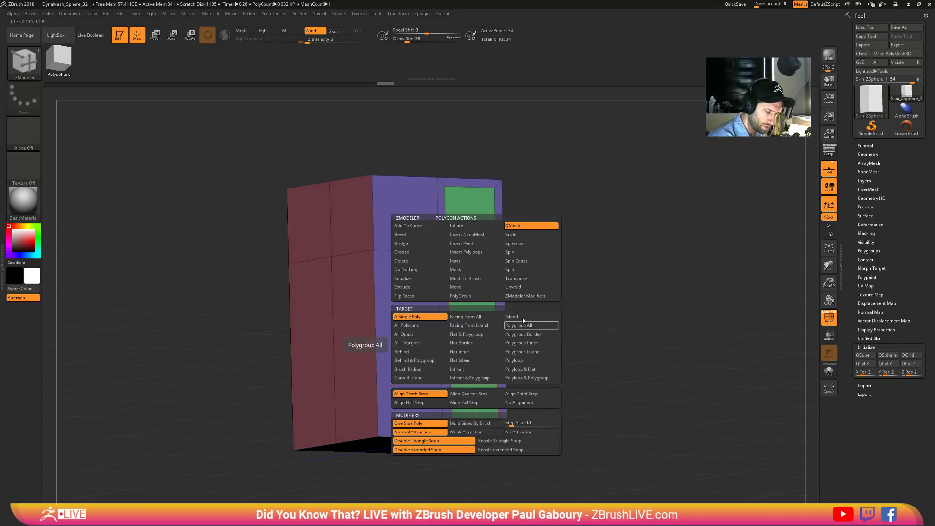
{"action": "left_click", "coordinate": [520, 325]}
{"action": "left_click_drag", "start_coordinate": [468, 354], "coordinate": [465, 357]}
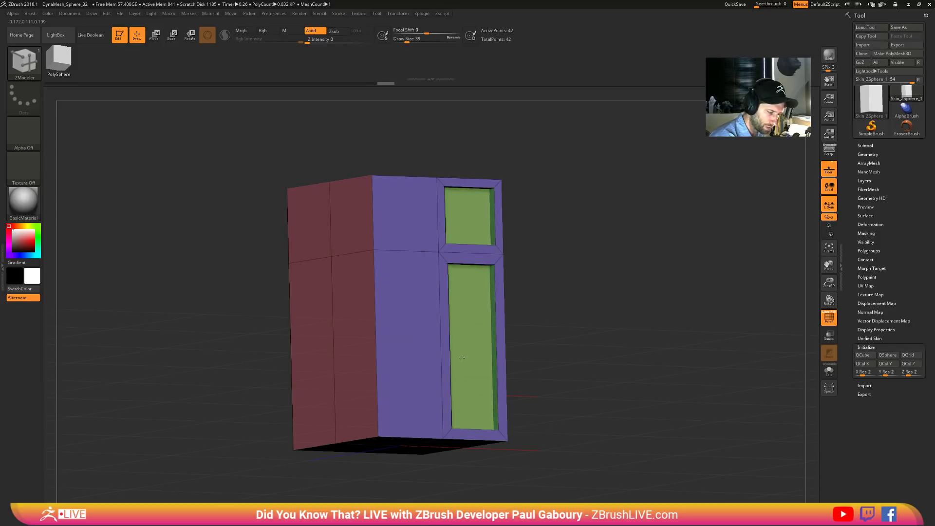
- Turn off the PolyFrame display and examine the box's recessed panels from below and from the front
{"action": "left_click_drag", "start_coordinate": [599, 393], "coordinate": [565, 381]}
{"action": "key", "text": "shift+f"}
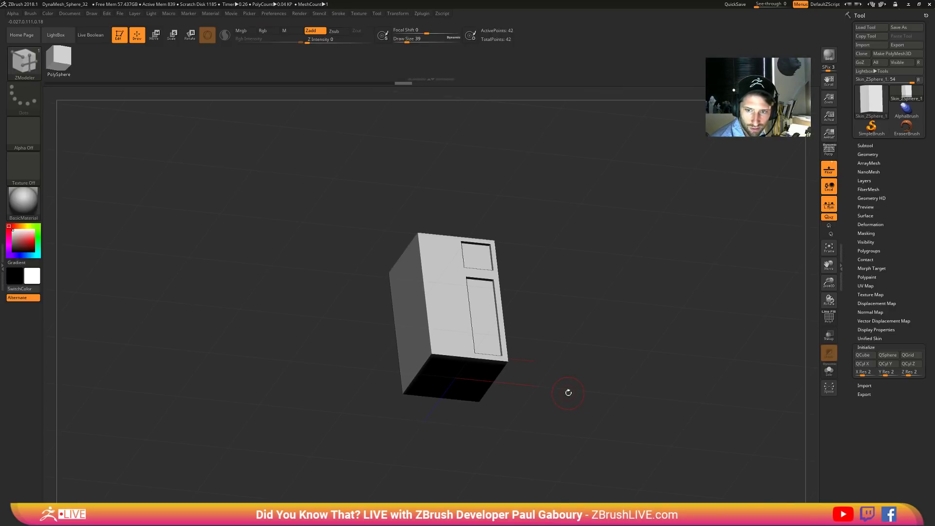
{"action": "left_click_drag", "start_coordinate": [566, 388], "coordinate": [566, 388], "text": "alt"}
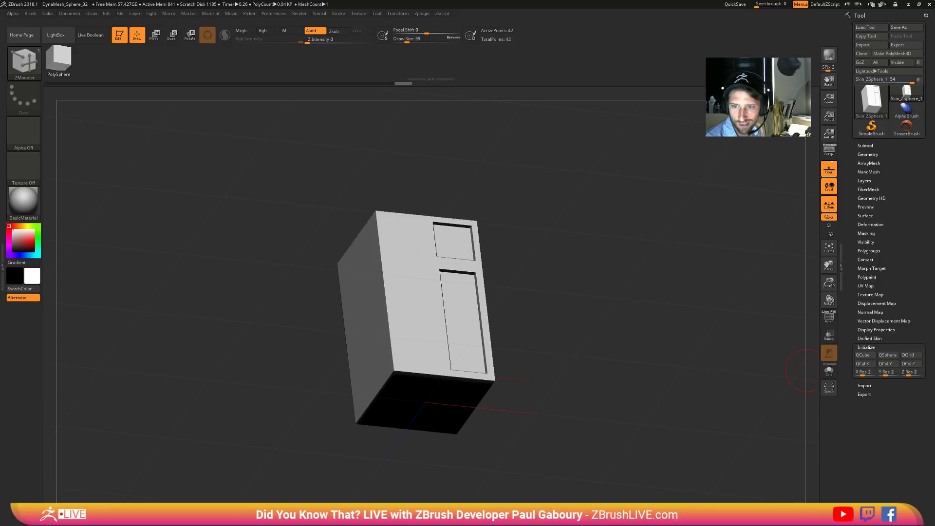
{"action": "left_click_drag", "start_coordinate": [579, 351], "coordinate": [573, 411], "text": "shift"}
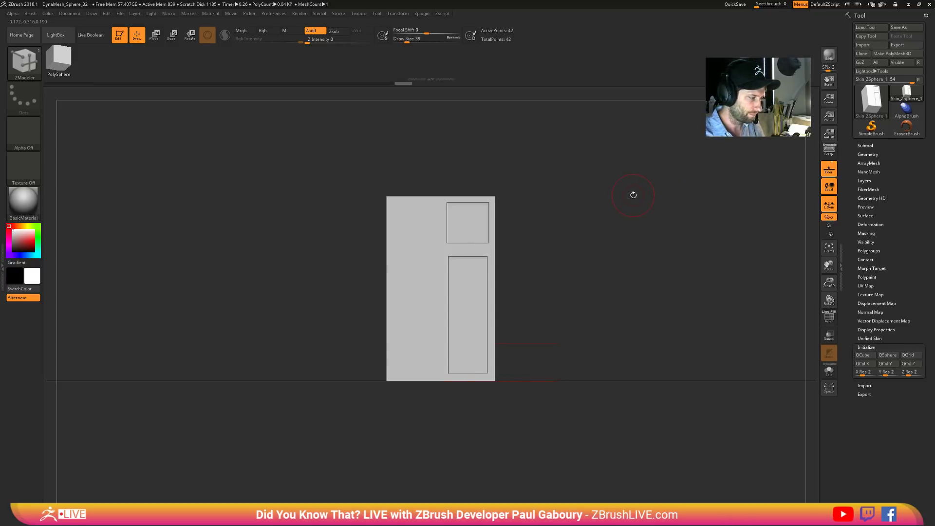
{"action": "left_click_drag", "start_coordinate": [619, 334], "coordinate": [615, 338]}
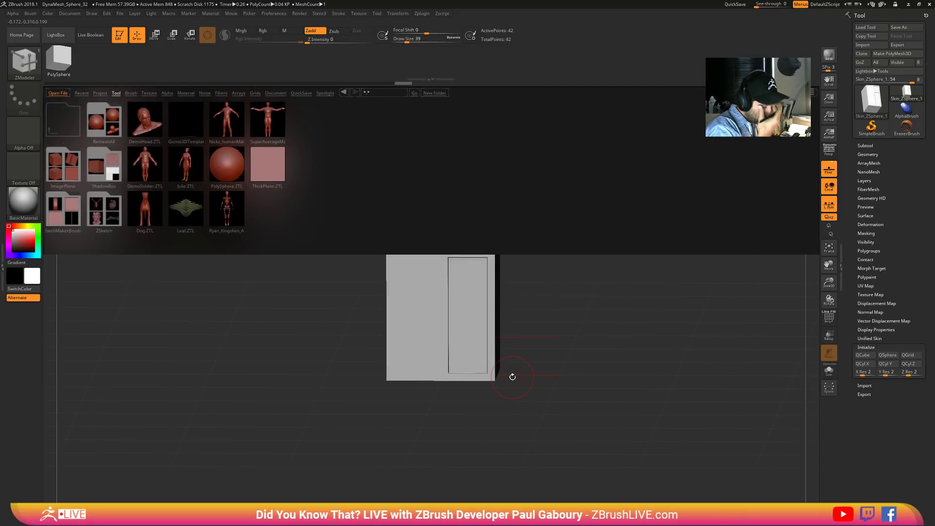
- Load the 4R7_QuickHeavyLoadMech project from the DemoProjects folder
{"action": "left_click", "coordinate": [100, 92]}
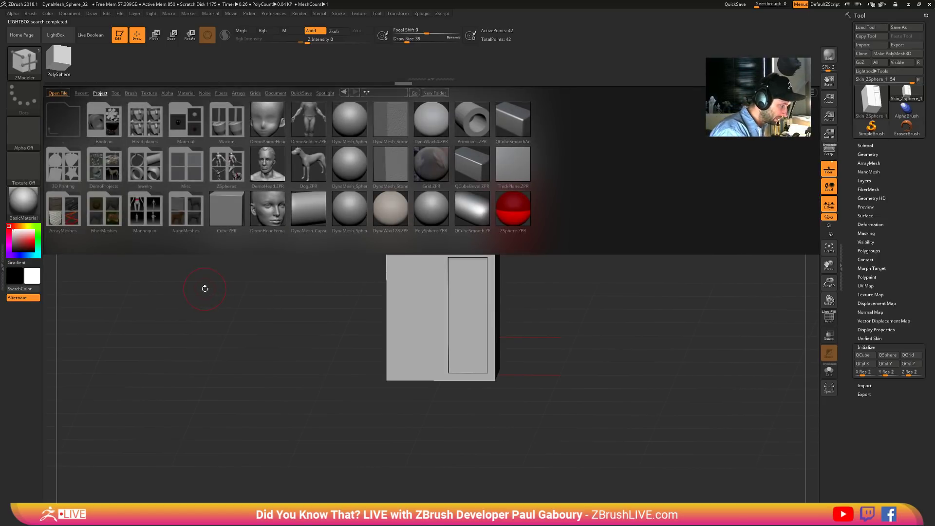
{"action": "double_click", "coordinate": [109, 170]}
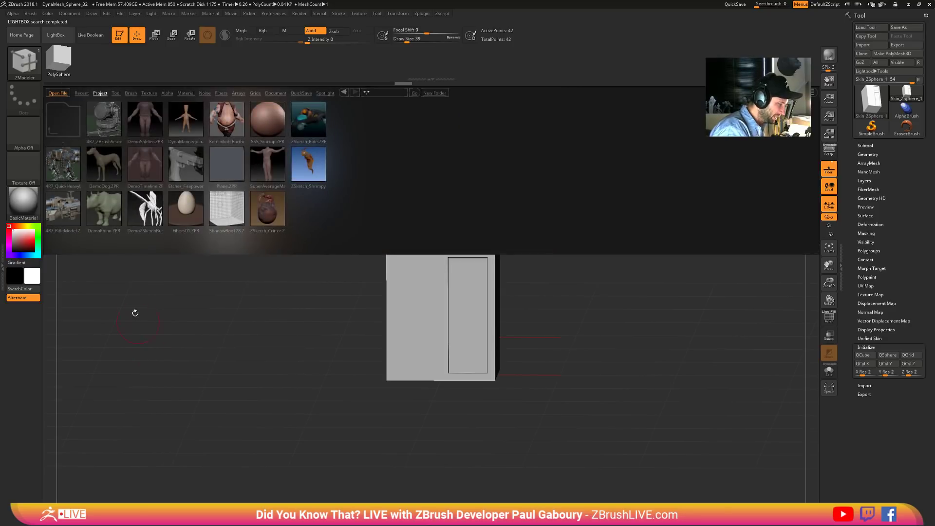
{"action": "left_click", "coordinate": [491, 291]}
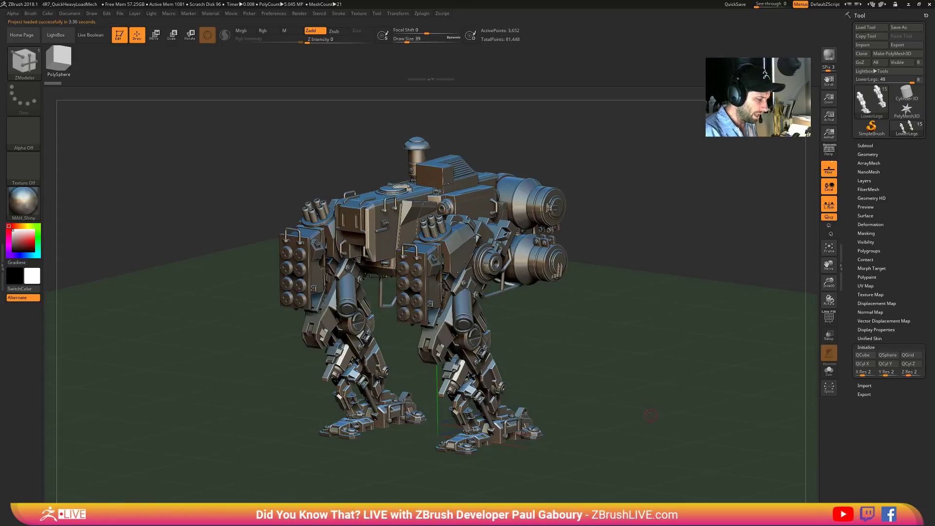
- Make TopVent, the housing around the slatted vent on top of the mech, the active subtool
{"action": "left_click_drag", "start_coordinate": [650, 414], "coordinate": [720, 359]}
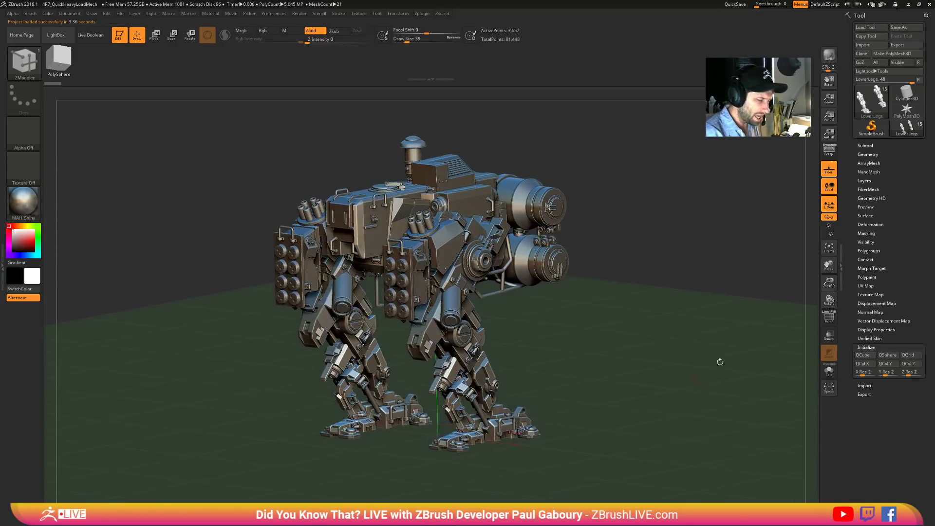
{"action": "left_click", "coordinate": [865, 145]}
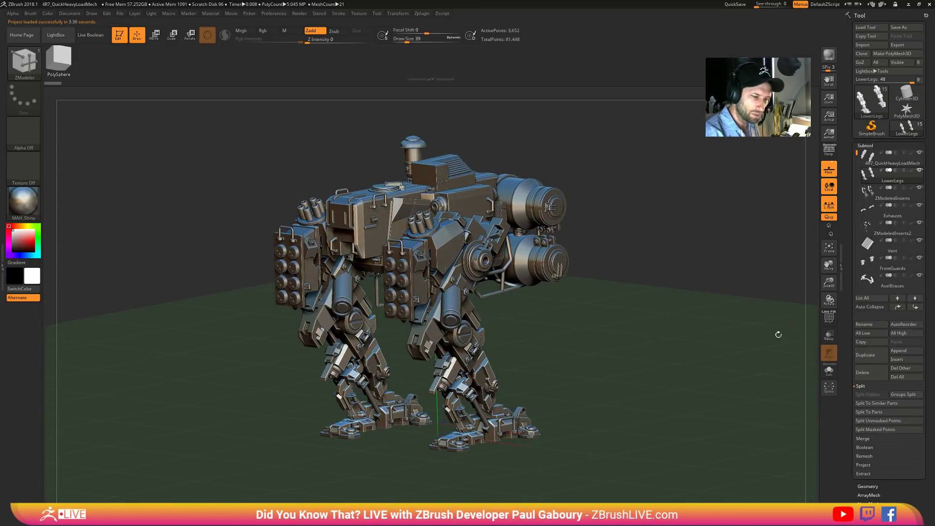
{"action": "left_click", "coordinate": [870, 248]}
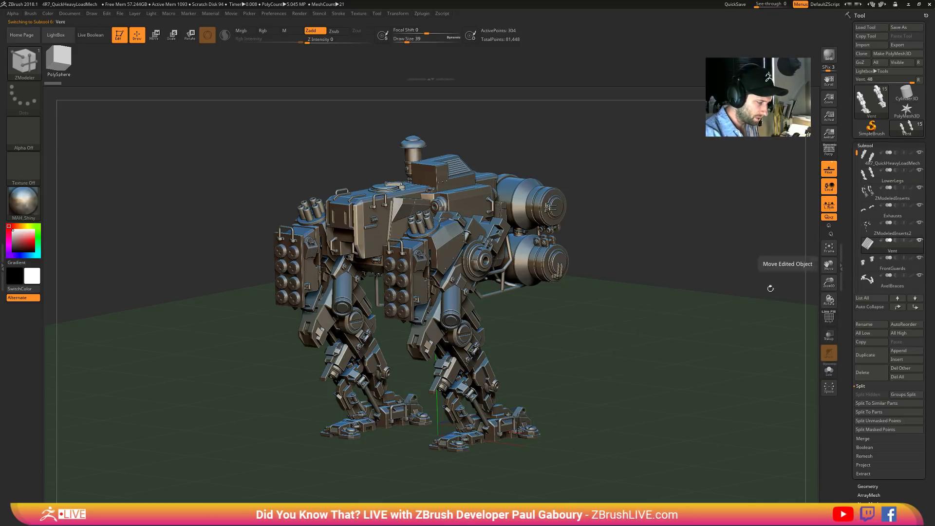
{"action": "left_click_drag", "start_coordinate": [659, 374], "coordinate": [651, 378]}
{"action": "right_click_drag", "start_coordinate": [660, 399], "coordinate": [667, 490], "text": "alt"}
{"action": "left_click", "coordinate": [440, 319], "text": "alt"}
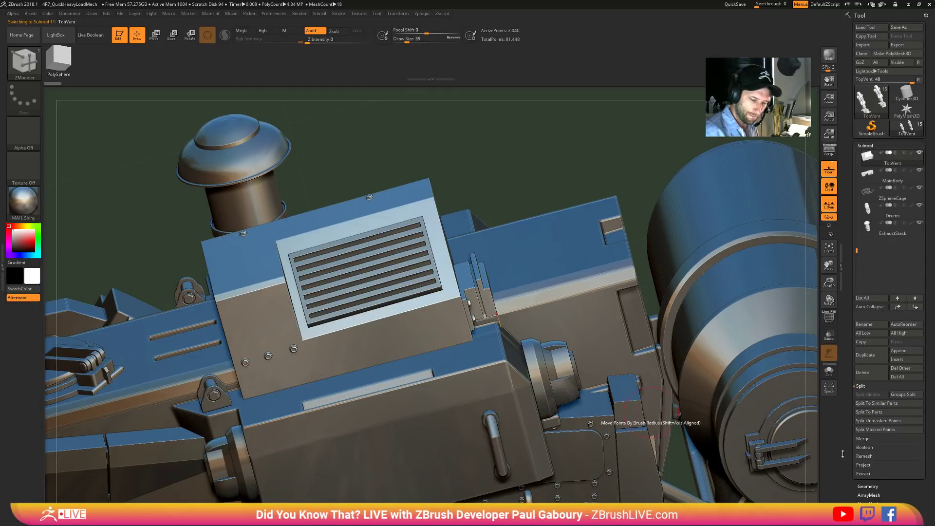
- Apply Dynamic Subdiv to the TopVent subtool to convert it into real subdivision levels
{"action": "left_click", "coordinate": [876, 486]}
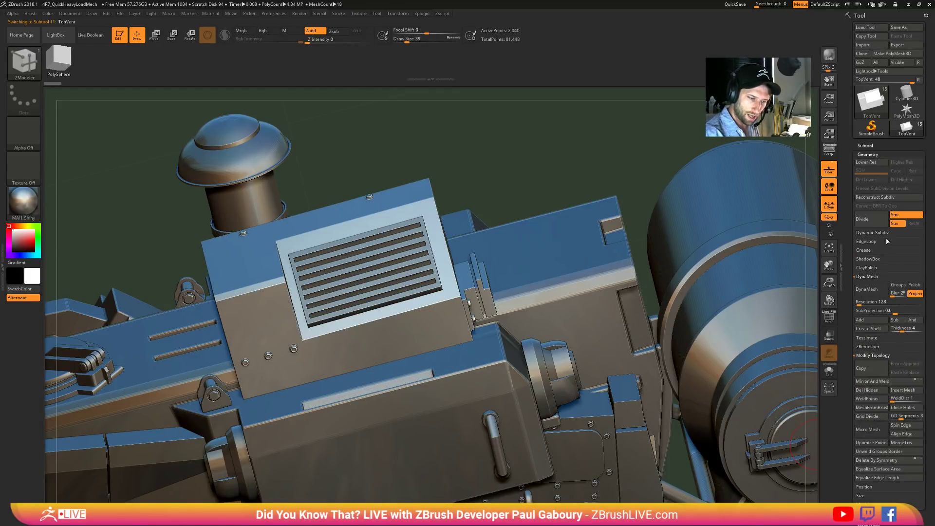
{"action": "left_click", "coordinate": [887, 233]}
{"action": "left_click", "coordinate": [907, 241]}
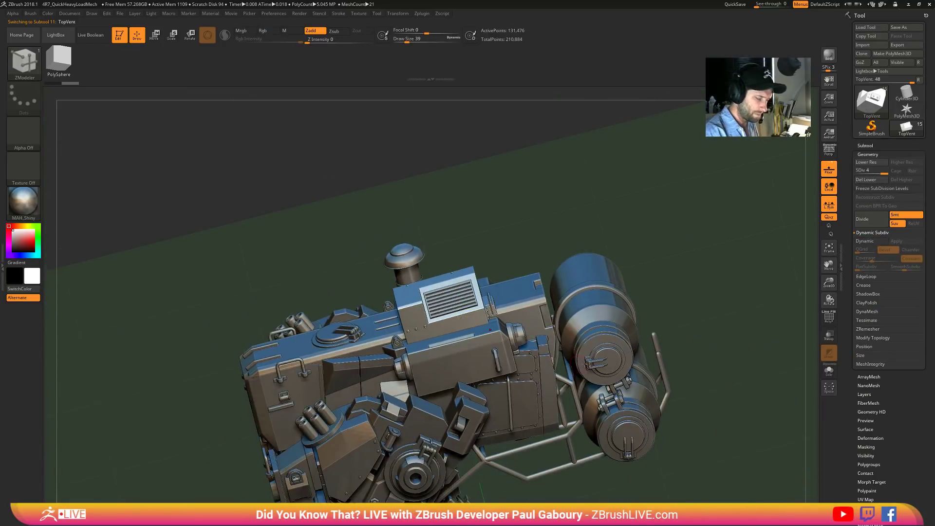
- Clone the TopVent and Vent subtools as separate tools
{"action": "left_click_drag", "start_coordinate": [887, 352], "coordinate": [911, 440]}
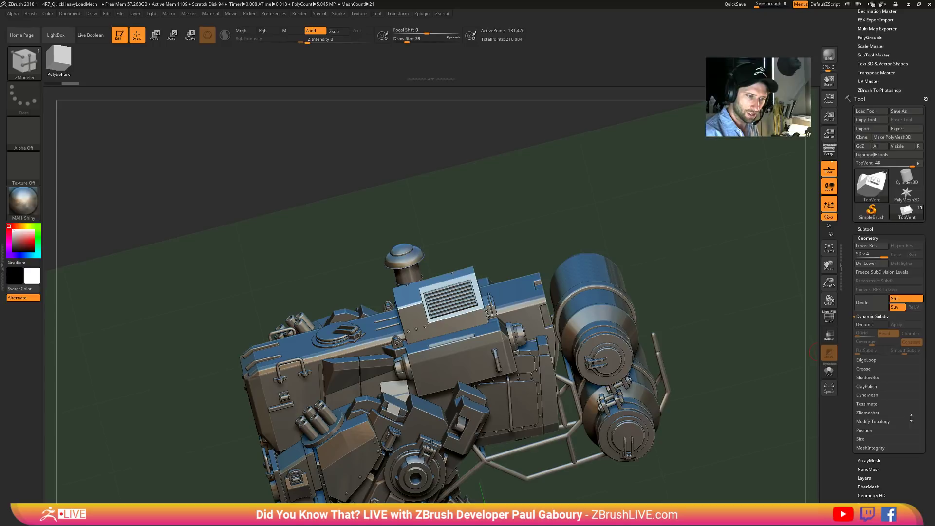
{"action": "left_click", "coordinate": [862, 138]}
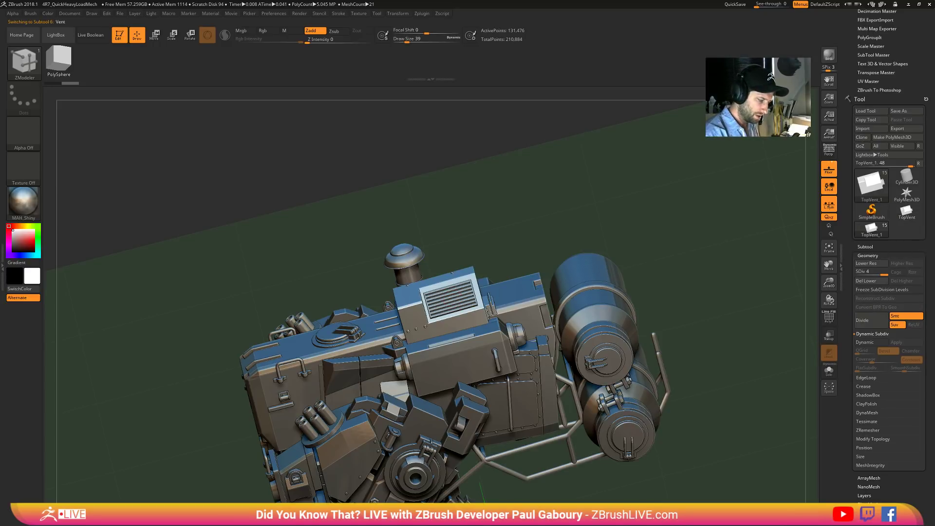
{"action": "left_click", "coordinate": [478, 306], "text": "alt"}
{"action": "left_click", "coordinate": [862, 137]}
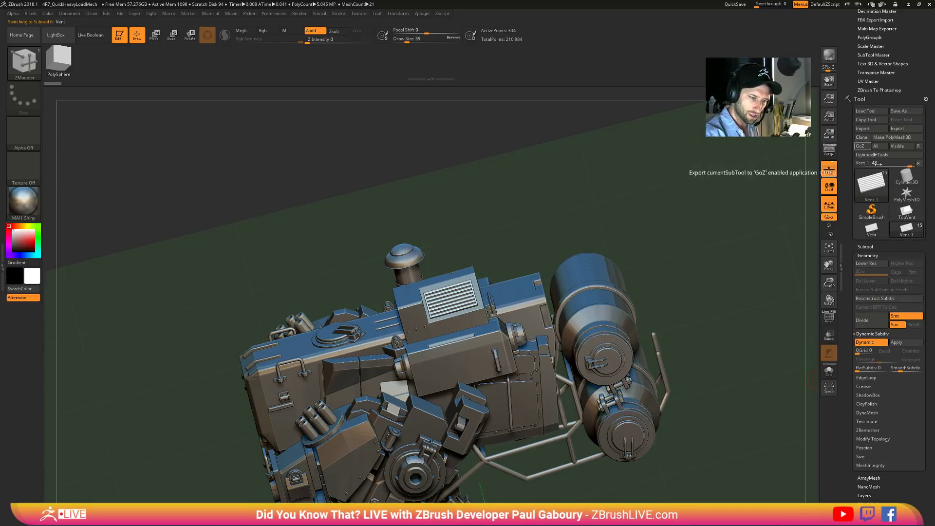
- Switch to the cloned TopVent tool and append the cloned Vent to it as a subtool
{"action": "left_click", "coordinate": [907, 211]}
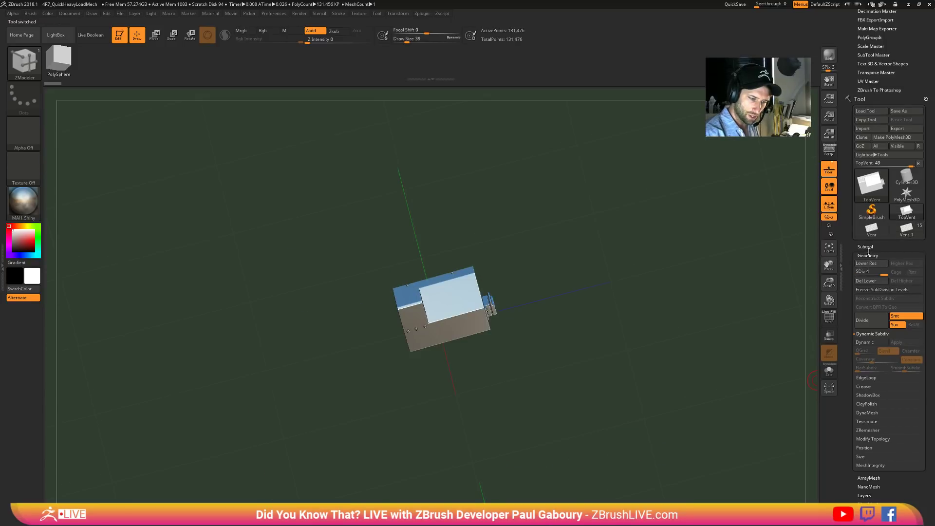
{"action": "left_click", "coordinate": [904, 451]}
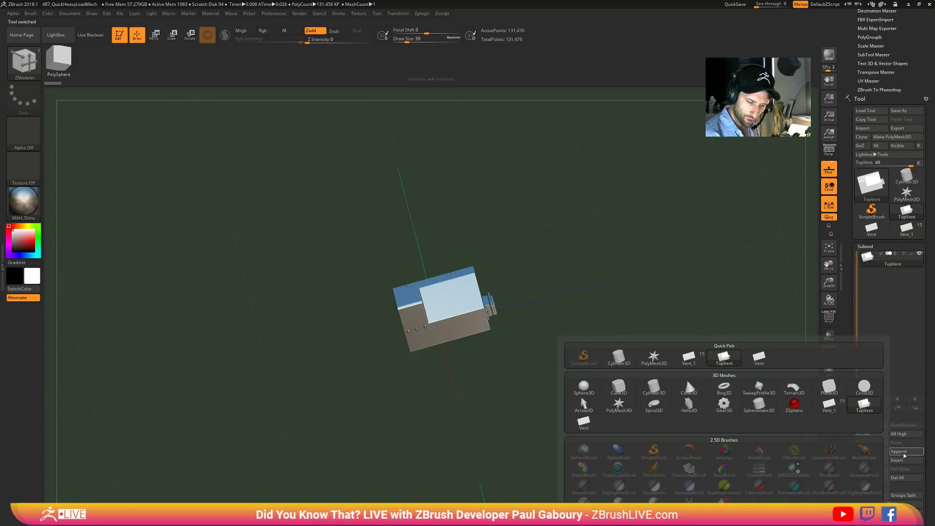
{"action": "left_click", "coordinate": [585, 421]}
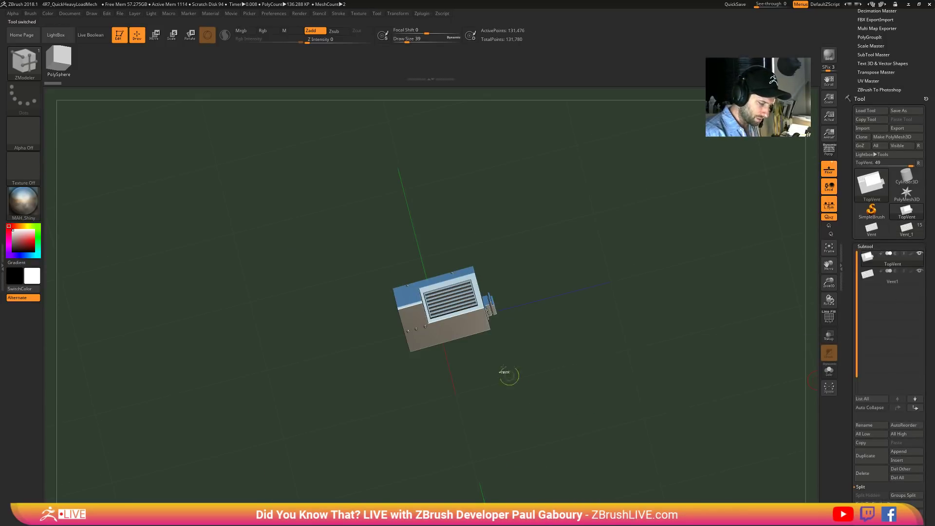
- Select the appended Vent1 subtool and apply Dynamic Subdiv to it
{"action": "right_click_drag", "start_coordinate": [509, 378], "coordinate": [569, 399], "text": "ctrl"}
{"action": "left_click", "coordinate": [893, 276]}
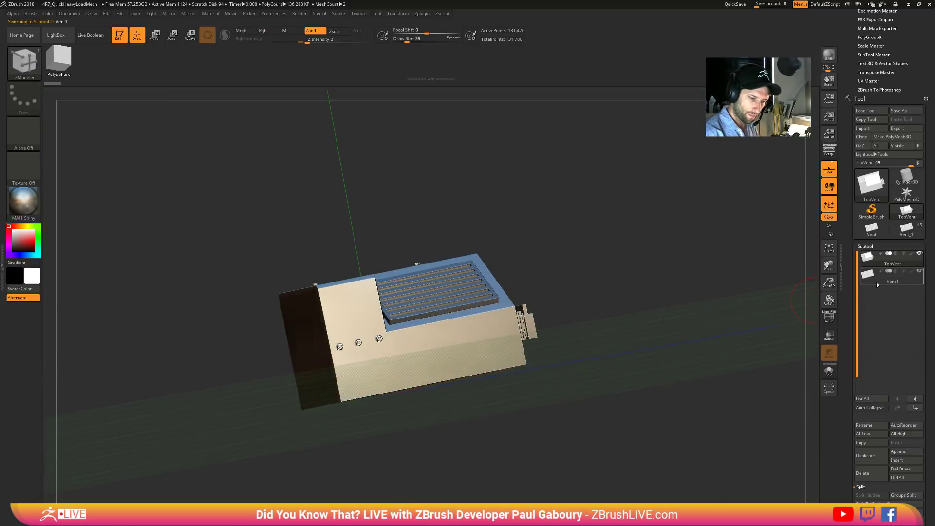
{"action": "scroll", "coordinate": [928, 291], "scroll_direction": "down", "scroll_amount": 2}
{"action": "scroll", "coordinate": [928, 291], "scroll_direction": "down", "scroll_amount": 4}
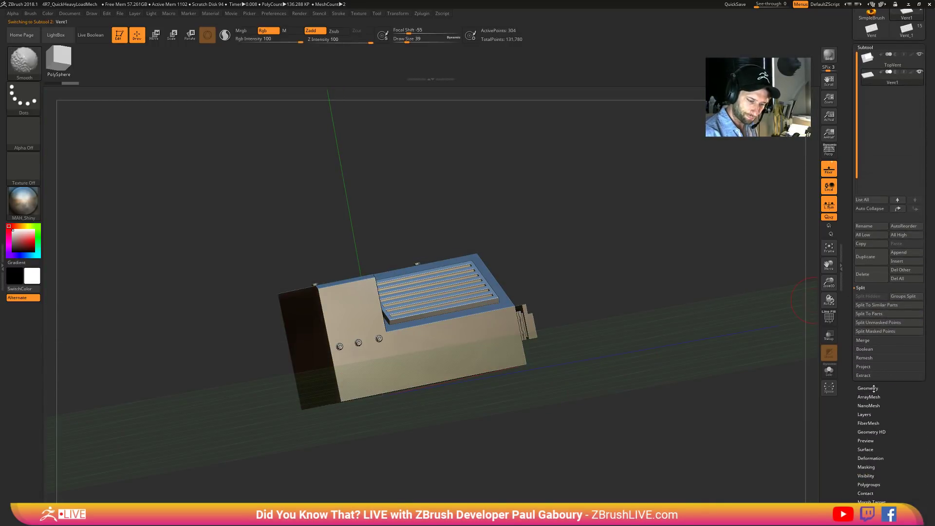
{"action": "left_click", "coordinate": [895, 475]}
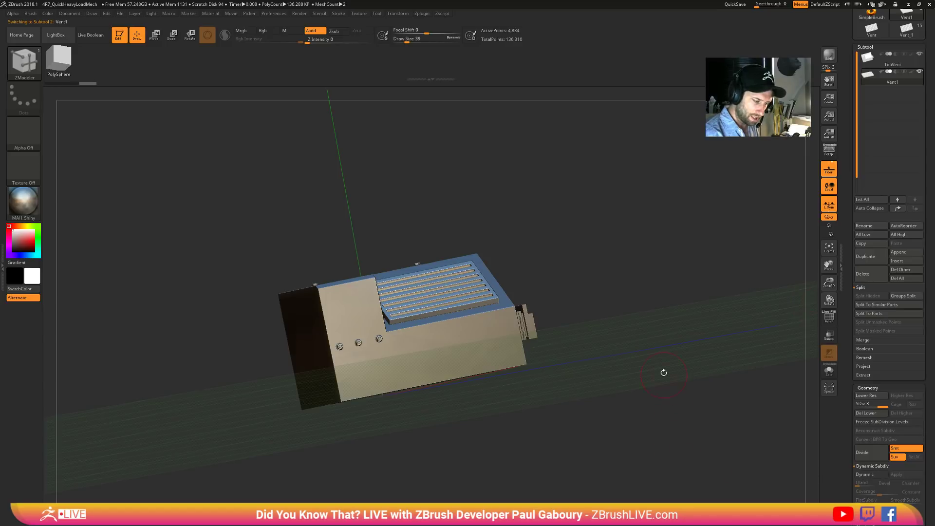
- Hide the floor grid and turn on the PolyFrame display for the vent model
{"action": "right_click_drag", "start_coordinate": [662, 373], "coordinate": [653, 351]}
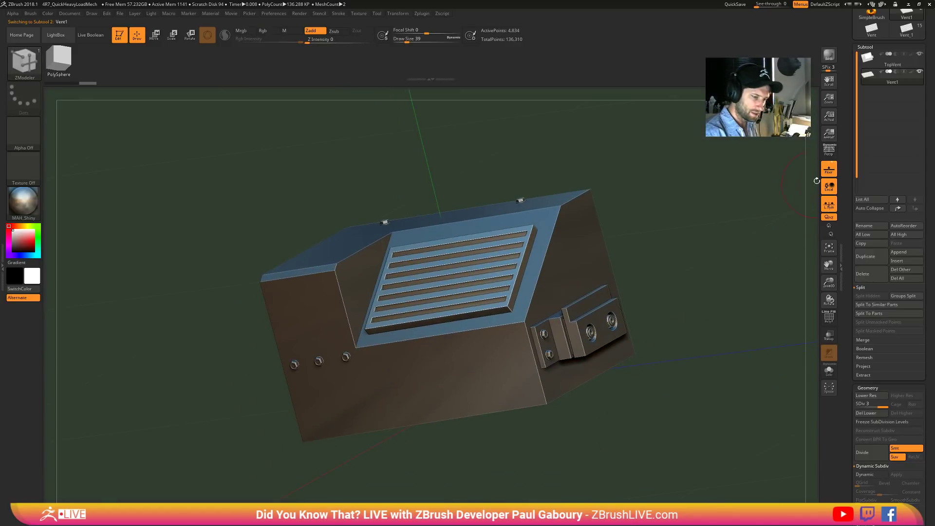
{"action": "left_click", "coordinate": [828, 169]}
{"action": "key", "text": "shift+f"}
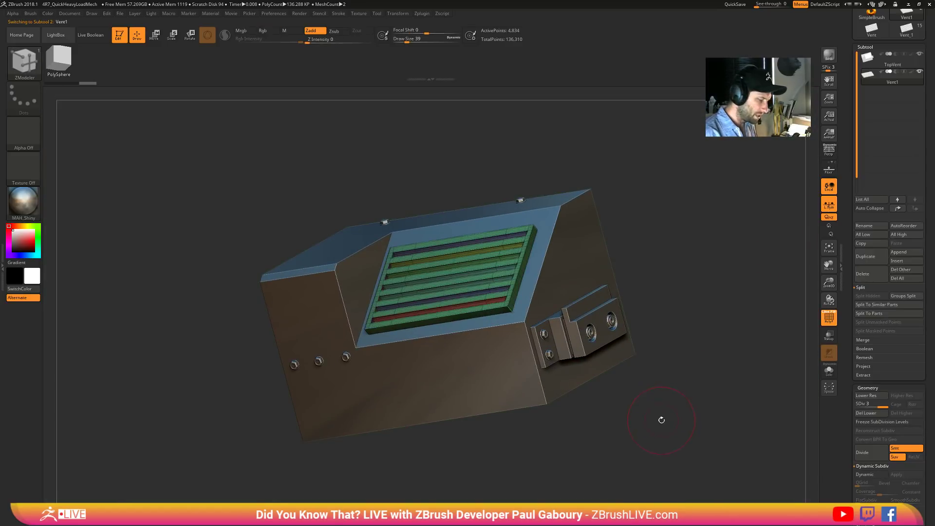
{"action": "mouse_move", "coordinate": [660, 420]}
{"action": "right_mouse_down"}
{"action": "mouse_move", "coordinate": [673, 402]}
{"action": "mouse_move", "coordinate": [675, 425]}
{"action": "right_mouse_up"}
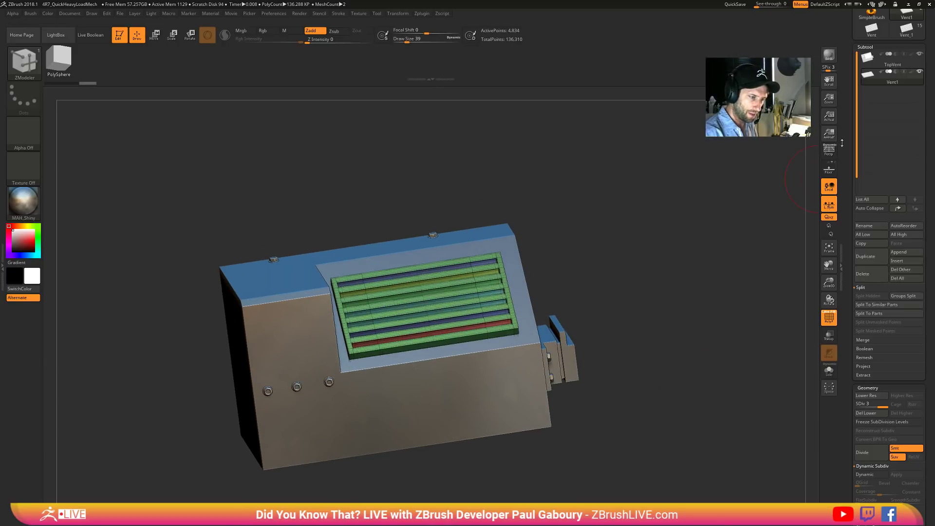
- Inspect the polygroups and edges of the TopVent and Vent1 subtools up close where the slatted vent's corner meets the housing
{"action": "left_click", "coordinate": [880, 60]}
{"action": "mouse_move", "coordinate": [635, 450]}
{"action": "right_mouse_down"}
{"action": "mouse_move", "coordinate": [626, 432]}
{"action": "mouse_move", "coordinate": [518, 359]}
{"action": "mouse_move", "coordinate": [468, 341]}
{"action": "right_mouse_up"}
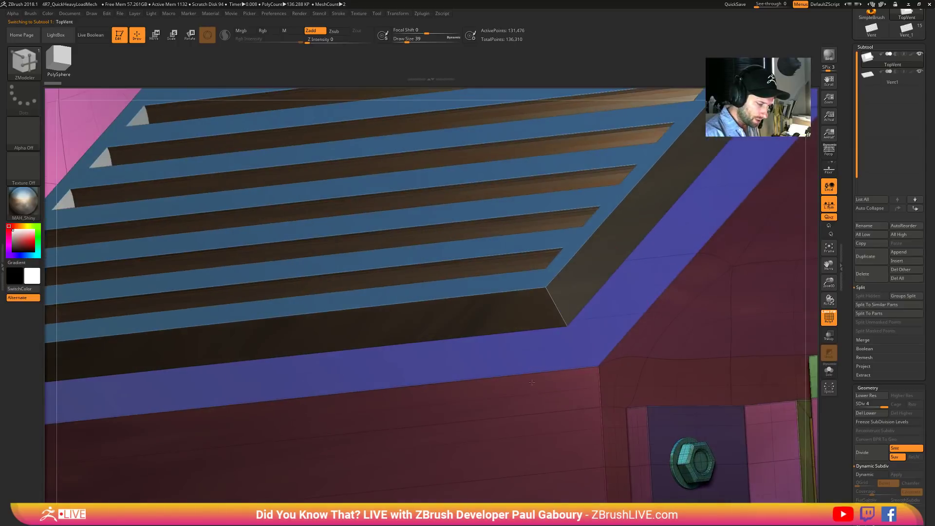
{"action": "left_click", "coordinate": [560, 356], "text": "alt"}
{"action": "right_click_drag", "start_coordinate": [556, 406], "coordinate": [537, 404], "text": "ctrl"}
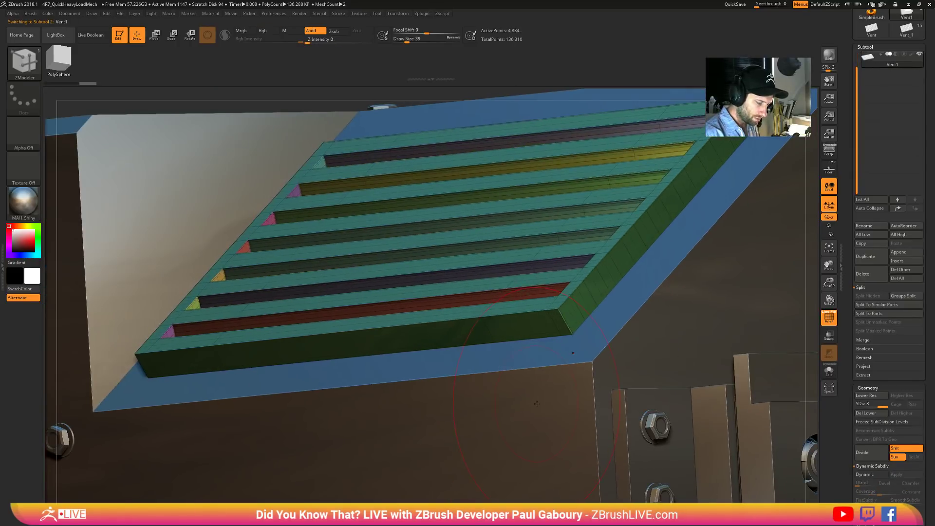
{"action": "key", "text": "w"}
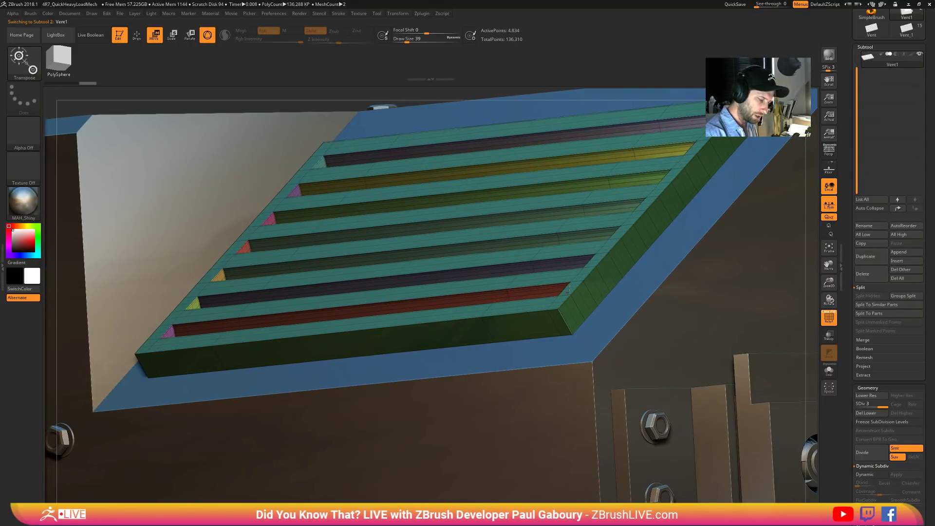
{"action": "left_click_drag", "start_coordinate": [555, 244], "coordinate": [558, 246]}
{"action": "right_click_drag", "start_coordinate": [721, 463], "coordinate": [656, 407], "text": "ctrl"}
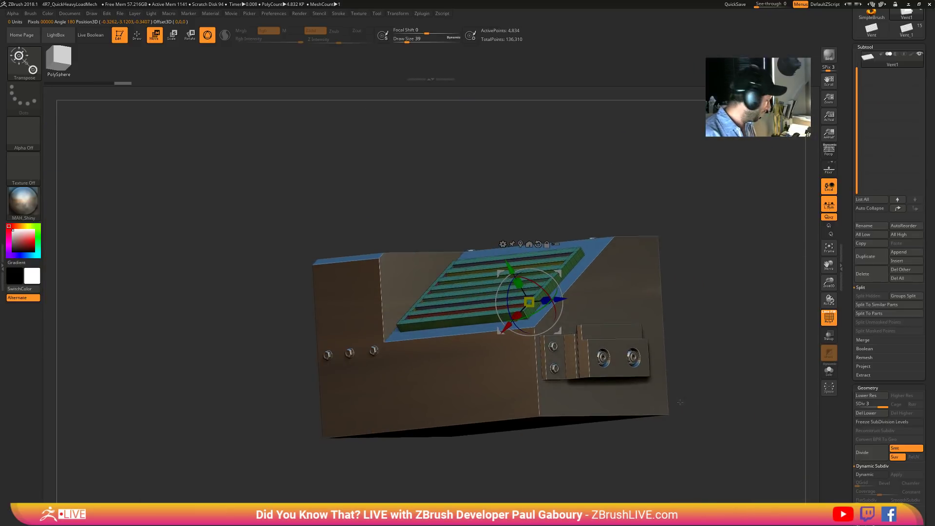
{"action": "key", "text": "q"}
{"action": "left_click_drag", "start_coordinate": [688, 388], "coordinate": [712, 385]}
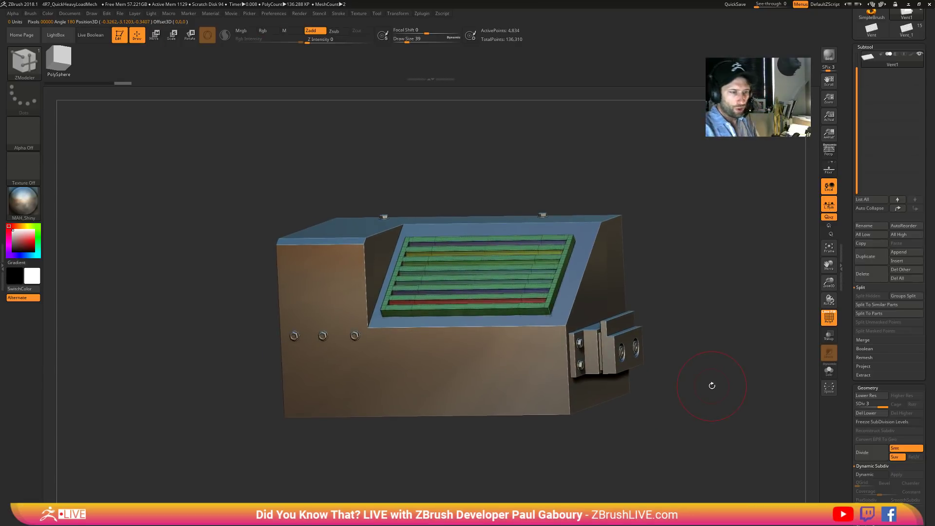
- Turn on Live Boolean and make a Boolean mesh from the TopVent and Vent1 subtools
{"action": "left_click_drag", "start_coordinate": [856, 150], "coordinate": [857, 130]}
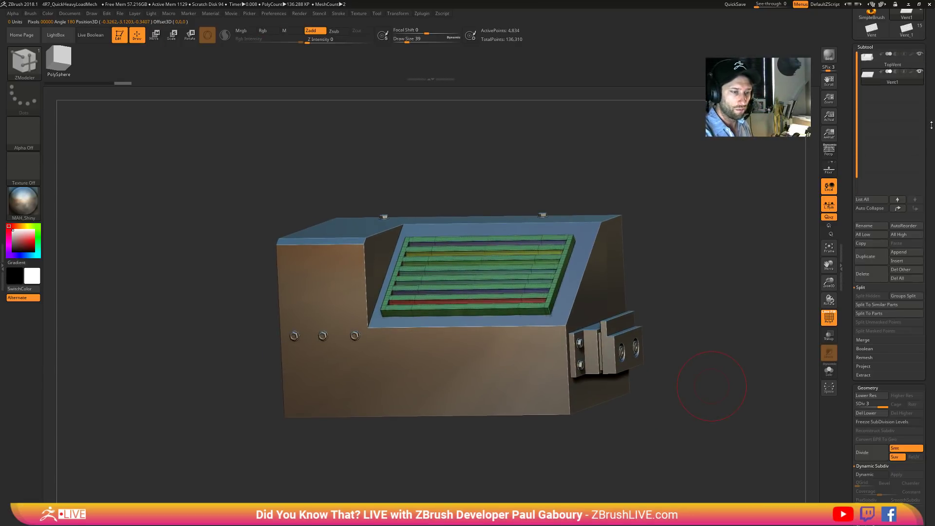
{"action": "left_click_drag", "start_coordinate": [932, 125], "coordinate": [929, 187]}
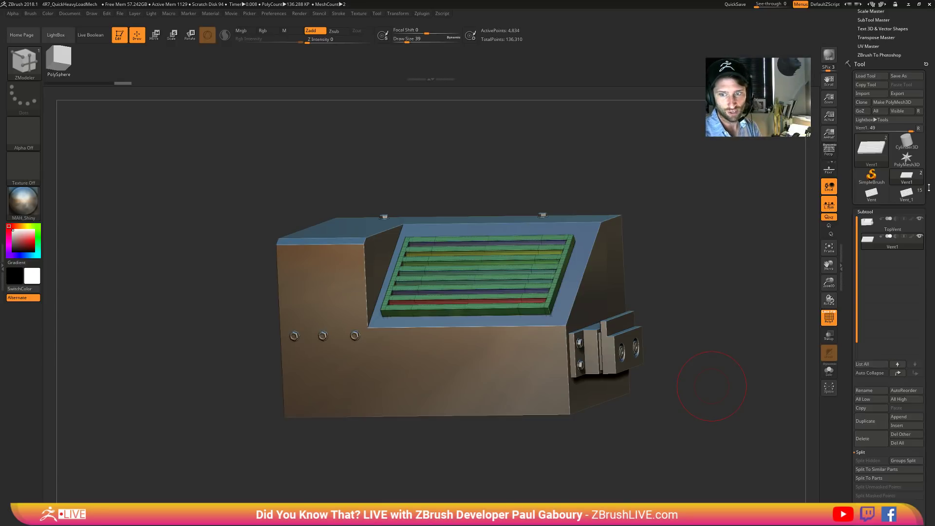
{"action": "left_click_drag", "start_coordinate": [712, 386], "coordinate": [625, 385]}
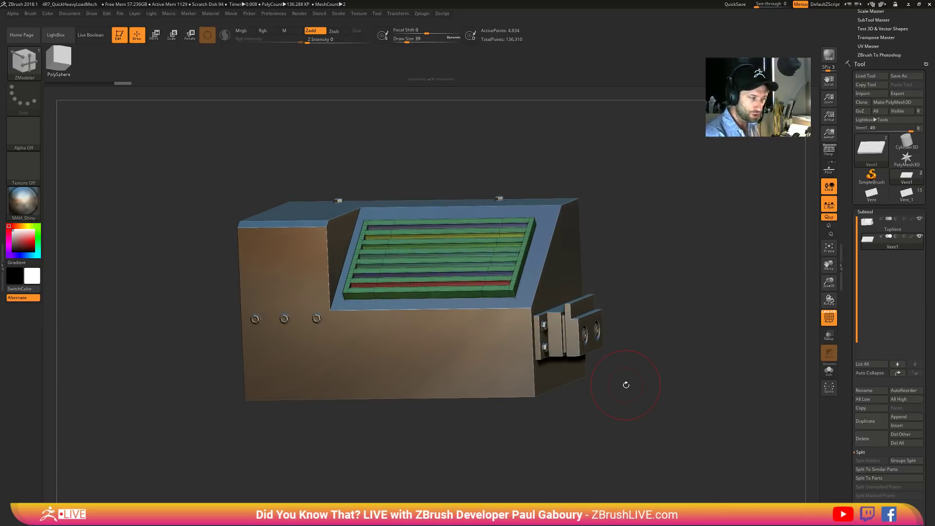
{"action": "left_click", "coordinate": [94, 35]}
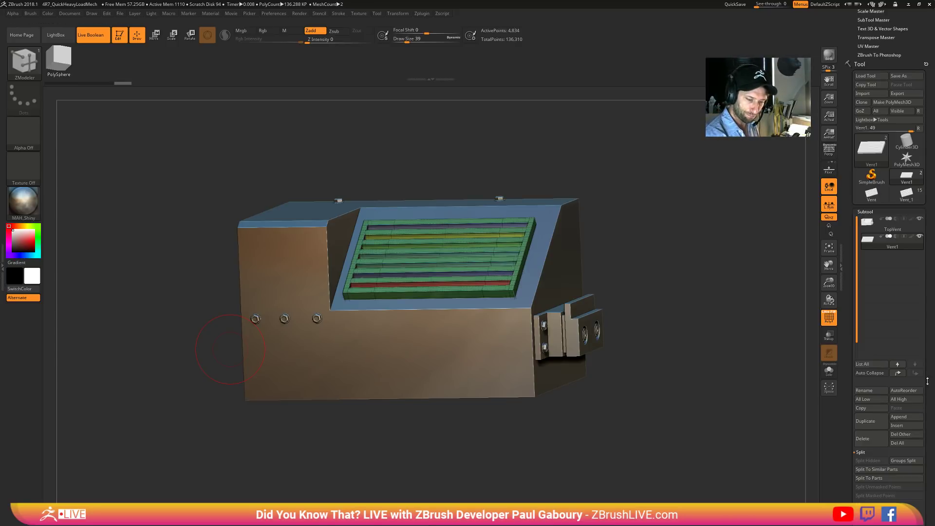
{"action": "scroll", "coordinate": [927, 381], "scroll_direction": "down", "scroll_amount": 5}
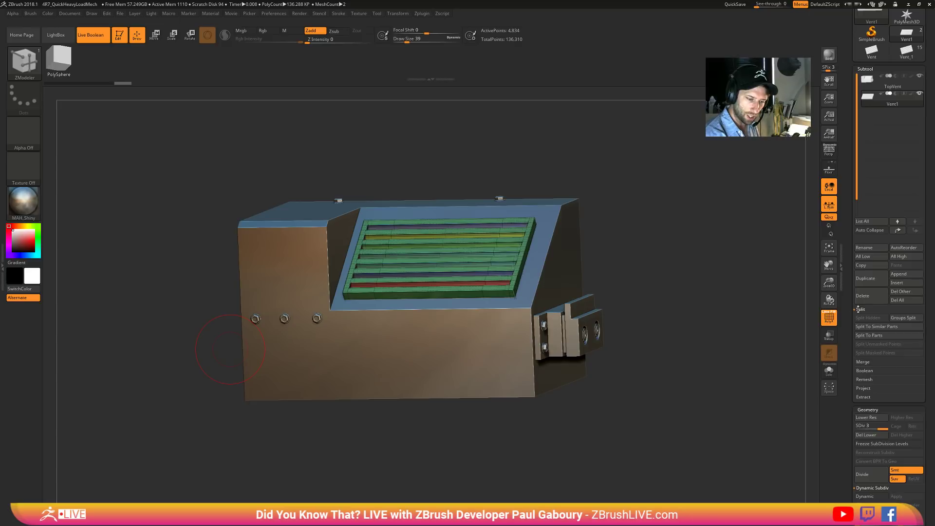
{"action": "left_click", "coordinate": [860, 309]}
{"action": "left_click", "coordinate": [864, 362]}
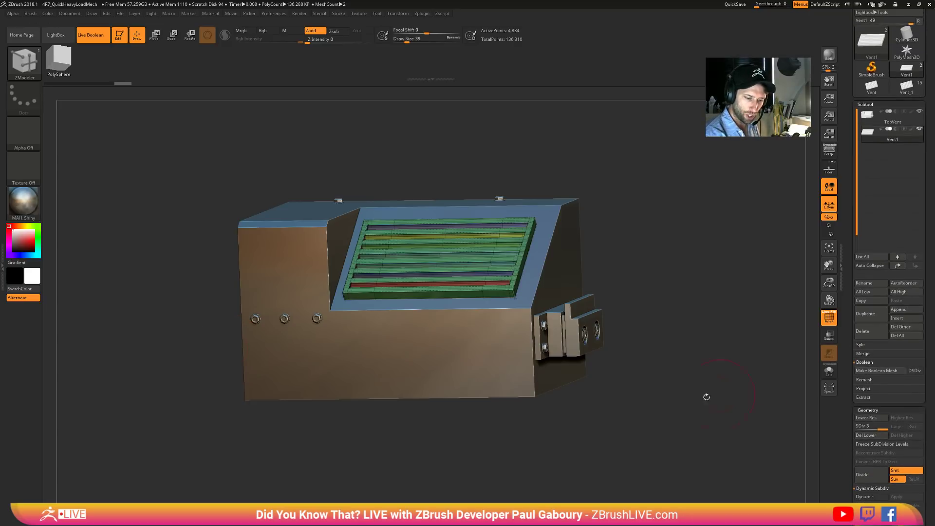
{"action": "left_click", "coordinate": [870, 372]}
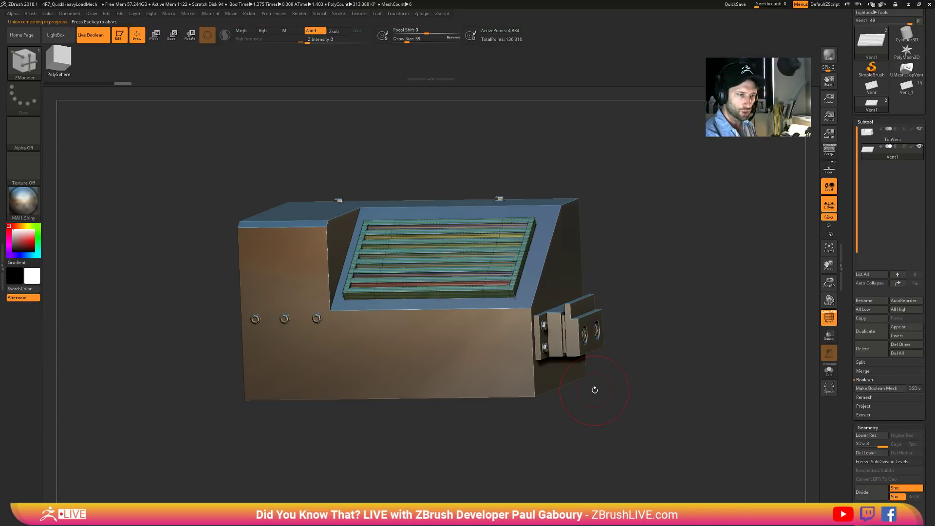
- Switch to the generated UMesh_TopVent tool, reduce the draw size to 3 and examine the topology around the side bolts
{"action": "left_click", "coordinate": [907, 72]}
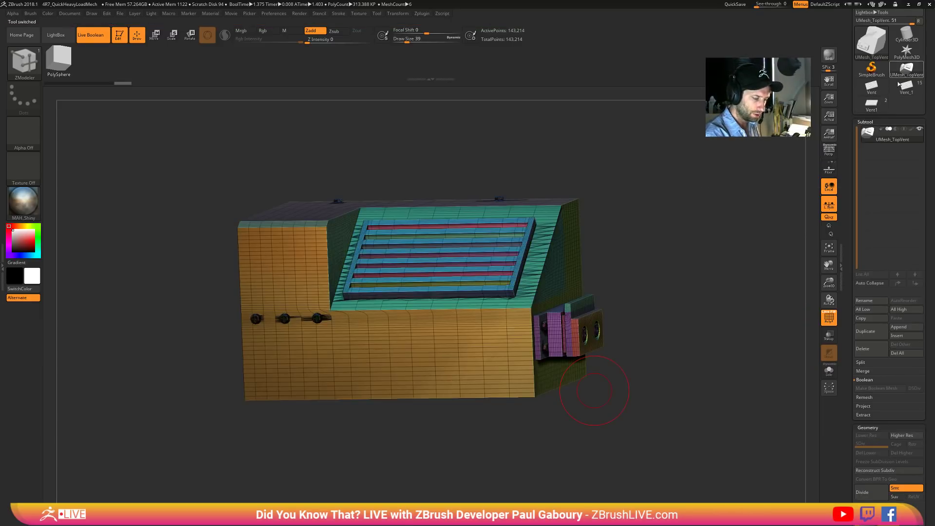
{"action": "right_click_drag", "start_coordinate": [364, 431], "coordinate": [378, 428]}
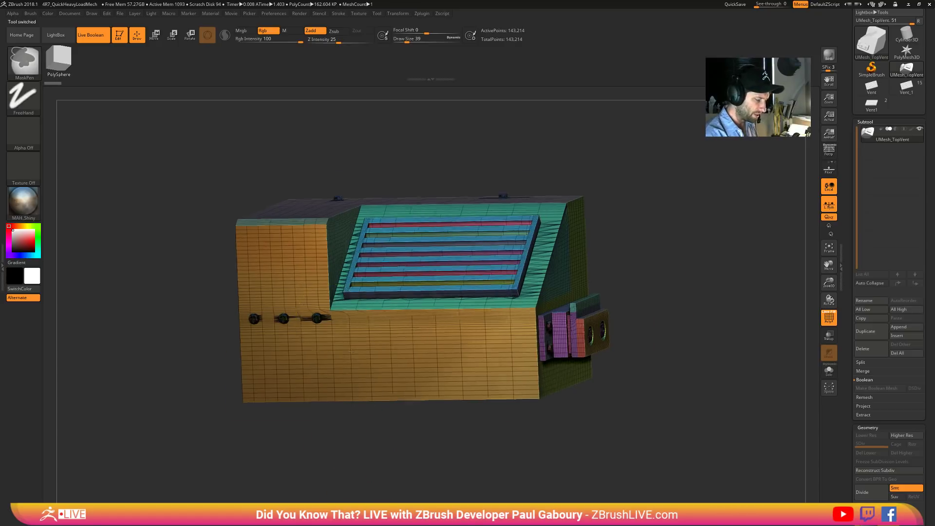
{"action": "right_click_drag", "start_coordinate": [340, 283], "coordinate": [334, 372], "text": "ctrl"}
{"action": "mouse_move", "coordinate": [287, 312]}
{"action": "right_mouse_down", "text": "alt"}
{"action": "mouse_move", "coordinate": [361, 328]}
{"action": "mouse_move", "coordinate": [419, 415]}
{"action": "mouse_move", "coordinate": [422, 384]}
{"action": "right_mouse_up", "text": "alt"}
{"action": "key", "text": "s"}
{"action": "mouse_move", "coordinate": [431, 385]}
{"action": "left_mouse_down"}
{"action": "mouse_move", "coordinate": [422, 384]}
{"action": "mouse_move", "coordinate": [422, 349]}
{"action": "mouse_move", "coordinate": [385, 370]}
{"action": "mouse_move", "coordinate": [455, 343]}
{"action": "mouse_move", "coordinate": [490, 388]}
{"action": "left_mouse_up"}
{"action": "key", "text": "ctrl+z"}
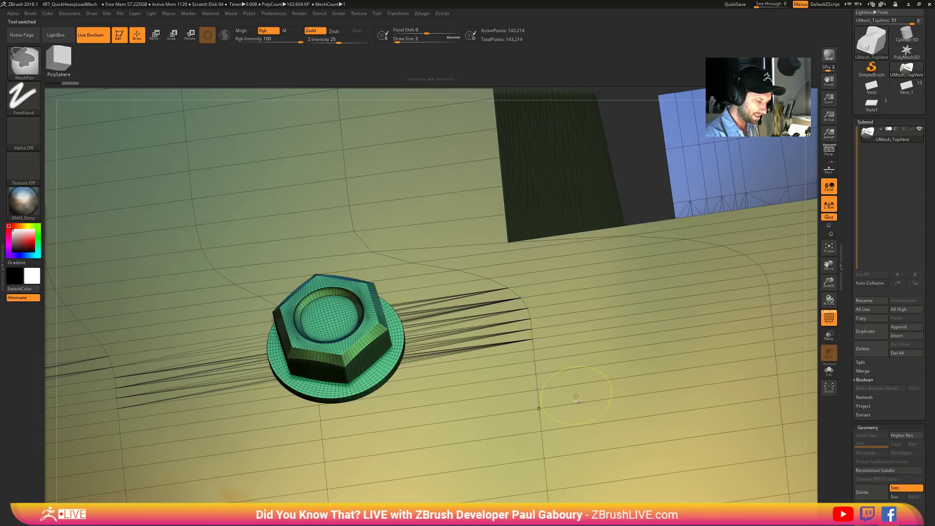
{"action": "right_click_drag", "start_coordinate": [548, 409], "coordinate": [530, 386], "text": "ctrl"}
{"action": "right_click_drag", "start_coordinate": [577, 359], "coordinate": [497, 316], "text": "alt"}
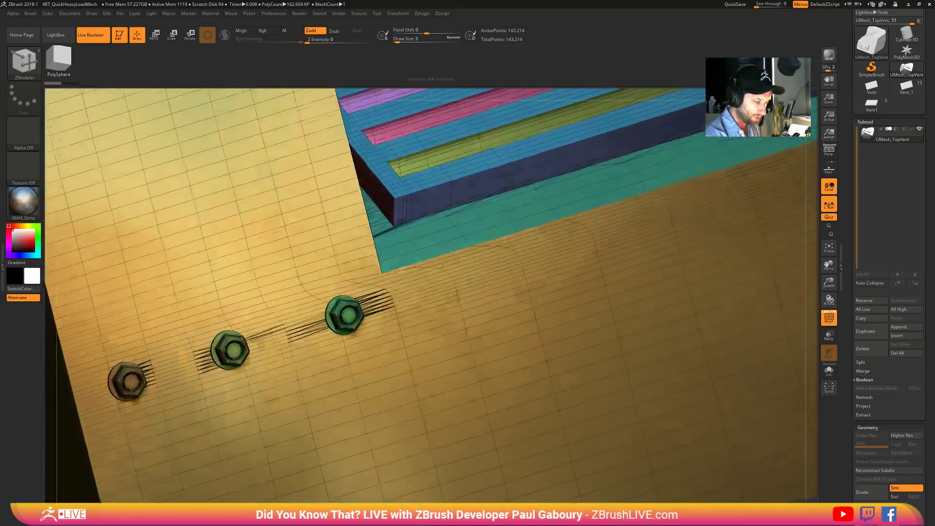
- Inspect where the slatted vent's corner meets the housing and turn off the PolyFrame display
{"action": "right_click_drag", "start_coordinate": [502, 185], "coordinate": [516, 258], "text": "alt"}
{"action": "right_click_drag", "start_coordinate": [515, 259], "coordinate": [531, 285], "text": "ctrl"}
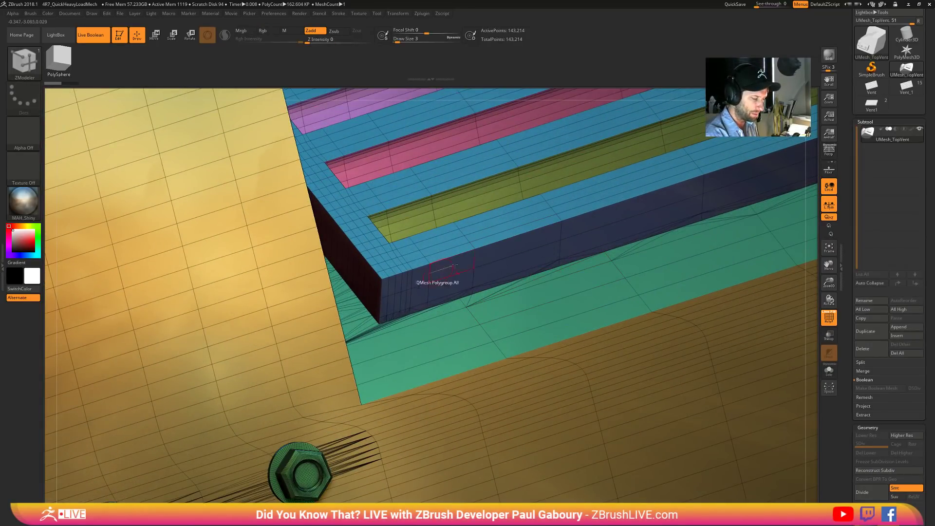
{"action": "right_click_drag", "start_coordinate": [588, 405], "coordinate": [553, 388], "text": "ctrl"}
{"action": "right_click_drag", "start_coordinate": [616, 423], "coordinate": [469, 346], "text": "alt"}
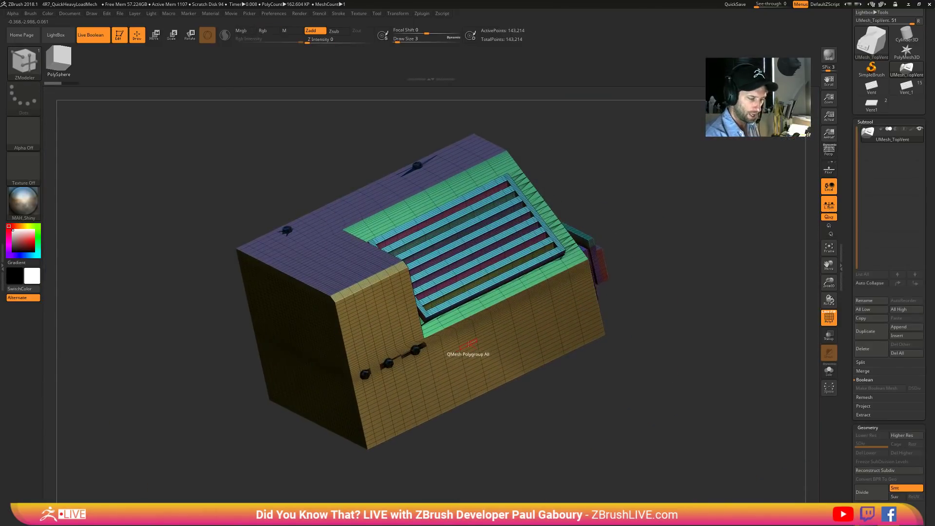
{"action": "key", "text": "shift+f"}
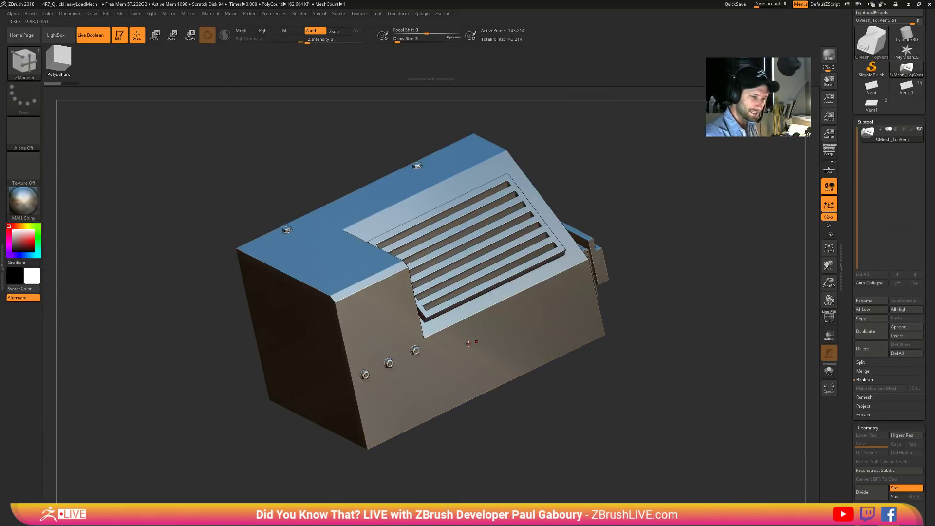
- Return to the two-part Vent1 tool, show its Merge options and make the TopVent subtool active
{"action": "left_click", "coordinate": [872, 104]}
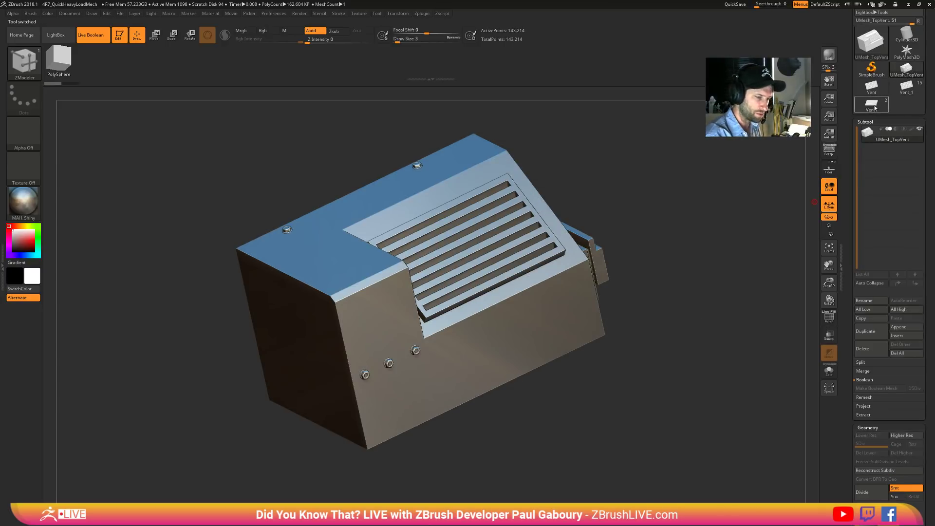
{"action": "left_click", "coordinate": [907, 69]}
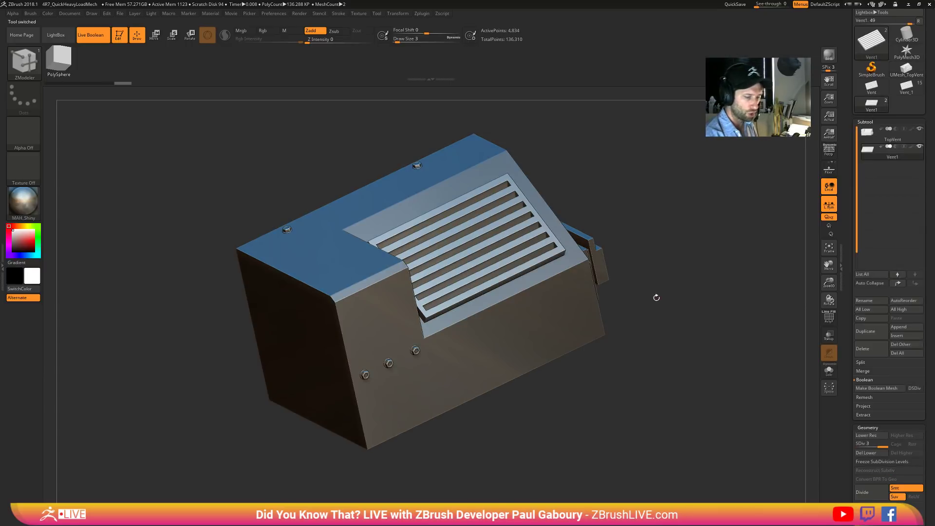
{"action": "left_click", "coordinate": [861, 371]}
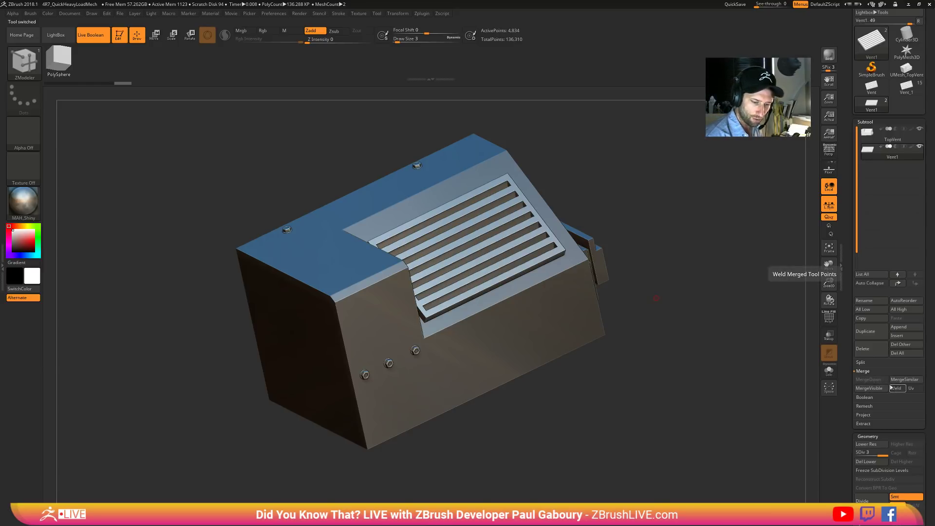
{"action": "key", "text": "Up"}
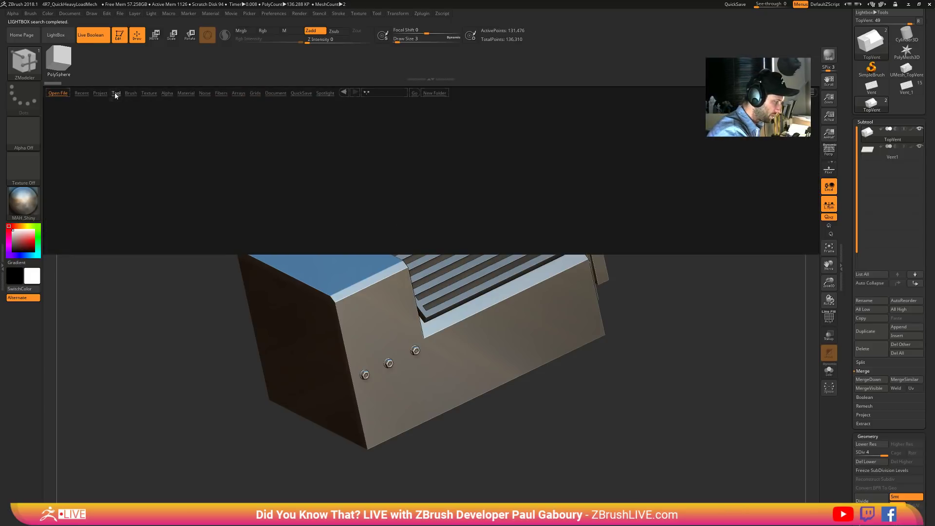
- Load the DemoHead tool onto the canvas and lower it to subdivision level 1
{"action": "double_click", "coordinate": [147, 116]}
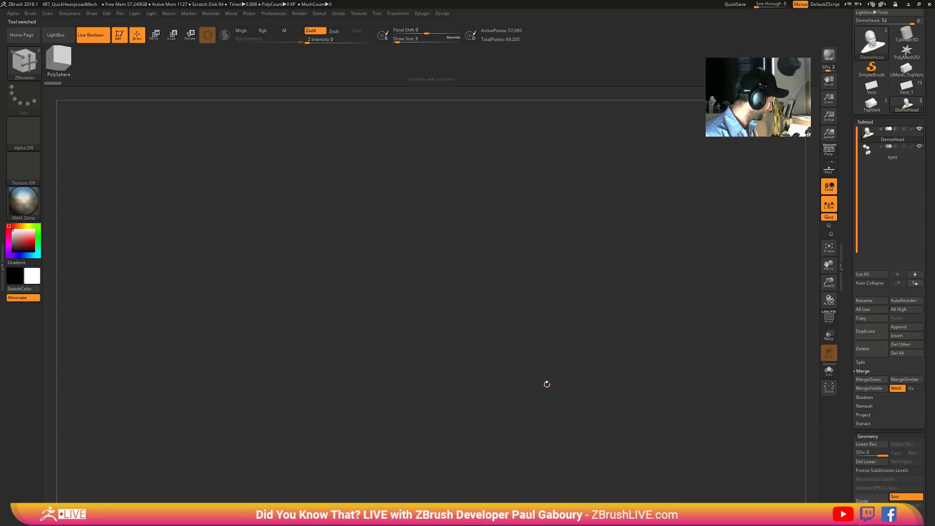
{"action": "left_click_drag", "start_coordinate": [584, 403], "coordinate": [610, 379]}
{"action": "key", "text": "shift+d"}
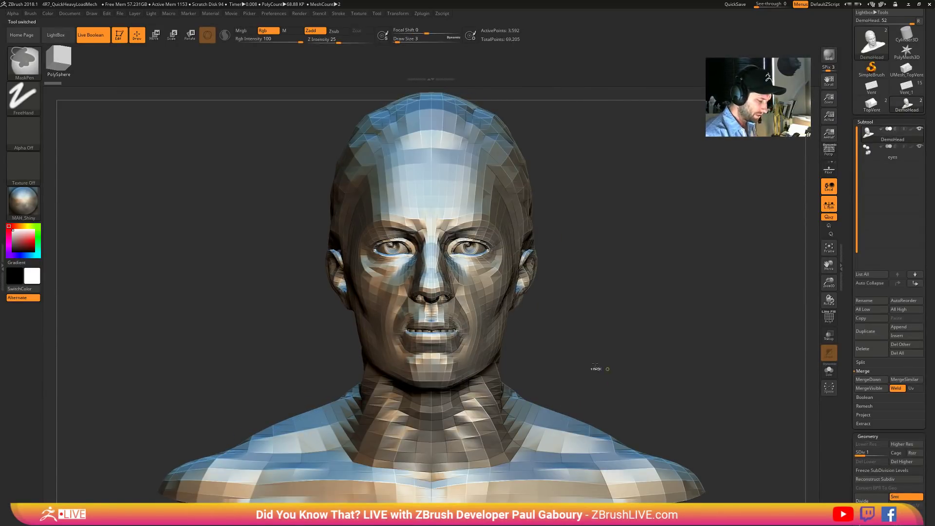
{"action": "key", "text": "shift+d"}
- Isolate the head and upper neck, and split the hidden shoulders of DemoHead into a separate subtool
{"action": "left_click_drag", "start_coordinate": [347, 180], "coordinate": [542, 358], "text": "ctrl+shift"}
{"action": "key", "text": "b"}
{"action": "key", "text": "z"}
{"action": "key", "text": "m"}
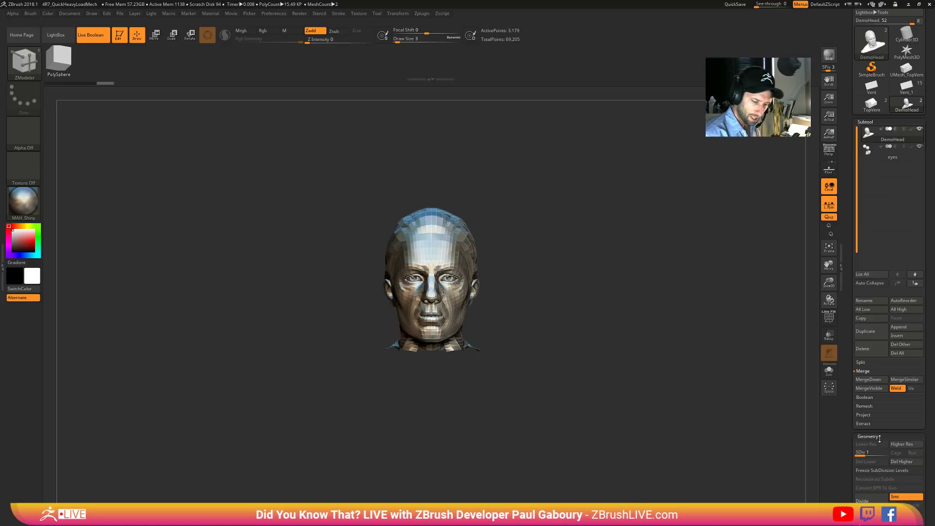
{"action": "left_click", "coordinate": [861, 362]}
{"action": "left_click", "coordinate": [868, 370]}
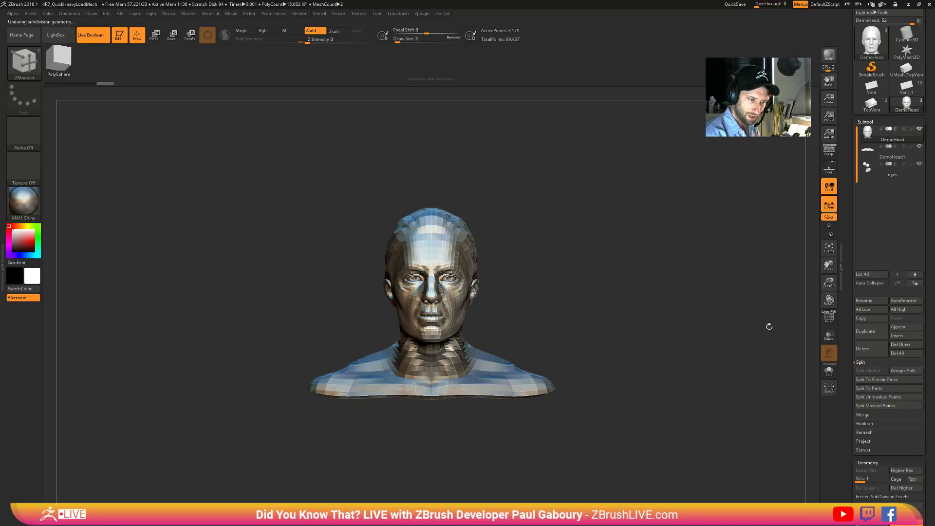
- Select the DemoHead1 shoulder subtool and turn on the PolyFrame display to show the neck seam
{"action": "left_click", "coordinate": [869, 139]}
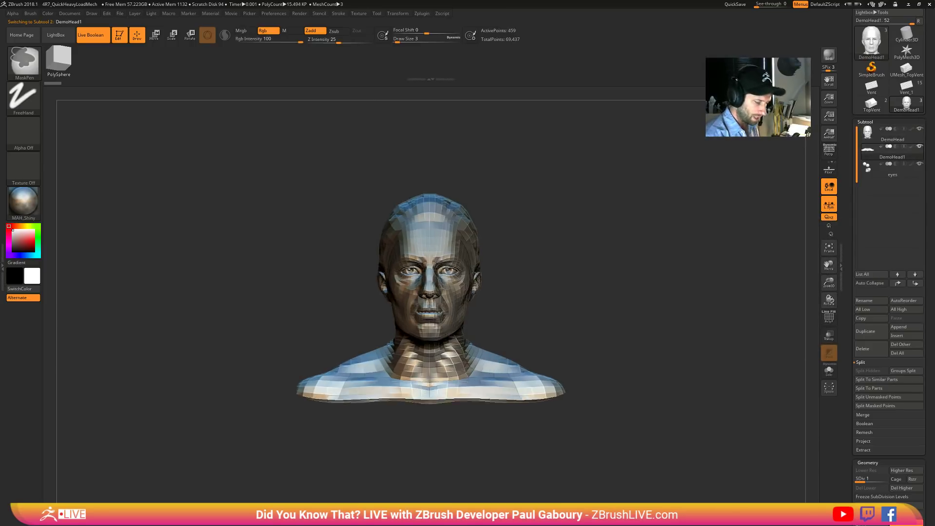
{"action": "key", "text": "f"}
{"action": "key", "text": "shift+f"}
{"action": "right_click_drag", "start_coordinate": [504, 423], "coordinate": [501, 303]}
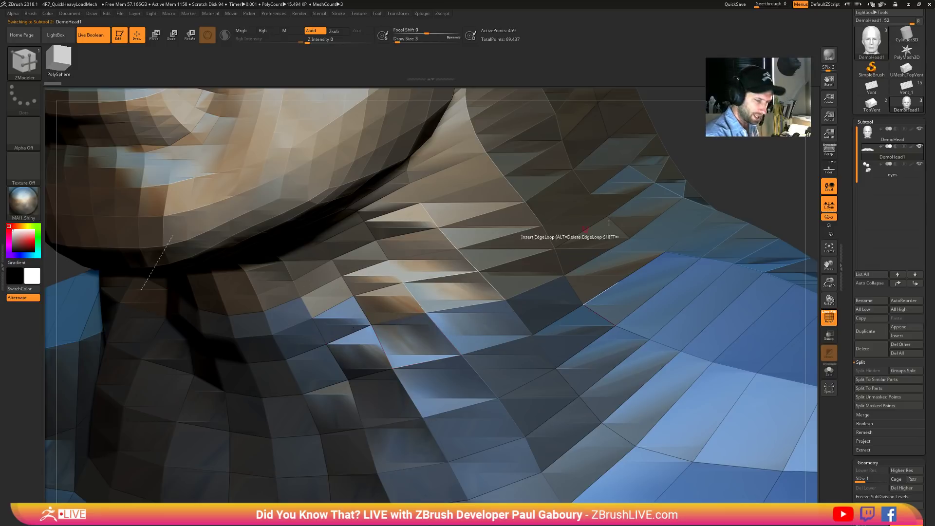
- Alternate between the DemoHead and DemoHead1 subtools to compare them along the neck seam, leaving DemoHead active
{"action": "left_click", "coordinate": [354, 298], "text": "alt"}
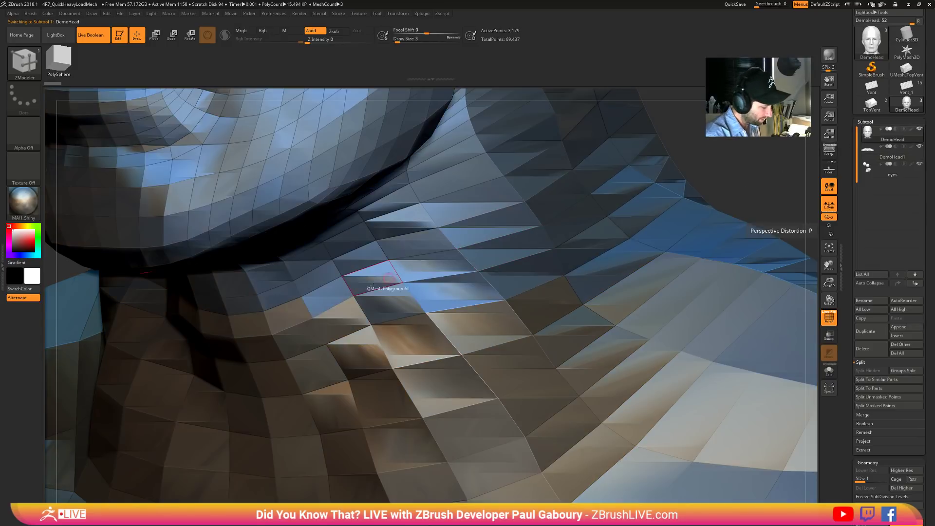
{"action": "left_click", "coordinate": [354, 298], "text": "alt"}
{"action": "left_click", "coordinate": [353, 298], "text": "alt"}
{"action": "left_click", "coordinate": [354, 297], "text": "alt"}
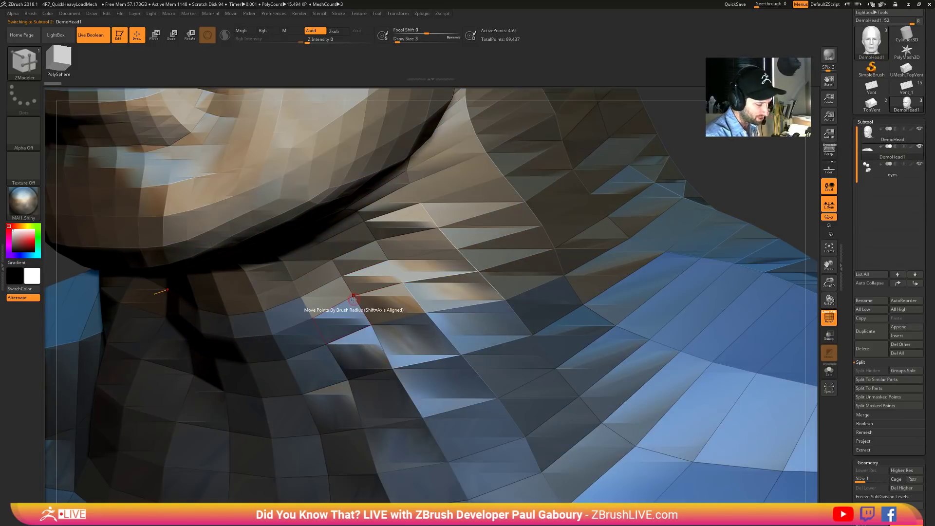
{"action": "left_click", "coordinate": [353, 296], "text": "alt"}
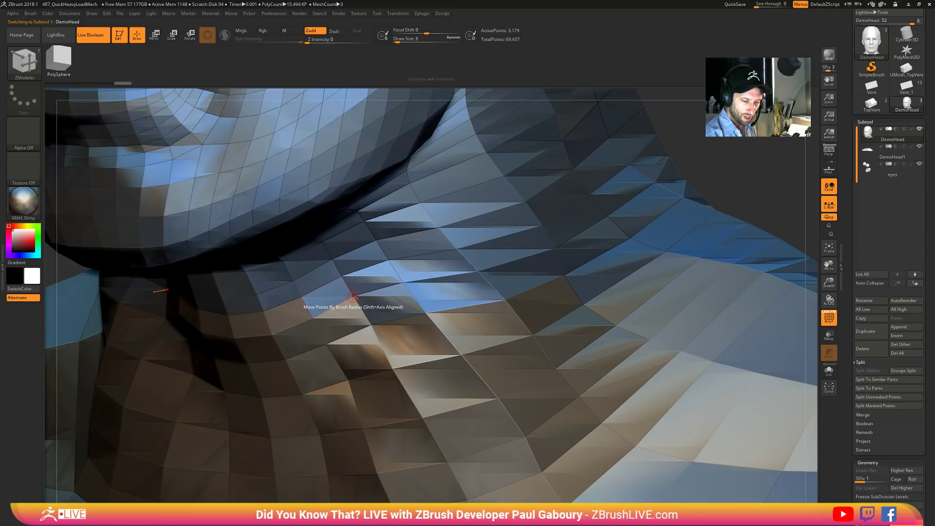
- Merge the DemoHead subtool down into DemoHead1 with the Weld option on
{"action": "left_click", "coordinate": [865, 416]}
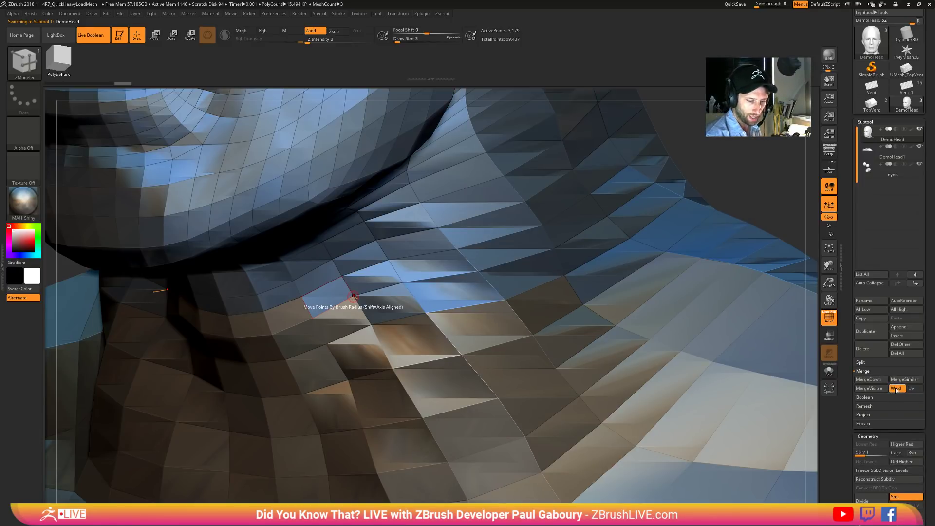
{"action": "mouse_move", "coordinate": [870, 132]}
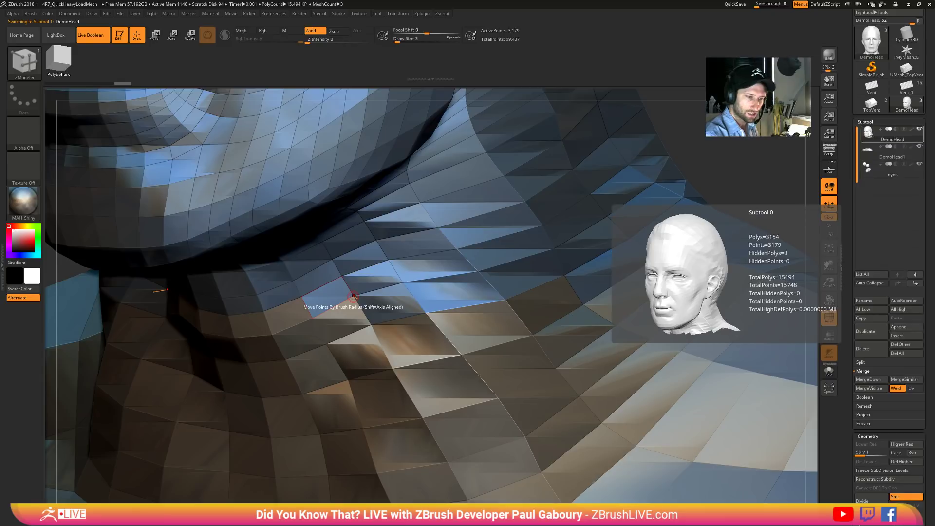
{"action": "left_click", "coordinate": [868, 379]}
{"action": "left_click", "coordinate": [803, 395]}
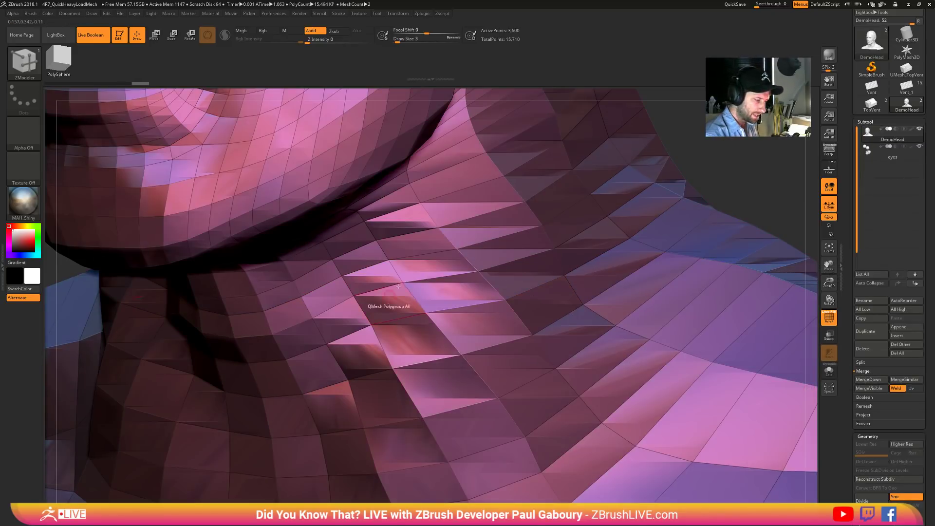
- Enlarge the draw size to 44 and smooth the neck across the welded seam
{"action": "key", "text": "s"}
{"action": "left_click_drag", "start_coordinate": [427, 316], "coordinate": [429, 316]}
{"action": "mouse_move", "coordinate": [429, 319]}
{"action": "left_mouse_down", "text": "shift"}
{"action": "mouse_move", "coordinate": [516, 283]}
{"action": "mouse_move", "coordinate": [580, 272]}
{"action": "mouse_move", "coordinate": [478, 230]}
{"action": "left_mouse_up", "text": "shift"}
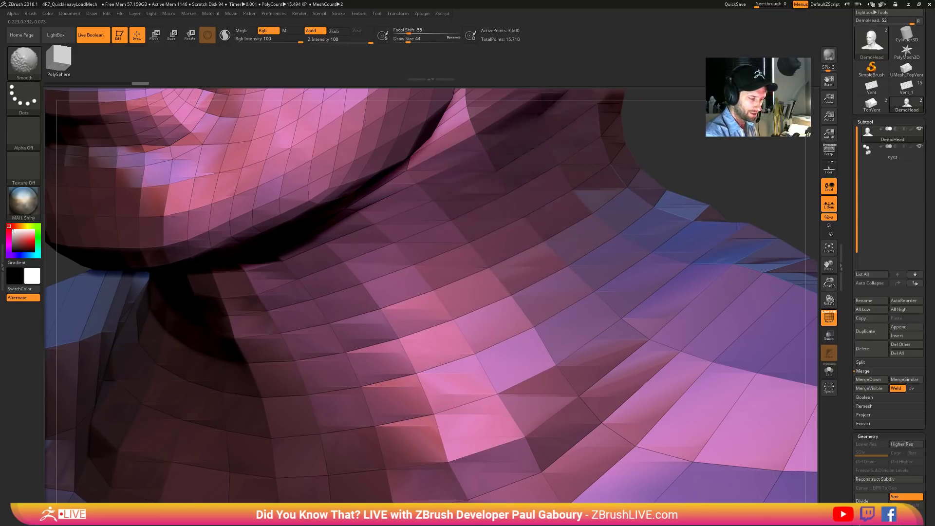
{"action": "key", "text": "ctrl"}
{"action": "key", "text": "f"}
{"action": "right_click_drag", "start_coordinate": [541, 375], "coordinate": [484, 339], "text": "alt"}
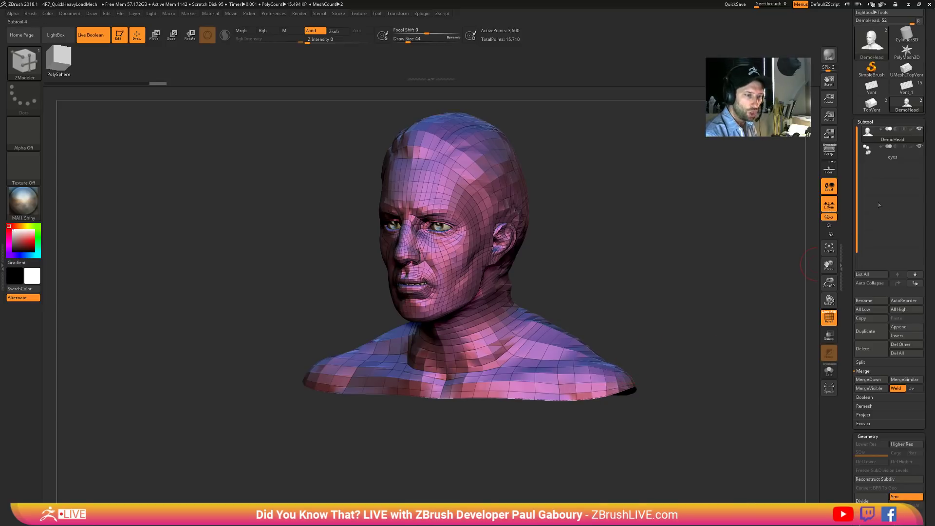
- Switch back to the TopVent tool containing the housing and the slatted Vent1 subtool
{"action": "left_click", "coordinate": [875, 107]}
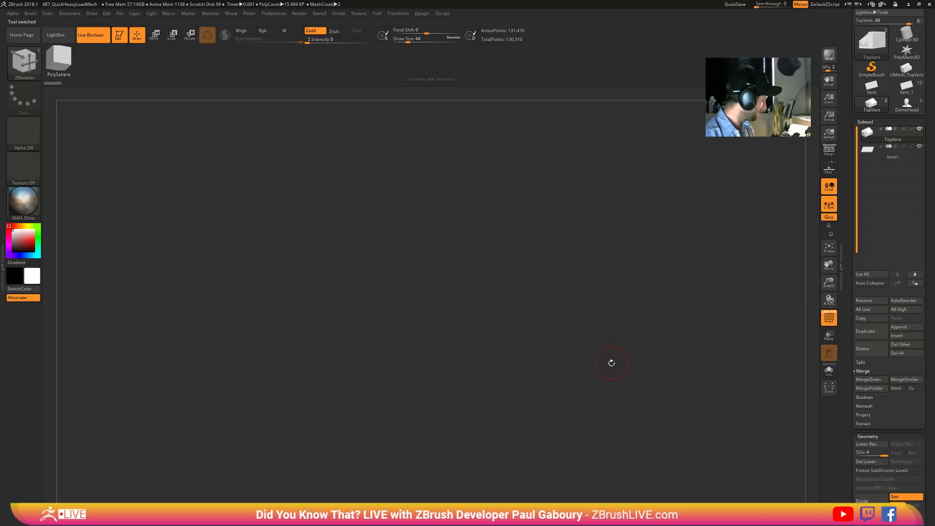
{"action": "right_click_drag", "start_coordinate": [576, 372], "coordinate": [675, 369]}
{"action": "right_click_drag", "start_coordinate": [675, 369], "coordinate": [634, 312], "text": "ctrl"}
{"action": "right_click_drag", "start_coordinate": [506, 326], "coordinate": [550, 382]}
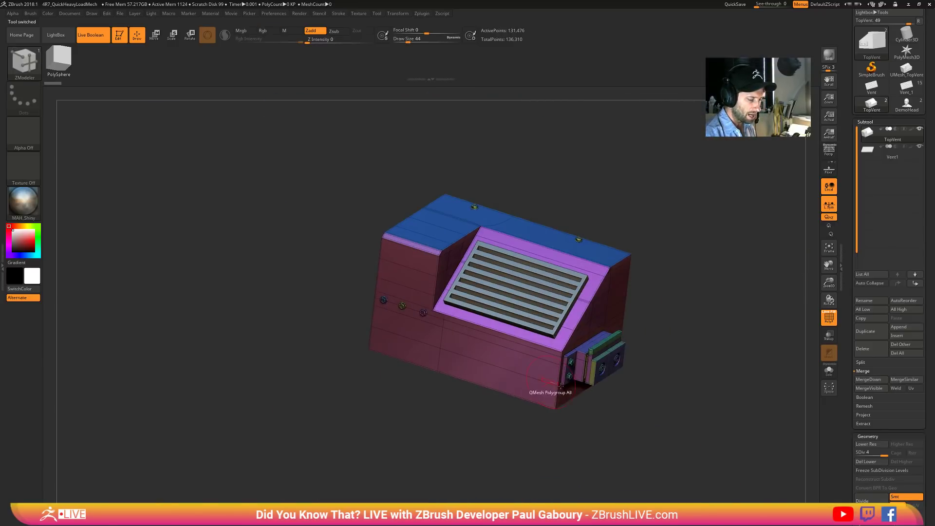
{"action": "right_click_drag", "start_coordinate": [629, 404], "coordinate": [563, 382], "text": "alt"}
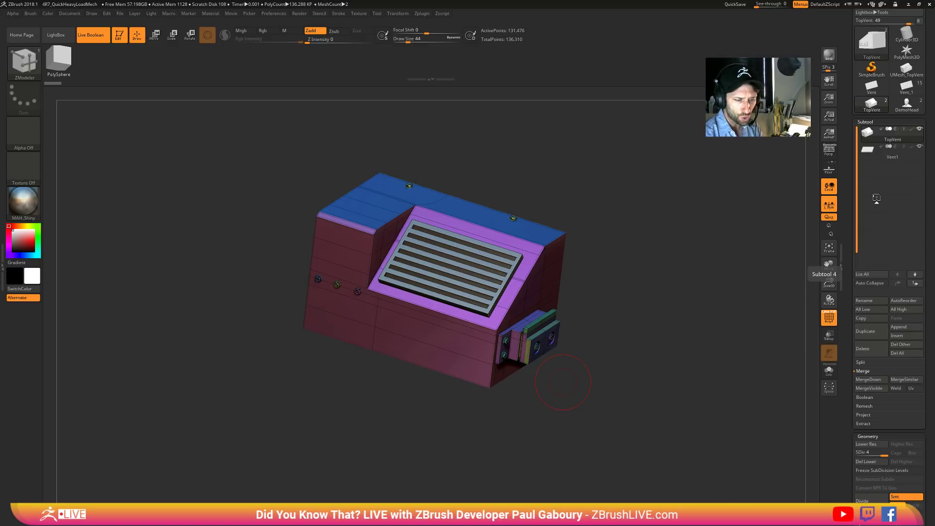
- Append a Cube3D mesh as a new subtool below Vent1 in the TopVent tool
{"action": "left_click", "coordinate": [898, 328]}
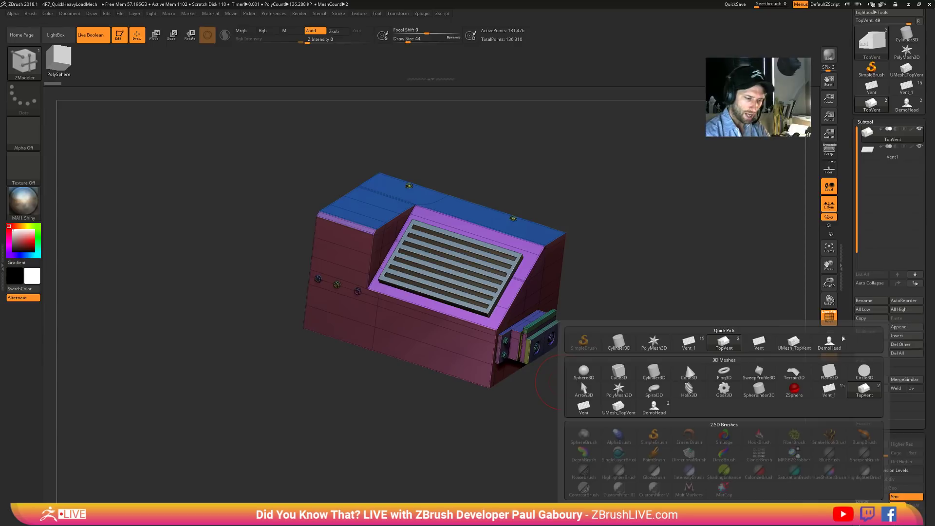
{"action": "left_click", "coordinate": [617, 384]}
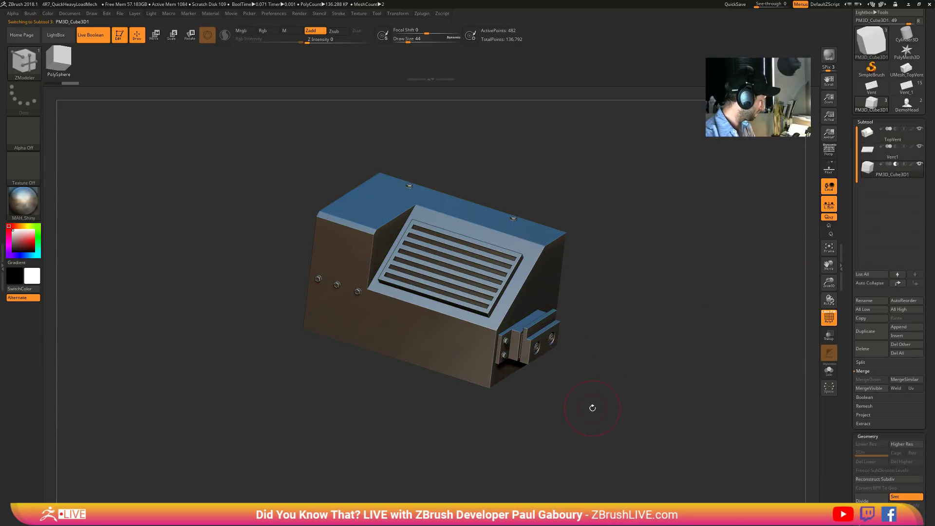
- Move the subtractive cube along its Z and X axes so it cuts a corner out of the housing's bracket end
{"action": "key", "text": "w"}
{"action": "right_click_drag", "start_coordinate": [598, 405], "coordinate": [303, 313]}
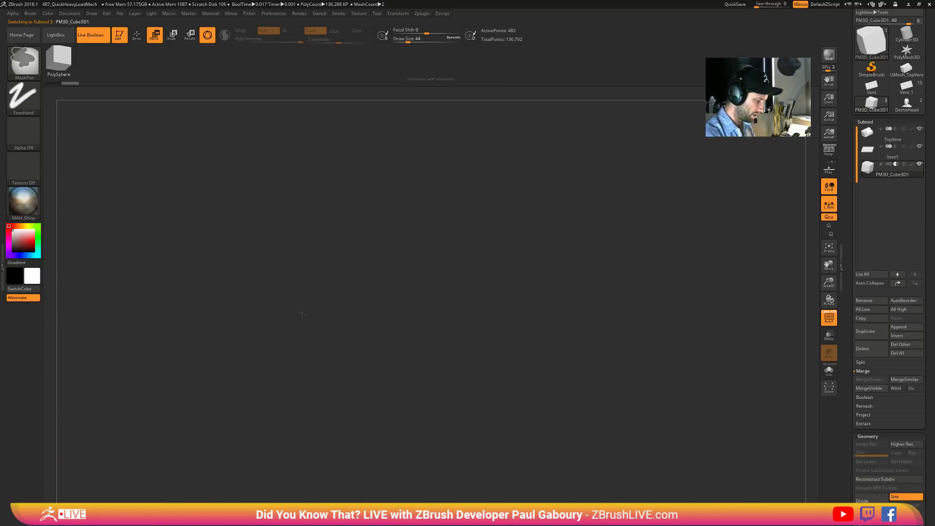
{"action": "key", "text": "f"}
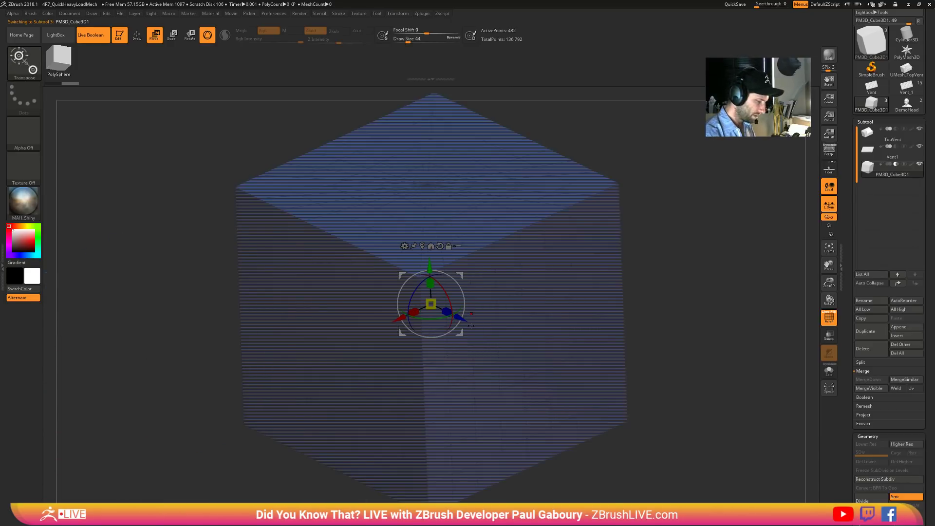
{"action": "mouse_move", "coordinate": [432, 265]}
{"action": "right_mouse_down", "text": "alt"}
{"action": "mouse_move", "coordinate": [428, 171]}
{"action": "mouse_move", "coordinate": [627, 325]}
{"action": "mouse_move", "coordinate": [677, 384]}
{"action": "right_mouse_up", "text": "alt"}
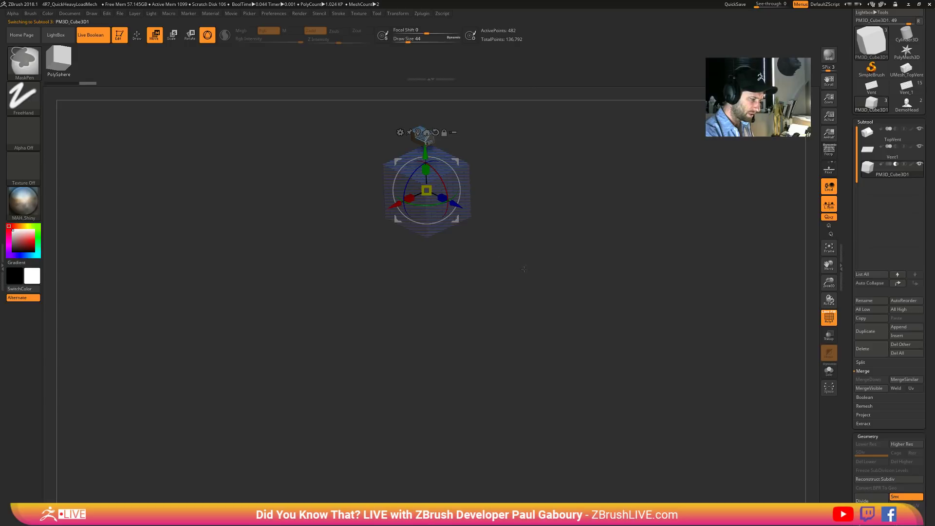
{"action": "right_click_drag", "start_coordinate": [501, 256], "coordinate": [510, 349], "text": "alt"}
{"action": "right_click_drag", "start_coordinate": [509, 349], "coordinate": [487, 272], "text": "ctrl"}
{"action": "key", "text": "shift+f"}
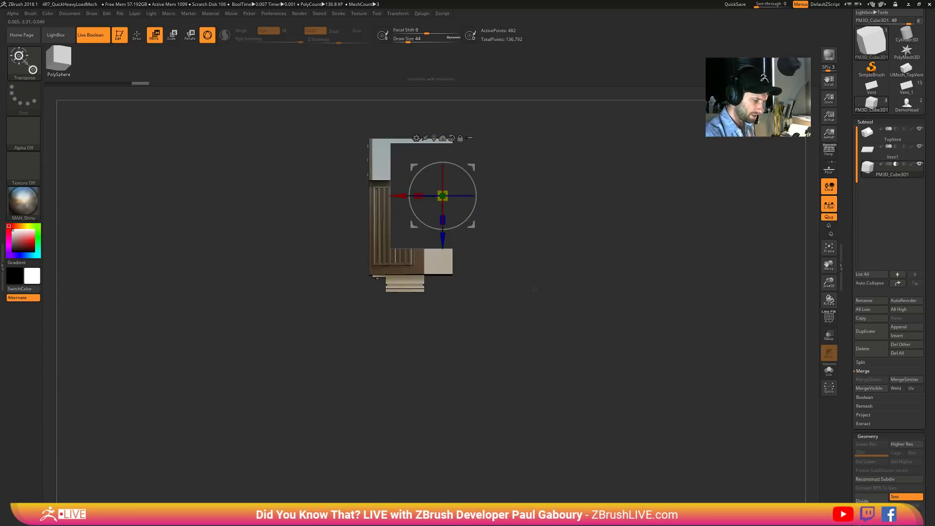
{"action": "left_click_drag", "start_coordinate": [444, 241], "coordinate": [451, 352]}
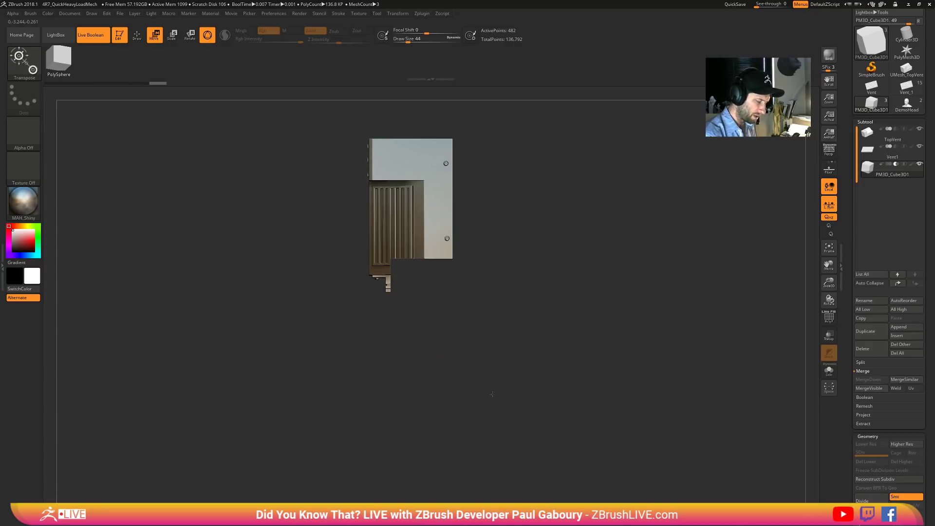
{"action": "right_click_drag", "start_coordinate": [493, 392], "coordinate": [511, 375]}
{"action": "right_click_drag", "start_coordinate": [511, 375], "coordinate": [525, 359]}
{"action": "left_click_drag", "start_coordinate": [419, 314], "coordinate": [463, 307]}
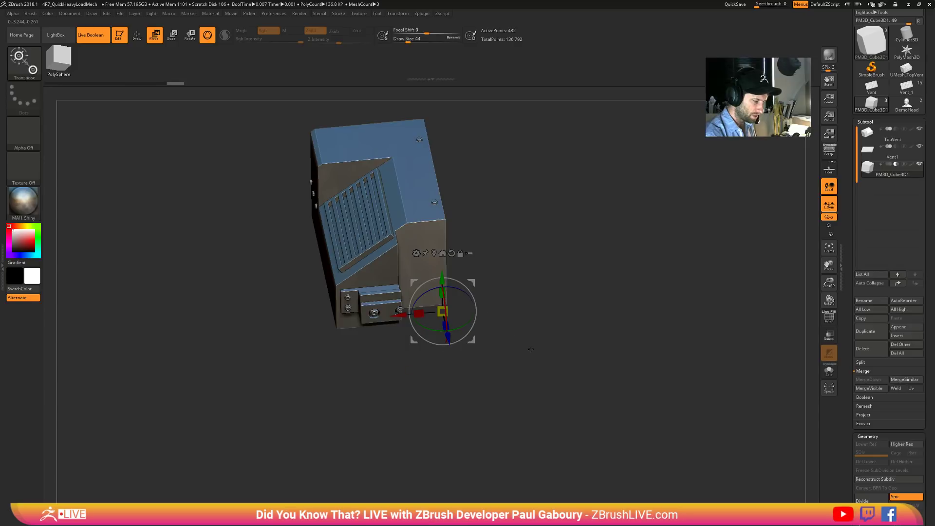
{"action": "right_click_drag", "start_coordinate": [515, 402], "coordinate": [618, 394], "text": "ctrl"}
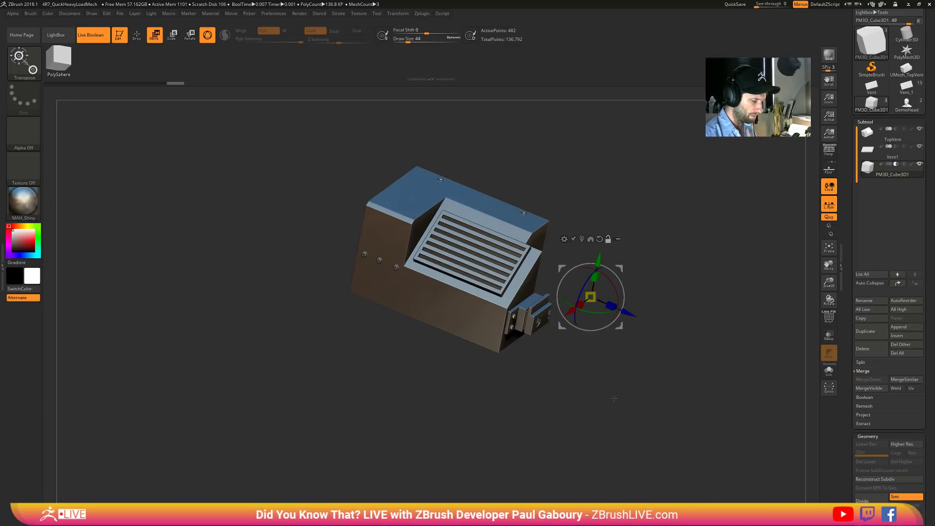
{"action": "key", "text": "q"}
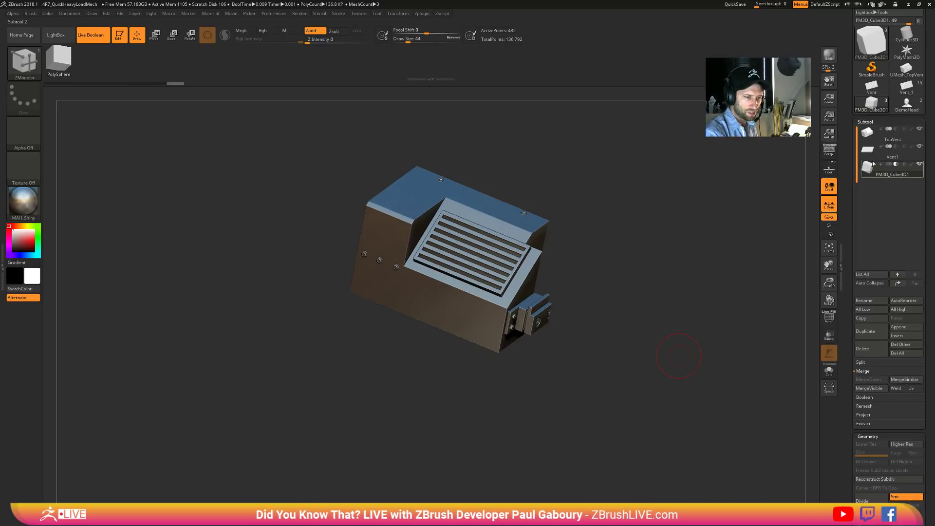
- Mark the TopVent subtool as the Start of its Boolean group and turn on the polyframe display
{"action": "mouse_move", "coordinate": [881, 131]}
{"action": "mouse_move", "coordinate": [876, 176]}
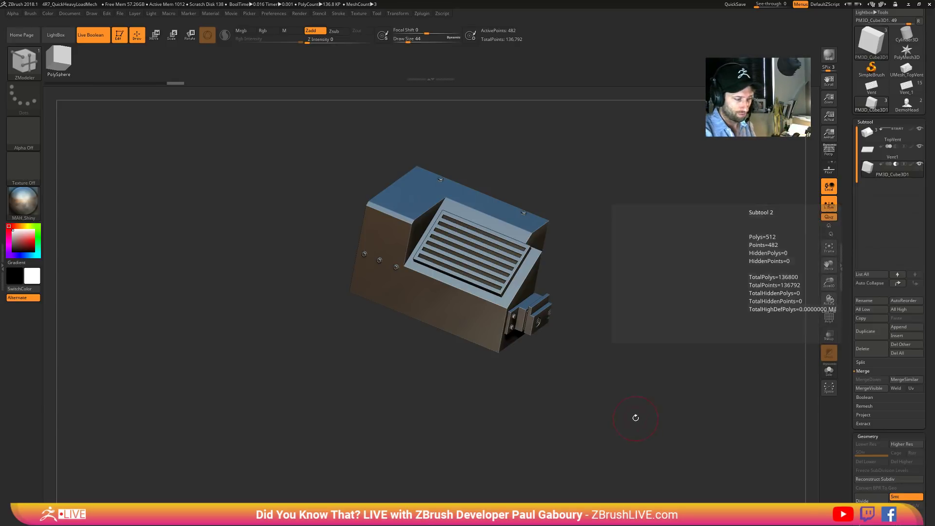
{"action": "mouse_move", "coordinate": [634, 417]}
{"action": "left_mouse_down"}
{"action": "mouse_move", "coordinate": [648, 400]}
{"action": "mouse_move", "coordinate": [609, 396]}
{"action": "left_mouse_up"}
{"action": "key", "text": "shift+f"}
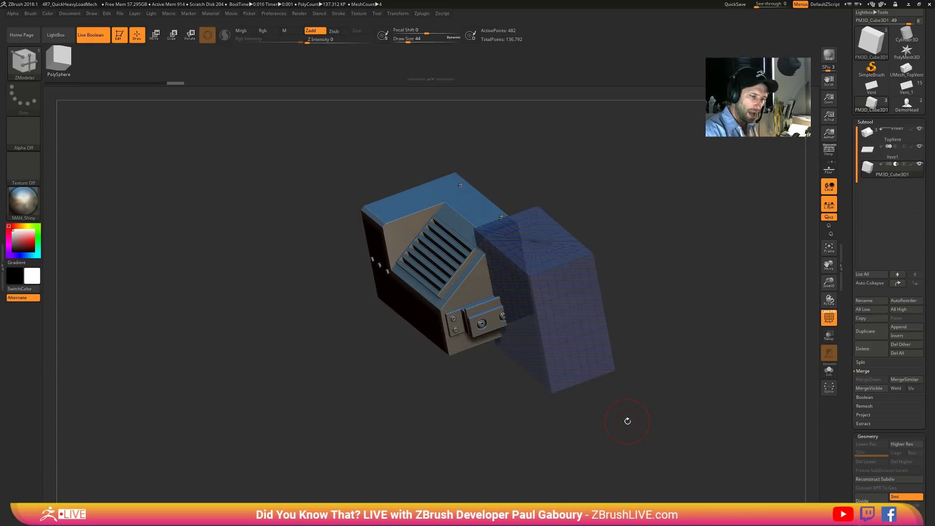
- Merge the TopVent subtool down with Vent1 and the cube into one subtool, accepting the non-undoable operation
{"action": "left_click", "coordinate": [873, 136]}
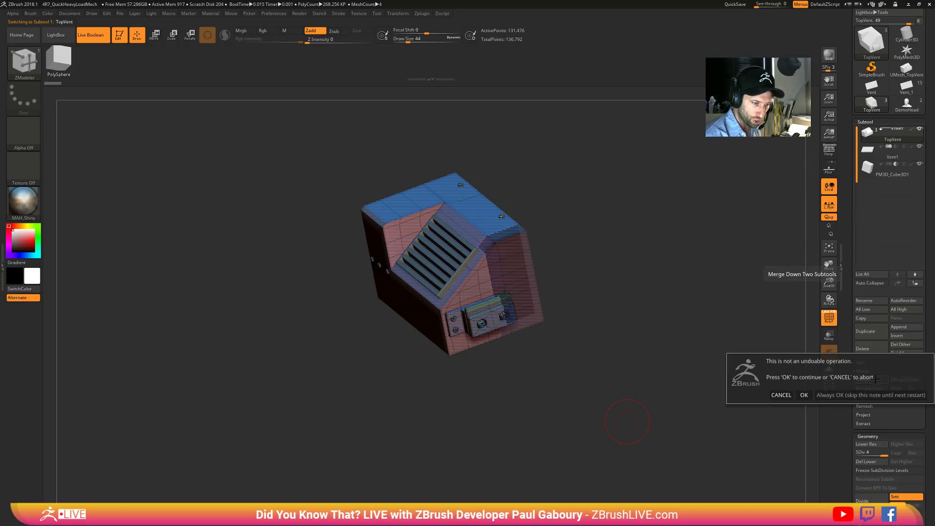
{"action": "left_click", "coordinate": [875, 380]}
{"action": "left_click", "coordinate": [829, 393]}
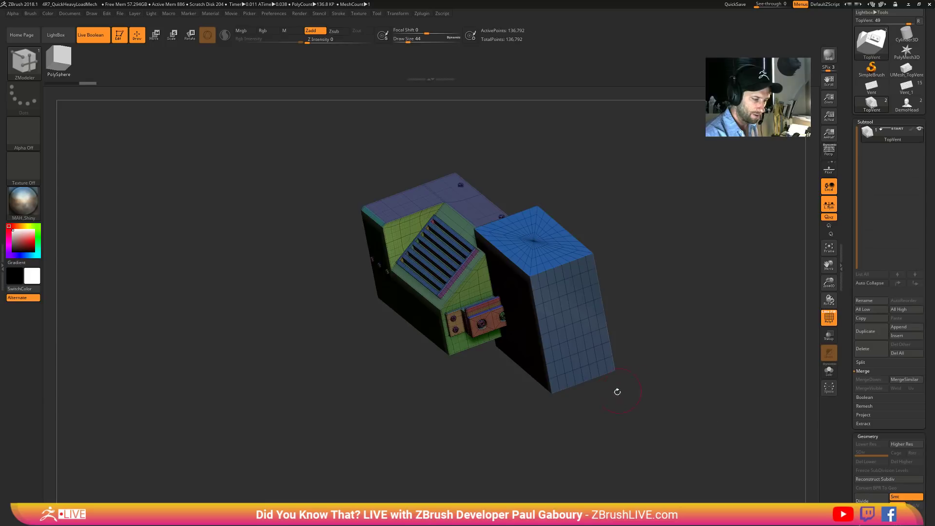
- Isolate the cube part of the merged mesh, assign it with Group As Dynamesh Sub, and unhide the rest of the model
{"action": "left_click_drag", "start_coordinate": [615, 390], "coordinate": [628, 369]}
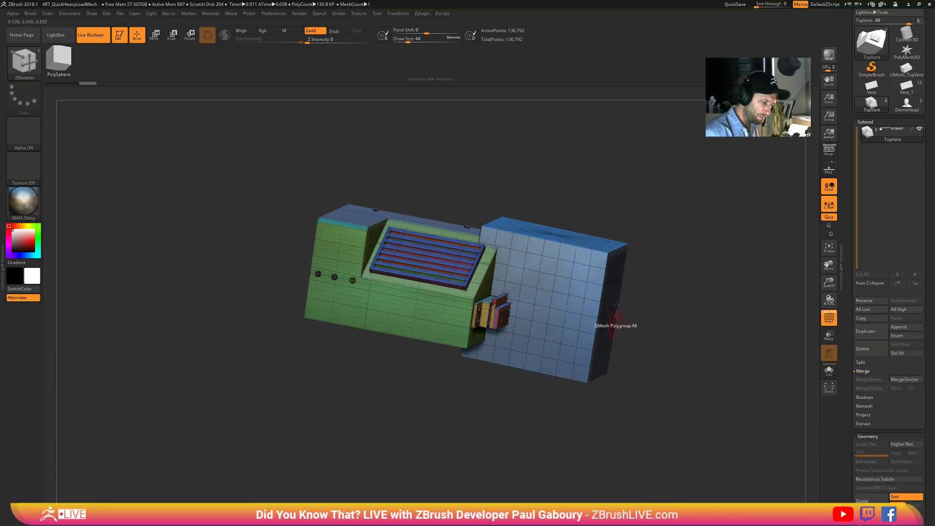
{"action": "left_click", "coordinate": [592, 272], "text": "ctrl+shift"}
{"action": "left_click", "coordinate": [865, 121]}
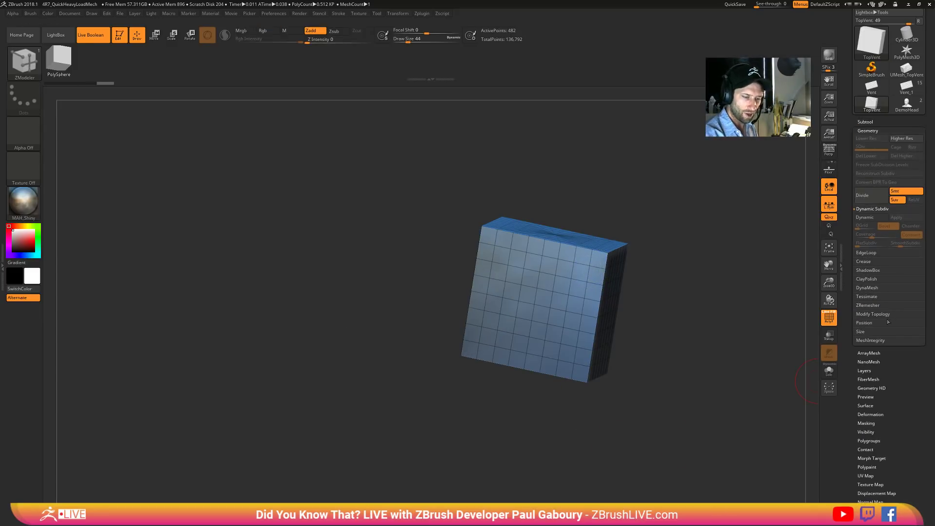
{"action": "left_click", "coordinate": [879, 440]}
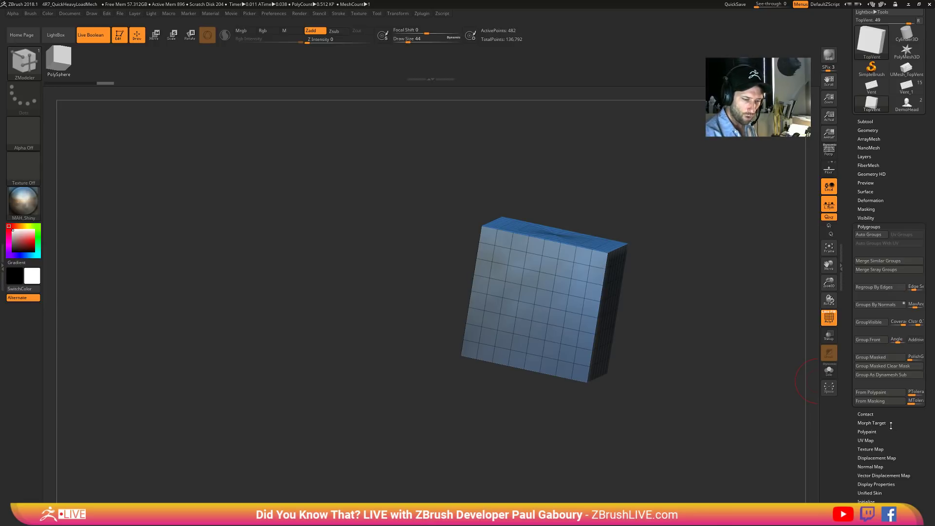
{"action": "left_click", "coordinate": [881, 376]}
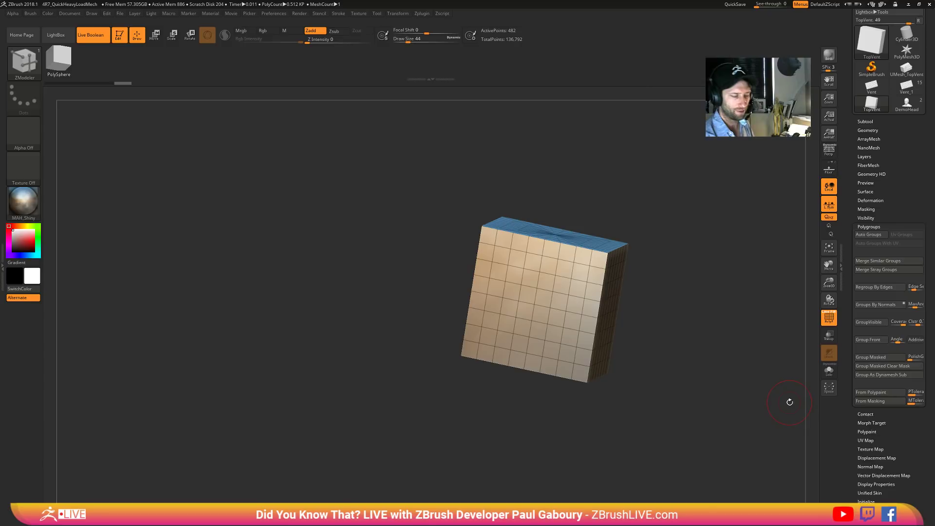
{"action": "left_click", "coordinate": [679, 384], "text": "ctrl+shift"}
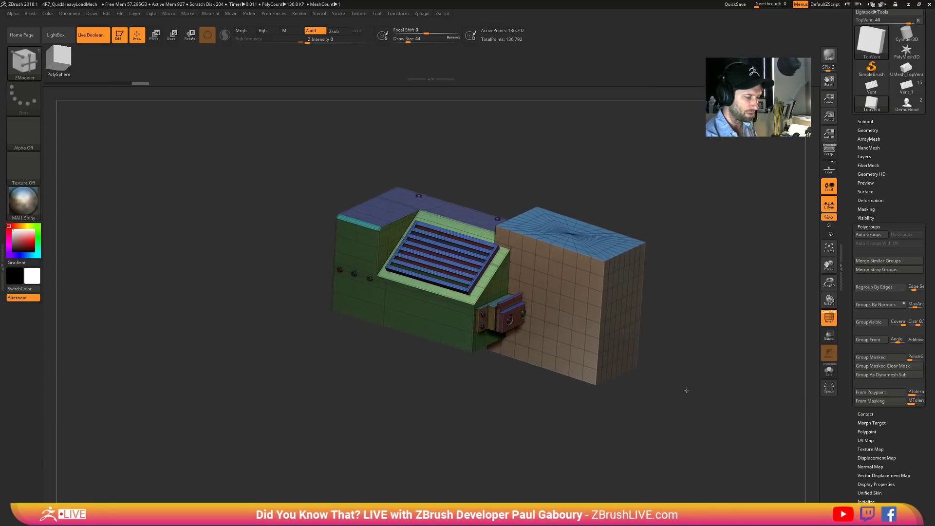
{"action": "mouse_move", "coordinate": [686, 390]}
{"action": "right_mouse_down", "text": "alt"}
{"action": "mouse_move", "coordinate": [627, 382]}
{"action": "mouse_move", "coordinate": [636, 389]}
{"action": "right_mouse_up", "text": "alt"}
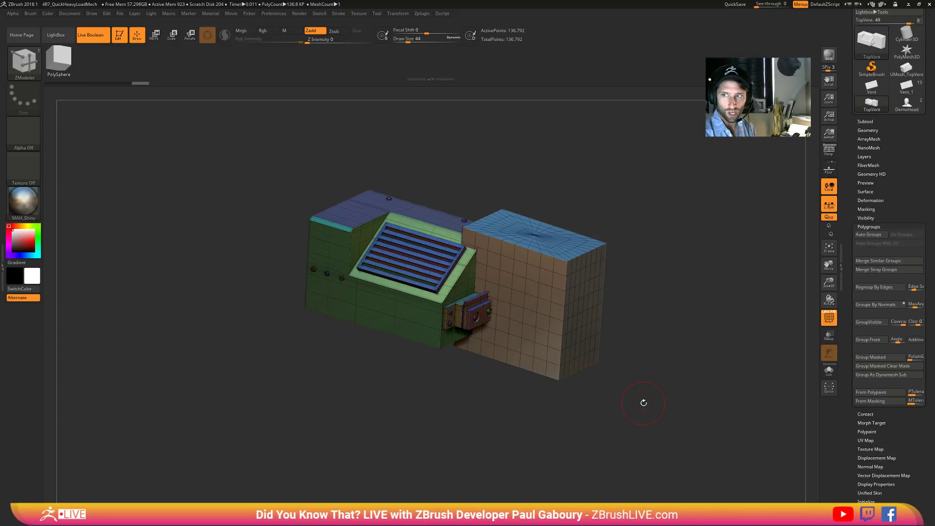
- Turn off Live Boolean and apply the gizmo's Remesh By Union to the merged housing, vent and cube
{"action": "left_click", "coordinate": [98, 38]}
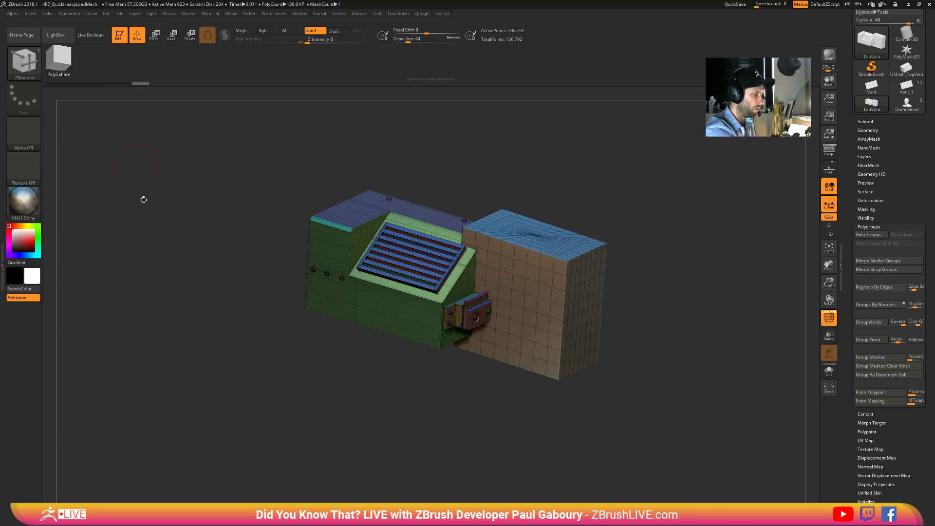
{"action": "left_click_drag", "start_coordinate": [631, 420], "coordinate": [639, 382]}
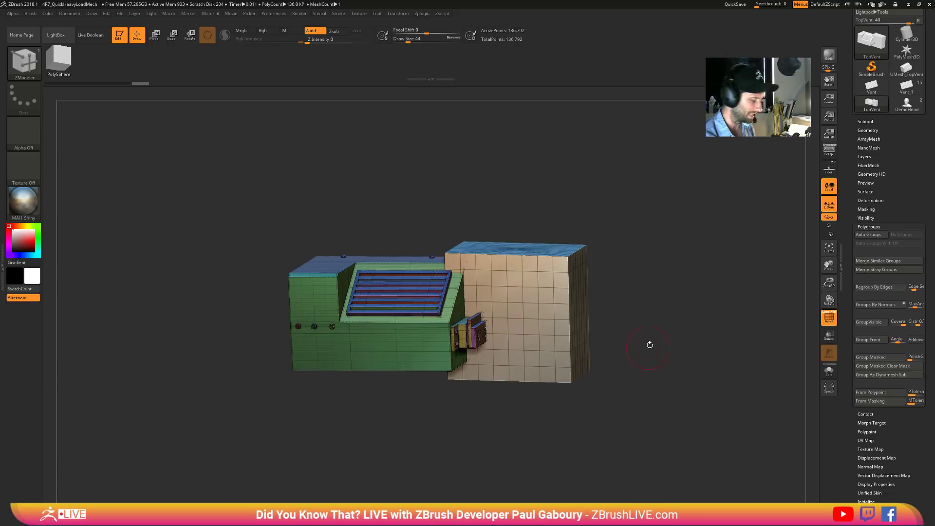
{"action": "key", "text": "shift"}
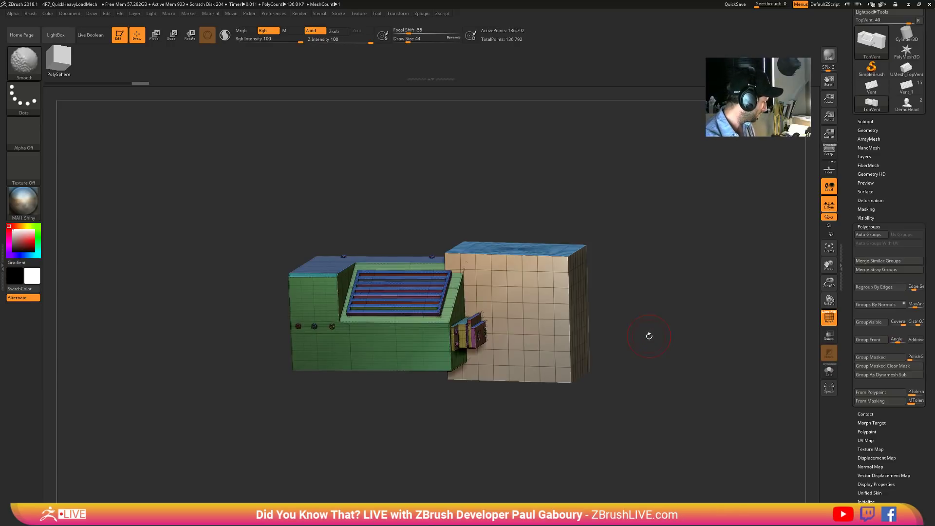
{"action": "key", "text": "w"}
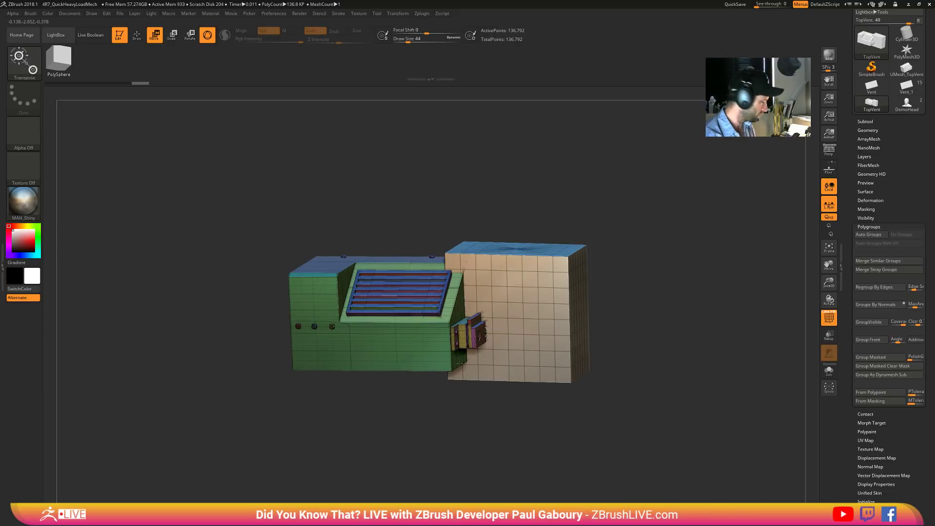
{"action": "left_click", "coordinate": [438, 314]}
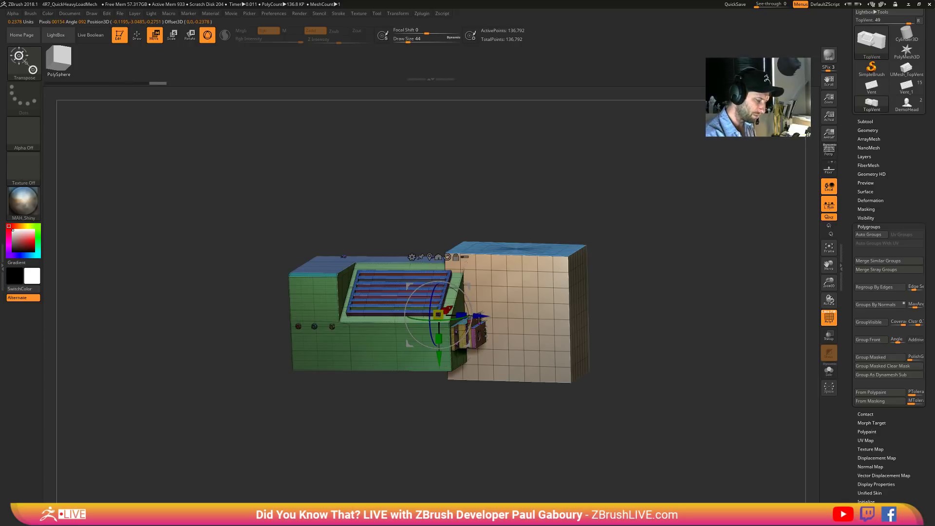
{"action": "left_click_drag", "start_coordinate": [515, 431], "coordinate": [439, 312]}
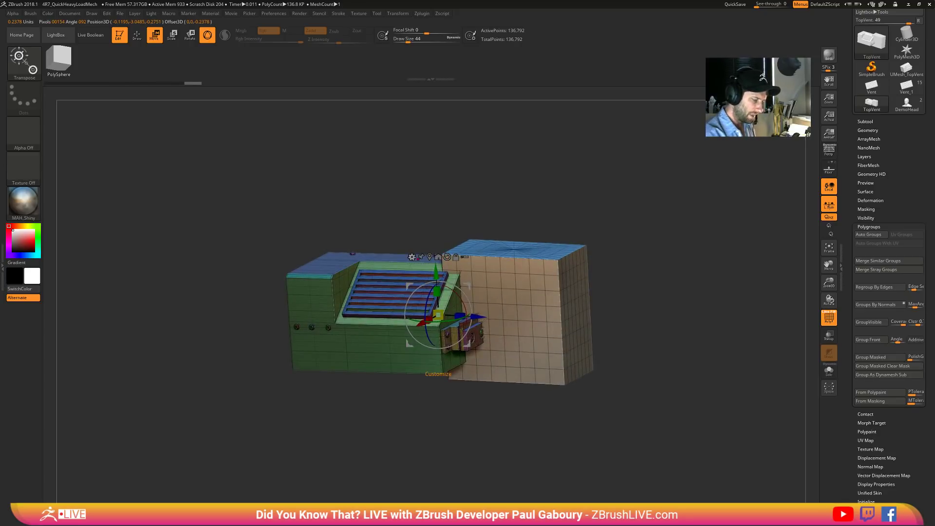
{"action": "left_click", "coordinate": [412, 256]}
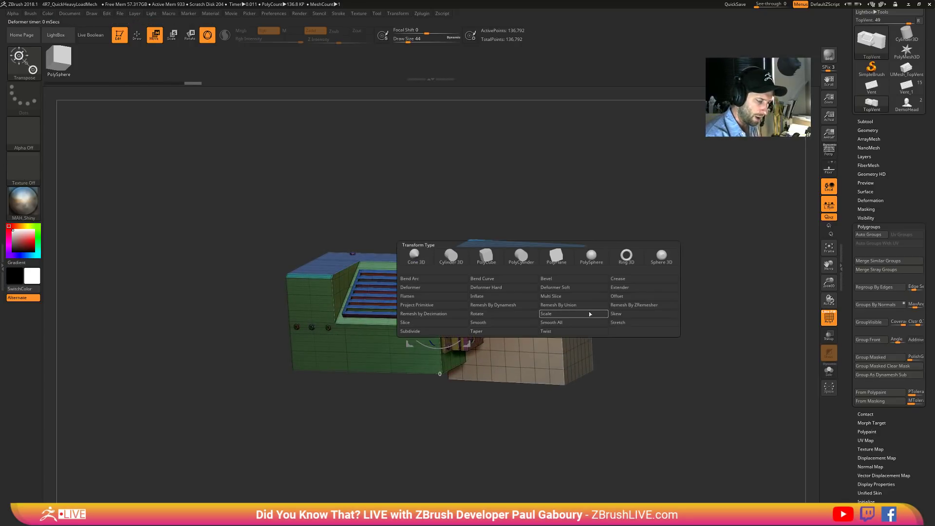
{"action": "left_click", "coordinate": [575, 305]}
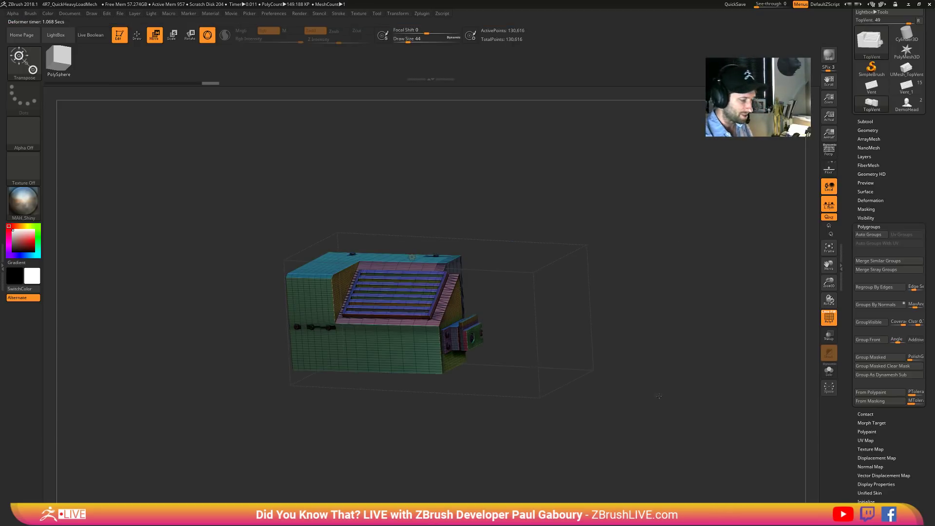
- Return to Draw mode and inspect the cut bracket end of the remeshed housing, finishing with the polyframe turned off
{"action": "left_click_drag", "start_coordinate": [659, 396], "coordinate": [648, 439]}
{"action": "key", "text": "q"}
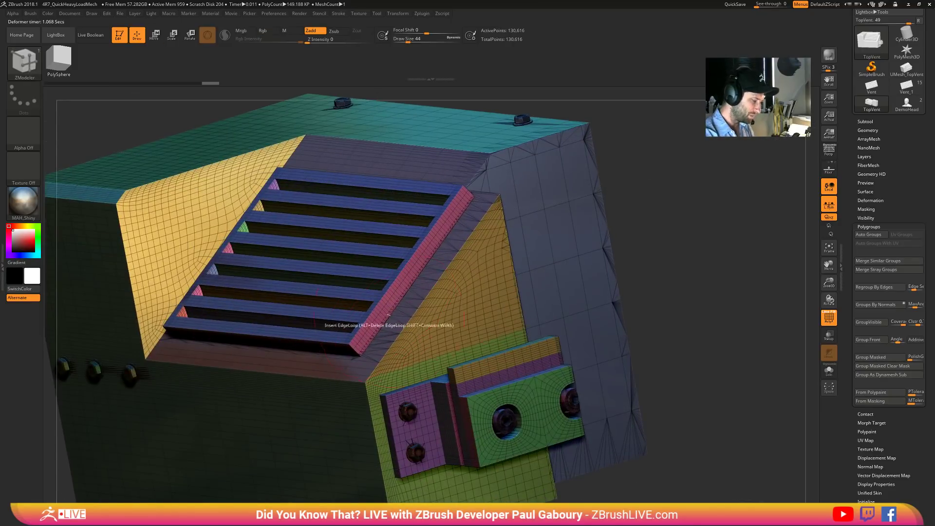
{"action": "left_click_drag", "start_coordinate": [663, 341], "coordinate": [604, 265], "text": "alt"}
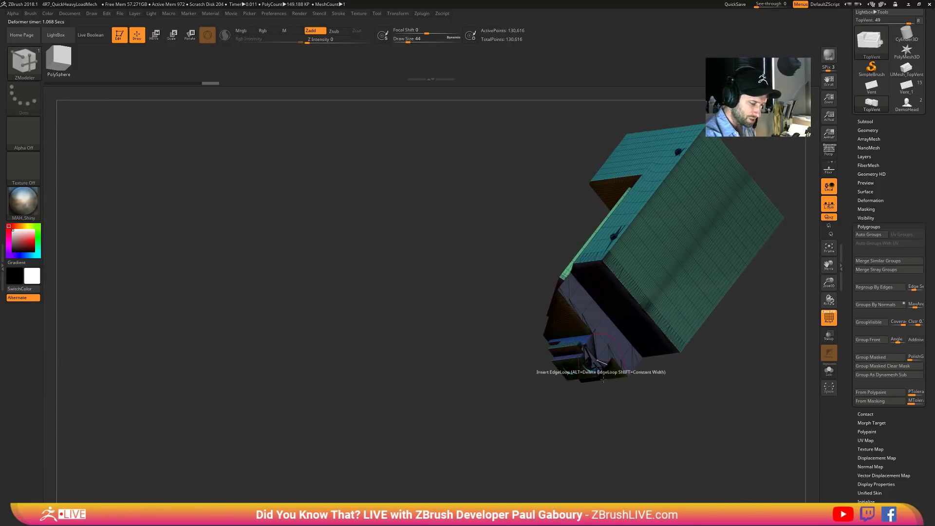
{"action": "mouse_move", "coordinate": [609, 389]}
{"action": "left_mouse_down"}
{"action": "mouse_move", "coordinate": [629, 424]}
{"action": "mouse_move", "coordinate": [653, 407]}
{"action": "mouse_move", "coordinate": [636, 375]}
{"action": "mouse_move", "coordinate": [617, 386]}
{"action": "left_mouse_up"}
{"action": "key", "text": "shift+f"}
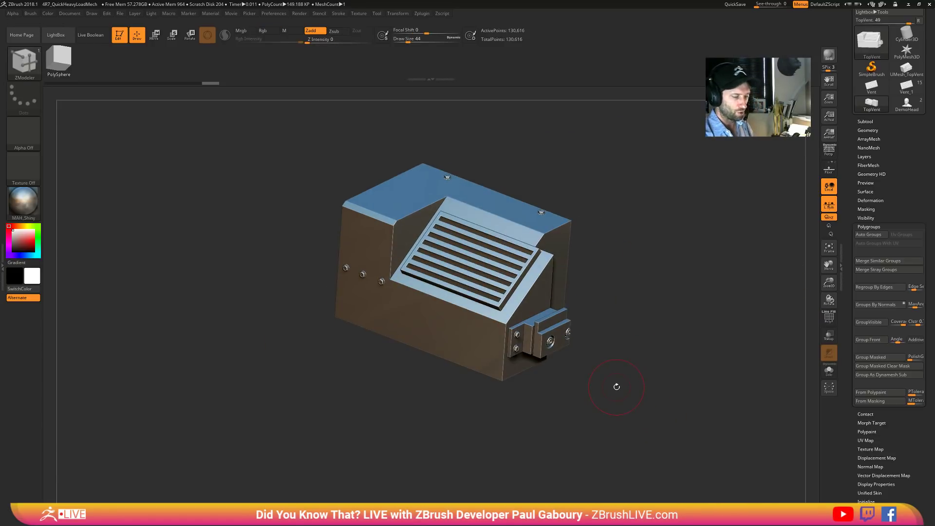
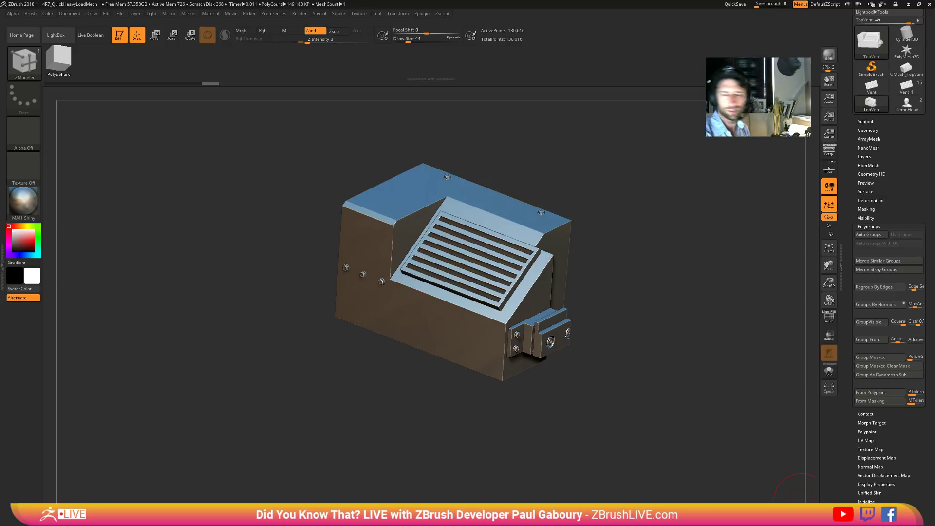
- Load the saved Mauser pistol tool from disk and fit the whole model in view
{"action": "scroll", "coordinate": [905, 182], "scroll_direction": "up", "scroll_amount": 3}
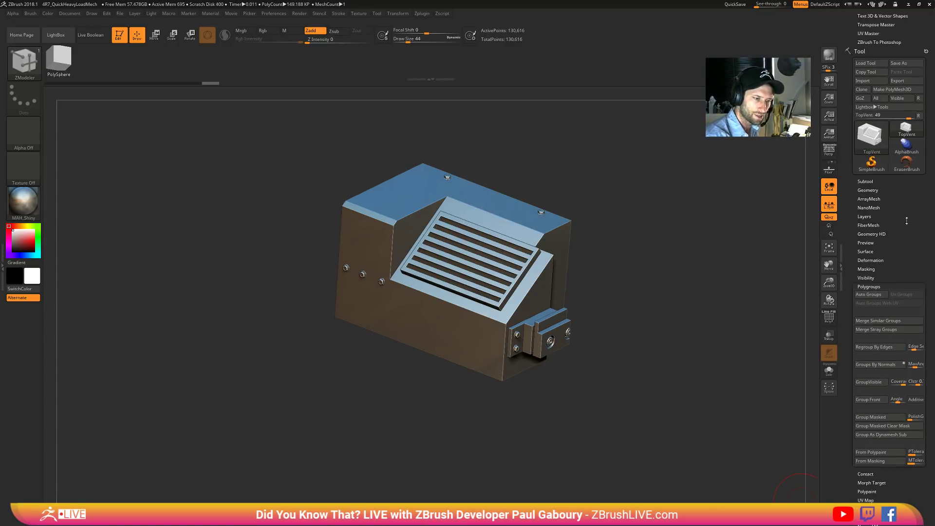
{"action": "scroll", "coordinate": [906, 220], "scroll_direction": "up", "scroll_amount": 4}
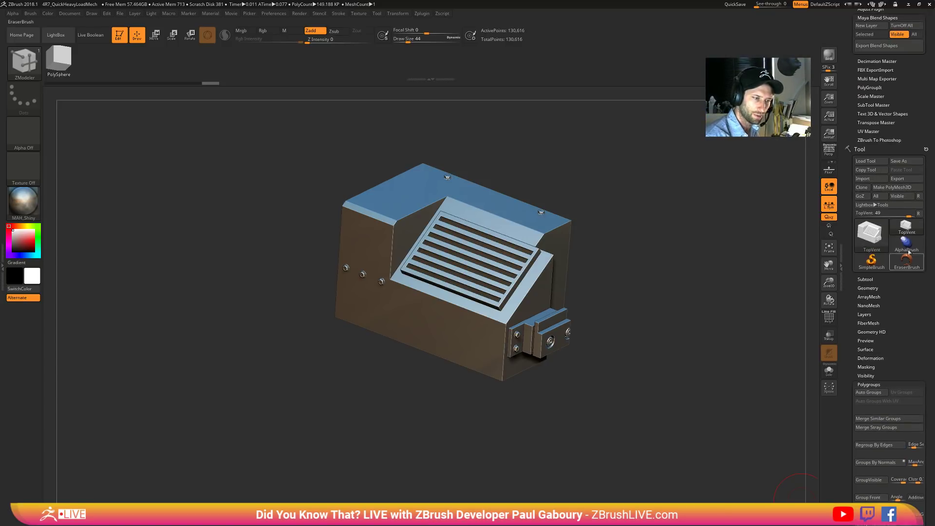
{"action": "left_click", "coordinate": [871, 162]}
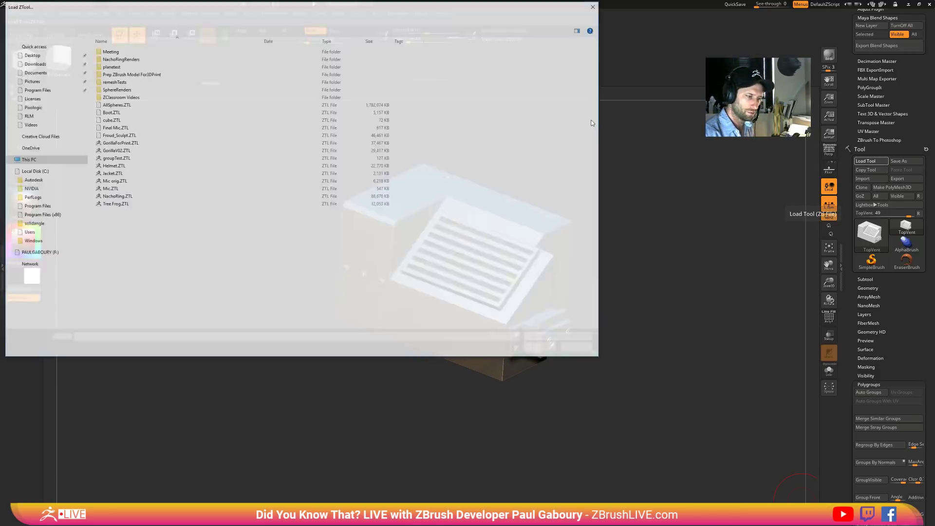
{"action": "left_click_drag", "start_coordinate": [424, 9], "coordinate": [0, 8]}
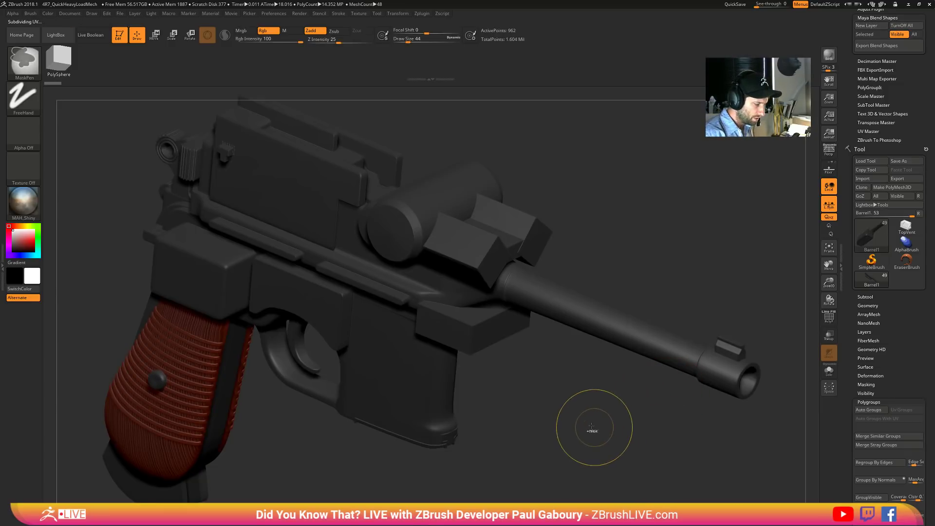
{"action": "right_click_drag", "start_coordinate": [593, 428], "coordinate": [551, 364], "text": "ctrl"}
- Open the pistol's subtool list and turn on Live Boolean for the model
{"action": "left_click", "coordinate": [865, 298]}
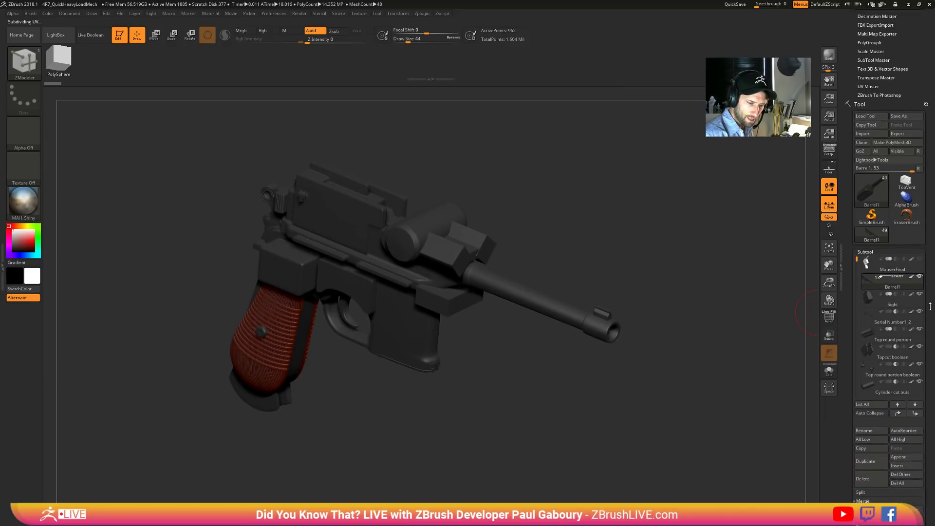
{"action": "left_click", "coordinate": [90, 36]}
{"action": "left_click_drag", "start_coordinate": [525, 430], "coordinate": [550, 414]}
{"action": "left_click_drag", "start_coordinate": [857, 242], "coordinate": [857, 272]}
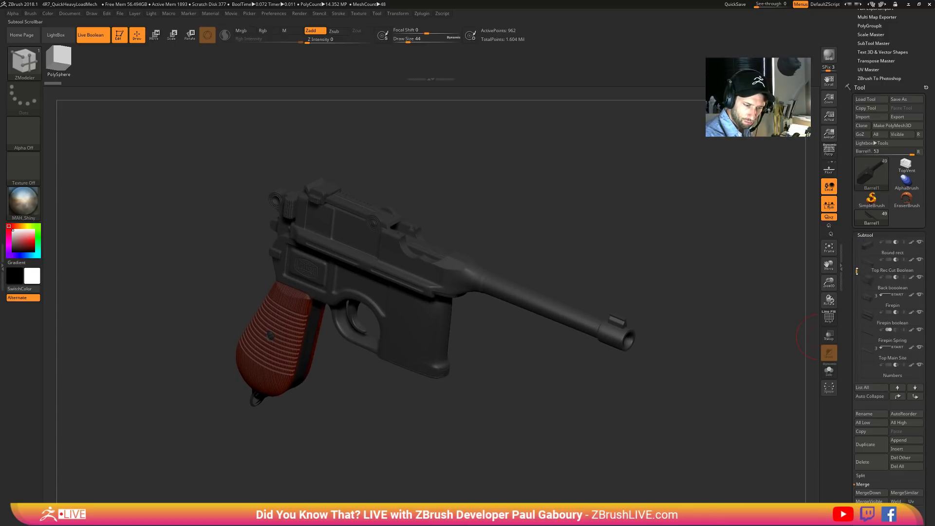
- Turn on Auto Collapse for the subtool folders and make Top Main Site the active subtool
{"action": "mouse_move", "coordinate": [887, 320]}
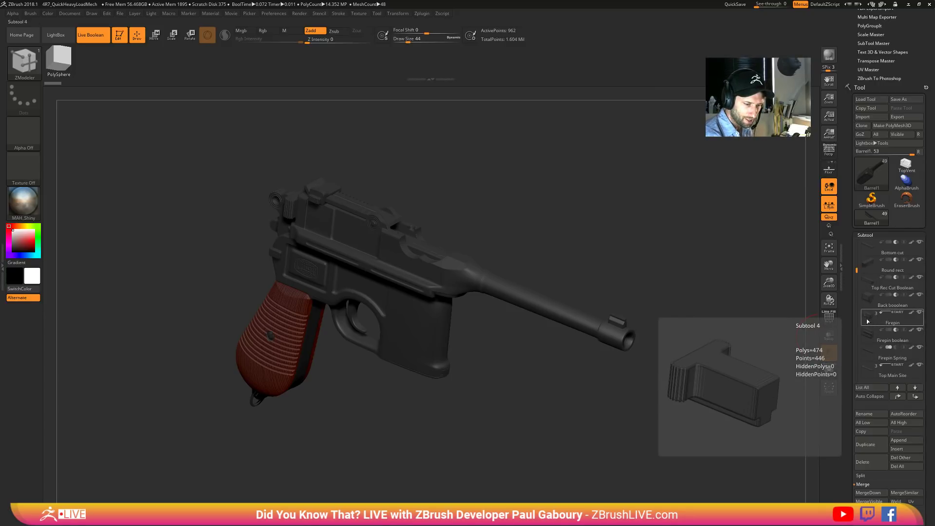
{"action": "left_click", "coordinate": [870, 396]}
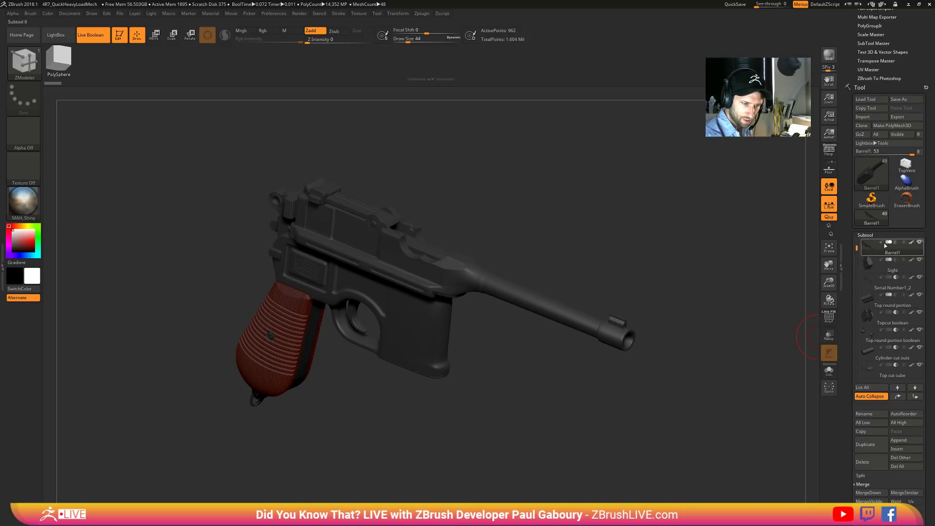
{"action": "left_click", "coordinate": [898, 245]}
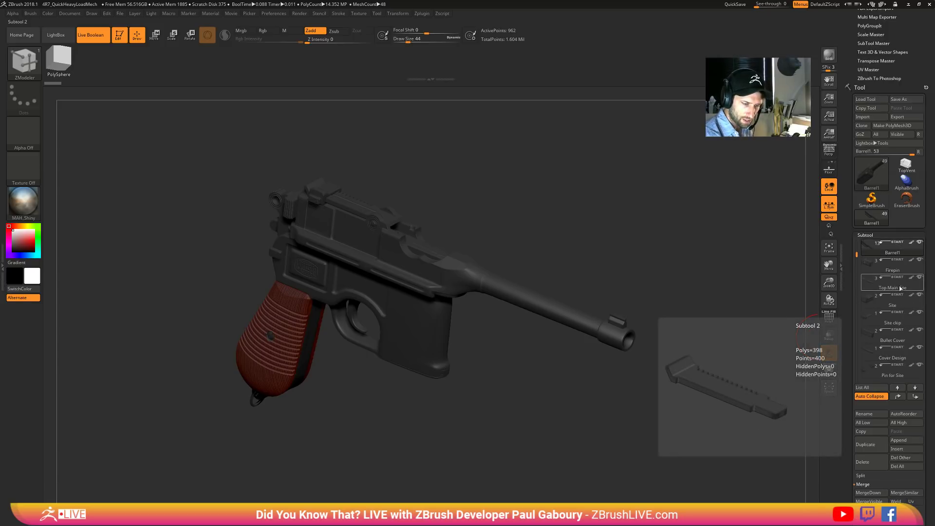
{"action": "left_click", "coordinate": [899, 282]}
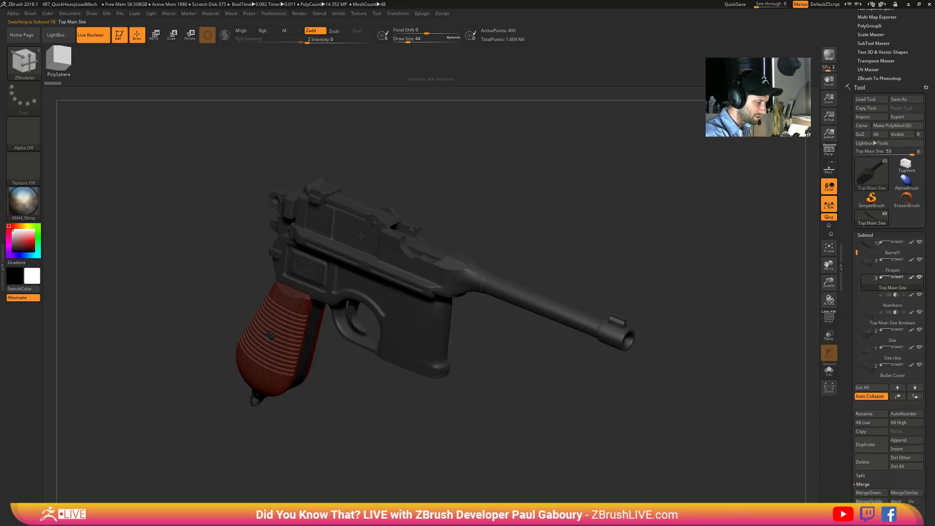
- Hide the Firepin, Barrel1, Site, Site ckip and Bullet Cover folders around the numbered rear sight
{"action": "mouse_move", "coordinate": [379, 182]}
{"action": "right_mouse_down"}
{"action": "mouse_move", "coordinate": [368, 215]}
{"action": "mouse_move", "coordinate": [358, 214]}
{"action": "mouse_move", "coordinate": [399, 307]}
{"action": "mouse_move", "coordinate": [503, 404]}
{"action": "right_mouse_up"}
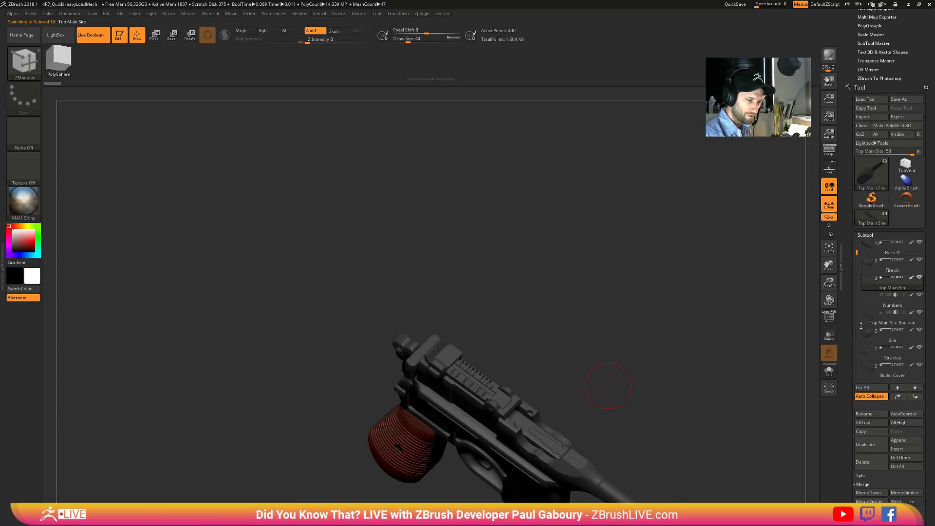
{"action": "mouse_move", "coordinate": [920, 281]}
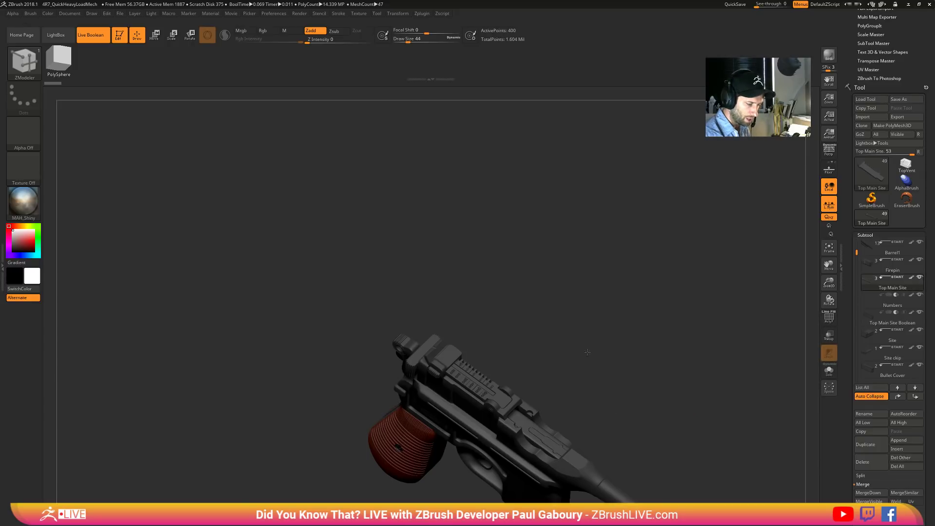
{"action": "right_click_drag", "start_coordinate": [623, 395], "coordinate": [867, 312], "text": "alt"}
{"action": "mouse_move", "coordinate": [894, 286]}
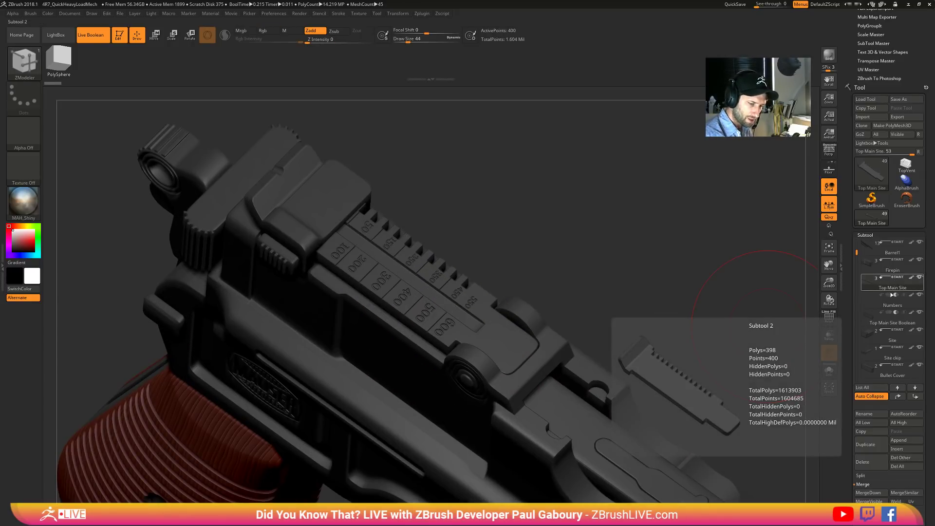
{"action": "mouse_move", "coordinate": [883, 322]}
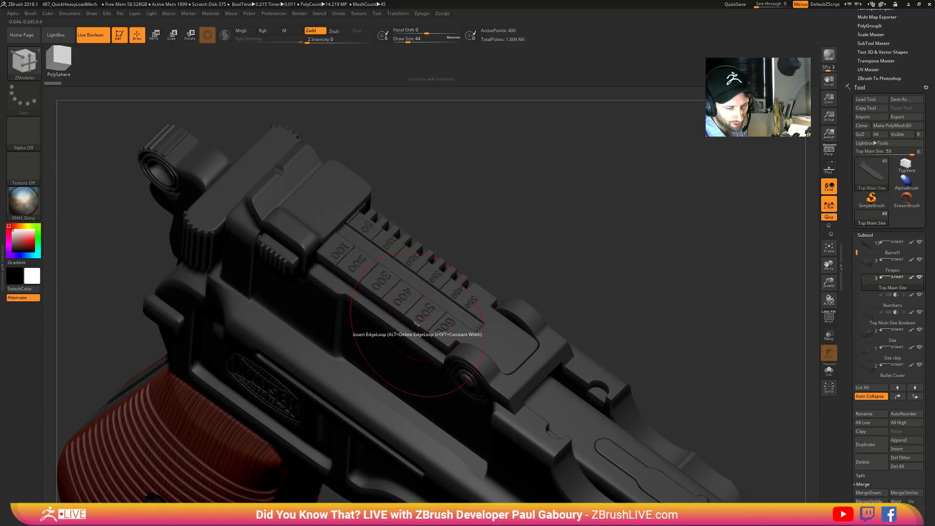
{"action": "left_click", "coordinate": [921, 259]}
{"action": "left_click", "coordinate": [920, 243]}
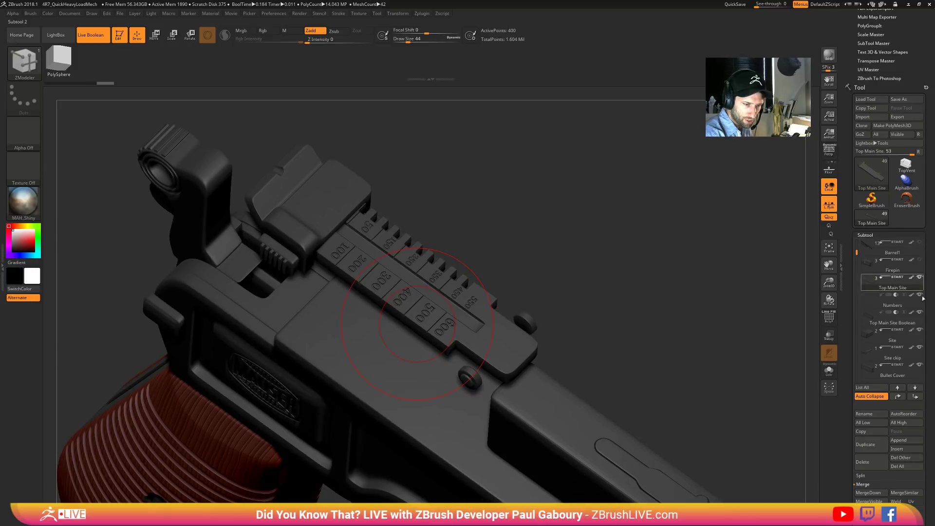
{"action": "left_click", "coordinate": [919, 330]}
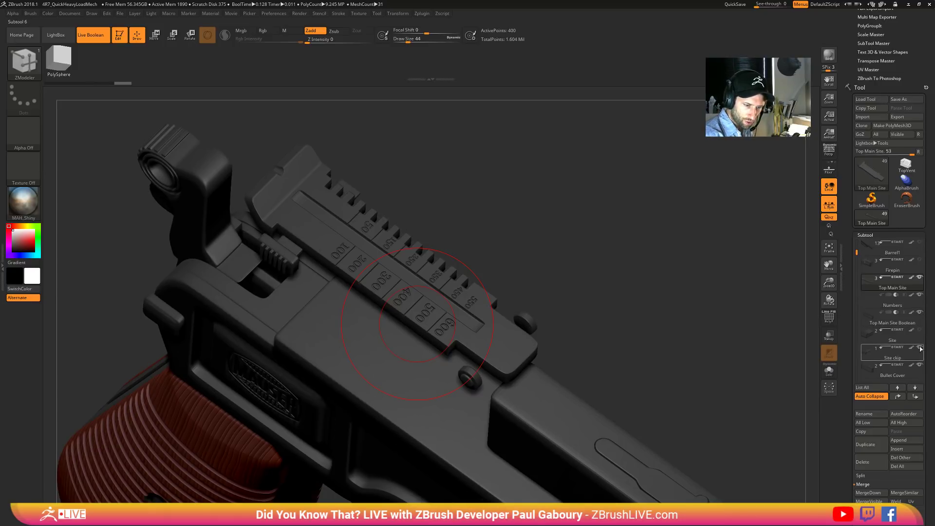
{"action": "left_click", "coordinate": [920, 347]}
{"action": "left_click", "coordinate": [919, 365]}
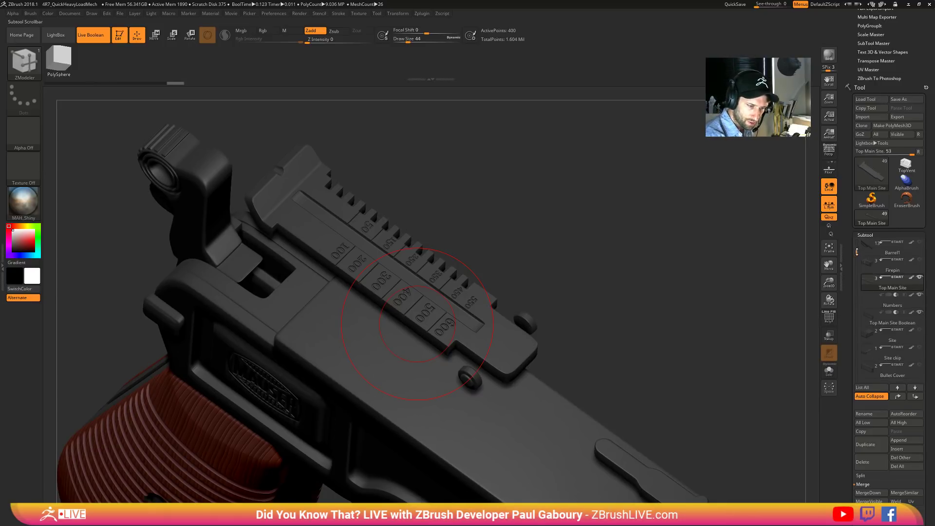
- Hide the Body1, Pin for Site, Cover Design, Wooden handle2 and Hammer folders so only the numbered sight plate remains
{"action": "scroll", "coordinate": [921, 359], "scroll_direction": "down", "scroll_amount": 3}
{"action": "left_click", "coordinate": [920, 365]}
{"action": "left_click", "coordinate": [919, 348]}
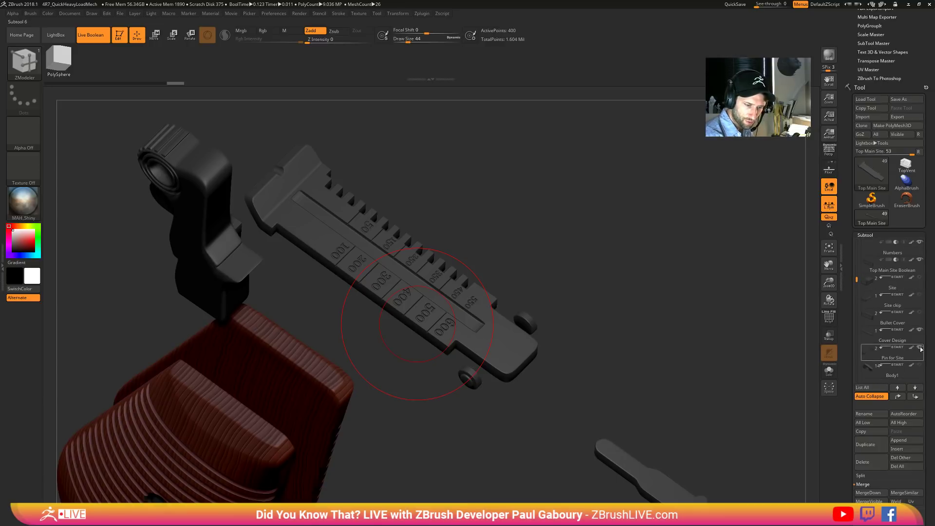
{"action": "left_click", "coordinate": [920, 330]}
{"action": "scroll", "coordinate": [920, 341], "scroll_direction": "down", "scroll_amount": 3}
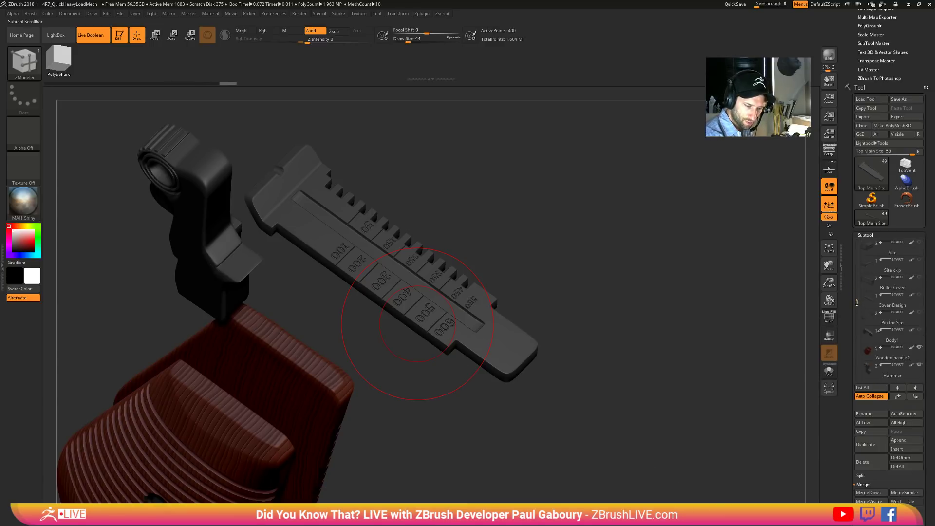
{"action": "left_click", "coordinate": [923, 351]}
{"action": "left_click", "coordinate": [919, 348]}
{"action": "left_click", "coordinate": [919, 330]}
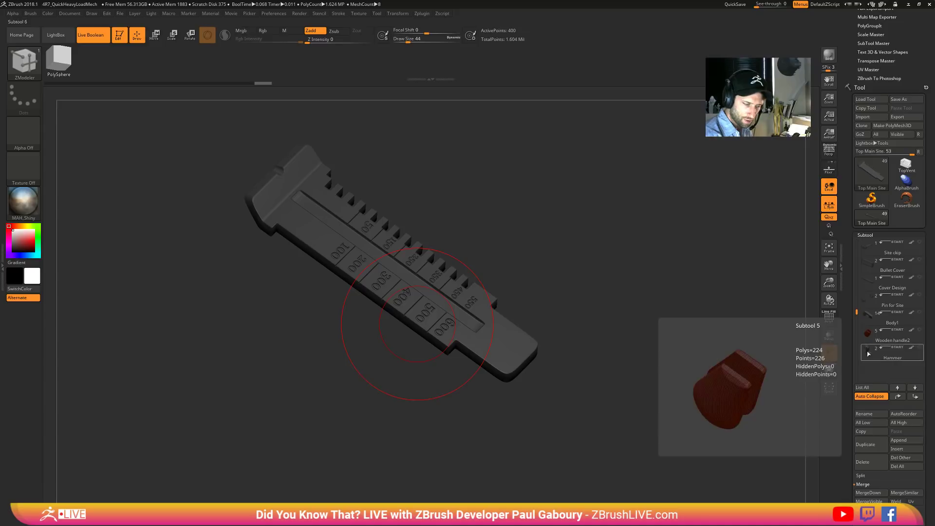
- Turn on the sight plate's polyframe and activate Dynamic Subdiv on it, choosing Always YES for auto-activation
{"action": "mouse_move", "coordinate": [605, 410]}
{"action": "left_mouse_down"}
{"action": "mouse_move", "coordinate": [619, 341]}
{"action": "mouse_move", "coordinate": [585, 320]}
{"action": "mouse_move", "coordinate": [628, 355]}
{"action": "left_mouse_up"}
{"action": "key", "text": "s"}
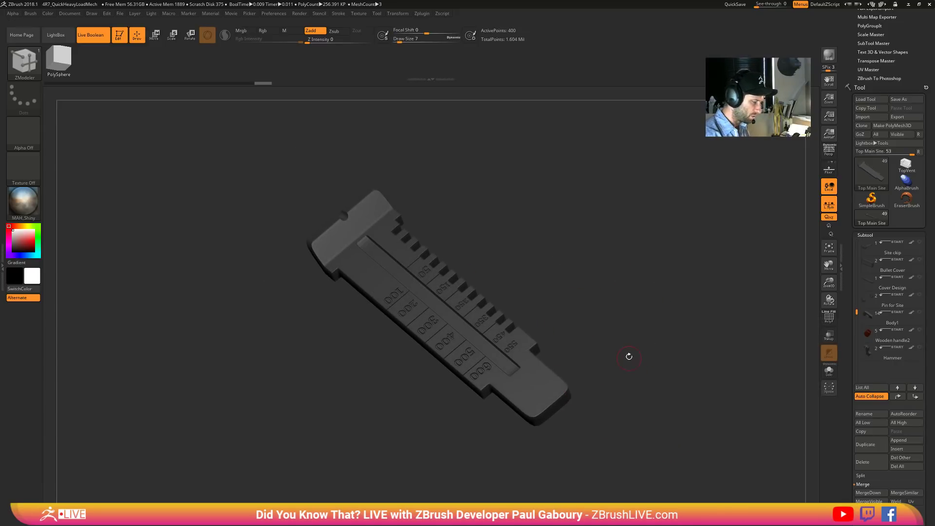
{"action": "key", "text": "shift+f"}
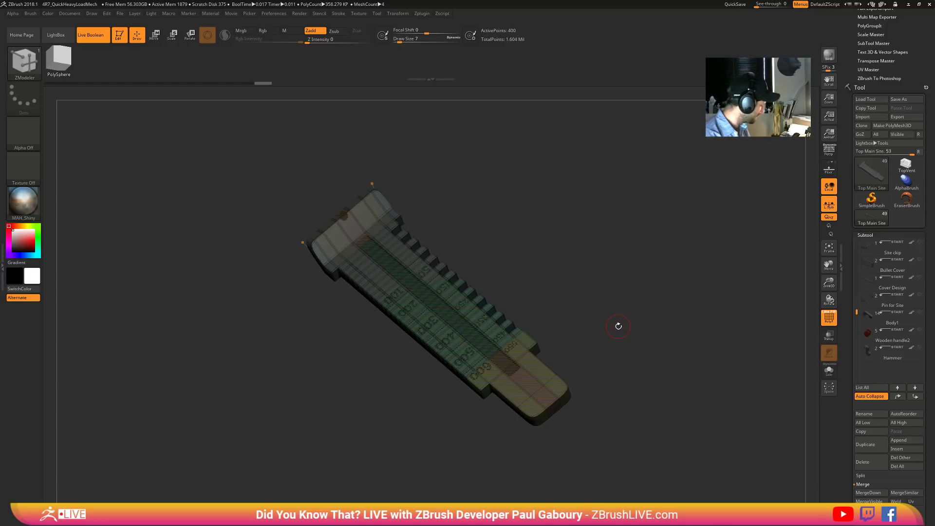
{"action": "key", "text": "d"}
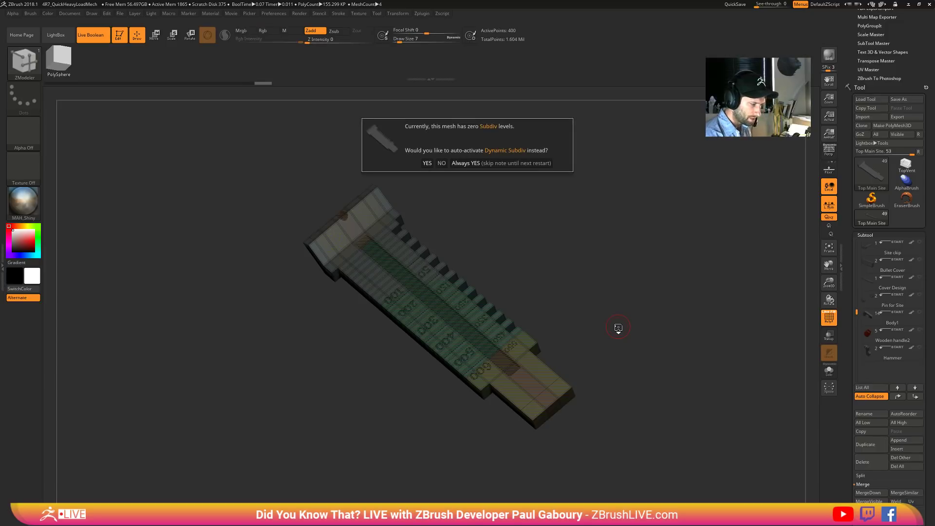
{"action": "left_click", "coordinate": [467, 164]}
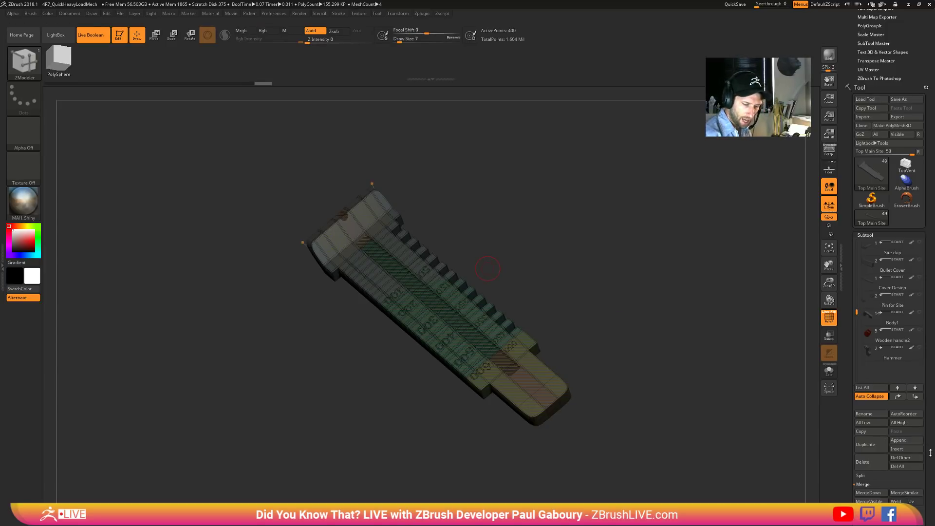
- Check the crease and SmoothSubdiv settings of Top Main Site and apply its Dynamic Subdiv as real subdivision levels
{"action": "scroll", "coordinate": [930, 452], "scroll_direction": "down", "scroll_amount": 5}
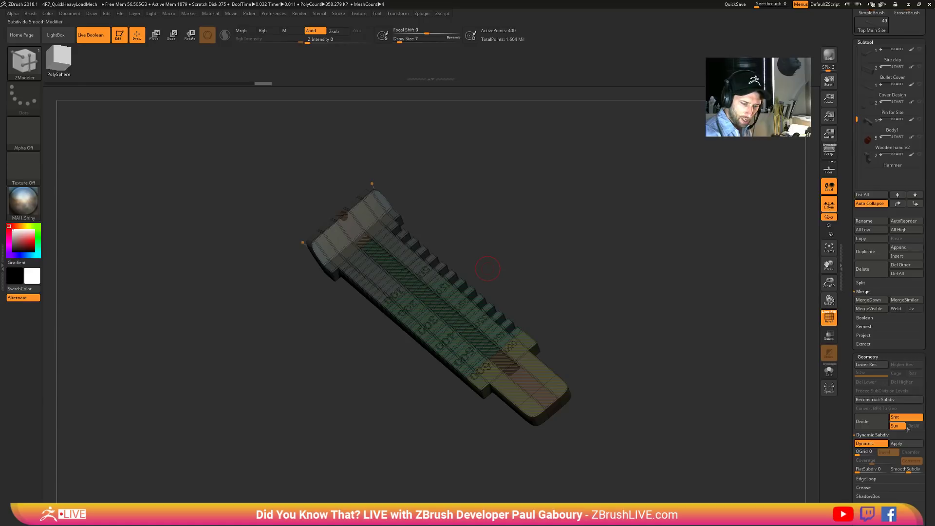
{"action": "scroll", "coordinate": [870, 428], "scroll_direction": "down", "scroll_amount": 2}
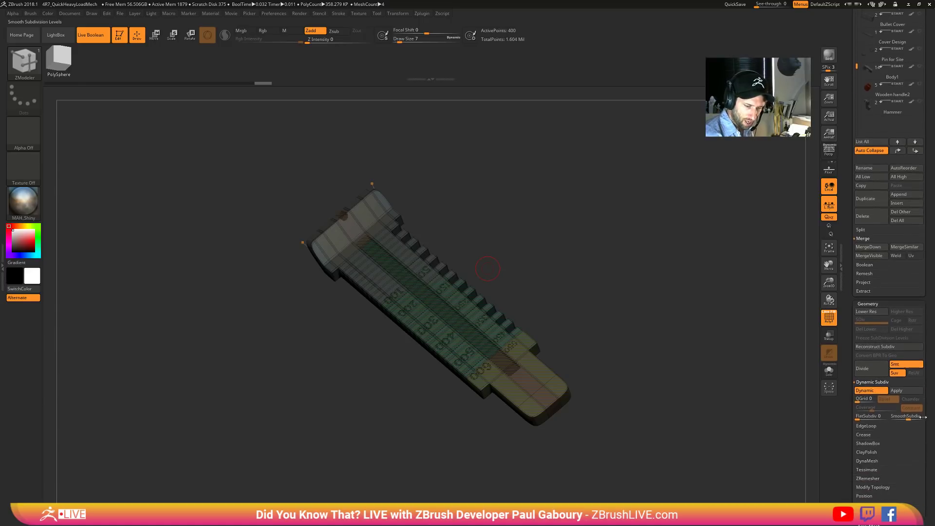
{"action": "left_click", "coordinate": [864, 434]}
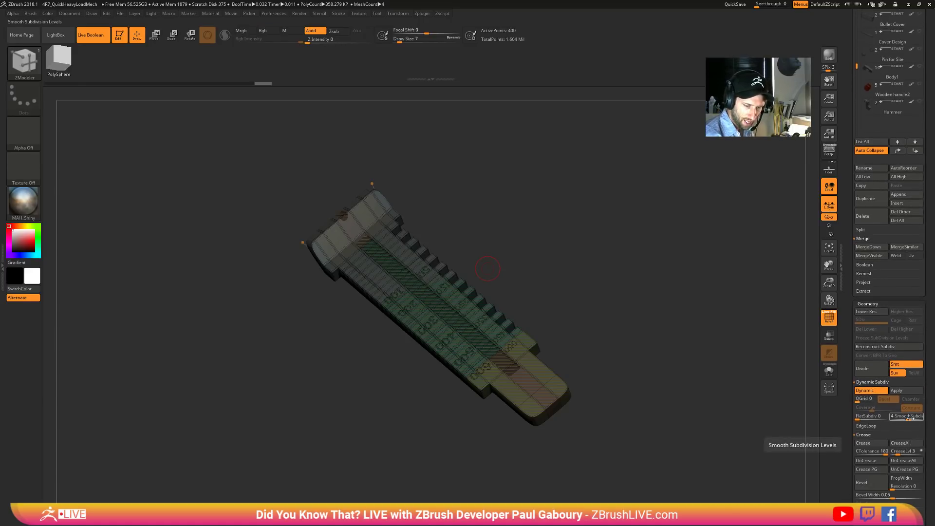
{"action": "left_click", "coordinate": [901, 392]}
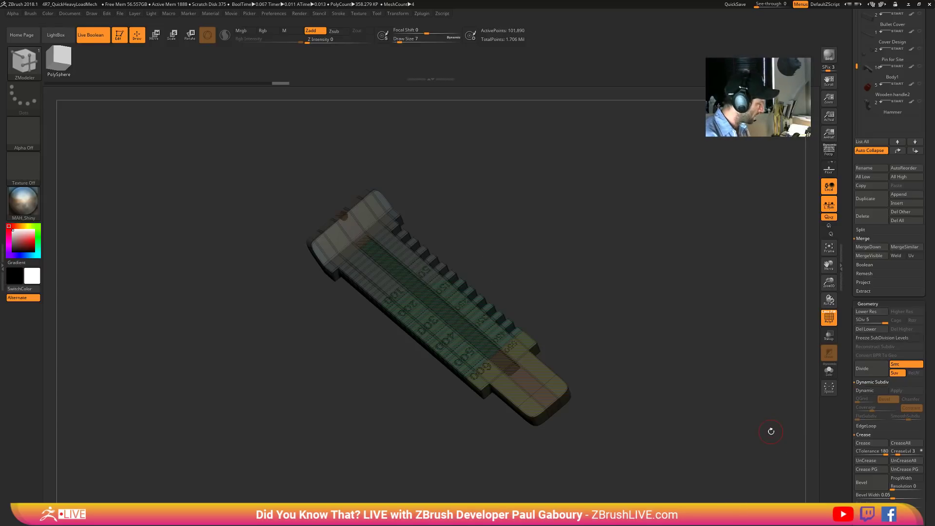
- Make Top Main Site Boolean active and apply its Dynamic Subdiv as real subdivision levels
{"action": "key", "text": "Up"}
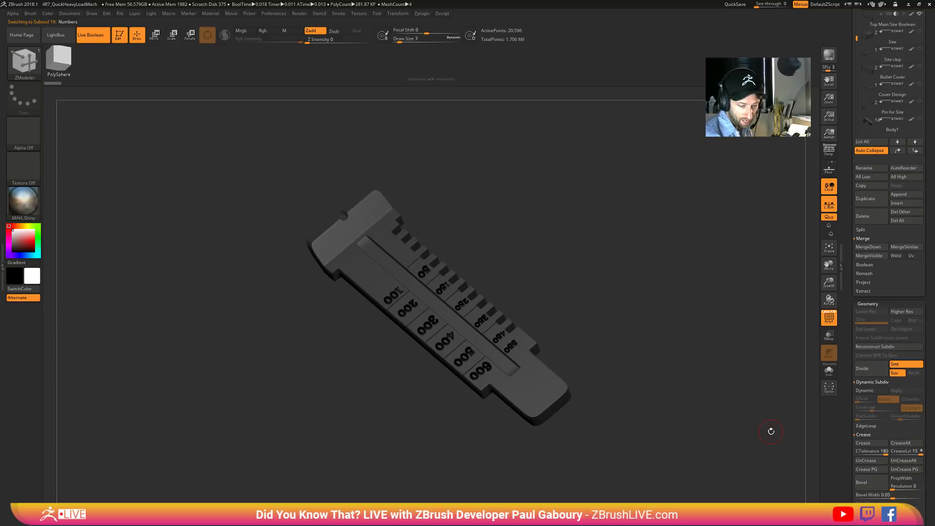
{"action": "key", "text": "Down"}
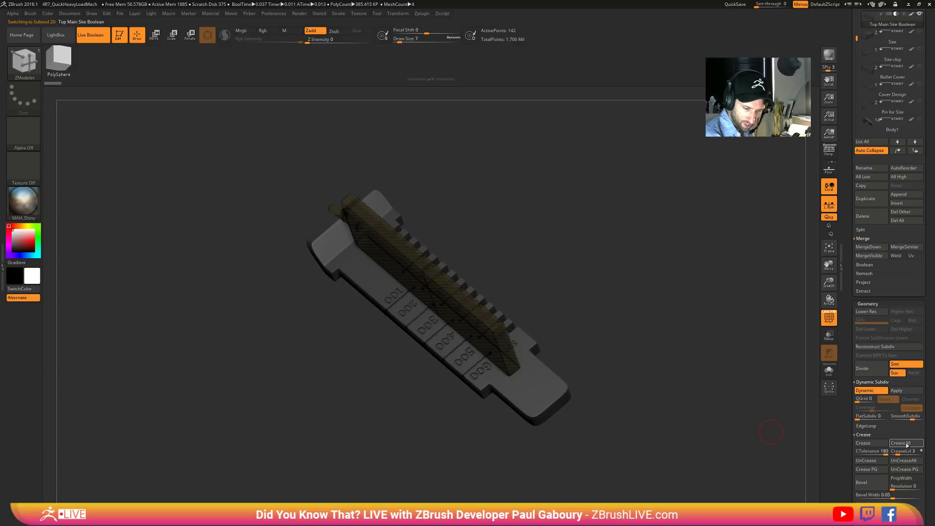
{"action": "left_click", "coordinate": [897, 391]}
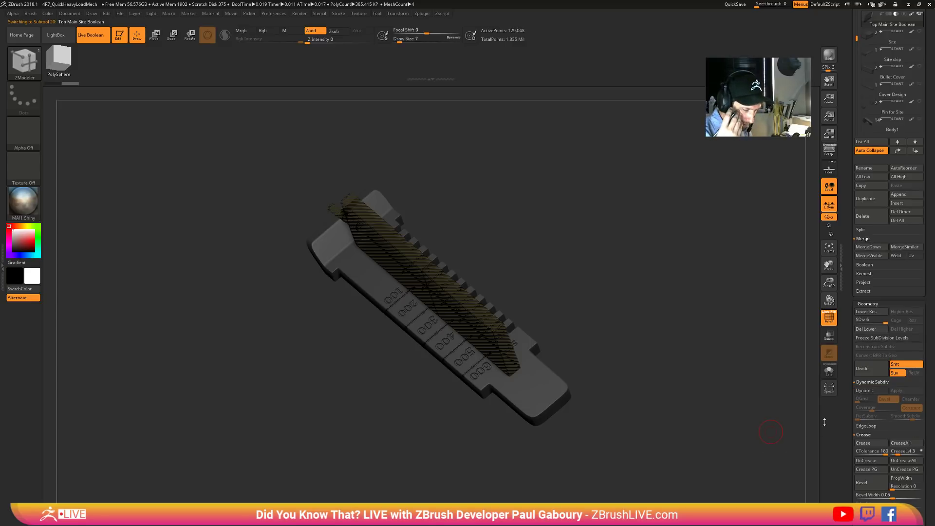
- Compare the polyframe of Top Main Site with that of Top Main Site Boolean by switching between the subtools
{"action": "key", "text": "Up"}
{"action": "key", "text": "Up"}
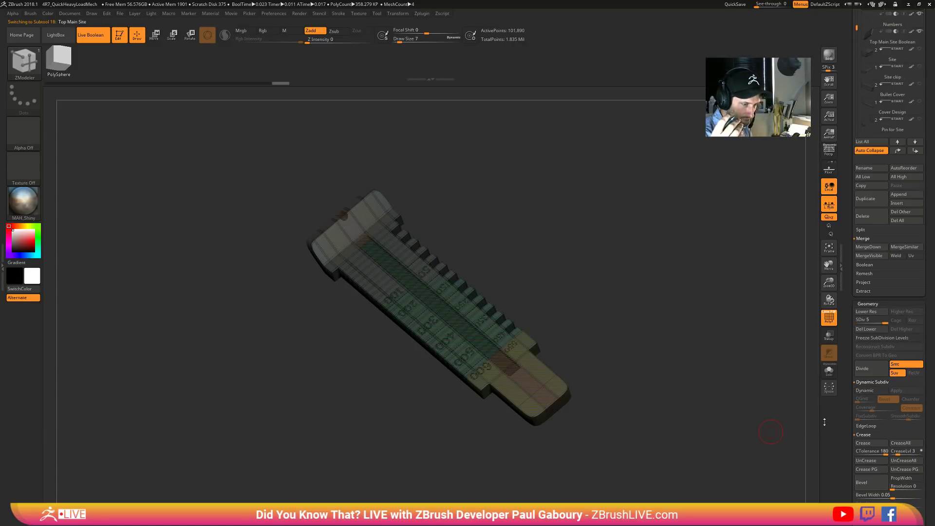
{"action": "left_click_drag", "start_coordinate": [925, 330], "coordinate": [926, 361]}
{"action": "key", "text": "Down"}
{"action": "key", "text": "Down"}
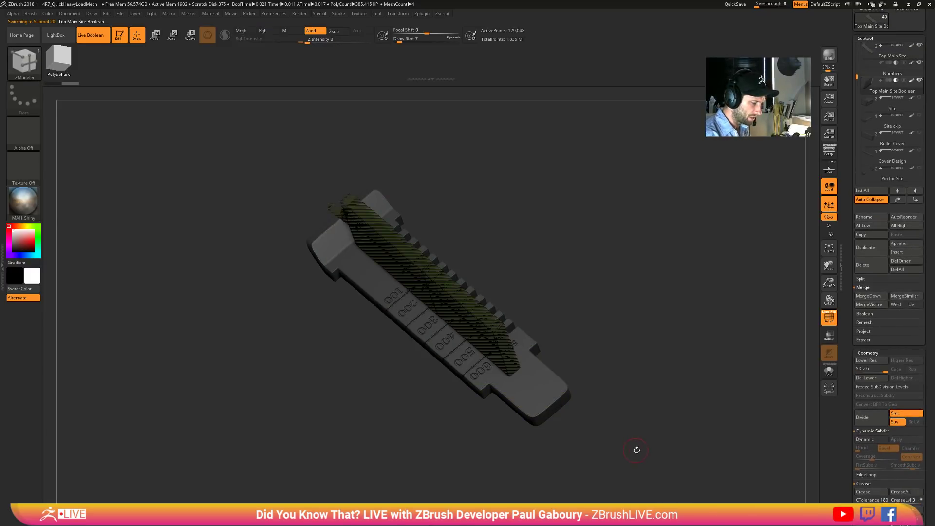
{"action": "left_click_drag", "start_coordinate": [635, 448], "coordinate": [653, 410]}
- Choose the ZModeler brush and make Top Main Site the active subtool again
{"action": "key", "text": "Up"}
{"action": "key", "text": "b"}
{"action": "key", "text": "z"}
{"action": "key", "text": "m"}
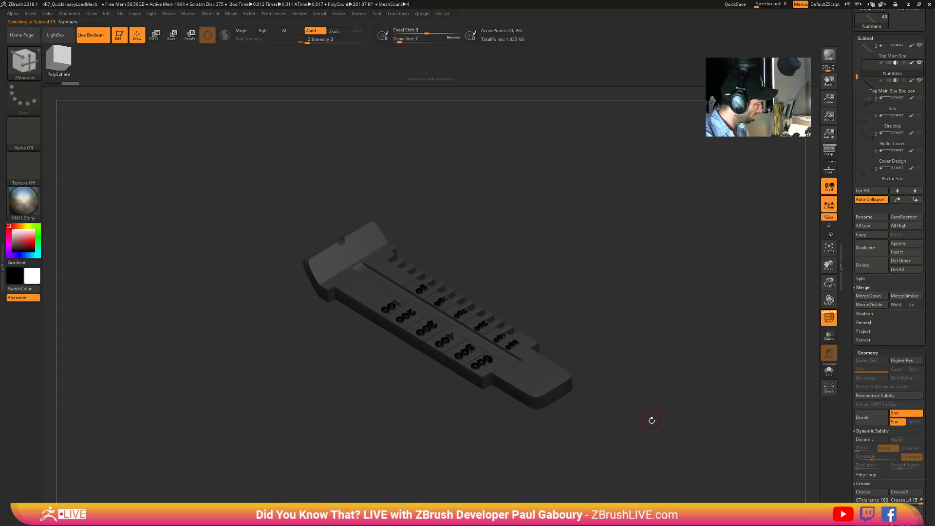
{"action": "key", "text": "Up"}
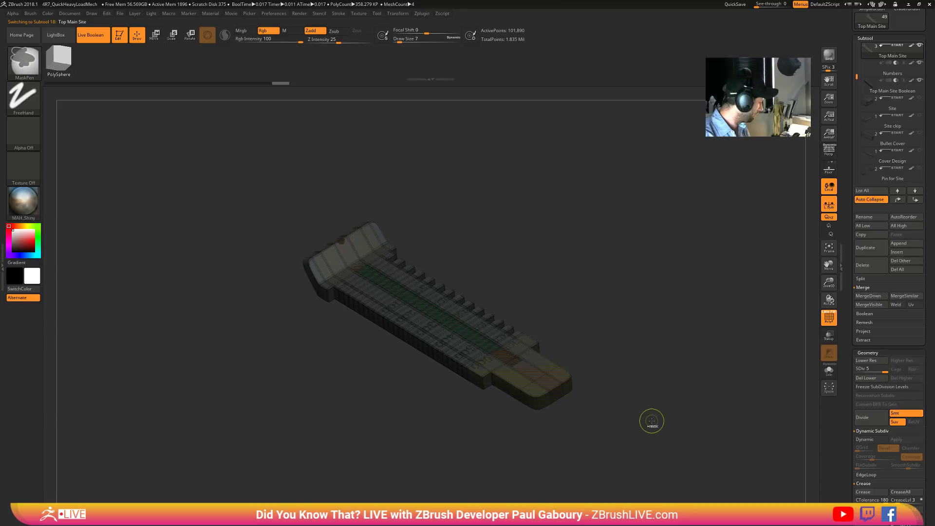
- Give Top Main Site a single polygroup and merge it down with the Numbers and Top Main Site Boolean subtools
{"action": "key", "text": "ctrl+w"}
{"action": "left_click_drag", "start_coordinate": [655, 415], "coordinate": [653, 411]}
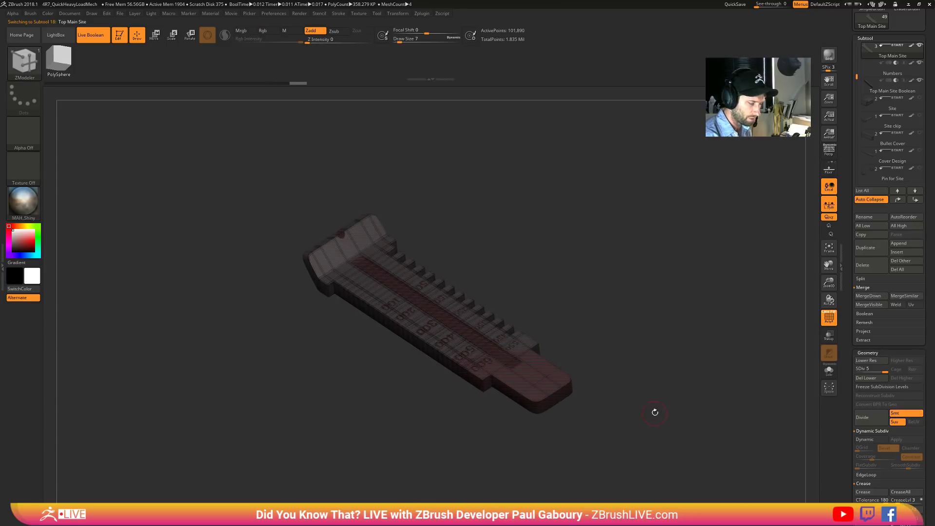
{"action": "left_click", "coordinate": [868, 353]}
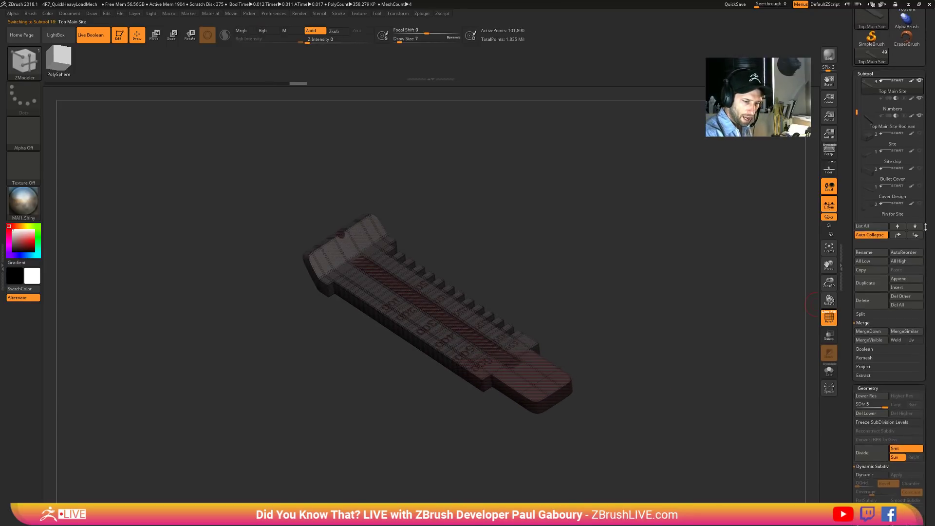
{"action": "left_click", "coordinate": [868, 335]}
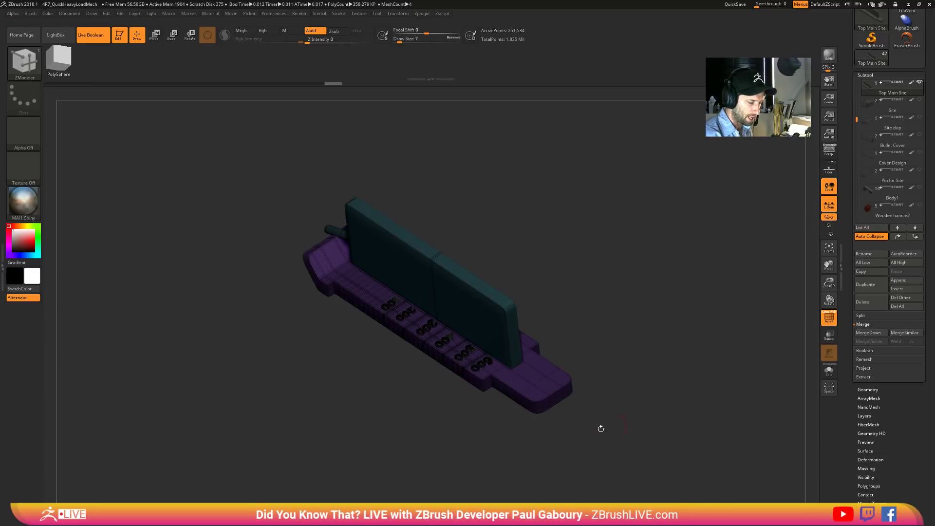
{"action": "mouse_move", "coordinate": [598, 442]}
{"action": "right_mouse_down", "text": "ctrl"}
{"action": "mouse_move", "coordinate": [594, 474]}
{"action": "mouse_move", "coordinate": [586, 442]}
{"action": "mouse_move", "coordinate": [568, 440]}
{"action": "right_mouse_up", "text": "ctrl"}
{"action": "key", "text": "shift+f"}
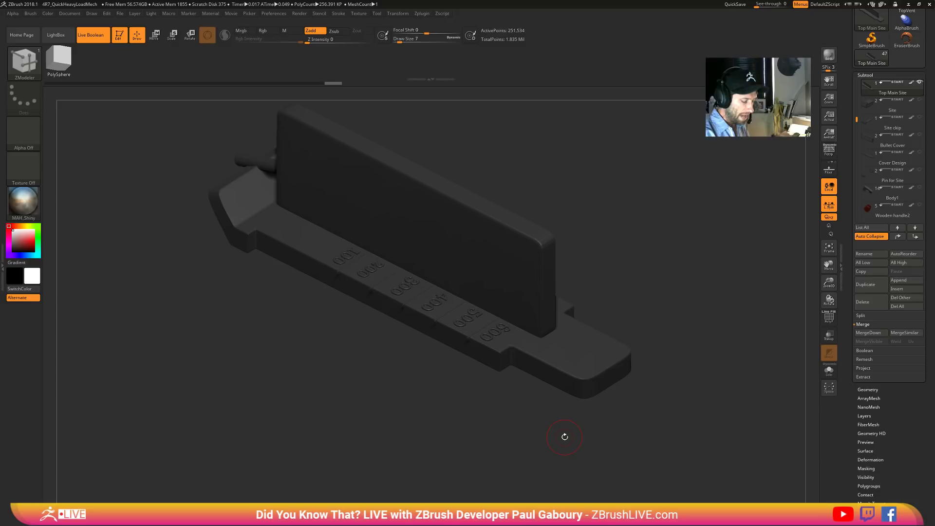
- Hide the sight plate's polygroup and set the remaining cutters and numbers as a DynaMesh Sub group
{"action": "left_click", "coordinate": [590, 382], "text": "ctrl+shift"}
{"action": "left_click", "coordinate": [655, 441], "text": "ctrl+shift"}
{"action": "mouse_move", "coordinate": [657, 441]}
{"action": "right_mouse_down", "text": "alt"}
{"action": "mouse_move", "coordinate": [676, 451]}
{"action": "mouse_move", "coordinate": [597, 397]}
{"action": "mouse_move", "coordinate": [619, 389]}
{"action": "mouse_move", "coordinate": [633, 428]}
{"action": "mouse_move", "coordinate": [648, 438]}
{"action": "right_mouse_up", "text": "alt"}
{"action": "key", "text": "shift+f"}
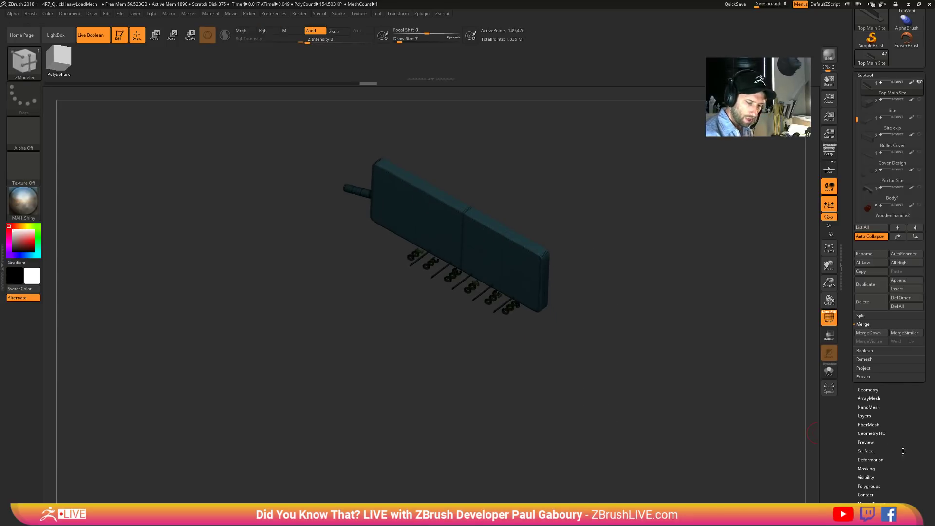
{"action": "left_click", "coordinate": [897, 486]}
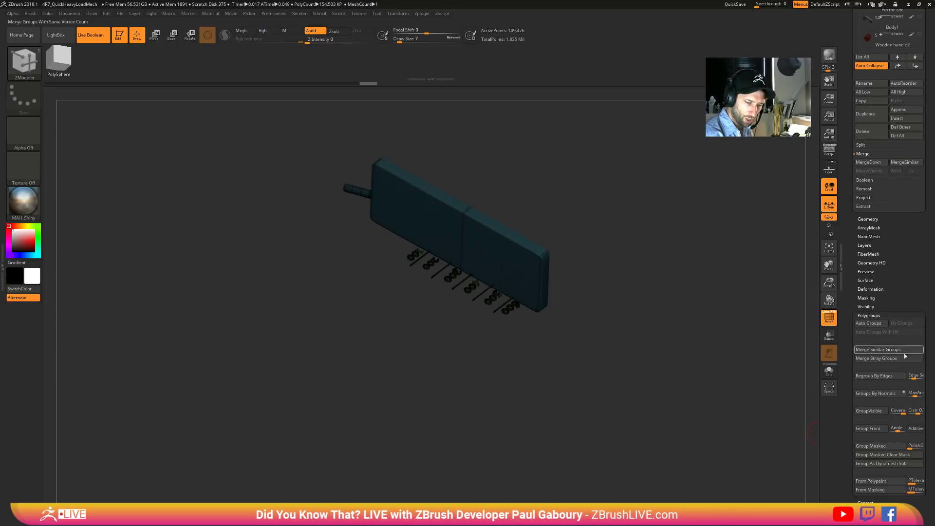
{"action": "left_click", "coordinate": [904, 357]}
{"action": "right_click_drag", "start_coordinate": [613, 408], "coordinate": [323, 378], "text": "alt"}
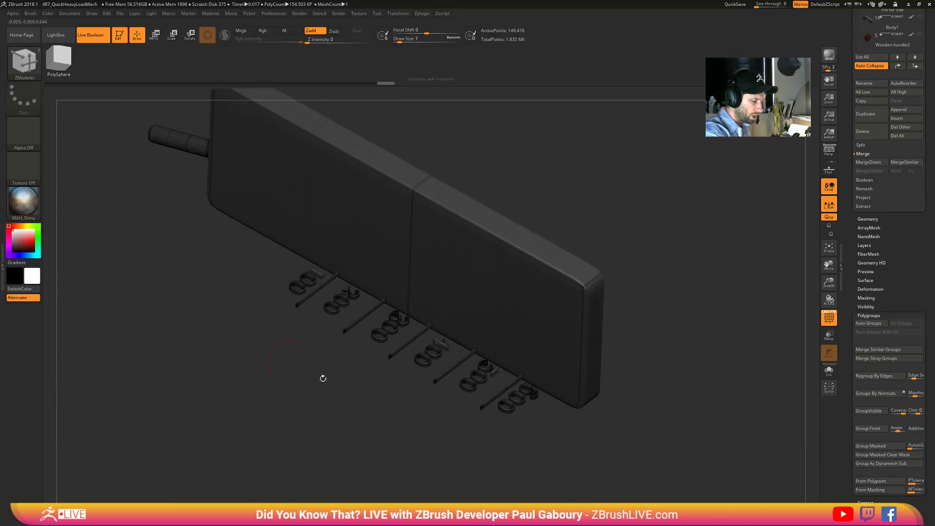
{"action": "left_click", "coordinate": [875, 464]}
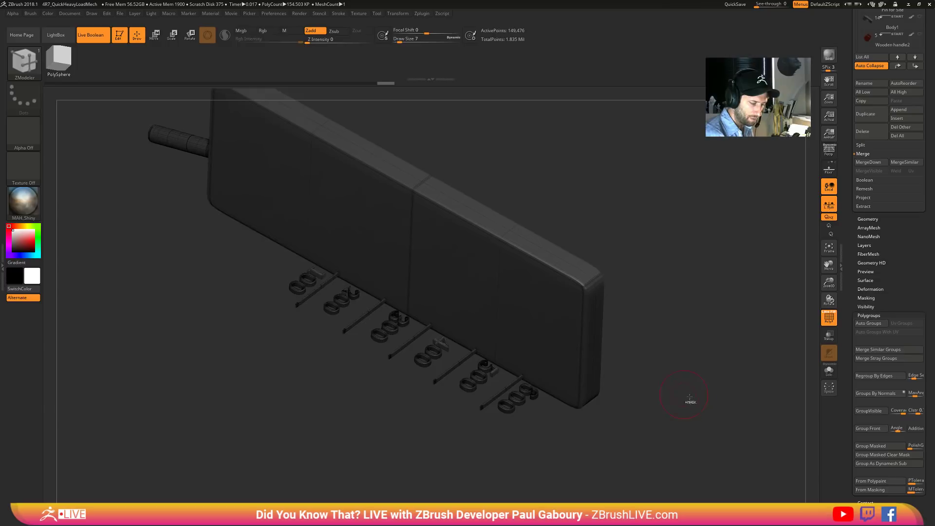
- Show the whole merged mesh and apply Remesh By Union to cut the slot, notches and numbers into the sight plate
{"action": "key", "text": "f"}
{"action": "right_click_drag", "start_coordinate": [687, 407], "coordinate": [642, 354]}
{"action": "key", "text": "w"}
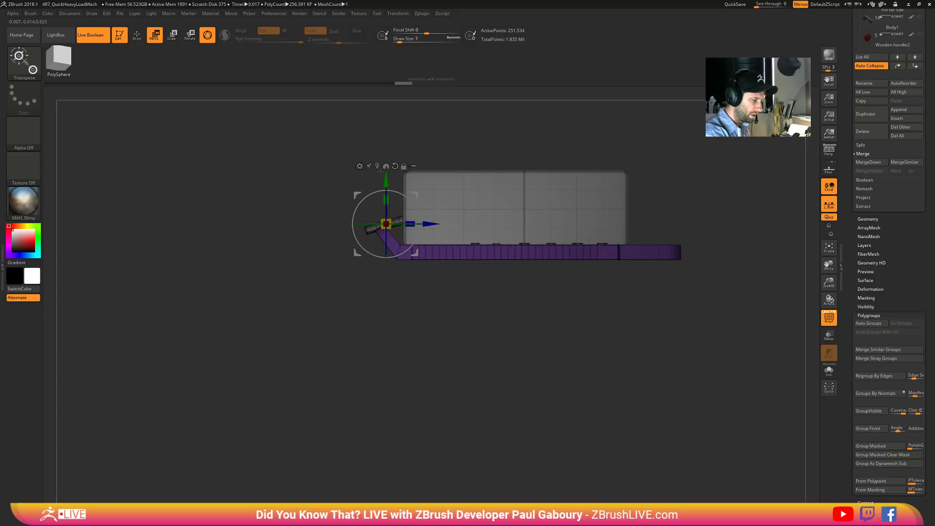
{"action": "left_click", "coordinate": [519, 215]}
{"action": "right_click_drag", "start_coordinate": [520, 214], "coordinate": [459, 276], "text": "alt"}
{"action": "left_click", "coordinate": [435, 217]}
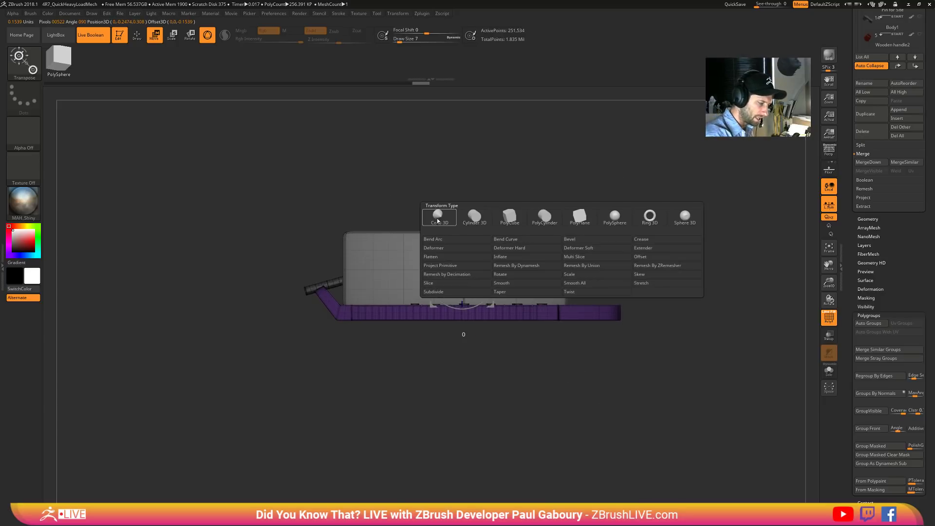
{"action": "left_click", "coordinate": [600, 267]}
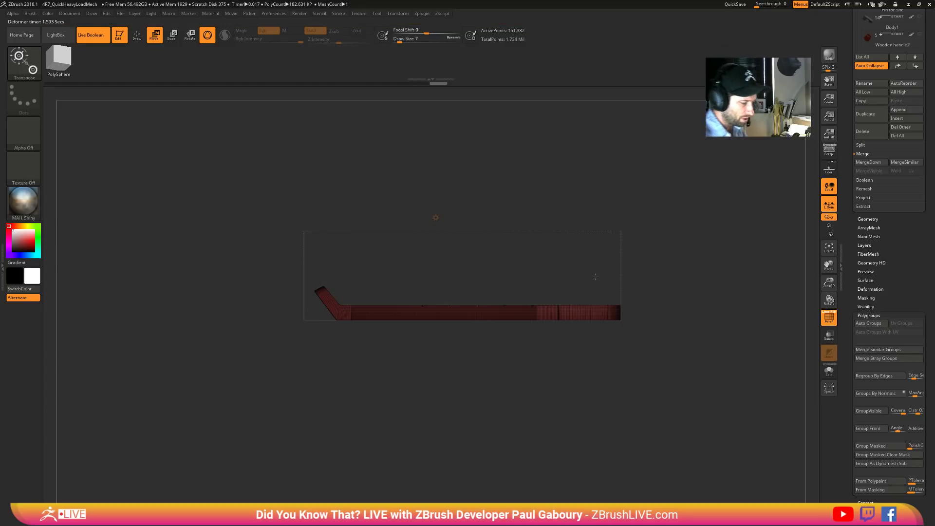
{"action": "right_click_drag", "start_coordinate": [595, 277], "coordinate": [652, 407]}
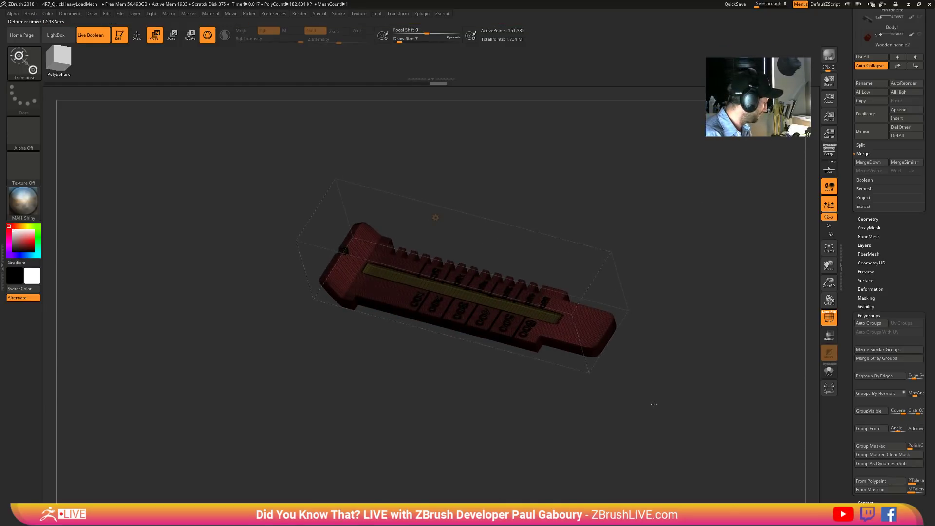
{"action": "key", "text": "shift+f"}
{"action": "key", "text": "q"}
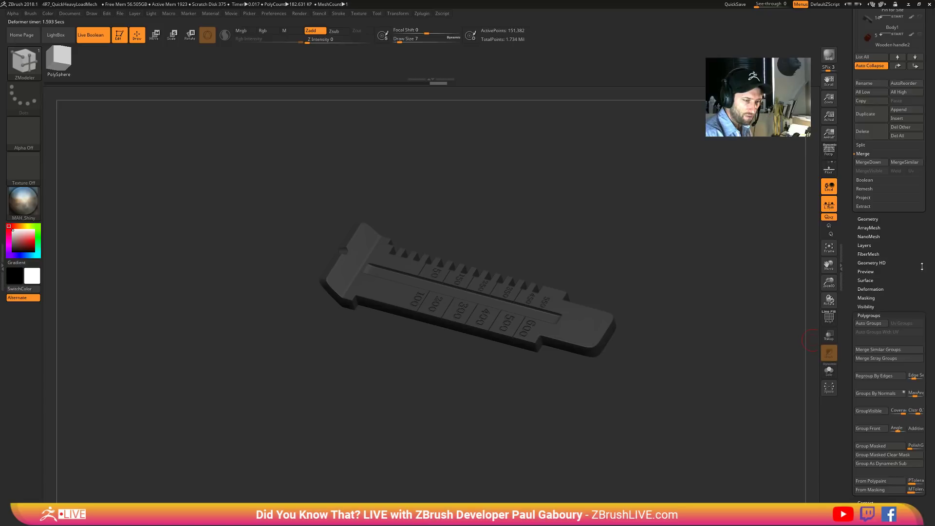
- Turn off the Start group flag on Top Main Site and make all the pistol subtools visible
{"action": "scroll", "coordinate": [922, 267], "scroll_direction": "up", "scroll_amount": 10}
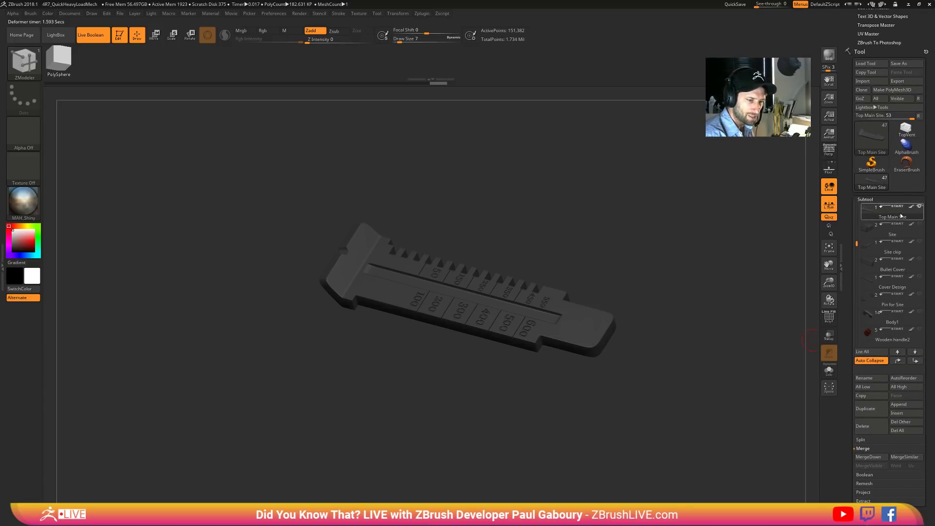
{"action": "left_click", "coordinate": [882, 207]}
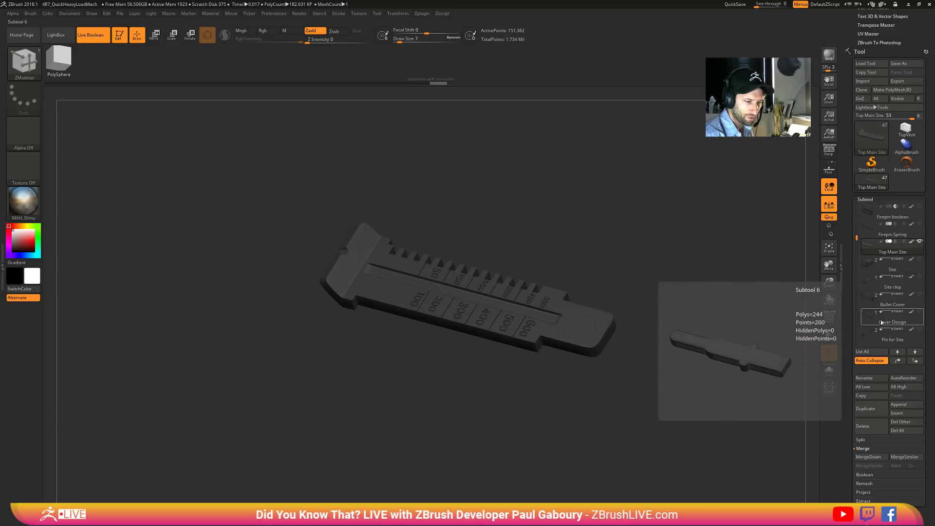
{"action": "left_click", "coordinate": [920, 223]}
{"action": "left_click", "coordinate": [920, 206]}
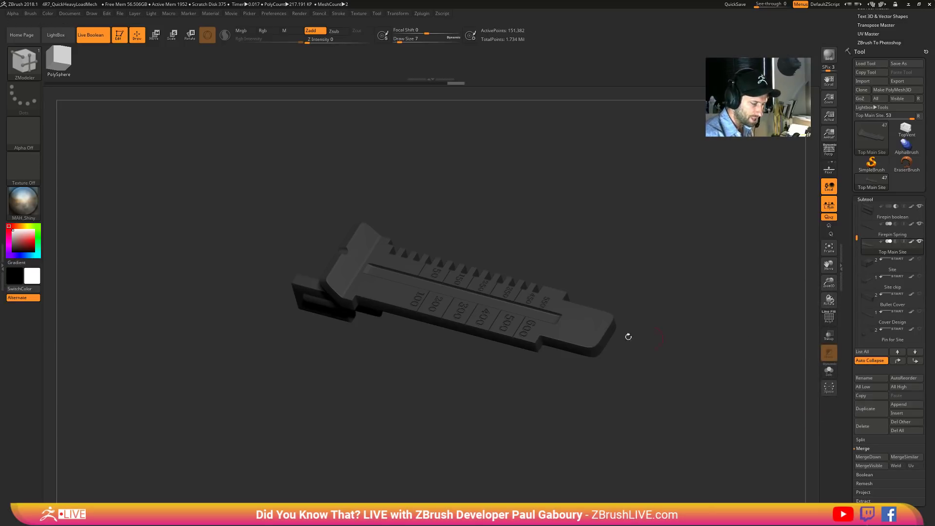
{"action": "left_click", "coordinate": [829, 370]}
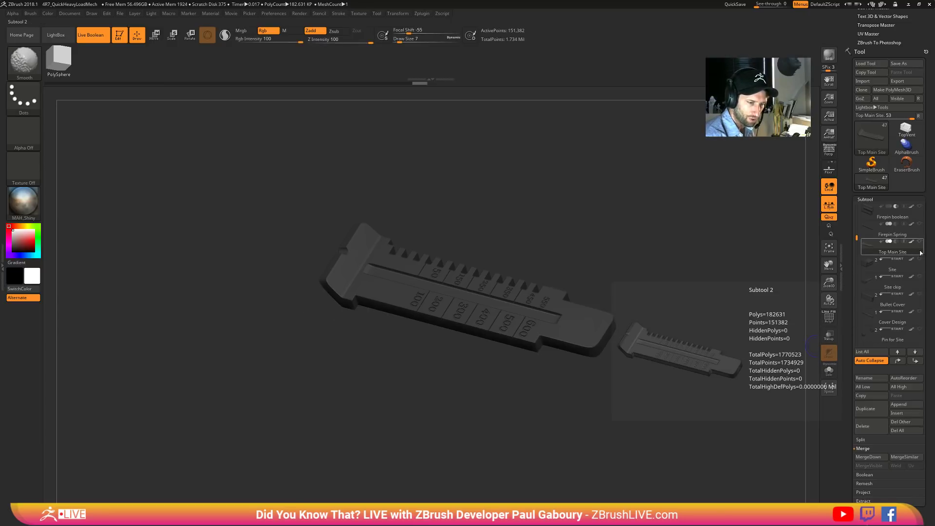
{"action": "left_click", "coordinate": [828, 373]}
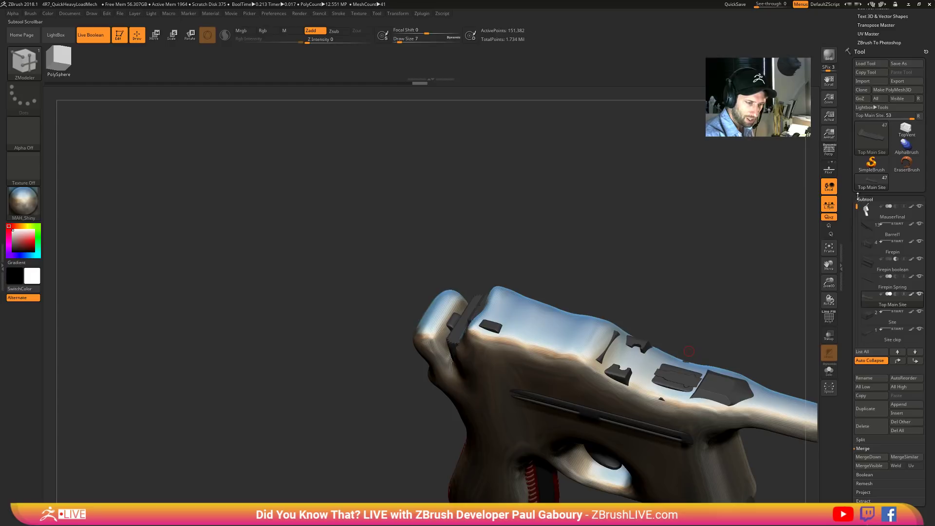
- Hide the MauserFinal subtool and frame the numbered sight plate on the detailed pistol
{"action": "mouse_move", "coordinate": [765, 358]}
{"action": "right_mouse_down", "text": "ctrl"}
{"action": "mouse_move", "coordinate": [720, 451]}
{"action": "mouse_move", "coordinate": [734, 424]}
{"action": "mouse_move", "coordinate": [726, 440]}
{"action": "right_mouse_up", "text": "ctrl"}
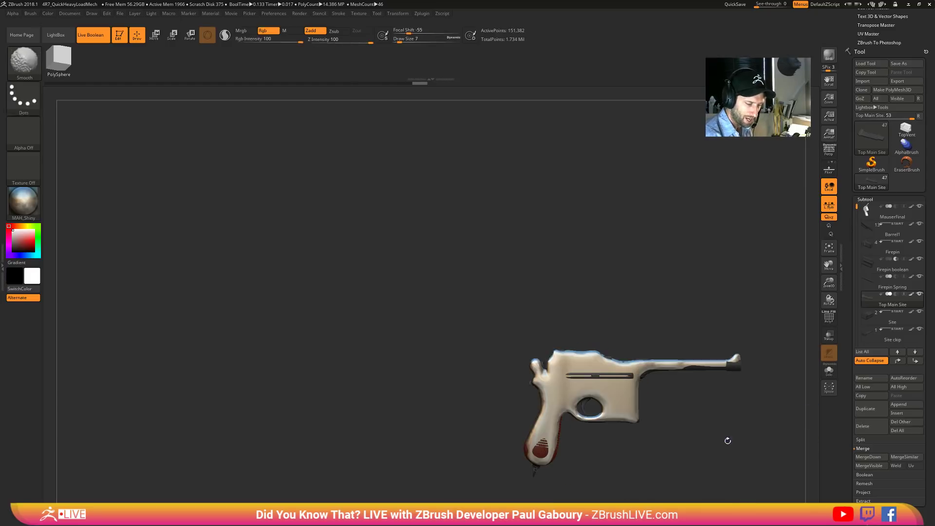
{"action": "right_click_drag", "start_coordinate": [658, 399], "coordinate": [587, 354], "text": "alt"}
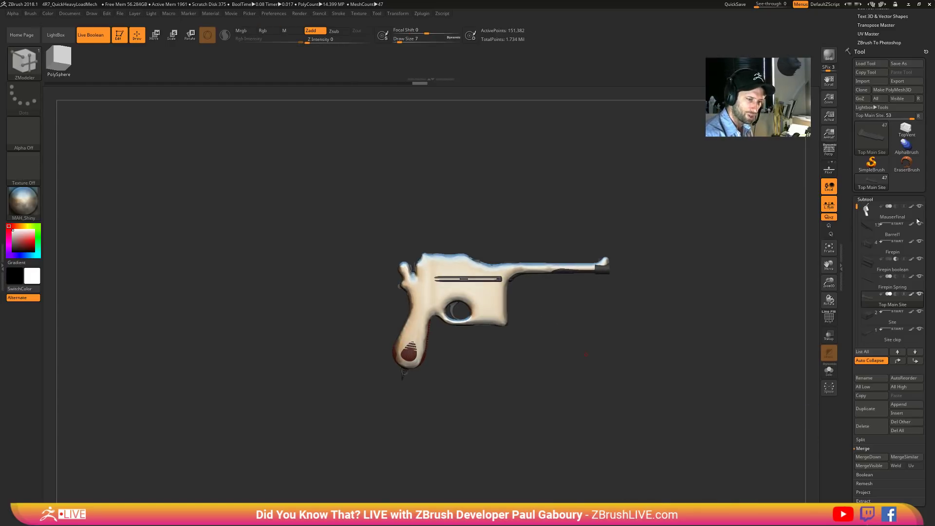
{"action": "left_click", "coordinate": [919, 206]}
{"action": "left_click_drag", "start_coordinate": [638, 407], "coordinate": [464, 271]}
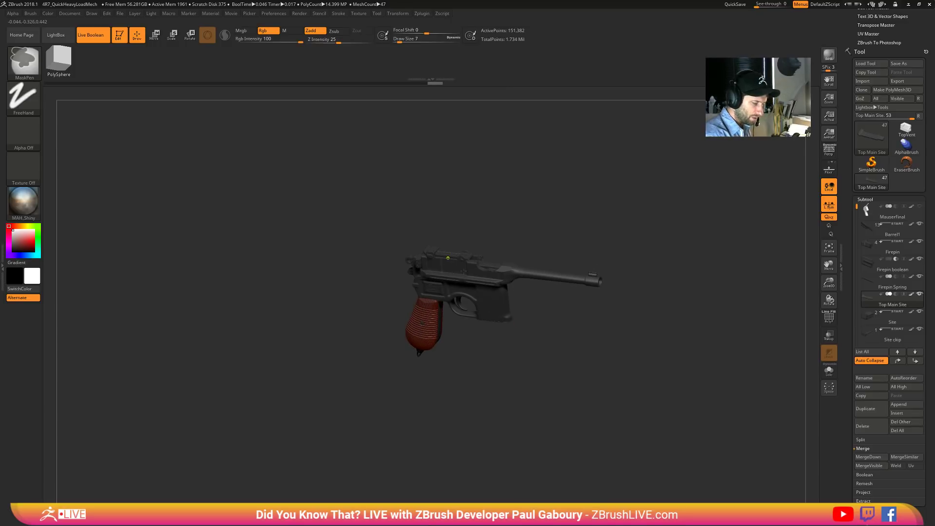
{"action": "mouse_move", "coordinate": [463, 271]}
{"action": "right_mouse_down", "text": "ctrl"}
{"action": "mouse_move", "coordinate": [472, 315]}
{"action": "mouse_move", "coordinate": [464, 226]}
{"action": "right_mouse_up", "text": "ctrl"}
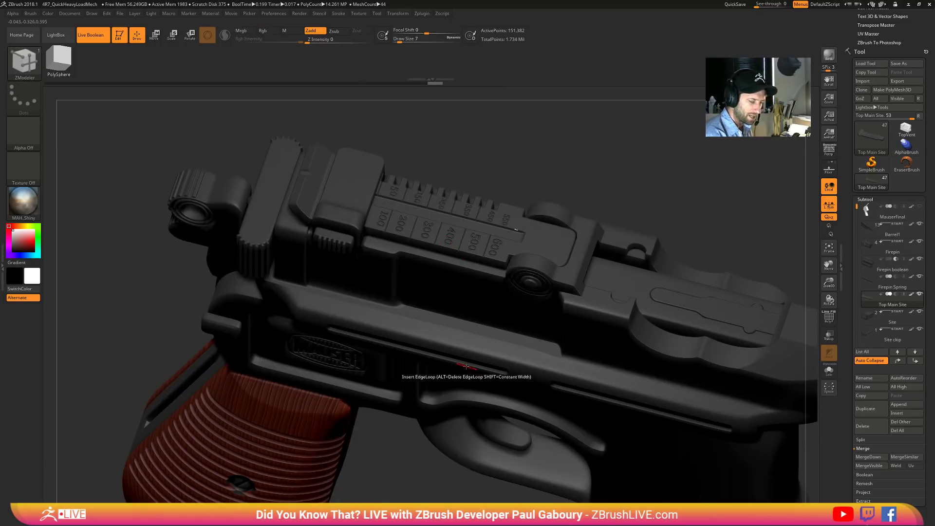
- Set Top Main Site to boolean subtraction and shift it along its vertical axis
{"action": "key", "text": "w"}
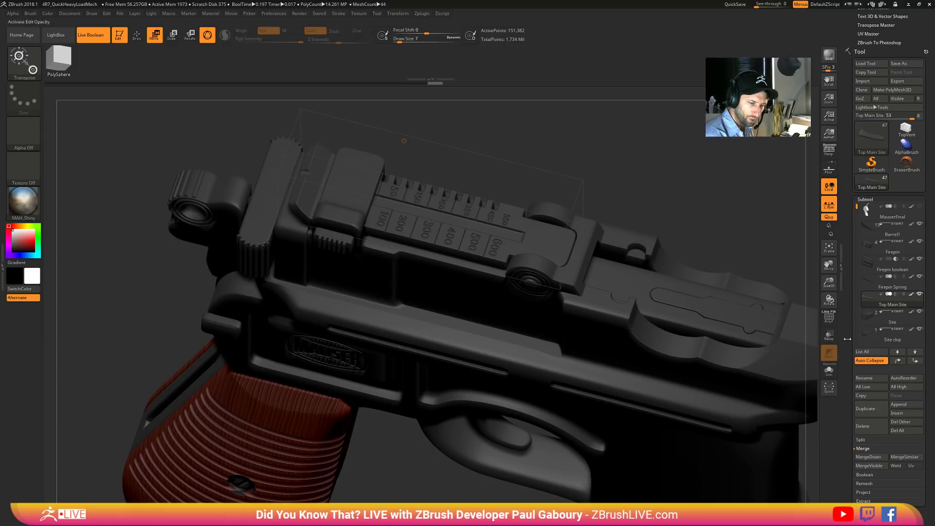
{"action": "left_click", "coordinate": [896, 294]}
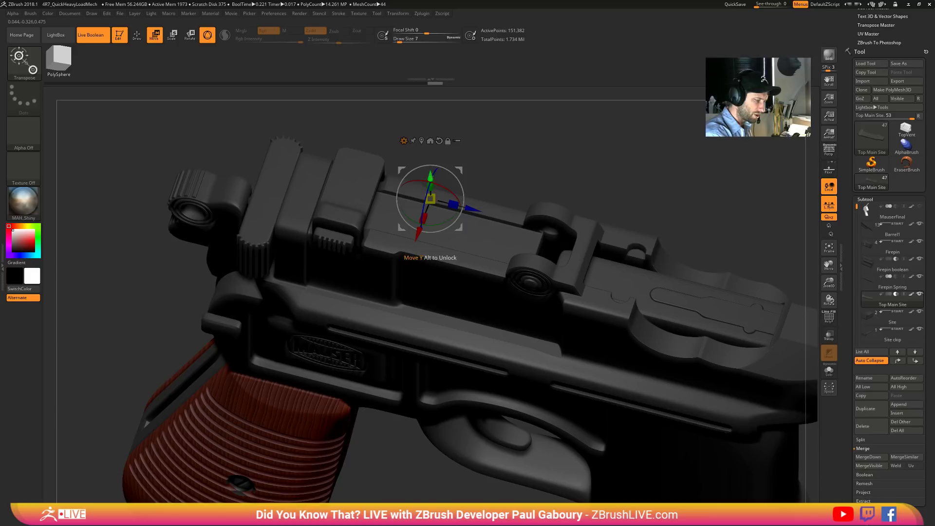
{"action": "left_click_drag", "start_coordinate": [430, 181], "coordinate": [430, 212]}
{"action": "right_click_drag", "start_coordinate": [597, 356], "coordinate": [597, 282], "text": "ctrl"}
{"action": "right_click_drag", "start_coordinate": [702, 389], "coordinate": [698, 357]}
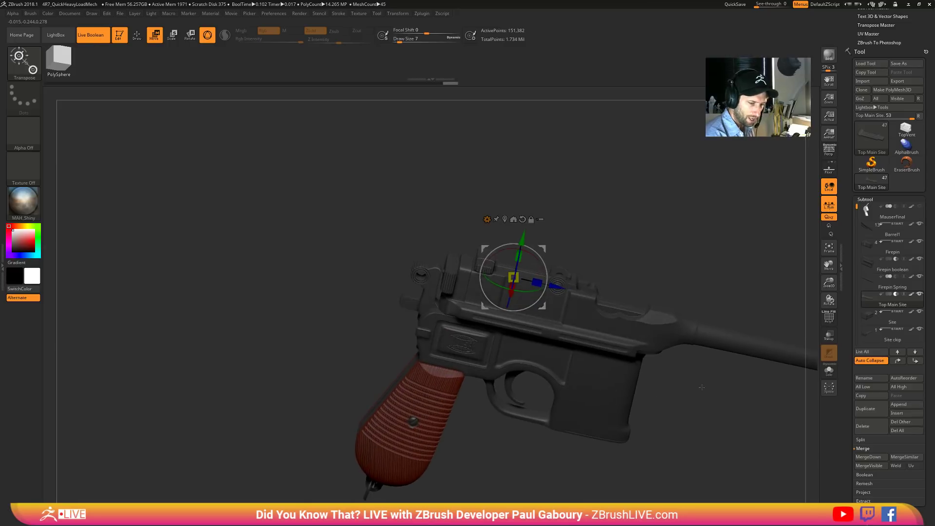
- Slide the Top Main Site cutter forward along the pistol toward the barrel
{"action": "right_click_drag", "start_coordinate": [687, 392], "coordinate": [660, 393], "text": "alt"}
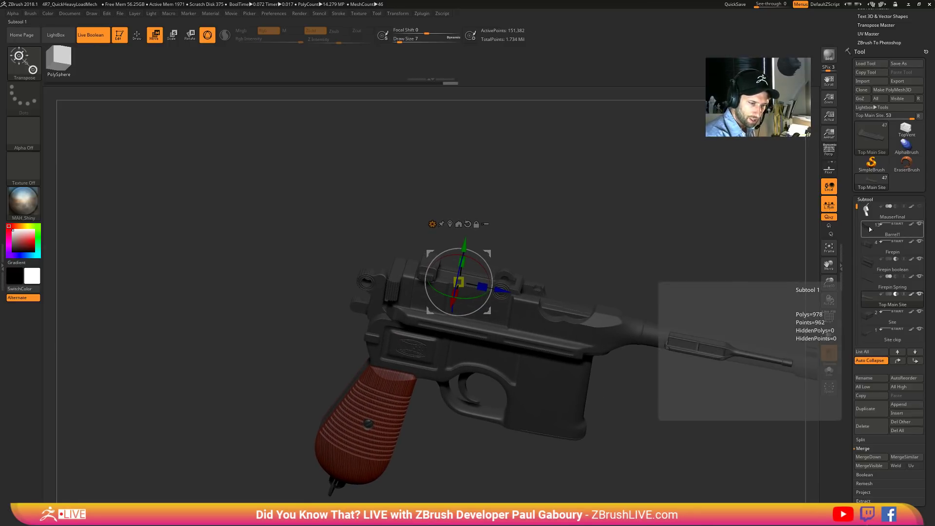
{"action": "left_click_drag", "start_coordinate": [524, 292], "coordinate": [558, 361], "text": "alt"}
{"action": "left_click_drag", "start_coordinate": [696, 397], "coordinate": [574, 403]}
{"action": "left_click_drag", "start_coordinate": [443, 339], "coordinate": [511, 340]}
{"action": "left_click_drag", "start_coordinate": [608, 354], "coordinate": [587, 418]}
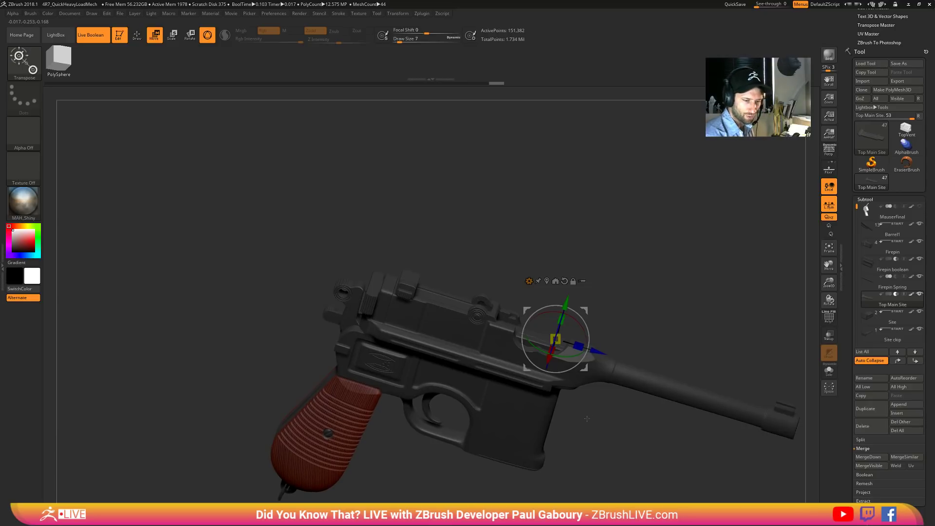
- Move Top Main Site up the subtool order to directly below Back booolean, within the barrel's boolean group
{"action": "left_click", "coordinate": [899, 362]}
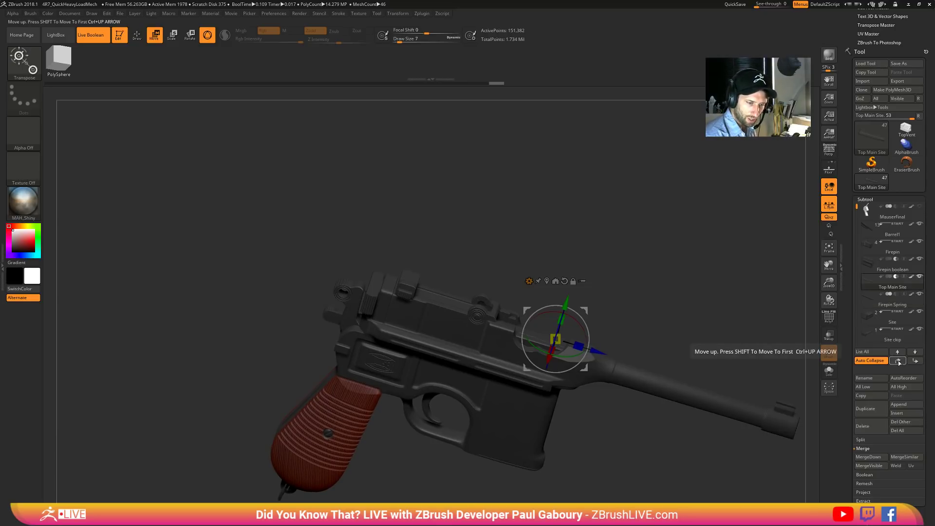
{"action": "left_click", "coordinate": [898, 361]}
{"action": "left_click", "coordinate": [899, 362]}
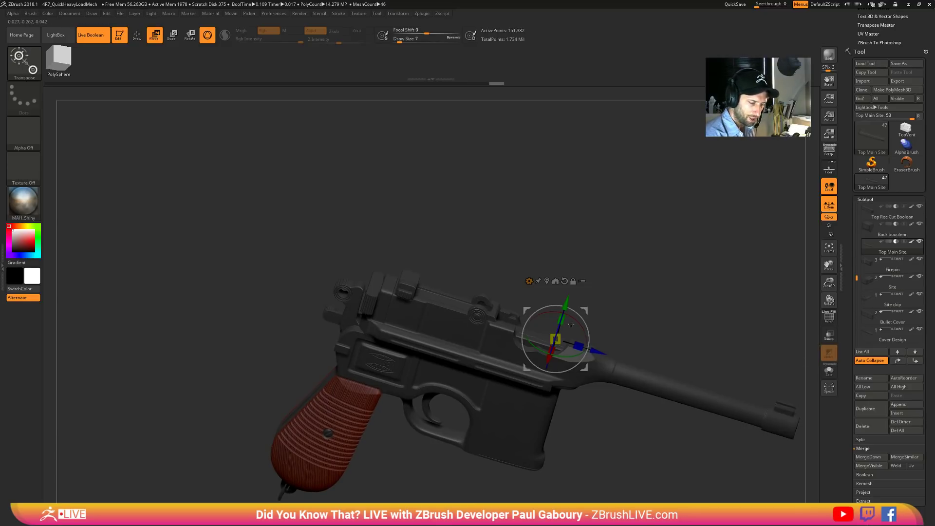
- Adjust the height of the Top Main Site cutter over the receiver and slide it back toward the rear sight
{"action": "mouse_move", "coordinate": [567, 296]}
{"action": "left_mouse_down"}
{"action": "mouse_move", "coordinate": [566, 277]}
{"action": "mouse_move", "coordinate": [571, 289]}
{"action": "left_mouse_up"}
{"action": "right_click_drag", "start_coordinate": [615, 370], "coordinate": [621, 460], "text": "ctrl"}
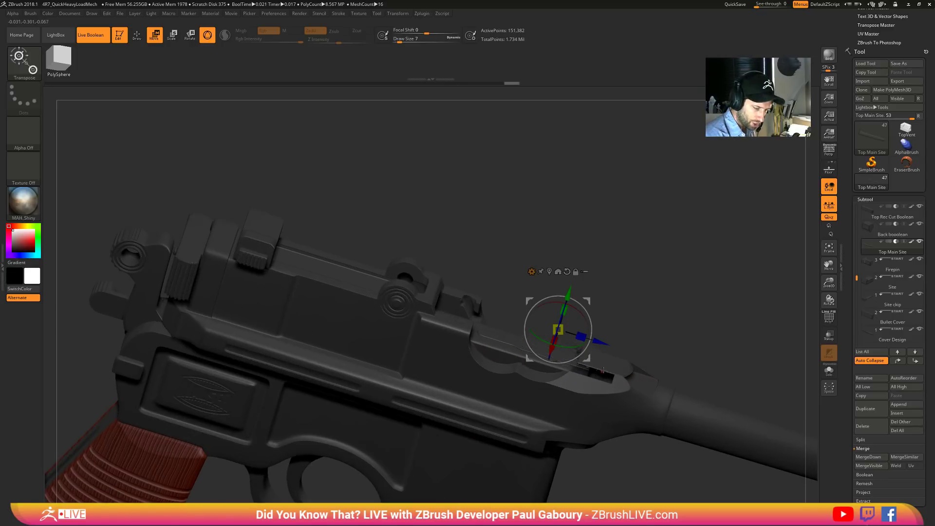
{"action": "left_click_drag", "start_coordinate": [570, 291], "coordinate": [570, 291]}
{"action": "right_click_drag", "start_coordinate": [619, 370], "coordinate": [638, 417], "text": "ctrl"}
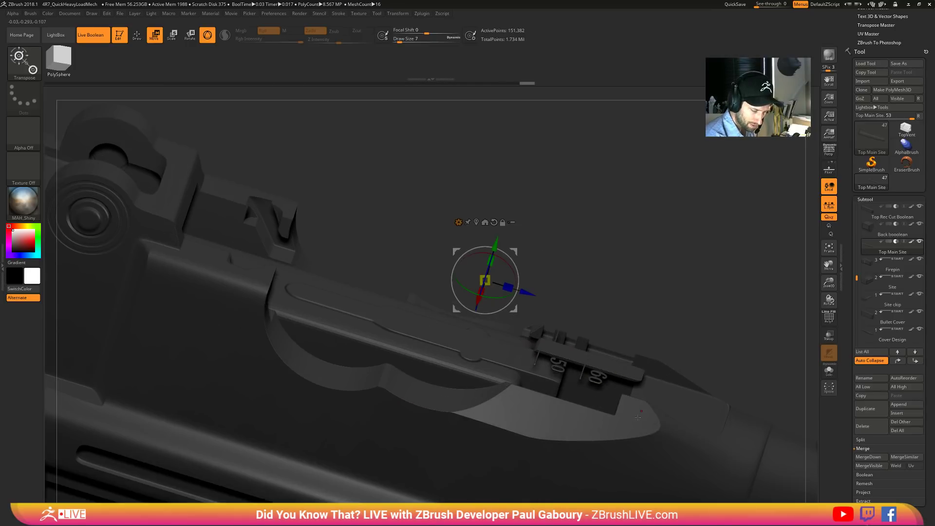
{"action": "left_click_drag", "start_coordinate": [524, 292], "coordinate": [375, 267]}
{"action": "mouse_move", "coordinate": [478, 444]}
{"action": "right_mouse_down", "text": "ctrl"}
{"action": "mouse_move", "coordinate": [485, 375]}
{"action": "mouse_move", "coordinate": [596, 371]}
{"action": "right_mouse_up", "text": "ctrl"}
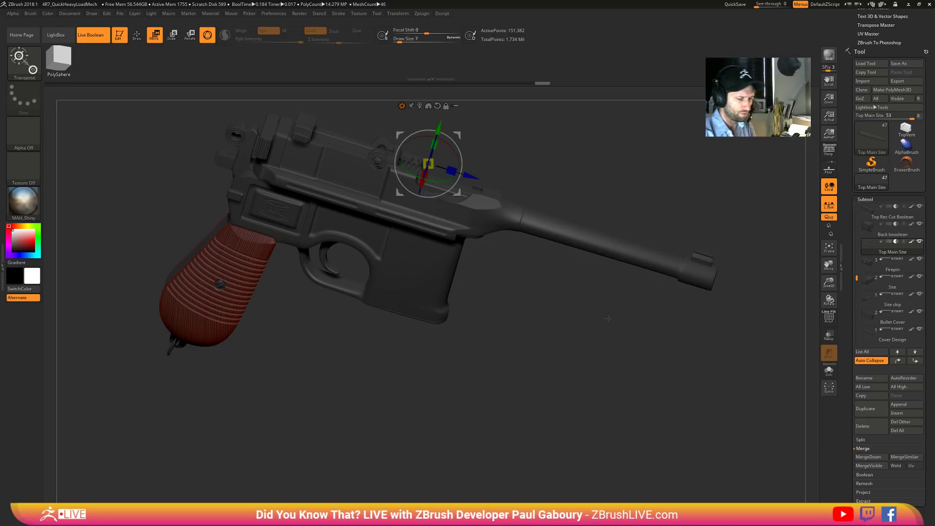
- Reset the GoZ application choice, marking 3D Studio Max as not installed, and leave Maya as the current GoZ application
{"action": "left_click", "coordinate": [865, 199]}
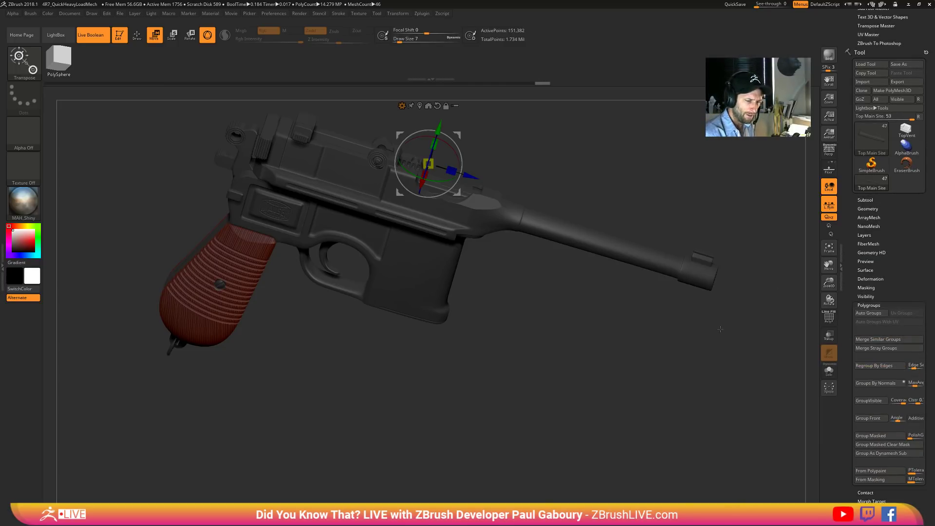
{"action": "left_click", "coordinate": [869, 305]}
{"action": "scroll", "coordinate": [906, 192], "scroll_direction": "up", "scroll_amount": 2}
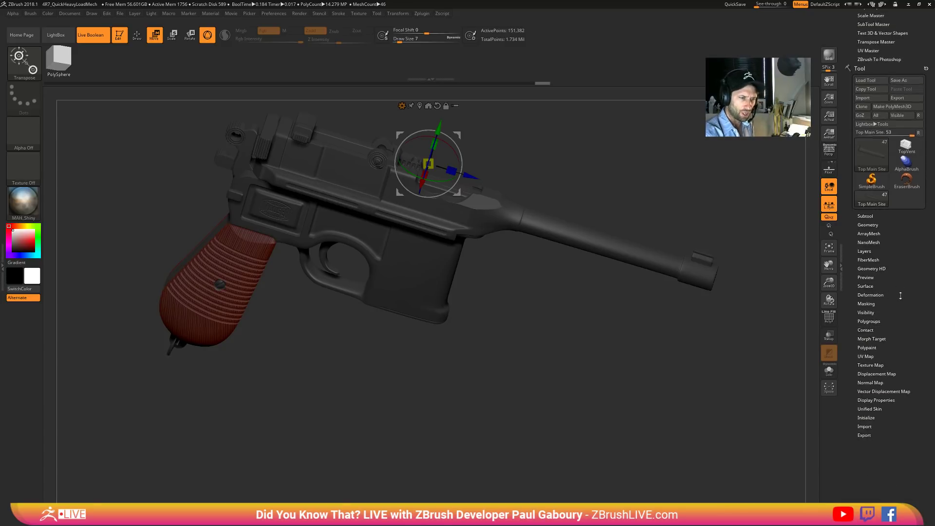
{"action": "left_click", "coordinate": [905, 192]}
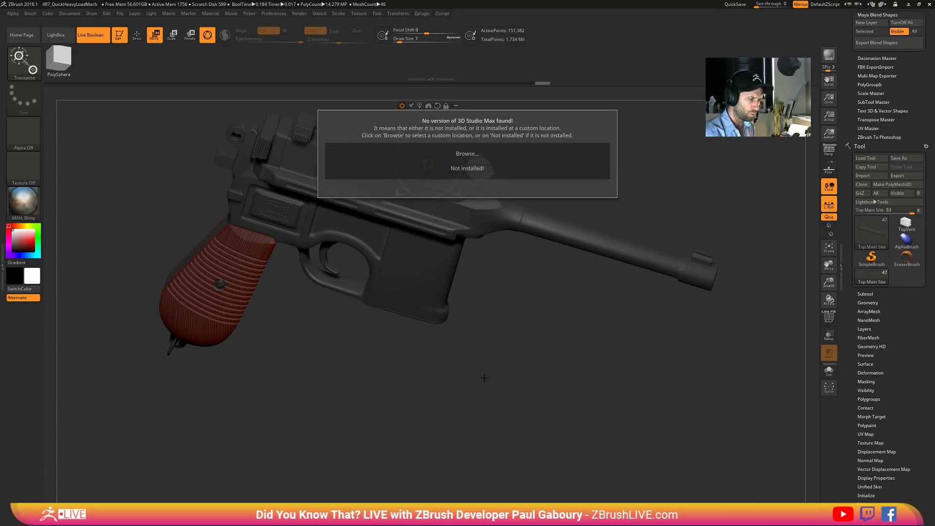
{"action": "left_click", "coordinate": [487, 167]}
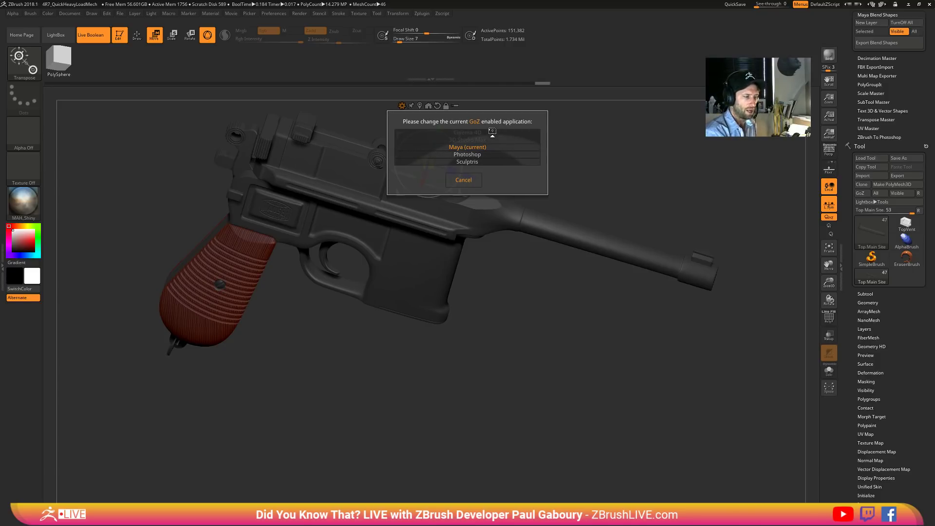
{"action": "left_click", "coordinate": [464, 180]}
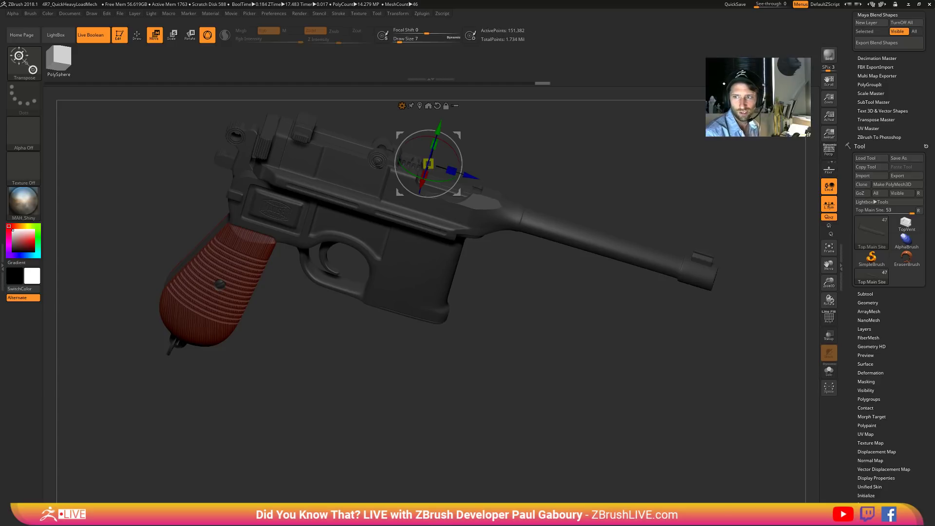
- Examine the FBX ExportImport plugin settings, including its additional export and import options
{"action": "left_click_drag", "start_coordinate": [922, 96], "coordinate": [922, 158]}
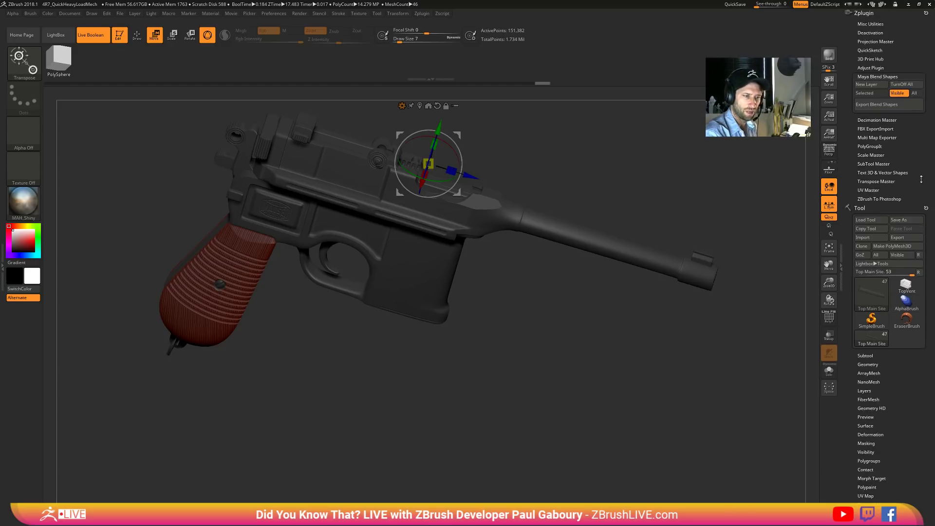
{"action": "left_click", "coordinate": [871, 77]}
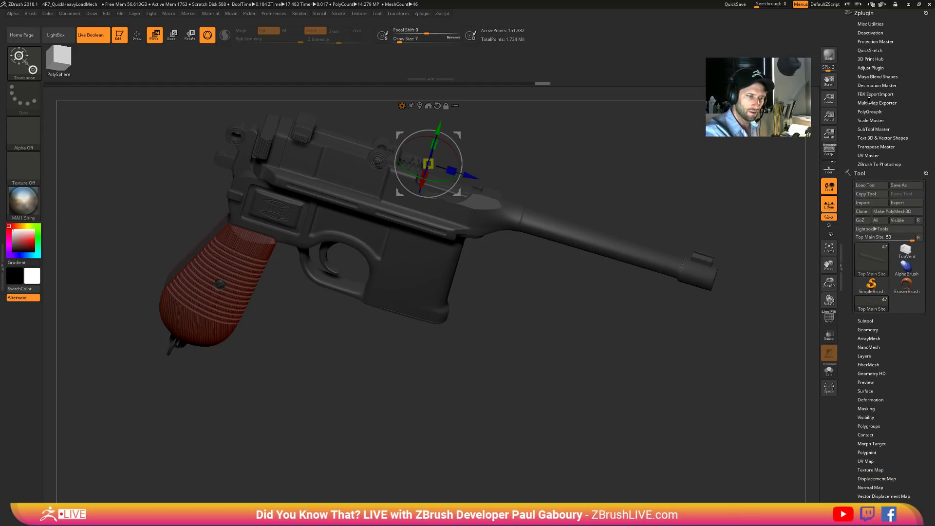
{"action": "left_click", "coordinate": [876, 95]}
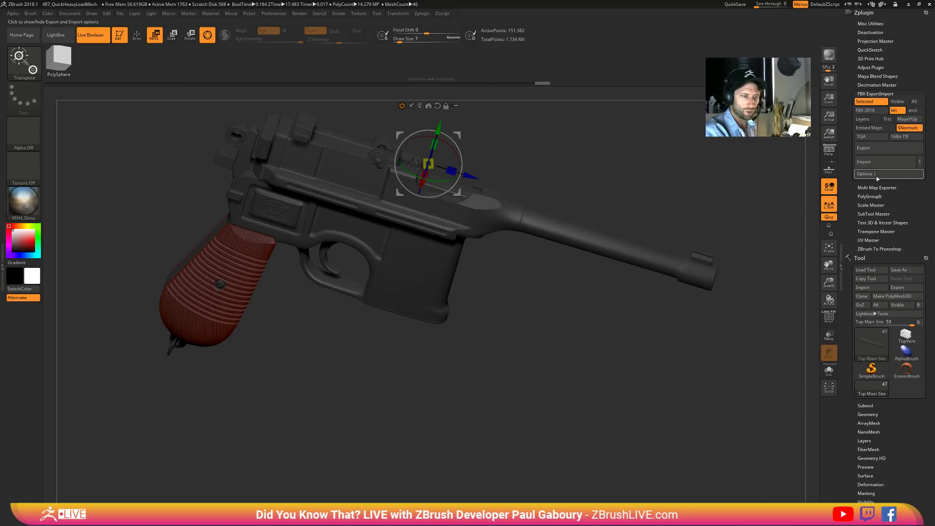
{"action": "left_click", "coordinate": [885, 176]}
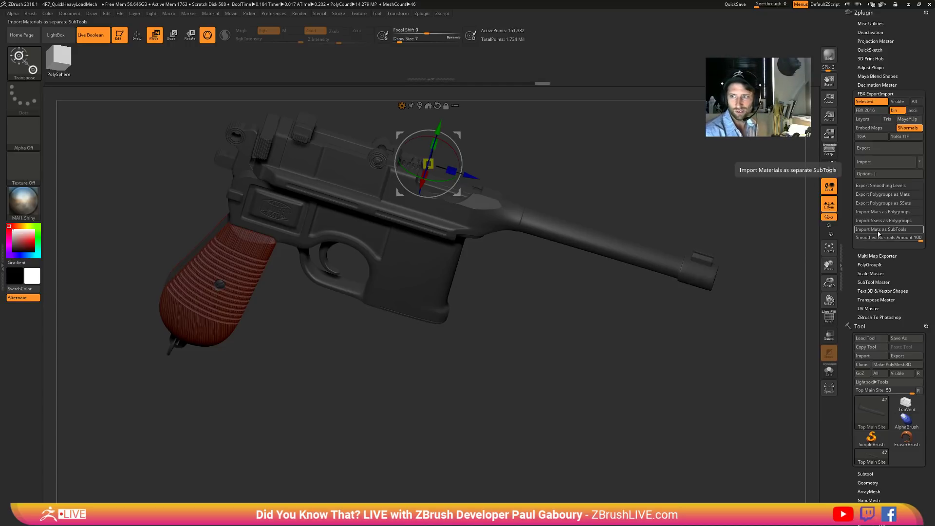
{"action": "scroll", "coordinate": [866, 434], "scroll_direction": "down", "scroll_amount": 2}
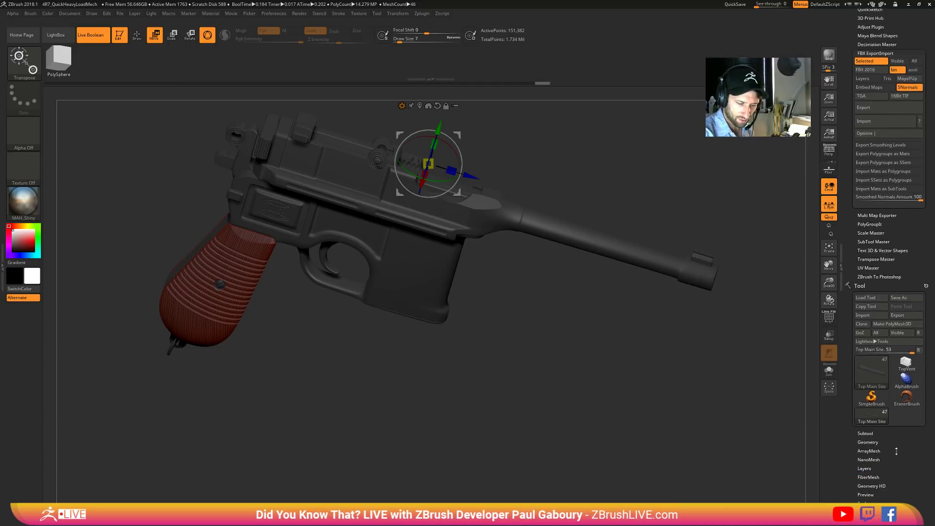
- Select the Wooden handle2 subtool and inspect the cutter subtools grouped beneath it
{"action": "left_click", "coordinate": [866, 433]}
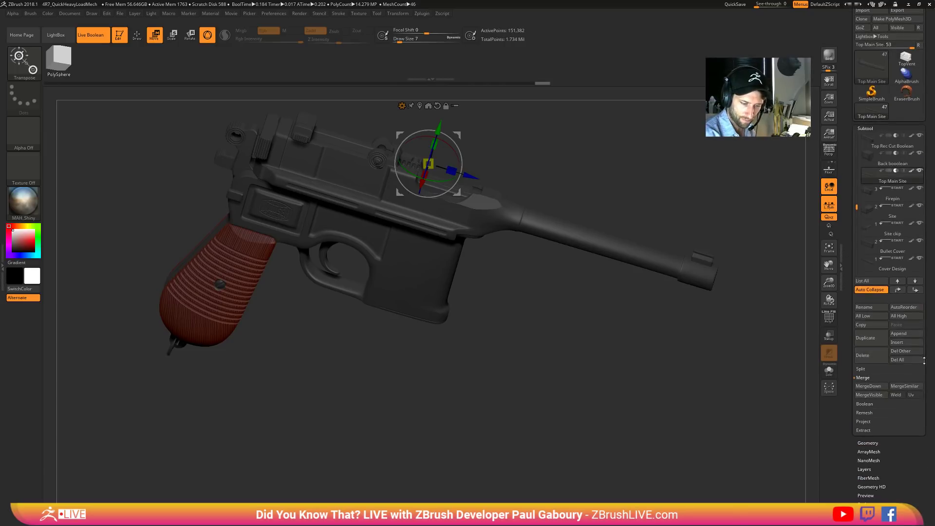
{"action": "left_click_drag", "start_coordinate": [857, 205], "coordinate": [857, 236]}
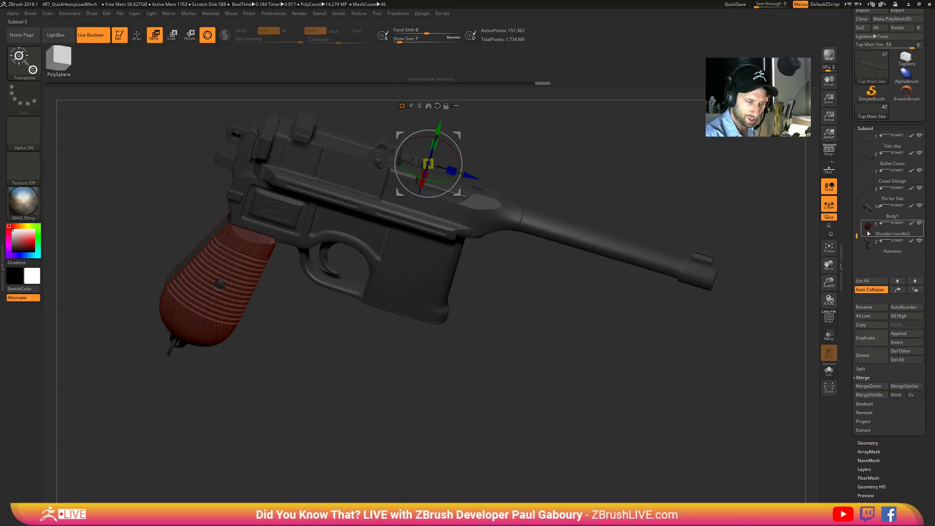
{"action": "left_click", "coordinate": [869, 232]}
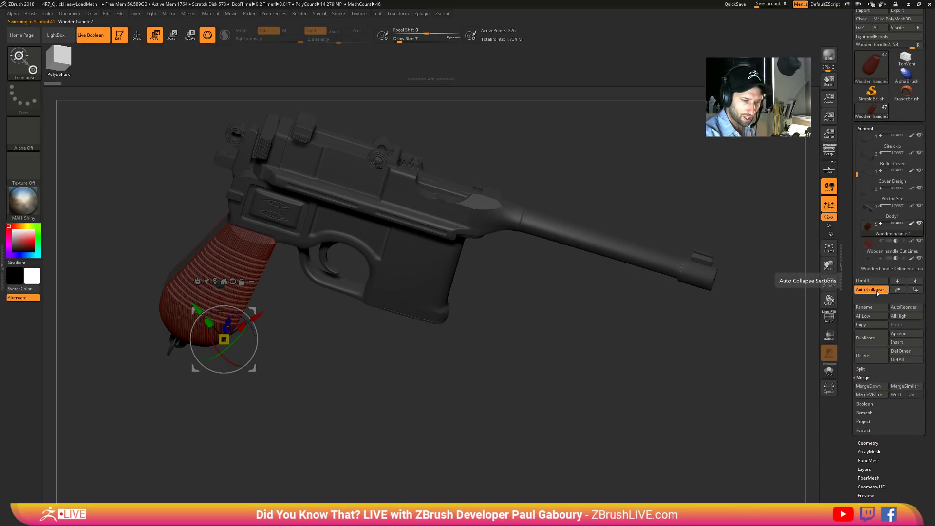
{"action": "mouse_move", "coordinate": [897, 224]}
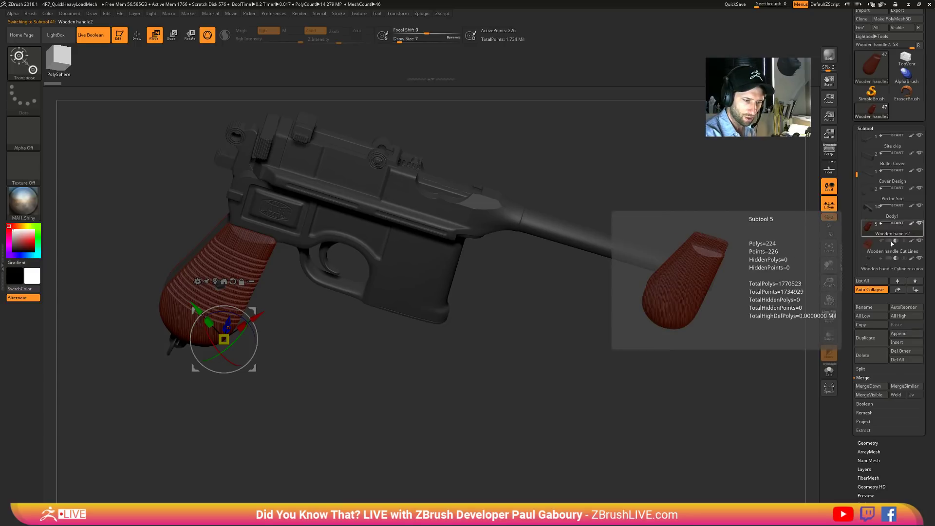
{"action": "mouse_move", "coordinate": [886, 256]}
{"action": "scroll", "coordinate": [859, 239], "scroll_direction": "down", "scroll_amount": 2}
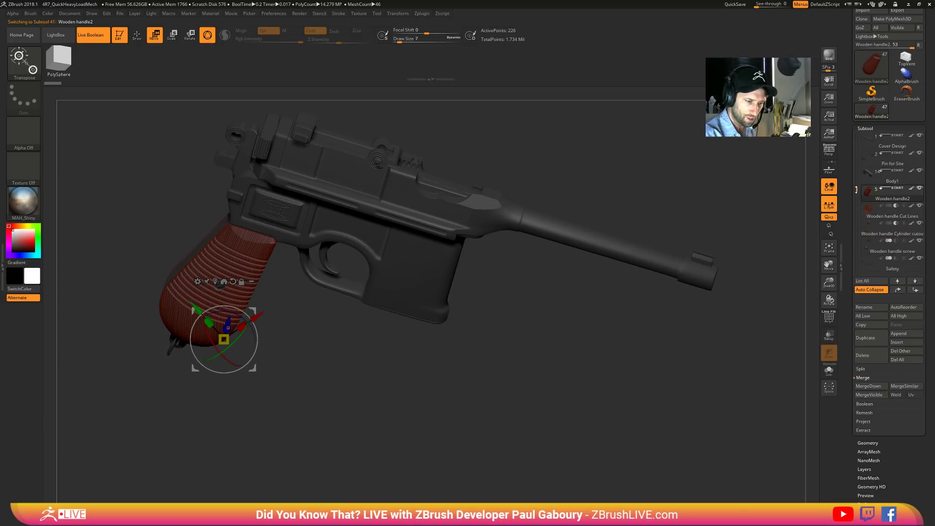
- Hide the Body1, Hammer, sight, Firepin and Barrel1 subtool groups around the wooden handle
{"action": "left_click", "coordinate": [919, 170]}
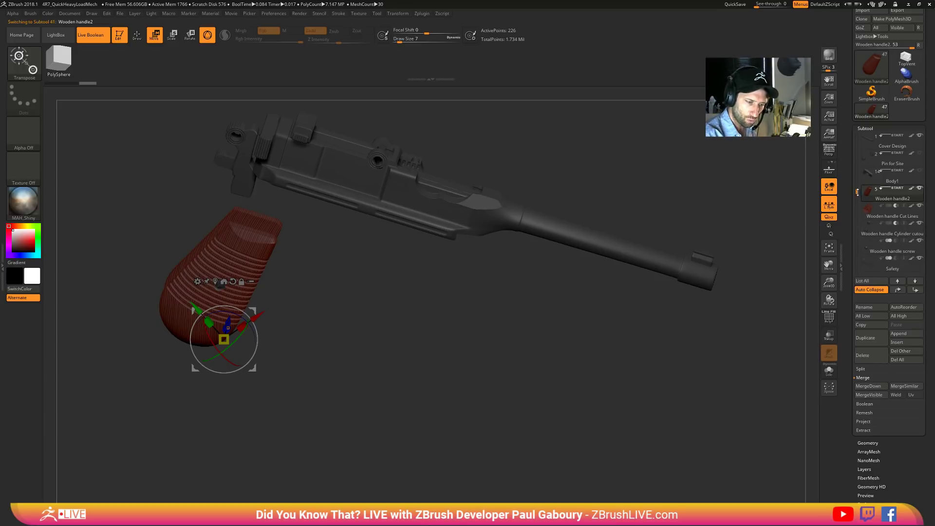
{"action": "scroll", "coordinate": [922, 251], "scroll_direction": "down", "scroll_amount": 2}
{"action": "left_click", "coordinate": [919, 241]}
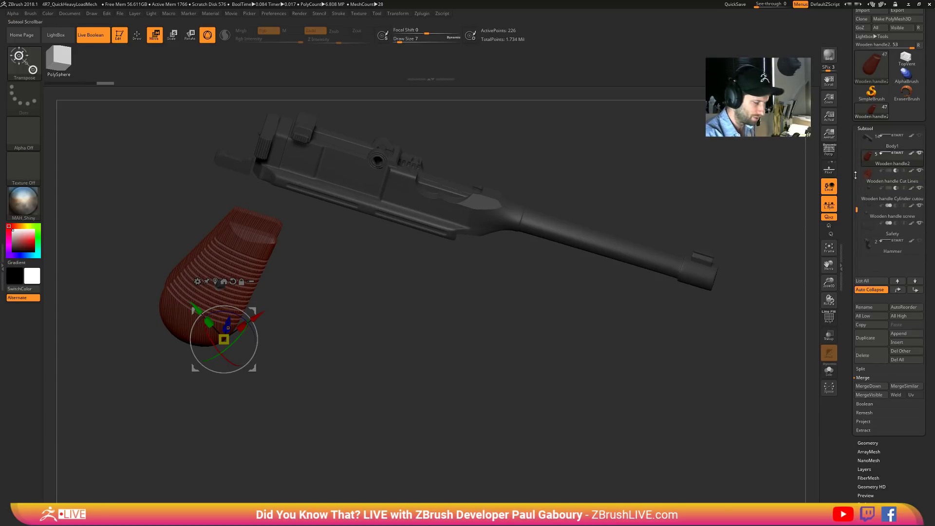
{"action": "left_click_drag", "start_coordinate": [857, 209], "coordinate": [857, 139]}
{"action": "left_click", "coordinate": [920, 205]}
{"action": "left_click", "coordinate": [919, 187]}
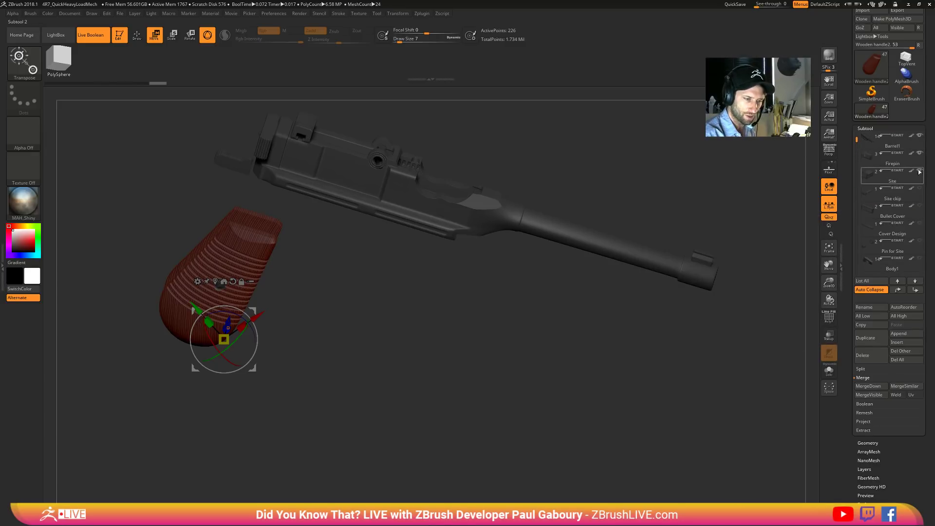
{"action": "left_click", "coordinate": [919, 170]}
{"action": "left_click", "coordinate": [919, 152]}
{"action": "left_click", "coordinate": [920, 136]}
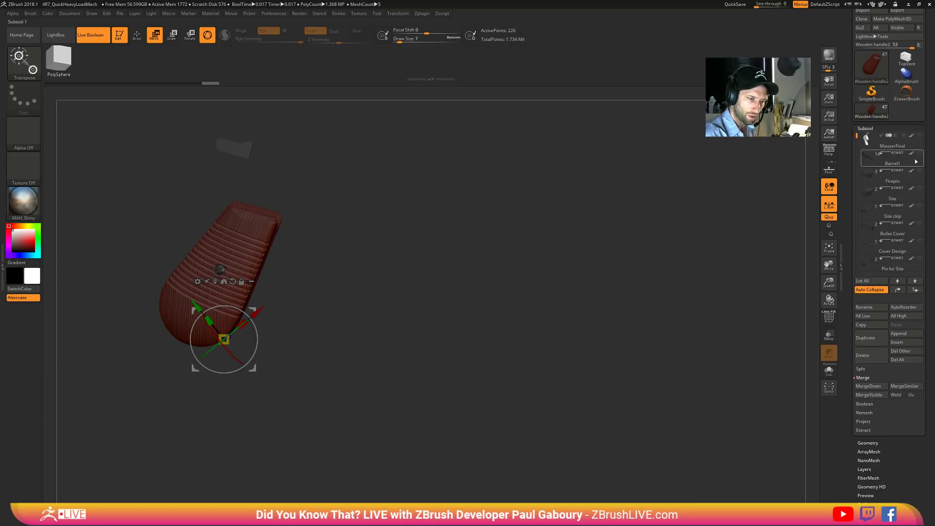
- Select the Wooden handle Cut Lines subtool and hide the remaining Safety subtool
{"action": "left_click_drag", "start_coordinate": [857, 142], "coordinate": [857, 177]}
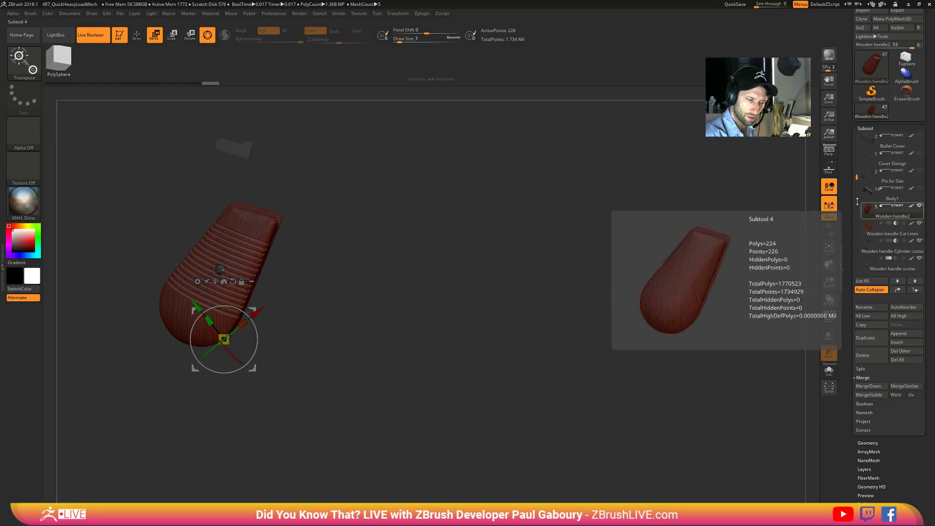
{"action": "left_click_drag", "start_coordinate": [857, 178], "coordinate": [855, 201]}
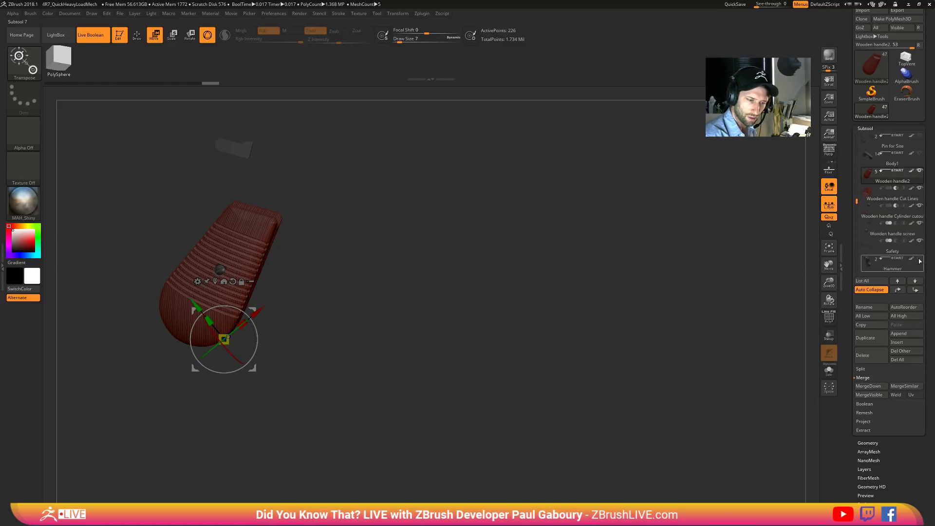
{"action": "left_click", "coordinate": [892, 196]}
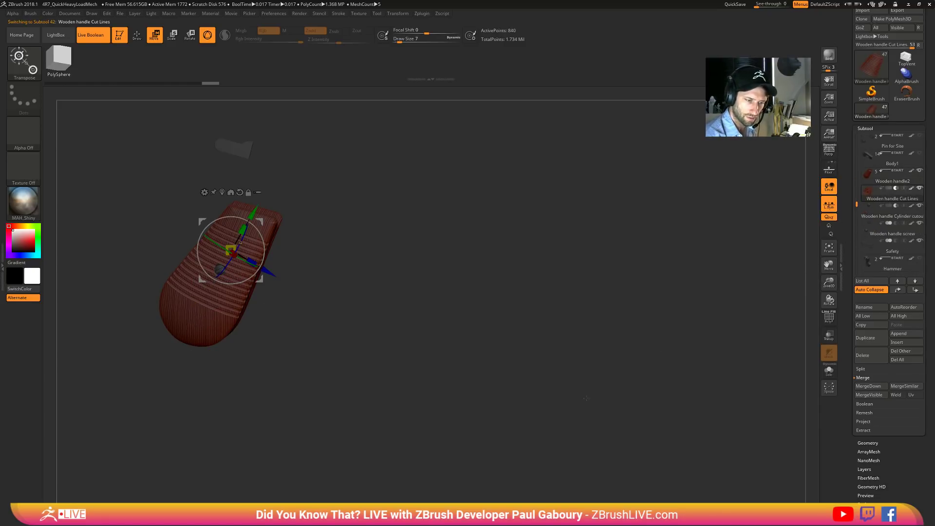
{"action": "left_click_drag", "start_coordinate": [586, 398], "coordinate": [695, 399]}
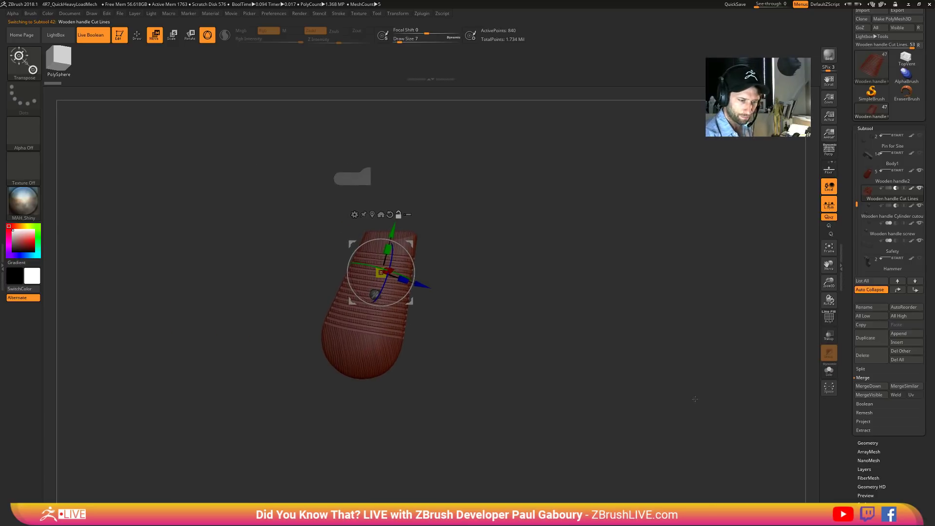
{"action": "left_click_drag", "start_coordinate": [857, 205], "coordinate": [858, 224]}
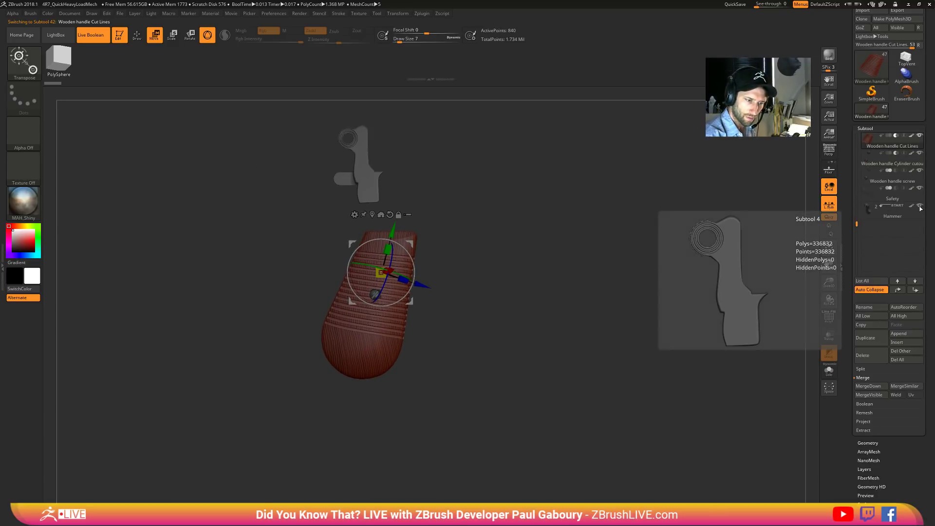
{"action": "mouse_move", "coordinate": [921, 191]}
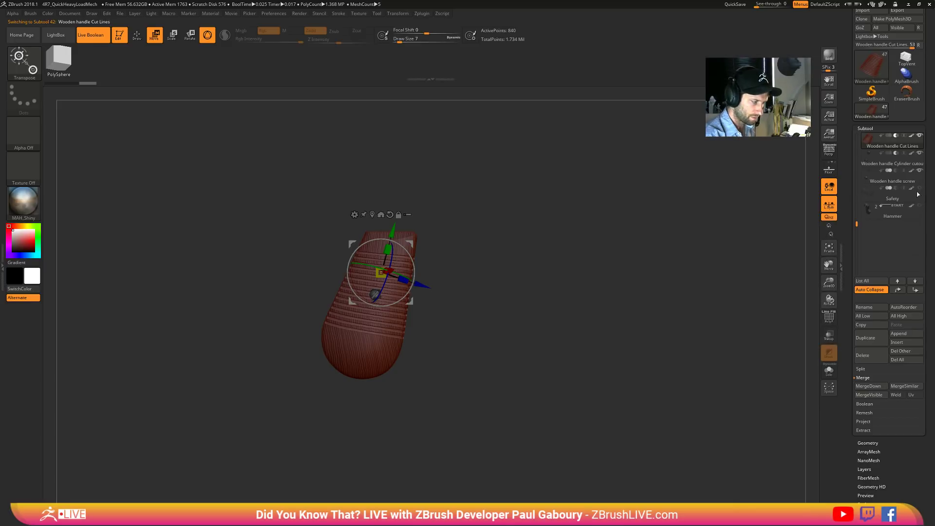
- Select Wooden handle2 and isolate it with Solo
{"action": "mouse_move", "coordinate": [517, 341]}
{"action": "left_mouse_down"}
{"action": "mouse_move", "coordinate": [559, 380]}
{"action": "mouse_move", "coordinate": [610, 387]}
{"action": "mouse_move", "coordinate": [579, 380]}
{"action": "left_mouse_up"}
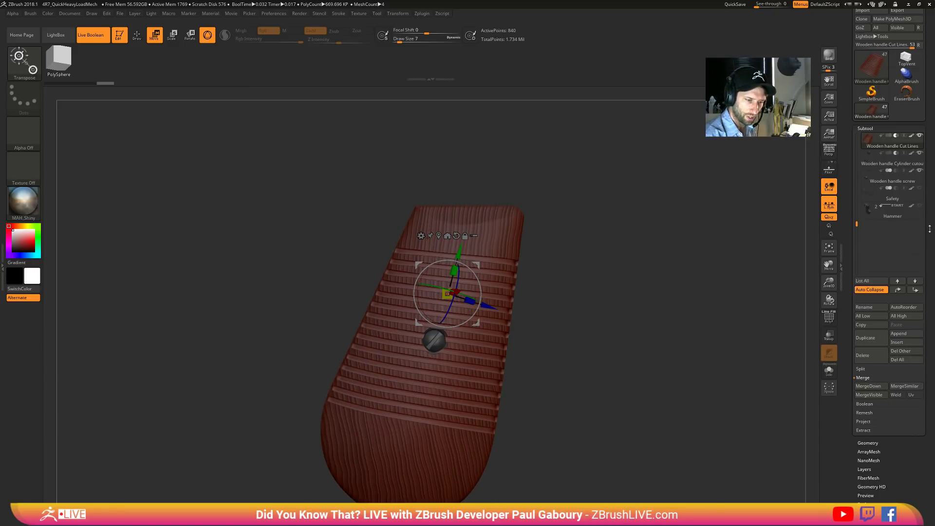
{"action": "left_click_drag", "start_coordinate": [929, 229], "coordinate": [927, 269]}
{"action": "left_click_drag", "start_coordinate": [857, 319], "coordinate": [838, 349]}
{"action": "left_click", "coordinate": [829, 372]}
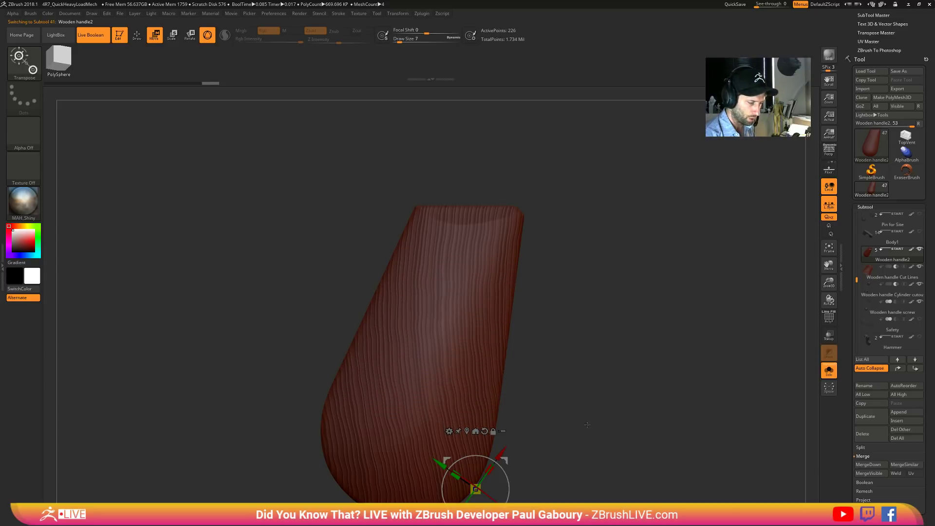
- Inspect the wooden handle's low-poly wireframe, restore its dynamic subdivision and switch the polyframe off
{"action": "left_click_drag", "start_coordinate": [633, 399], "coordinate": [615, 409]}
{"action": "mouse_move", "coordinate": [617, 410]}
{"action": "left_mouse_down"}
{"action": "mouse_move", "coordinate": [609, 404]}
{"action": "mouse_move", "coordinate": [624, 393]}
{"action": "mouse_move", "coordinate": [616, 419]}
{"action": "mouse_move", "coordinate": [577, 423]}
{"action": "mouse_move", "coordinate": [620, 413]}
{"action": "left_mouse_up"}
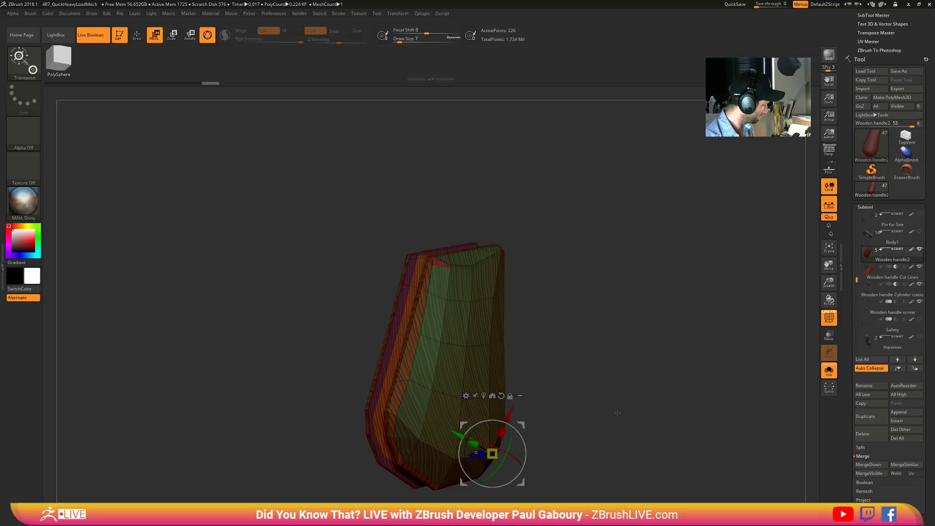
{"action": "key", "text": "d"}
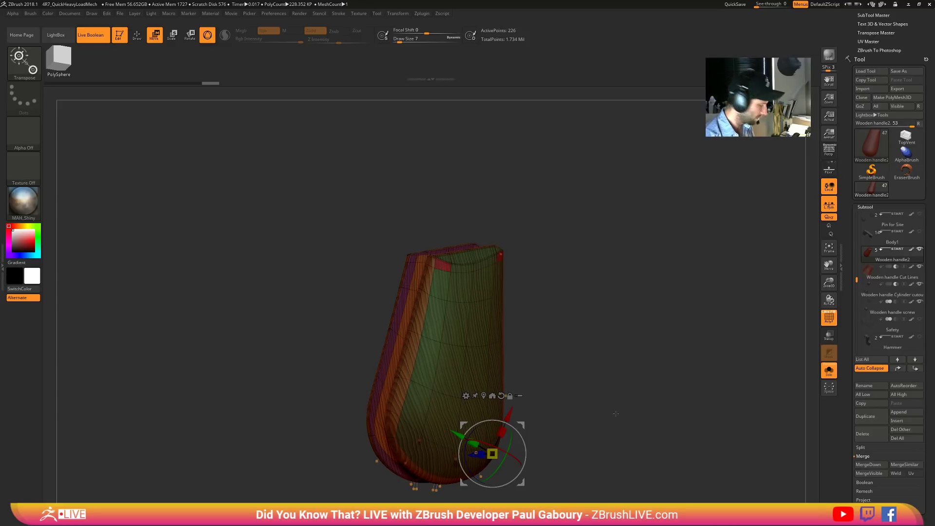
{"action": "key", "text": "shift+f"}
{"action": "left_click_drag", "start_coordinate": [597, 446], "coordinate": [602, 377], "text": "alt"}
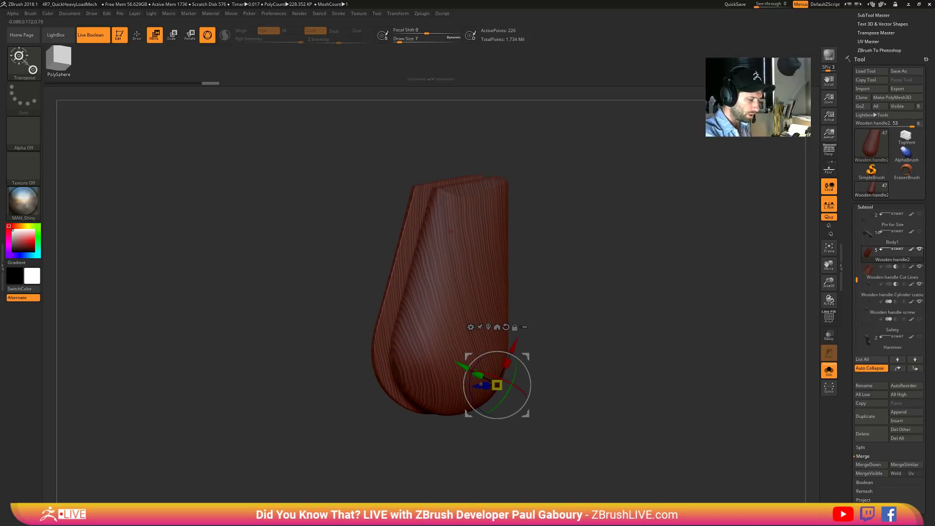
- Open the wooden handle's surface noise for editing, review its Wood NoisePlug settings and accept them
{"action": "scroll", "coordinate": [884, 350], "scroll_direction": "down", "scroll_amount": 5}
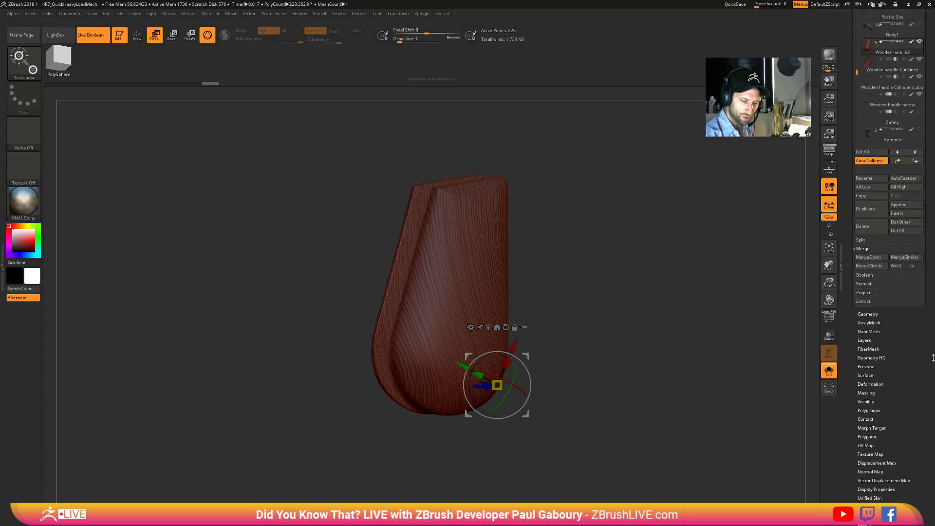
{"action": "left_click", "coordinate": [872, 378]}
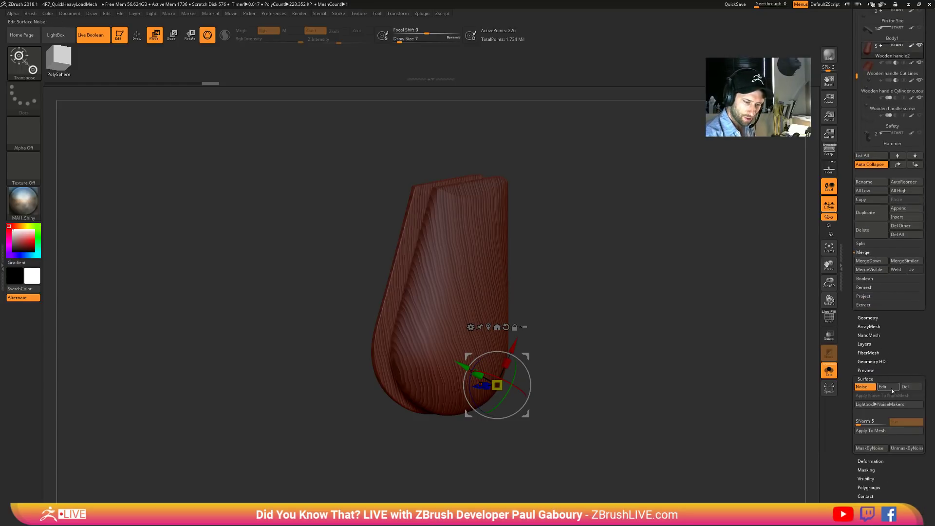
{"action": "left_click", "coordinate": [892, 390]}
{"action": "left_click_drag", "start_coordinate": [767, 413], "coordinate": [735, 400]}
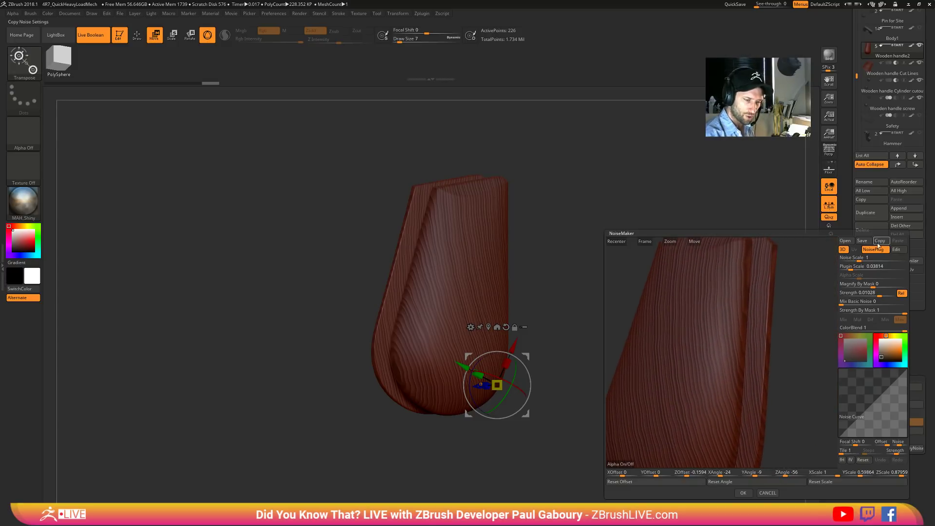
{"action": "left_click", "coordinate": [898, 249]}
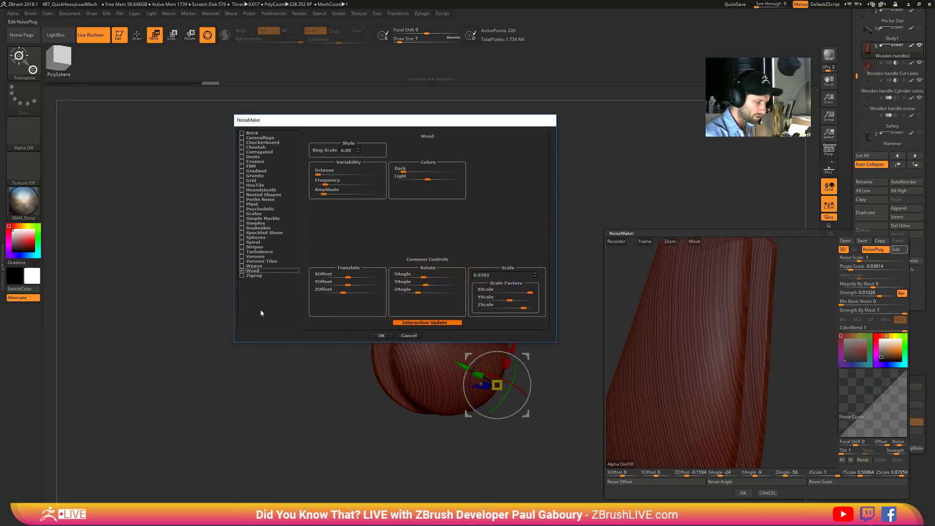
{"action": "left_click", "coordinate": [382, 336]}
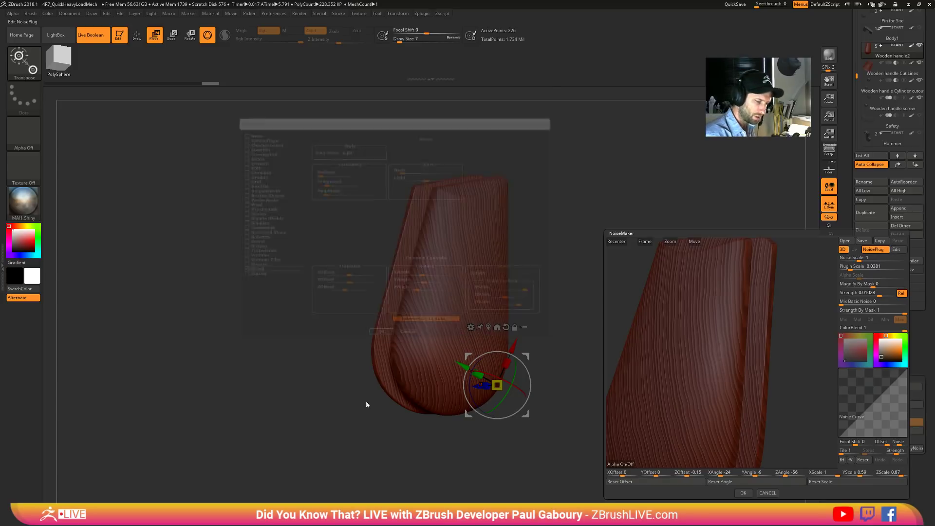
- Accept the wooden handle's noise and step through the soloed Cut Lines, Cylinder cutout and screw subtools
{"action": "left_click", "coordinate": [743, 493]}
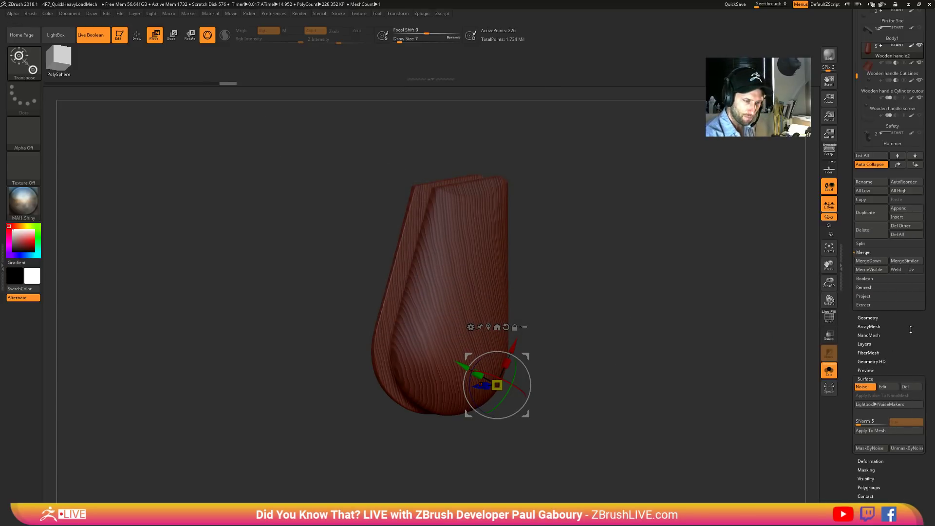
{"action": "scroll", "coordinate": [909, 362], "scroll_direction": "up", "scroll_amount": 2}
{"action": "scroll", "coordinate": [909, 363], "scroll_direction": "up", "scroll_amount": 1}
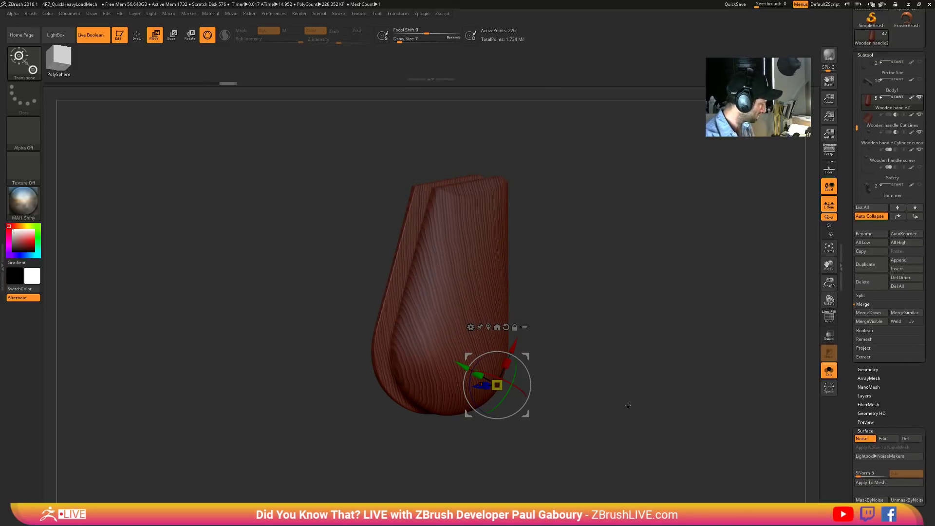
{"action": "key", "text": "Down"}
{"action": "mouse_move", "coordinate": [626, 407]}
{"action": "left_mouse_down"}
{"action": "mouse_move", "coordinate": [645, 442]}
{"action": "mouse_move", "coordinate": [635, 412]}
{"action": "left_mouse_up"}
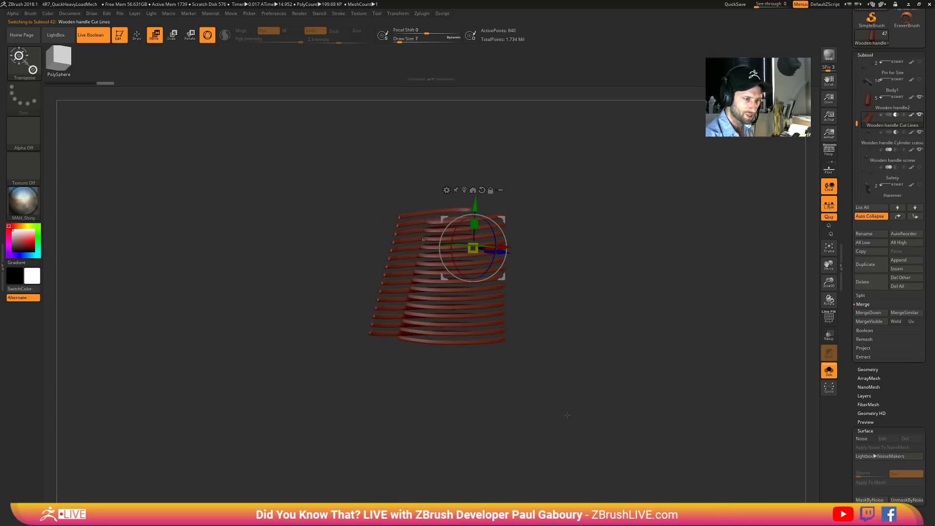
{"action": "key", "text": "Down"}
{"action": "left_click_drag", "start_coordinate": [567, 415], "coordinate": [591, 399]}
{"action": "key", "text": "Down"}
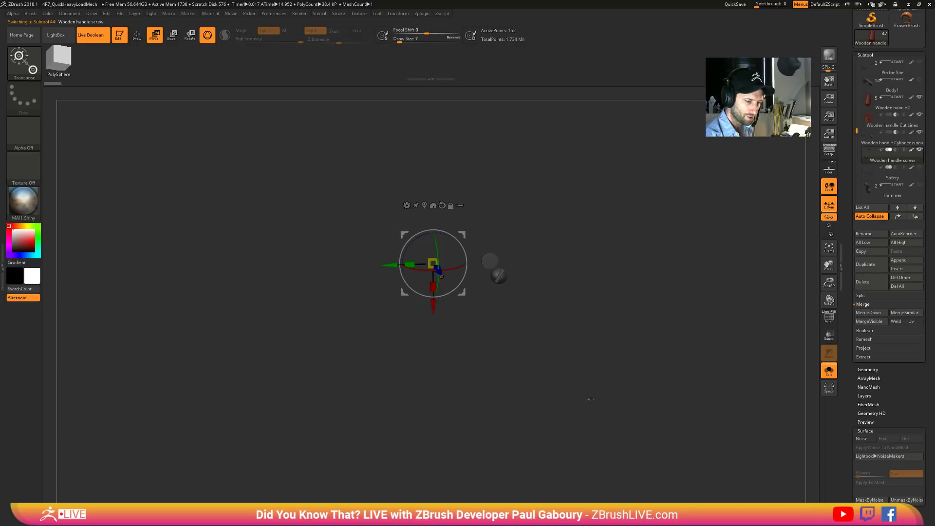
- Turn Solo off and inspect the wooden handle assembled with its cut lines and screw
{"action": "left_click", "coordinate": [829, 370]}
{"action": "left_click_drag", "start_coordinate": [570, 425], "coordinate": [590, 396]}
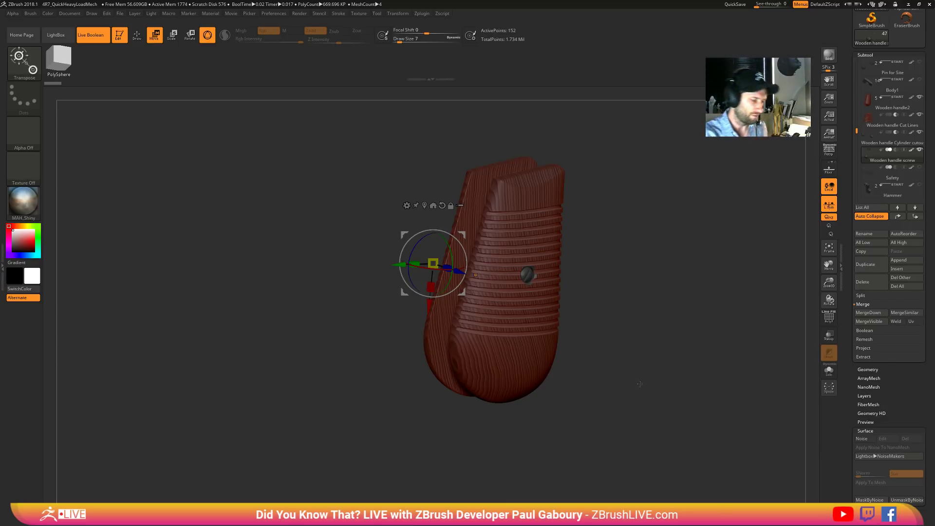
{"action": "left_click_drag", "start_coordinate": [628, 399], "coordinate": [598, 395]}
- Show all the pistol's subtools, hide MauserFinal and switch to the ZModeler brush
{"action": "left_click_drag", "start_coordinate": [902, 395], "coordinate": [902, 462]}
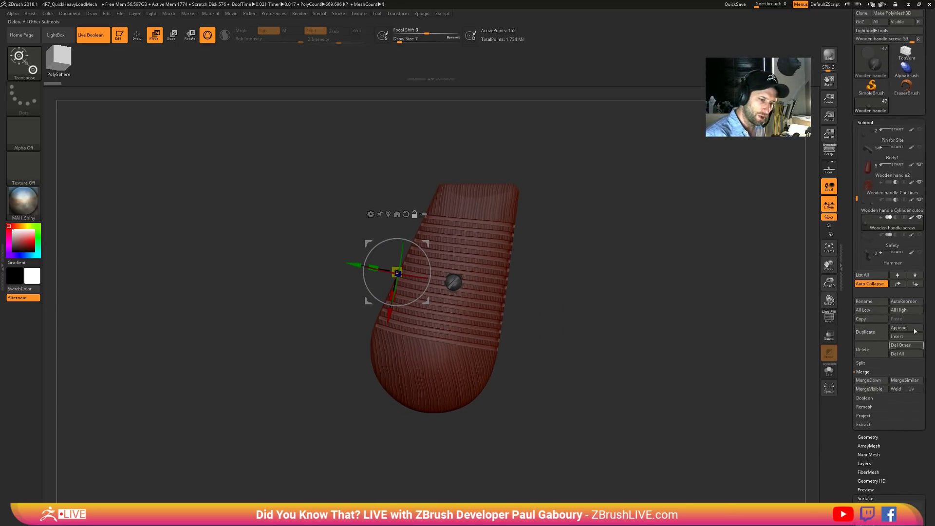
{"action": "left_click", "coordinate": [920, 218]}
{"action": "left_click", "coordinate": [920, 217]}
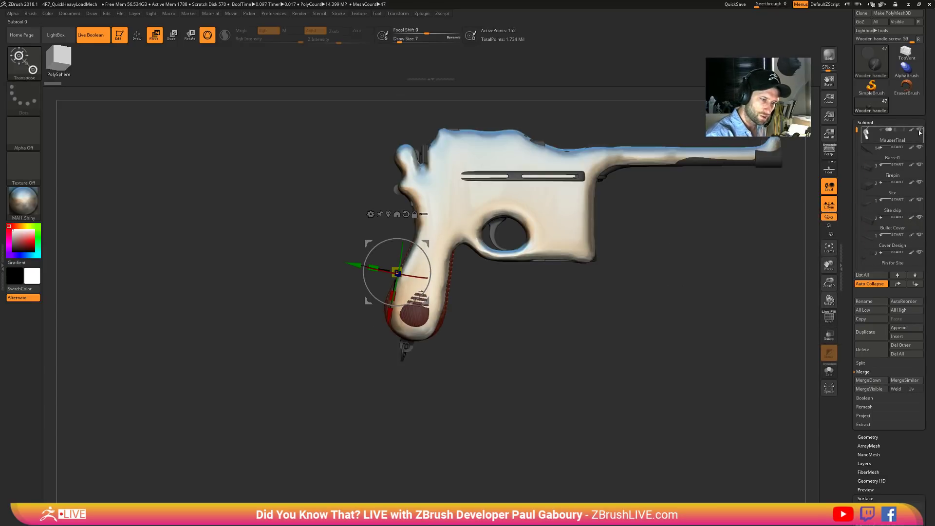
{"action": "left_click_drag", "start_coordinate": [678, 326], "coordinate": [527, 404], "text": "alt"}
{"action": "key", "text": "b"}
{"action": "key", "text": "z"}
{"action": "key", "text": "m"}
- Create a new bounding box subtool around the pistol with Scale Master and turn transparency off
{"action": "scroll", "coordinate": [924, 387], "scroll_direction": "up", "scroll_amount": 5}
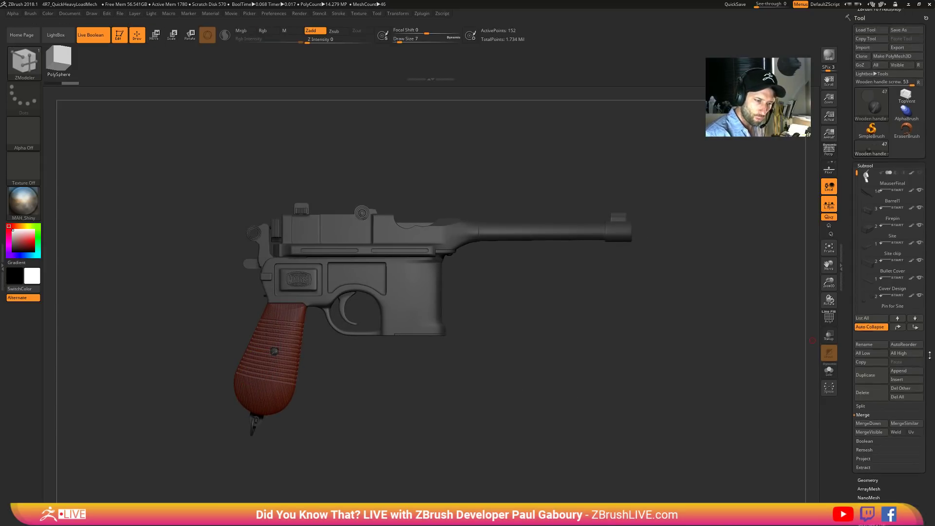
{"action": "scroll", "coordinate": [899, 275], "scroll_direction": "up", "scroll_amount": 4}
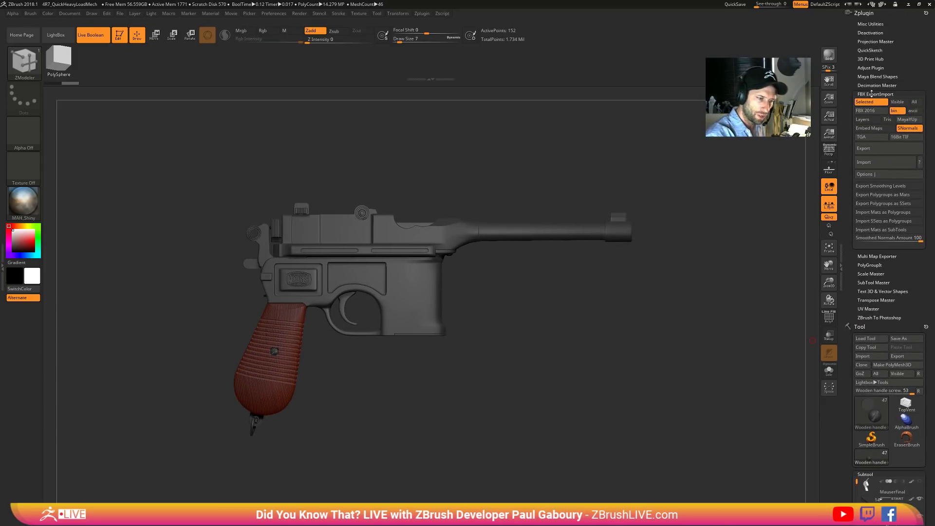
{"action": "left_click", "coordinate": [871, 93]}
{"action": "left_click", "coordinate": [878, 120]}
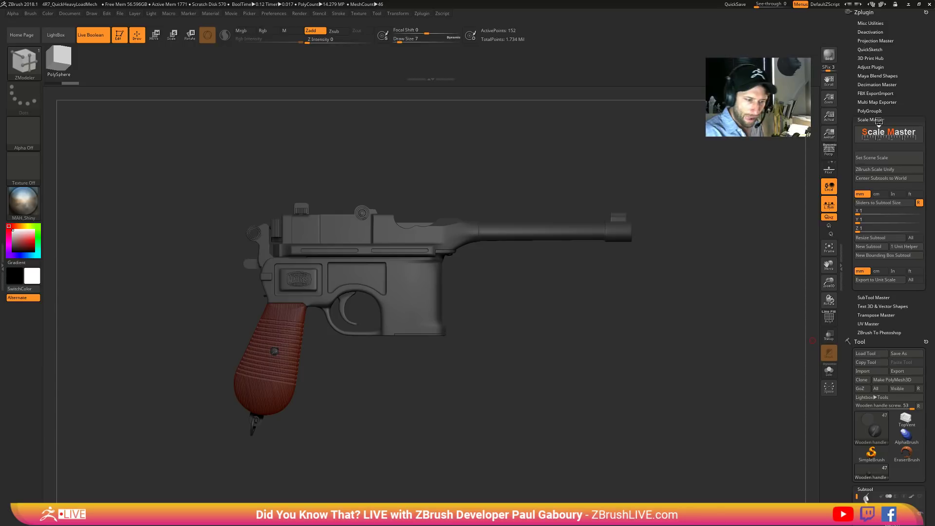
{"action": "scroll", "coordinate": [914, 306], "scroll_direction": "down", "scroll_amount": 1}
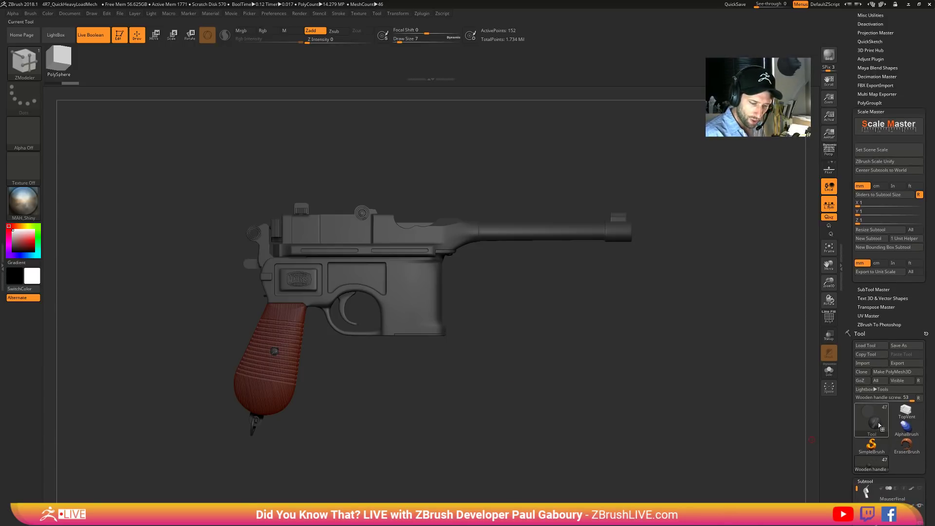
{"action": "mouse_move", "coordinate": [865, 426]}
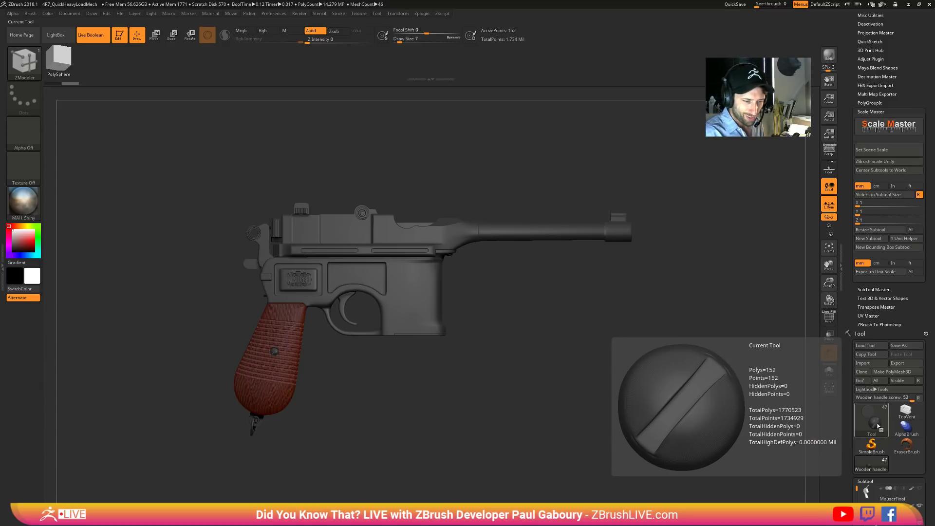
{"action": "left_click", "coordinate": [890, 247]}
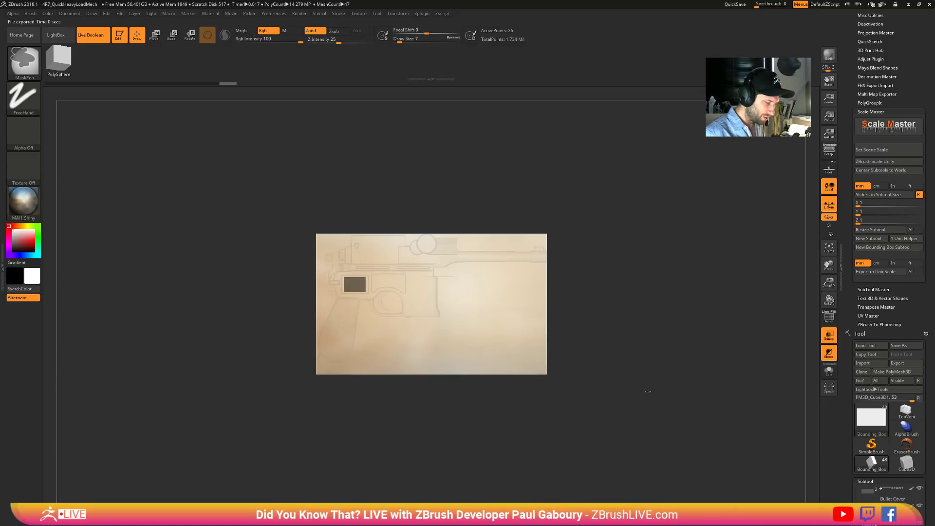
{"action": "right_click_drag", "start_coordinate": [648, 391], "coordinate": [649, 399], "text": "ctrl"}
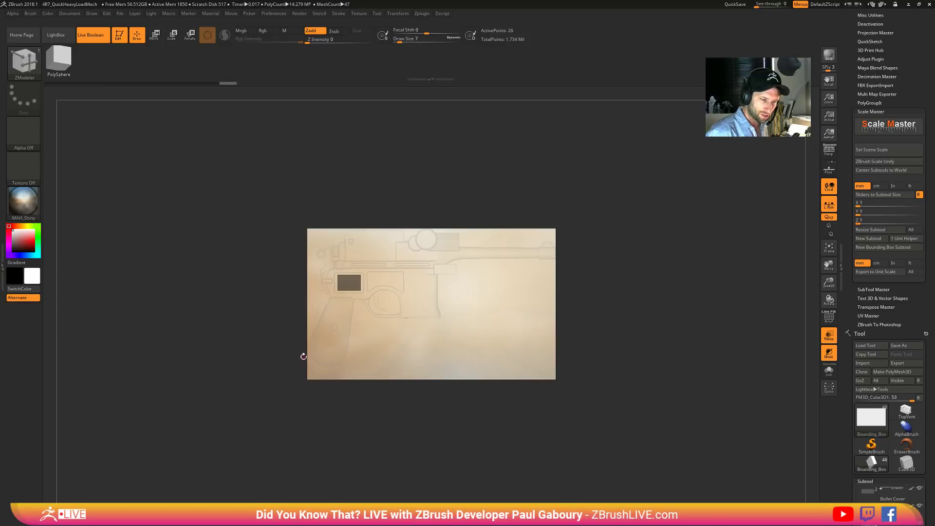
{"action": "left_click", "coordinate": [829, 335]}
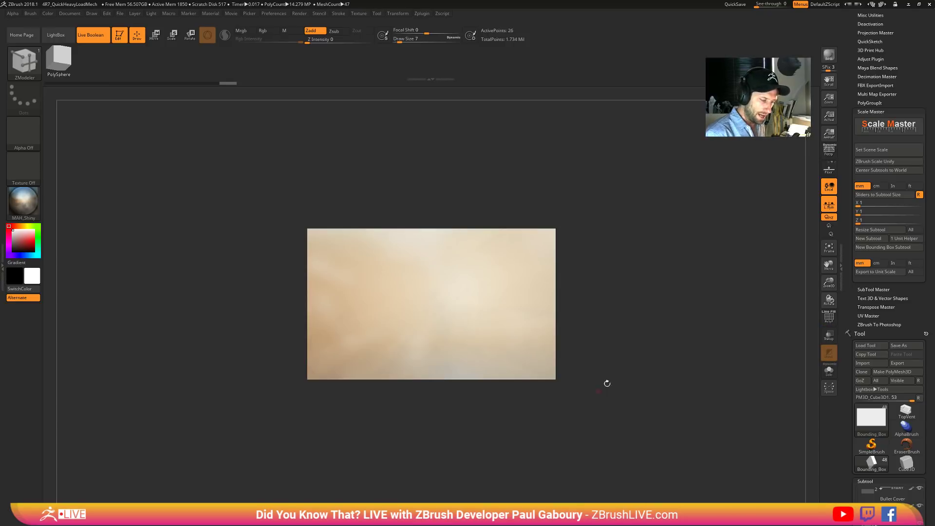
- Update the Scale Master sliders to the Bounding_Box size and set the scene scale to 0.23 x 0.71 x 1.16 in
{"action": "left_click", "coordinate": [888, 195]}
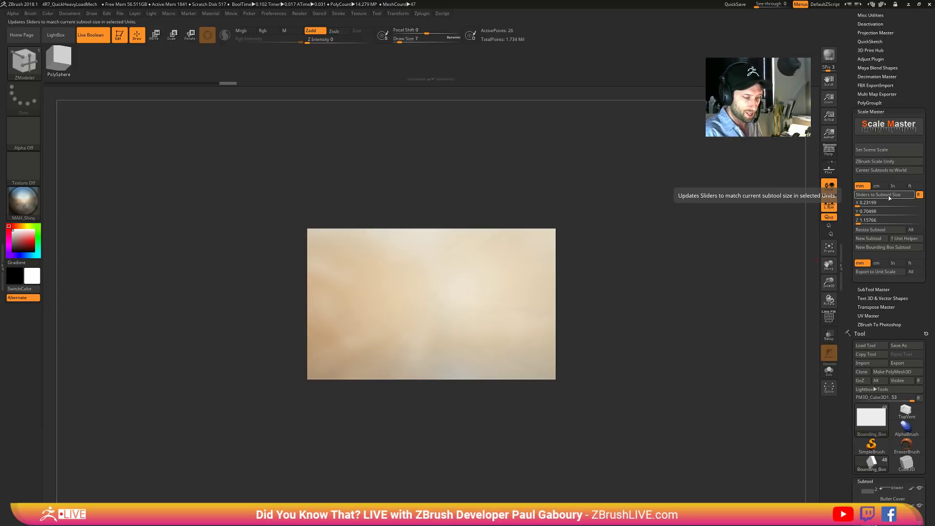
{"action": "left_click", "coordinate": [884, 149]}
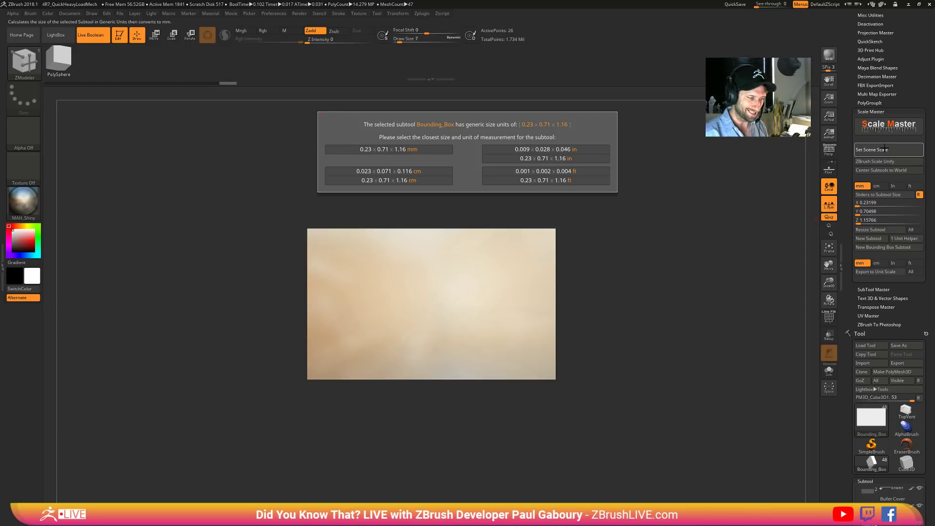
{"action": "left_click", "coordinate": [546, 158]}
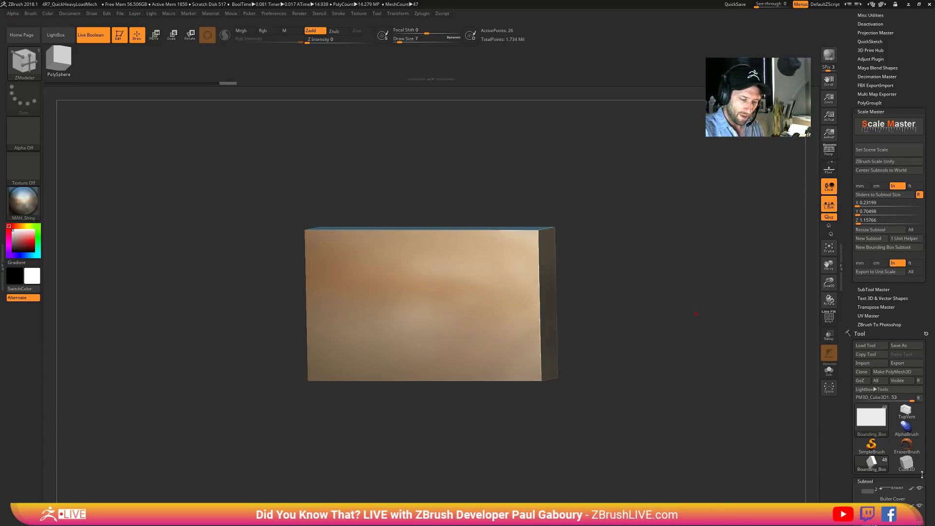
- Select the Body1 subtool, isolate it with Solo and update the Scale Master sliders to its size
{"action": "left_click_drag", "start_coordinate": [922, 475], "coordinate": [922, 370]}
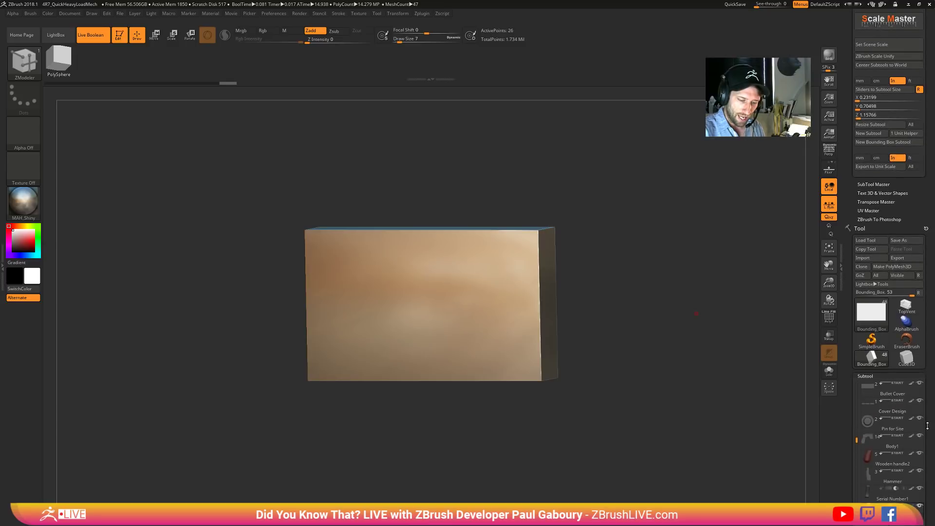
{"action": "left_click", "coordinate": [866, 445]}
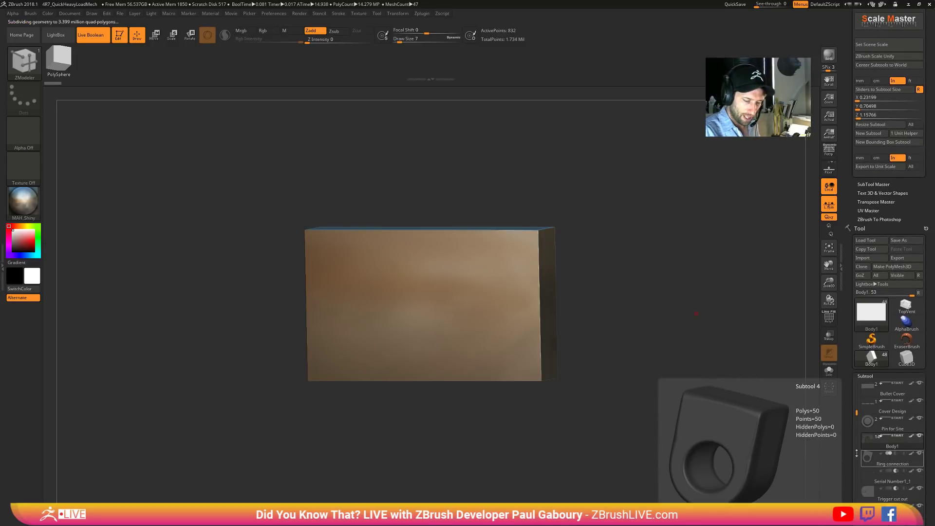
{"action": "left_click", "coordinate": [829, 370]}
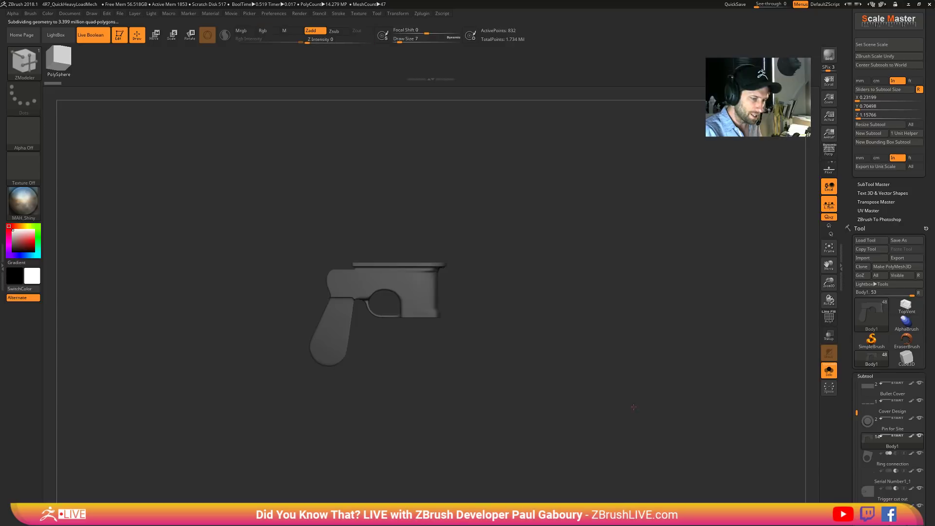
{"action": "left_click", "coordinate": [887, 91]}
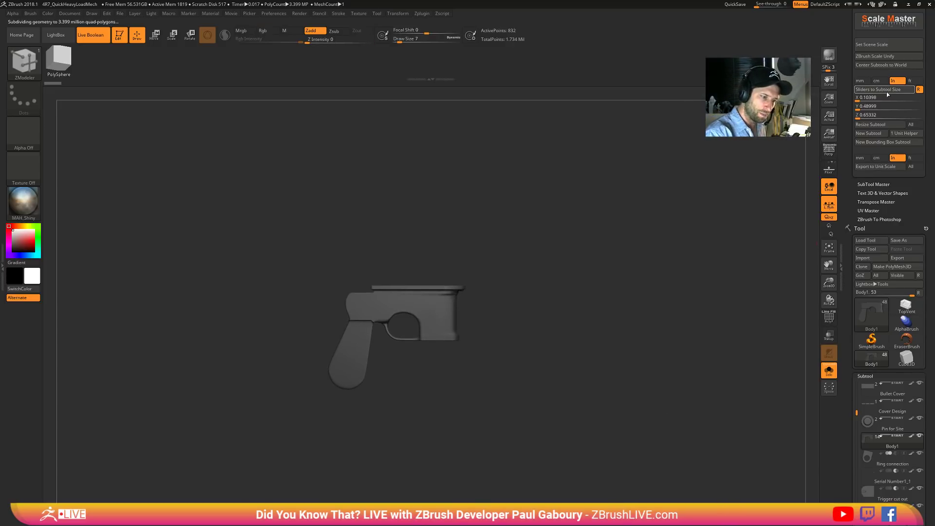
{"action": "left_click", "coordinate": [891, 117]}
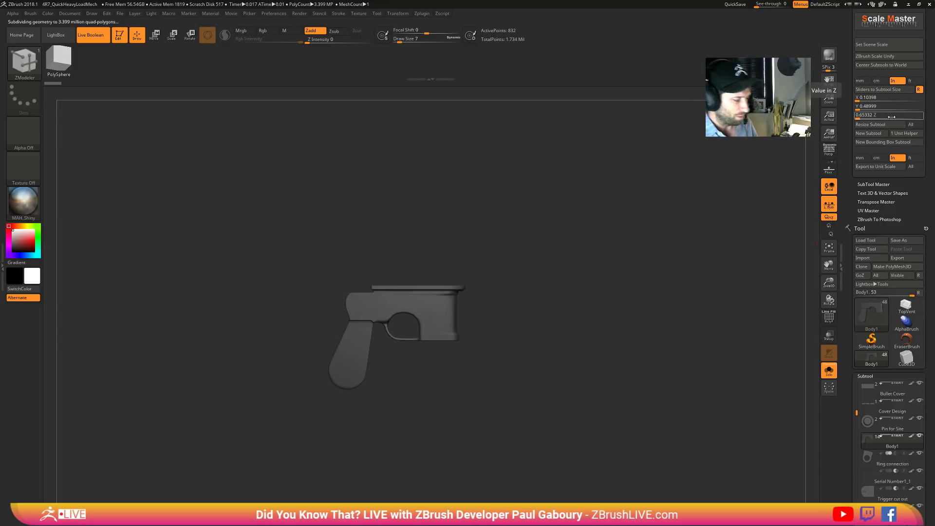
- Switch from the gizmo to the transpose line and draw measuring lines horizontally across Body1 and diagonally beyond it
{"action": "right_click_drag", "start_coordinate": [432, 360], "coordinate": [443, 386], "text": "alt"}
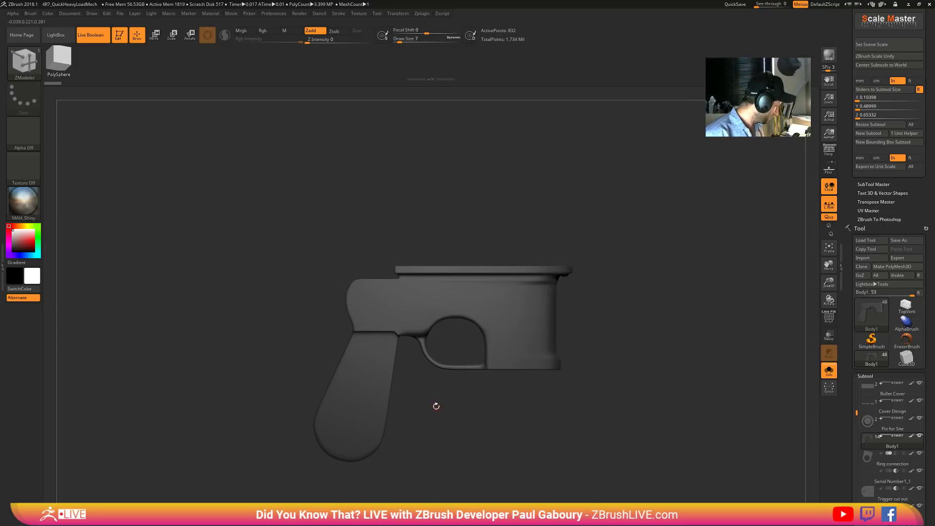
{"action": "key", "text": "w"}
{"action": "key", "text": "y"}
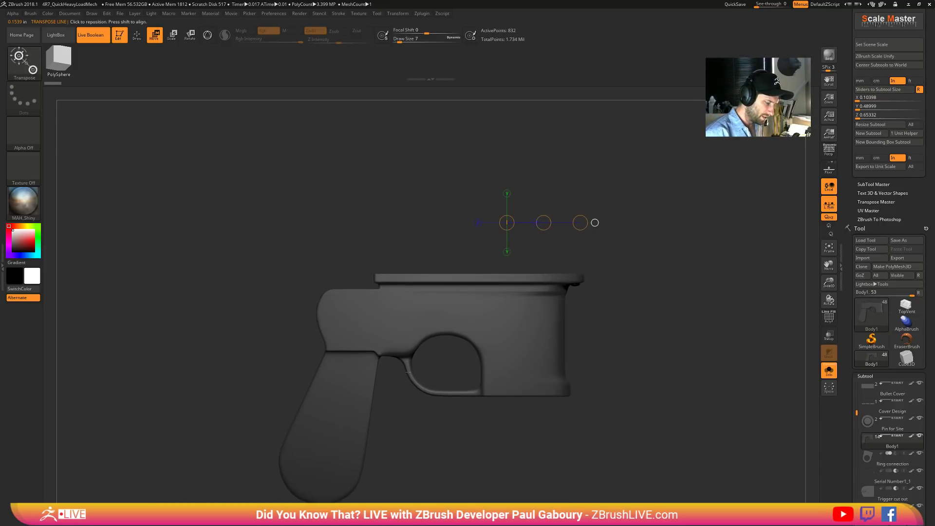
{"action": "left_click_drag", "start_coordinate": [333, 319], "coordinate": [768, 319]}
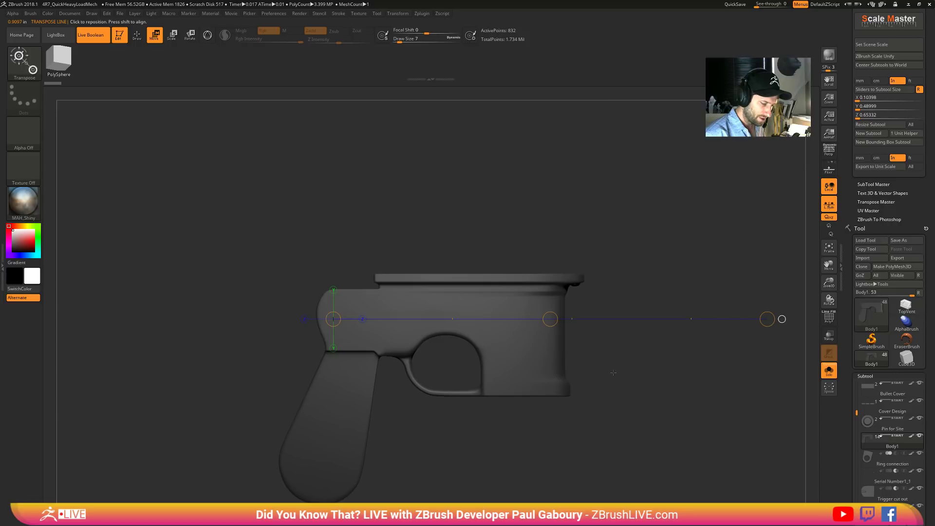
{"action": "left_click_drag", "start_coordinate": [613, 372], "coordinate": [575, 373], "text": "alt"}
{"action": "left_click_drag", "start_coordinate": [410, 302], "coordinate": [777, 143]}
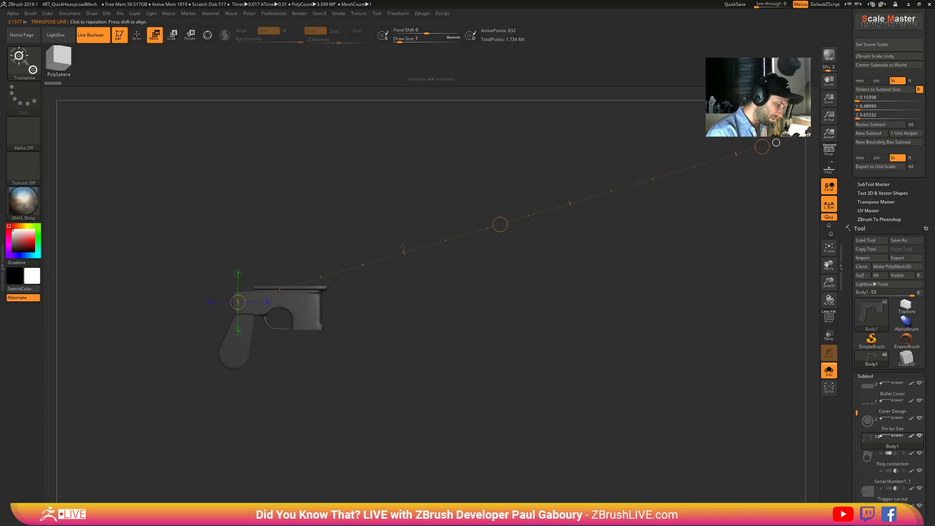
- Increase the minor ticks per unit in the Transpose Units preferences
{"action": "left_click", "coordinate": [274, 13]}
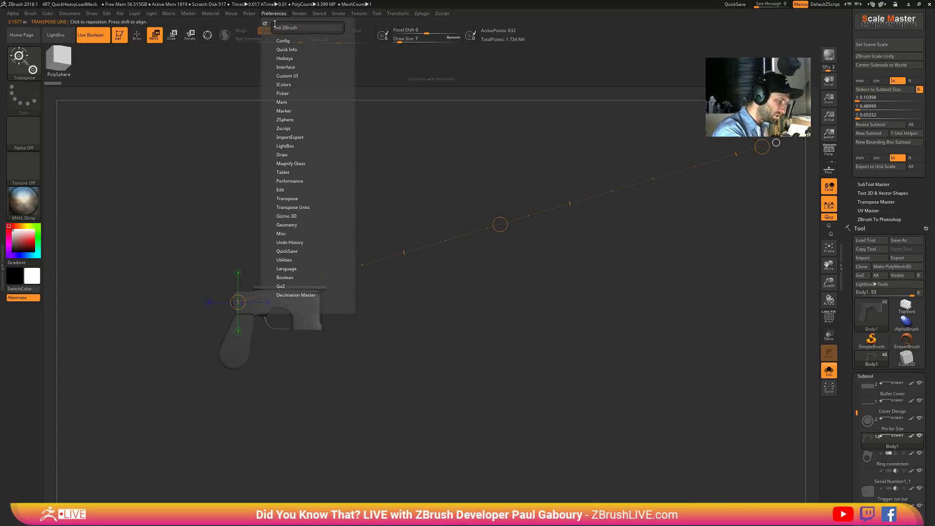
{"action": "left_click", "coordinate": [302, 207]}
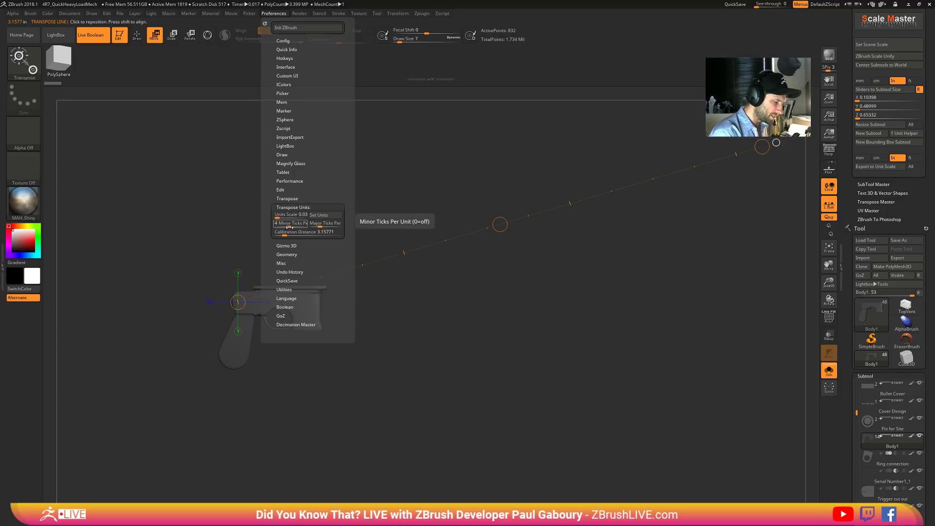
{"action": "left_click_drag", "start_coordinate": [293, 225], "coordinate": [290, 226]}
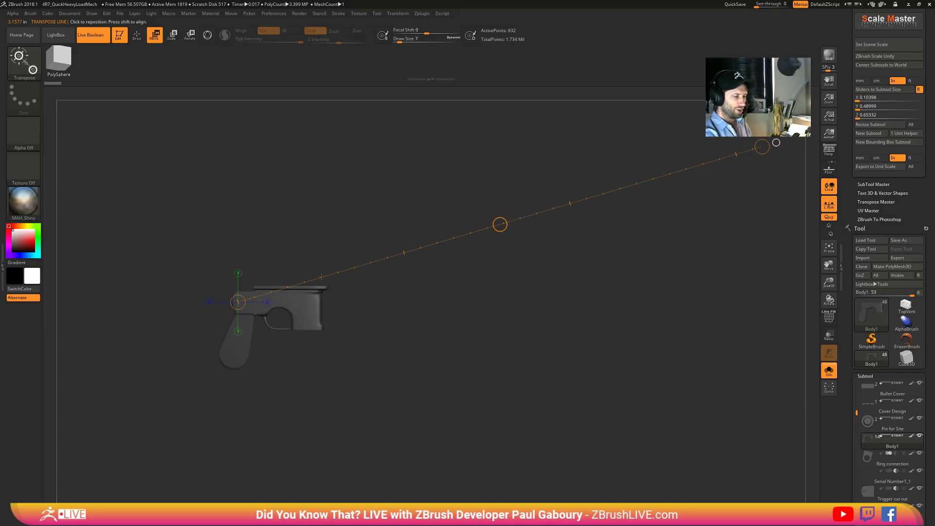
- Turn on Body1's polyframe and measure diagonally across the magazine housing with the transpose line
{"action": "right_click_drag", "start_coordinate": [388, 378], "coordinate": [430, 441], "text": "alt"}
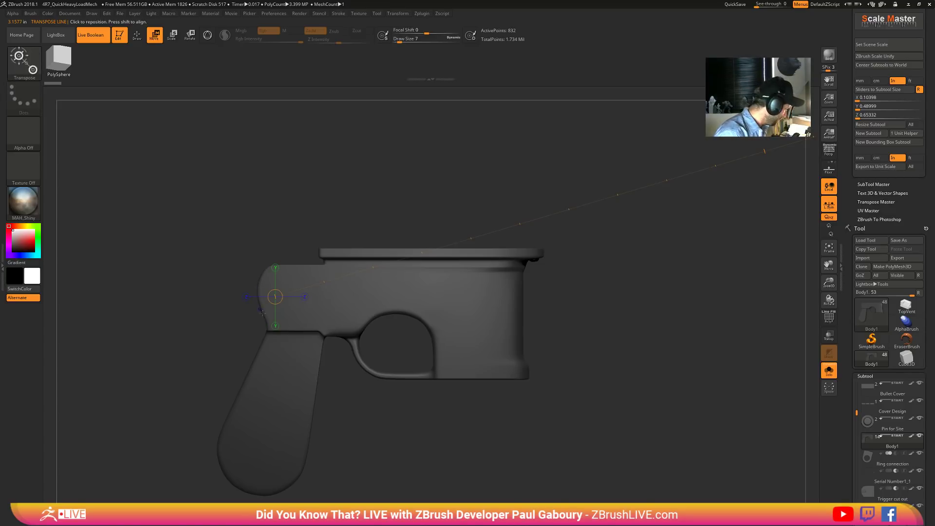
{"action": "key", "text": "shift+f"}
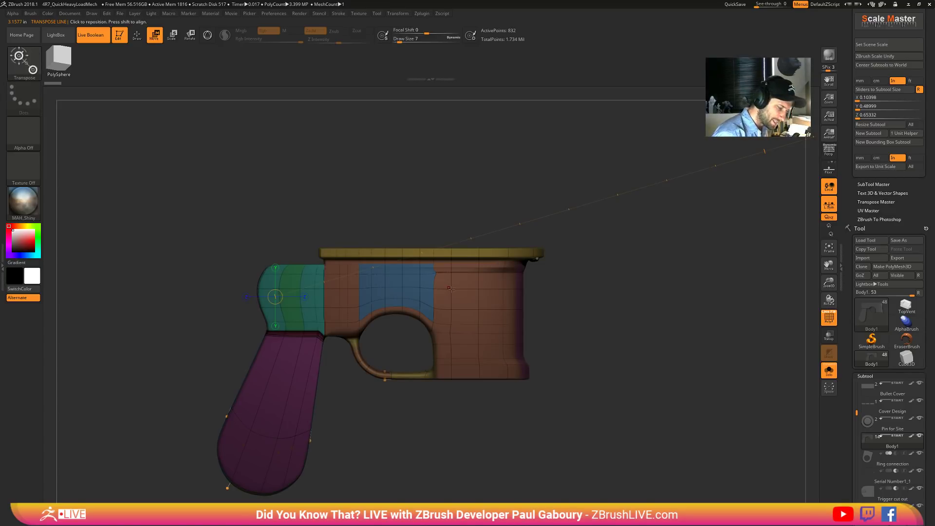
{"action": "mouse_move", "coordinate": [449, 288]}
{"action": "left_mouse_down"}
{"action": "mouse_move", "coordinate": [506, 327]}
{"action": "mouse_move", "coordinate": [511, 378]}
{"action": "left_mouse_up"}
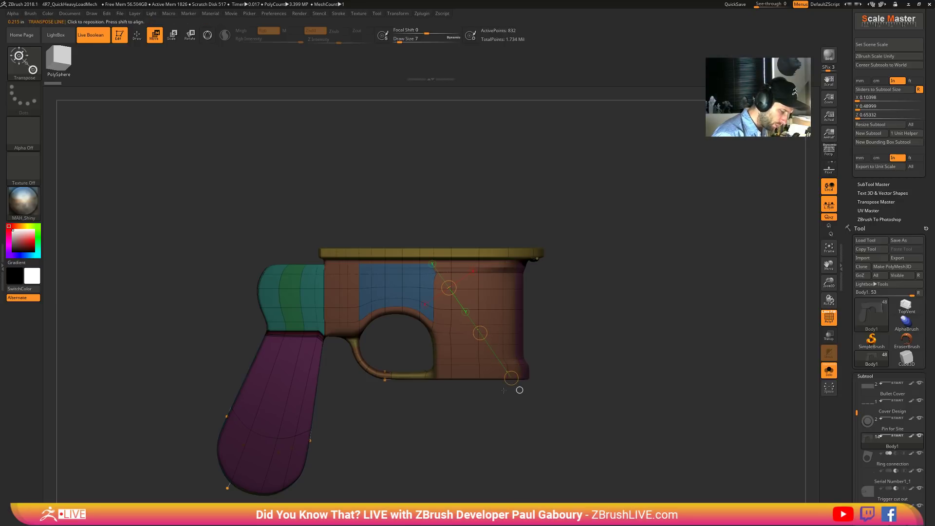
- Turn off Body1's dynamic subdivision and measure the magazine housing's height near its front edge with a vertical transpose line
{"action": "key", "text": "shift+d"}
{"action": "right_click_drag", "start_coordinate": [499, 409], "coordinate": [597, 372], "text": "ctrl"}
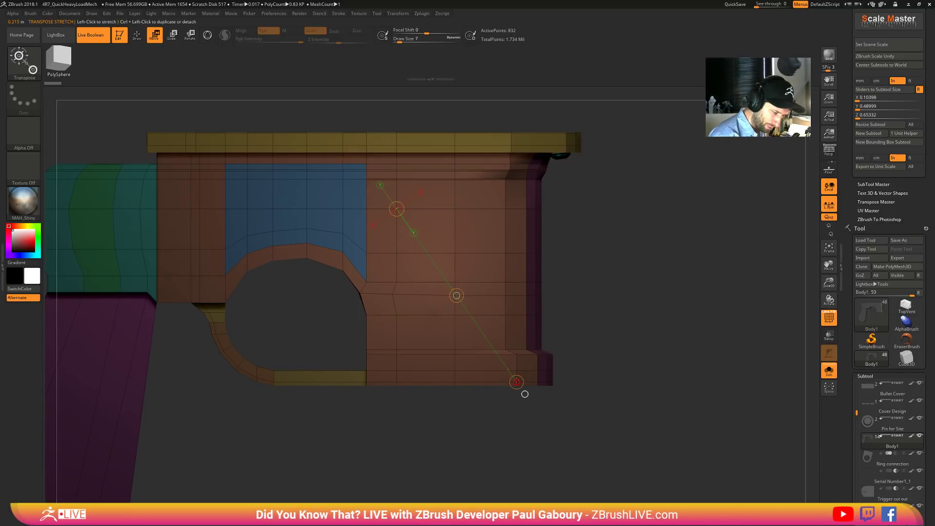
{"action": "left_click_drag", "start_coordinate": [505, 179], "coordinate": [505, 364], "text": "shift"}
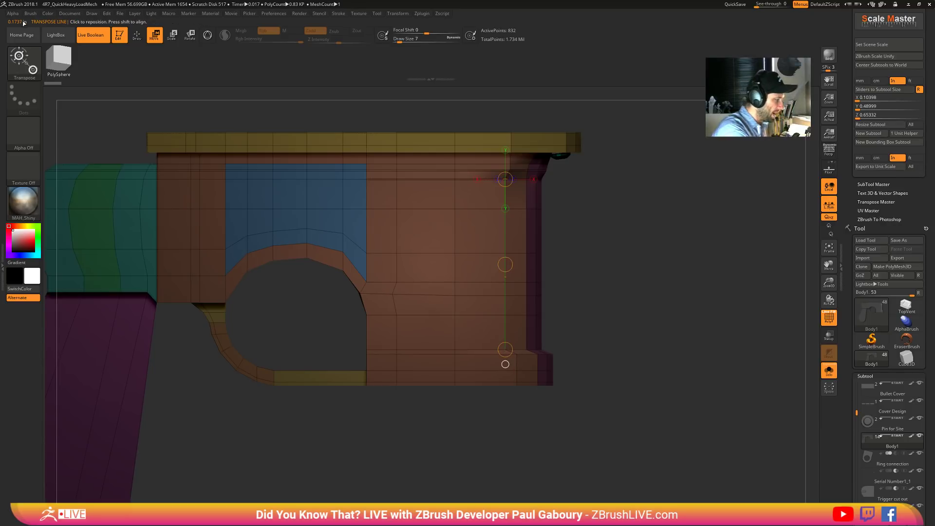
- Return to Draw mode, turn off Solo to show all subtools, and select the Bounding_Box subtool
{"action": "key", "text": "z"}
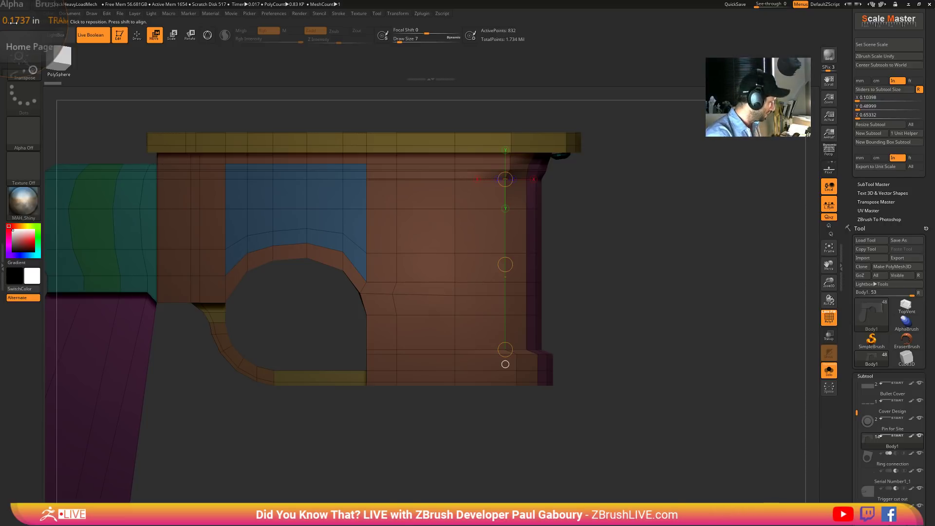
{"action": "key", "text": "z"}
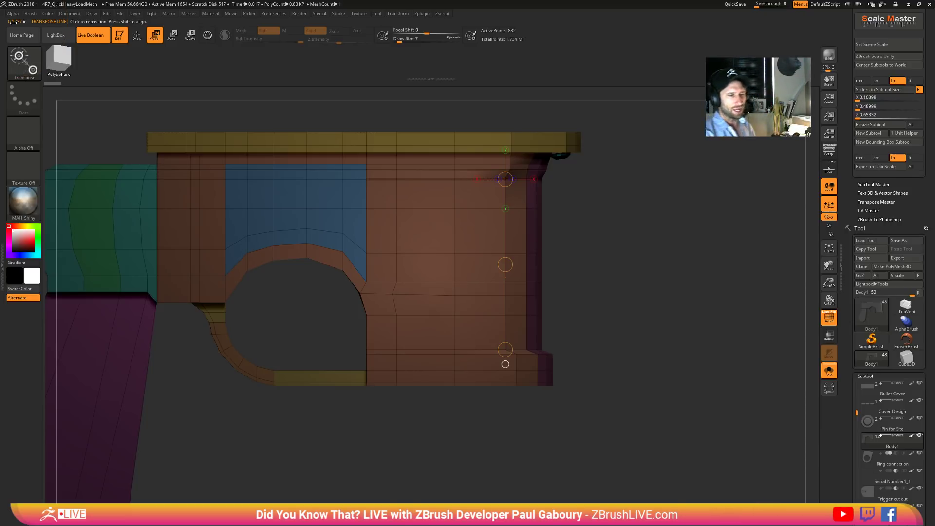
{"action": "left_click_drag", "start_coordinate": [927, 177], "coordinate": [932, 218]}
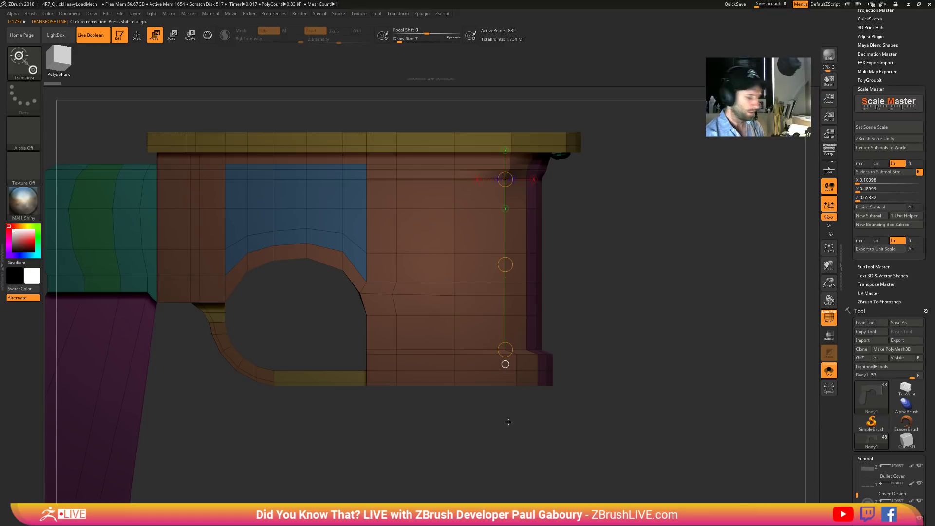
{"action": "key", "text": "q"}
{"action": "mouse_move", "coordinate": [647, 400]}
{"action": "right_mouse_down", "text": "ctrl"}
{"action": "mouse_move", "coordinate": [591, 359]}
{"action": "mouse_move", "coordinate": [587, 341]}
{"action": "right_mouse_up", "text": "ctrl"}
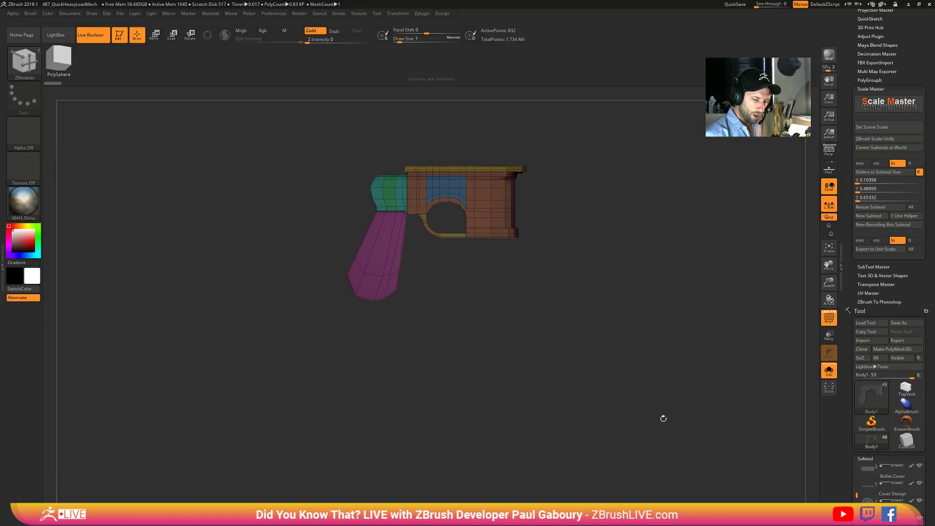
{"action": "left_click_drag", "start_coordinate": [929, 467], "coordinate": [928, 260]}
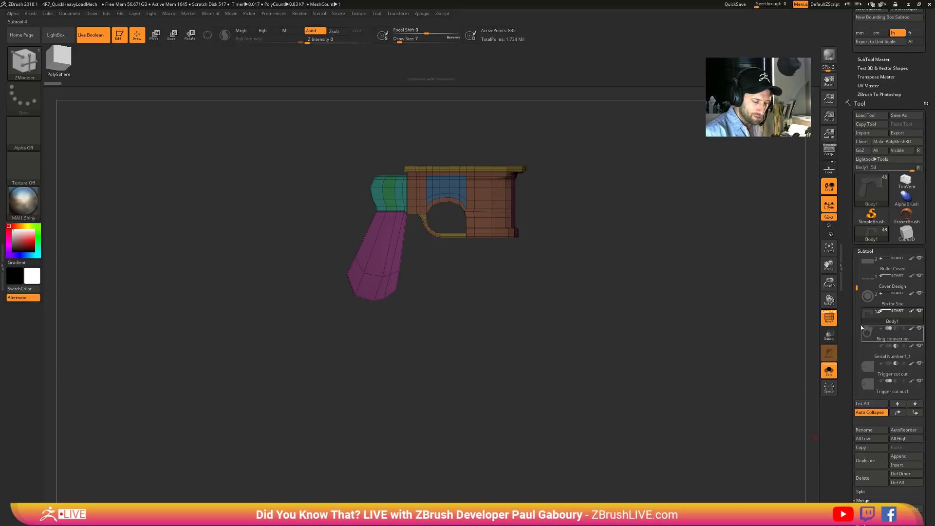
{"action": "mouse_move", "coordinate": [769, 303]}
{"action": "right_mouse_down", "text": "ctrl"}
{"action": "mouse_move", "coordinate": [647, 382]}
{"action": "mouse_move", "coordinate": [641, 356]}
{"action": "right_mouse_up", "text": "ctrl"}
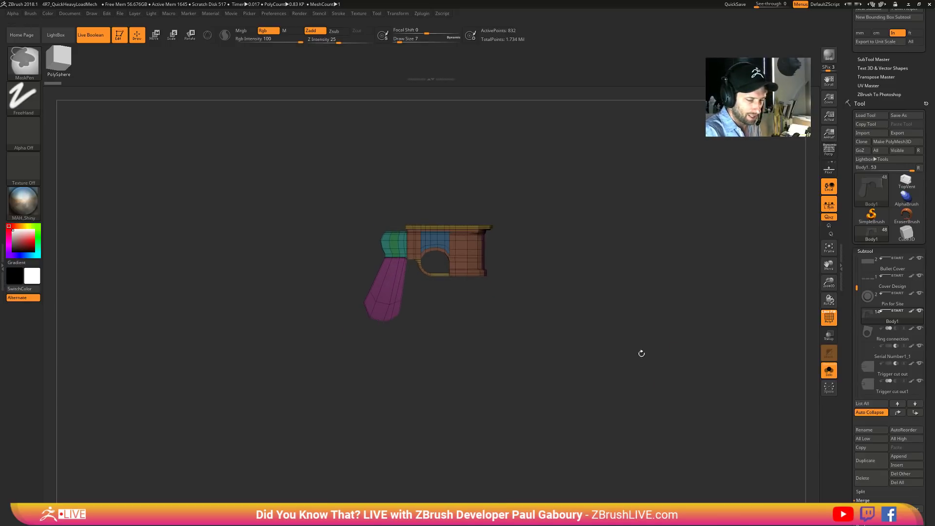
{"action": "left_click", "coordinate": [828, 370]}
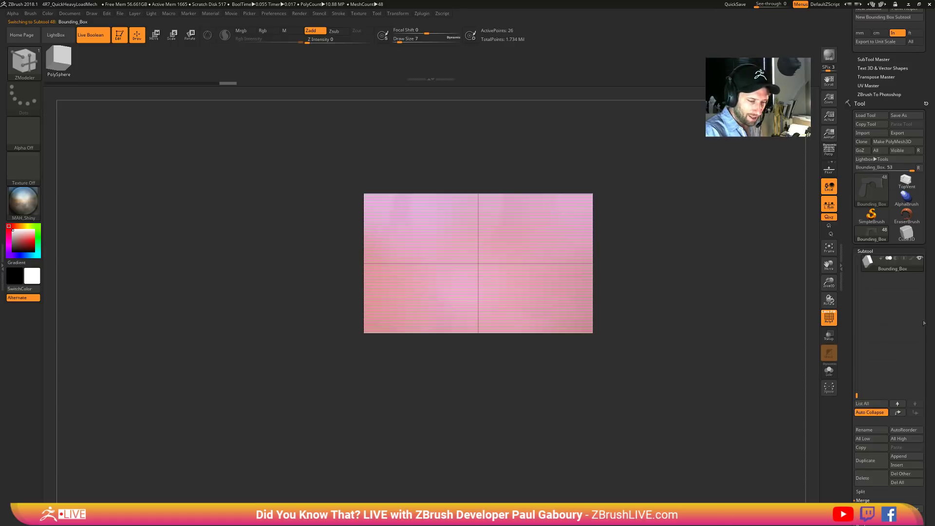
- Load the Bounding_Box dimensions into Scale Master's size sliders and set resizing to apply to all subtools
{"action": "scroll", "coordinate": [901, 292], "scroll_direction": "up", "scroll_amount": 10}
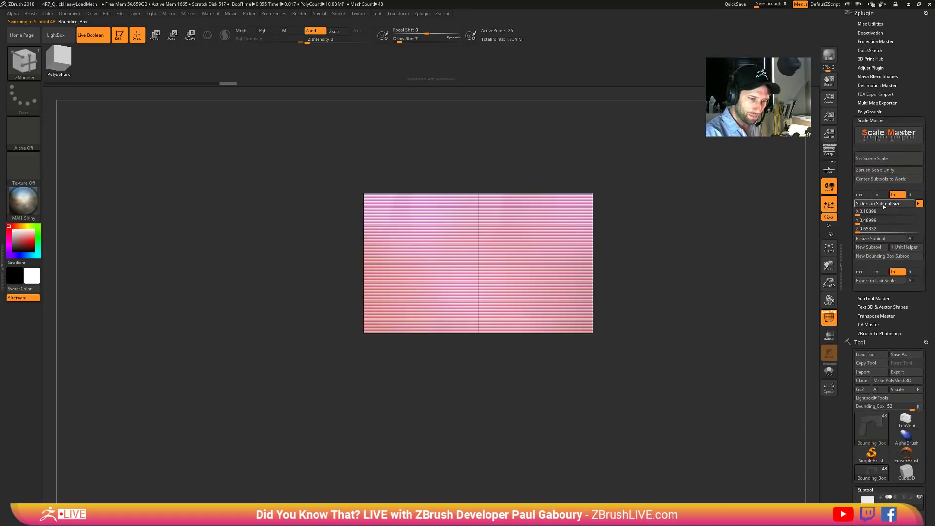
{"action": "left_click", "coordinate": [884, 204]}
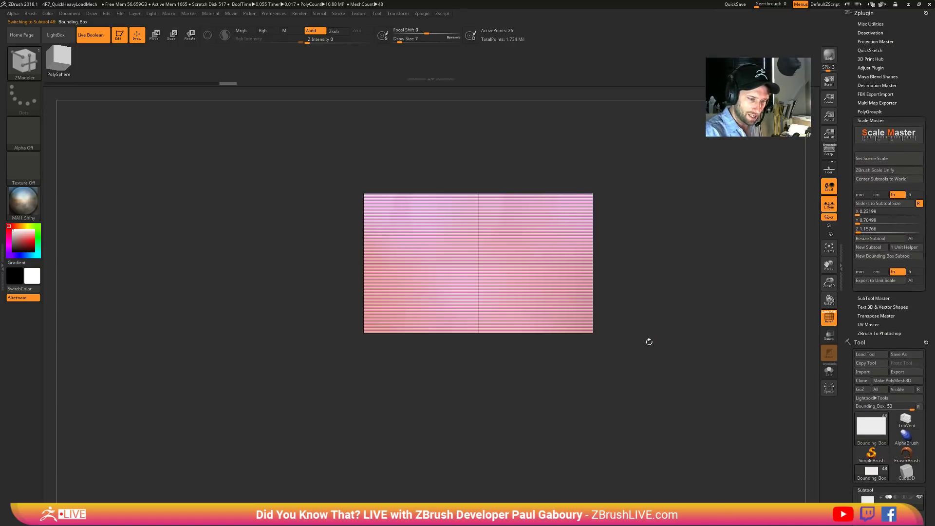
{"action": "left_click", "coordinate": [914, 238]}
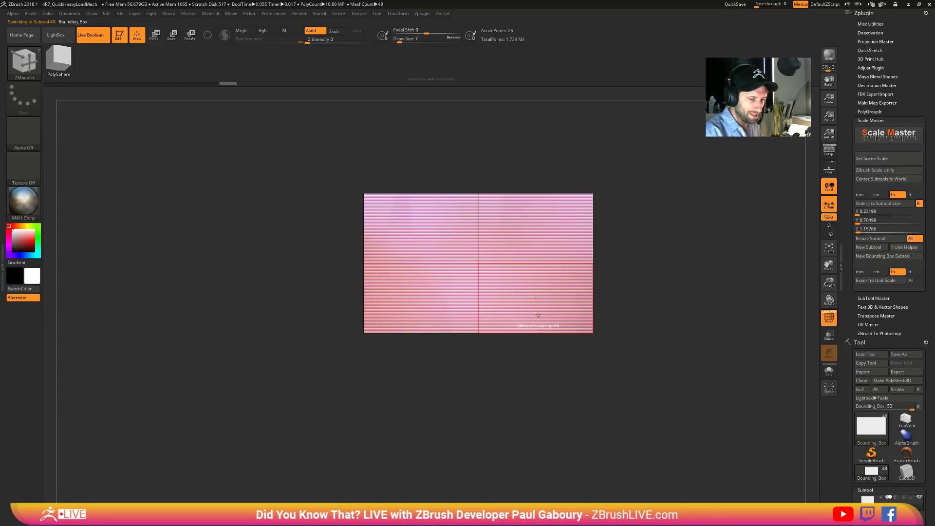
- Set the Z size to 8 inches with the slider ratio locked and resize all subtools
{"action": "left_click", "coordinate": [857, 229]}
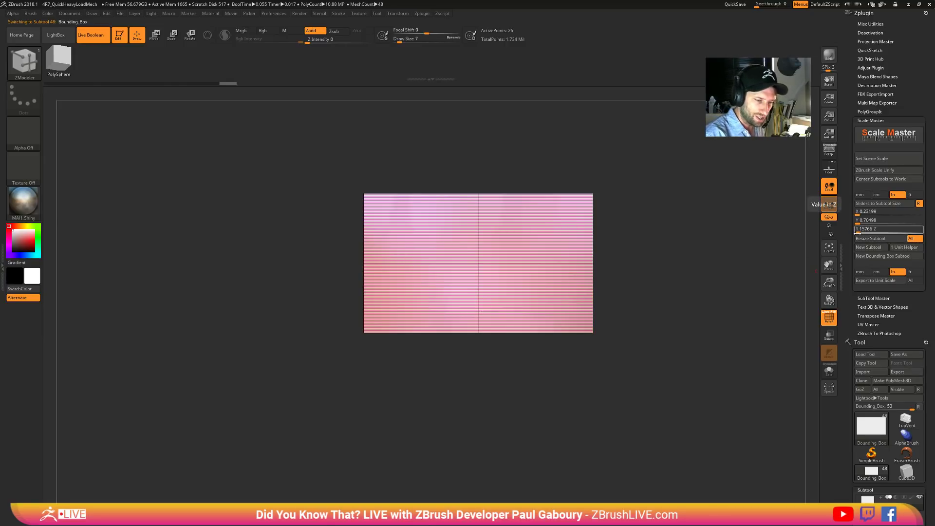
{"action": "left_click", "coordinate": [858, 233]}
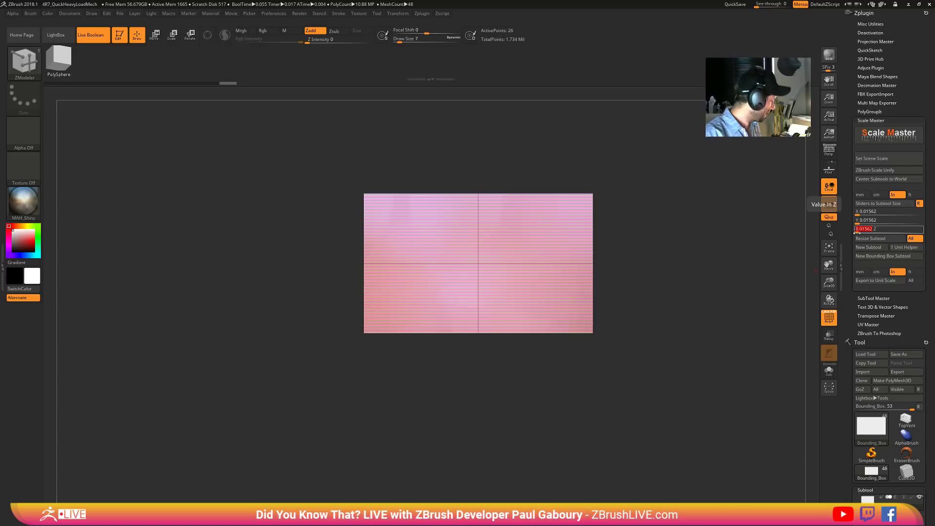
{"action": "type", "text": "8"}
{"action": "key", "text": "Return"}
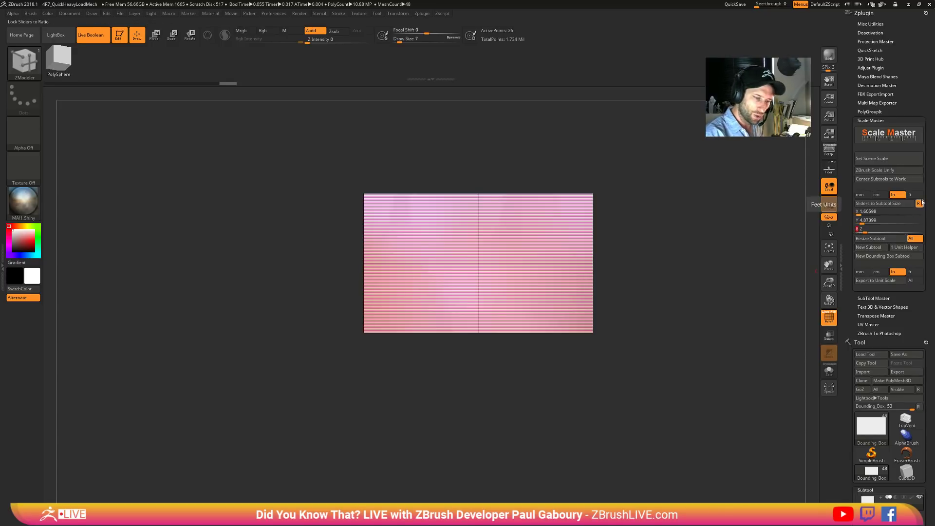
{"action": "left_click", "coordinate": [902, 211]}
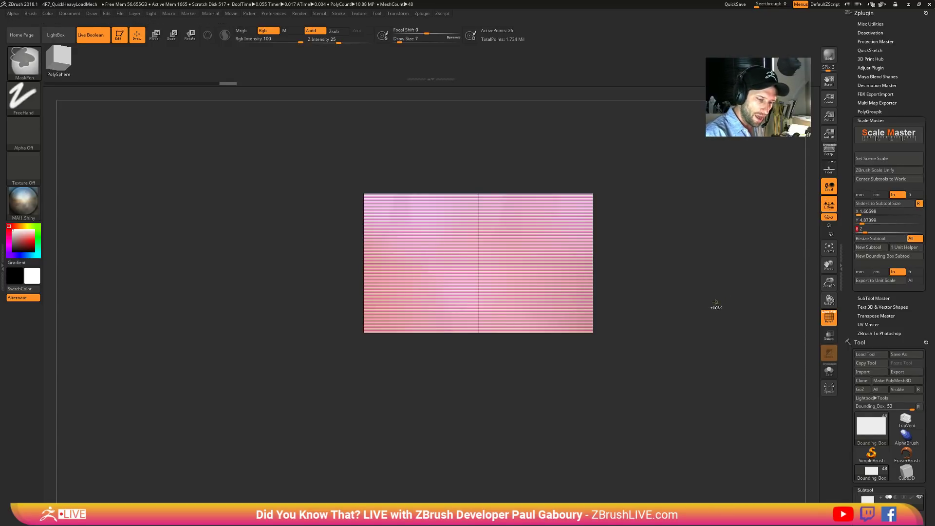
{"action": "left_click", "coordinate": [870, 238]}
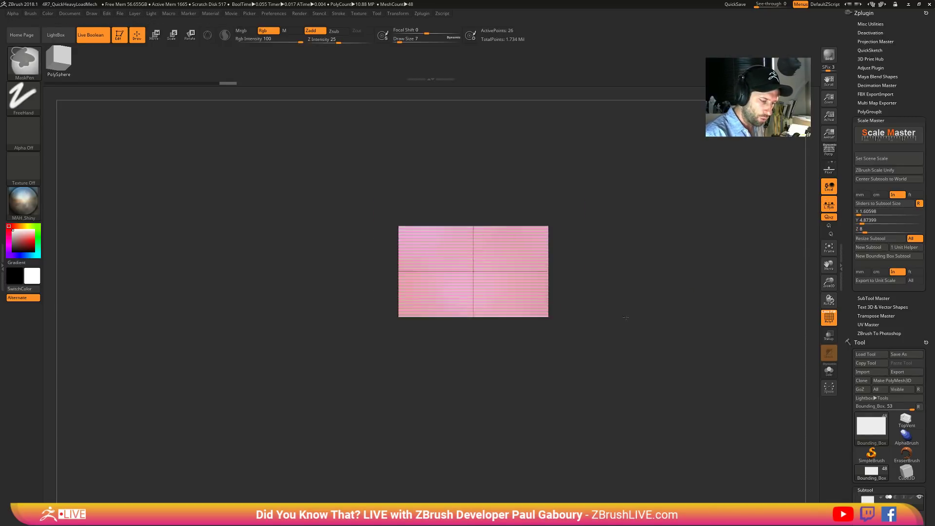
{"action": "left_click", "coordinate": [870, 238]}
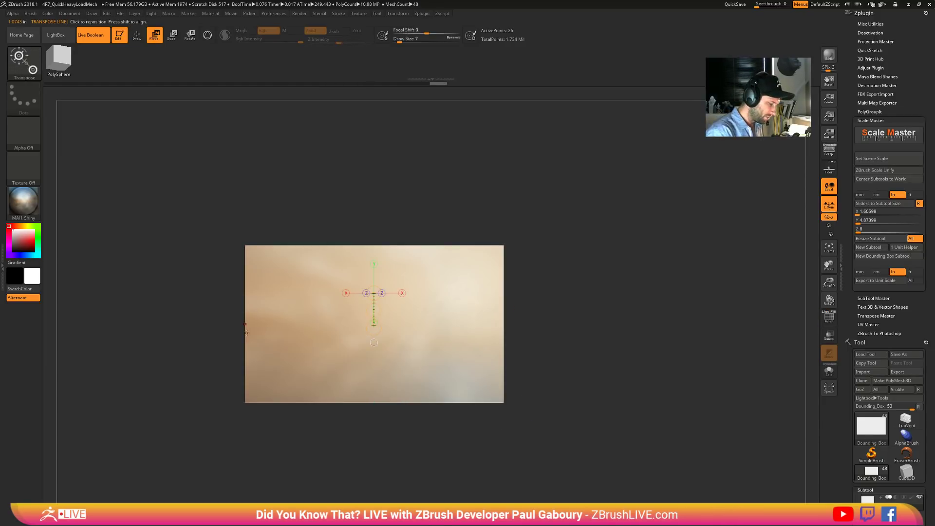
- Measure the bounding box's full length with a horizontal transpose line and return to Draw mode
{"action": "mouse_move", "coordinate": [244, 324]}
{"action": "left_mouse_down"}
{"action": "mouse_move", "coordinate": [412, 333]}
{"action": "mouse_move", "coordinate": [503, 323]}
{"action": "left_mouse_up"}
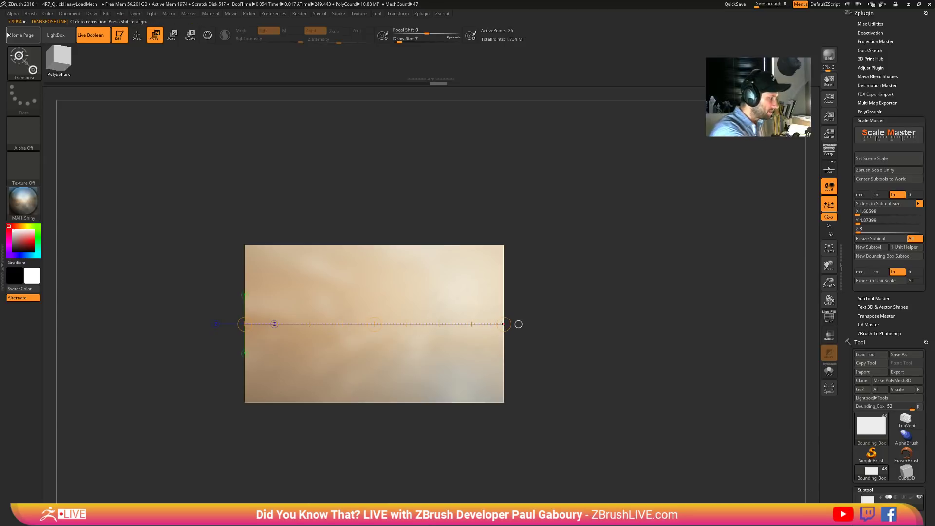
{"action": "mouse_move", "coordinate": [580, 316]}
{"action": "right_mouse_down", "text": "ctrl"}
{"action": "mouse_move", "coordinate": [597, 375]}
{"action": "mouse_move", "coordinate": [353, 327]}
{"action": "right_mouse_up", "text": "ctrl"}
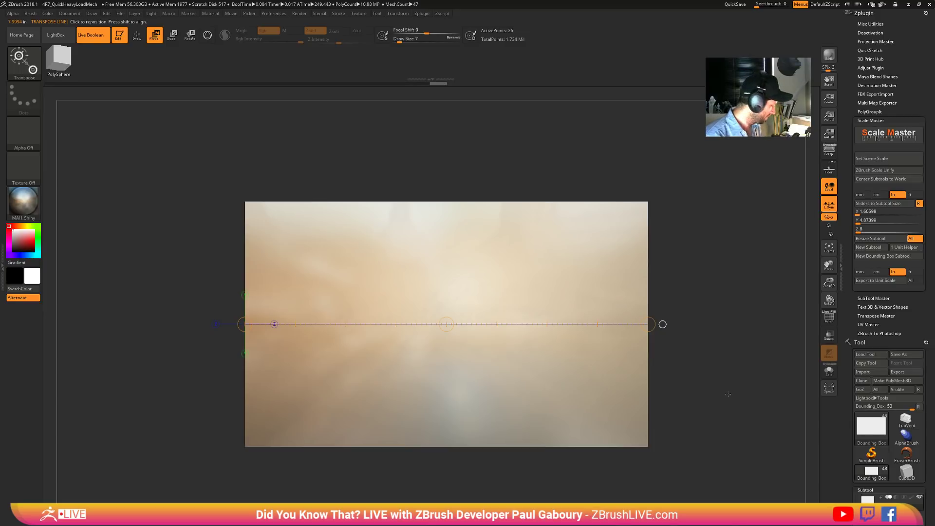
{"action": "mouse_move", "coordinate": [677, 374]}
{"action": "right_mouse_down", "text": "ctrl"}
{"action": "mouse_move", "coordinate": [651, 390]}
{"action": "mouse_move", "coordinate": [709, 375]}
{"action": "right_mouse_up", "text": "ctrl"}
{"action": "key", "text": "q"}
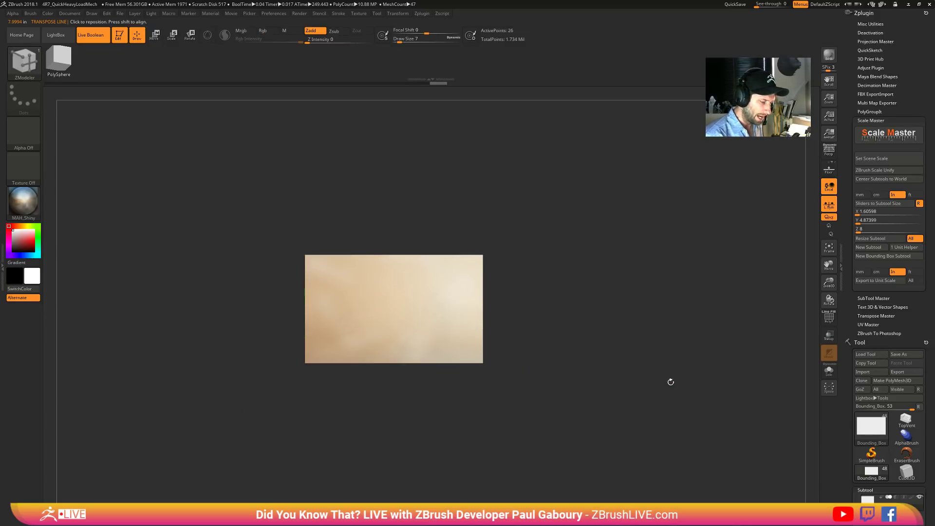
- Compare the subtool list with Auto Collapse turned off and back on
{"action": "mouse_move", "coordinate": [671, 382]}
{"action": "left_mouse_down"}
{"action": "mouse_move", "coordinate": [666, 392]}
{"action": "mouse_move", "coordinate": [826, 434]}
{"action": "mouse_move", "coordinate": [857, 388]}
{"action": "mouse_move", "coordinate": [857, 276]}
{"action": "left_mouse_up"}
{"action": "scroll", "coordinate": [901, 418], "scroll_direction": "down", "scroll_amount": 6}
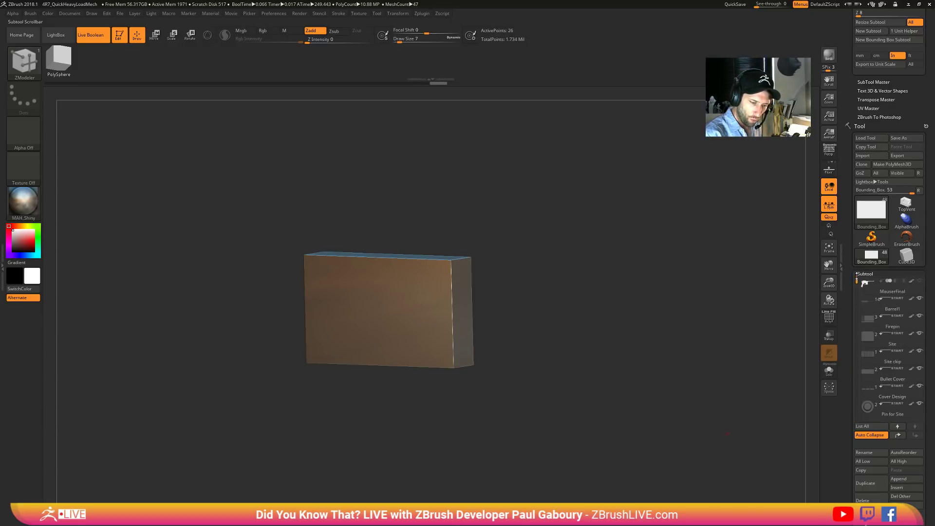
{"action": "left_click", "coordinate": [870, 435]}
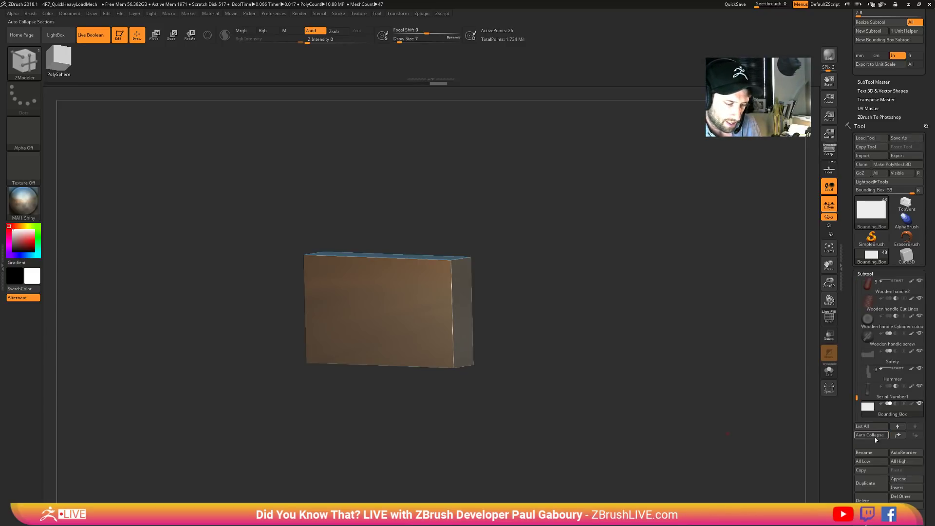
{"action": "left_click_drag", "start_coordinate": [856, 397], "coordinate": [858, 269]}
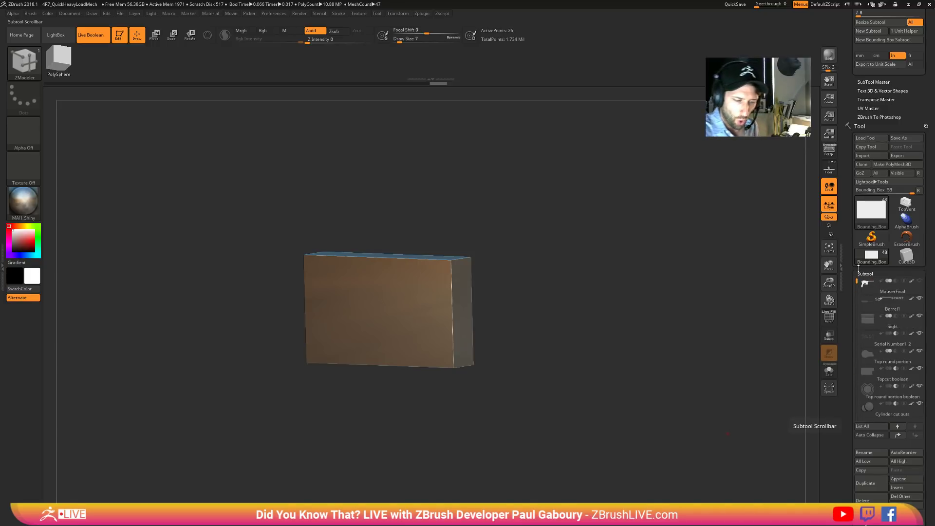
{"action": "left_click", "coordinate": [875, 435]}
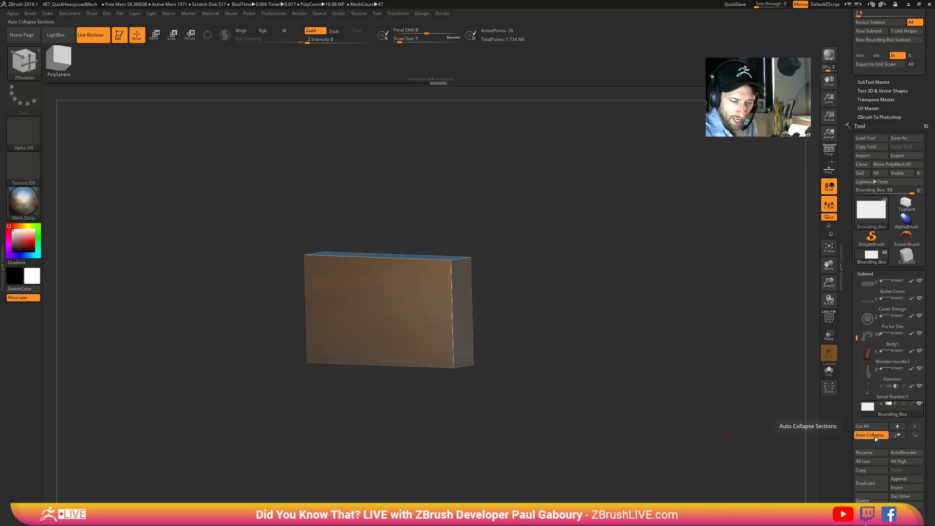
- Select Firepin and Body1 in turn to expand their collapsed boolean groups, and finish with Cover Design selected
{"action": "mouse_move", "coordinate": [880, 359]}
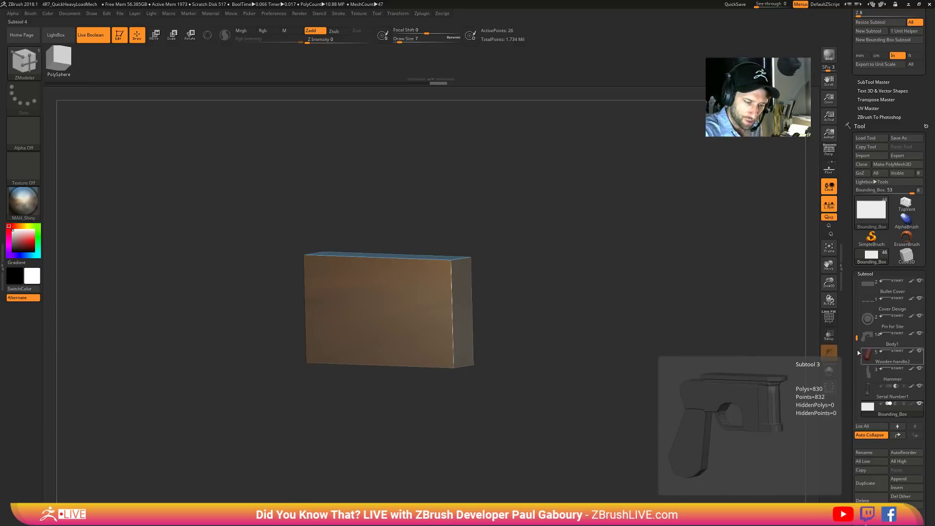
{"action": "left_click_drag", "start_coordinate": [858, 337], "coordinate": [860, 278]}
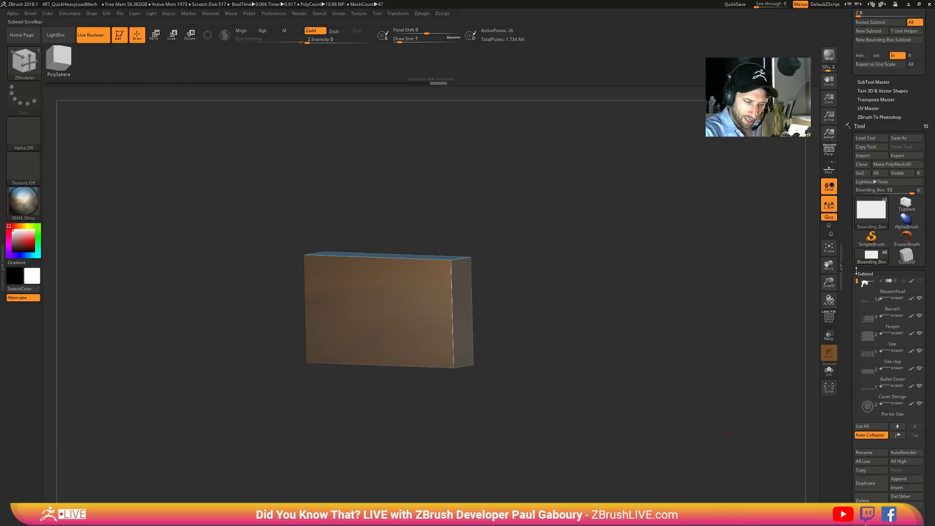
{"action": "left_click", "coordinate": [898, 316]}
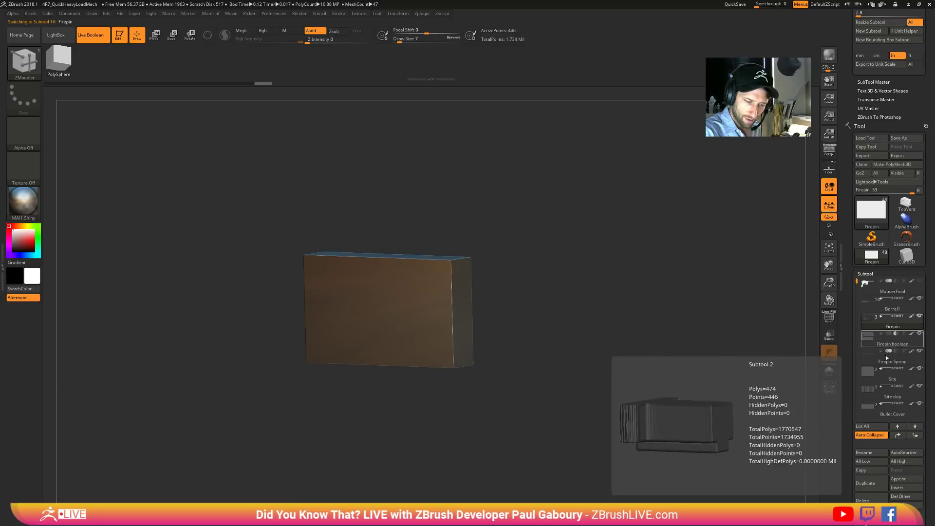
{"action": "left_click_drag", "start_coordinate": [857, 283], "coordinate": [855, 361]}
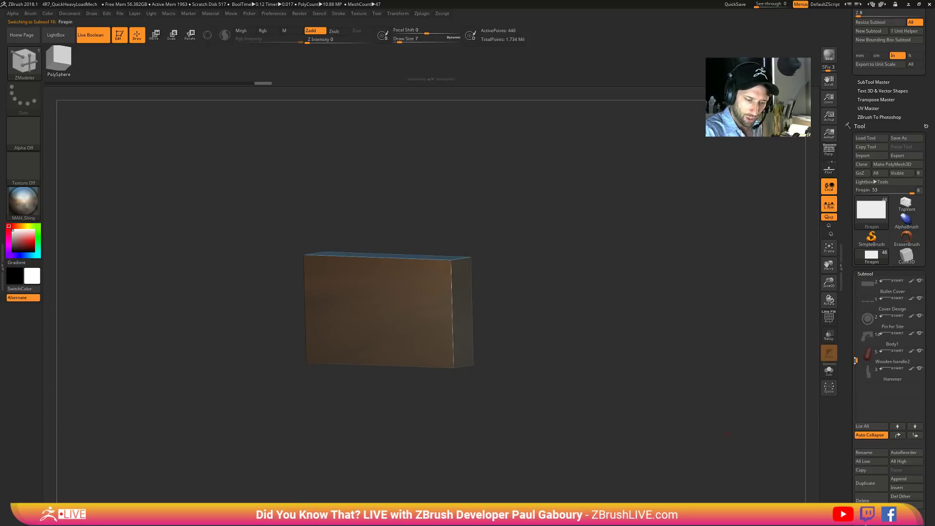
{"action": "left_click", "coordinate": [898, 336]}
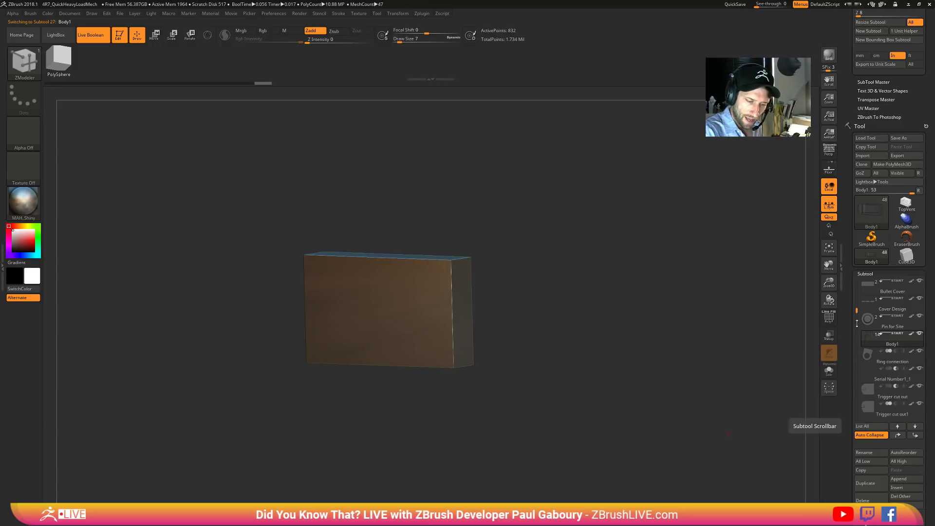
{"action": "left_click_drag", "start_coordinate": [856, 330], "coordinate": [857, 274]}
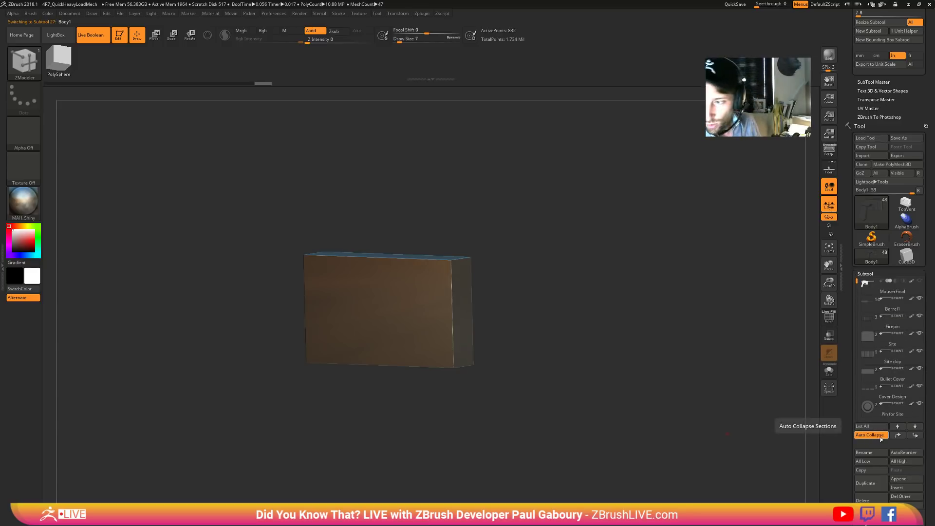
{"action": "mouse_move", "coordinate": [869, 396]}
{"action": "left_click", "coordinate": [903, 395]}
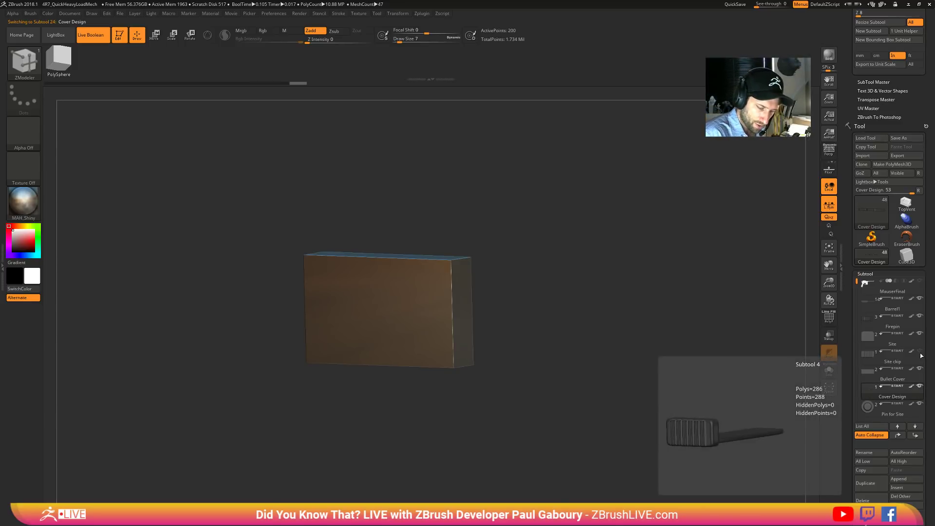
- Hide all other subtools and frame the Cover Design piece in the view
{"action": "mouse_move", "coordinate": [921, 352]}
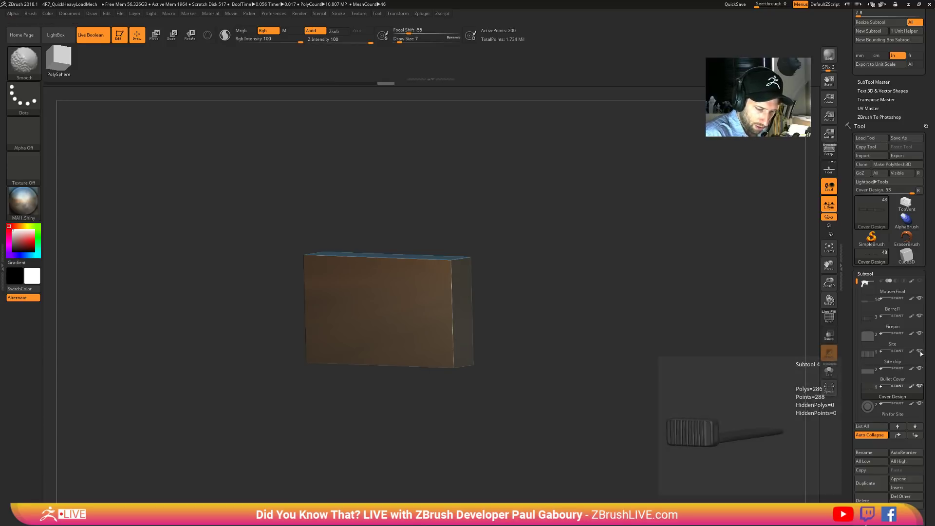
{"action": "left_click", "coordinate": [921, 386]}
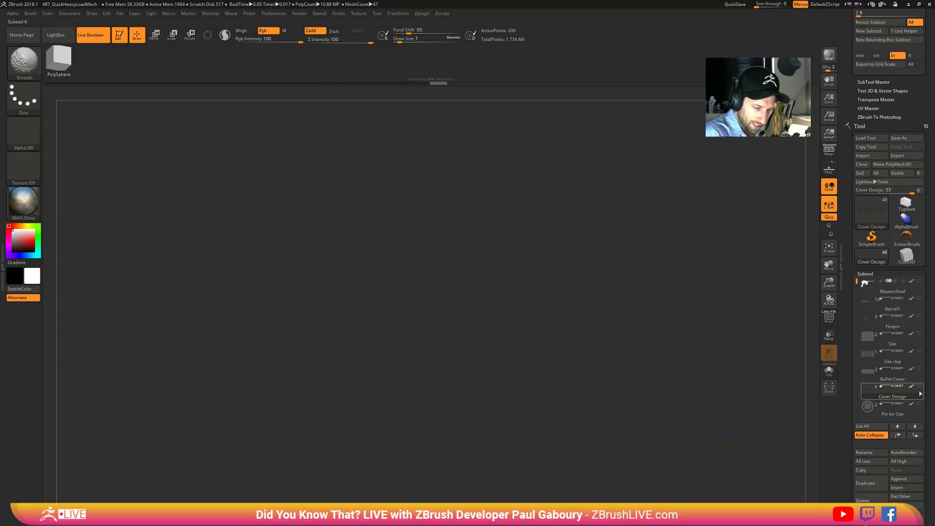
{"action": "left_click", "coordinate": [919, 413]}
{"action": "mouse_move", "coordinate": [919, 414]}
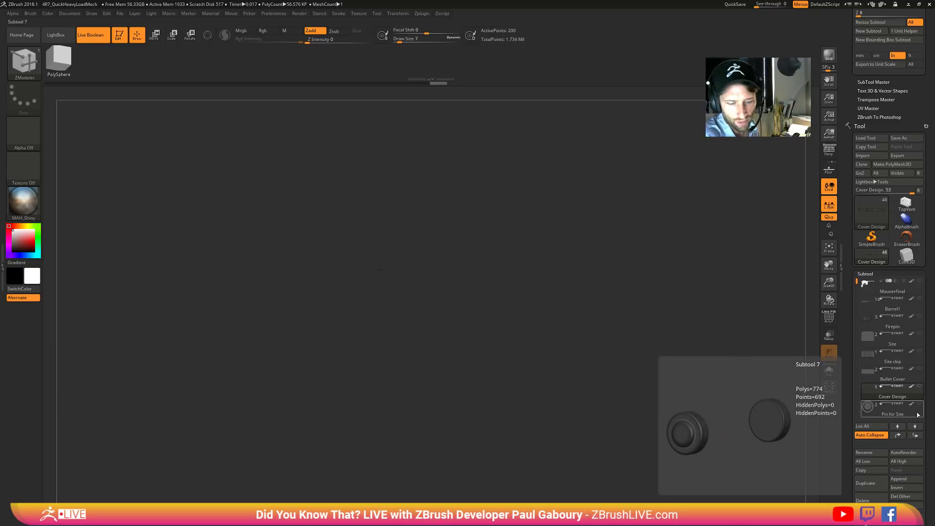
{"action": "key", "text": "f"}
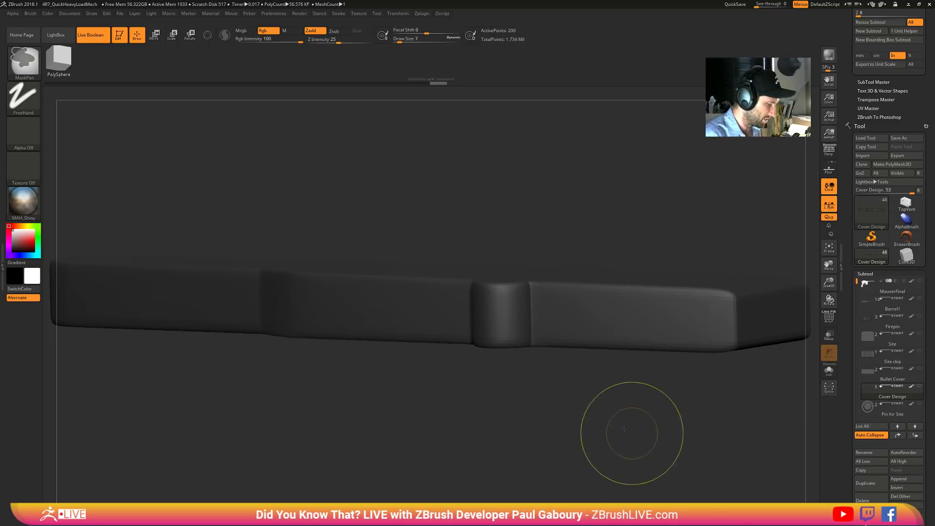
{"action": "mouse_move", "coordinate": [632, 434]}
{"action": "right_mouse_down", "text": "ctrl"}
{"action": "mouse_move", "coordinate": [557, 362]}
{"action": "mouse_move", "coordinate": [548, 331]}
{"action": "mouse_move", "coordinate": [539, 386]}
{"action": "mouse_move", "coordinate": [552, 403]}
{"action": "mouse_move", "coordinate": [542, 370]}
{"action": "right_mouse_up", "text": "ctrl"}
{"action": "key", "text": "f"}
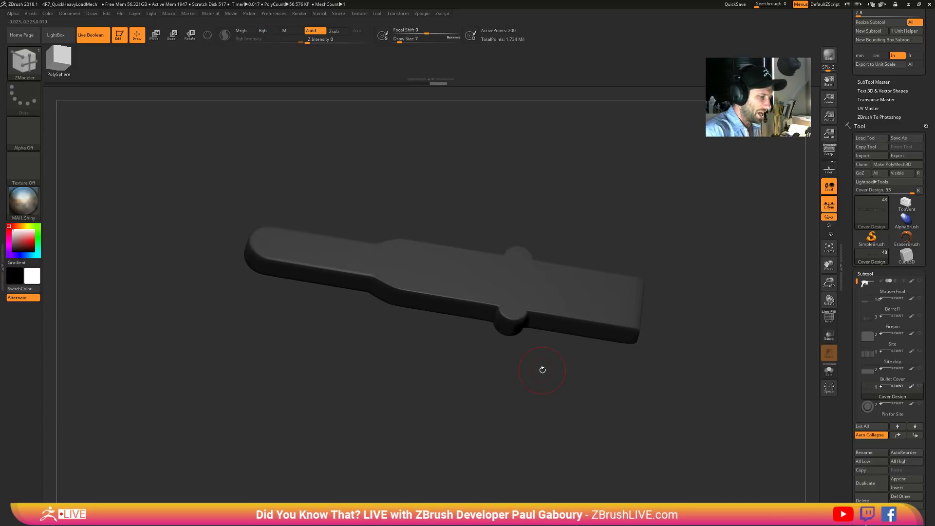
- Switch the visibility of all other subtools on and off around Cover Design, and inspect the isolated piece from several angles
{"action": "right_click_drag", "start_coordinate": [583, 424], "coordinate": [598, 410]}
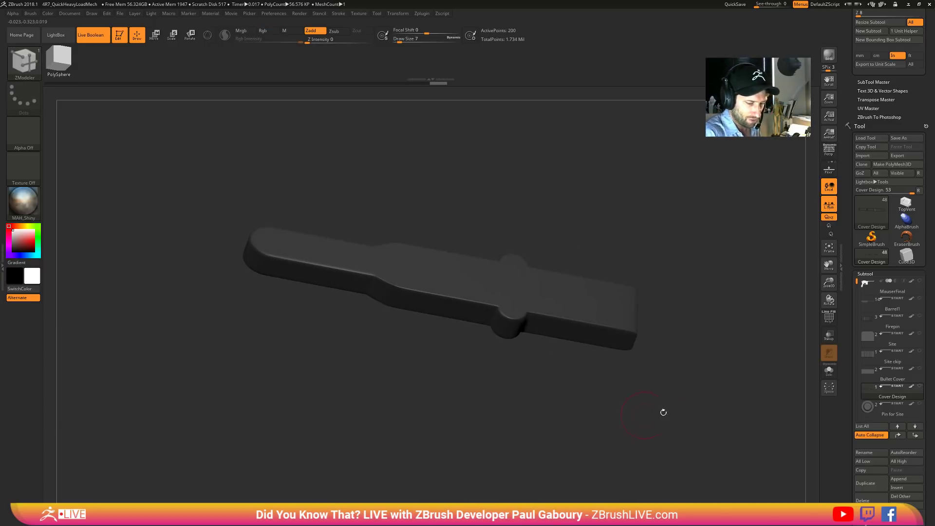
{"action": "mouse_move", "coordinate": [920, 388]}
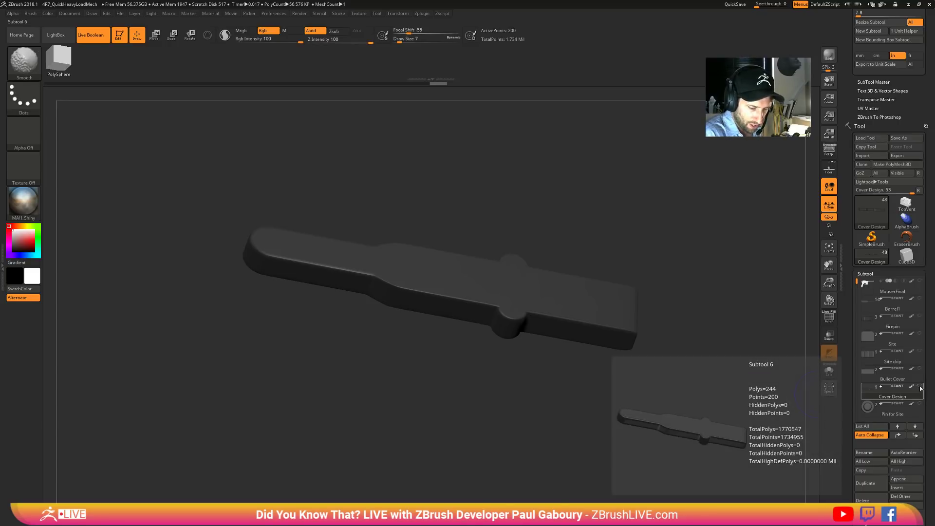
{"action": "left_click", "coordinate": [920, 386], "text": "shift"}
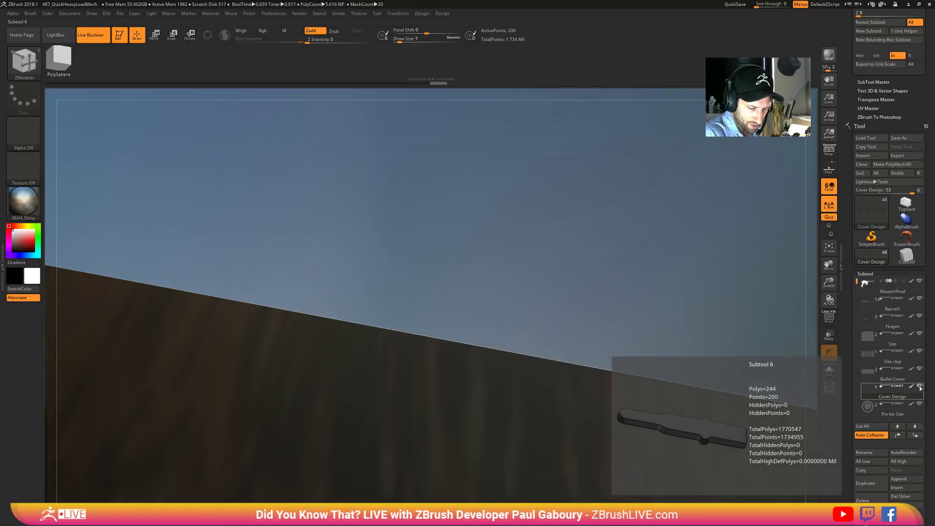
{"action": "left_click", "coordinate": [919, 386], "text": "shift"}
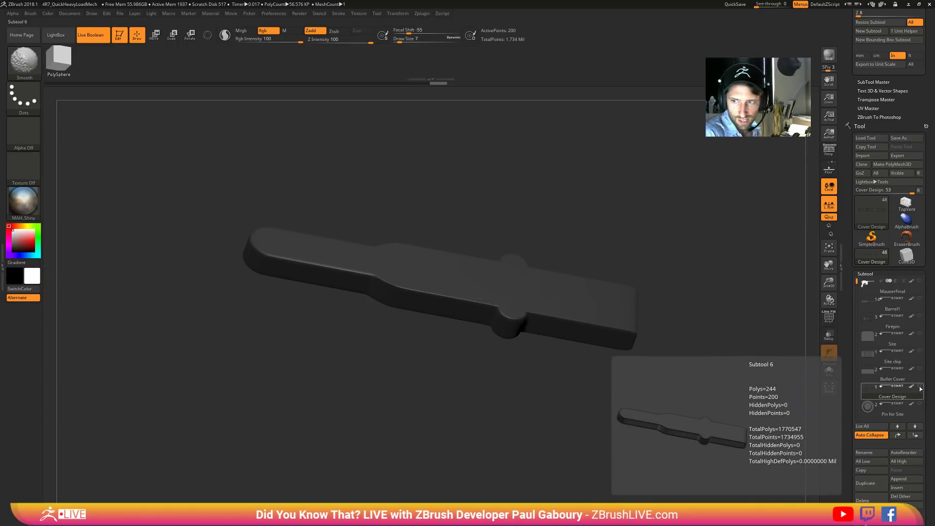
{"action": "left_click", "coordinate": [920, 386], "text": "shift"}
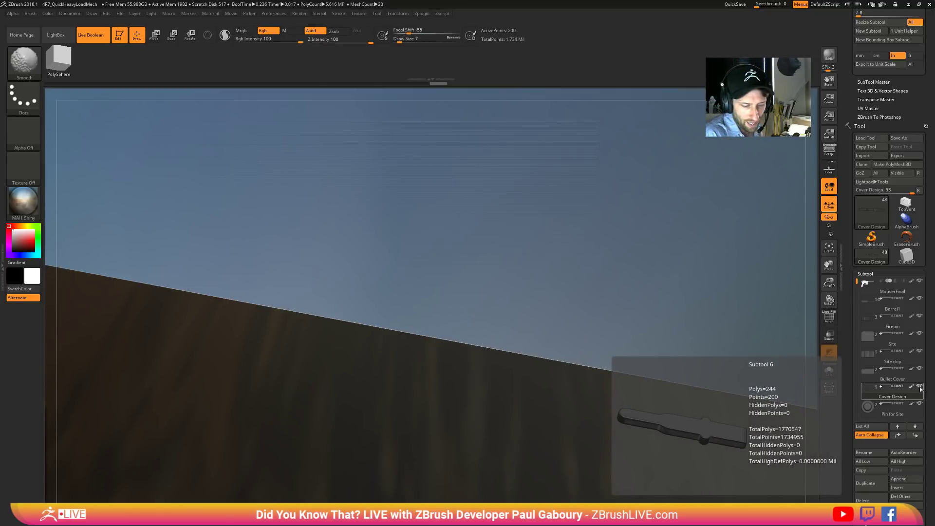
{"action": "left_click", "coordinate": [920, 386], "text": "shift"}
{"action": "mouse_move", "coordinate": [644, 414]}
{"action": "right_mouse_down", "text": "ctrl"}
{"action": "mouse_move", "coordinate": [572, 371]}
{"action": "mouse_move", "coordinate": [603, 427]}
{"action": "mouse_move", "coordinate": [665, 395]}
{"action": "right_mouse_up", "text": "ctrl"}
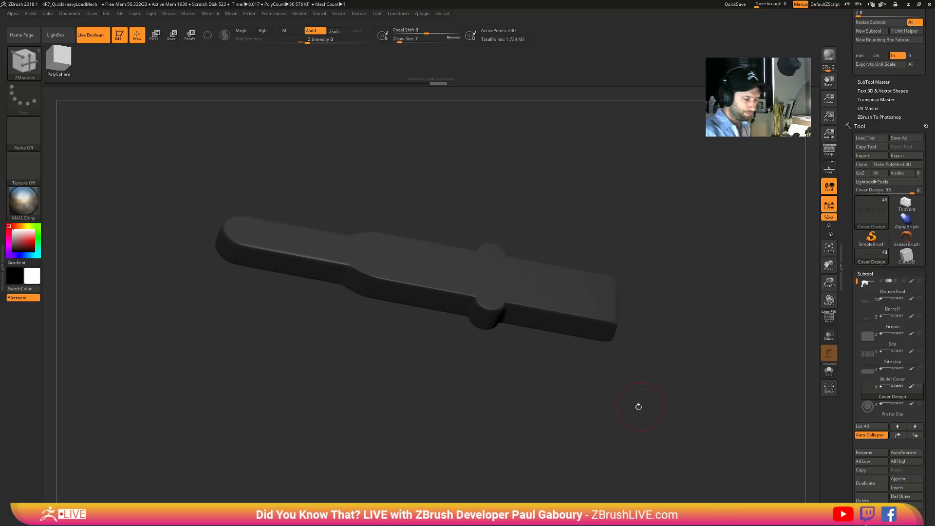
{"action": "mouse_move", "coordinate": [637, 408]}
{"action": "left_mouse_down"}
{"action": "mouse_move", "coordinate": [622, 385]}
{"action": "mouse_move", "coordinate": [630, 414]}
{"action": "left_mouse_up"}
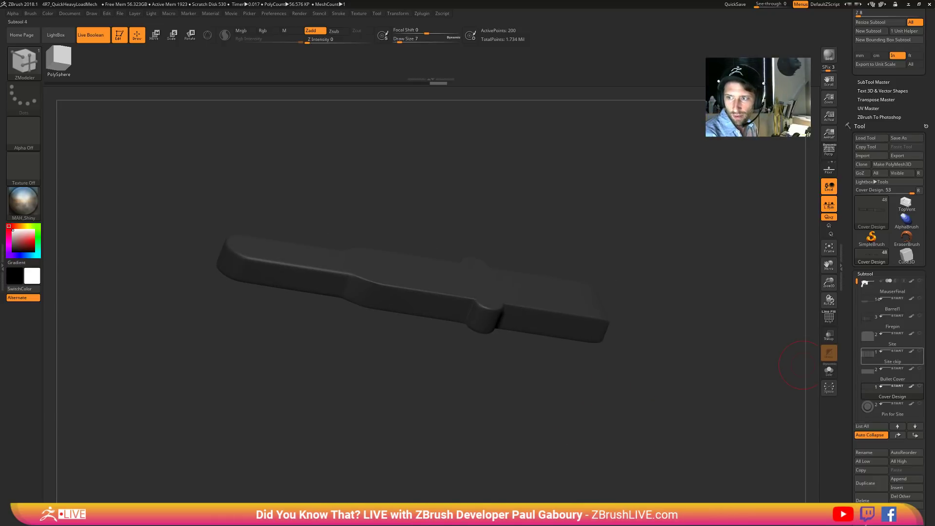
{"action": "mouse_move", "coordinate": [891, 354]}
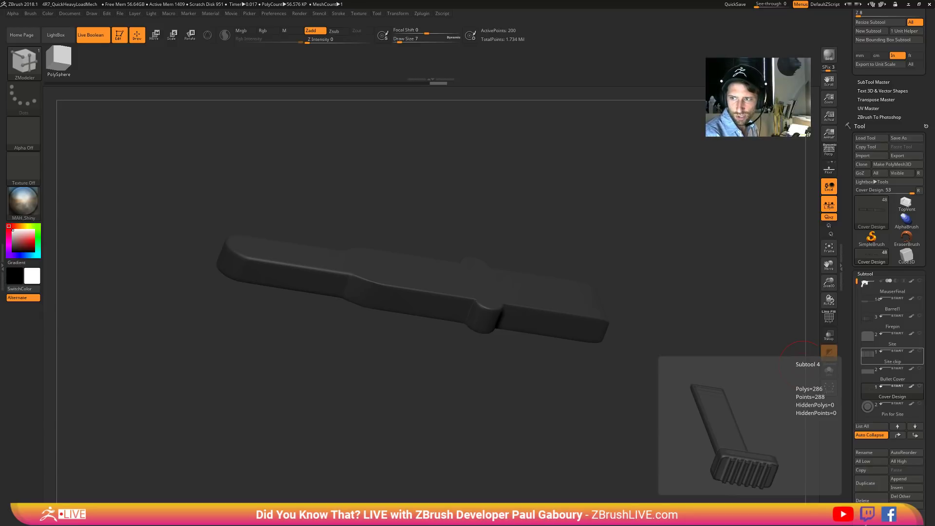
{"action": "mouse_move", "coordinate": [526, 409]}
{"action": "left_mouse_down"}
{"action": "mouse_move", "coordinate": [489, 407]}
{"action": "mouse_move", "coordinate": [514, 411]}
{"action": "left_mouse_up"}
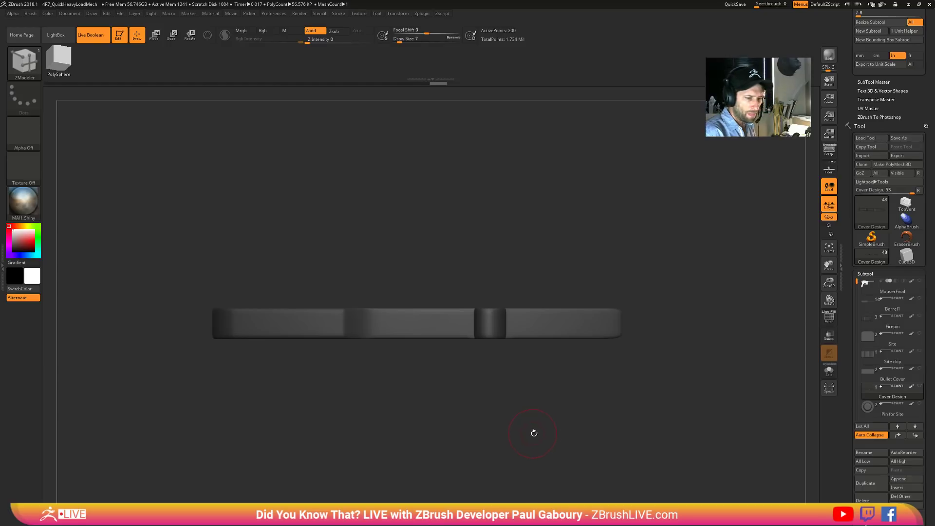
- Load the DemoHead.ZTL tool and fit the whole bust in the view
{"action": "key", "text": "comma"}
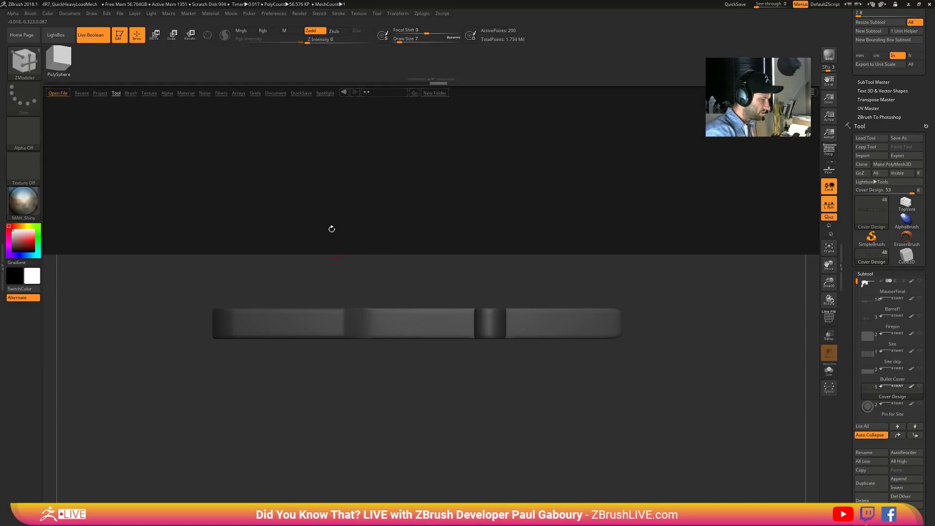
{"action": "double_click", "coordinate": [148, 118]}
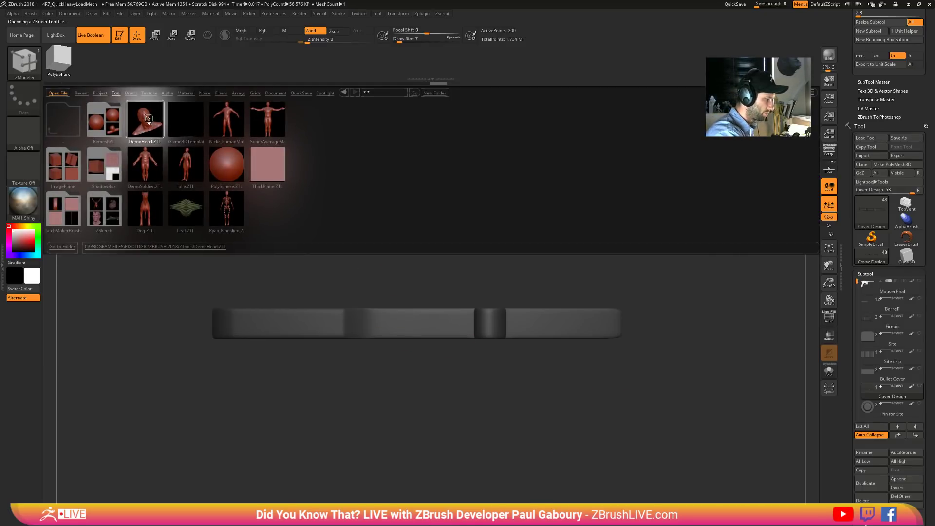
{"action": "key", "text": "f"}
{"action": "key", "text": "comma"}
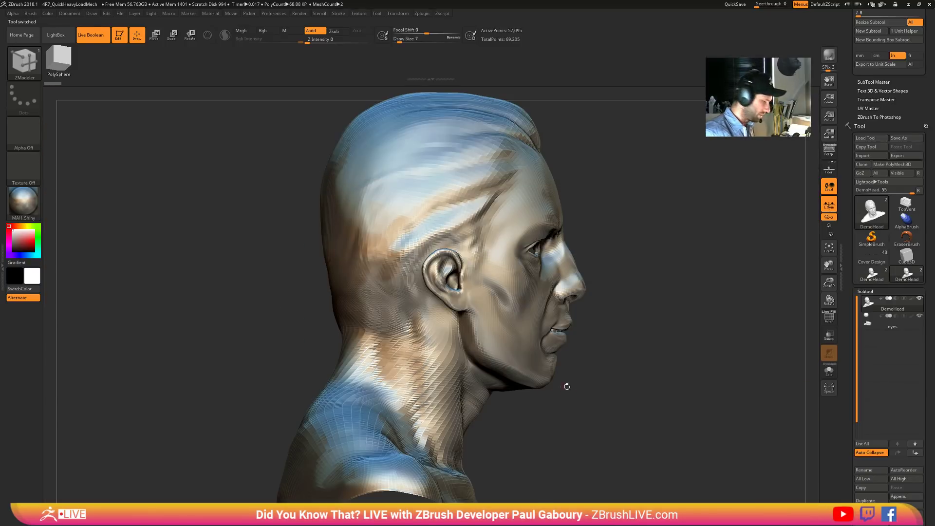
{"action": "mouse_move", "coordinate": [627, 388]}
{"action": "right_mouse_down", "text": "ctrl"}
{"action": "mouse_move", "coordinate": [562, 359]}
{"action": "mouse_move", "coordinate": [517, 384]}
{"action": "right_mouse_up", "text": "ctrl"}
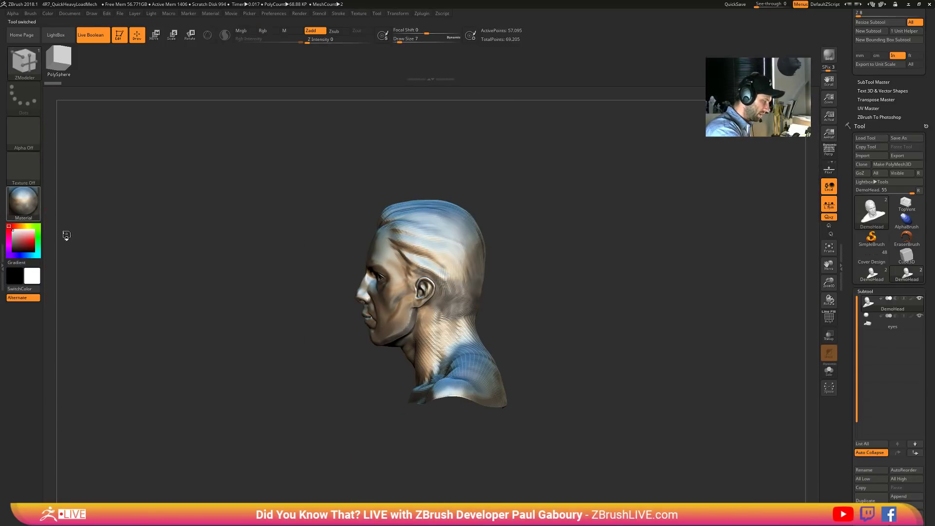
- Assign BasicMaterial to the DemoHead bust and turn it to a front view
{"action": "left_click", "coordinate": [23, 202]}
{"action": "left_click", "coordinate": [103, 355]}
{"action": "mouse_move", "coordinate": [607, 383]}
{"action": "left_mouse_down"}
{"action": "mouse_move", "coordinate": [642, 380]}
{"action": "mouse_move", "coordinate": [639, 371]}
{"action": "left_mouse_up"}
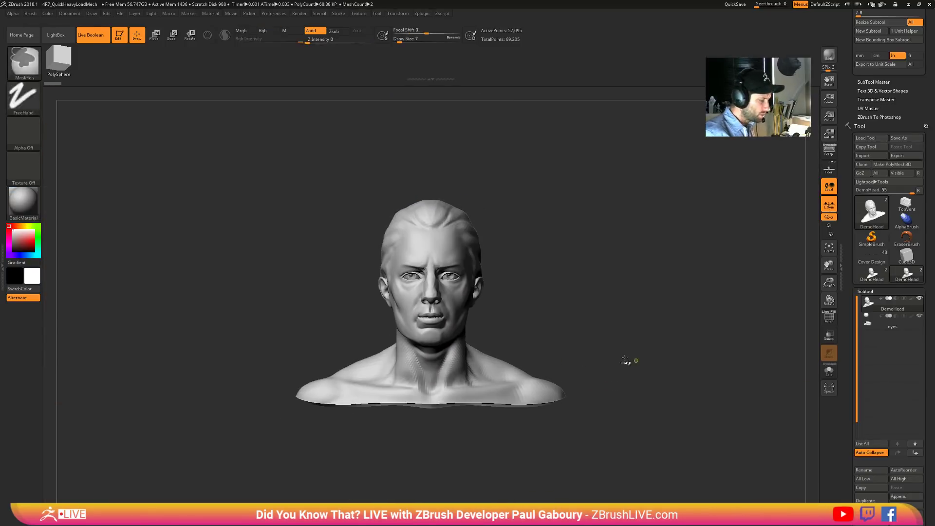
- Browse the masking brushes, choose the ZModeler brush and set the draw size to 44
{"action": "left_click", "coordinate": [36, 70], "text": "ctrl"}
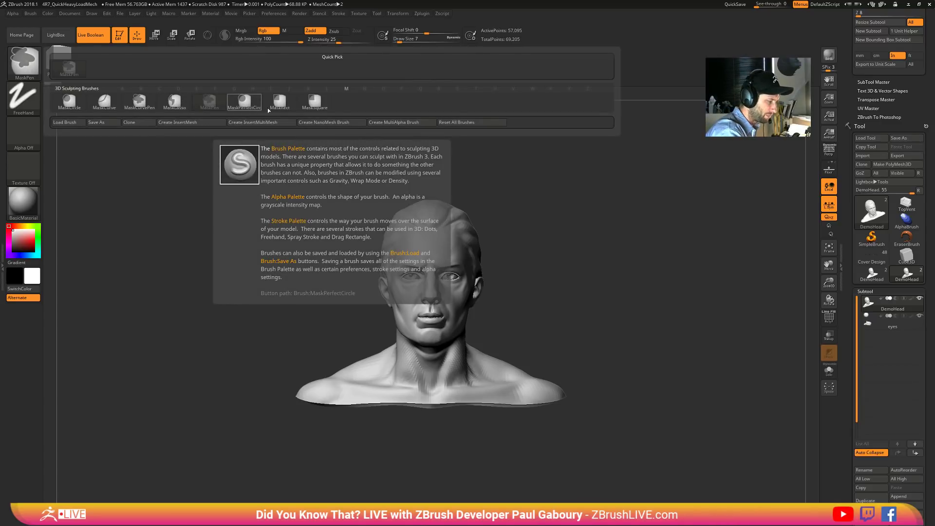
{"action": "key", "text": "b"}
{"action": "key", "text": "z"}
{"action": "key", "text": "m"}
{"action": "mouse_move", "coordinate": [531, 266]}
{"action": "left_mouse_down"}
{"action": "mouse_move", "coordinate": [524, 260]}
{"action": "mouse_move", "coordinate": [540, 263]}
{"action": "left_mouse_up"}
{"action": "key", "text": "s"}
- Paint a freehand mask over the temple and side hair, and extend it with a rectangular mask across the head
{"action": "right_click_drag", "start_coordinate": [453, 254], "coordinate": [430, 253], "text": "ctrl"}
{"action": "mouse_move", "coordinate": [431, 253]}
{"action": "left_mouse_down", "text": "ctrl"}
{"action": "mouse_move", "coordinate": [432, 267]}
{"action": "mouse_move", "coordinate": [482, 229]}
{"action": "mouse_move", "coordinate": [467, 200]}
{"action": "mouse_move", "coordinate": [395, 243]}
{"action": "mouse_move", "coordinate": [492, 257]}
{"action": "left_mouse_up", "text": "ctrl"}
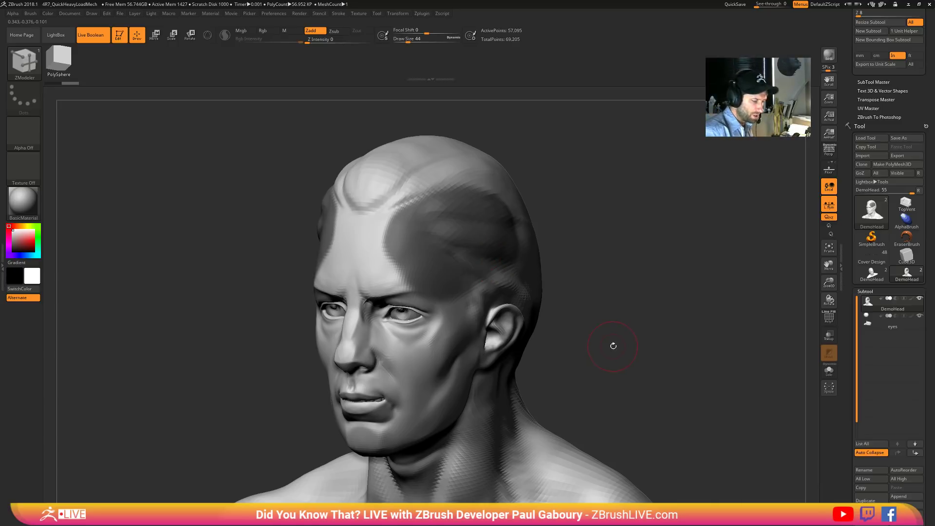
{"action": "mouse_move", "coordinate": [613, 346]}
{"action": "left_mouse_down", "text": "ctrl"}
{"action": "mouse_move", "coordinate": [513, 229]}
{"action": "mouse_move", "coordinate": [516, 244]}
{"action": "mouse_move", "coordinate": [502, 239]}
{"action": "mouse_move", "coordinate": [606, 289]}
{"action": "mouse_move", "coordinate": [375, 220]}
{"action": "mouse_move", "coordinate": [633, 288]}
{"action": "mouse_move", "coordinate": [473, 260]}
{"action": "mouse_move", "coordinate": [401, 213]}
{"action": "left_mouse_up", "text": "ctrl"}
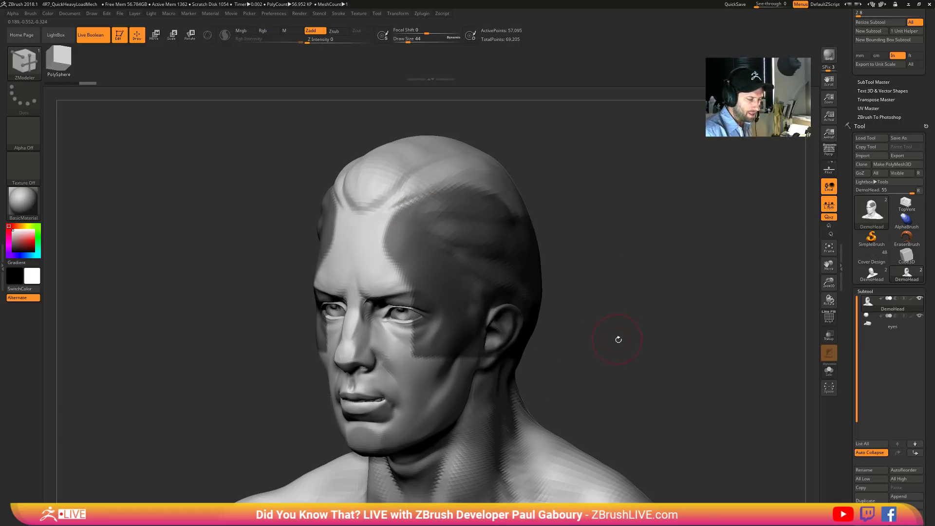
{"action": "left_click_drag", "start_coordinate": [619, 339], "coordinate": [644, 332], "text": "shift"}
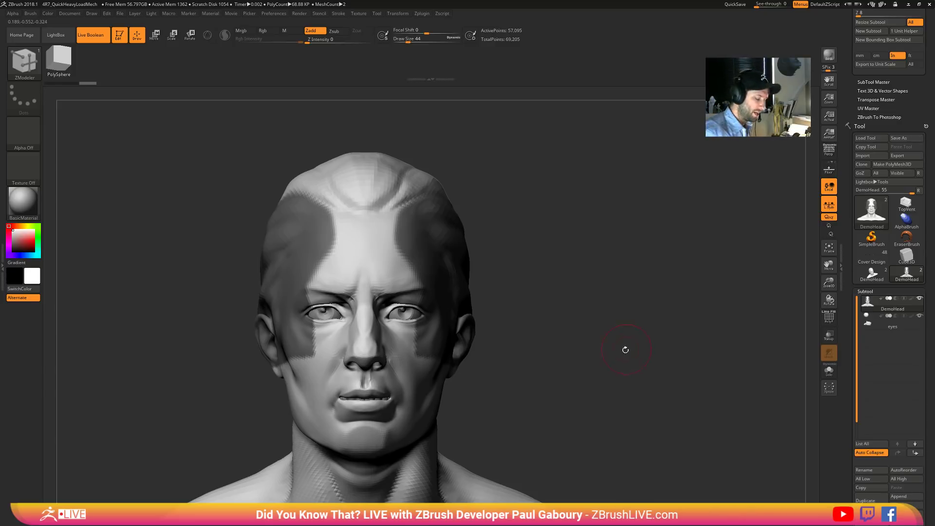
{"action": "left_click_drag", "start_coordinate": [612, 371], "coordinate": [544, 309], "text": "alt"}
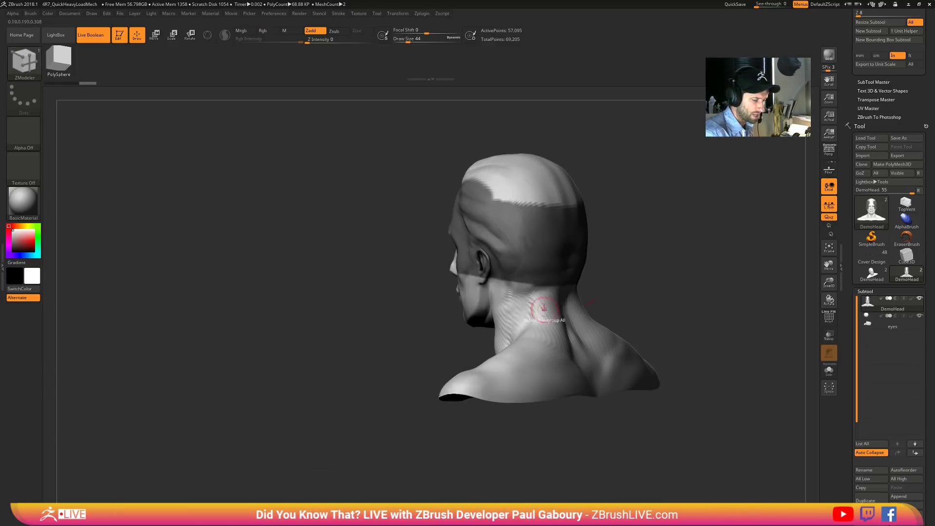
{"action": "left_click_drag", "start_coordinate": [692, 274], "coordinate": [725, 295], "text": "shift"}
- Hide the back of the head, mask the upper face and front of the head with rectangles, and show the whole mesh again
{"action": "mouse_move", "coordinate": [657, 294]}
{"action": "left_mouse_down", "text": "ctrl"}
{"action": "mouse_move", "coordinate": [675, 332]}
{"action": "mouse_move", "coordinate": [636, 324]}
{"action": "mouse_move", "coordinate": [573, 353]}
{"action": "mouse_move", "coordinate": [569, 305]}
{"action": "mouse_move", "coordinate": [532, 233]}
{"action": "mouse_move", "coordinate": [454, 188]}
{"action": "left_mouse_up", "text": "ctrl"}
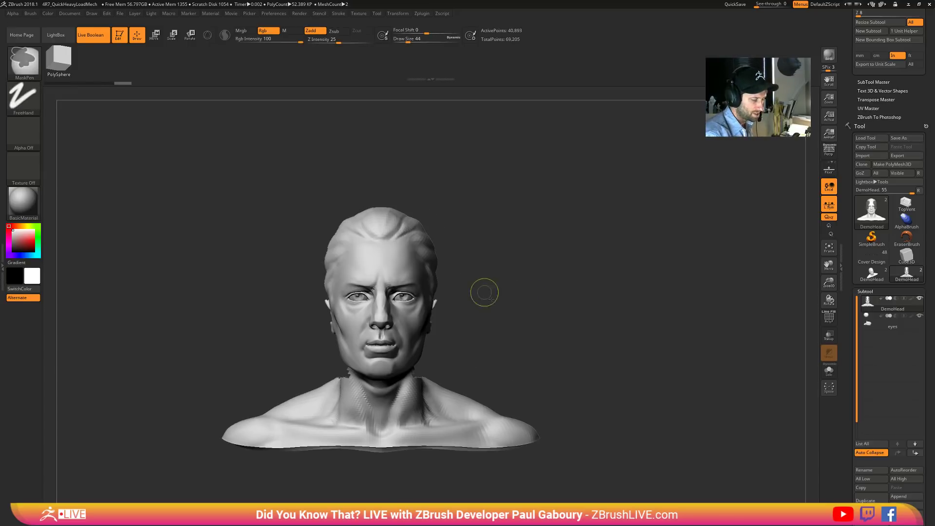
{"action": "mouse_move", "coordinate": [397, 271]}
{"action": "left_mouse_down", "text": "ctrl"}
{"action": "mouse_move", "coordinate": [463, 328]}
{"action": "mouse_move", "coordinate": [521, 351]}
{"action": "mouse_move", "coordinate": [566, 323]}
{"action": "left_mouse_up", "text": "ctrl"}
{"action": "mouse_move", "coordinate": [626, 364]}
{"action": "left_mouse_down", "text": "ctrl"}
{"action": "mouse_move", "coordinate": [532, 196]}
{"action": "mouse_move", "coordinate": [560, 243]}
{"action": "mouse_move", "coordinate": [534, 215]}
{"action": "mouse_move", "coordinate": [547, 241]}
{"action": "mouse_move", "coordinate": [578, 265]}
{"action": "mouse_move", "coordinate": [524, 214]}
{"action": "mouse_move", "coordinate": [492, 228]}
{"action": "mouse_move", "coordinate": [570, 291]}
{"action": "mouse_move", "coordinate": [492, 219]}
{"action": "mouse_move", "coordinate": [549, 261]}
{"action": "mouse_move", "coordinate": [511, 219]}
{"action": "mouse_move", "coordinate": [542, 247]}
{"action": "mouse_move", "coordinate": [507, 230]}
{"action": "mouse_move", "coordinate": [519, 242]}
{"action": "mouse_move", "coordinate": [547, 255]}
{"action": "mouse_move", "coordinate": [474, 194]}
{"action": "mouse_move", "coordinate": [569, 289]}
{"action": "mouse_move", "coordinate": [467, 200]}
{"action": "mouse_move", "coordinate": [587, 296]}
{"action": "mouse_move", "coordinate": [447, 188]}
{"action": "mouse_move", "coordinate": [553, 267]}
{"action": "mouse_move", "coordinate": [474, 215]}
{"action": "mouse_move", "coordinate": [552, 282]}
{"action": "mouse_move", "coordinate": [482, 233]}
{"action": "mouse_move", "coordinate": [457, 200]}
{"action": "mouse_move", "coordinate": [462, 171]}
{"action": "left_mouse_up", "text": "ctrl"}
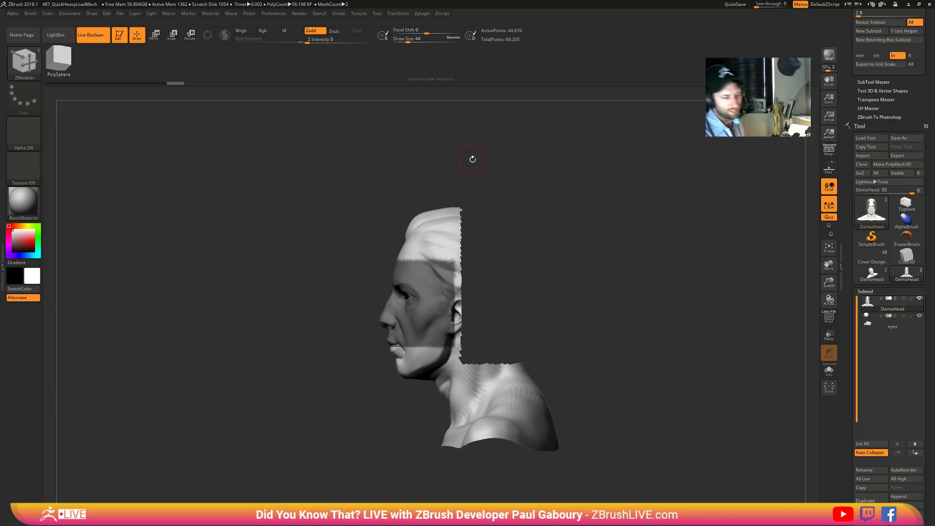
{"action": "mouse_move", "coordinate": [320, 216]}
{"action": "left_mouse_down", "text": "ctrl"}
{"action": "mouse_move", "coordinate": [590, 328]}
{"action": "mouse_move", "coordinate": [633, 336]}
{"action": "left_mouse_up", "text": "ctrl"}
{"action": "left_click", "coordinate": [652, 388], "text": "ctrl+shift"}
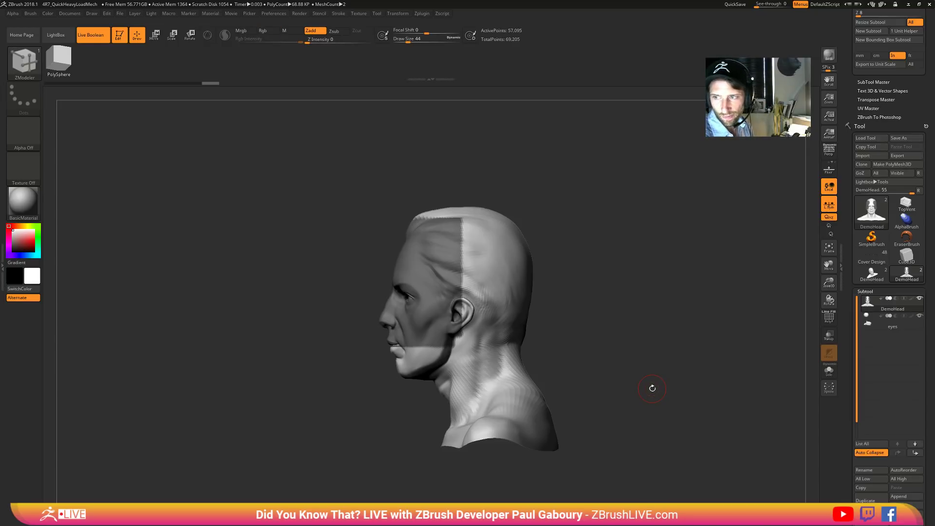
- Turn the masked front of the head into its own polygroup and display the PolyFrame
{"action": "key", "text": "ctrl+shift"}
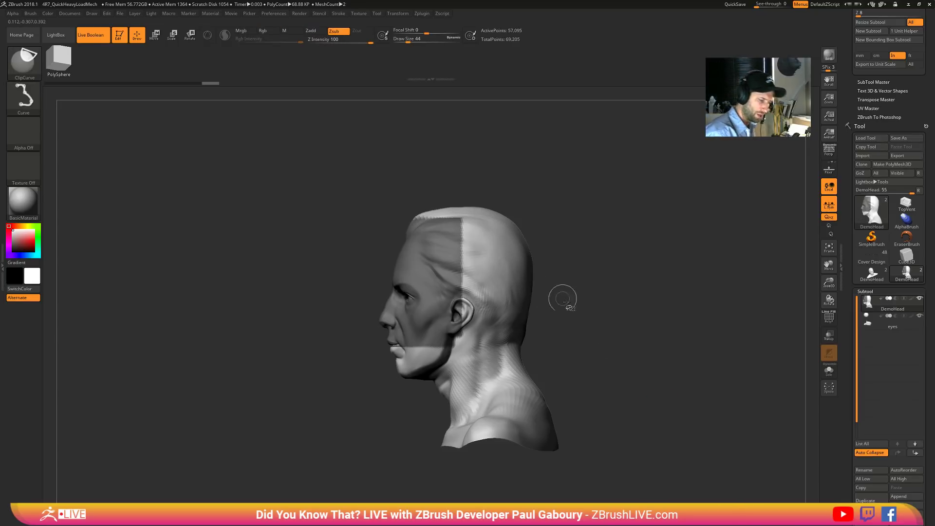
{"action": "key", "text": "ctrl+w"}
{"action": "key", "text": "shift+f"}
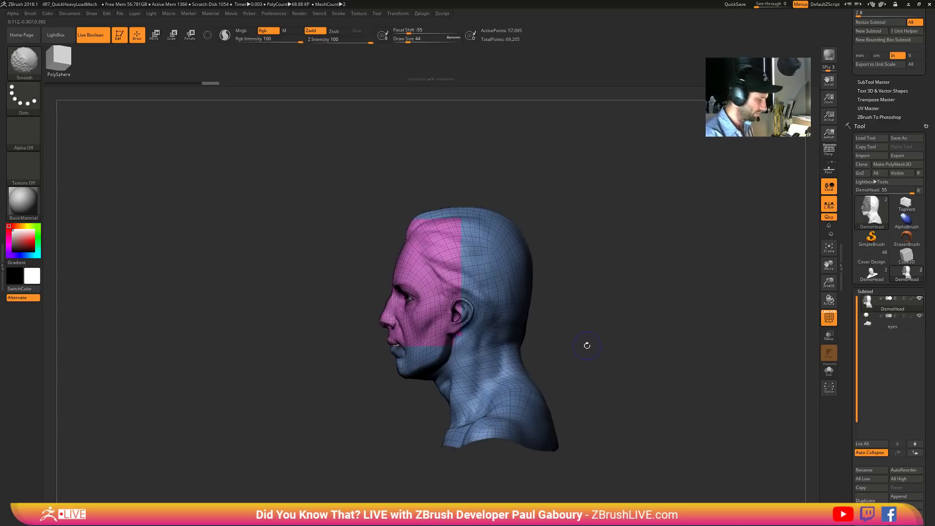
- Isolate the polygroup at the back of the head and bring the full bust back into view
{"action": "left_click_drag", "start_coordinate": [587, 345], "coordinate": [507, 307]}
{"action": "left_click", "coordinate": [507, 307], "text": "ctrl+shift"}
{"action": "left_click", "coordinate": [589, 339], "text": "ctrl+shift"}
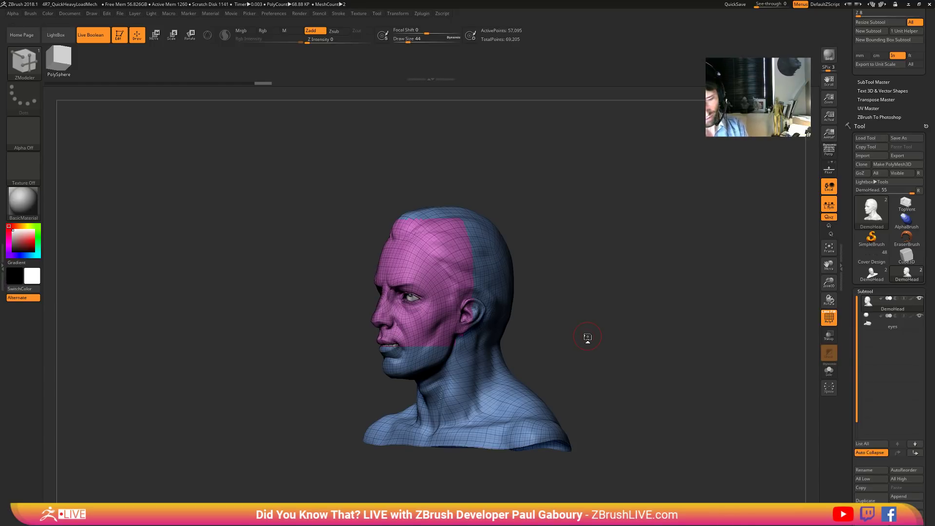
- Merge the eyes subtool down into DemoHead with Weld off, and lower the subdivision level to 2
{"action": "scroll", "coordinate": [871, 340], "scroll_direction": "down", "scroll_amount": 5}
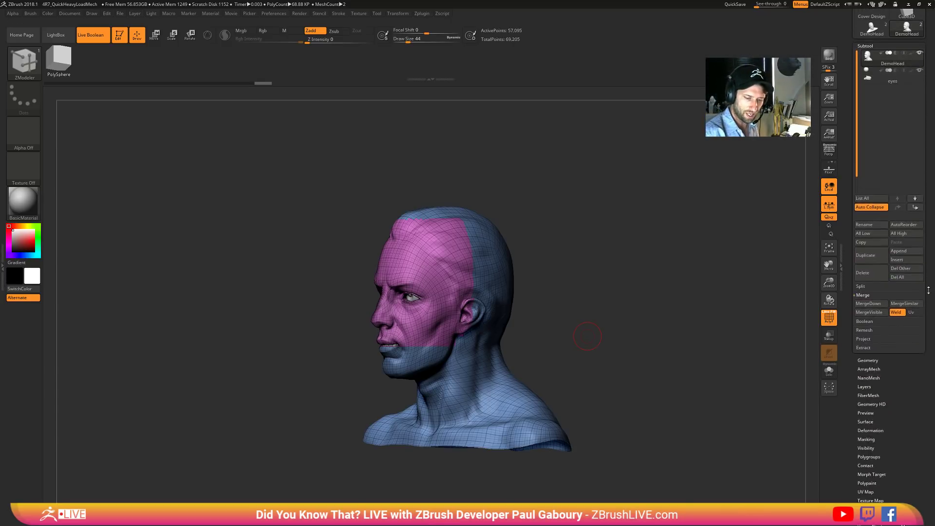
{"action": "left_click", "coordinate": [871, 339]}
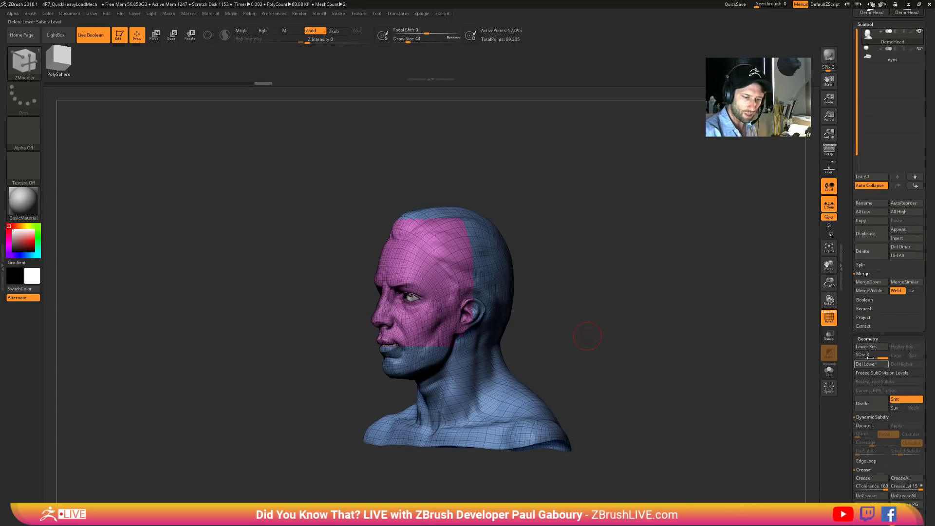
{"action": "key", "text": "Down"}
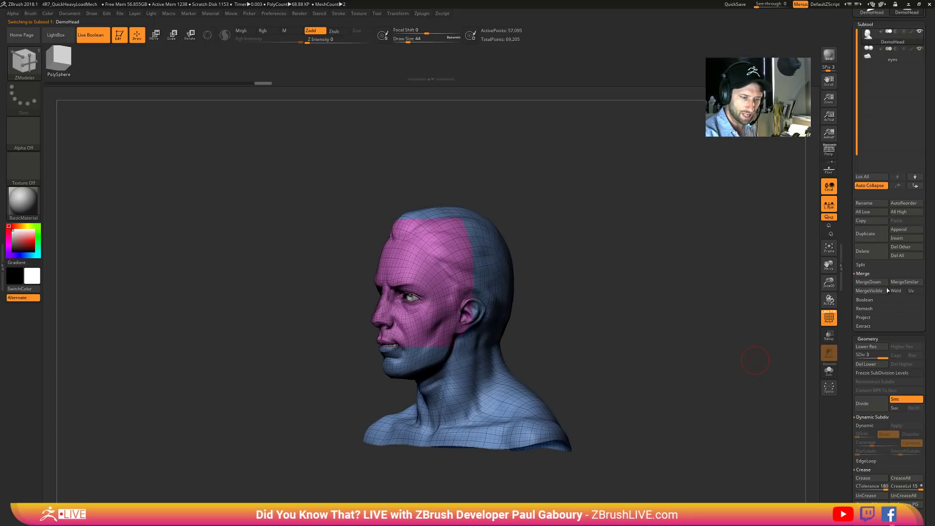
{"action": "left_click", "coordinate": [870, 292]}
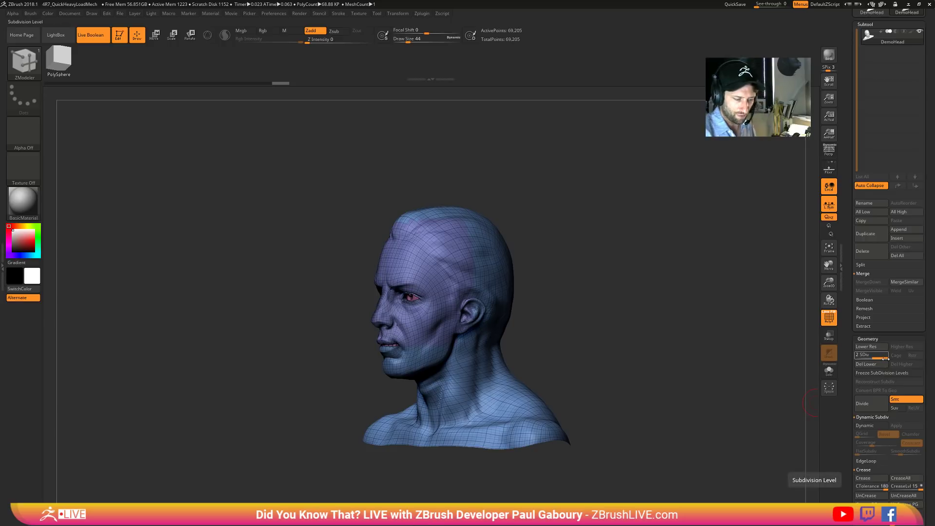
{"action": "left_click_drag", "start_coordinate": [874, 355], "coordinate": [856, 357]}
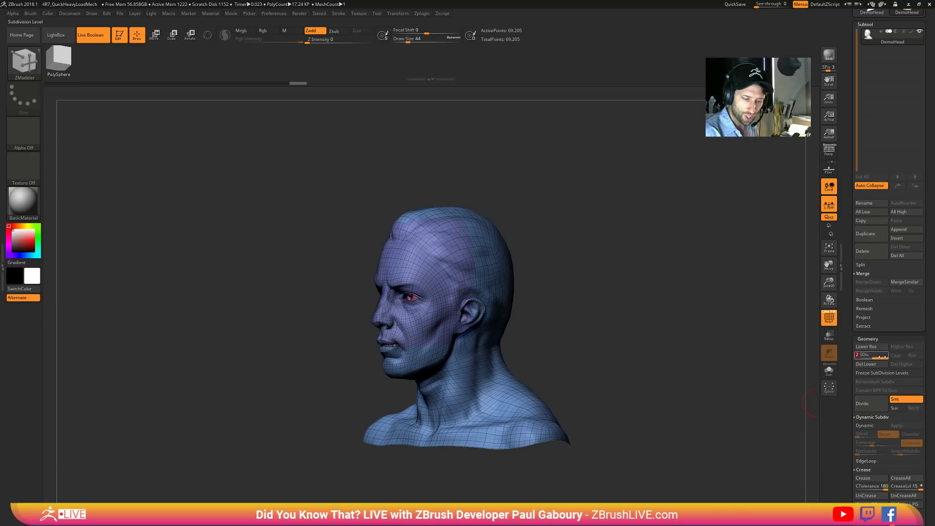
- Lower the current bust to subdivision level 2, and load a fresh DemoHead.ZTL with its DemoHead subtool active
{"action": "left_click_drag", "start_coordinate": [860, 357], "coordinate": [876, 358]}
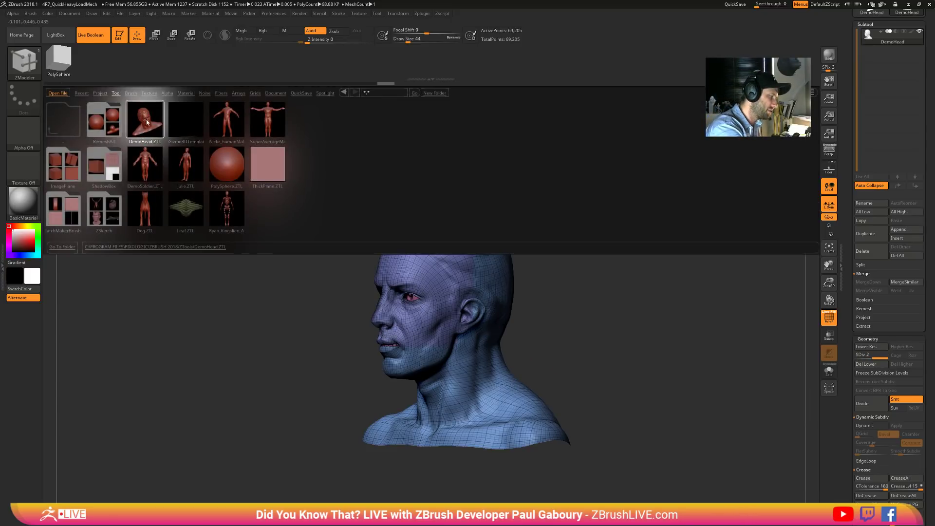
{"action": "double_click", "coordinate": [144, 119]}
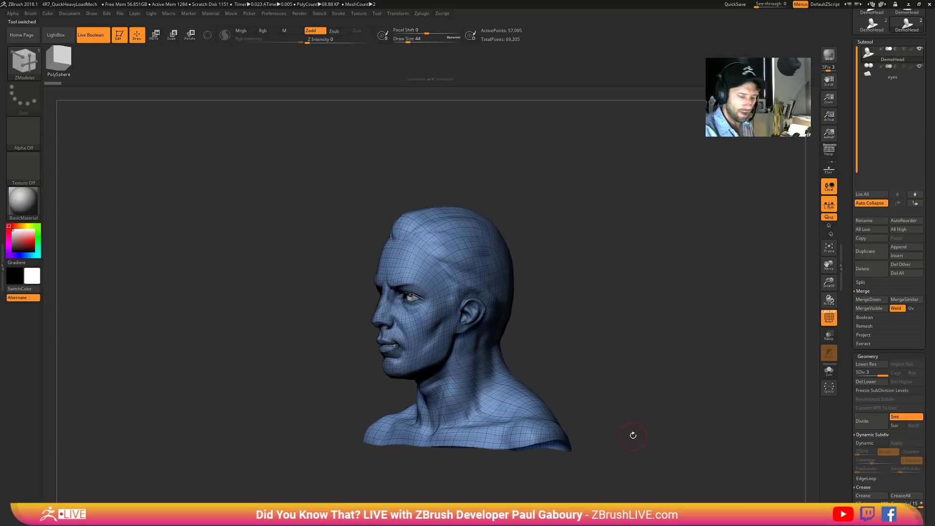
{"action": "key", "text": "Down"}
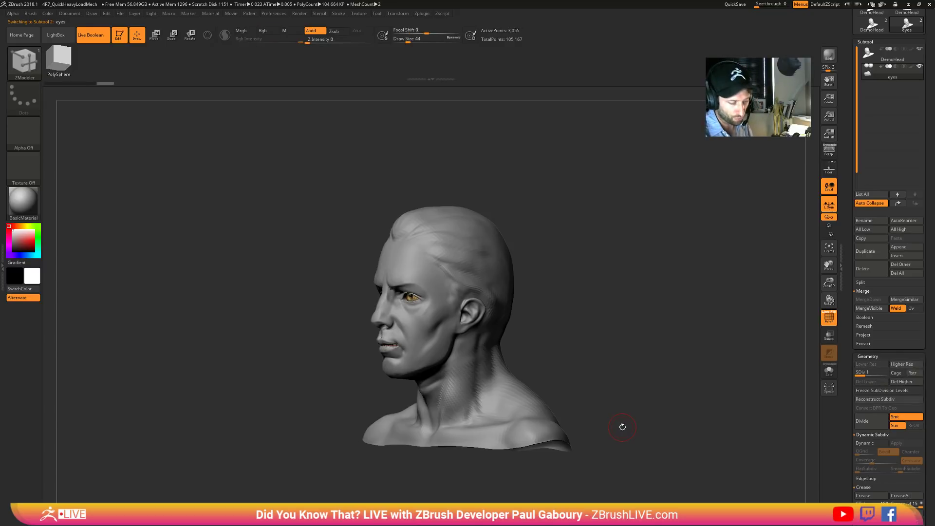
{"action": "key", "text": "Up"}
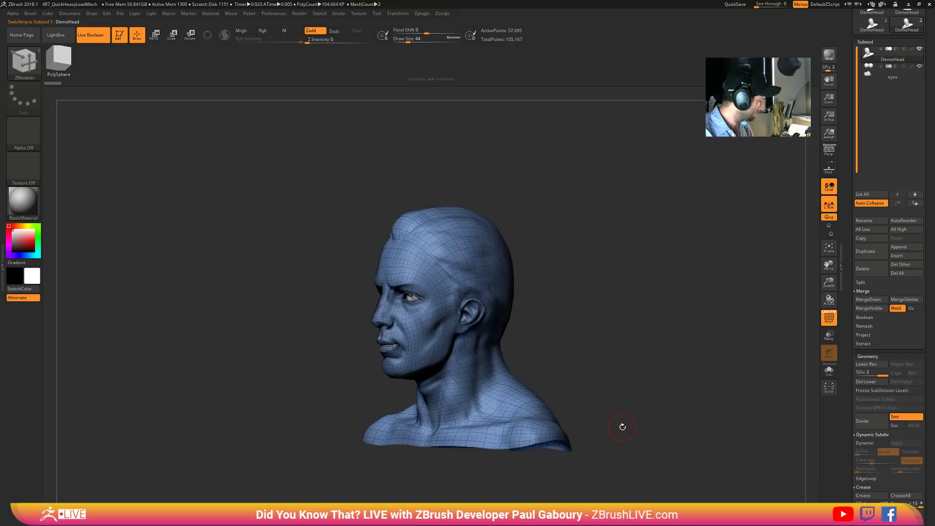
- Merge the visible DemoHead and eyes subtools, and set the merged bust to subdivision level 1
{"action": "key", "text": "d"}
{"action": "key", "text": "d"}
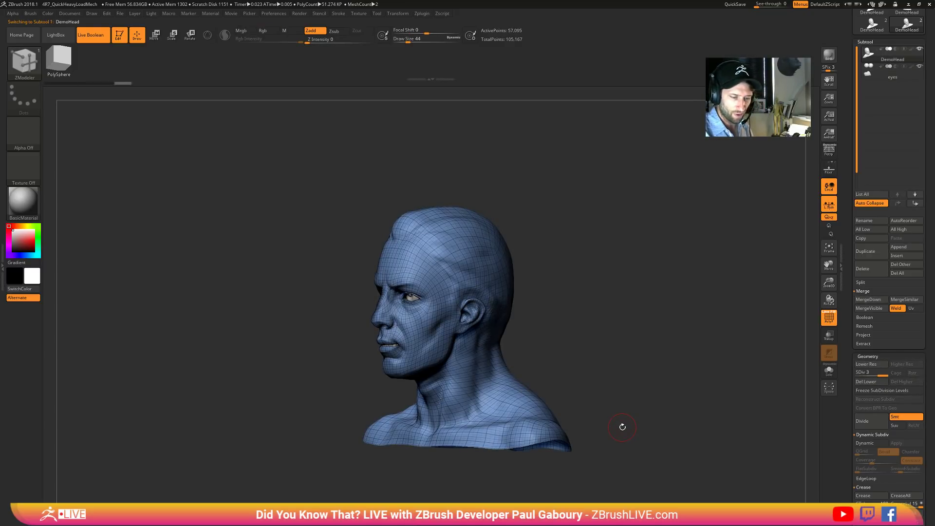
{"action": "left_click", "coordinate": [869, 308]}
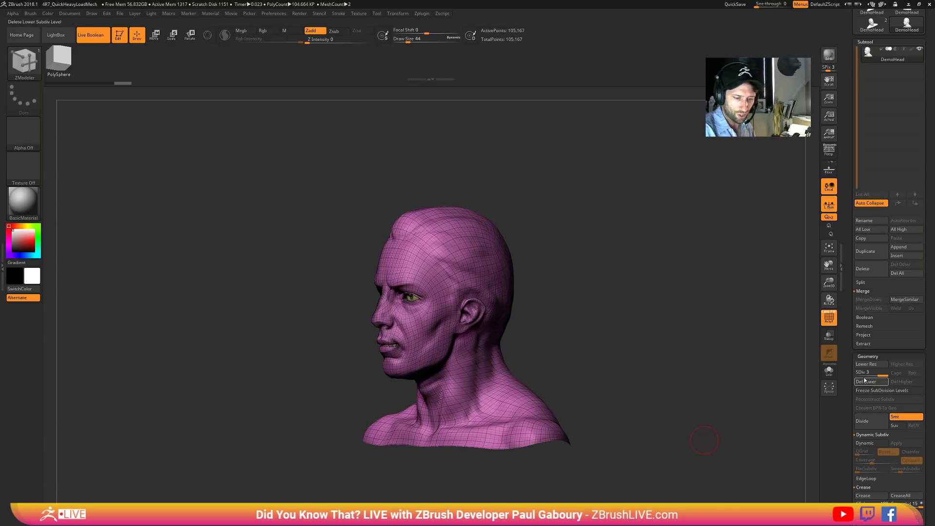
{"action": "left_click_drag", "start_coordinate": [879, 373], "coordinate": [868, 372]}
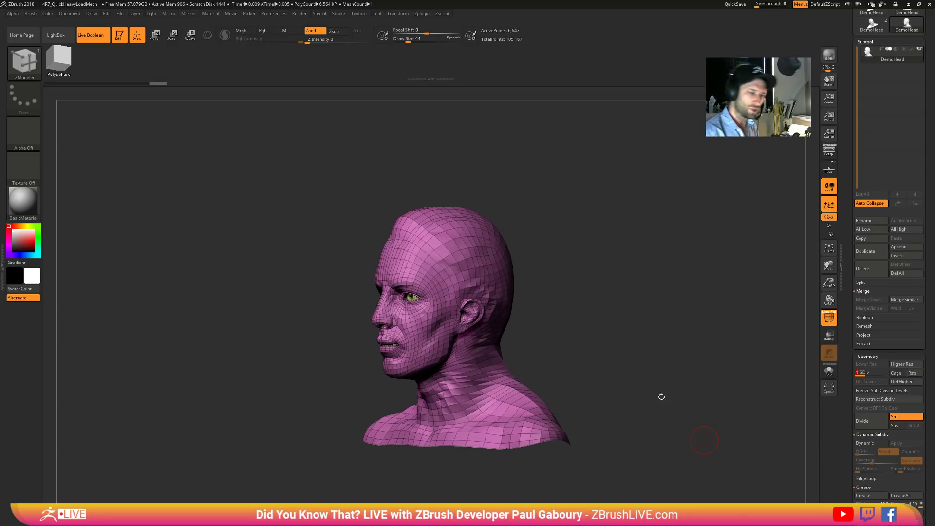
{"action": "left_click_drag", "start_coordinate": [659, 395], "coordinate": [693, 388]}
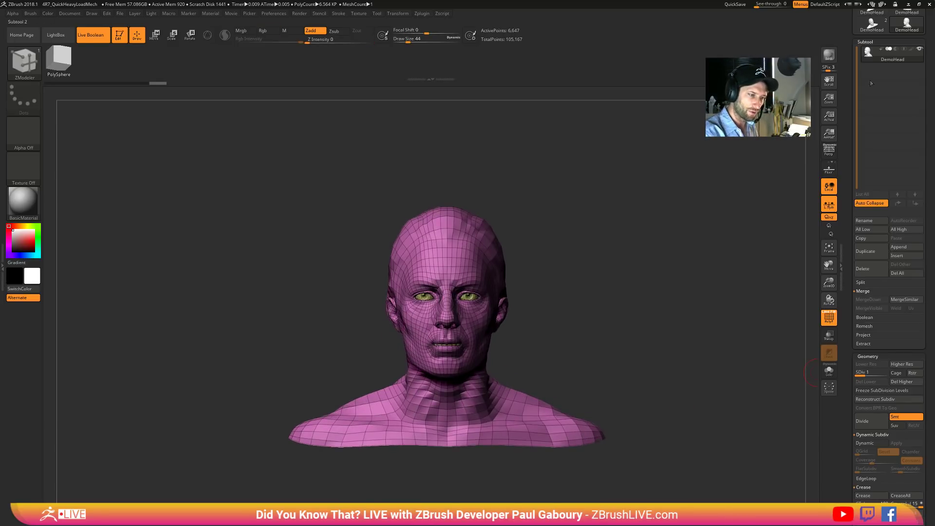
- Merge the bust's visible subtools with SubTool Master, using the Merge only option without preserving existing polygroups
{"action": "left_click", "coordinate": [863, 43]}
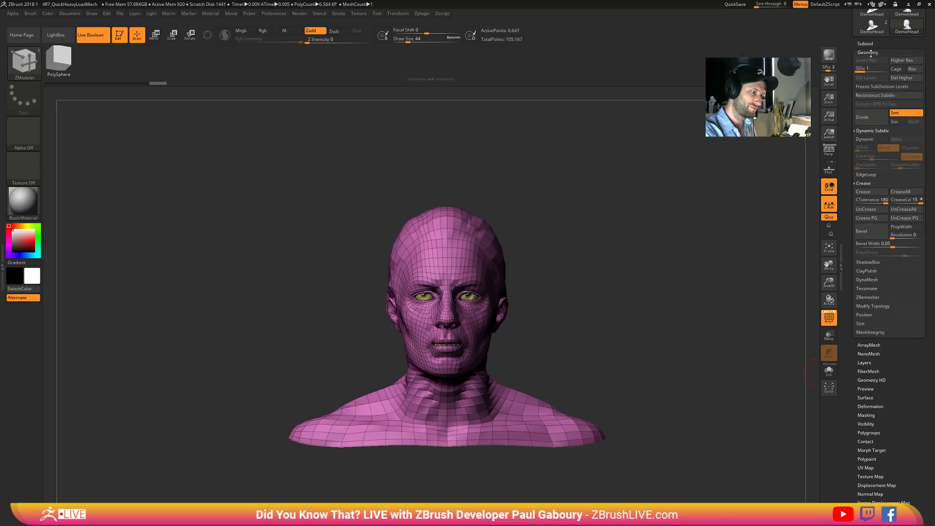
{"action": "left_click", "coordinate": [872, 53]}
{"action": "left_click_drag", "start_coordinate": [914, 73], "coordinate": [916, 195]}
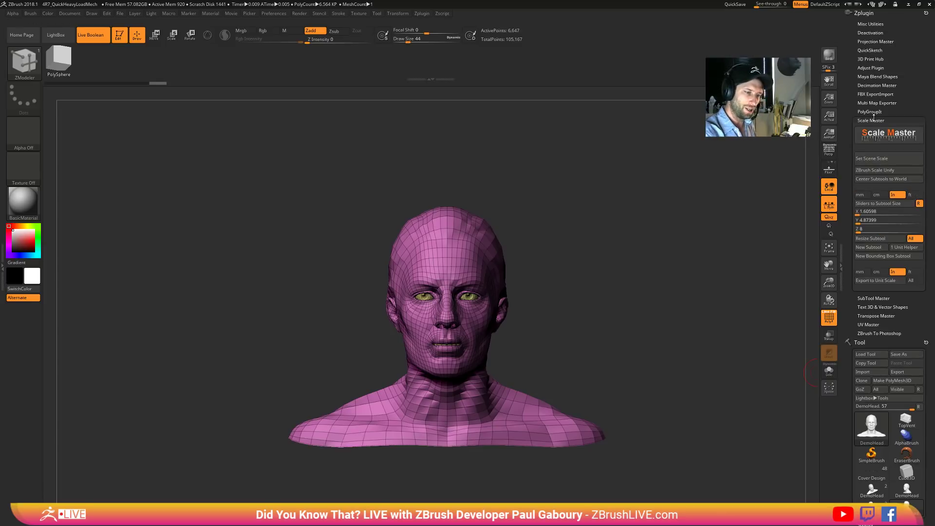
{"action": "left_click", "coordinate": [896, 121]}
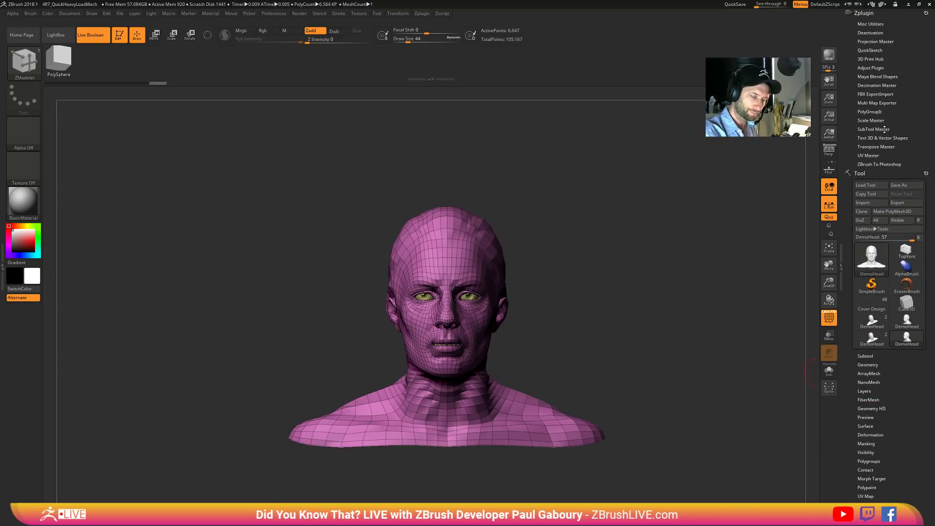
{"action": "left_click", "coordinate": [886, 129]}
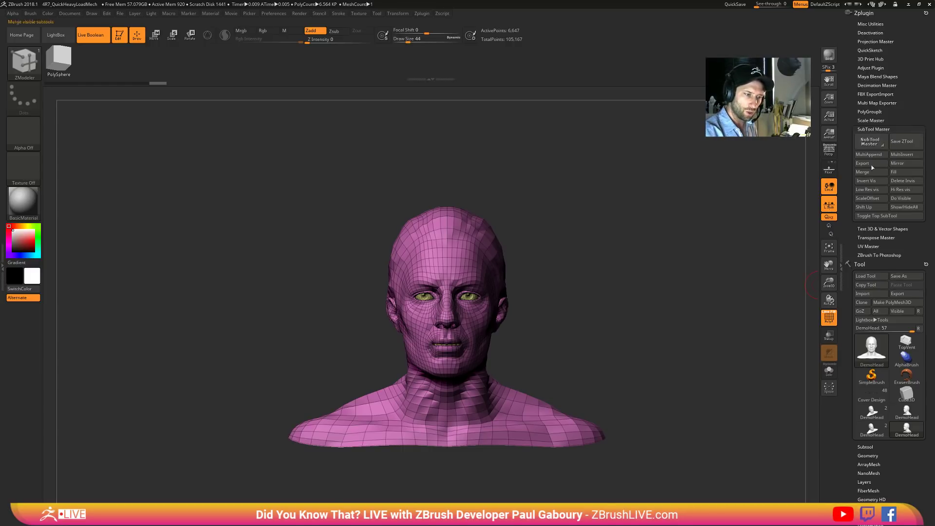
{"action": "left_click", "coordinate": [876, 144]}
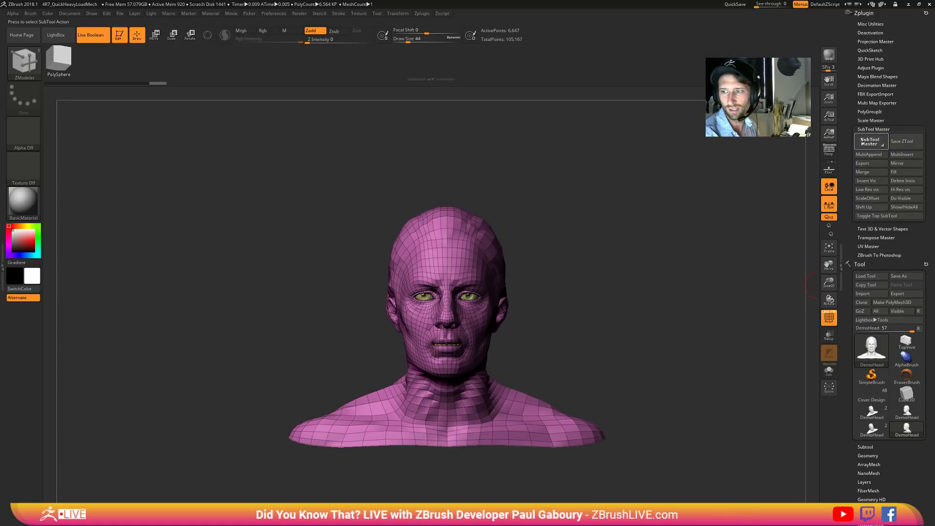
{"action": "left_click_drag", "start_coordinate": [664, 322], "coordinate": [640, 347]}
{"action": "left_click", "coordinate": [869, 141]}
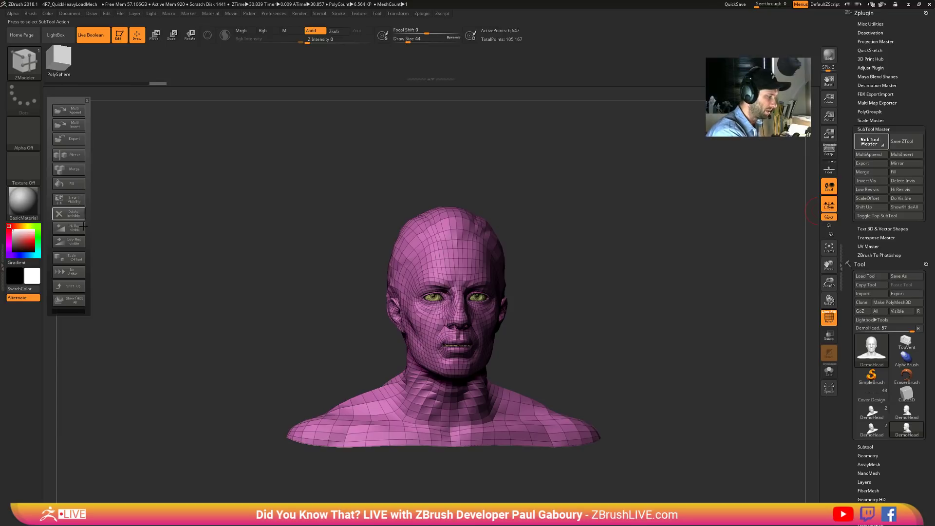
{"action": "left_click", "coordinate": [69, 169]}
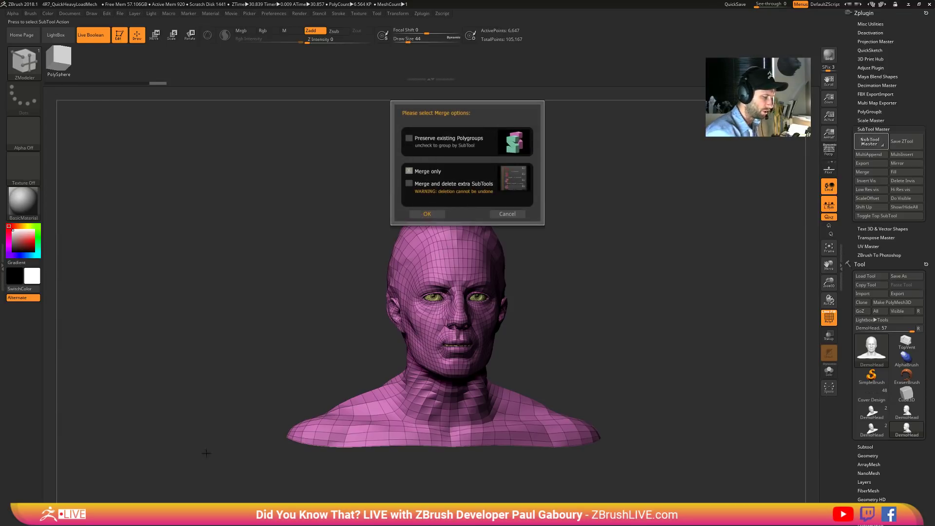
{"action": "left_click", "coordinate": [427, 214]}
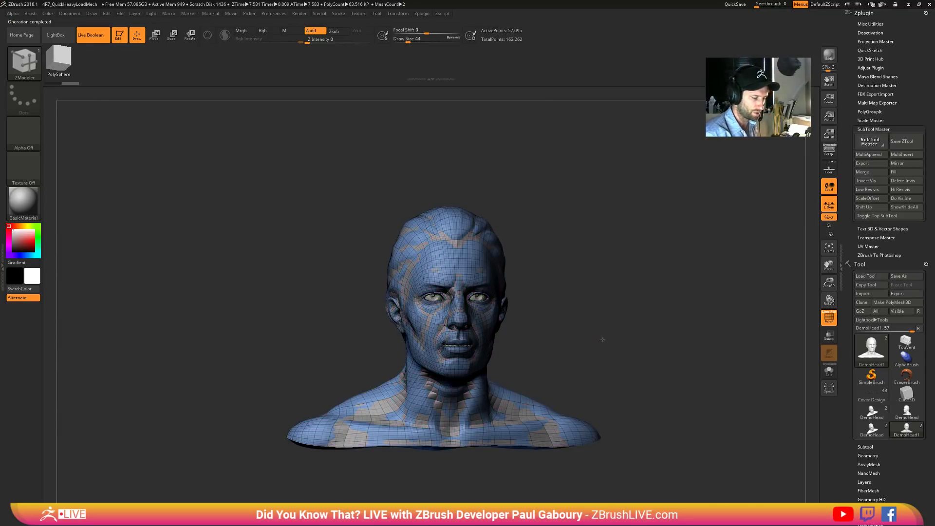
- Turn off local symmetry and move the active high-resolution bust sideways so it stands beside the low-resolution one
{"action": "left_click_drag", "start_coordinate": [604, 342], "coordinate": [605, 346]}
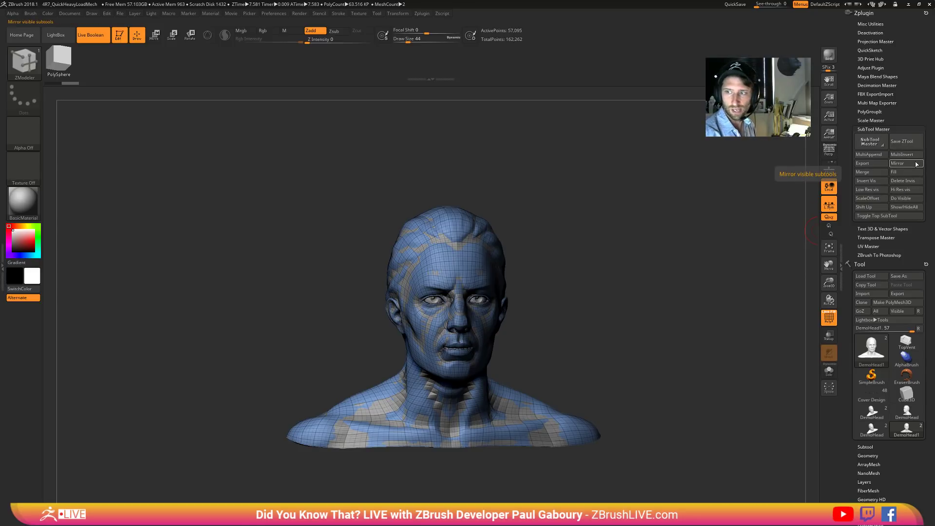
{"action": "right_click", "coordinate": [557, 286]}
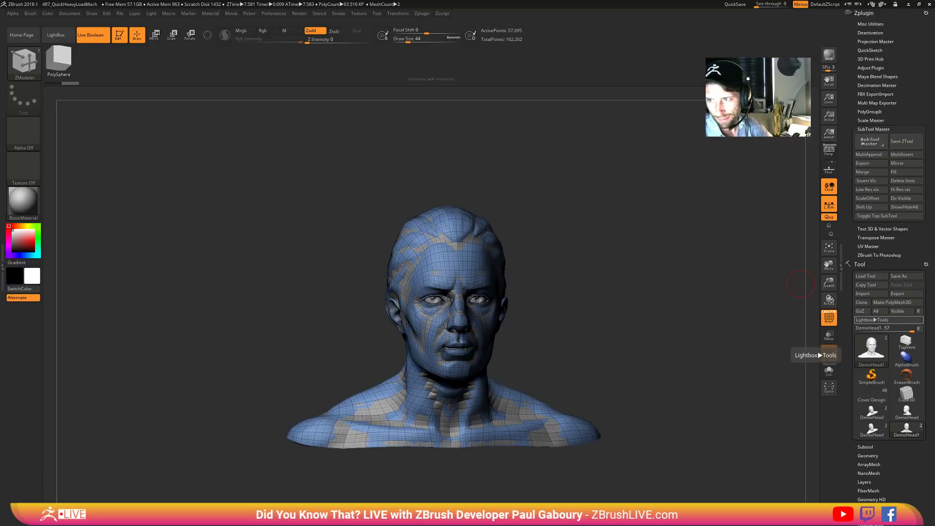
{"action": "mouse_move", "coordinate": [663, 393]}
{"action": "right_mouse_down"}
{"action": "mouse_move", "coordinate": [674, 384]}
{"action": "mouse_move", "coordinate": [632, 361]}
{"action": "mouse_move", "coordinate": [580, 359]}
{"action": "right_mouse_up"}
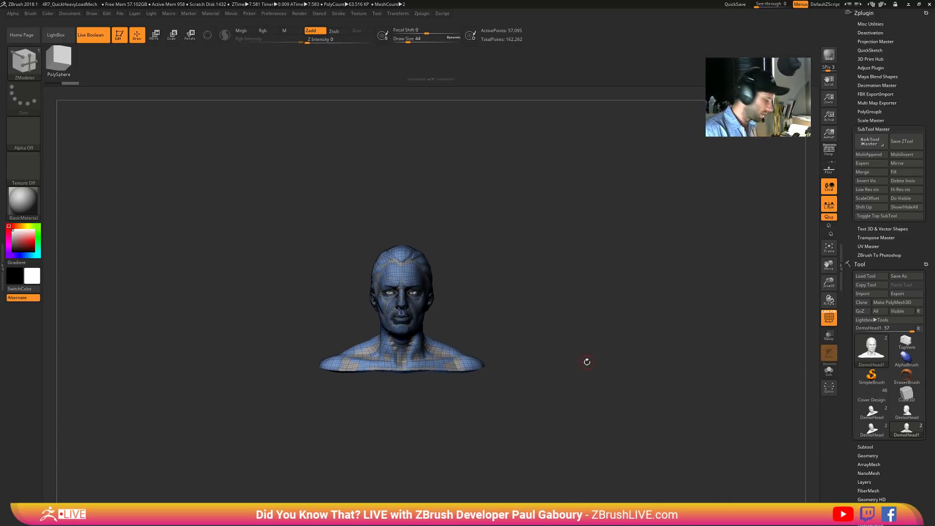
{"action": "key", "text": "w"}
{"action": "left_click", "coordinate": [828, 206]}
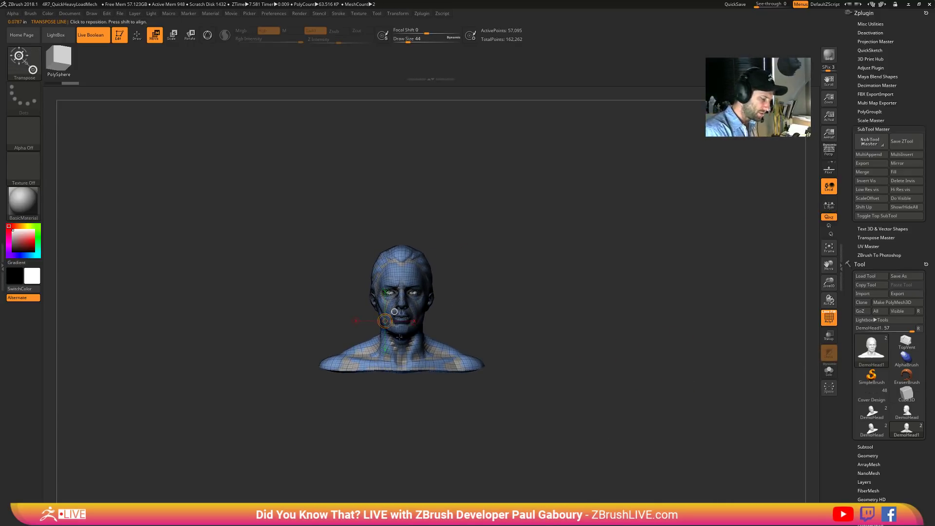
{"action": "key", "text": "y"}
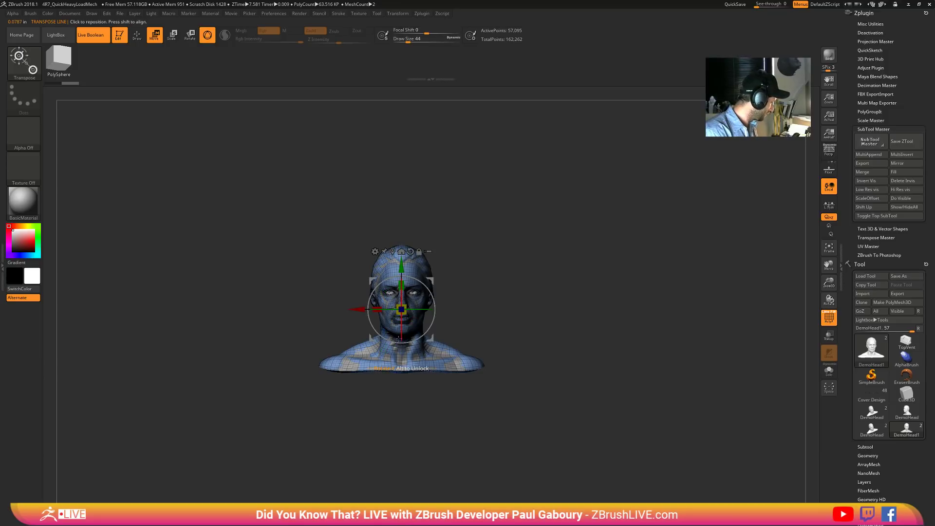
{"action": "left_click_drag", "start_coordinate": [408, 310], "coordinate": [594, 309]}
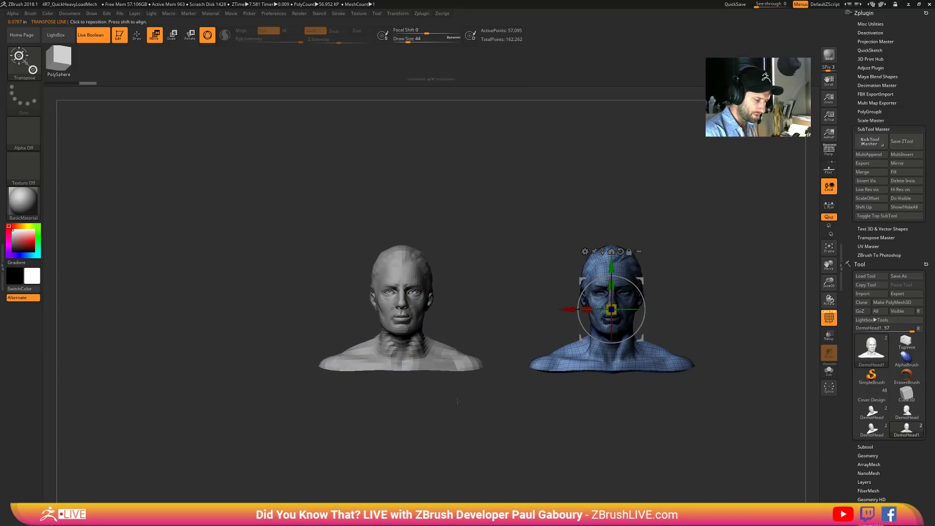
{"action": "key", "text": "q"}
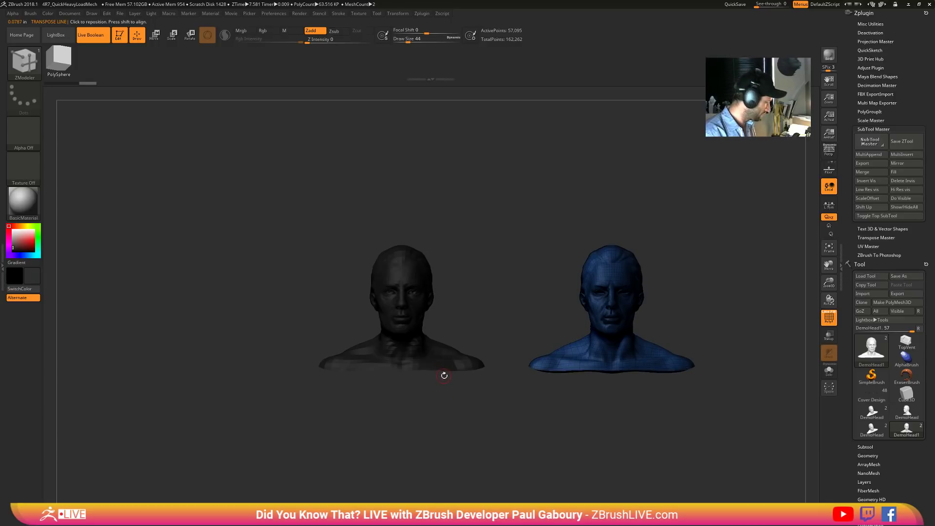
- Set the main colour back to white and switch to the ClayBuildup brush
{"action": "left_click", "coordinate": [12, 229]}
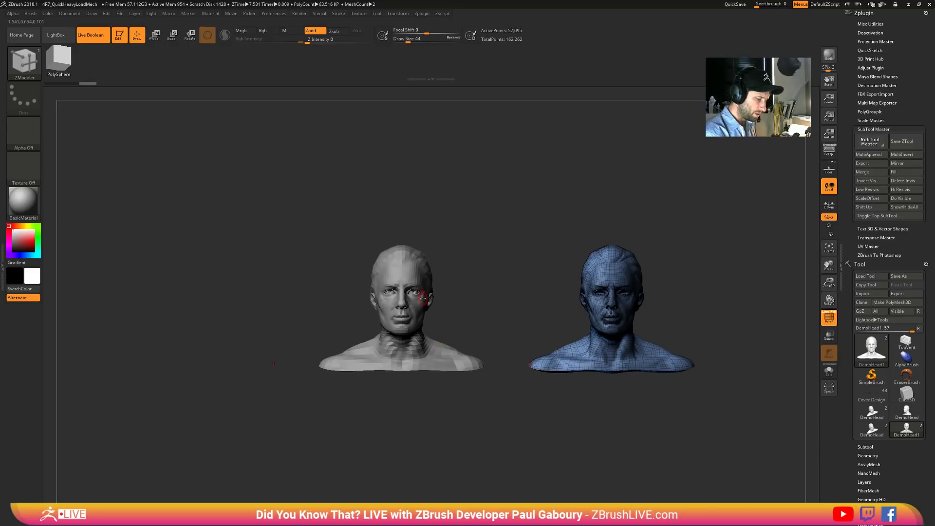
{"action": "key", "text": "b"}
{"action": "key", "text": "c"}
{"action": "key", "text": "b"}
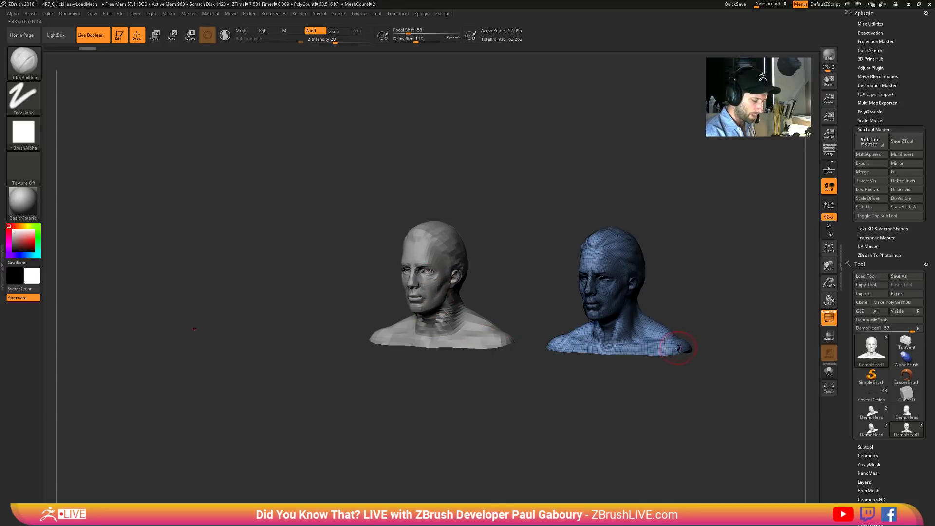
- Re-enable local symmetry for the offset bust and check the brush's mirrored position on its shoulders
{"action": "left_click_drag", "start_coordinate": [706, 341], "coordinate": [657, 338]}
{"action": "key", "text": "space"}
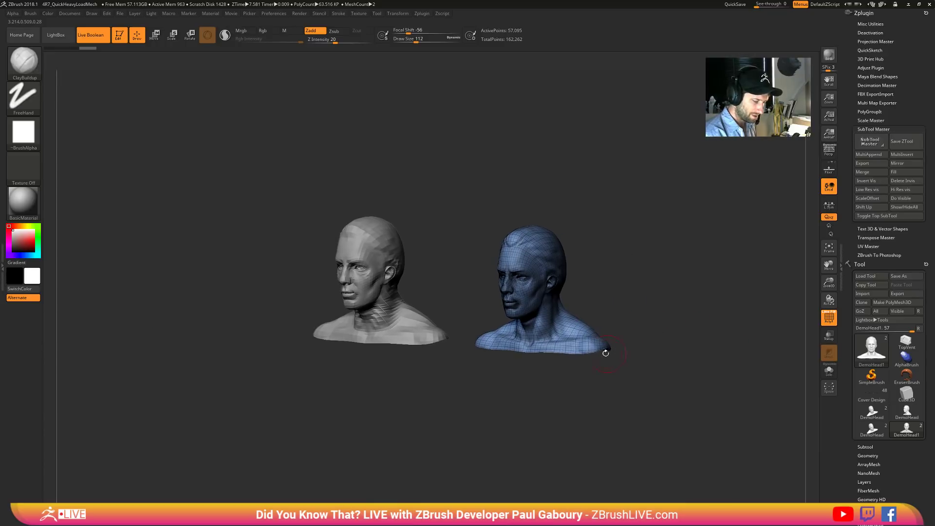
{"action": "left_click", "coordinate": [831, 210]}
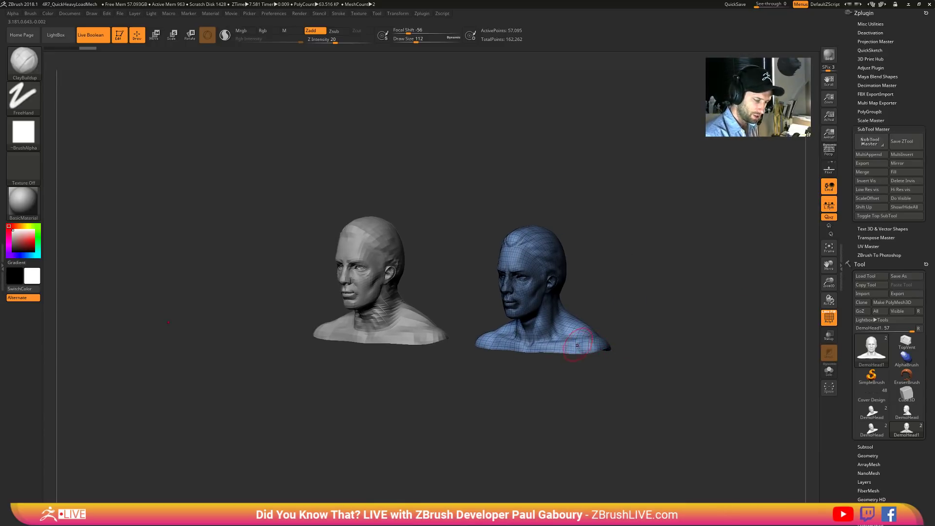
{"action": "left_click_drag", "start_coordinate": [706, 292], "coordinate": [736, 292]}
{"action": "mouse_move", "coordinate": [559, 277]}
{"action": "left_mouse_down"}
{"action": "mouse_move", "coordinate": [549, 290]}
{"action": "mouse_move", "coordinate": [550, 258]}
{"action": "mouse_move", "coordinate": [535, 317]}
{"action": "left_mouse_up"}
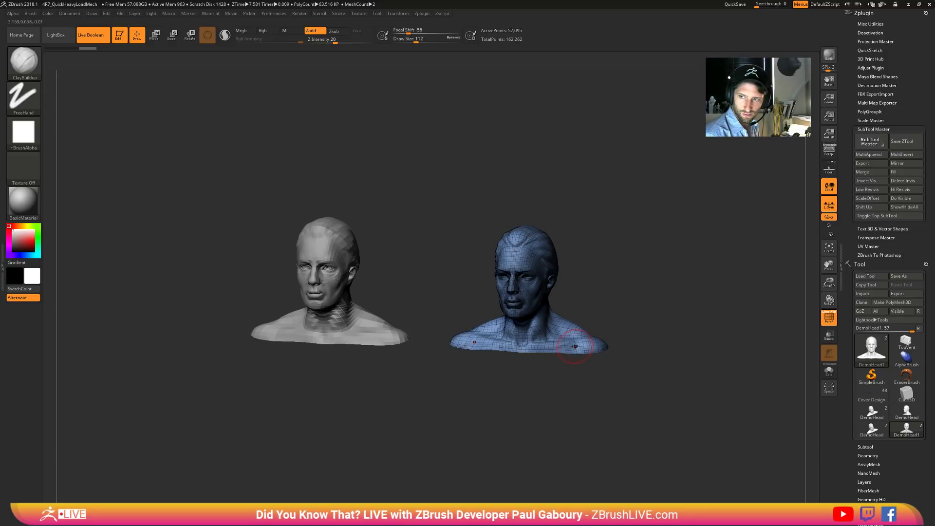
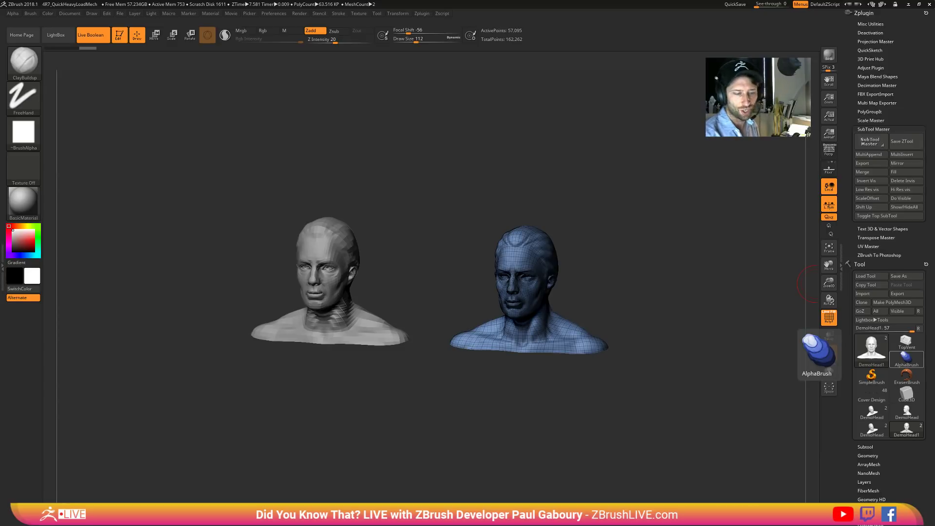
{"action": "key", "text": "space"}
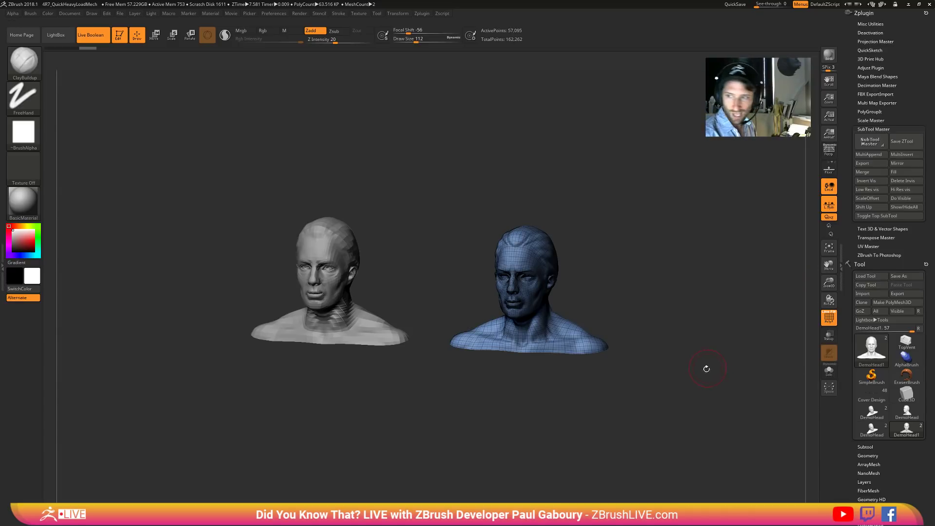
{"action": "left_click_drag", "start_coordinate": [707, 368], "coordinate": [685, 374]}
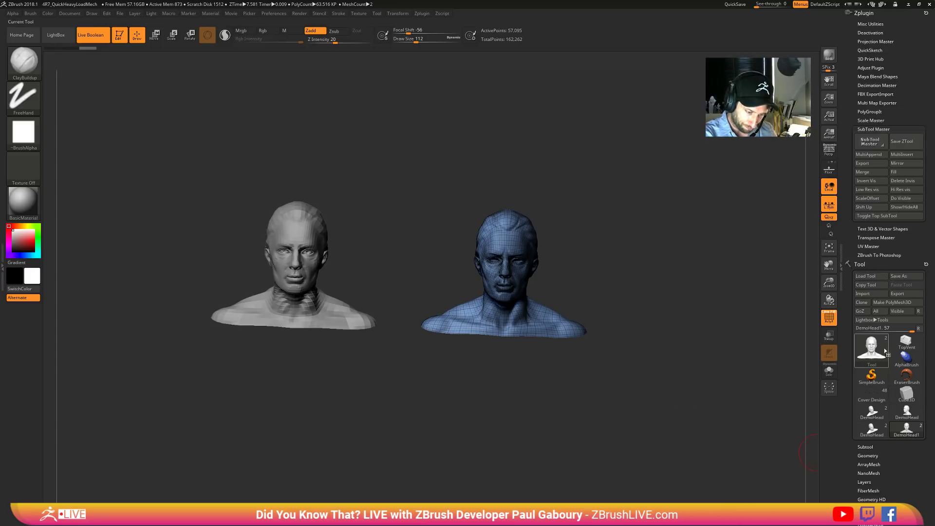
- Select the Sphere3D primitive as the active tool and convert it to a PolyMesh3D
{"action": "left_click", "coordinate": [872, 353]}
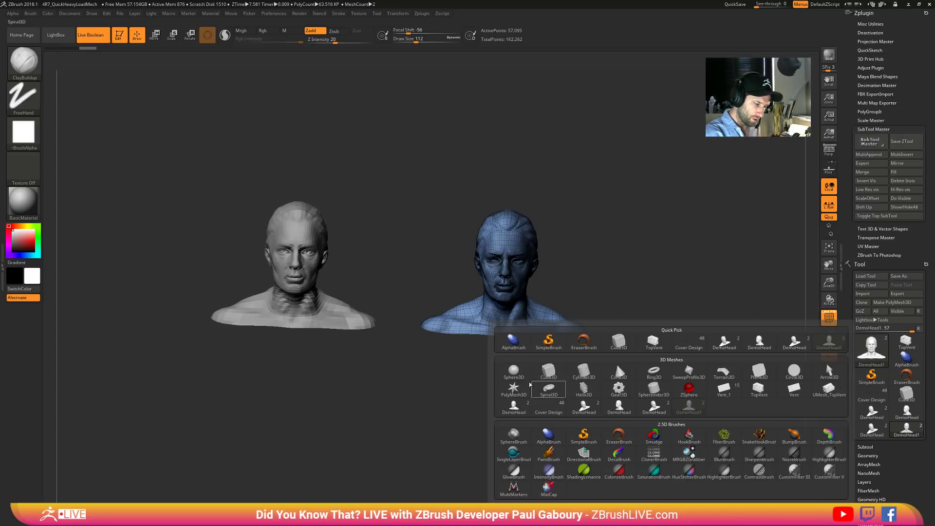
{"action": "left_click", "coordinate": [516, 374]}
{"action": "left_click", "coordinate": [885, 305]}
- Convert the polymesh sphere to a DynaMesh at resolution 128
{"action": "left_click", "coordinate": [877, 473]}
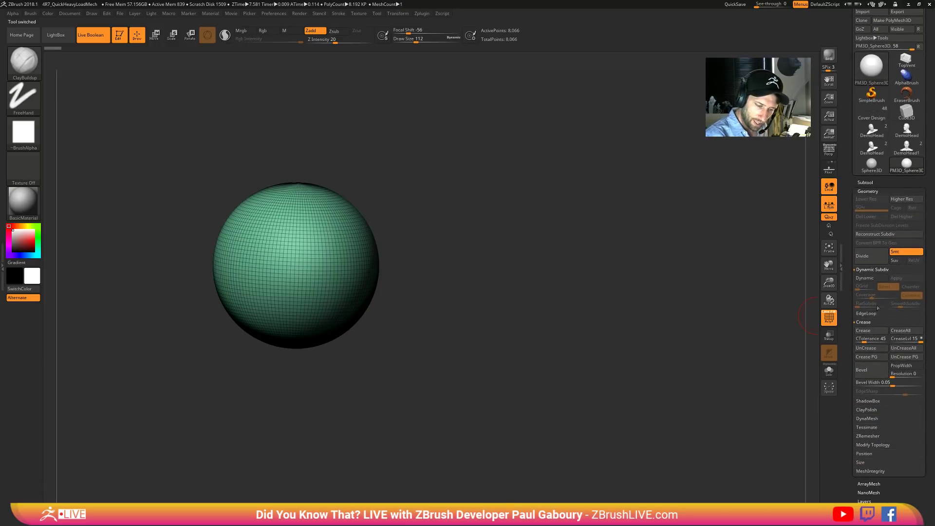
{"action": "left_click", "coordinate": [873, 269]}
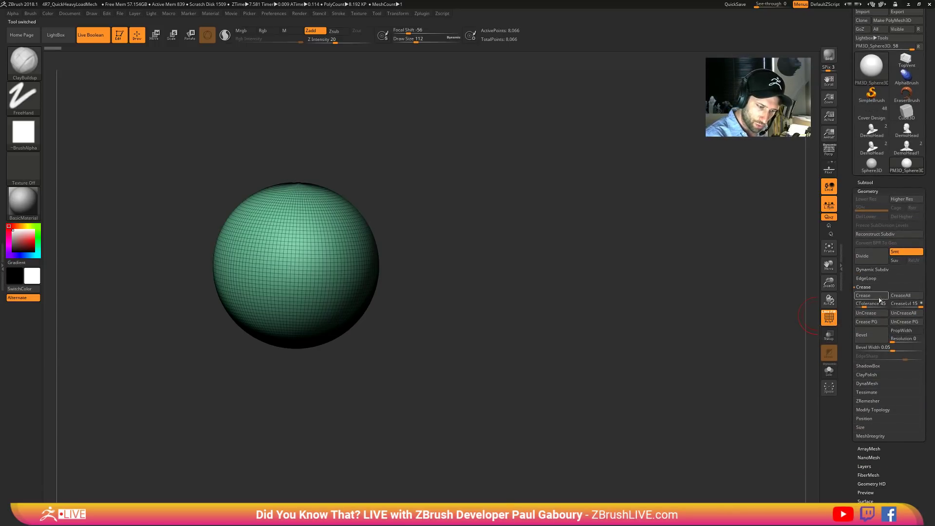
{"action": "left_click", "coordinate": [870, 289]}
{"action": "left_click", "coordinate": [872, 316]}
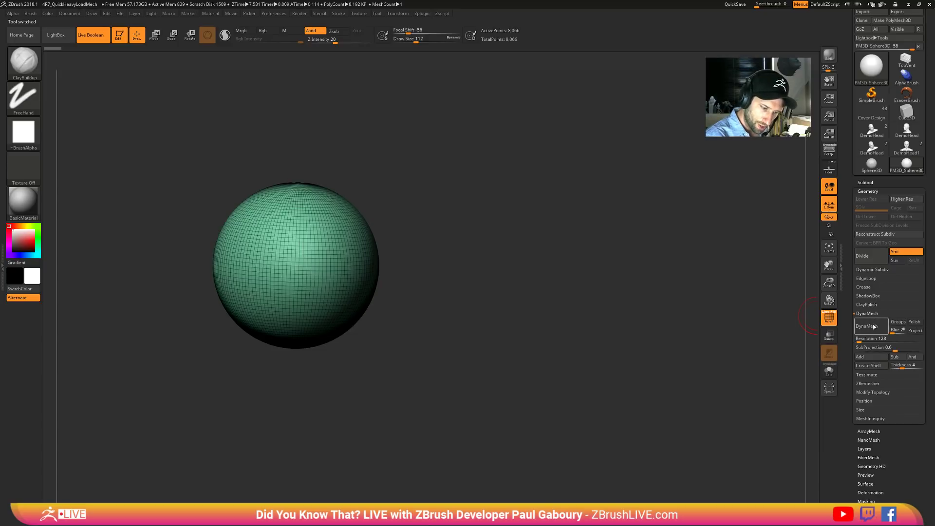
{"action": "left_click", "coordinate": [873, 324]}
{"action": "left_click_drag", "start_coordinate": [445, 366], "coordinate": [543, 375], "text": "alt"}
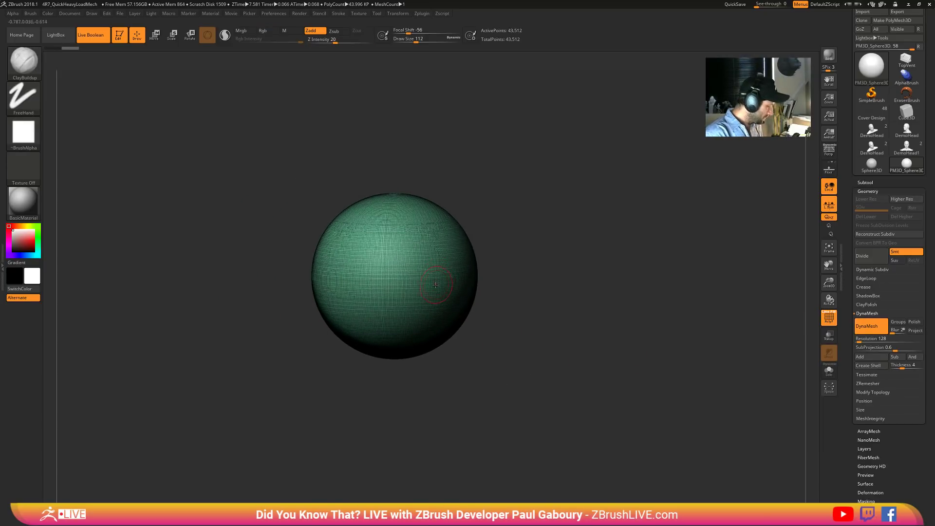
{"action": "mouse_move", "coordinate": [546, 302]}
{"action": "left_mouse_down"}
{"action": "mouse_move", "coordinate": [467, 313]}
{"action": "mouse_move", "coordinate": [495, 330]}
{"action": "left_mouse_up"}
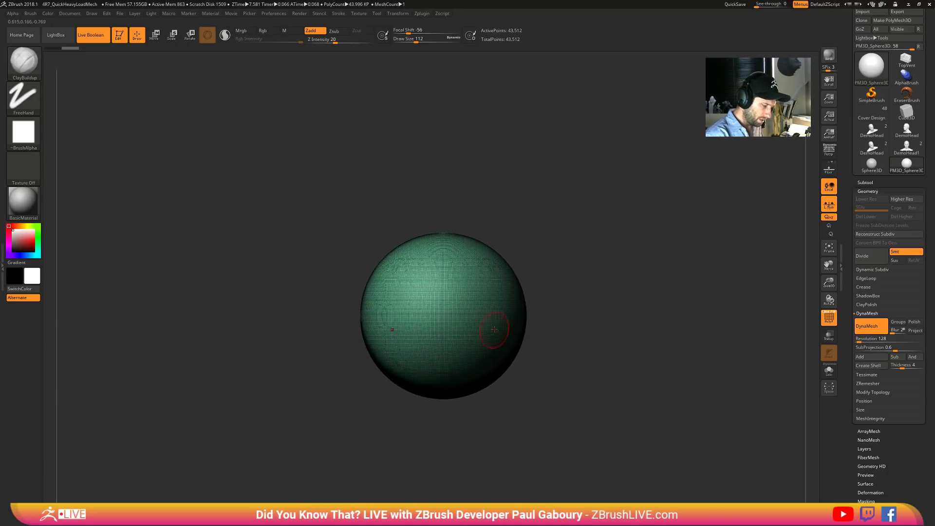
- Cut the sphere with several straight ClipCurve strokes so it has flat sides and a flat, angled front
{"action": "key", "text": "ctrl+shift"}
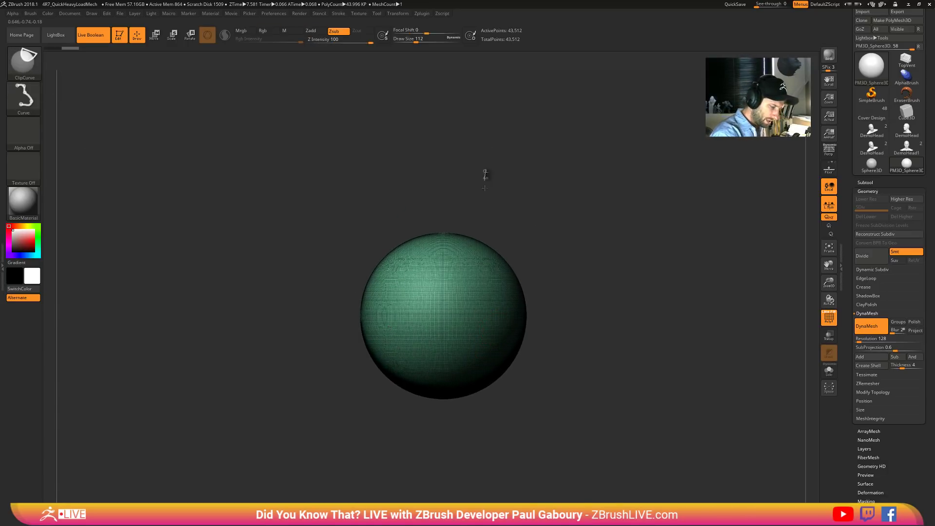
{"action": "left_click_drag", "start_coordinate": [485, 173], "coordinate": [491, 465], "text": "ctrl+shift"}
{"action": "mouse_move", "coordinate": [511, 418]}
{"action": "left_mouse_down"}
{"action": "mouse_move", "coordinate": [552, 398]}
{"action": "mouse_move", "coordinate": [526, 346]}
{"action": "left_mouse_up"}
{"action": "left_click_drag", "start_coordinate": [373, 210], "coordinate": [569, 443], "text": "ctrl+shift"}
{"action": "left_click_drag", "start_coordinate": [459, 263], "coordinate": [457, 477], "text": "ctrl+shift"}
{"action": "mouse_move", "coordinate": [591, 416]}
{"action": "left_mouse_down"}
{"action": "mouse_move", "coordinate": [564, 432]}
{"action": "mouse_move", "coordinate": [521, 436]}
{"action": "mouse_move", "coordinate": [579, 441]}
{"action": "mouse_move", "coordinate": [616, 426]}
{"action": "mouse_move", "coordinate": [569, 441]}
{"action": "mouse_move", "coordinate": [568, 415]}
{"action": "mouse_move", "coordinate": [610, 396]}
{"action": "left_mouse_up"}
{"action": "key", "text": "f"}
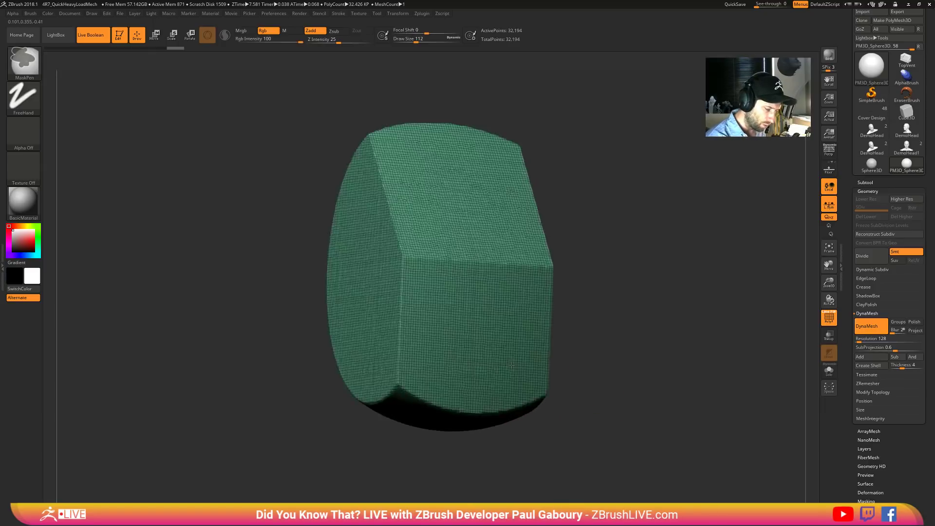
{"action": "right_click_drag", "start_coordinate": [511, 365], "coordinate": [507, 321], "text": "ctrl"}
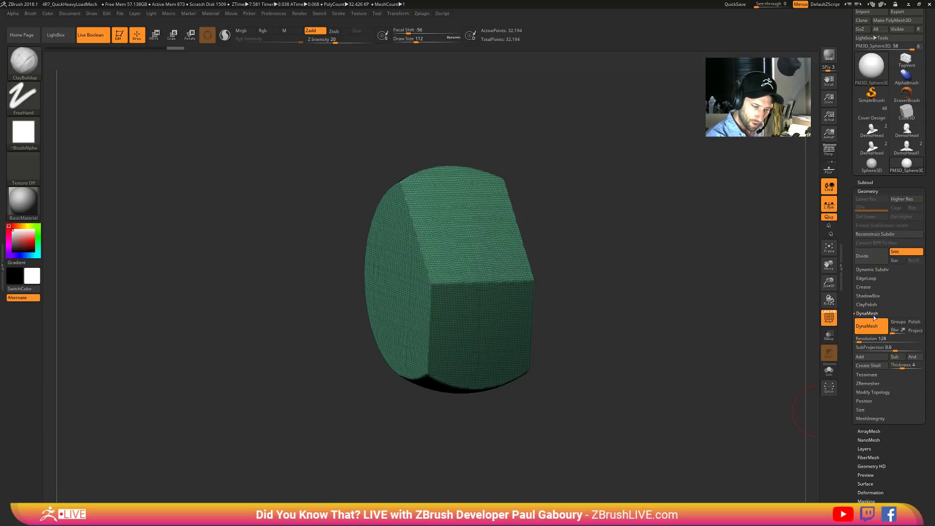
- Apply ClayPolish with Max 25 to the clipped sphere and check the polished edges without the polyframe
{"action": "left_click", "coordinate": [873, 315]}
{"action": "left_click", "coordinate": [871, 305]}
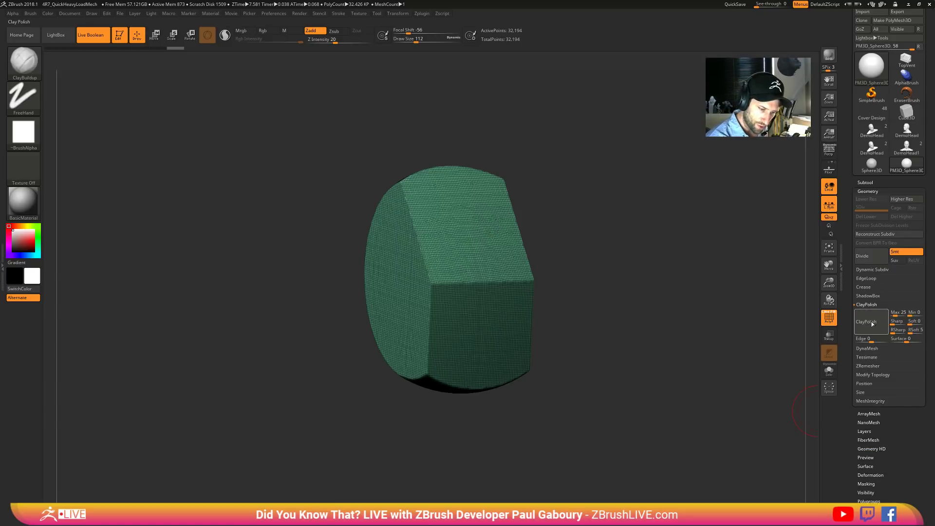
{"action": "left_click", "coordinate": [866, 322]}
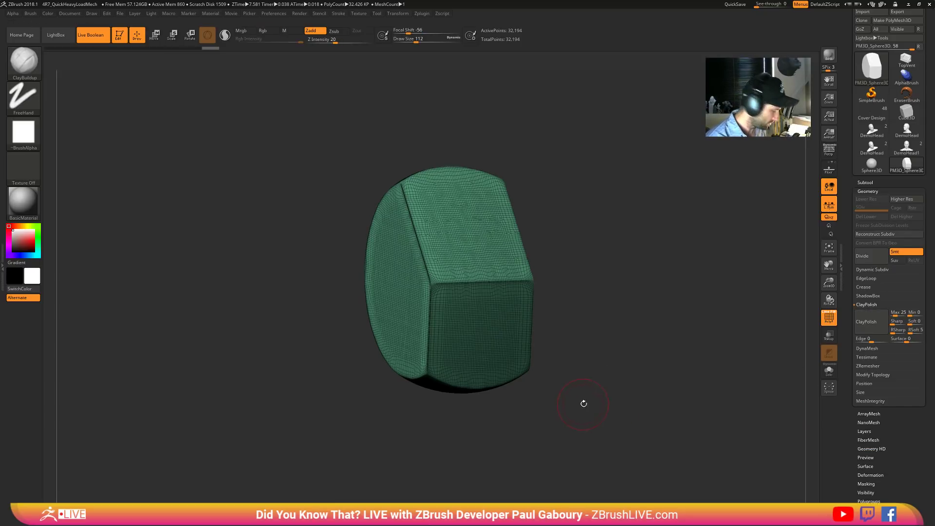
{"action": "key", "text": "shift+f"}
{"action": "mouse_move", "coordinate": [587, 404]}
{"action": "left_mouse_down"}
{"action": "mouse_move", "coordinate": [603, 409]}
{"action": "mouse_move", "coordinate": [589, 438]}
{"action": "mouse_move", "coordinate": [592, 412]}
{"action": "left_mouse_up"}
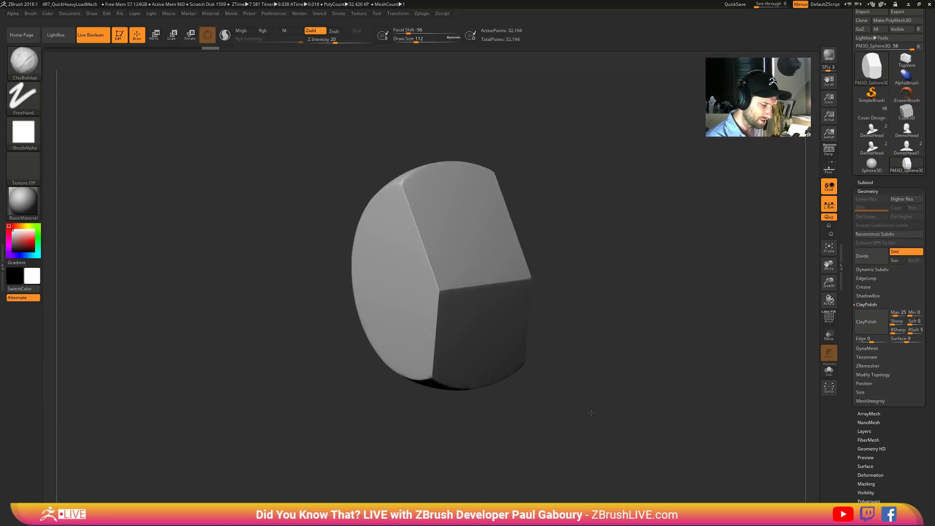
{"action": "key", "text": "shift"}
{"action": "key", "text": "shift+f"}
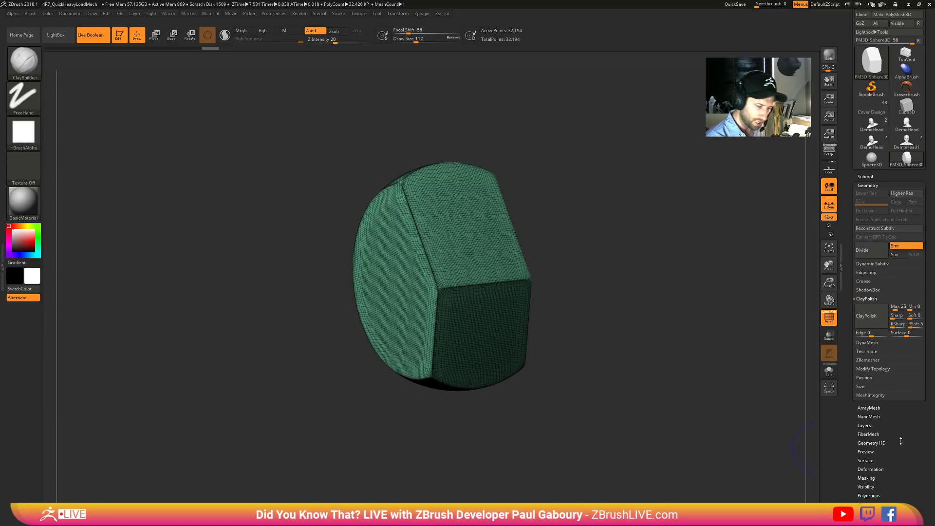
- Try to split the polished mesh into polygroups by face normals using the current angle tolerance
{"action": "left_click", "coordinate": [870, 475]}
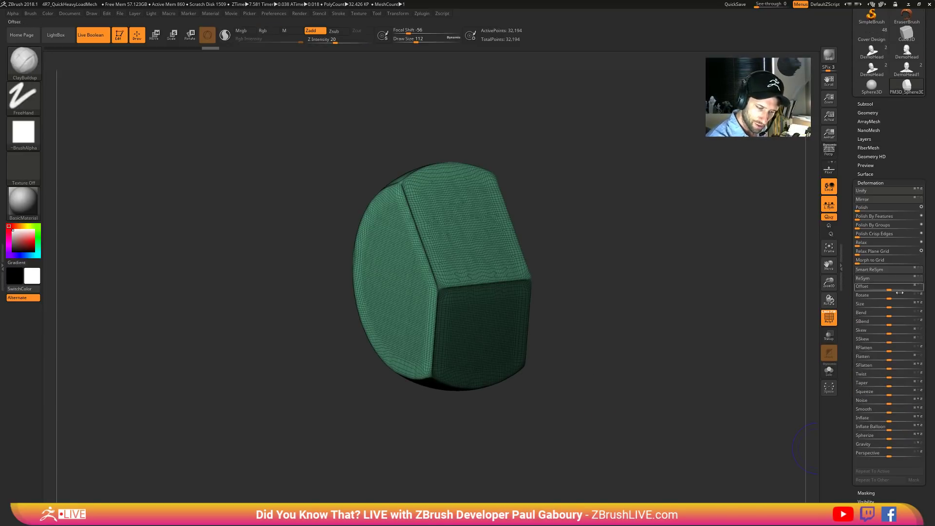
{"action": "left_click", "coordinate": [883, 184]}
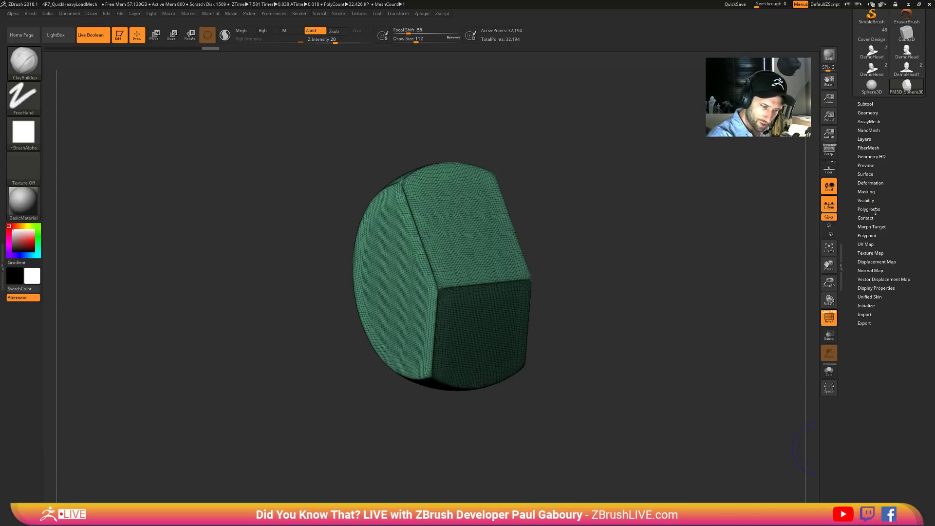
{"action": "left_click", "coordinate": [869, 209]}
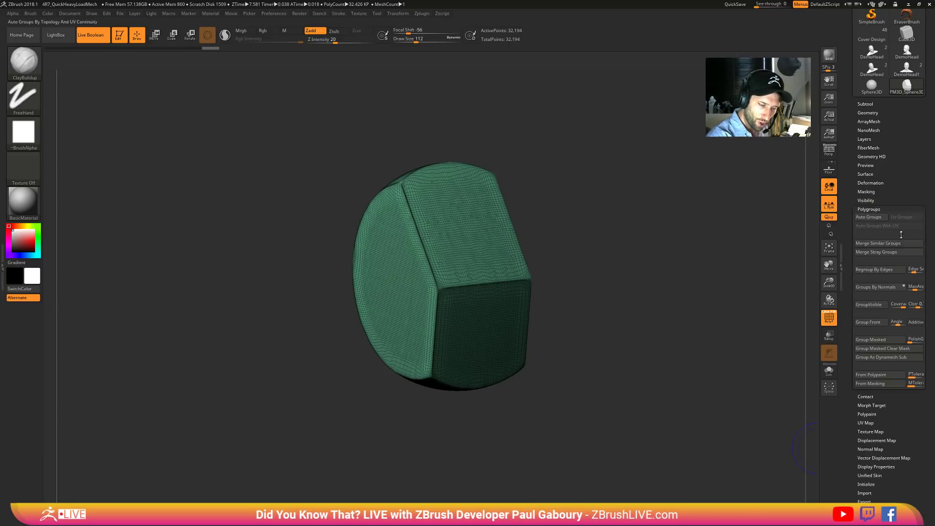
{"action": "left_click", "coordinate": [877, 288]}
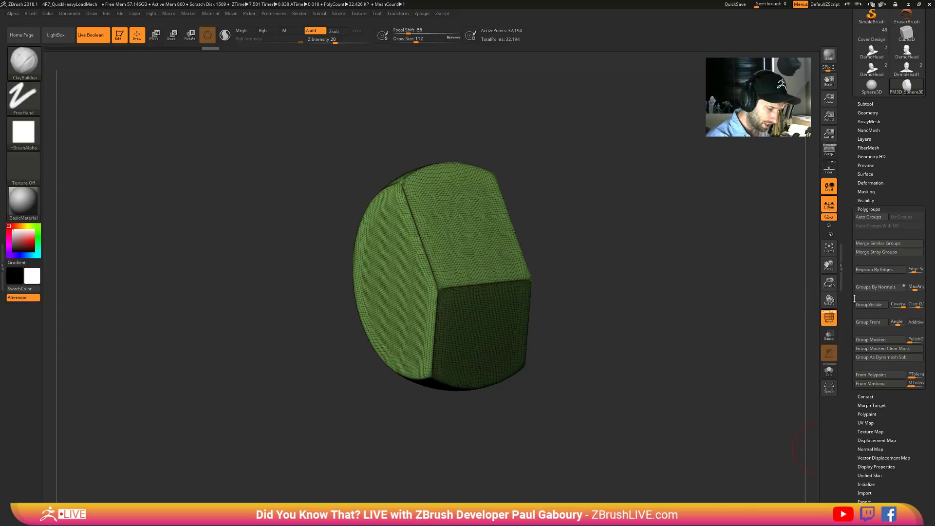
{"action": "left_click_drag", "start_coordinate": [609, 383], "coordinate": [572, 393]}
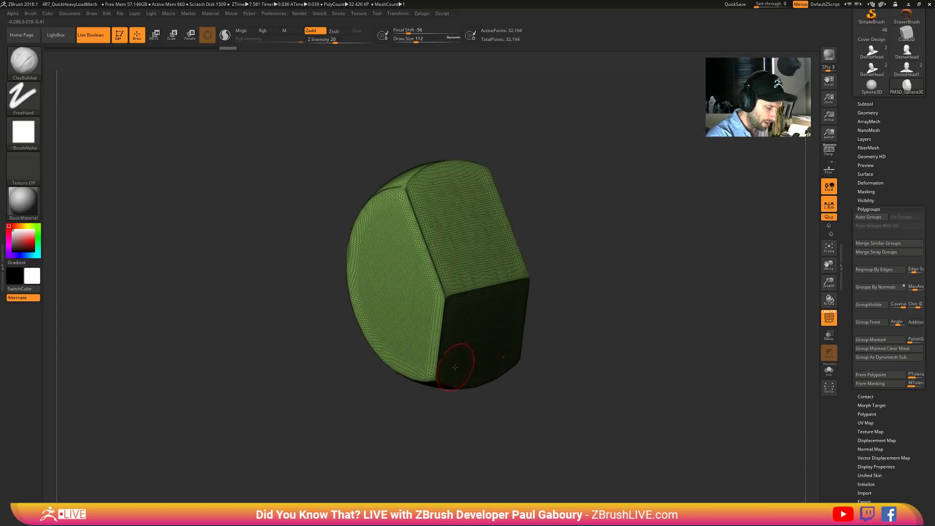
- Set the maximum angle tolerance to 10, switch the Groups By Normals mode, and regroup the mesh by normals
{"action": "left_click", "coordinate": [913, 293]}
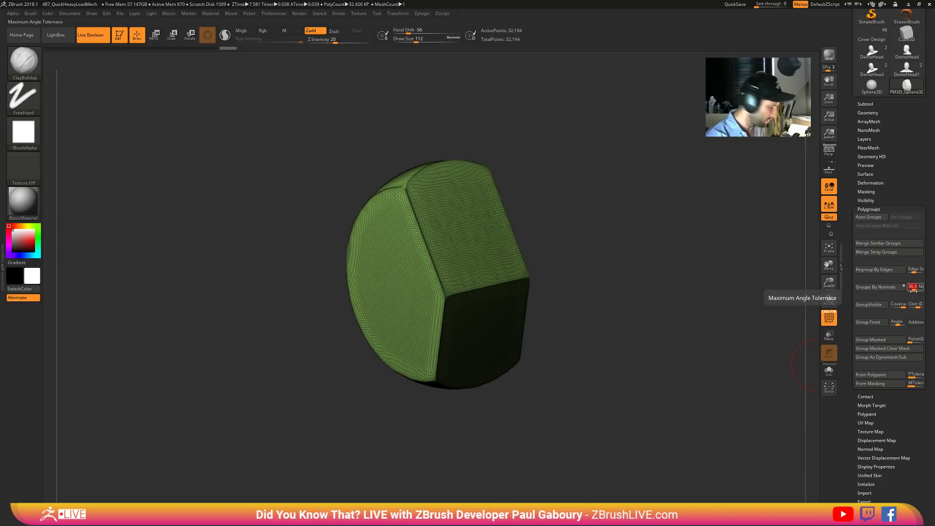
{"action": "type", "text": "10 Max"}
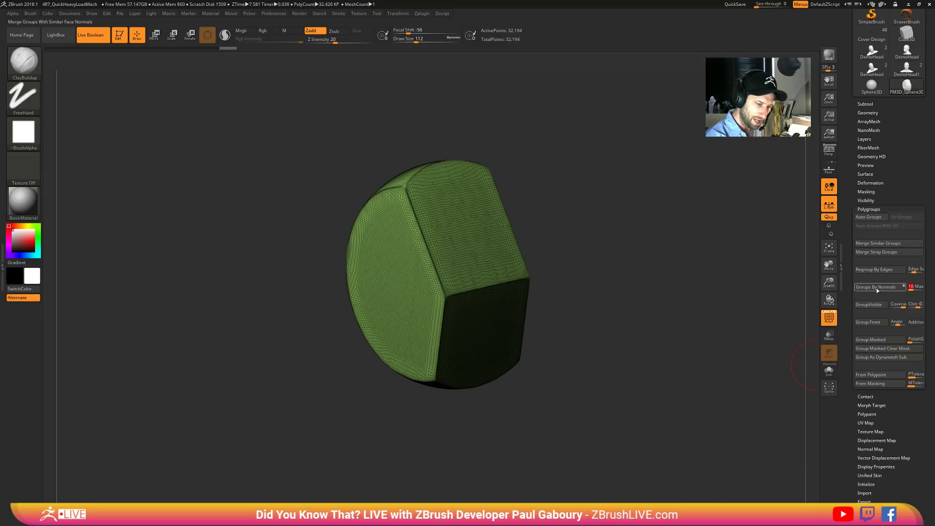
{"action": "key", "text": "Return"}
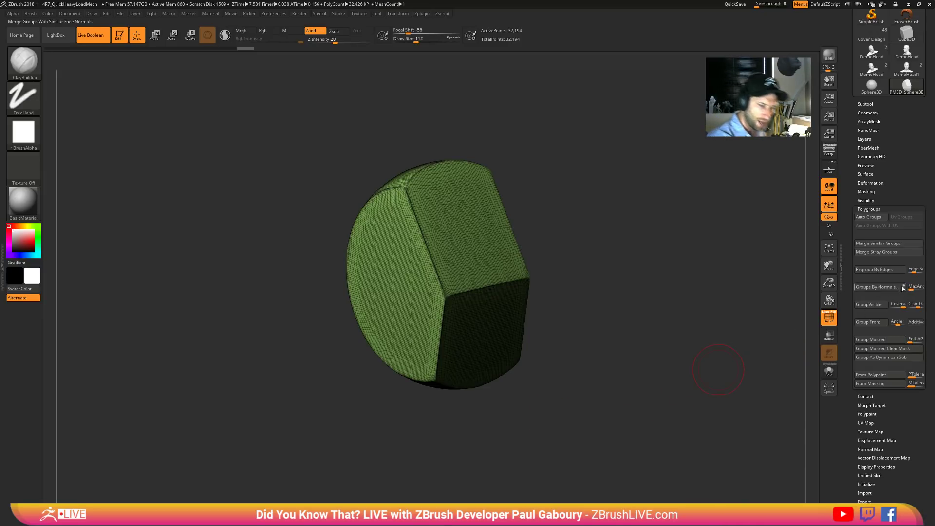
{"action": "left_click", "coordinate": [893, 288]}
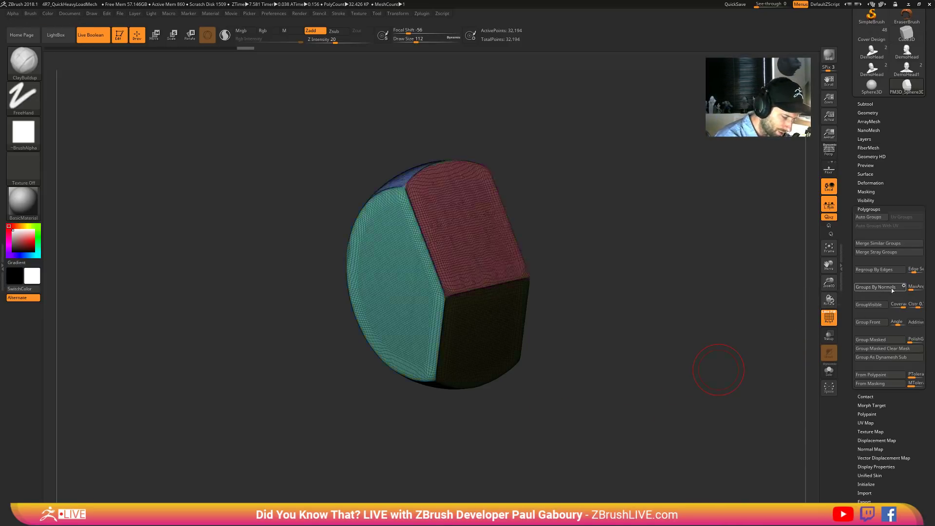
- Isolate the flat side face, assign it a single new polygroup, and show the whole mesh again
{"action": "left_click_drag", "start_coordinate": [682, 370], "coordinate": [654, 322]}
{"action": "right_click_drag", "start_coordinate": [655, 328], "coordinate": [592, 325], "text": "ctrl"}
{"action": "left_click", "coordinate": [592, 325], "text": "ctrl+shift"}
{"action": "right_click_drag", "start_coordinate": [687, 371], "coordinate": [608, 330], "text": "ctrl"}
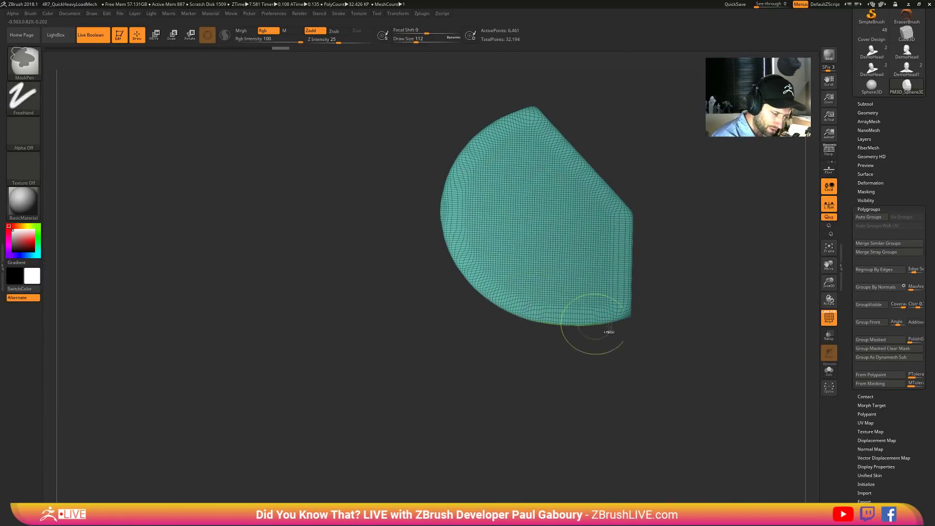
{"action": "key", "text": "ctrl+w"}
{"action": "left_click", "coordinate": [683, 355], "text": "ctrl+shift"}
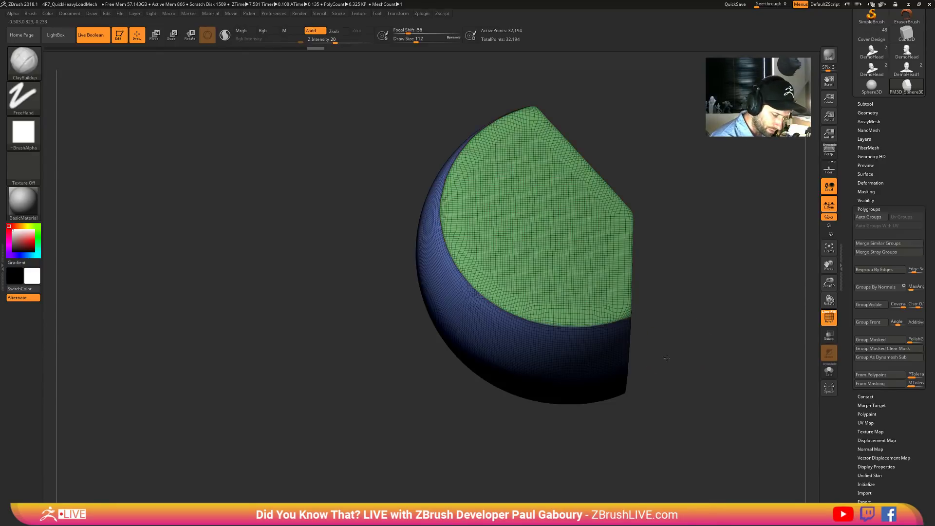
- Isolate the thin stray strip along the side face's curved edge and merge it with that face into one polygroup
{"action": "mouse_move", "coordinate": [683, 354]}
{"action": "left_mouse_down"}
{"action": "mouse_move", "coordinate": [616, 358]}
{"action": "mouse_move", "coordinate": [643, 397]}
{"action": "mouse_move", "coordinate": [626, 344]}
{"action": "left_mouse_up"}
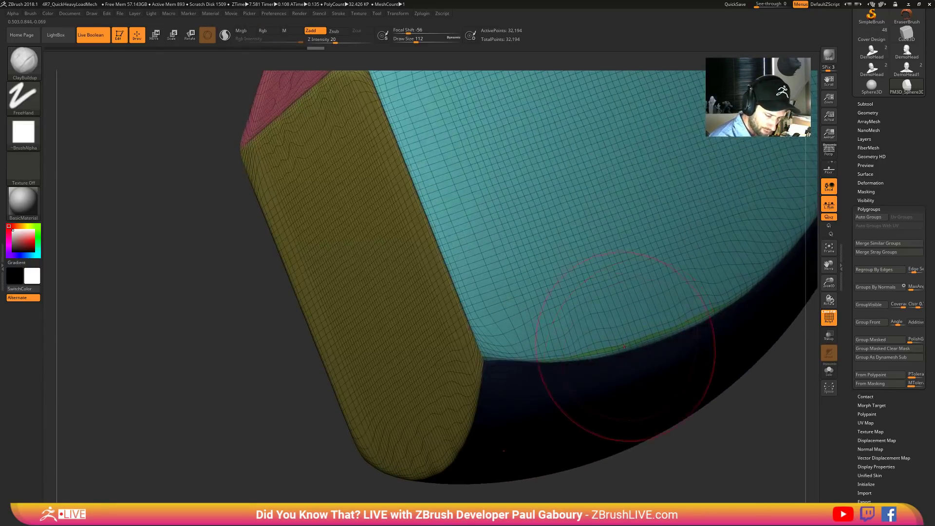
{"action": "left_click", "coordinate": [626, 345], "text": "ctrl+shift"}
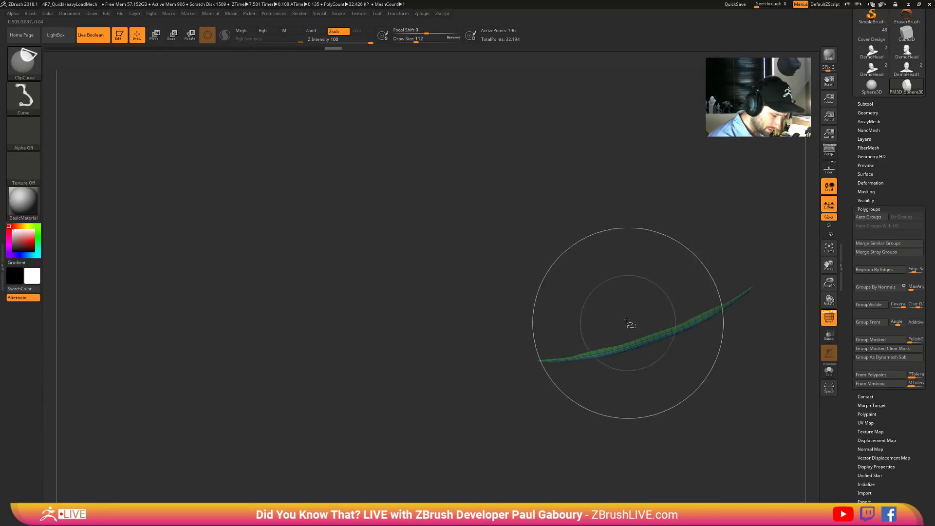
{"action": "key", "text": "ctrl+z"}
{"action": "left_click_drag", "start_coordinate": [631, 339], "coordinate": [495, 402]}
{"action": "key", "text": "ctrl+w"}
{"action": "left_click", "coordinate": [668, 428], "text": "ctrl+shift"}
{"action": "left_click", "coordinate": [480, 402], "text": "ctrl+shift"}
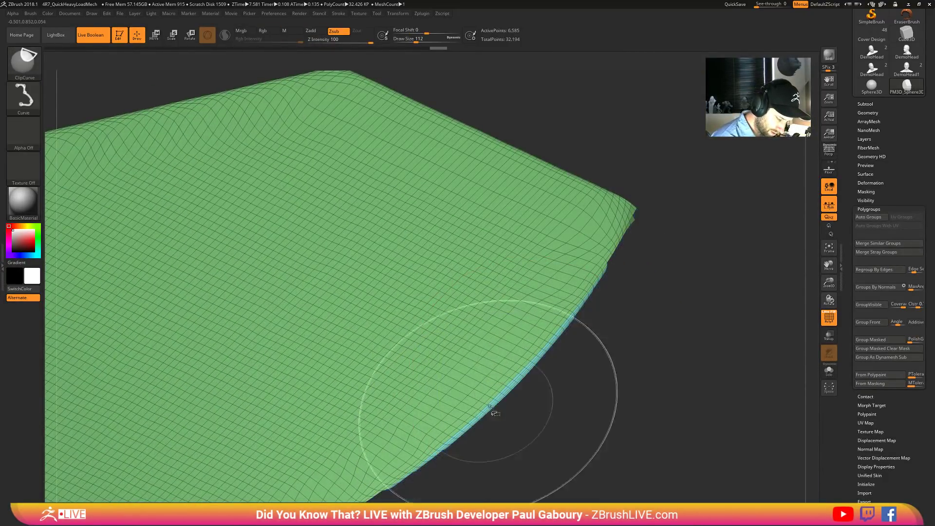
{"action": "key", "text": "ctrl+w"}
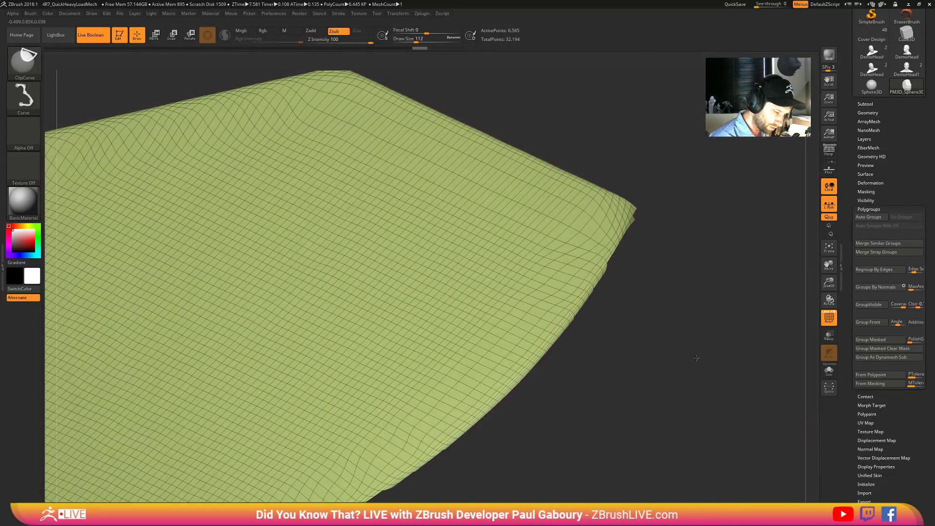
{"action": "left_click", "coordinate": [693, 365], "text": "ctrl+shift"}
- Merge the flat front face and its stray edge polygons into one polygroup, with the whole mesh shown again
{"action": "mouse_move", "coordinate": [694, 365]}
{"action": "left_mouse_down"}
{"action": "mouse_move", "coordinate": [641, 397]}
{"action": "mouse_move", "coordinate": [539, 397]}
{"action": "mouse_move", "coordinate": [529, 408]}
{"action": "mouse_move", "coordinate": [496, 237]}
{"action": "left_mouse_up"}
{"action": "left_click", "coordinate": [497, 238], "text": "ctrl+shift"}
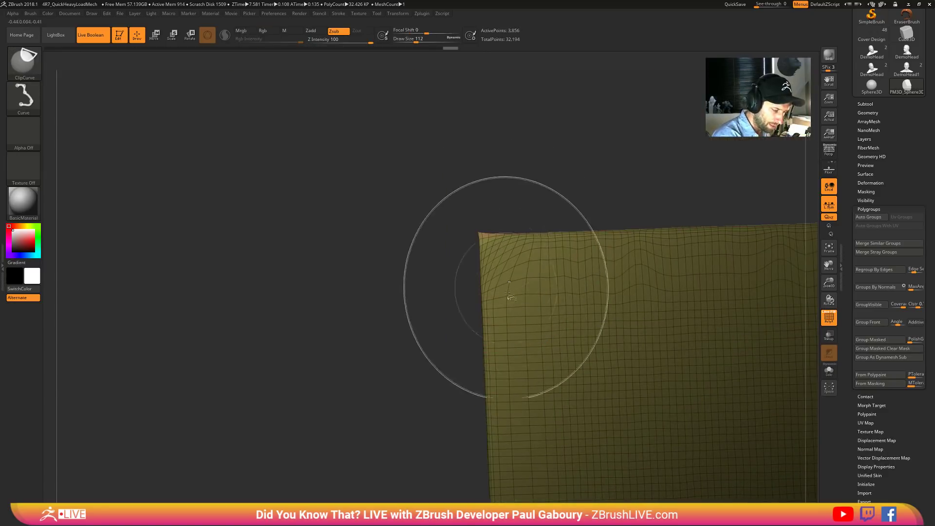
{"action": "key", "text": "ctrl+w"}
{"action": "left_click", "coordinate": [427, 402], "text": "ctrl+shift"}
{"action": "key", "text": "f"}
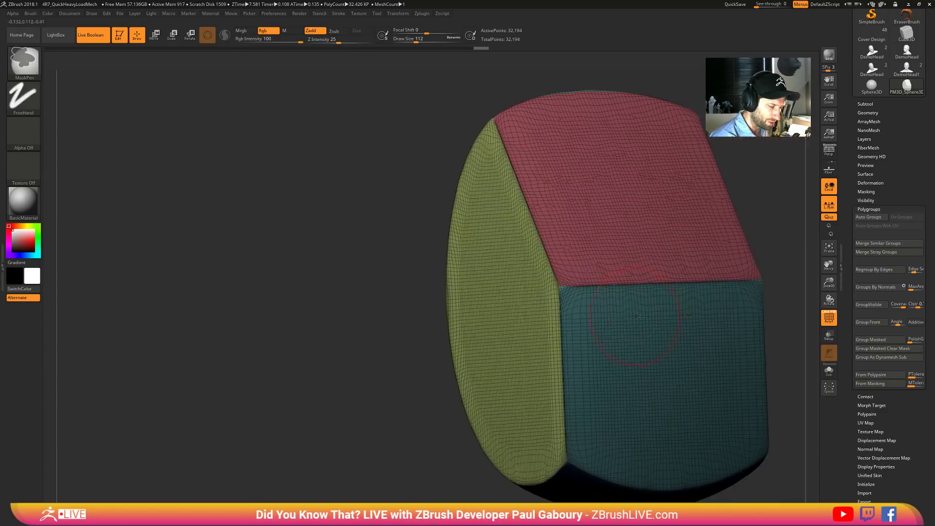
- Examine the stray polygroup strips along the curved edge between the rounded surface and the flat face by hiding groups
{"action": "mouse_move", "coordinate": [626, 334]}
{"action": "left_mouse_down"}
{"action": "mouse_move", "coordinate": [627, 359]}
{"action": "mouse_move", "coordinate": [576, 361]}
{"action": "left_mouse_up"}
{"action": "mouse_move", "coordinate": [576, 361]}
{"action": "right_mouse_down"}
{"action": "mouse_move", "coordinate": [560, 390]}
{"action": "mouse_move", "coordinate": [531, 294]}
{"action": "right_mouse_up"}
{"action": "key", "text": "ctrl+shift"}
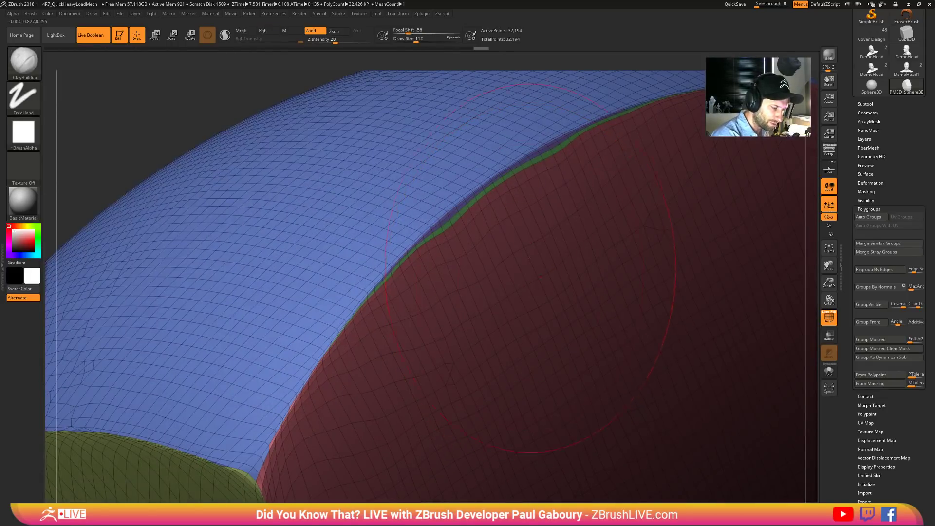
{"action": "left_click", "coordinate": [506, 186], "text": "ctrl+shift"}
{"action": "left_click", "coordinate": [444, 239], "text": "ctrl+shift"}
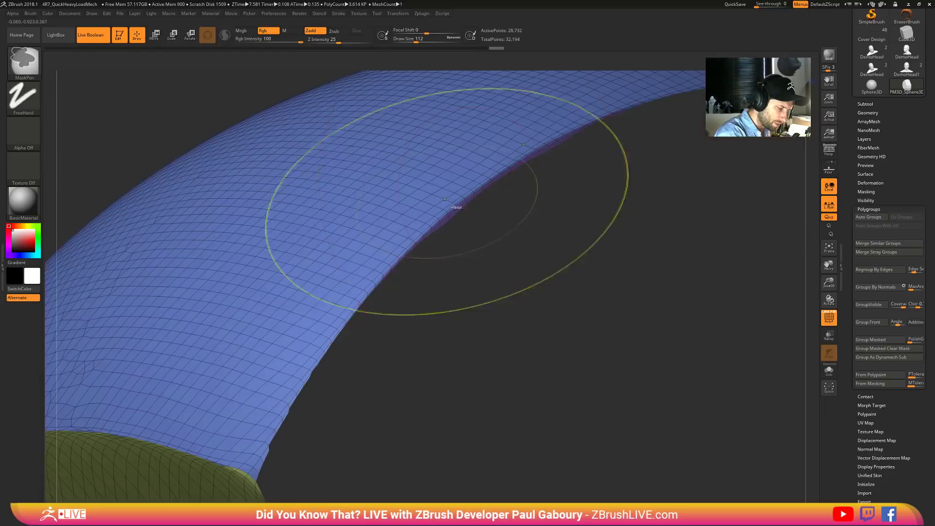
{"action": "left_click", "coordinate": [529, 225], "text": "ctrl+shift"}
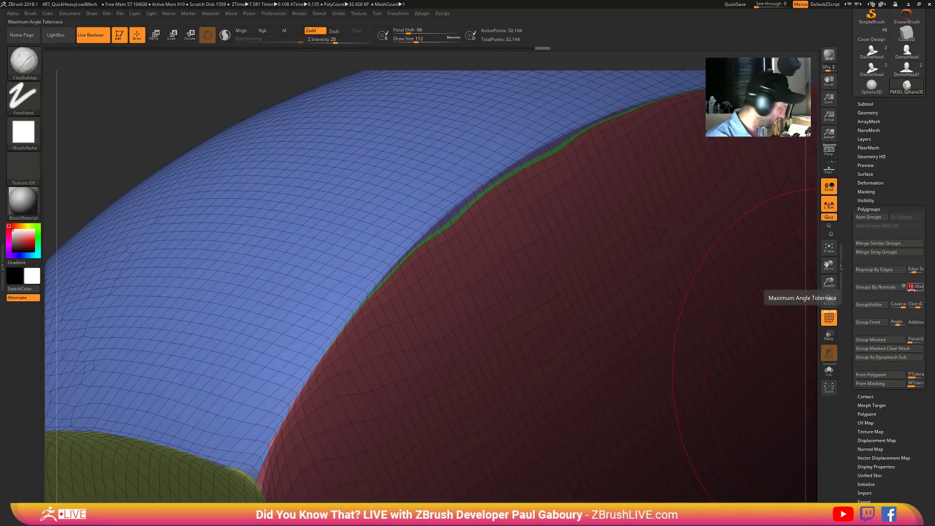
- Set the maximum angle tolerance to 15, regroup the mesh by normals, and check the group borders along the edges
{"action": "left_click_drag", "start_coordinate": [912, 289], "coordinate": [913, 292]}
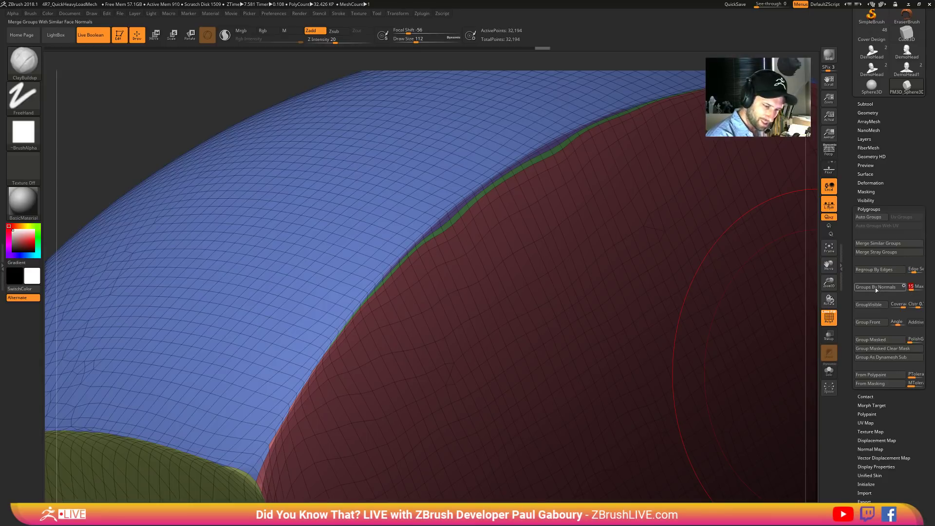
{"action": "left_click", "coordinate": [875, 286]}
{"action": "right_click_drag", "start_coordinate": [518, 365], "coordinate": [573, 265]}
{"action": "key", "text": "f"}
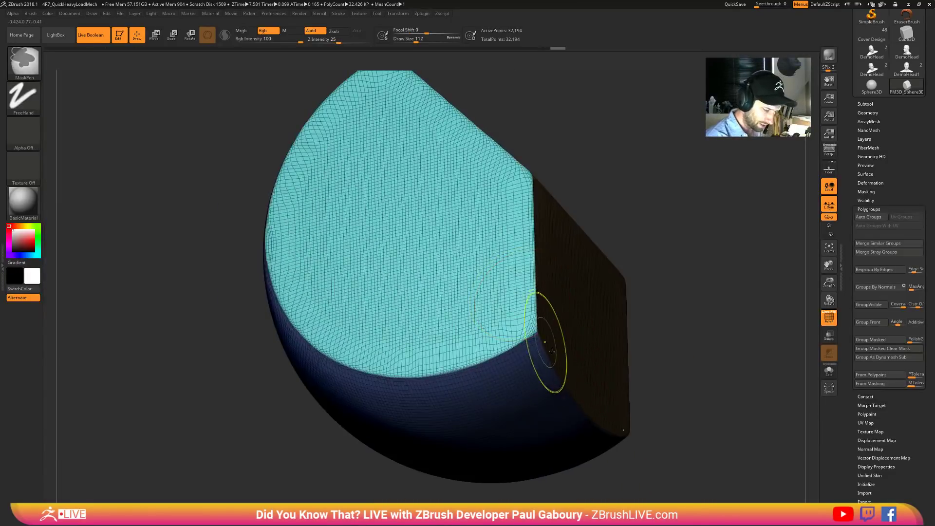
{"action": "right_click_drag", "start_coordinate": [547, 349], "coordinate": [573, 398], "text": "ctrl"}
{"action": "right_click_drag", "start_coordinate": [573, 398], "coordinate": [668, 385], "text": "ctrl"}
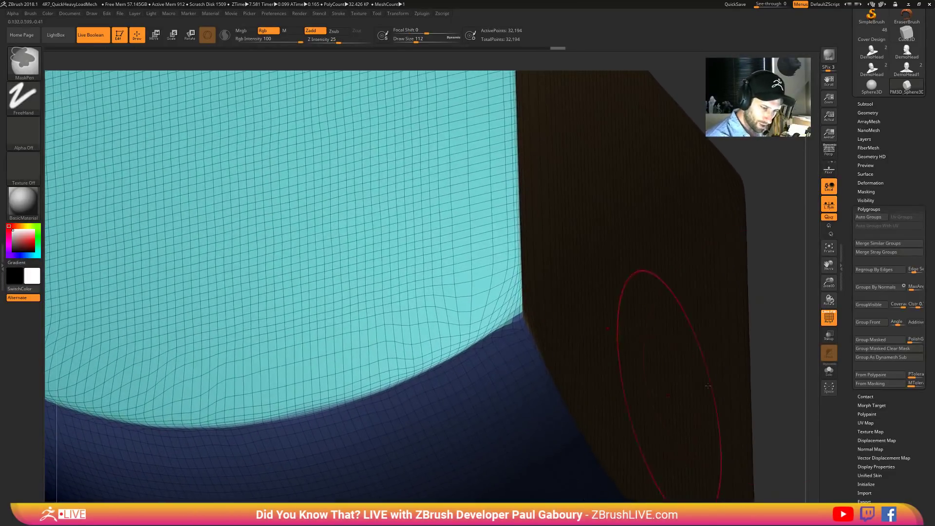
- Polish the mesh by groups and check the edges between its faces with the polyframe hidden
{"action": "right_click_drag", "start_coordinate": [615, 376], "coordinate": [782, 422], "text": "ctrl"}
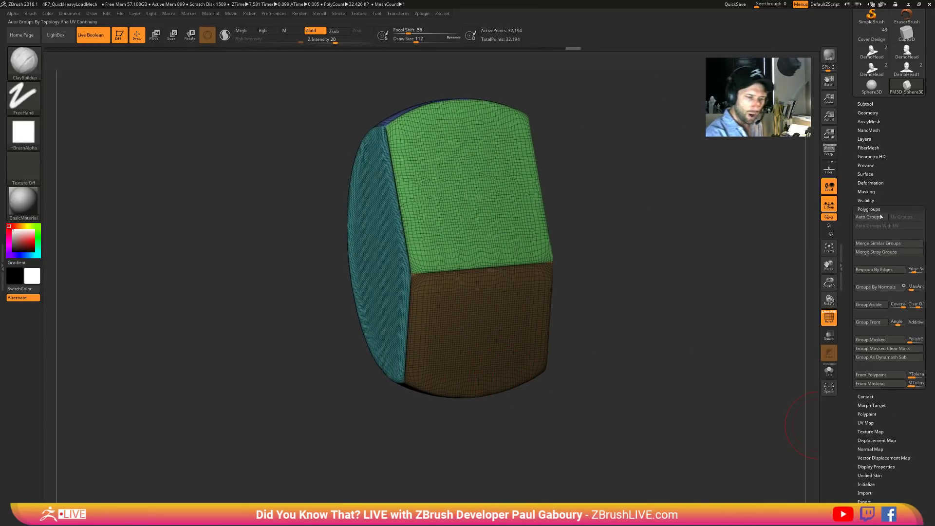
{"action": "left_click", "coordinate": [879, 183]}
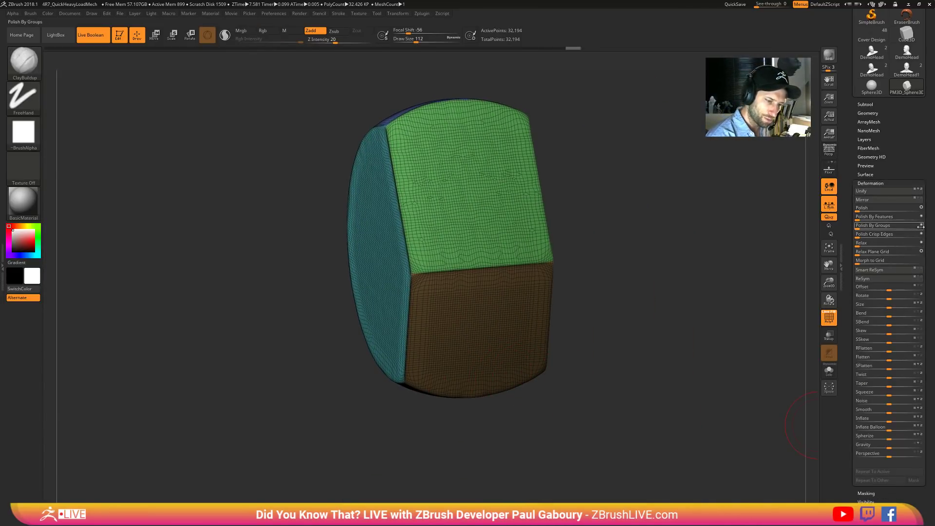
{"action": "left_click", "coordinate": [877, 226]}
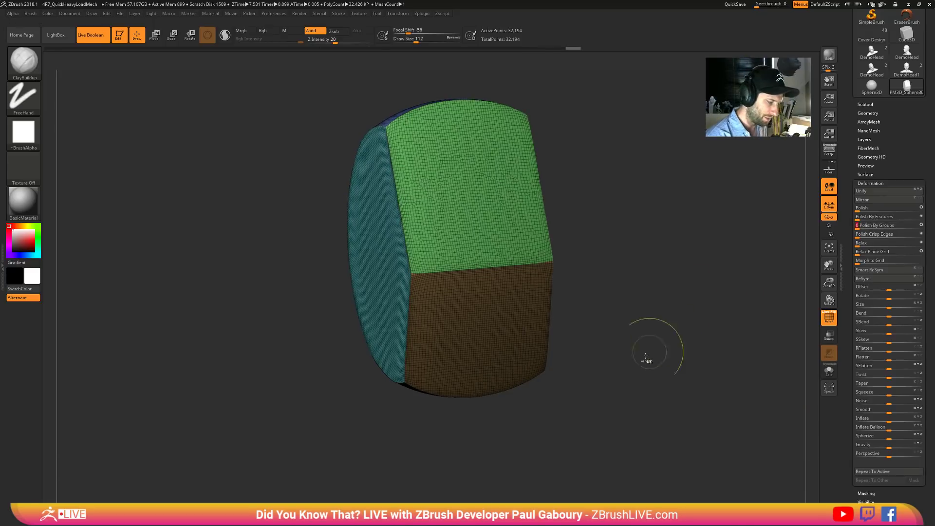
{"action": "left_click_drag", "start_coordinate": [652, 345], "coordinate": [640, 362]}
{"action": "key", "text": "shift+f"}
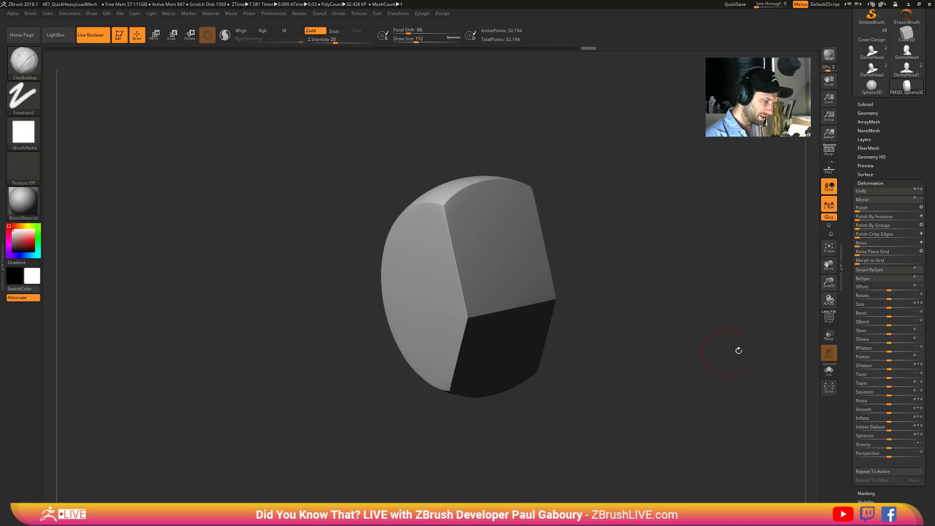
{"action": "left_click", "coordinate": [860, 227]}
{"action": "mouse_move", "coordinate": [573, 405]}
{"action": "left_mouse_down"}
{"action": "mouse_move", "coordinate": [620, 370]}
{"action": "mouse_move", "coordinate": [582, 393]}
{"action": "mouse_move", "coordinate": [668, 392]}
{"action": "left_mouse_up"}
{"action": "key", "text": "shift"}
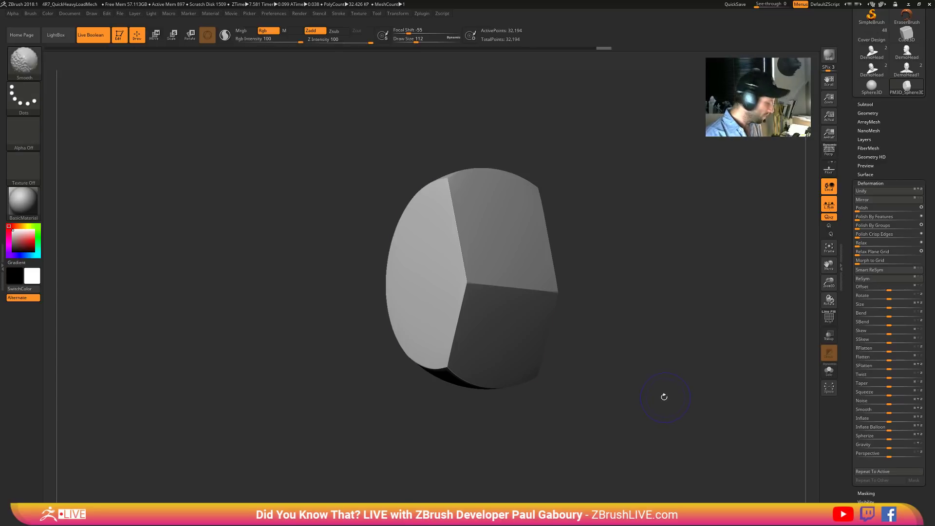
- Show the polyframe and ZRemesh the shape with KeepGroups on and a Target Polygons Count of 0.1
{"action": "key", "text": "shift+f"}
{"action": "left_click", "coordinate": [875, 113]}
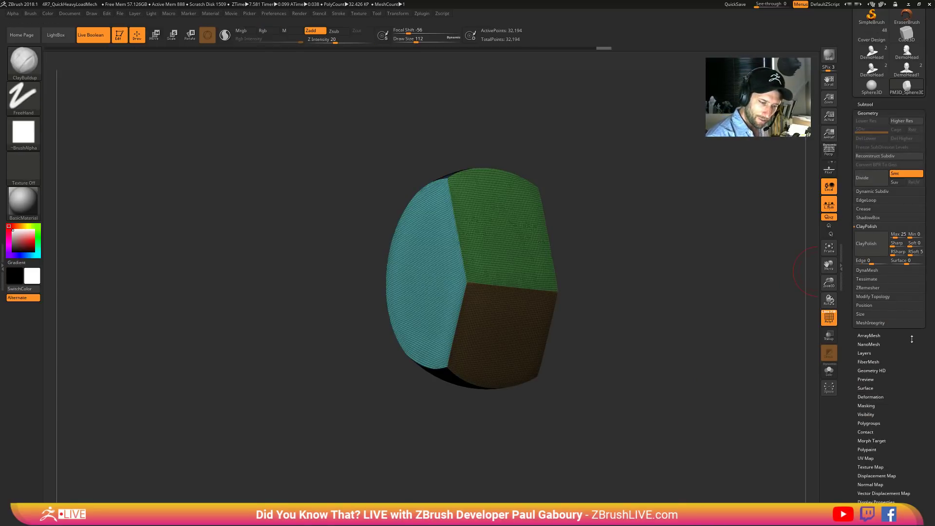
{"action": "left_click", "coordinate": [874, 227]}
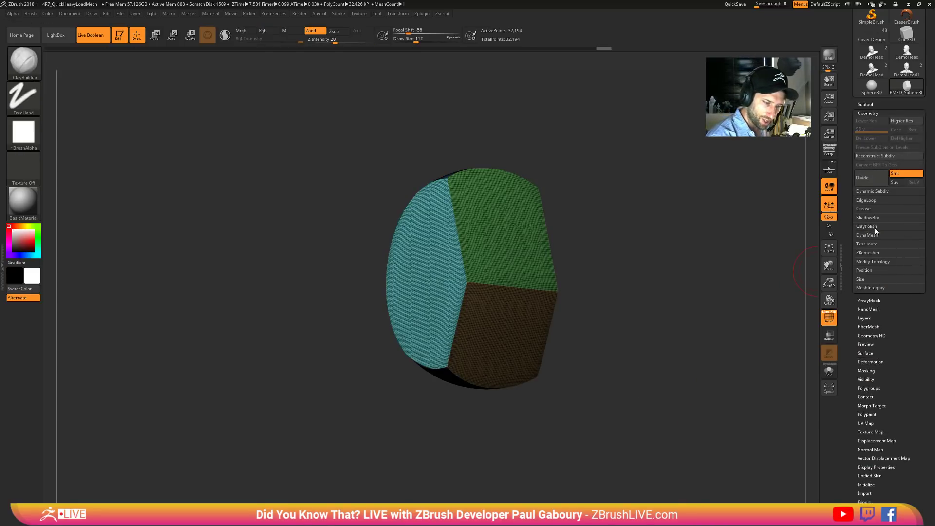
{"action": "left_click", "coordinate": [868, 253]}
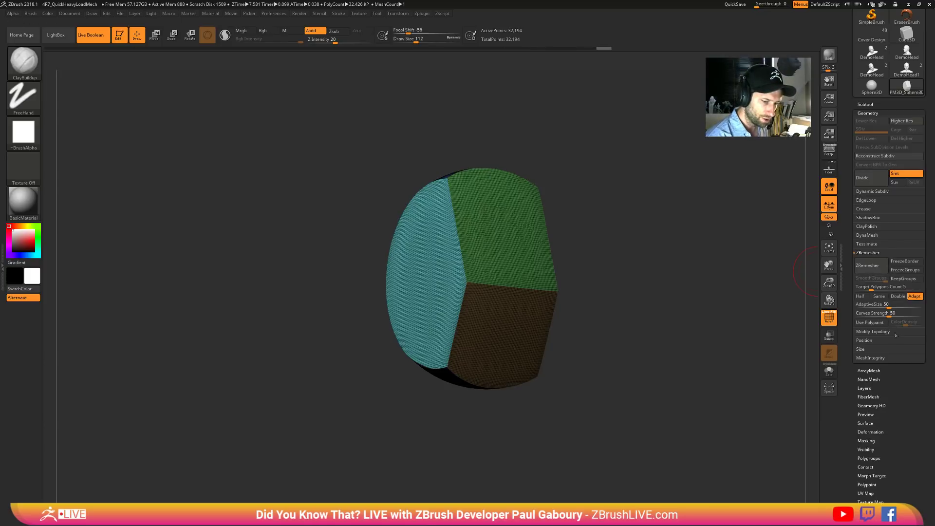
{"action": "left_click", "coordinate": [907, 278]}
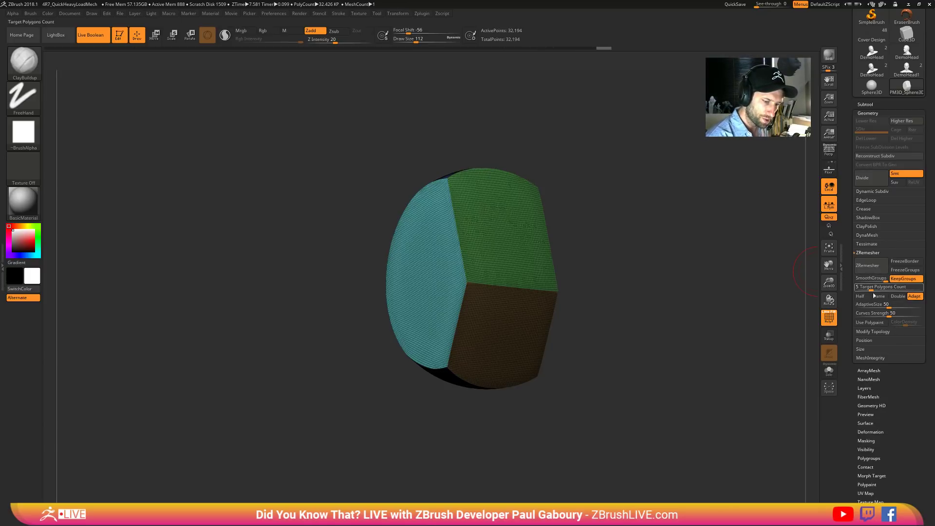
{"action": "left_click_drag", "start_coordinate": [859, 288], "coordinate": [850, 288]}
{"action": "left_click", "coordinate": [867, 265]}
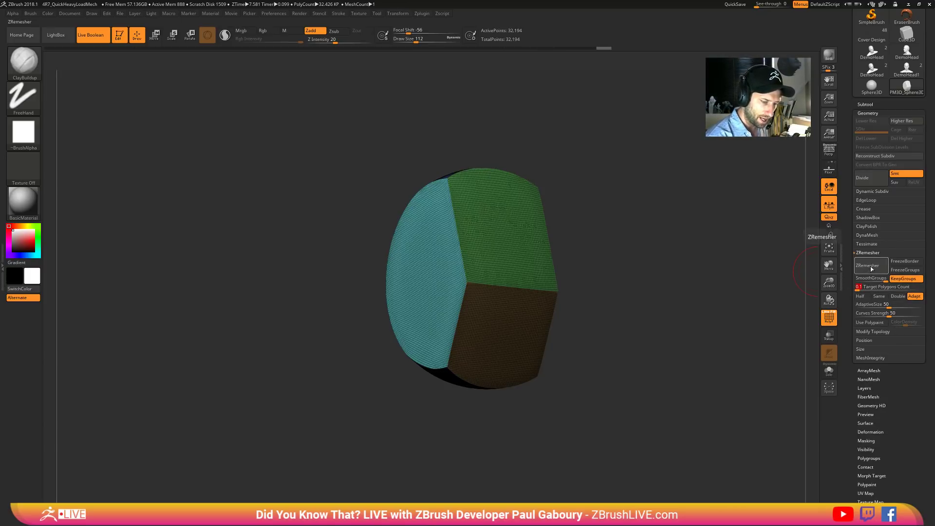
{"action": "left_click", "coordinate": [872, 266]}
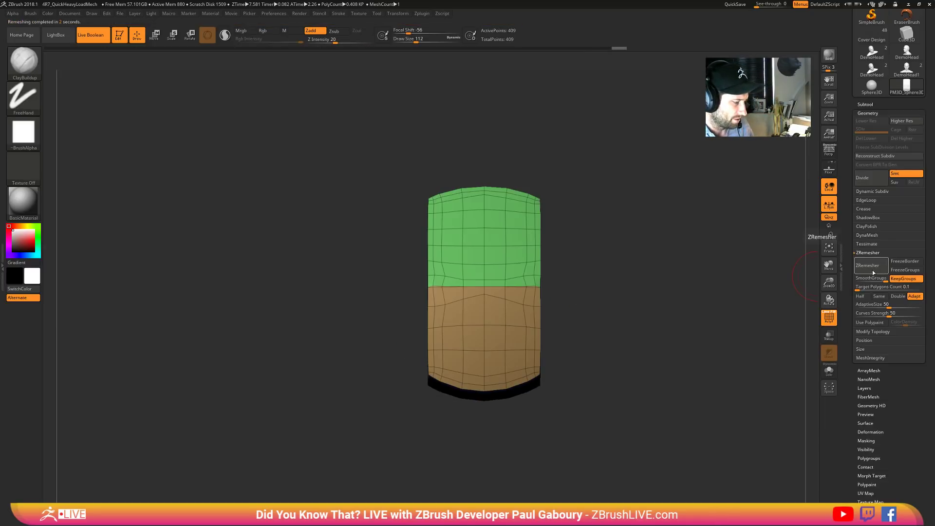
{"action": "mouse_move", "coordinate": [599, 404]}
{"action": "left_mouse_down"}
{"action": "mouse_move", "coordinate": [640, 419]}
{"action": "mouse_move", "coordinate": [605, 392]}
{"action": "left_mouse_up"}
- Try a second ZRemesher pass with the same settings, check its topology and undo that pass
{"action": "left_click", "coordinate": [874, 270]}
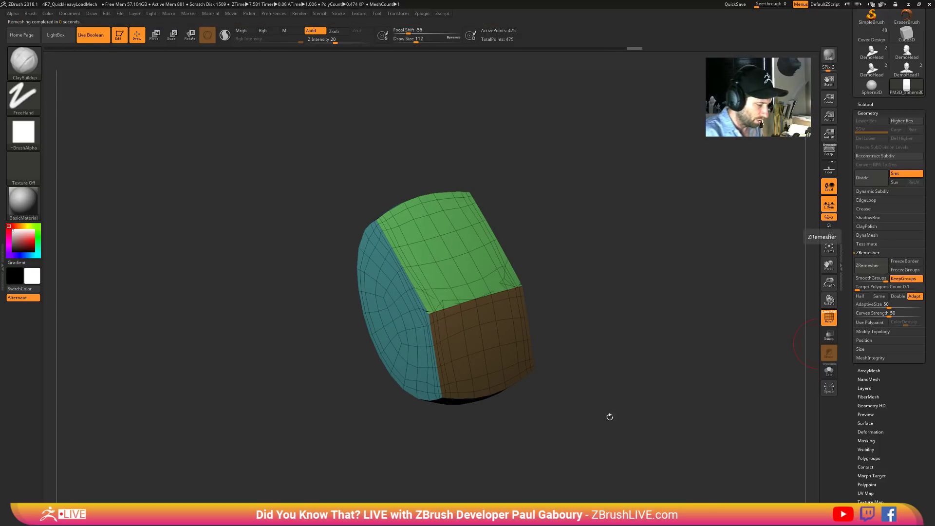
{"action": "left_click_drag", "start_coordinate": [610, 416], "coordinate": [613, 401]}
{"action": "key", "text": "ctrl"}
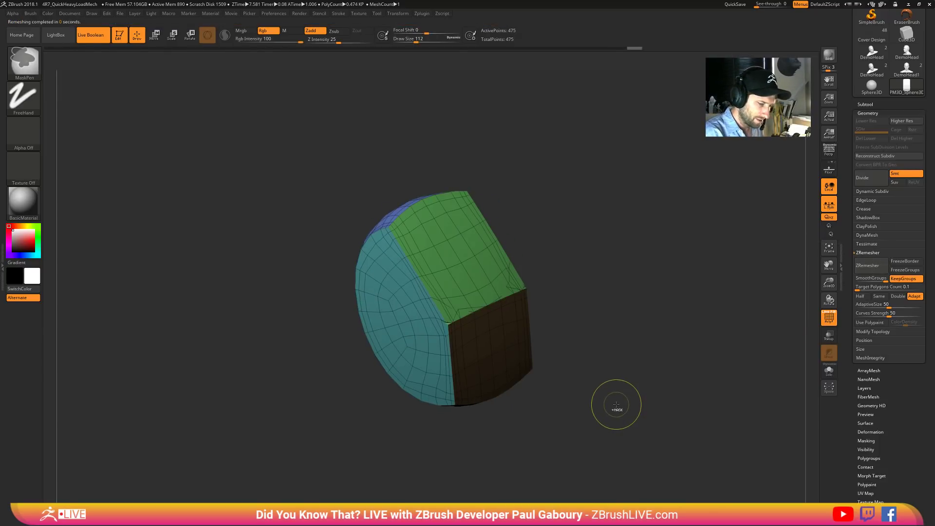
{"action": "key", "text": "ctrl+z"}
- Try ZRemeshing at Half the polygon count with KeepGroups off, and undo the result
{"action": "left_click", "coordinate": [864, 297]}
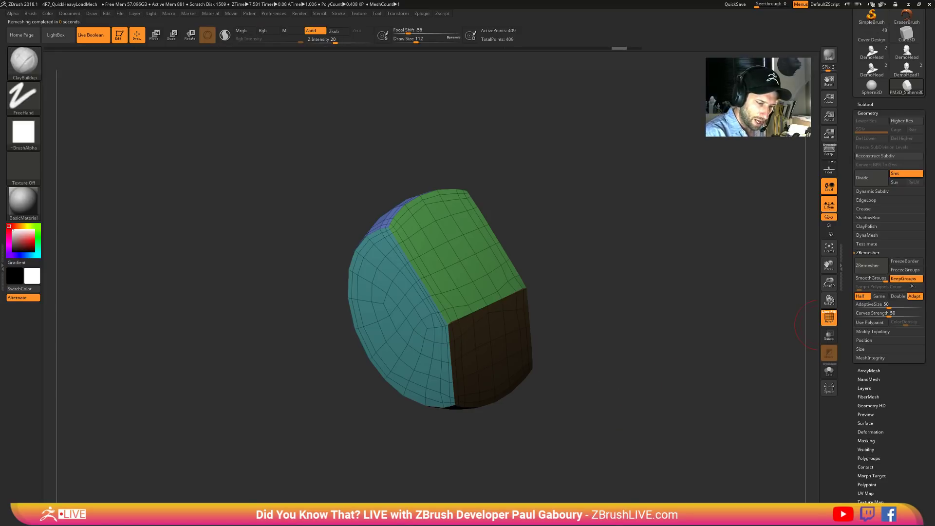
{"action": "left_click", "coordinate": [903, 278]}
{"action": "left_click", "coordinate": [868, 266]}
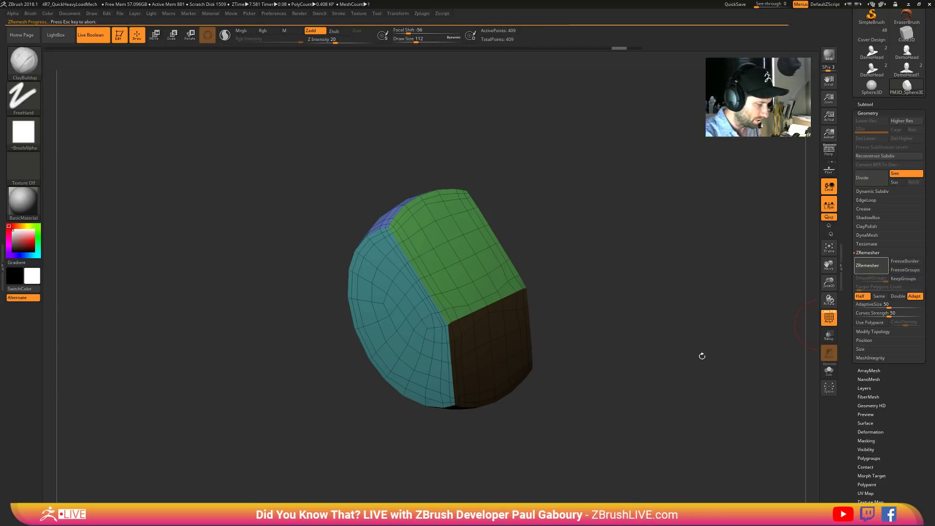
{"action": "key", "text": "ctrl+z"}
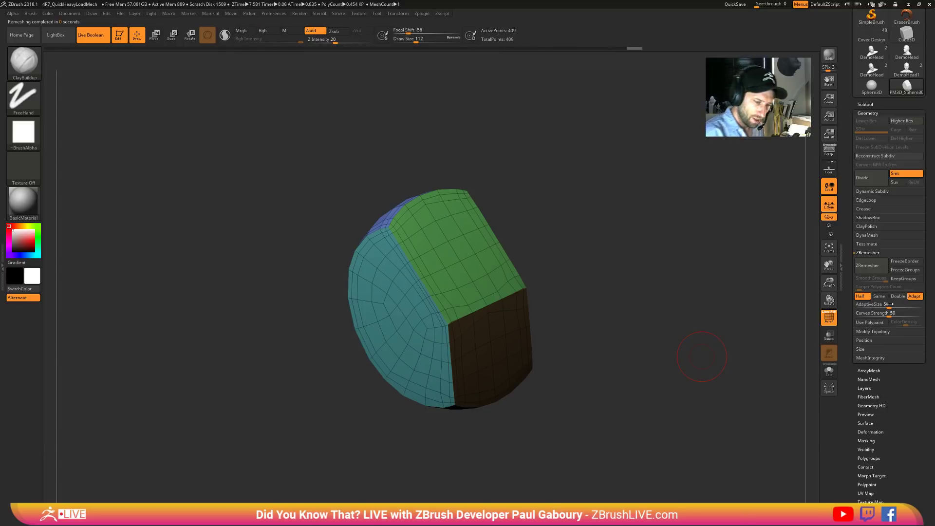
- Remesh at Half with KeepGroups on again, inspect it, and undo back to the dense polished mesh
{"action": "left_click", "coordinate": [910, 281]}
{"action": "left_click", "coordinate": [868, 265]}
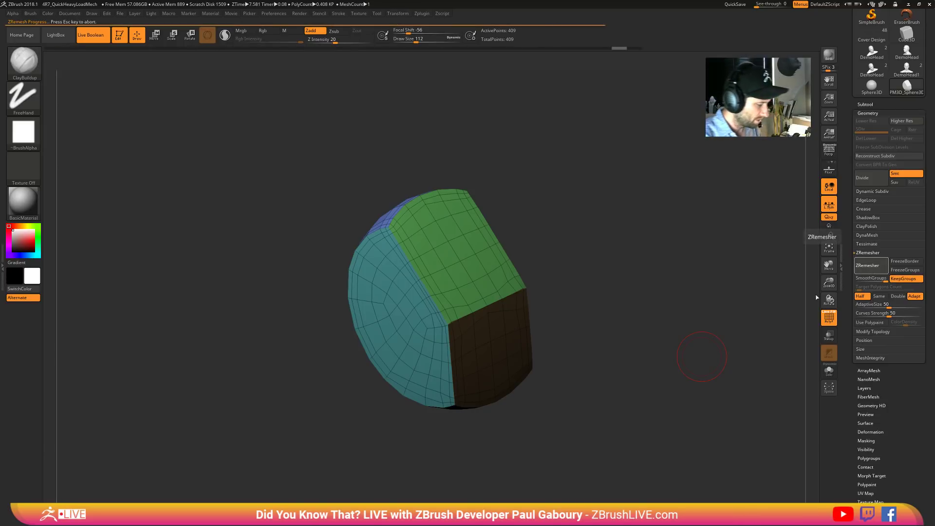
{"action": "left_click_drag", "start_coordinate": [635, 424], "coordinate": [649, 399]}
{"action": "key", "text": "ctrl+z"}
{"action": "key", "text": "ctrl+z"}
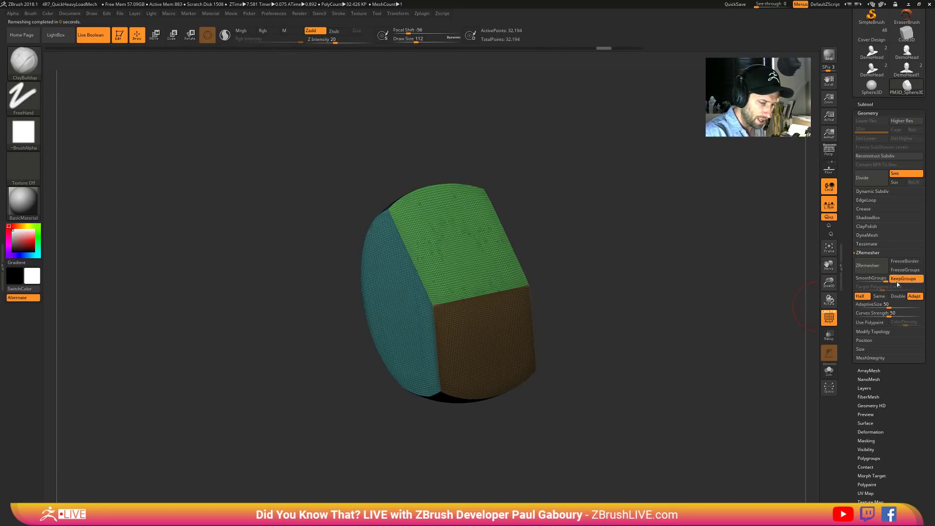
- Turn off Half, set the Target Polygons Count to 2, ZRemesh the dense mesh, and undo the result
{"action": "left_click", "coordinate": [860, 296]}
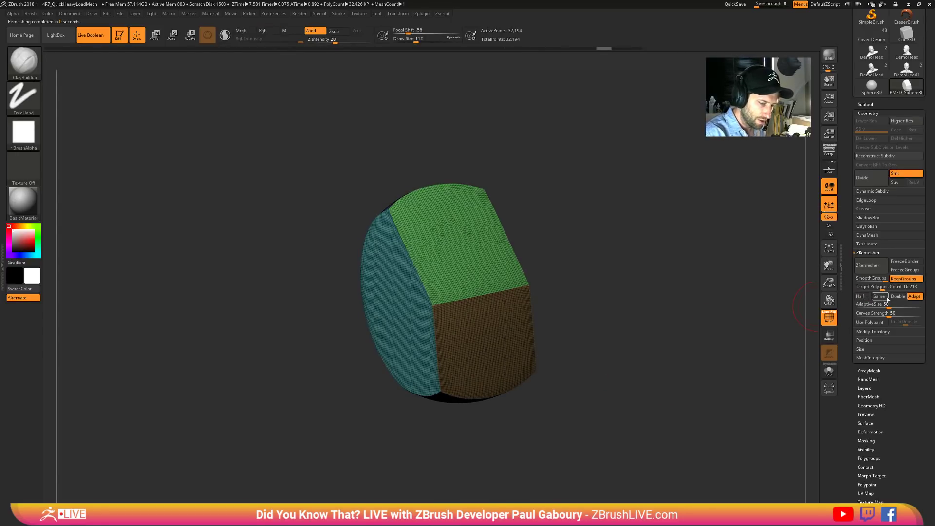
{"action": "left_click", "coordinate": [868, 290]}
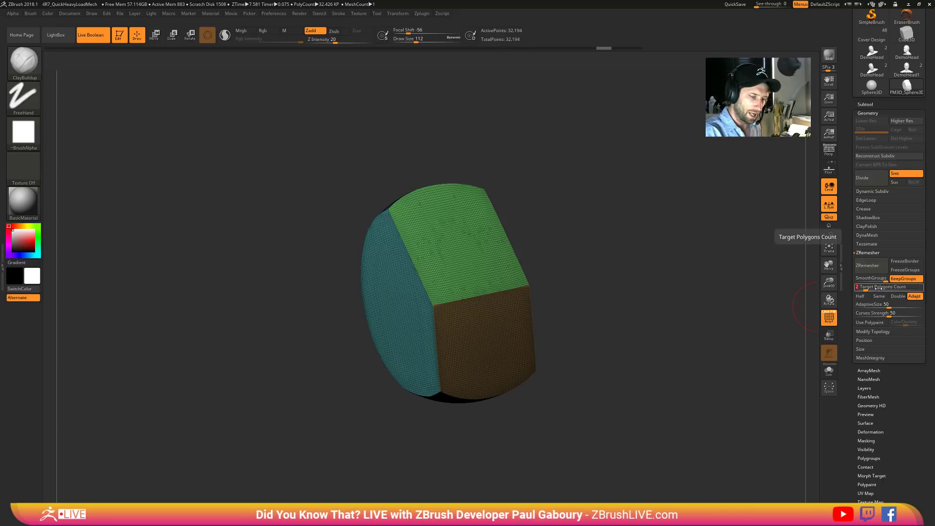
{"action": "type", "text": "2"}
{"action": "key", "text": "Return"}
{"action": "left_click", "coordinate": [870, 270]}
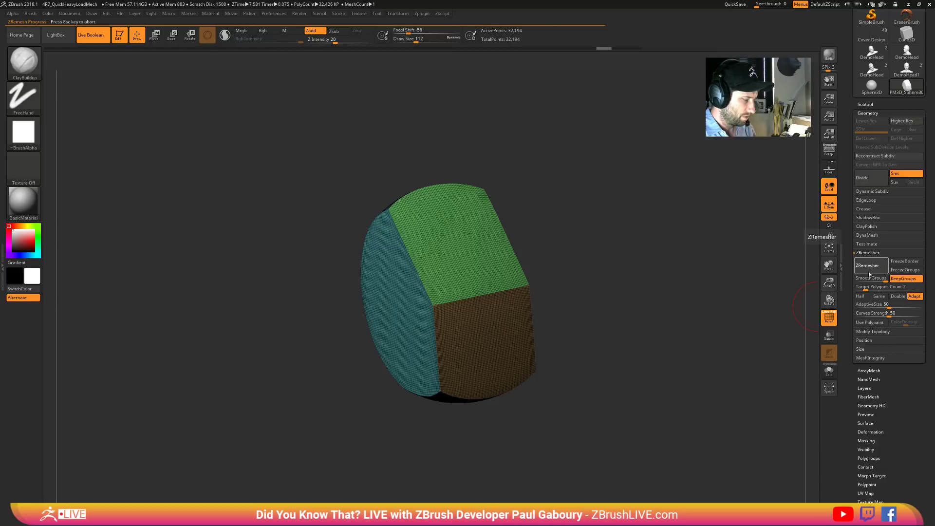
{"action": "key", "text": "ctrl+z"}
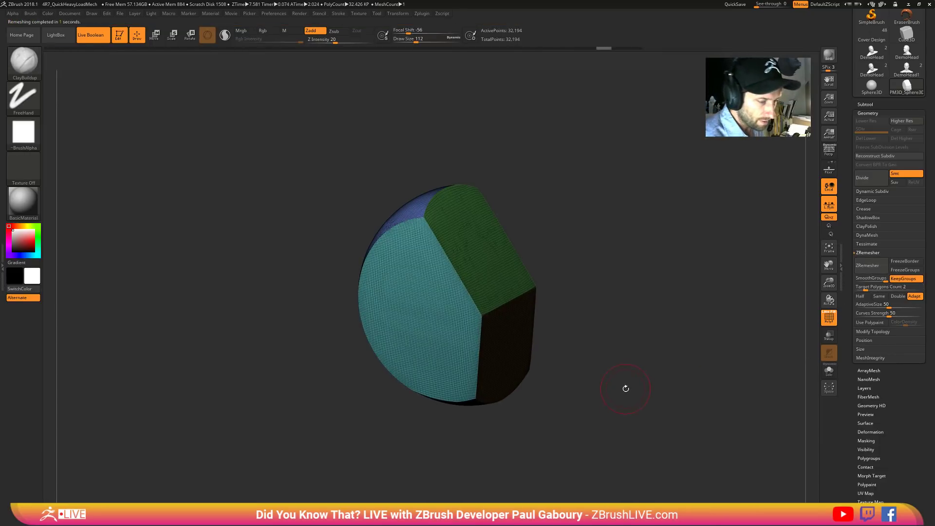
- Switch the active tool to a new ZSphere and snap it to a straight view
{"action": "left_click", "coordinate": [869, 113]}
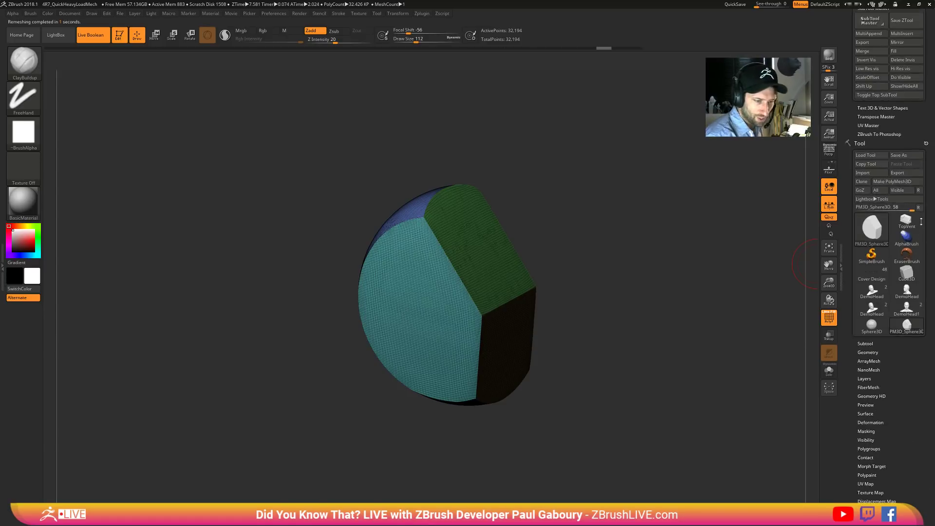
{"action": "left_click", "coordinate": [919, 212]}
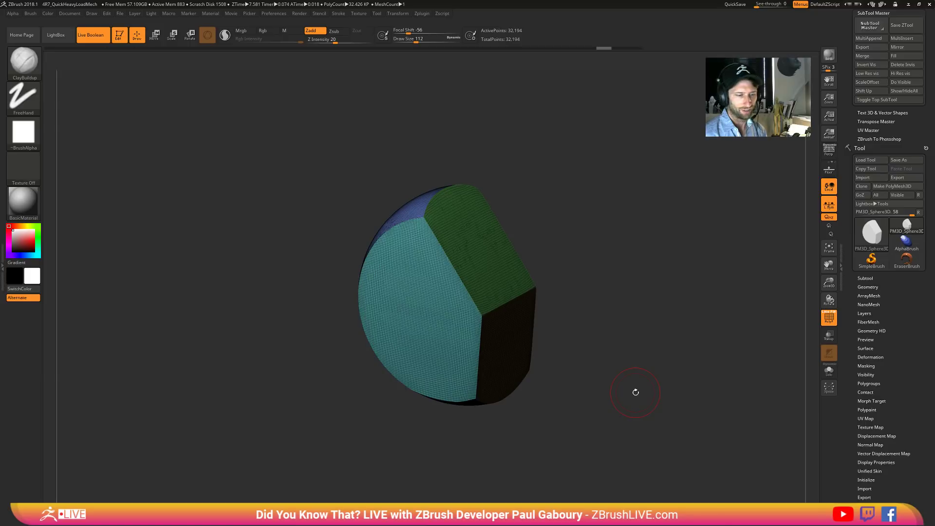
{"action": "left_click", "coordinate": [878, 239]}
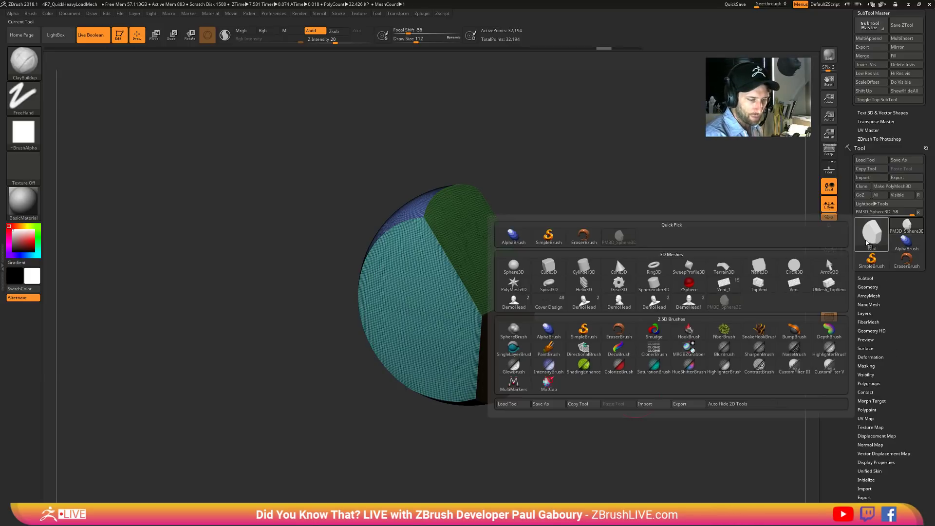
{"action": "left_click", "coordinate": [687, 278]}
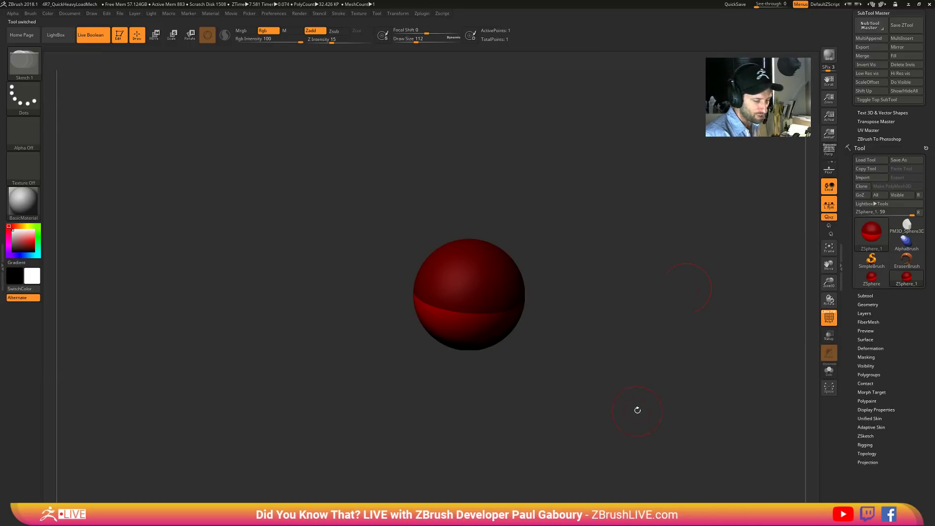
{"action": "left_click_drag", "start_coordinate": [637, 410], "coordinate": [641, 393], "text": "shift"}
- Assign the polygrouped PM3D_Sphere3D as the ZSphere's rigging mesh and enable Edit Topology on it
{"action": "left_click_drag", "start_coordinate": [911, 367], "coordinate": [912, 284]}
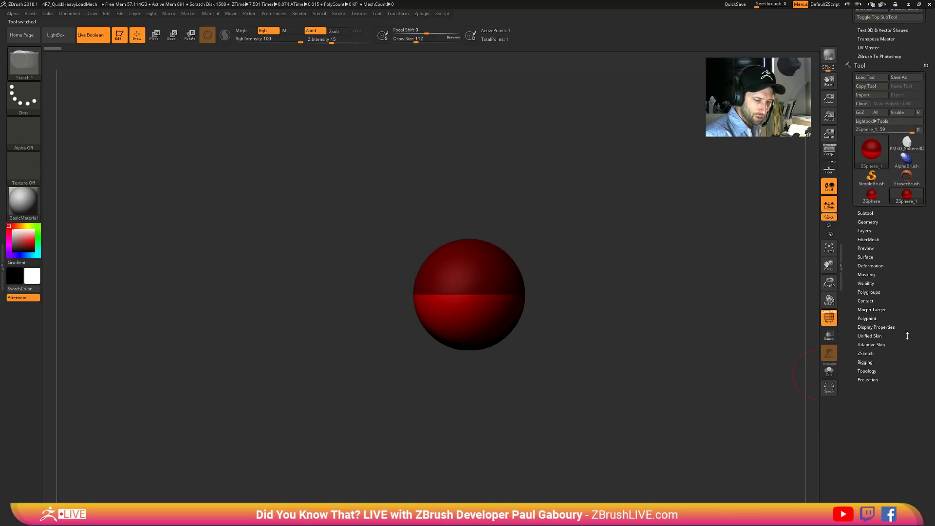
{"action": "left_click", "coordinate": [865, 361]}
{"action": "left_click", "coordinate": [872, 379]}
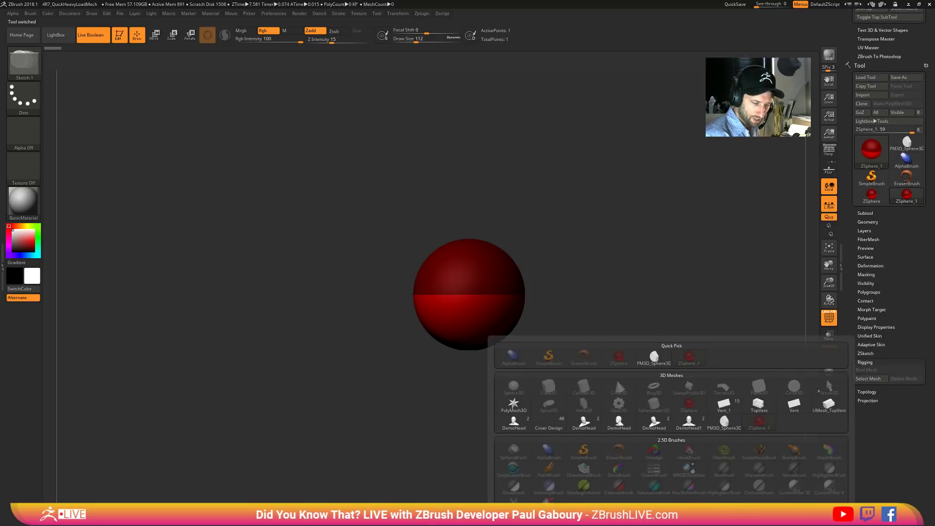
{"action": "left_click", "coordinate": [756, 405]}
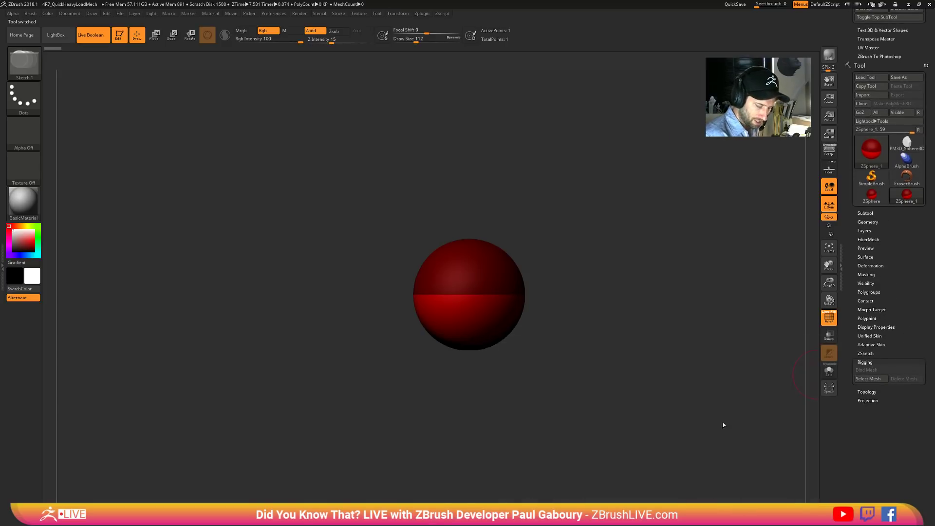
{"action": "left_click", "coordinate": [870, 392]}
{"action": "left_click", "coordinate": [878, 379]}
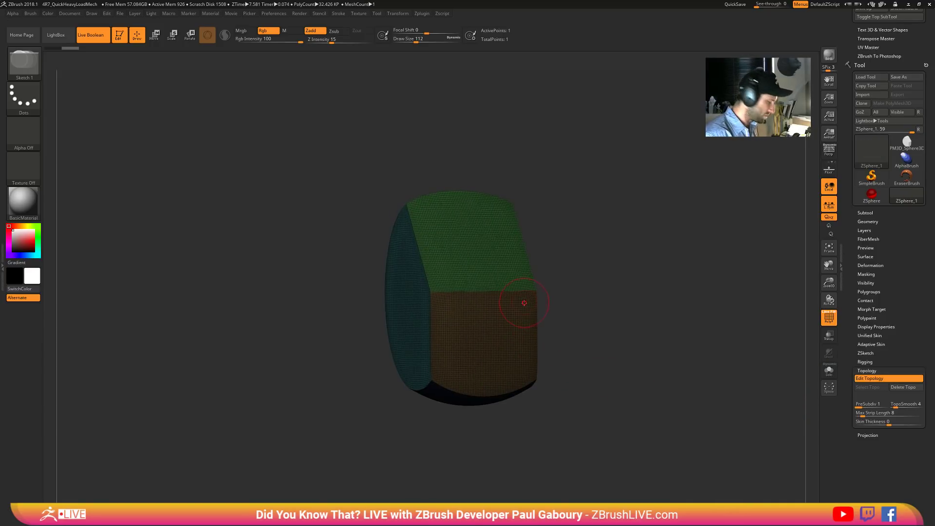
- Activate symmetry and set the draw size to 1 for placing topology points
{"action": "mouse_move", "coordinate": [524, 303]}
{"action": "right_mouse_down"}
{"action": "mouse_move", "coordinate": [483, 329]}
{"action": "mouse_move", "coordinate": [546, 319]}
{"action": "right_mouse_up"}
{"action": "left_click", "coordinate": [403, 15]}
{"action": "key", "text": "s"}
{"action": "left_click_drag", "start_coordinate": [616, 326], "coordinate": [596, 326]}
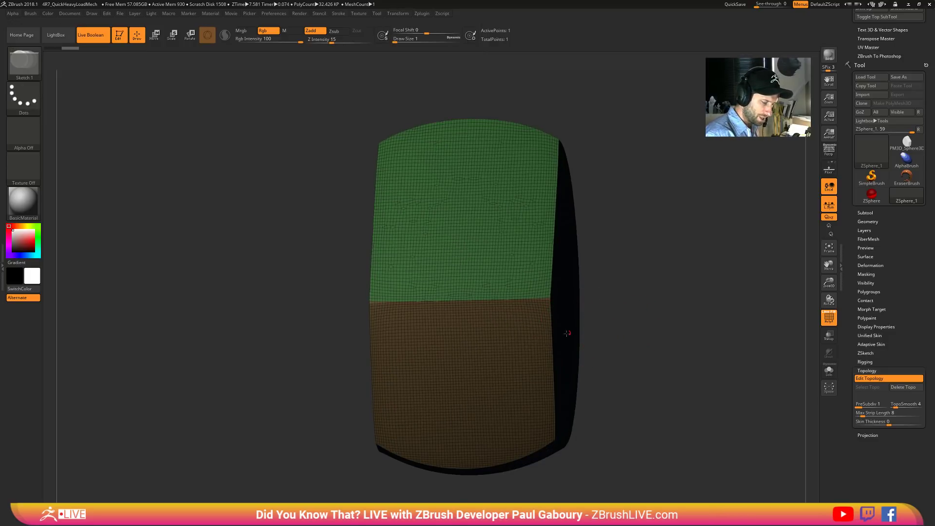
- Outline the green face with topology points at its four corners, undoing the extra point placed on its upper edge
{"action": "right_click_drag", "start_coordinate": [567, 333], "coordinate": [510, 315]}
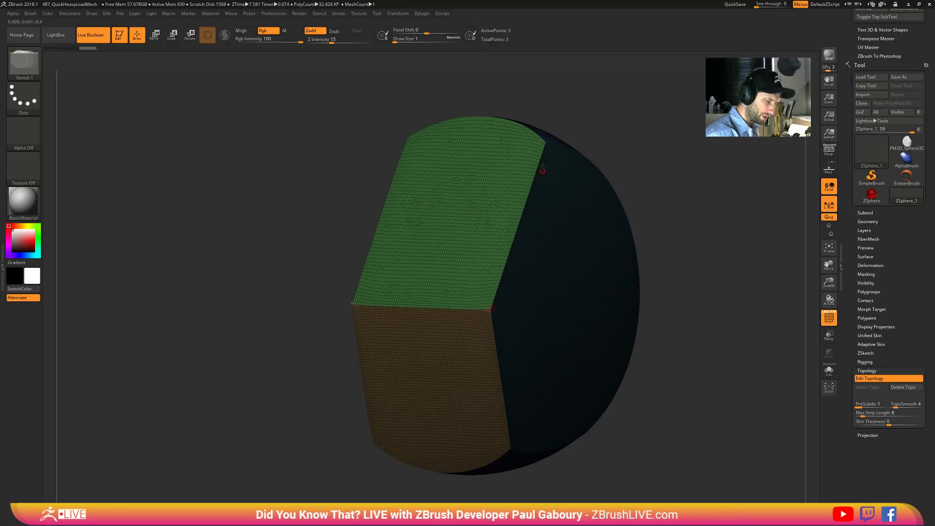
{"action": "left_click", "coordinate": [546, 142]}
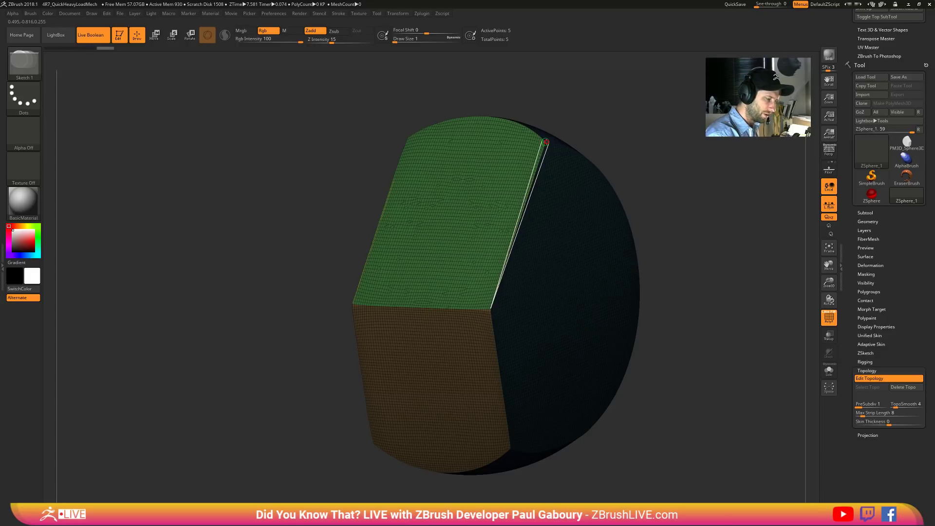
{"action": "right_click_drag", "start_coordinate": [477, 118], "coordinate": [588, 181]}
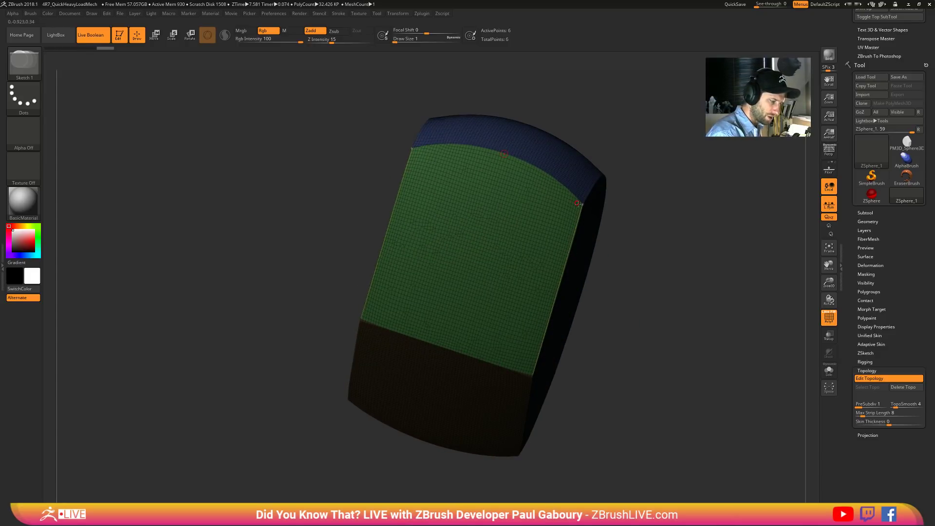
{"action": "right_click_drag", "start_coordinate": [583, 205], "coordinate": [606, 224]}
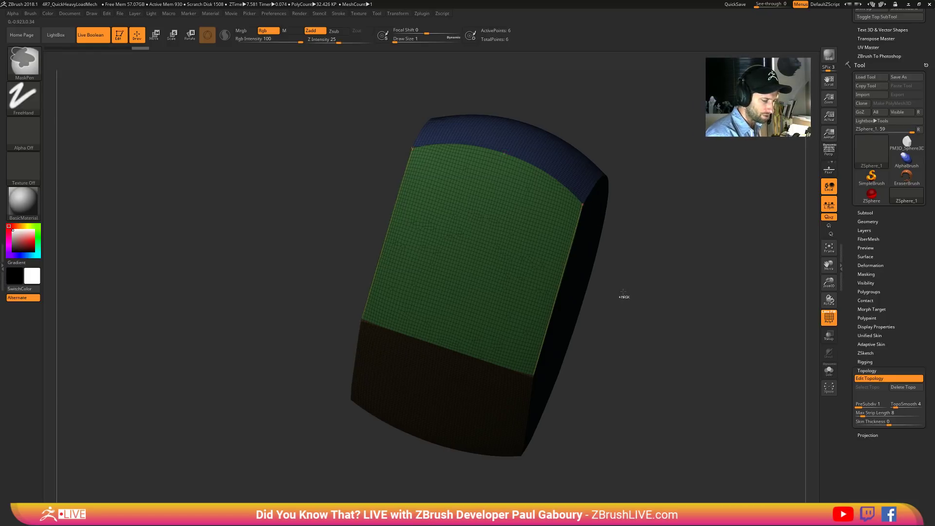
{"action": "key", "text": "ctrl+z"}
{"action": "left_click_drag", "start_coordinate": [663, 279], "coordinate": [659, 282]}
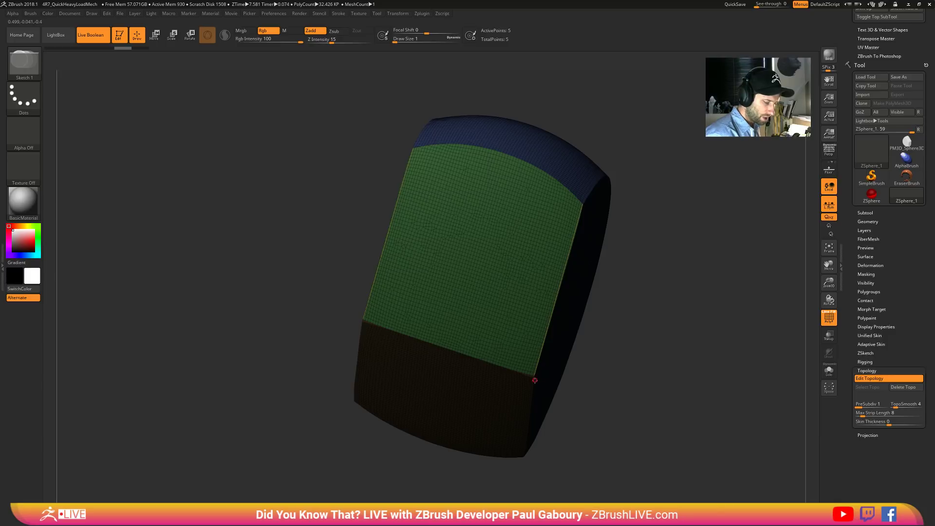
{"action": "left_click", "coordinate": [364, 319]}
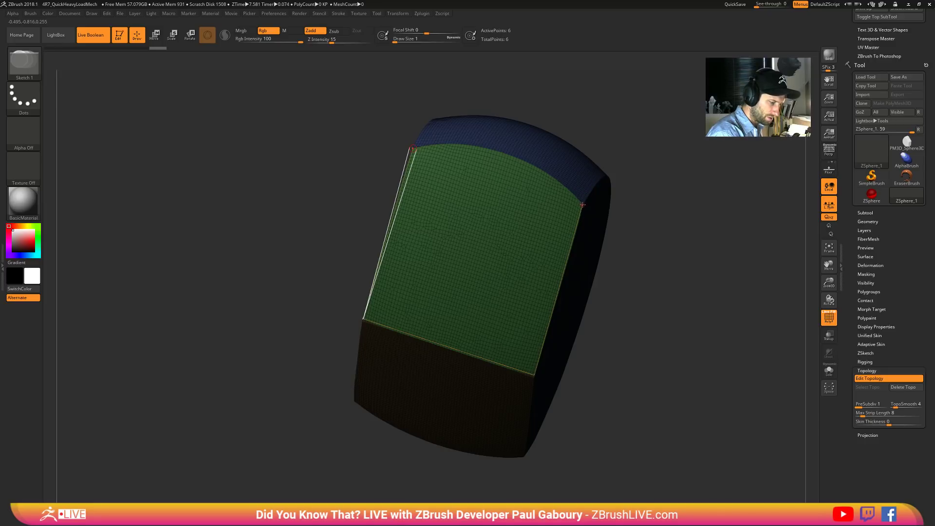
{"action": "left_click", "coordinate": [412, 147]}
- Extend the topology around the brown face by connecting points at its outer corners and closing it at the shared edge
{"action": "left_click_drag", "start_coordinate": [655, 325], "coordinate": [584, 244]}
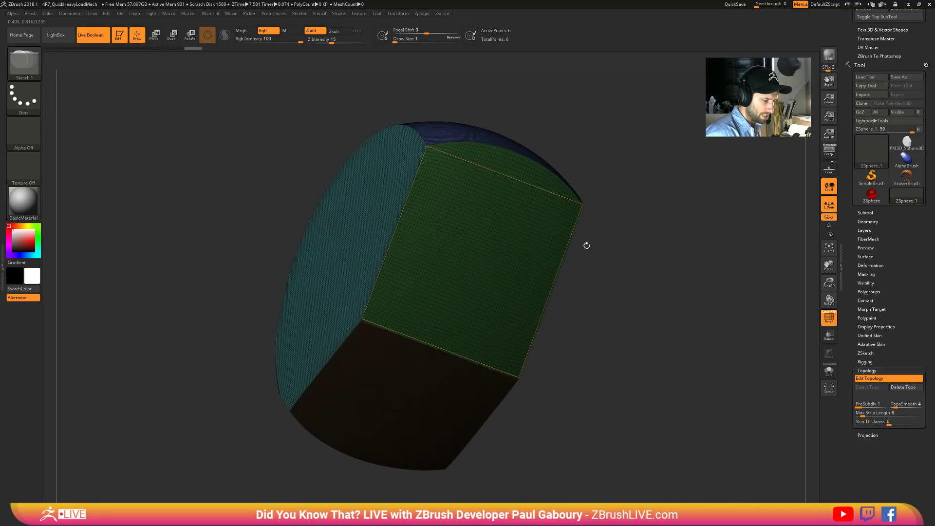
{"action": "left_click_drag", "start_coordinate": [599, 400], "coordinate": [601, 399]}
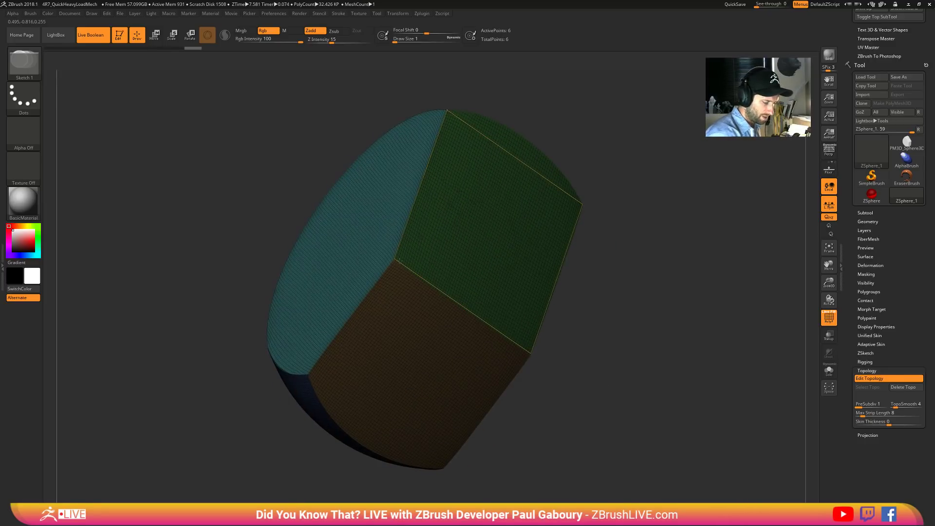
{"action": "left_click", "coordinate": [395, 260]}
{"action": "left_click", "coordinate": [309, 374]}
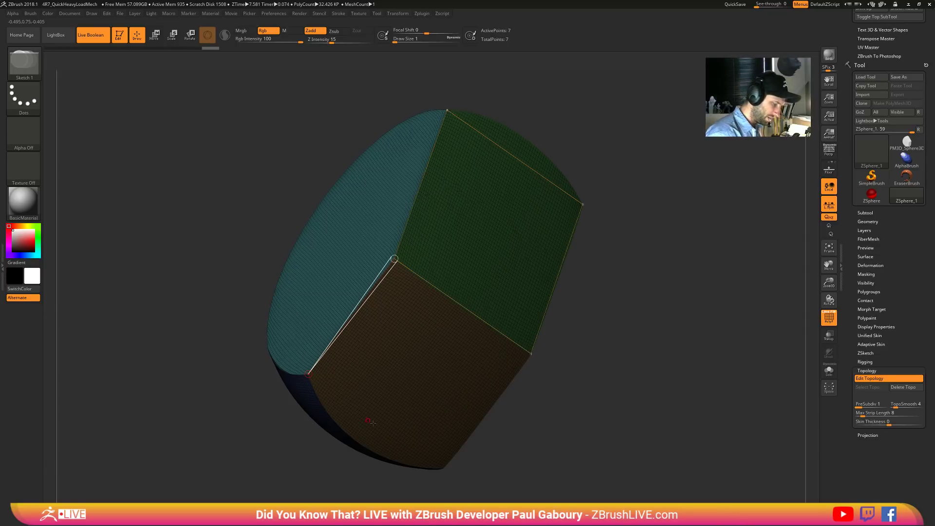
{"action": "left_click", "coordinate": [443, 468]}
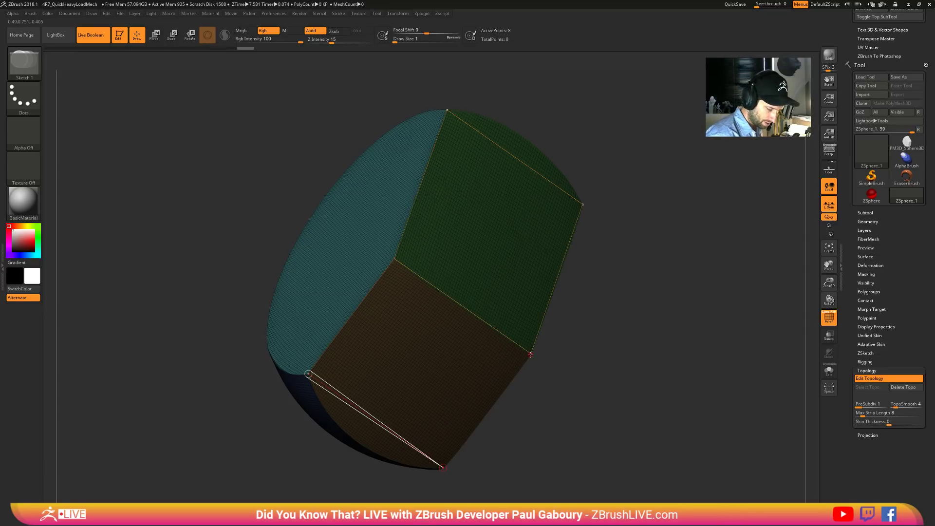
{"action": "left_click", "coordinate": [530, 354]}
{"action": "key", "text": "a"}
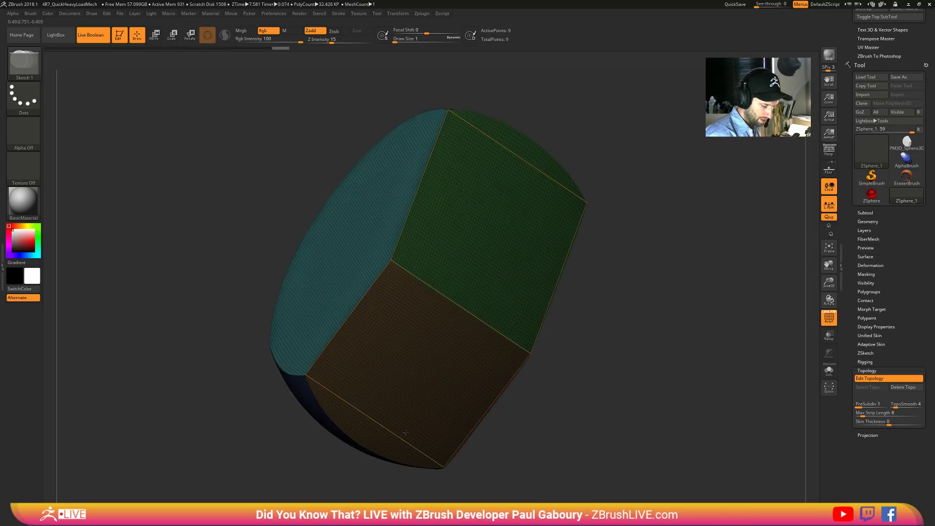
- Split the brown and green faces lengthwise by connecting new topology points midway along their outer and shared edges
{"action": "left_click", "coordinate": [375, 422]}
{"action": "left_click", "coordinate": [456, 303]}
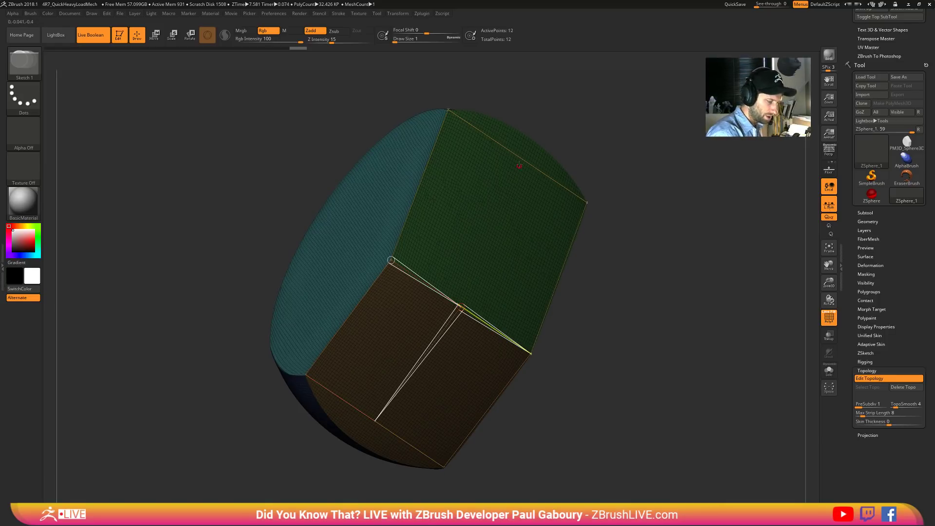
{"action": "left_click", "coordinate": [518, 157]}
{"action": "left_click", "coordinate": [524, 159]}
- Move the centre topology points at both outer ends onto the curved edges of the green and brown faces
{"action": "left_click_drag", "start_coordinate": [651, 279], "coordinate": [654, 310], "text": "shift"}
{"action": "key", "text": "w"}
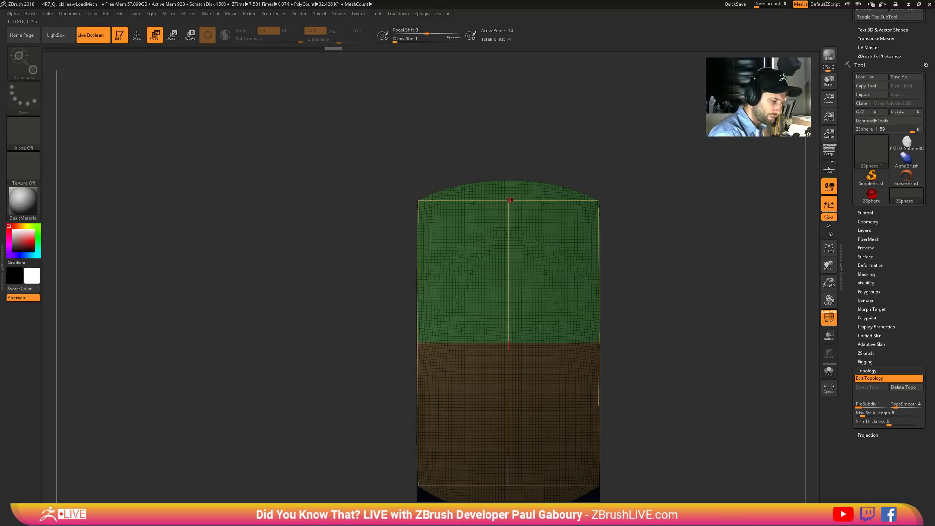
{"action": "left_click_drag", "start_coordinate": [509, 180], "coordinate": [510, 182]}
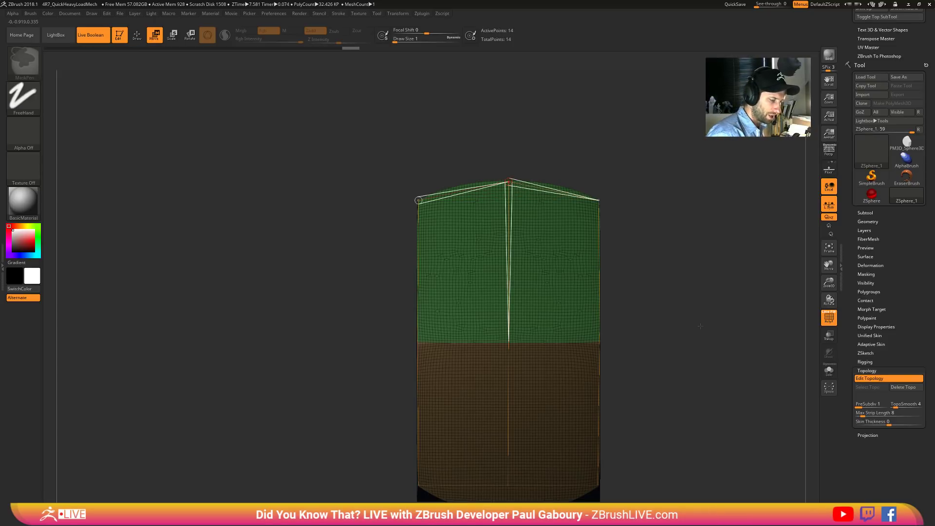
{"action": "right_click_drag", "start_coordinate": [541, 322], "coordinate": [566, 272], "text": "ctrl"}
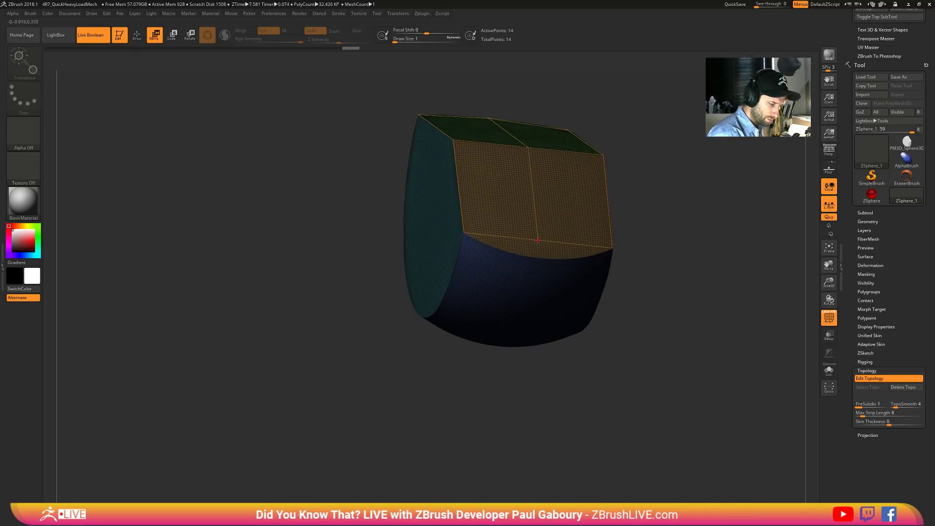
{"action": "left_click_drag", "start_coordinate": [538, 240], "coordinate": [543, 257]}
- Preview the topology as an adaptive skin with Density 1 and DynaMesh Resolution 0
{"action": "right_click_drag", "start_coordinate": [691, 273], "coordinate": [653, 325]}
{"action": "left_click", "coordinate": [871, 345]}
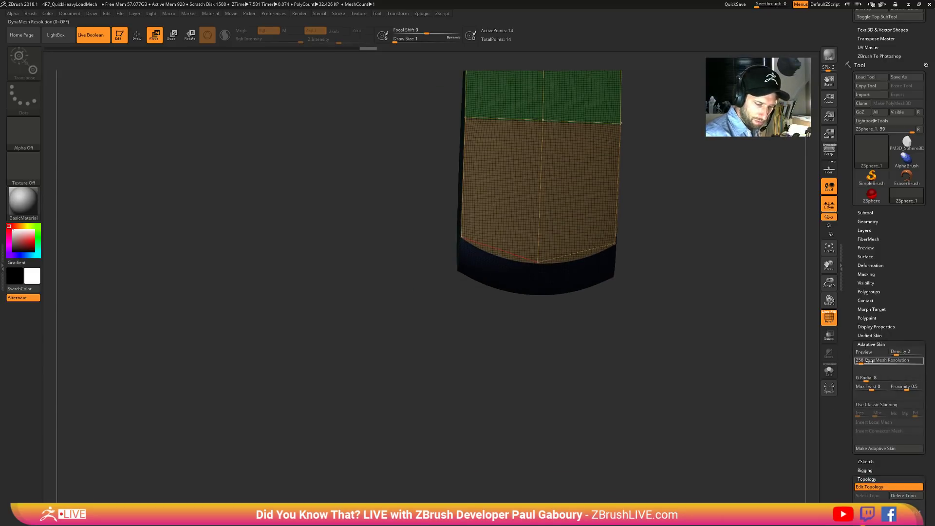
{"action": "left_click", "coordinate": [882, 352]}
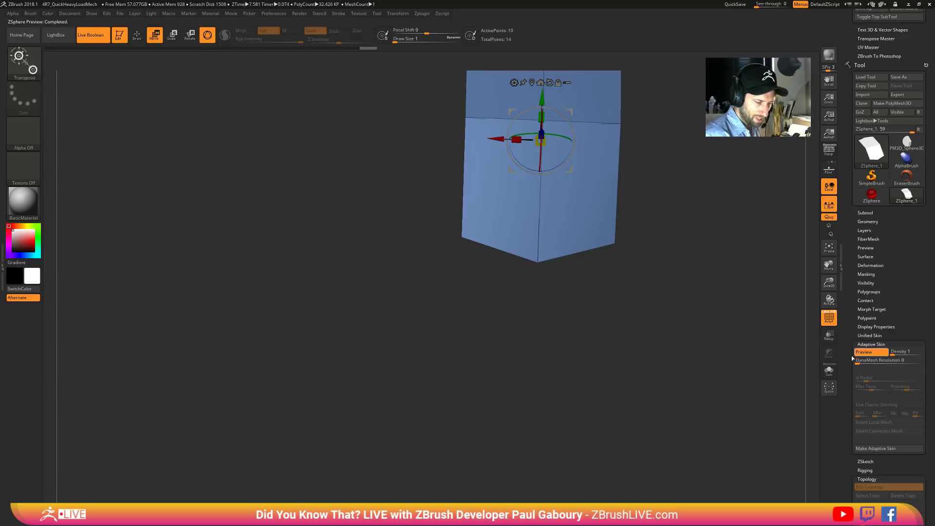
{"action": "right_click_drag", "start_coordinate": [692, 399], "coordinate": [668, 388]}
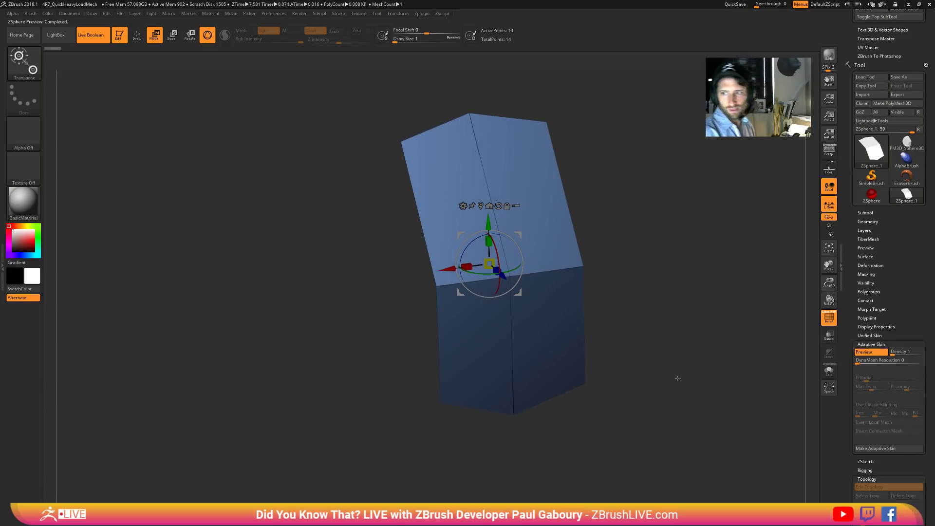
{"action": "key", "text": "ctrl"}
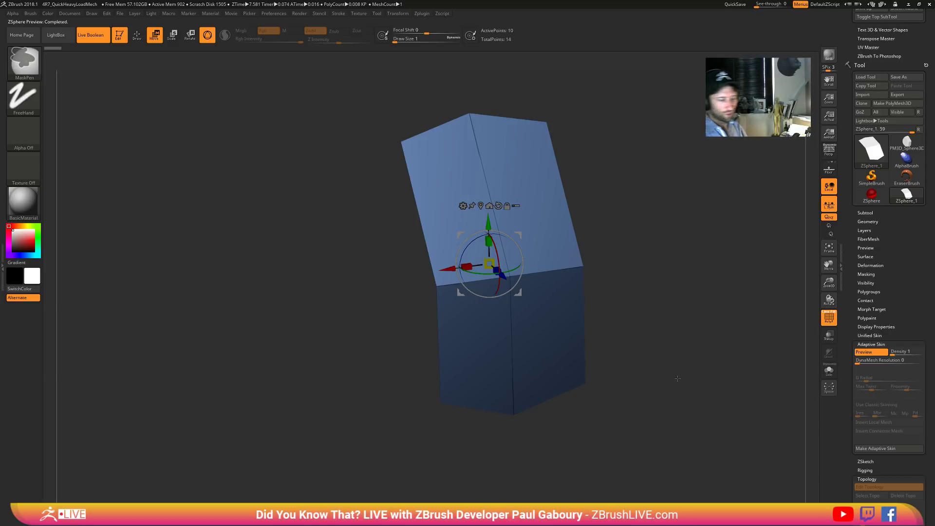
{"action": "key", "text": "ctrl"}
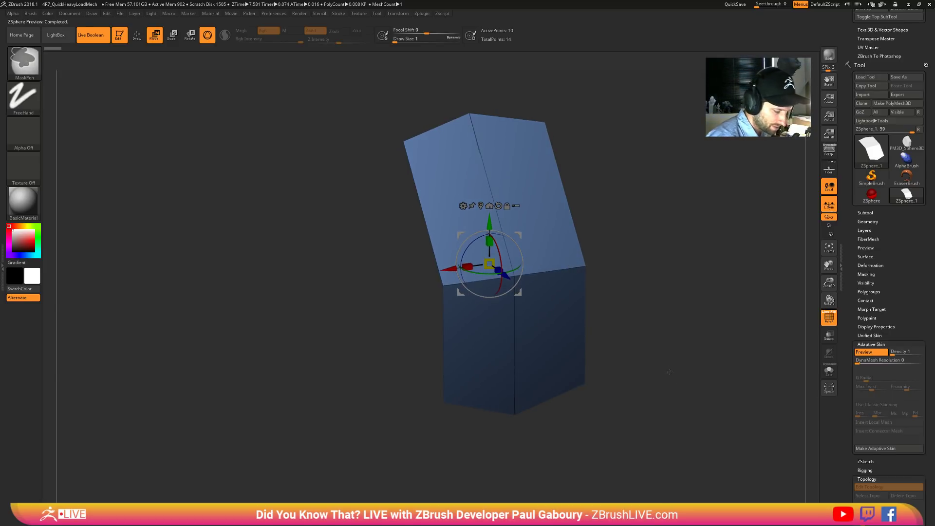
- Turn off the adaptive skin preview and switch the active tool to the polygrouped PM3D_Sphere3D
{"action": "key", "text": "a"}
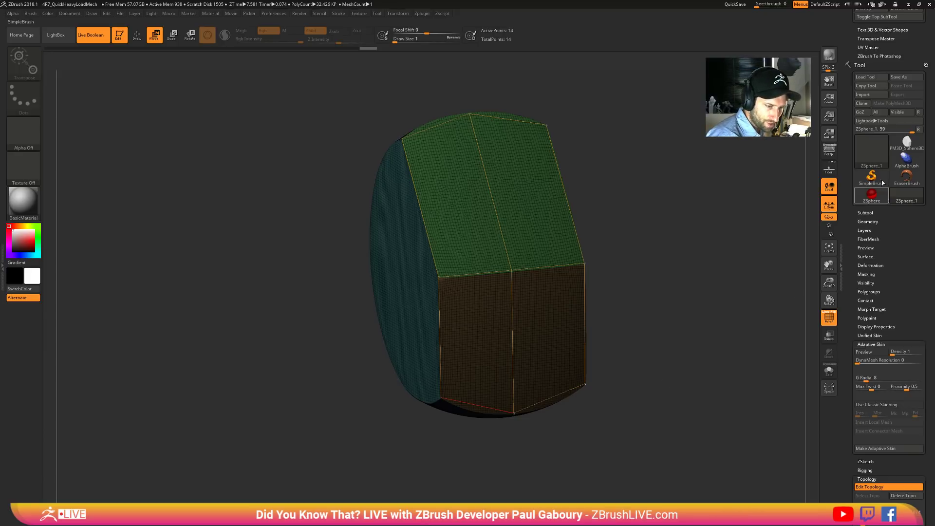
{"action": "left_click", "coordinate": [871, 152]}
{"action": "left_click", "coordinate": [724, 217]}
{"action": "left_click_drag", "start_coordinate": [658, 288], "coordinate": [660, 309]}
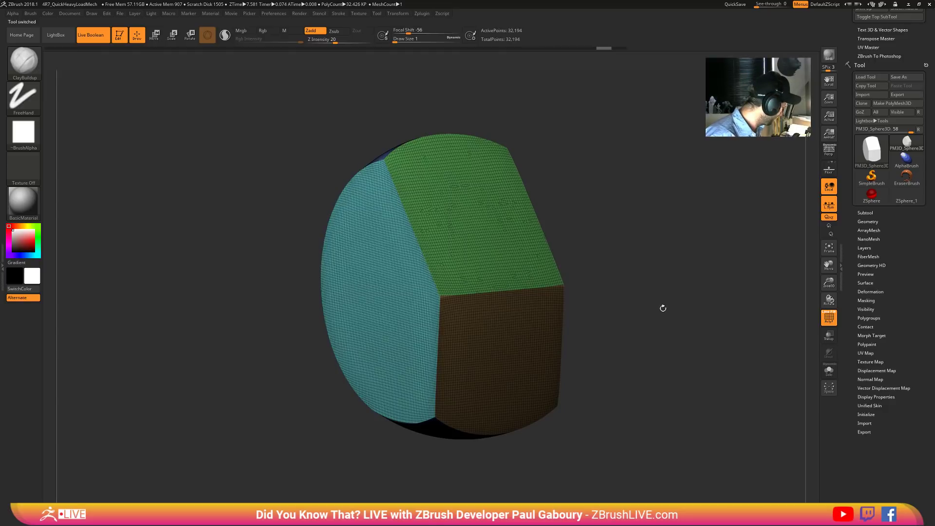
- Choose the Topology brush and set its draw size to 44
{"action": "key", "text": "b"}
{"action": "key", "text": "t"}
{"action": "key", "text": "o"}
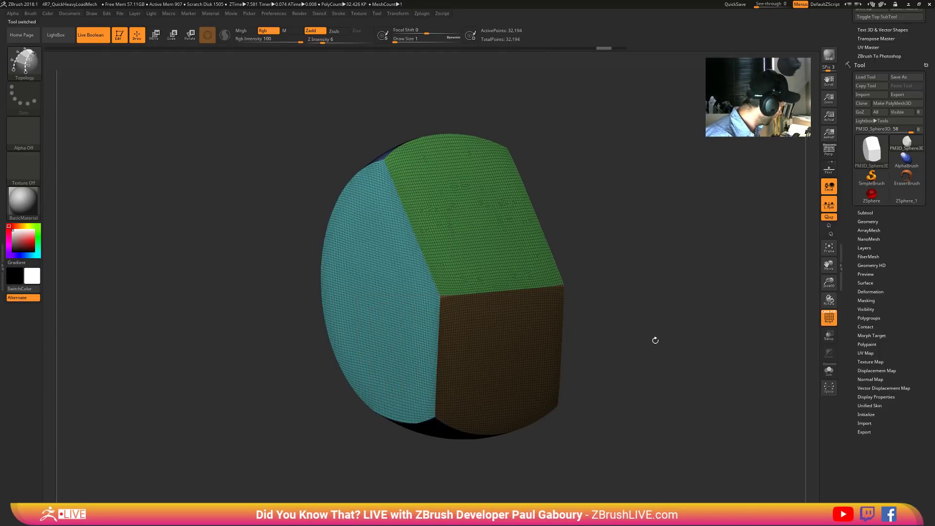
{"action": "key", "text": "s"}
{"action": "left_click", "coordinate": [675, 342]}
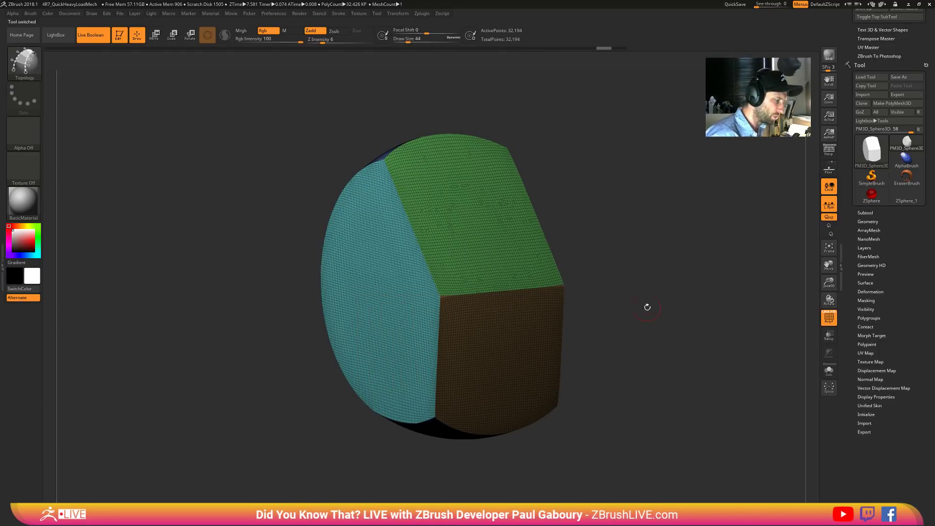
- Frame the mesh with curves along its polygroup borders
{"action": "left_click", "coordinate": [347, 14]}
{"action": "left_click", "coordinate": [362, 218]}
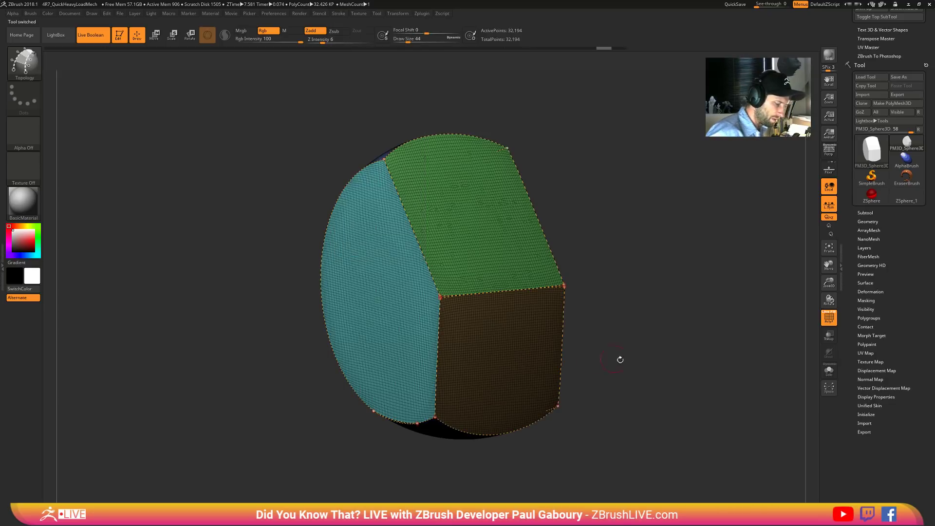
{"action": "left_click_drag", "start_coordinate": [620, 360], "coordinate": [648, 338]}
{"action": "key", "text": "ctrl"}
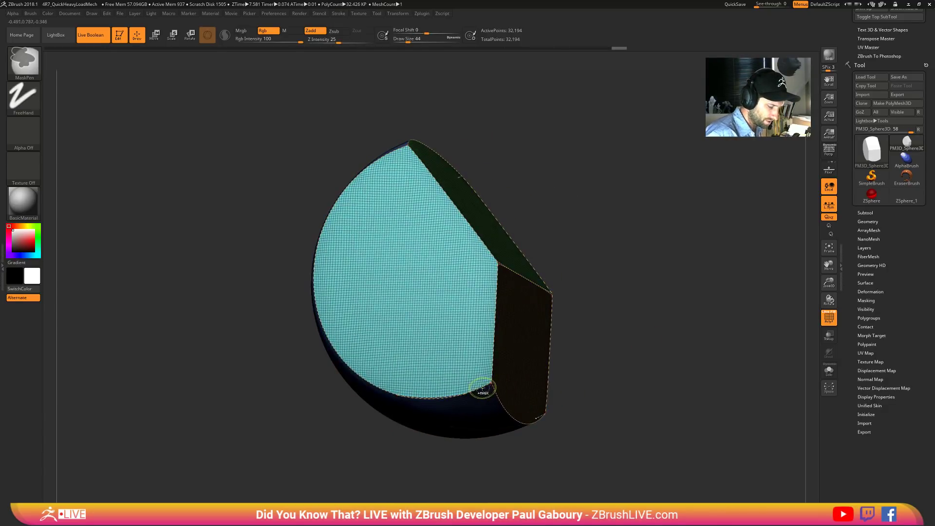
- Isolate the teal side polygroup to examine its curved border, and show the whole mesh again
{"action": "mouse_move", "coordinate": [482, 389]}
{"action": "right_mouse_down"}
{"action": "mouse_move", "coordinate": [476, 432]}
{"action": "mouse_move", "coordinate": [490, 397]}
{"action": "mouse_move", "coordinate": [495, 427]}
{"action": "mouse_move", "coordinate": [512, 365]}
{"action": "right_mouse_up"}
{"action": "left_click", "coordinate": [448, 272], "text": "ctrl+shift"}
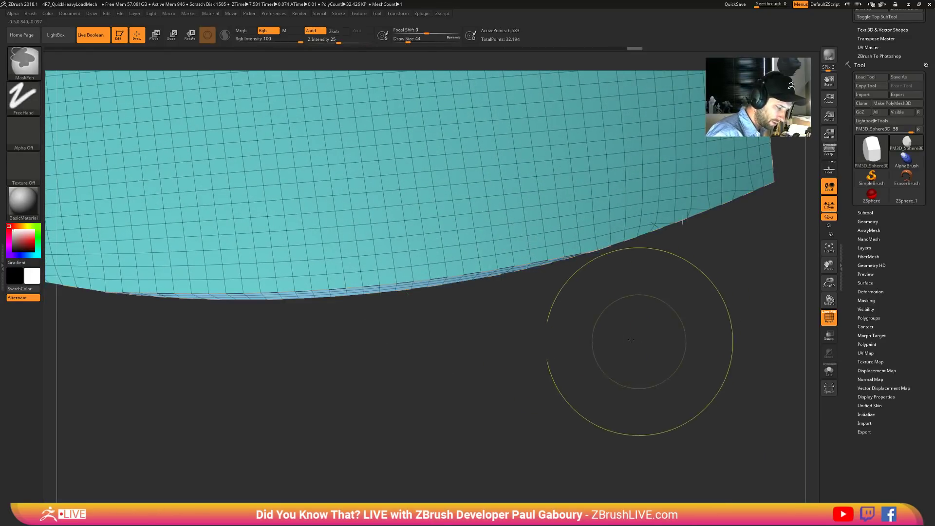
{"action": "left_click", "coordinate": [732, 331], "text": "ctrl+shift"}
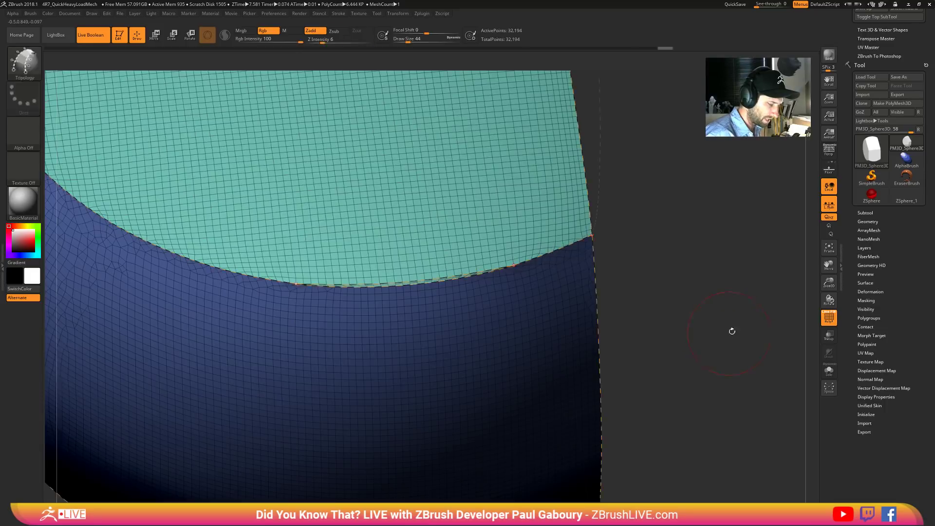
- Isolate the brown face, assign its visible polygons a new polygroup, and show the whole mesh again
{"action": "mouse_move", "coordinate": [732, 331]}
{"action": "right_mouse_down", "text": "ctrl"}
{"action": "mouse_move", "coordinate": [472, 250]}
{"action": "mouse_move", "coordinate": [530, 350]}
{"action": "mouse_move", "coordinate": [518, 334]}
{"action": "mouse_move", "coordinate": [397, 313]}
{"action": "mouse_move", "coordinate": [350, 318]}
{"action": "right_mouse_up", "text": "ctrl"}
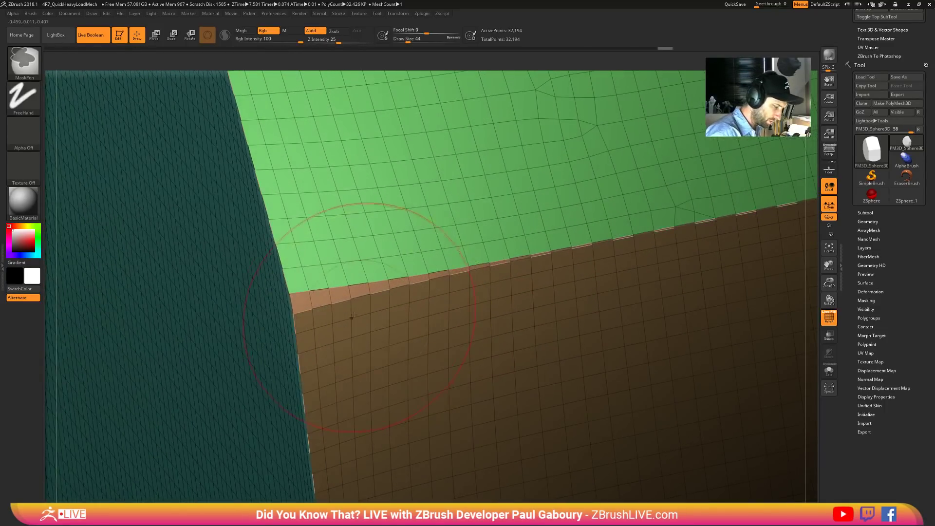
{"action": "left_click", "coordinate": [351, 318], "text": "ctrl+shift"}
{"action": "key", "text": "ctrl+w"}
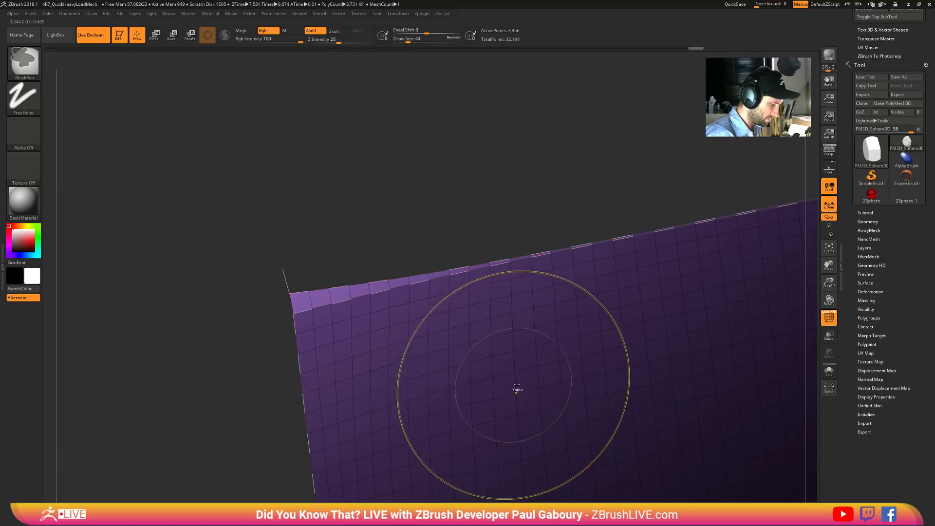
{"action": "mouse_move", "coordinate": [516, 389]}
{"action": "right_mouse_down", "text": "ctrl"}
{"action": "mouse_move", "coordinate": [443, 338]}
{"action": "mouse_move", "coordinate": [585, 341]}
{"action": "right_mouse_up", "text": "ctrl"}
{"action": "left_click", "coordinate": [679, 332], "text": "ctrl+shift"}
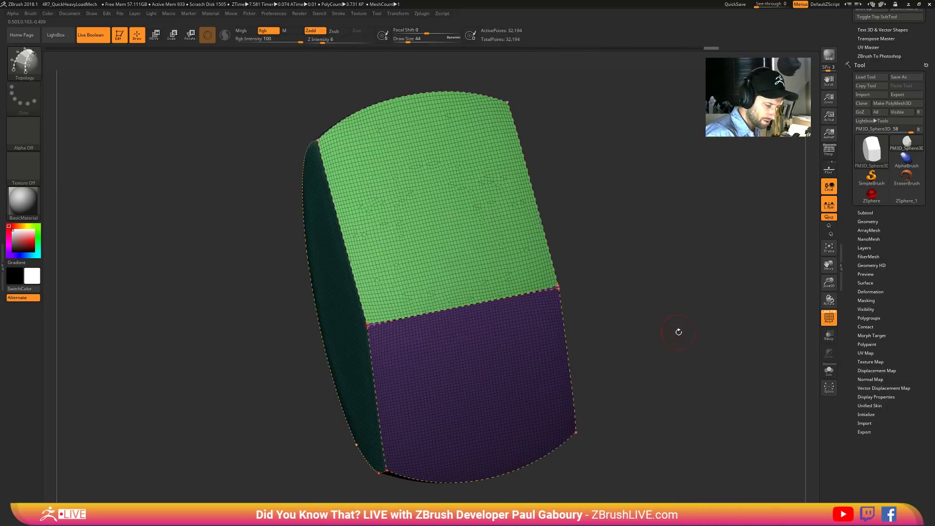
- Regenerate the Frame Mesh curves from the updated polygroups
{"action": "right_click_drag", "start_coordinate": [679, 331], "coordinate": [426, 61]}
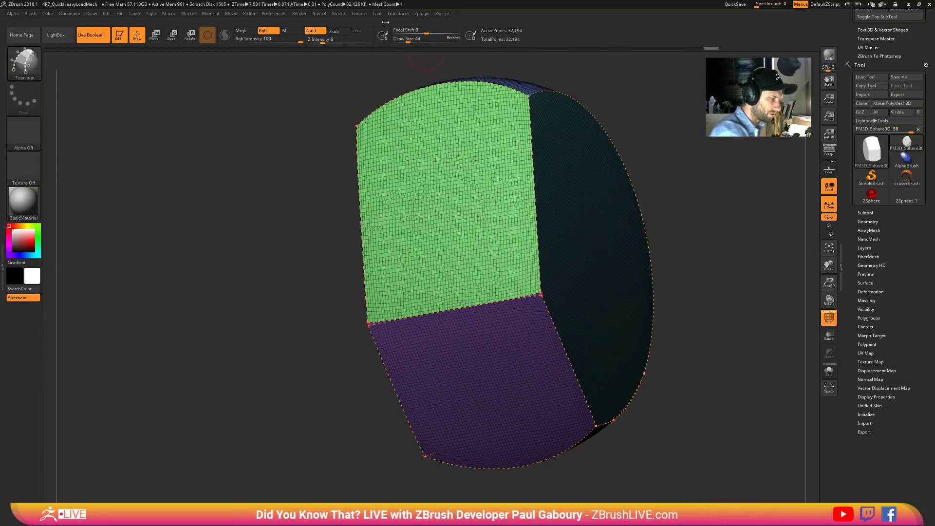
{"action": "left_click", "coordinate": [341, 13]}
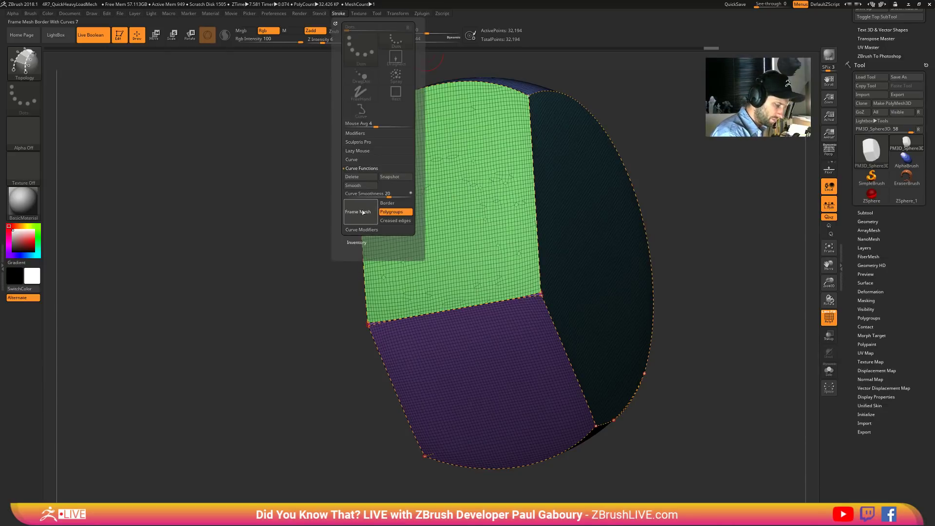
{"action": "right_click_drag", "start_coordinate": [576, 399], "coordinate": [669, 420]}
- Draw Topology curves across the middle of the purple face and lengthwise down the centre of the green and purple faces
{"action": "left_click_drag", "start_coordinate": [665, 423], "coordinate": [666, 422]}
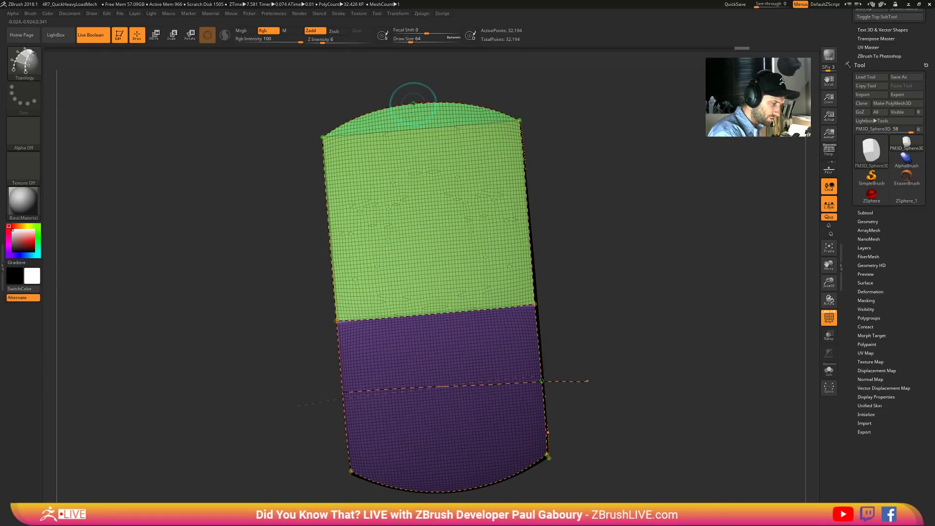
{"action": "left_click_drag", "start_coordinate": [413, 104], "coordinate": [432, 332]}
{"action": "right_click_drag", "start_coordinate": [443, 386], "coordinate": [447, 329]}
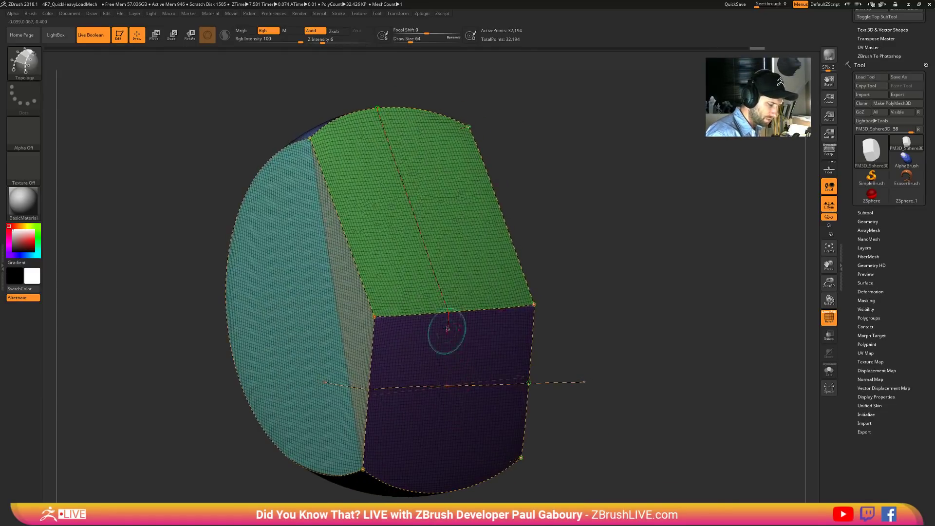
{"action": "left_click_drag", "start_coordinate": [448, 329], "coordinate": [444, 385]}
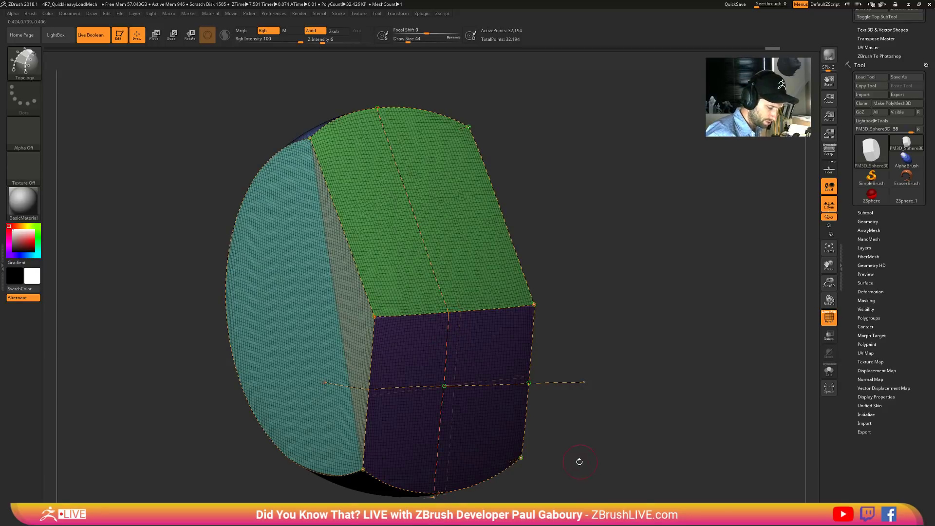
{"action": "left_click_drag", "start_coordinate": [578, 461], "coordinate": [584, 432]}
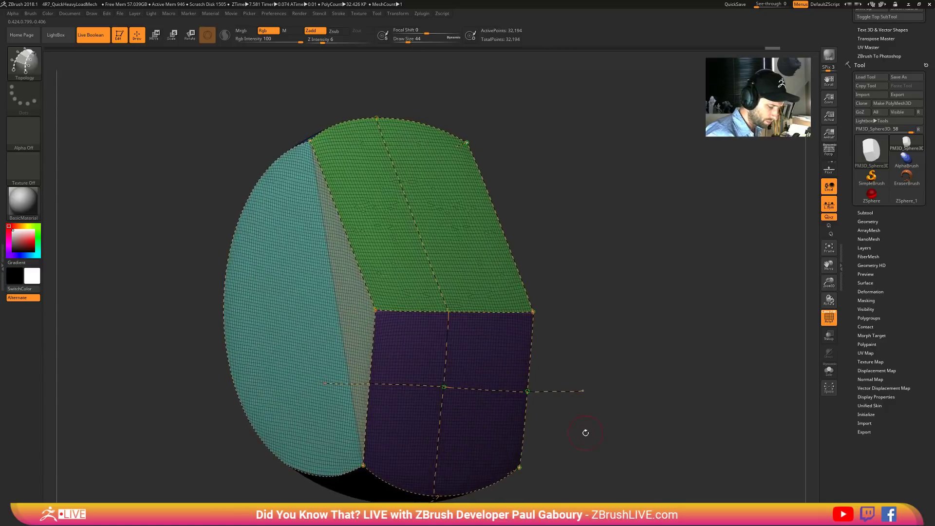
- Draw a Topology curve across the middle of the green face from one side border to the other
{"action": "right_click_drag", "start_coordinate": [432, 354], "coordinate": [462, 475]}
{"action": "left_click_drag", "start_coordinate": [358, 392], "coordinate": [422, 349]}
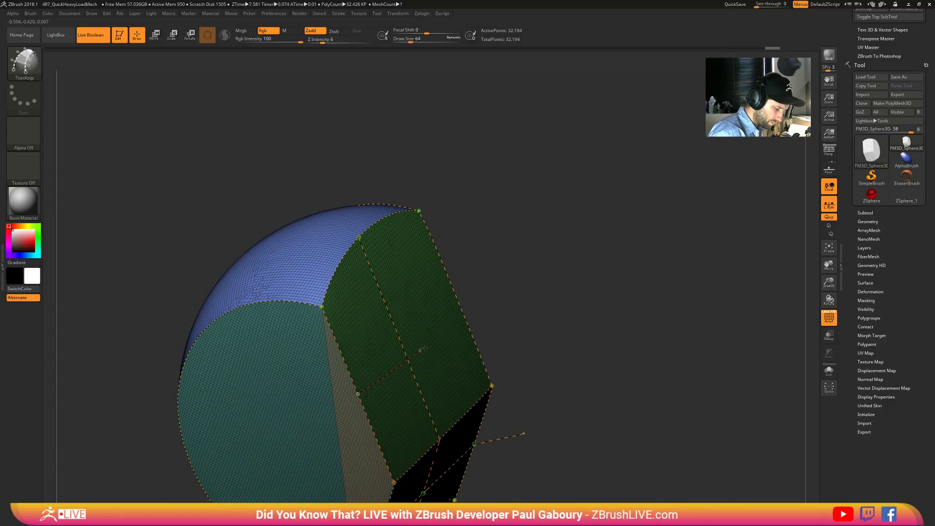
{"action": "left_click_drag", "start_coordinate": [462, 320], "coordinate": [490, 322]}
{"action": "left_click_drag", "start_coordinate": [563, 370], "coordinate": [532, 346]}
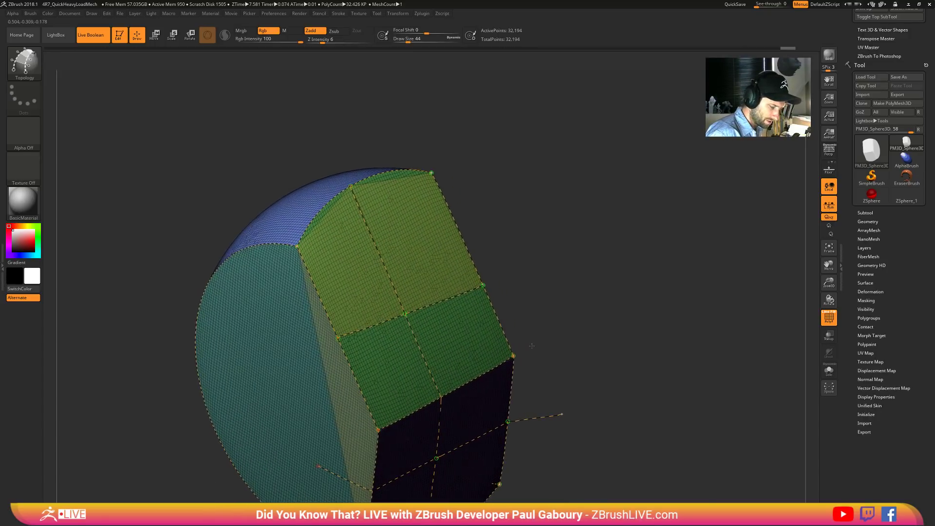
- Add two lengthwise Topology curves on the upper green face, one on each side of the centre curve
{"action": "left_click_drag", "start_coordinate": [392, 170], "coordinate": [398, 186]}
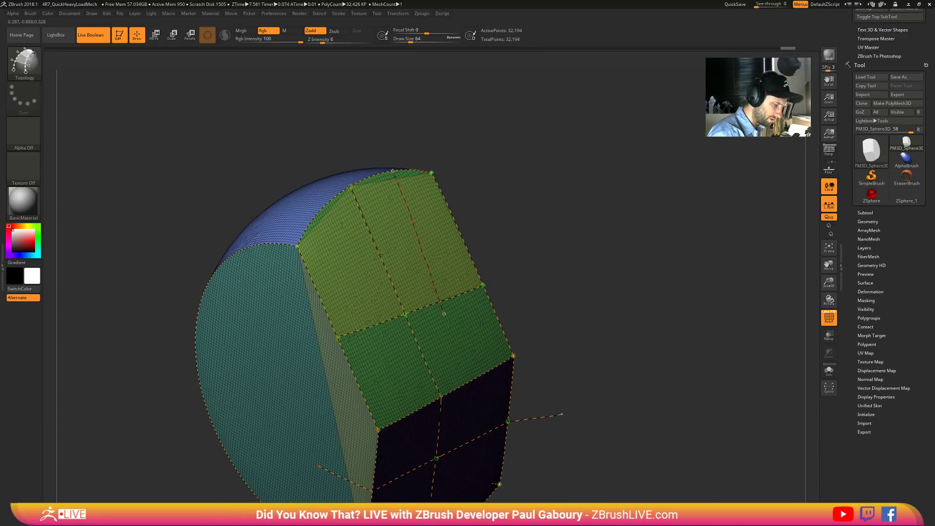
{"action": "left_click_drag", "start_coordinate": [448, 325], "coordinate": [453, 338]}
{"action": "left_click_drag", "start_coordinate": [320, 211], "coordinate": [383, 358]}
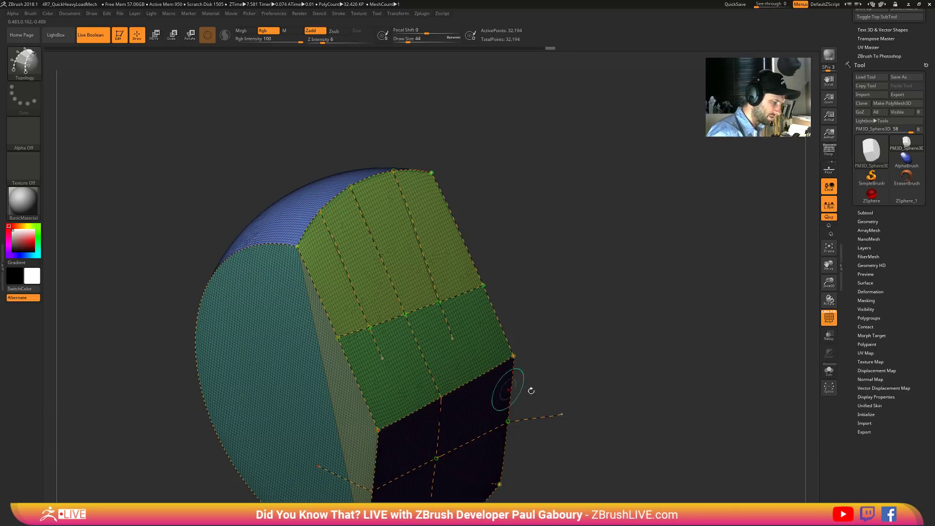
- Generate the topology mesh from the curves at draw size 44, look at its thickness, and undo it
{"action": "left_click_drag", "start_coordinate": [531, 390], "coordinate": [516, 425]}
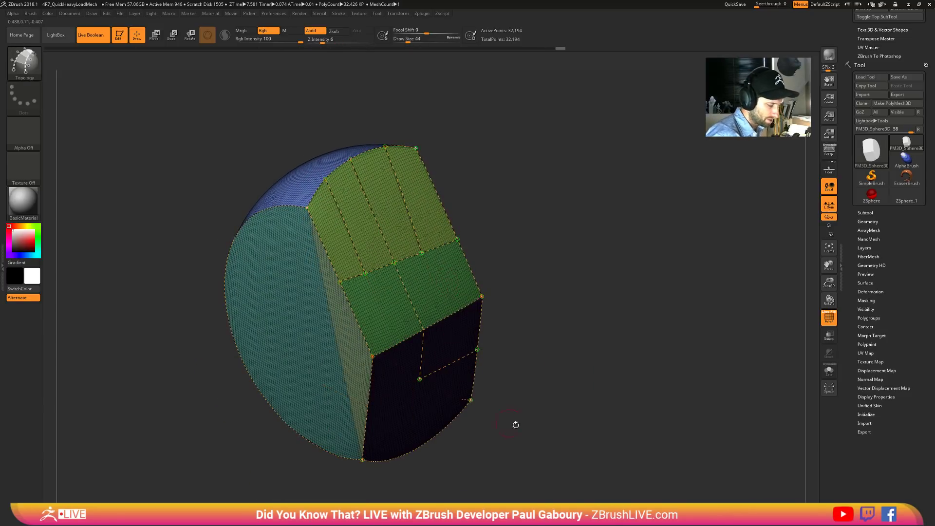
{"action": "left_click", "coordinate": [451, 336]}
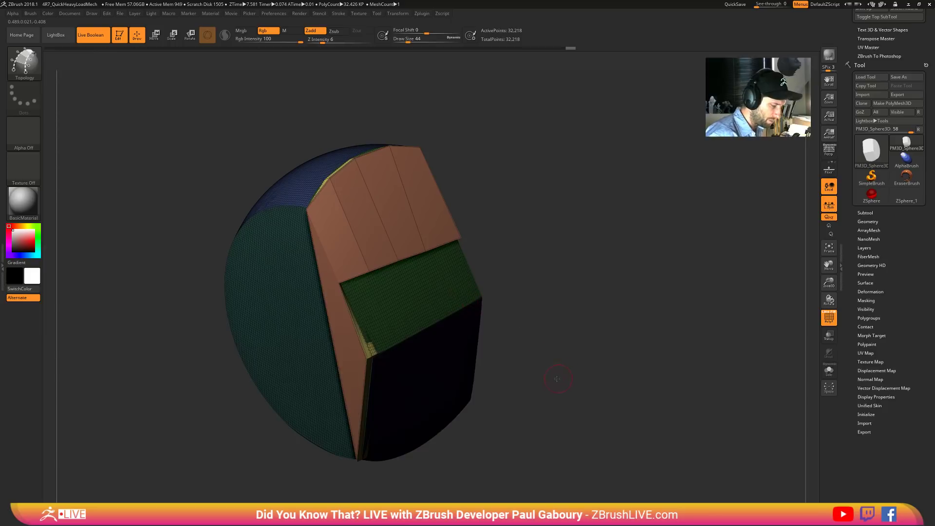
{"action": "mouse_move", "coordinate": [560, 380]}
{"action": "left_mouse_down"}
{"action": "mouse_move", "coordinate": [563, 365]}
{"action": "mouse_move", "coordinate": [556, 373]}
{"action": "left_mouse_up"}
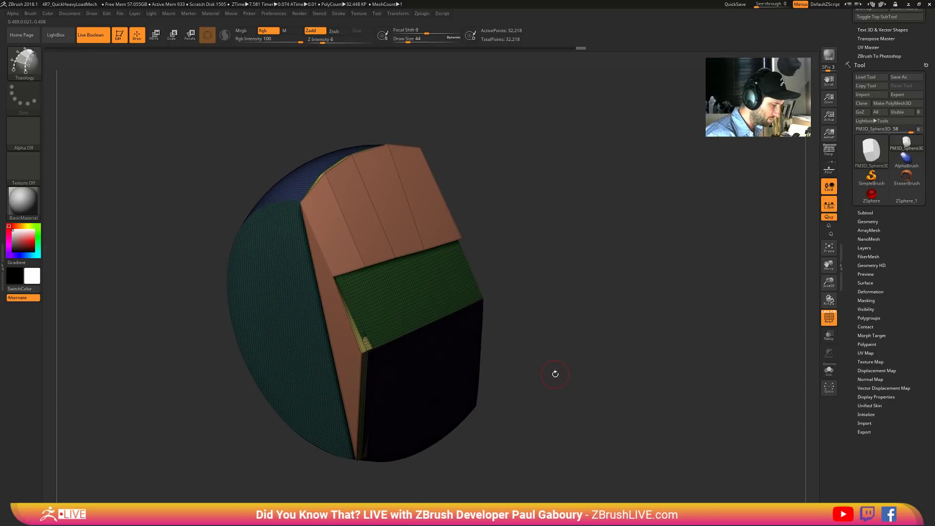
{"action": "key", "text": "ctrl+z"}
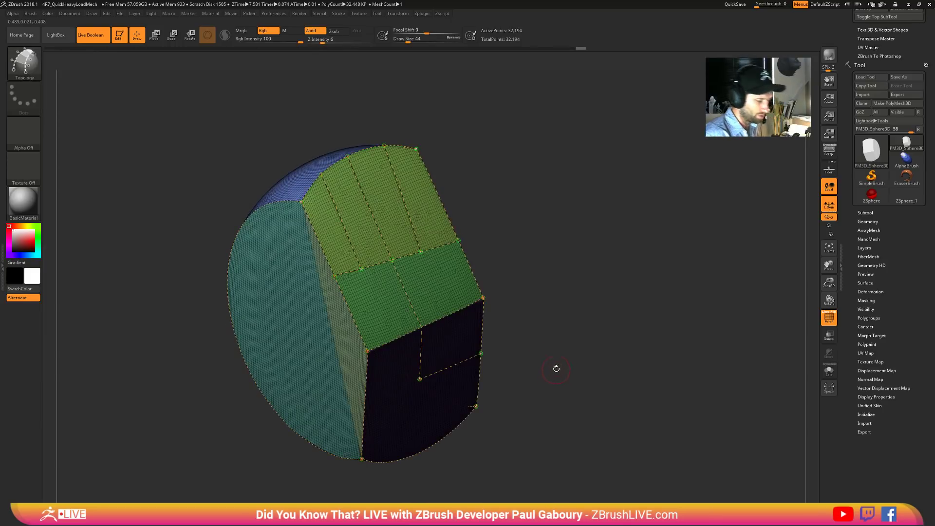
- Set the draw size to 59, generate the topology mesh again to examine its thickness, and undo it
{"action": "key", "text": "s"}
{"action": "left_click_drag", "start_coordinate": [441, 287], "coordinate": [443, 287]}
{"action": "left_click", "coordinate": [441, 284]}
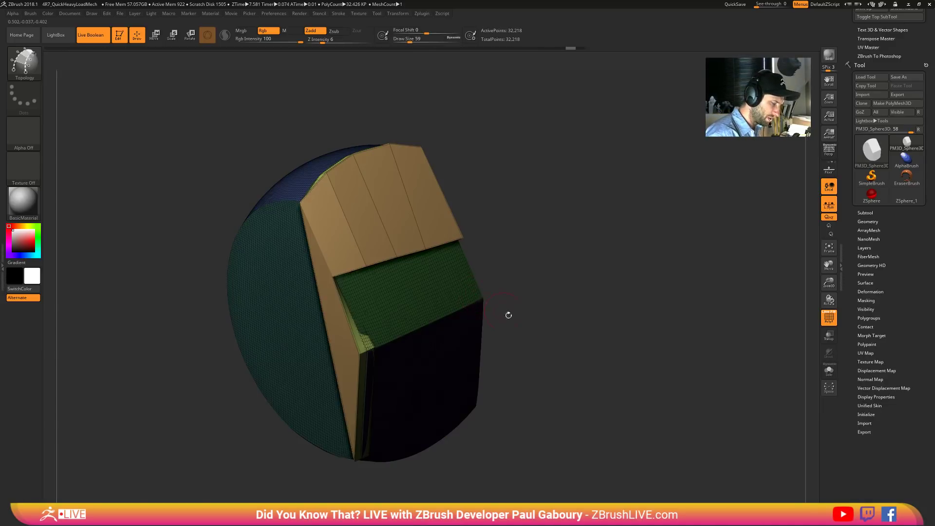
{"action": "mouse_move", "coordinate": [508, 315]}
{"action": "left_mouse_down"}
{"action": "mouse_move", "coordinate": [554, 438]}
{"action": "mouse_move", "coordinate": [567, 446]}
{"action": "left_mouse_up"}
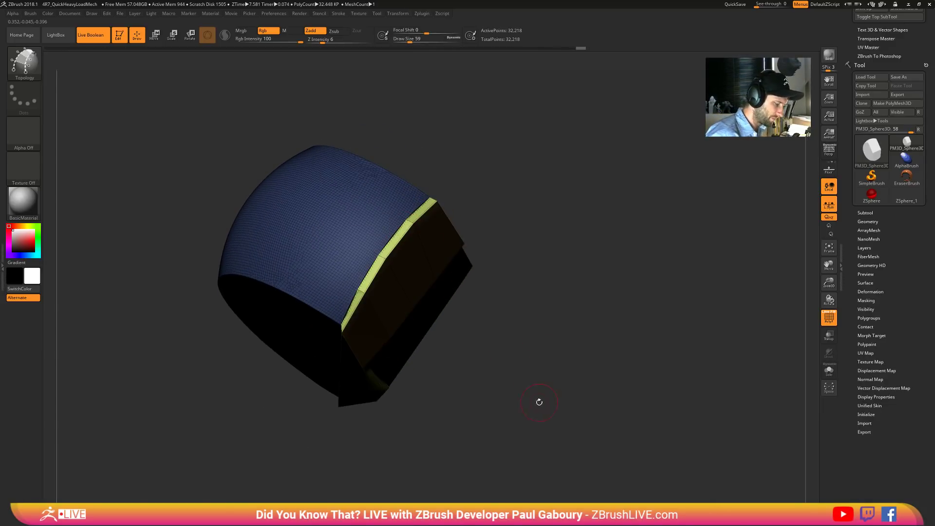
{"action": "left_click_drag", "start_coordinate": [539, 400], "coordinate": [544, 369]}
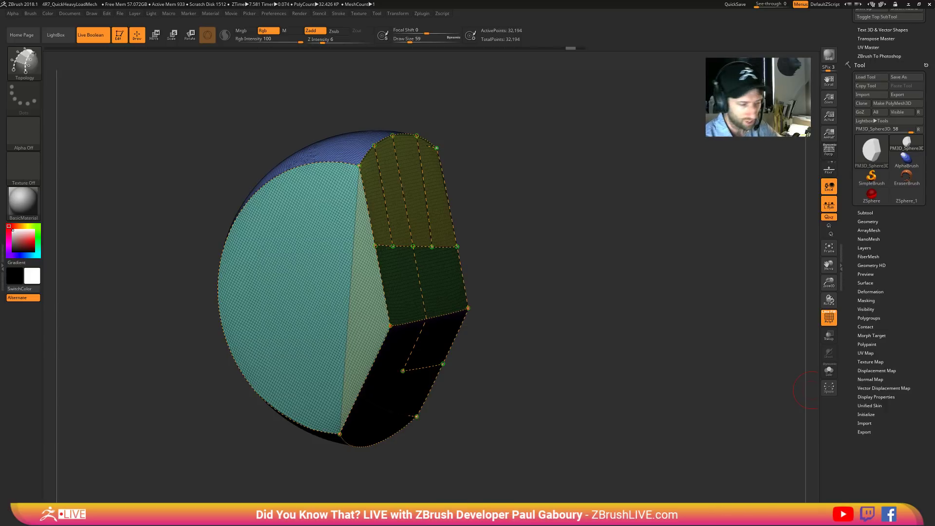
- Switch the active tool to Plane3D and convert it to a PolyMesh3D
{"action": "left_click_drag", "start_coordinate": [613, 382], "coordinate": [601, 382]}
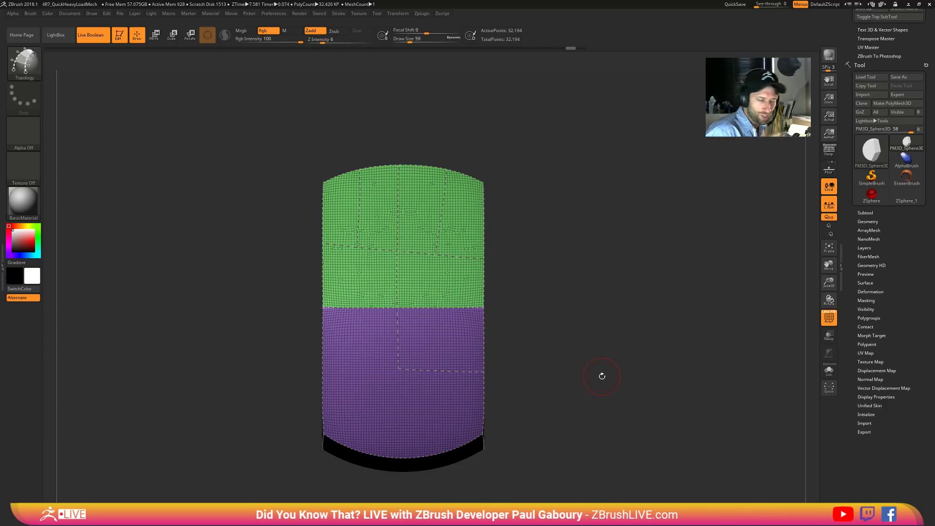
{"action": "left_click", "coordinate": [871, 151]}
{"action": "left_click", "coordinate": [759, 184]}
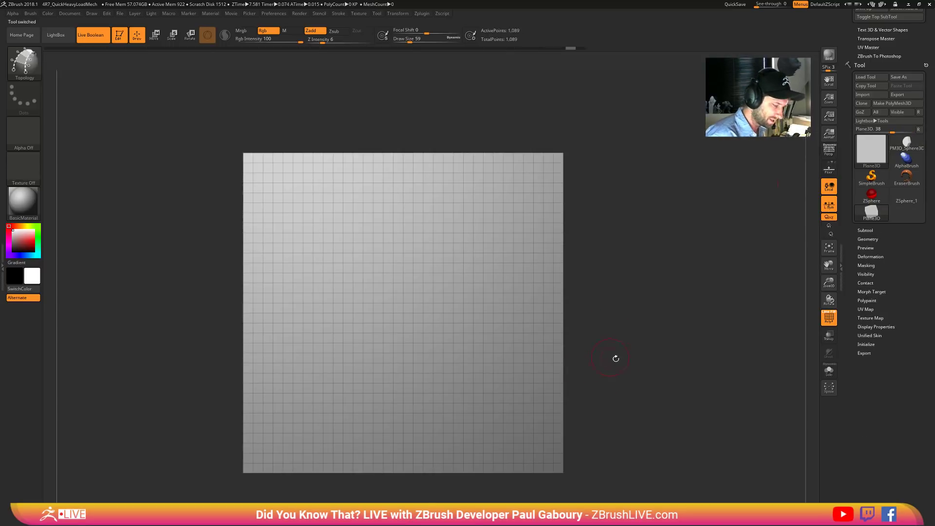
{"action": "left_click_drag", "start_coordinate": [616, 359], "coordinate": [639, 333], "text": "alt"}
{"action": "left_click", "coordinate": [896, 103]}
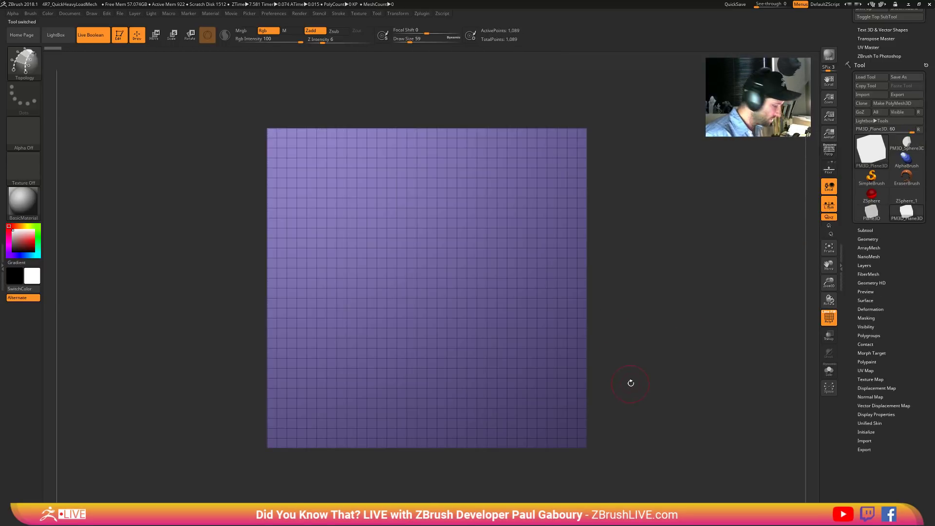
- Sculpt two crossing raised strokes on the plane with the ClayBuildup brush at draw size 97
{"action": "key", "text": "b"}
{"action": "key", "text": "c"}
{"action": "key", "text": "b"}
{"action": "key", "text": "s"}
{"action": "left_click_drag", "start_coordinate": [637, 383], "coordinate": [642, 383]}
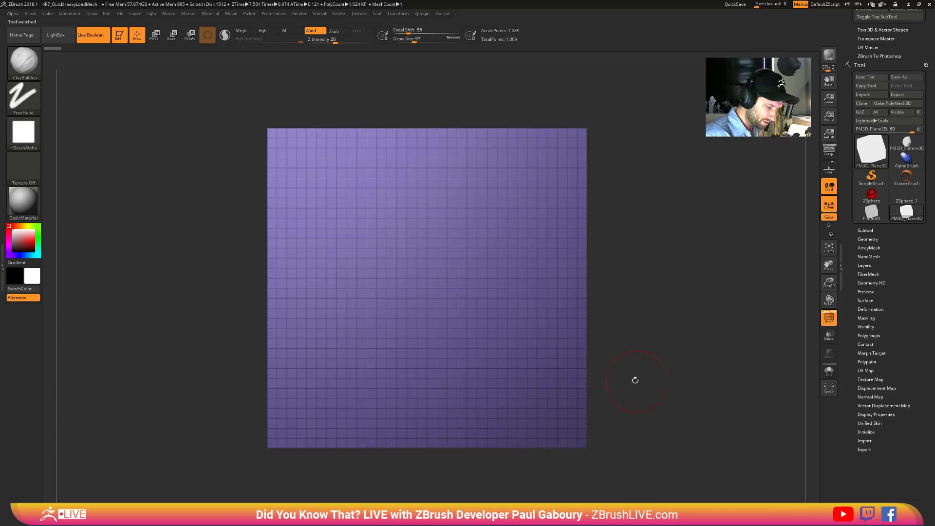
{"action": "mouse_move", "coordinate": [516, 201]}
{"action": "left_mouse_down"}
{"action": "mouse_move", "coordinate": [422, 375]}
{"action": "mouse_move", "coordinate": [404, 384]}
{"action": "left_mouse_up"}
{"action": "mouse_move", "coordinate": [379, 217]}
{"action": "left_mouse_down"}
{"action": "mouse_move", "coordinate": [403, 241]}
{"action": "mouse_move", "coordinate": [458, 382]}
{"action": "left_mouse_up"}
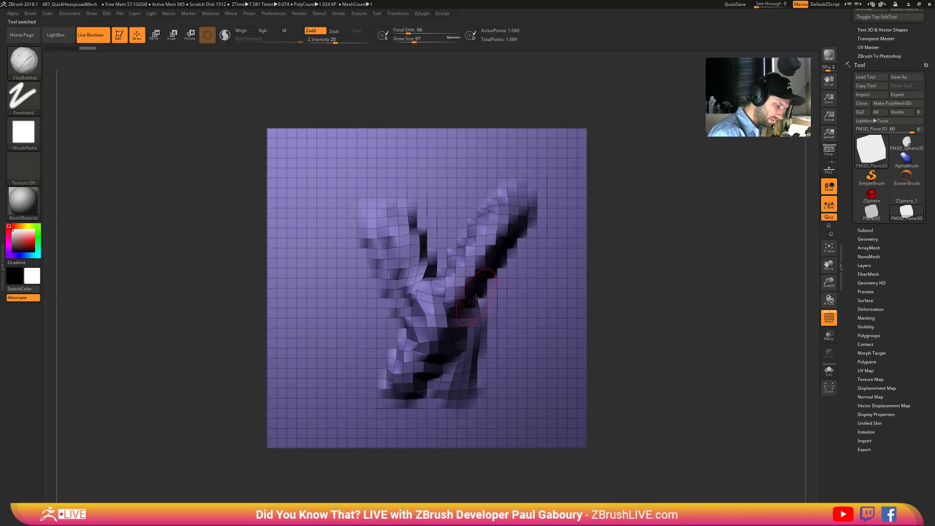
- Smooth the crossing strokes and build up their raised forms again with ClayBuildup
{"action": "mouse_move", "coordinate": [470, 307]}
{"action": "left_mouse_down"}
{"action": "mouse_move", "coordinate": [436, 327]}
{"action": "mouse_move", "coordinate": [424, 312]}
{"action": "mouse_move", "coordinate": [414, 370]}
{"action": "mouse_move", "coordinate": [489, 235]}
{"action": "mouse_move", "coordinate": [428, 361]}
{"action": "left_mouse_up"}
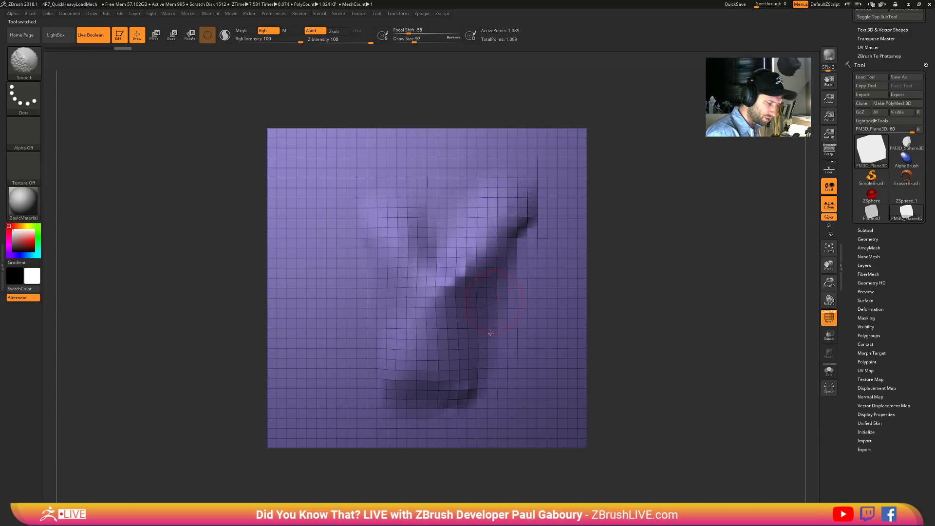
{"action": "left_click_drag", "start_coordinate": [516, 200], "coordinate": [358, 386]}
{"action": "mouse_move", "coordinate": [363, 243]}
{"action": "left_mouse_down"}
{"action": "mouse_move", "coordinate": [385, 363]}
{"action": "mouse_move", "coordinate": [363, 222]}
{"action": "left_mouse_up"}
{"action": "left_click_drag", "start_coordinate": [363, 222], "coordinate": [382, 360]}
- Subdivide the sculpted plane twice, smooth its raised form, and return to the front view
{"action": "right_click_drag", "start_coordinate": [431, 419], "coordinate": [422, 359]}
{"action": "key", "text": "ctrl+d"}
{"action": "key", "text": "ctrl+d"}
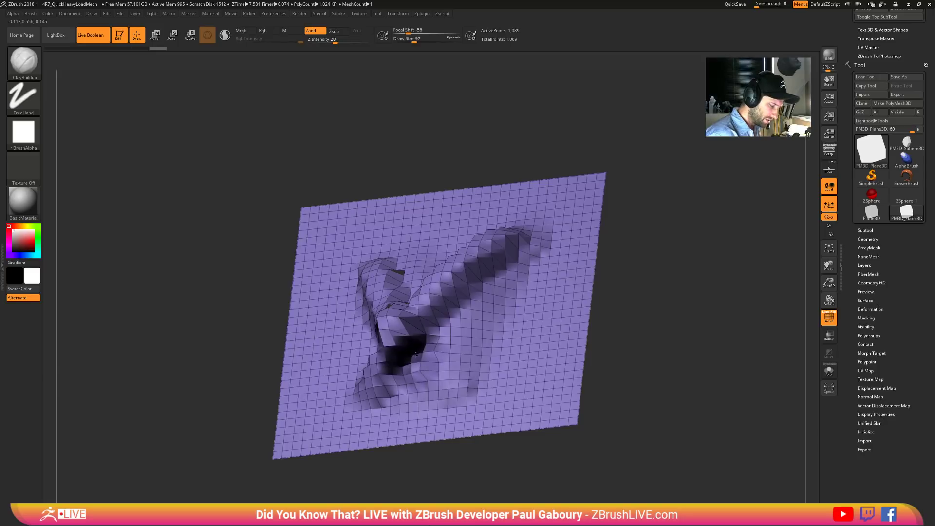
{"action": "mouse_move", "coordinate": [417, 362]}
{"action": "left_mouse_down"}
{"action": "mouse_move", "coordinate": [457, 307]}
{"action": "mouse_move", "coordinate": [415, 358]}
{"action": "mouse_move", "coordinate": [439, 292]}
{"action": "mouse_move", "coordinate": [392, 320]}
{"action": "left_mouse_up"}
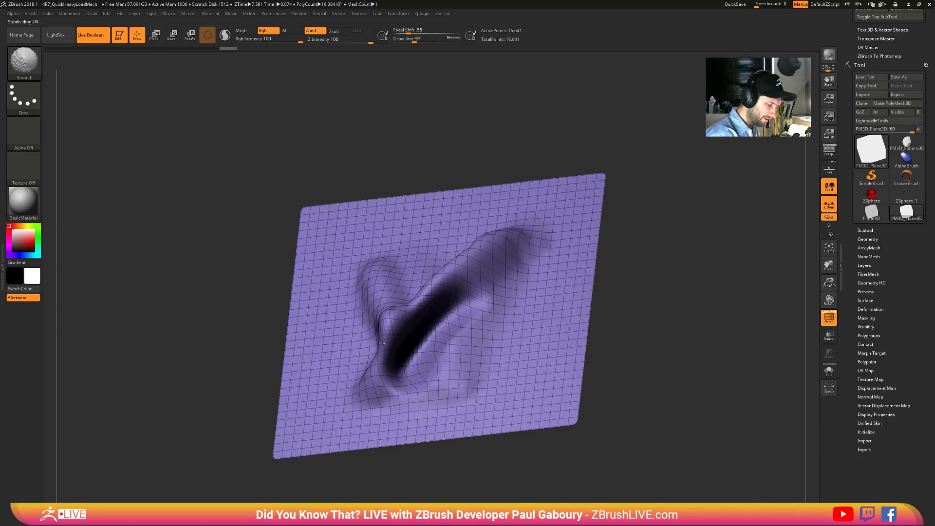
{"action": "mouse_move", "coordinate": [633, 351]}
{"action": "left_mouse_down", "text": "shift"}
{"action": "mouse_move", "coordinate": [651, 360]}
{"action": "mouse_move", "coordinate": [637, 380]}
{"action": "left_mouse_up", "text": "shift"}
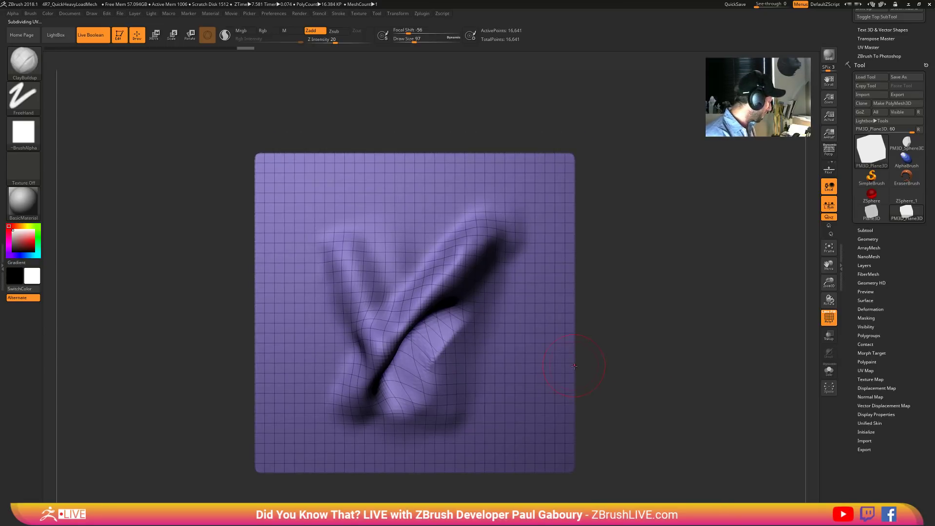
- Select the Chisel3D brush and add the sculpted plane to it as a new 3D alpha from the current mesh
{"action": "key", "text": "b"}
{"action": "key", "text": "c"}
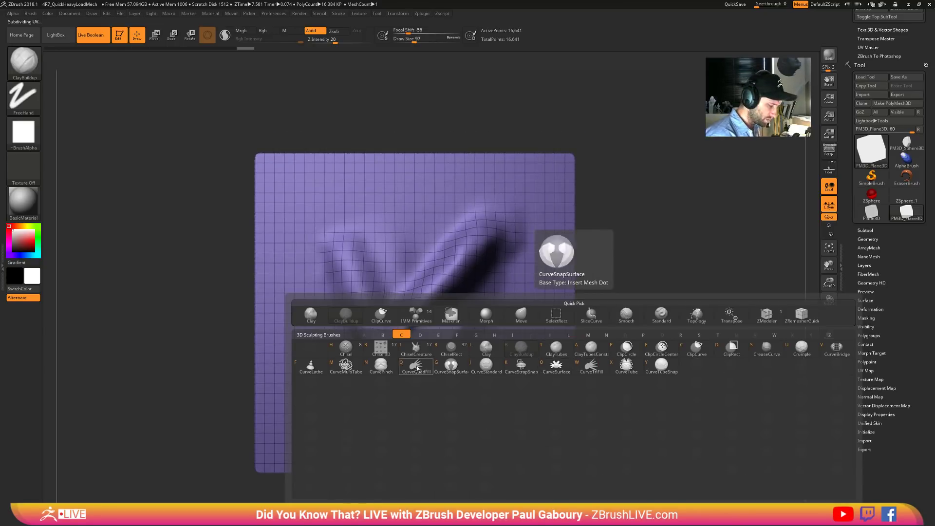
{"action": "left_click", "coordinate": [381, 350]}
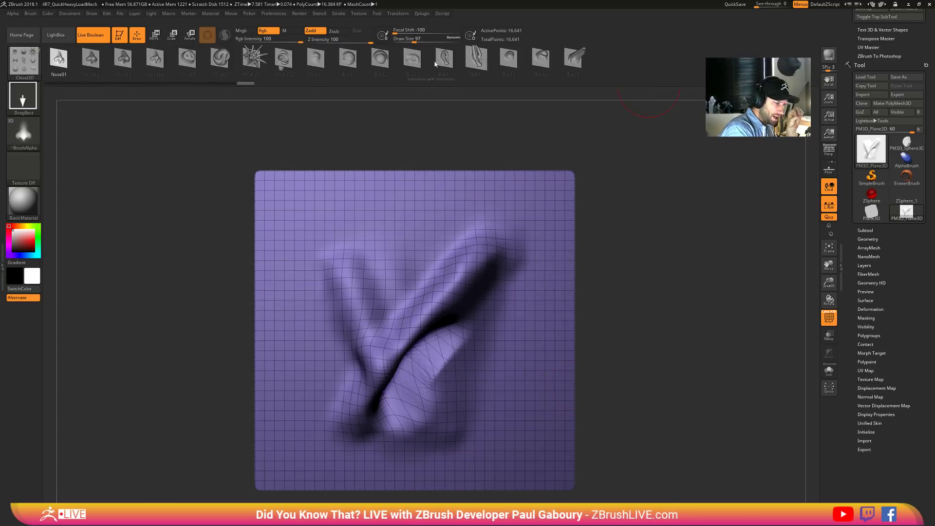
{"action": "left_click", "coordinate": [30, 13]}
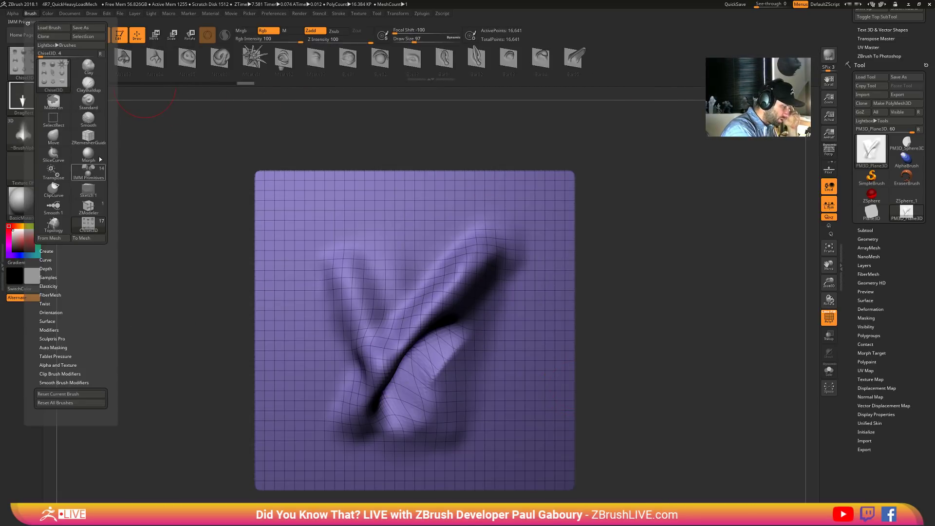
{"action": "left_click", "coordinate": [49, 115]}
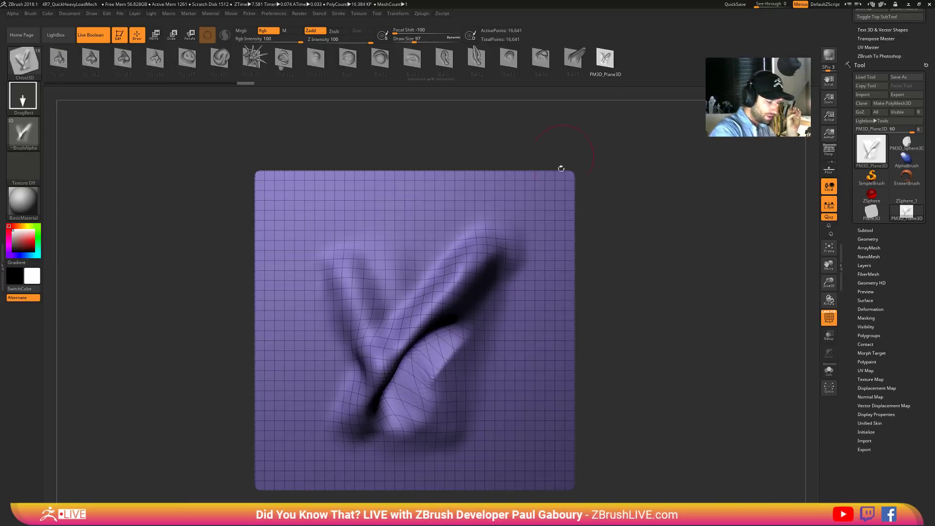
- Turn off the polyframe and stamp the new PM3D_Plane3D alpha at three spots around the plane's raised form
{"action": "key", "text": "shift"}
{"action": "key", "text": "shift+f"}
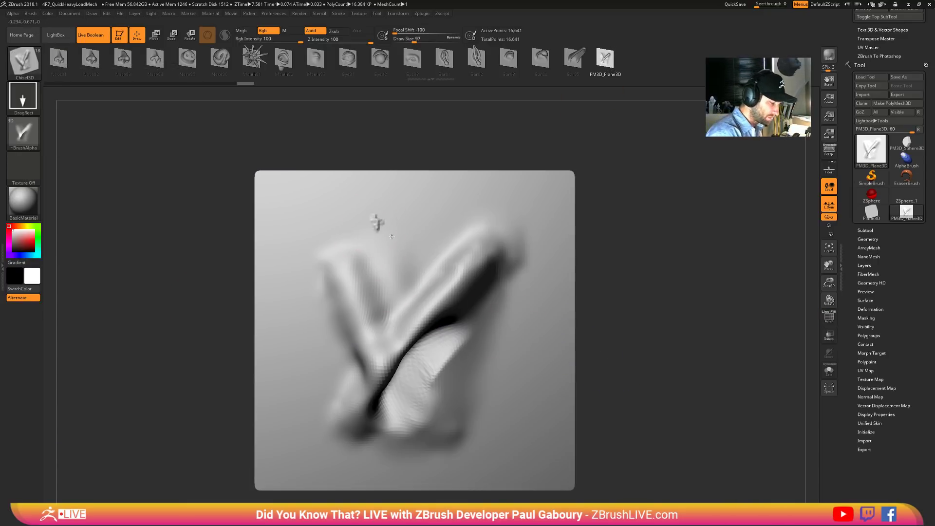
{"action": "mouse_move", "coordinate": [375, 215]}
{"action": "left_mouse_down"}
{"action": "mouse_move", "coordinate": [515, 355]}
{"action": "mouse_move", "coordinate": [546, 441]}
{"action": "left_mouse_up"}
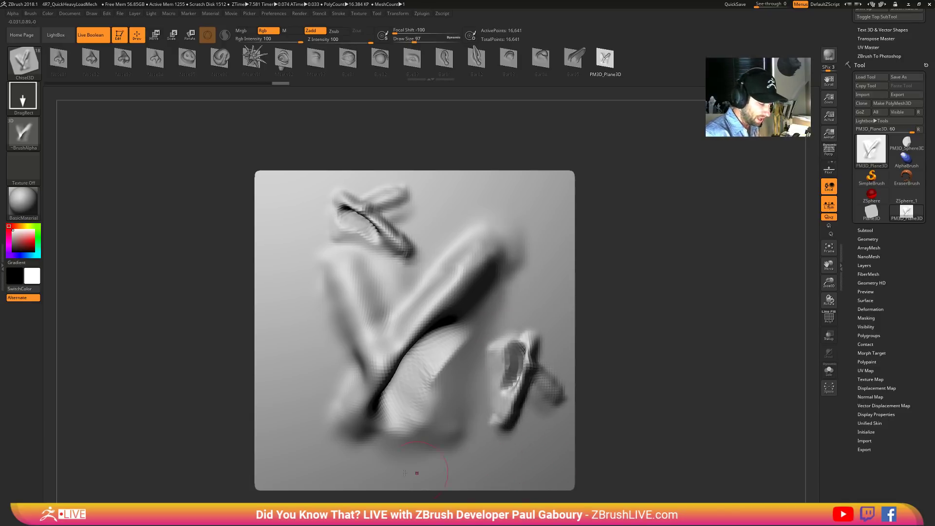
{"action": "left_click_drag", "start_coordinate": [292, 391], "coordinate": [314, 441]}
{"action": "left_click_drag", "start_coordinate": [650, 453], "coordinate": [656, 428]}
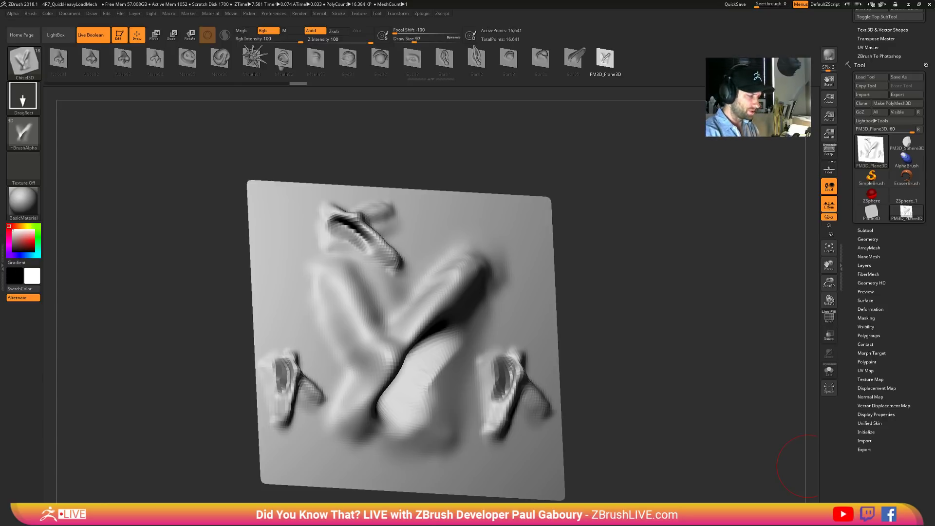
{"action": "left_click", "coordinate": [280, 15]}
{"action": "left_click", "coordinate": [292, 68]}
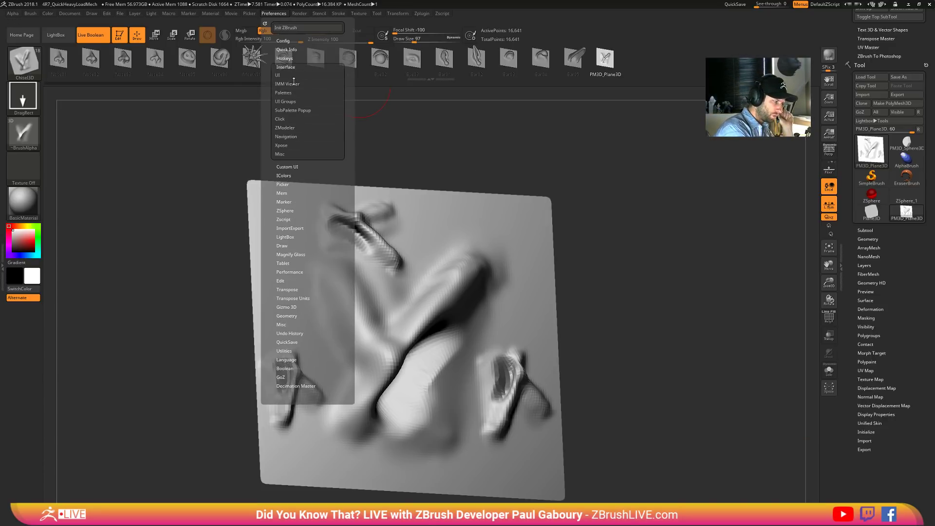
{"action": "left_click", "coordinate": [279, 74]}
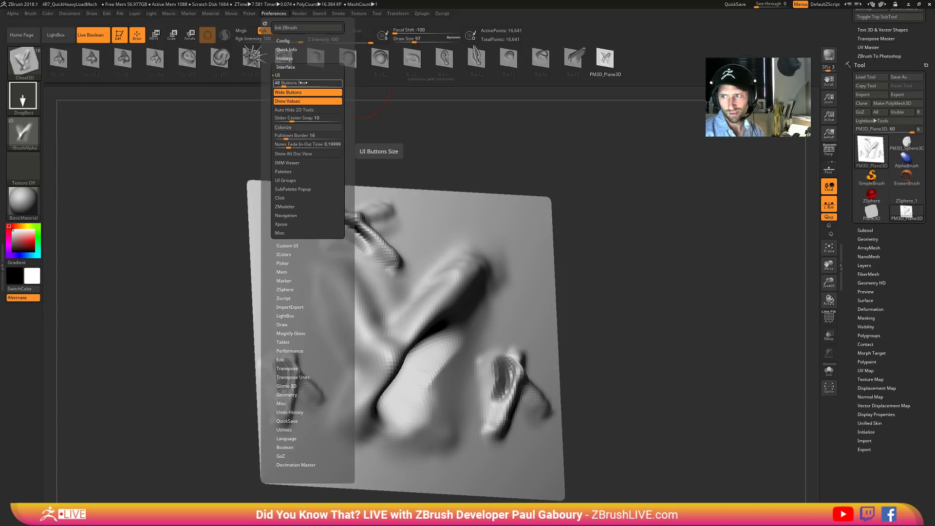
{"action": "left_click", "coordinate": [303, 14]}
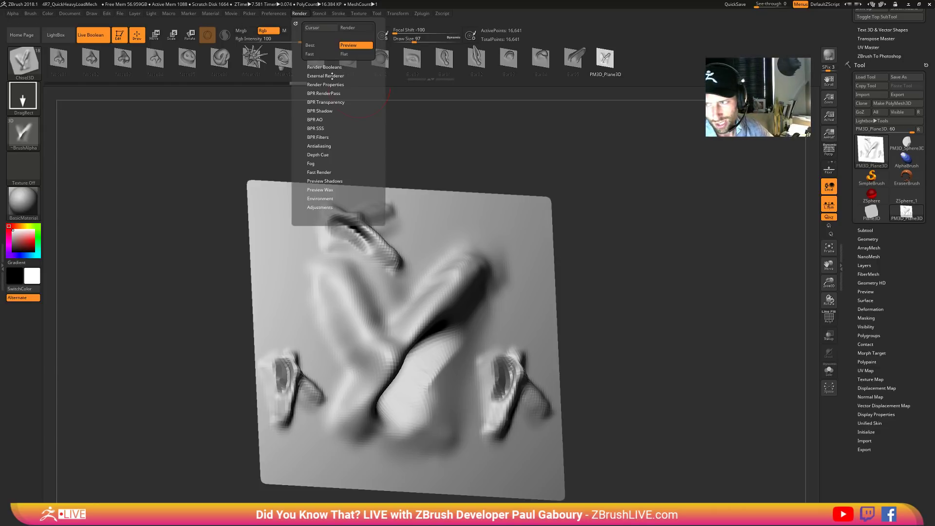
{"action": "mouse_move", "coordinate": [906, 198]}
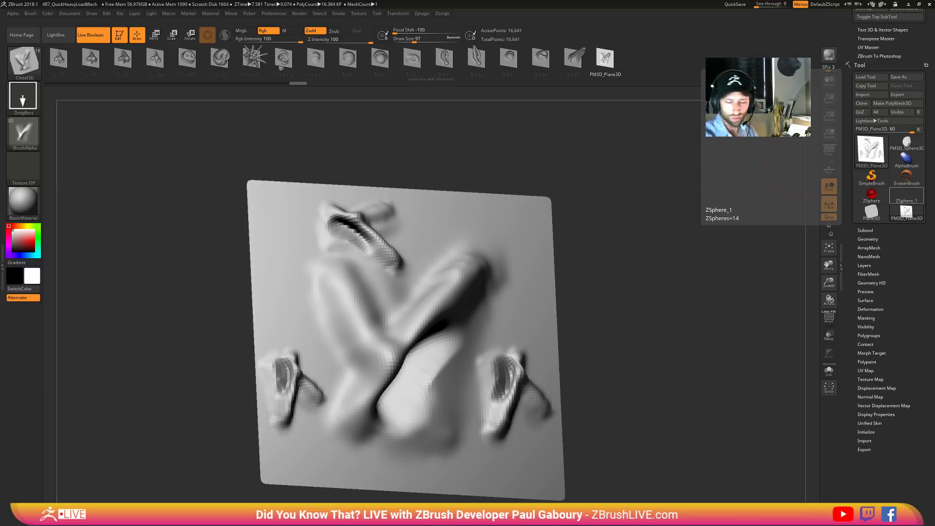
- Load the demo head tool with two heads and permanently delete its DemoHead1 subtool
{"action": "mouse_move", "coordinate": [655, 400]}
{"action": "left_mouse_down"}
{"action": "mouse_move", "coordinate": [679, 396]}
{"action": "mouse_move", "coordinate": [666, 424]}
{"action": "mouse_move", "coordinate": [674, 402]}
{"action": "left_mouse_up"}
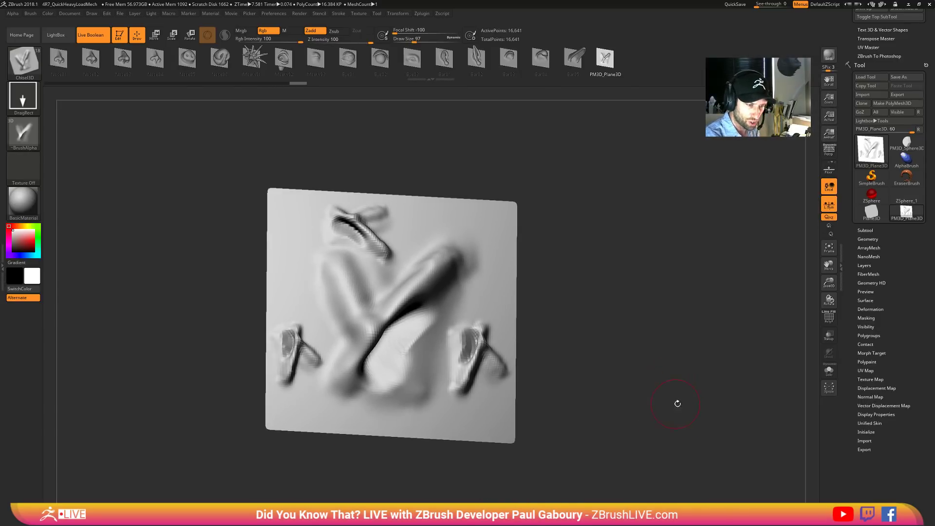
{"action": "left_click", "coordinate": [862, 154]}
{"action": "left_click", "coordinate": [583, 216]}
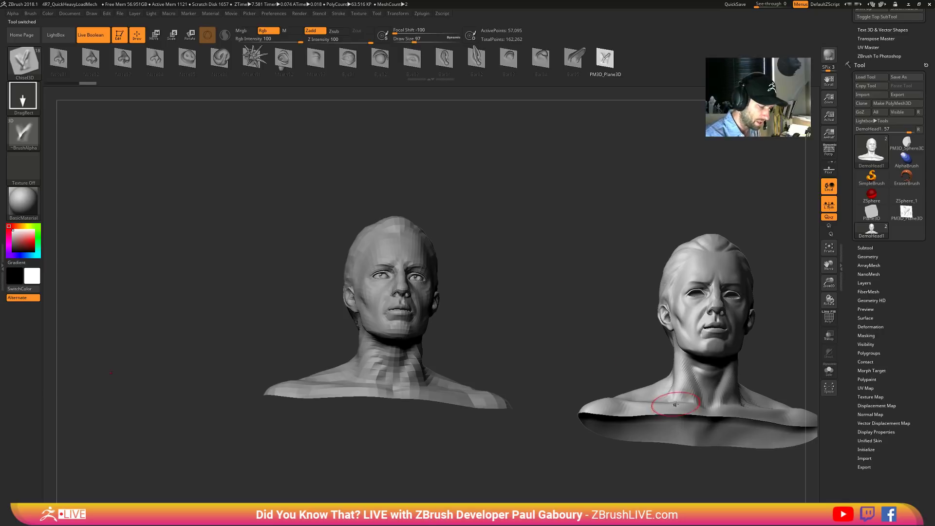
{"action": "left_click", "coordinate": [872, 248]}
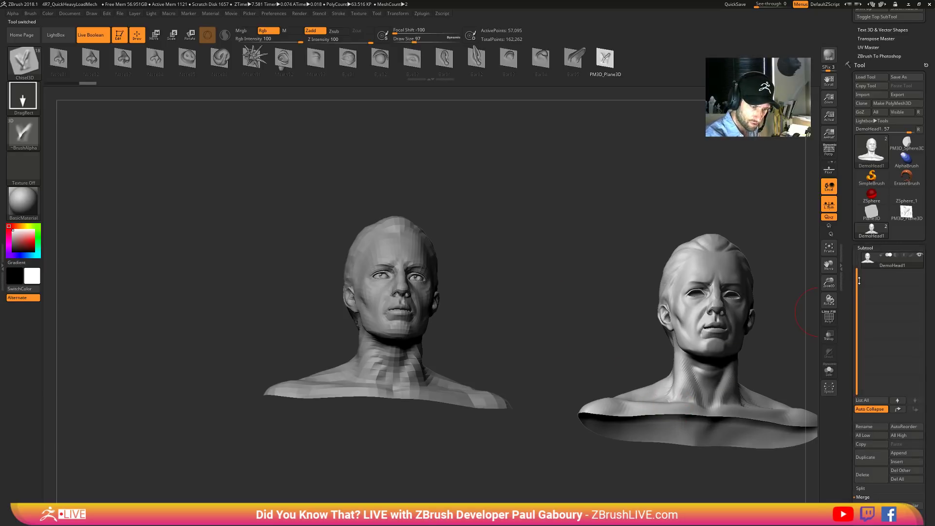
{"action": "left_click", "coordinate": [863, 475]}
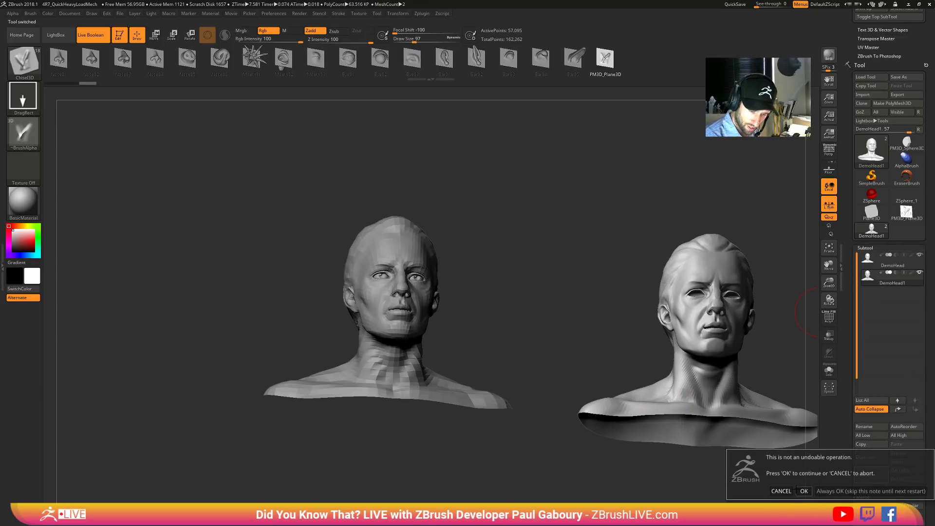
{"action": "left_click", "coordinate": [804, 491]}
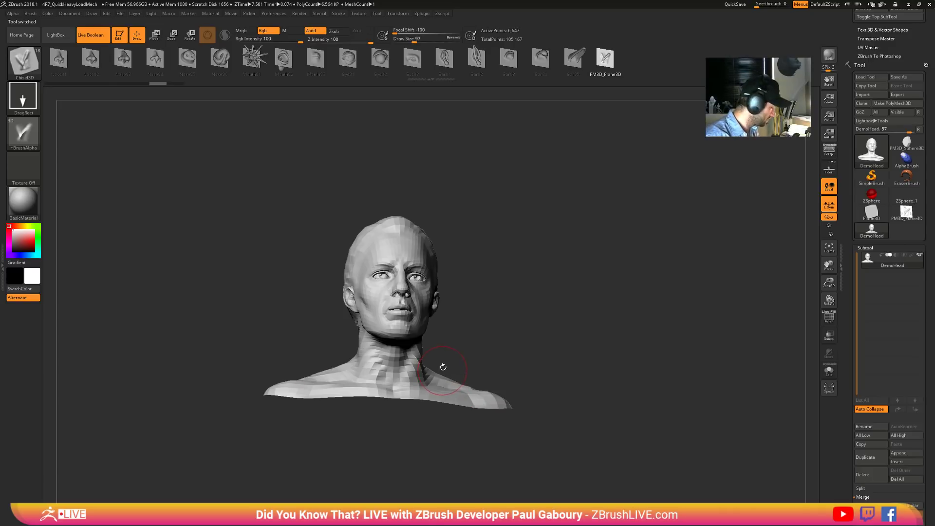
- Load the DemoHead bust with separate eyes and duplicate its head subtool
{"action": "double_click", "coordinate": [152, 122]}
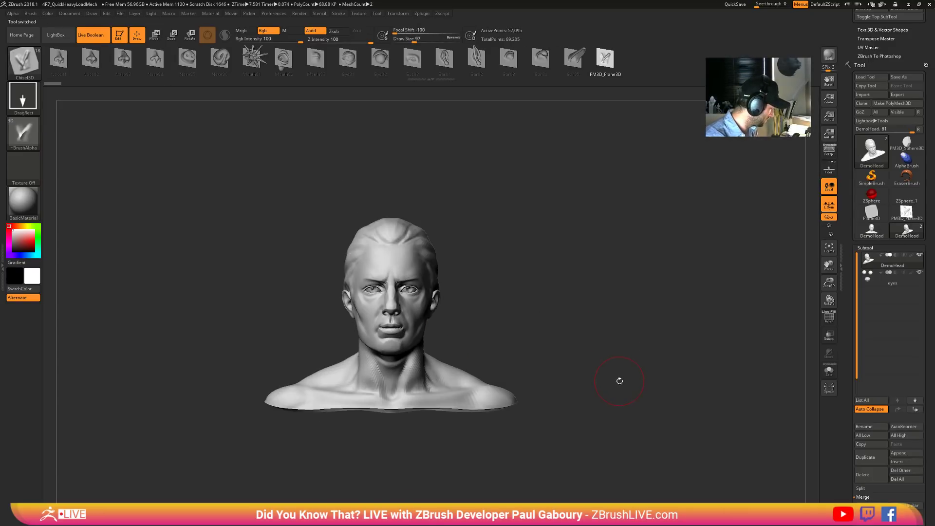
{"action": "left_click", "coordinate": [866, 457]}
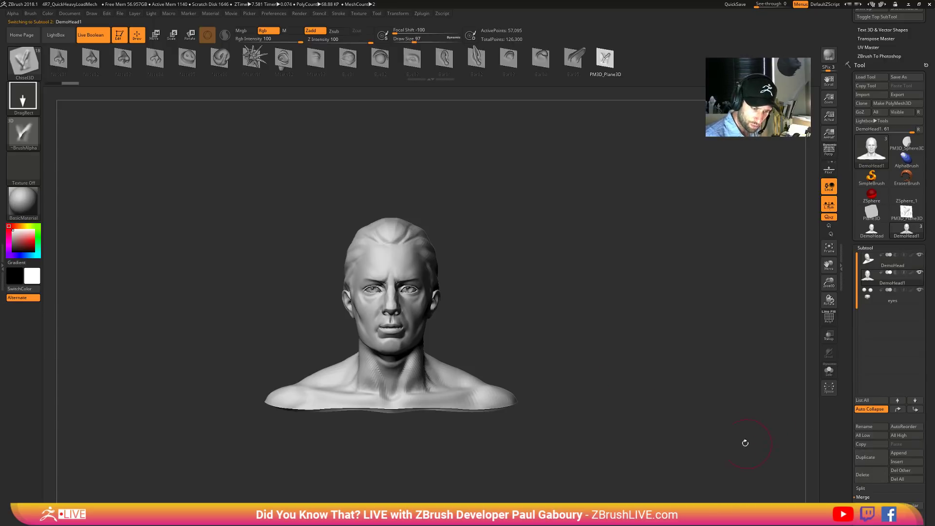
{"action": "right_click_drag", "start_coordinate": [524, 328], "coordinate": [524, 302], "text": "ctrl"}
- Stamp the PM3D_Plane3D alpha on the DemoHead1 forehead and raise two mirrored mounds there with the ClayBuildup brush
{"action": "left_click_drag", "start_coordinate": [399, 225], "coordinate": [404, 258]}
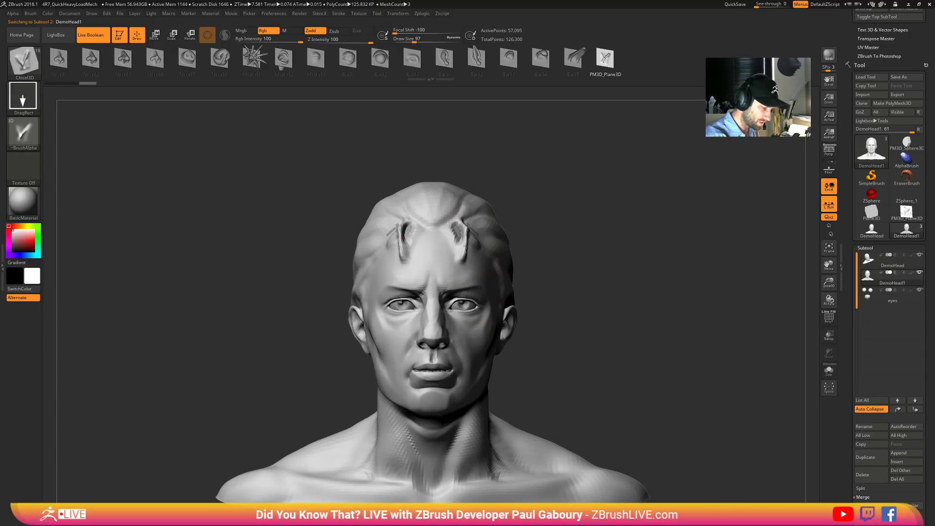
{"action": "mouse_move", "coordinate": [467, 273]}
{"action": "left_mouse_down"}
{"action": "mouse_move", "coordinate": [484, 290]}
{"action": "mouse_move", "coordinate": [439, 244]}
{"action": "mouse_move", "coordinate": [389, 254]}
{"action": "mouse_move", "coordinate": [501, 278]}
{"action": "left_mouse_up"}
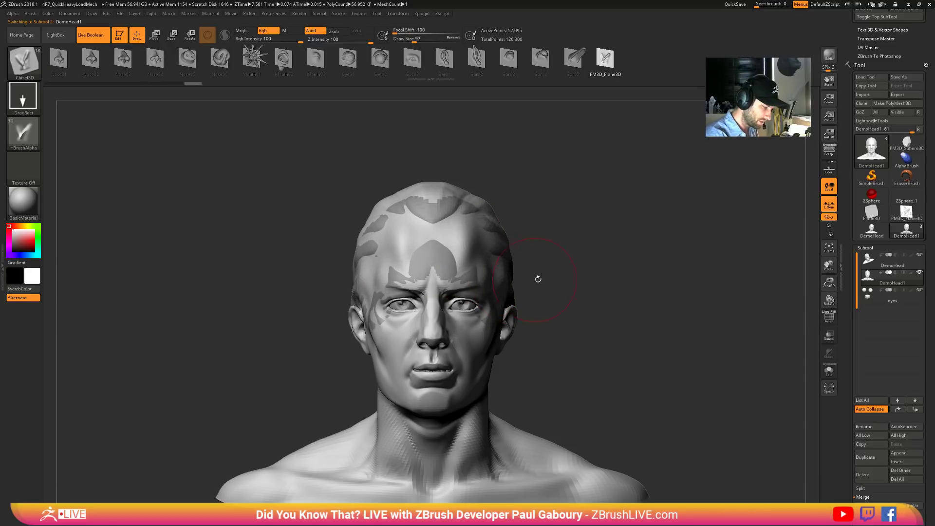
{"action": "key", "text": "b"}
{"action": "key", "text": "c"}
{"action": "key", "text": "b"}
{"action": "mouse_move", "coordinate": [468, 249]}
{"action": "left_mouse_down"}
{"action": "mouse_move", "coordinate": [455, 207]}
{"action": "mouse_move", "coordinate": [485, 246]}
{"action": "left_mouse_up"}
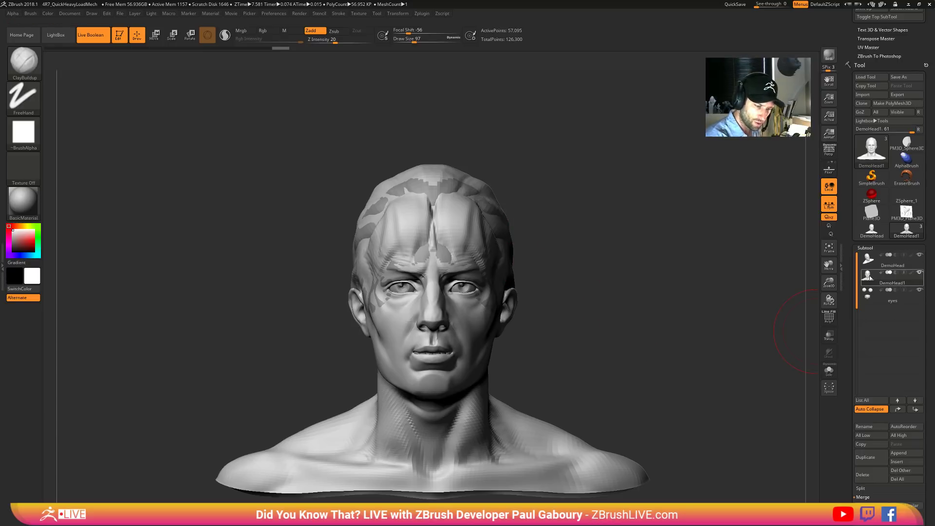
- Select the original DemoHead subtool, hide the eyes, and project the DemoHead1 forehead sculpting onto it with ProjectAll at Dist 0.02
{"action": "left_click", "coordinate": [869, 263]}
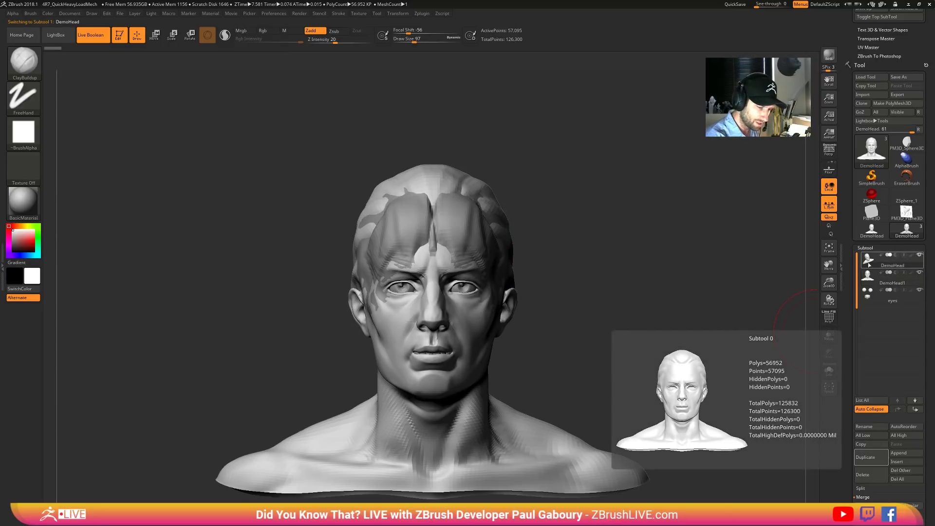
{"action": "left_click", "coordinate": [919, 290]}
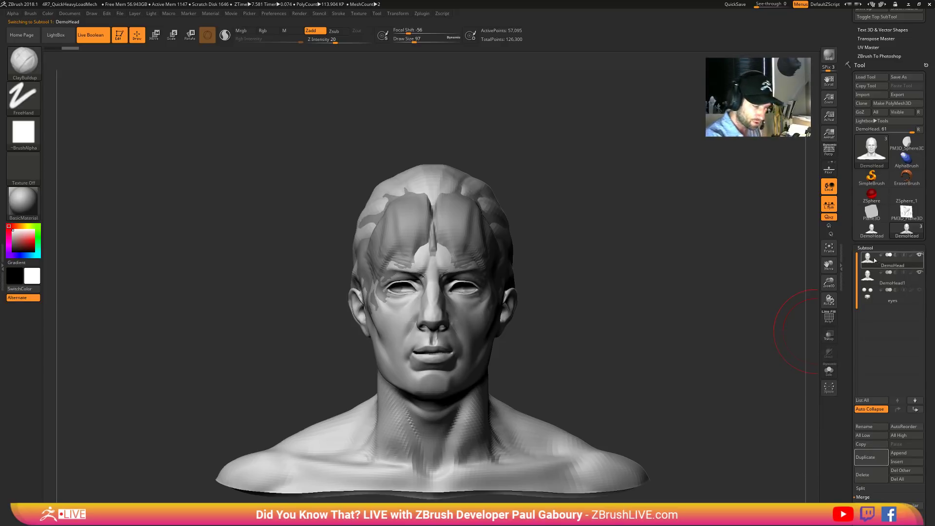
{"action": "mouse_move", "coordinate": [878, 279]}
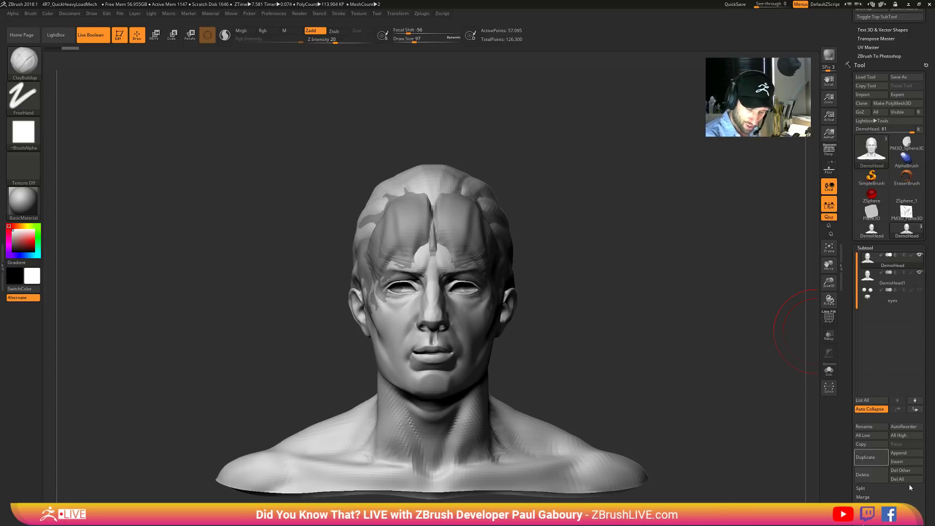
{"action": "left_click_drag", "start_coordinate": [930, 473], "coordinate": [930, 390]}
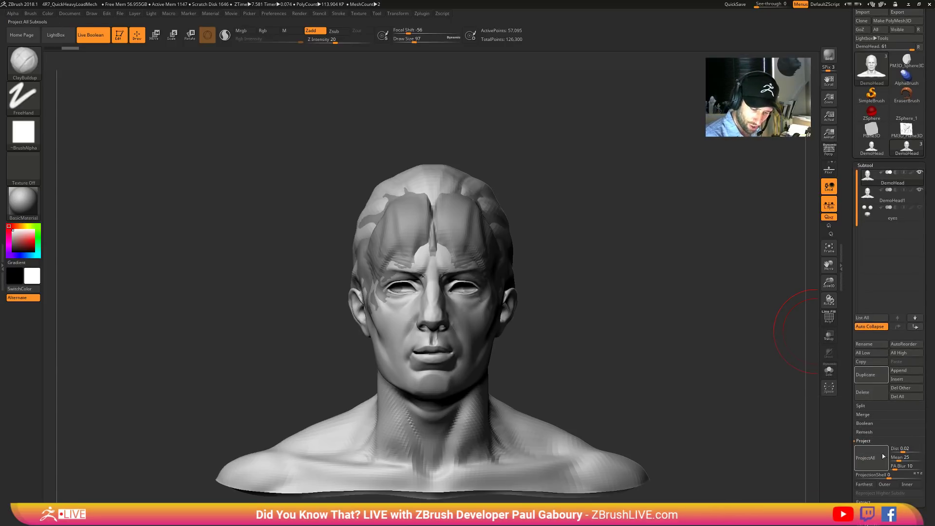
{"action": "left_click", "coordinate": [872, 461]}
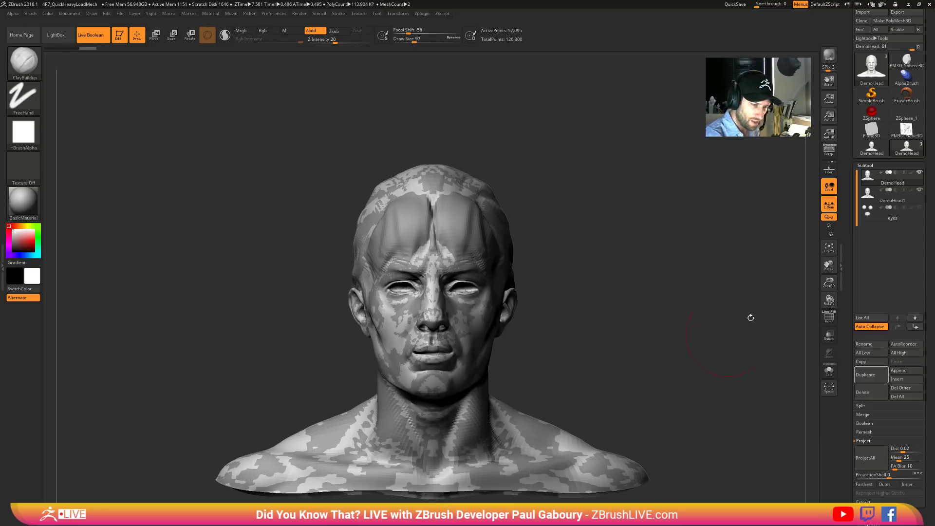
- Isolate DemoHead1 and DemoHead in turn and examine the projected forehead from an angled view
{"action": "mouse_move", "coordinate": [868, 182]}
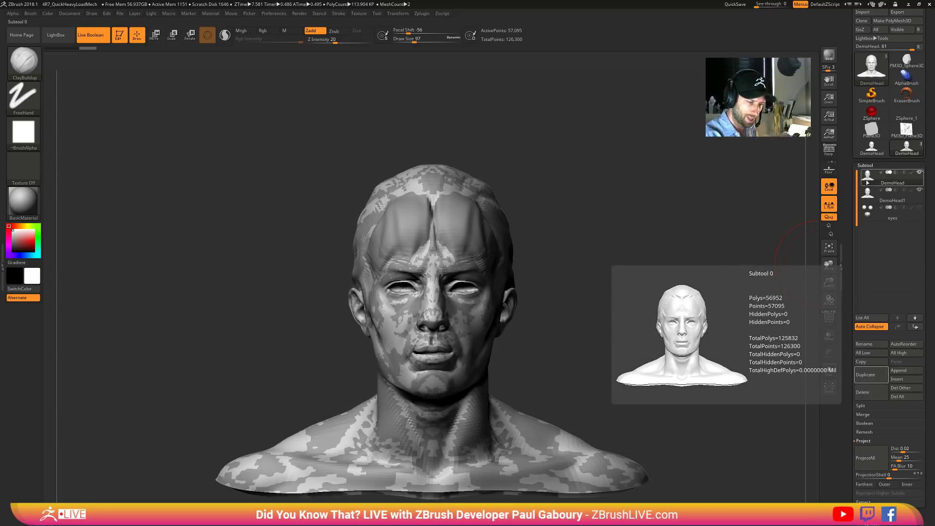
{"action": "left_click", "coordinate": [868, 198]}
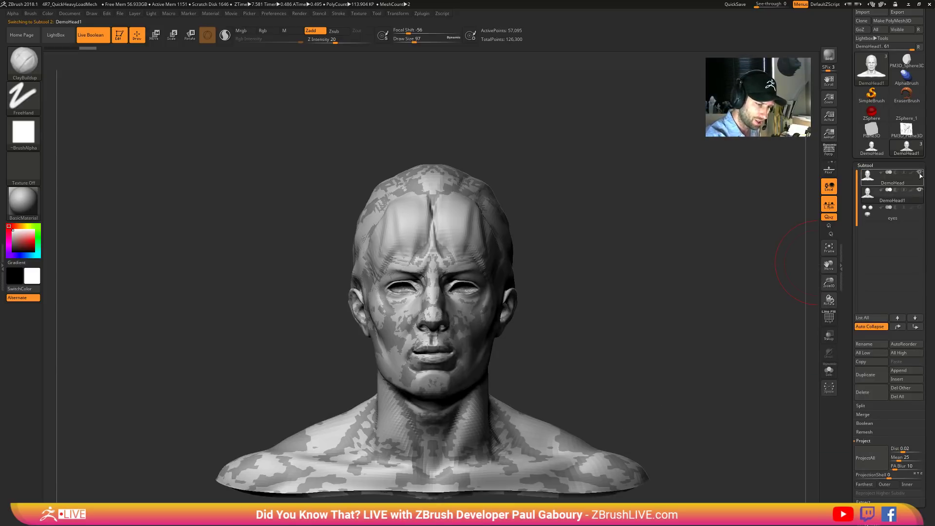
{"action": "left_click", "coordinate": [919, 173]}
{"action": "left_click_drag", "start_coordinate": [663, 359], "coordinate": [673, 386]}
{"action": "left_click", "coordinate": [869, 178]}
{"action": "key", "text": "f"}
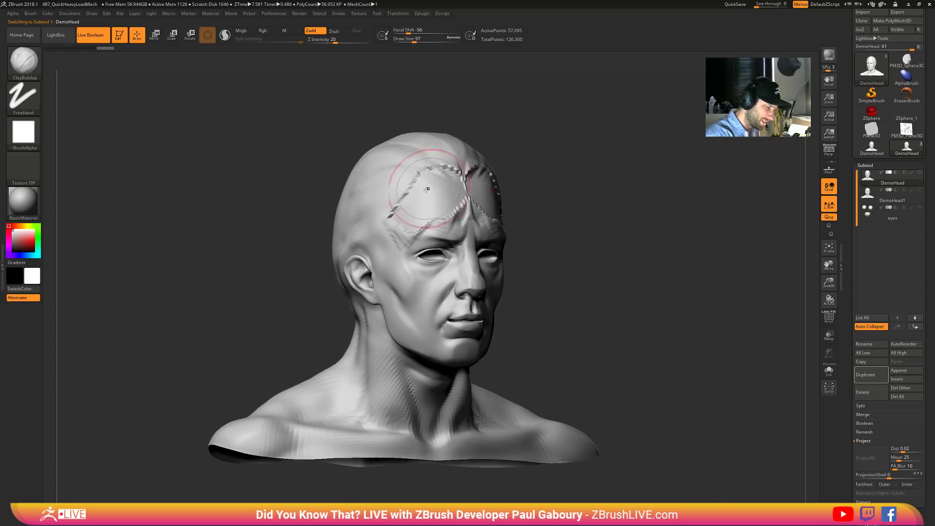
- Set the draw size to 17 and project DemoHead1 onto DemoHead again with a Dist of 0.32736, with DemoHead1 hidden at the end
{"action": "key", "text": "s"}
{"action": "left_click_drag", "start_coordinate": [597, 270], "coordinate": [587, 270]}
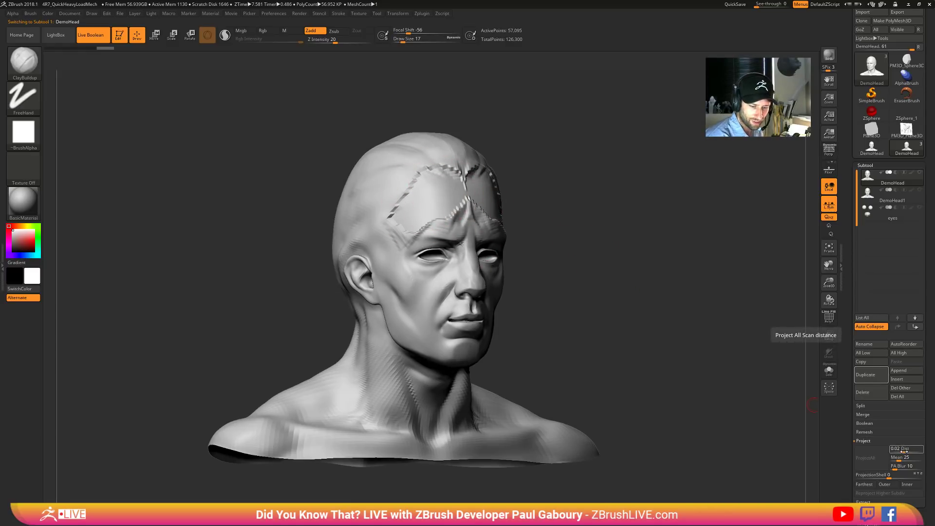
{"action": "left_click_drag", "start_coordinate": [904, 451], "coordinate": [912, 451]}
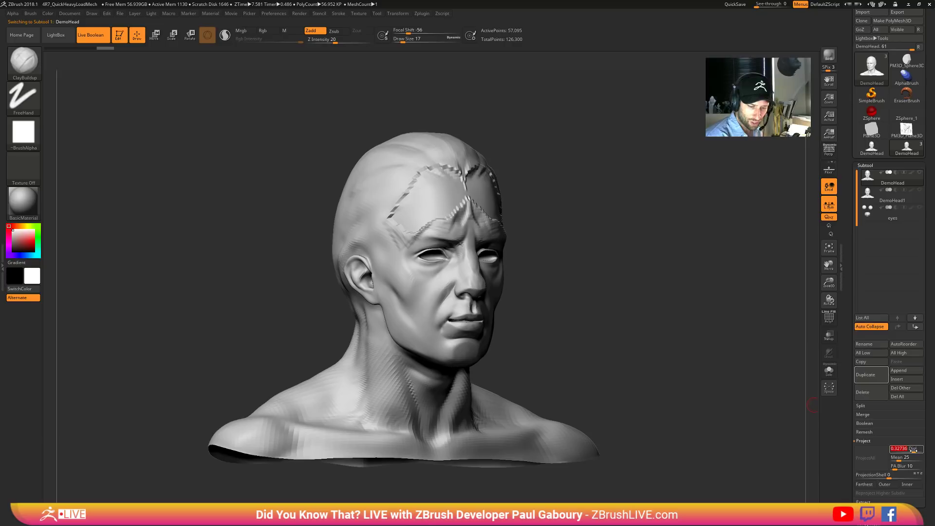
{"action": "left_click", "coordinate": [919, 190]}
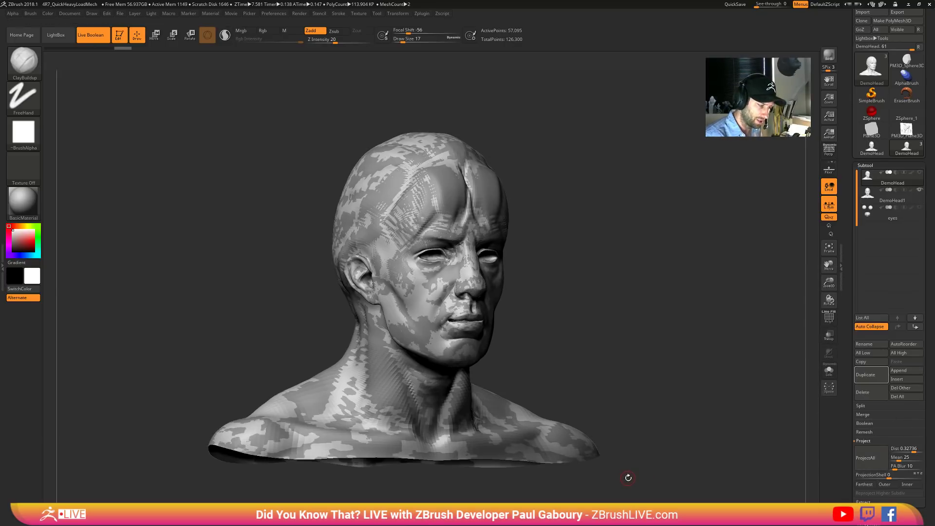
{"action": "left_click", "coordinate": [919, 190]}
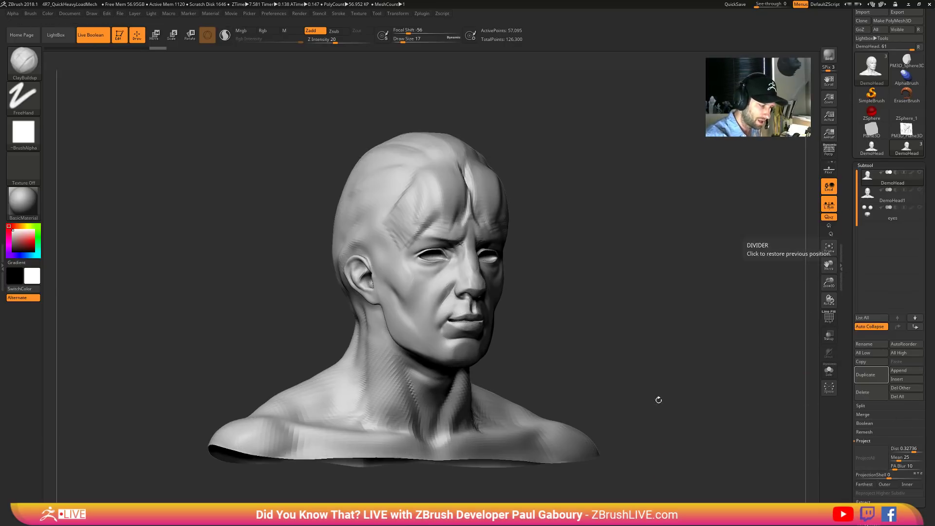
{"action": "key", "text": "f"}
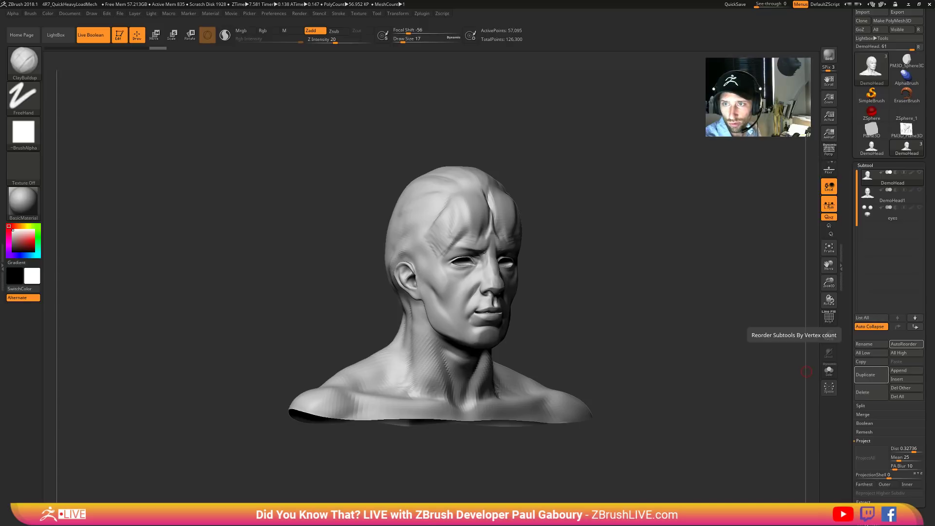
- Switch to File Explorer and open the ZBrushData2018 folder inside C:\Users\Public\Public Documents
{"action": "left_click_drag", "start_coordinate": [934, 71], "coordinate": [437, 93]}
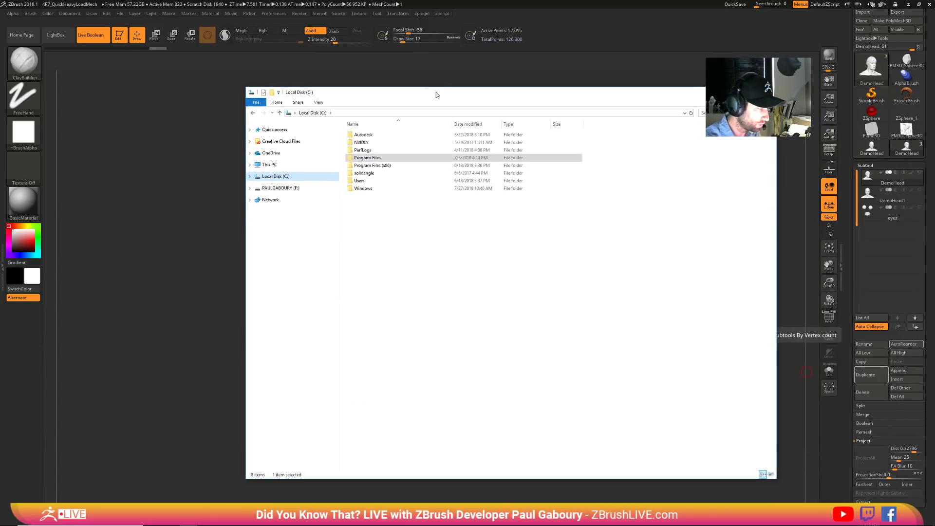
{"action": "double_click", "coordinate": [360, 181]}
{"action": "double_click", "coordinate": [363, 150]}
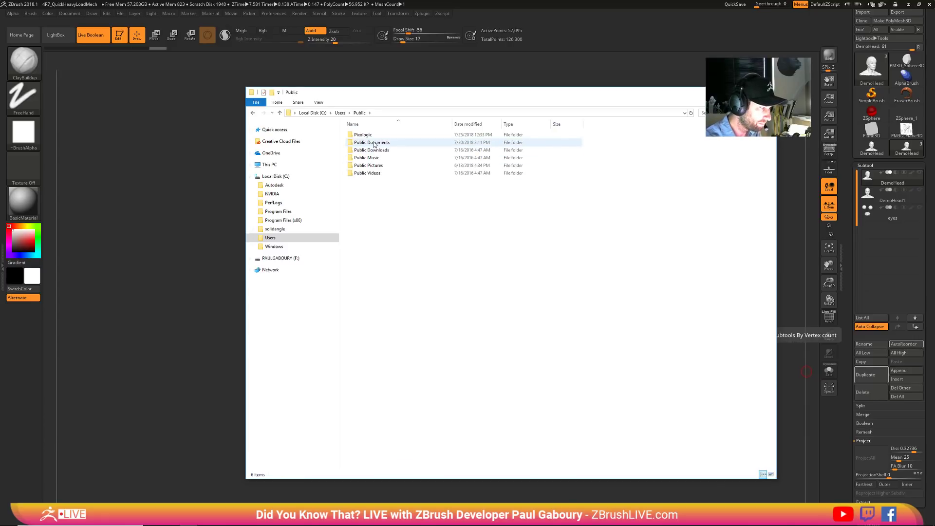
{"action": "double_click", "coordinate": [374, 144]}
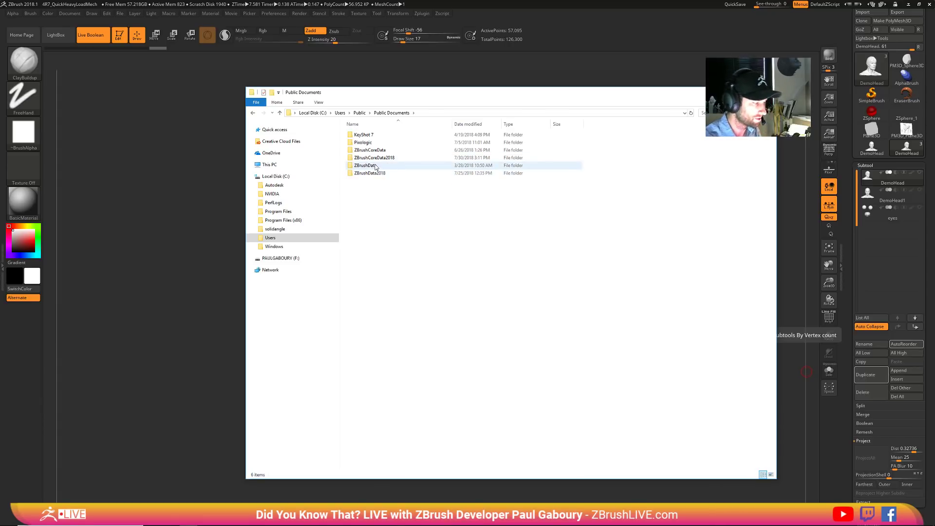
{"action": "mouse_move", "coordinate": [383, 161]}
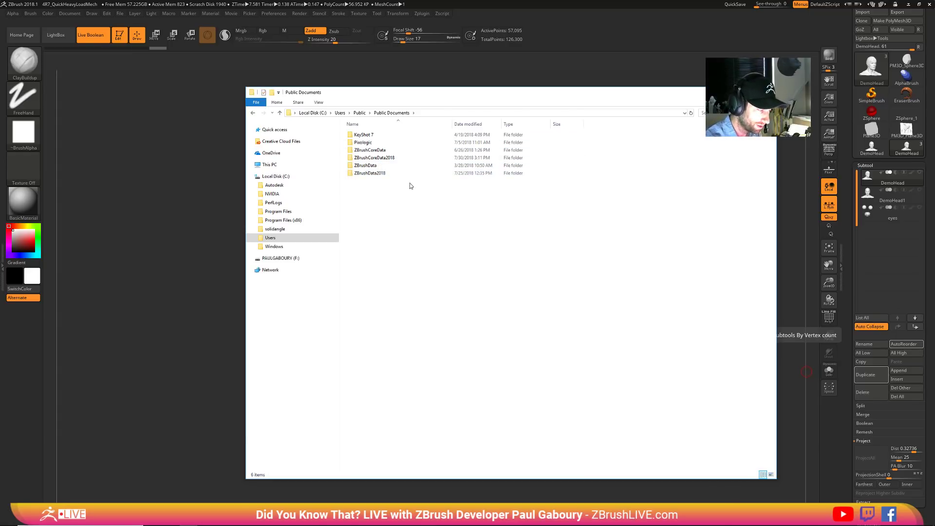
{"action": "left_click", "coordinate": [370, 177]}
{"action": "double_click", "coordinate": [370, 174]}
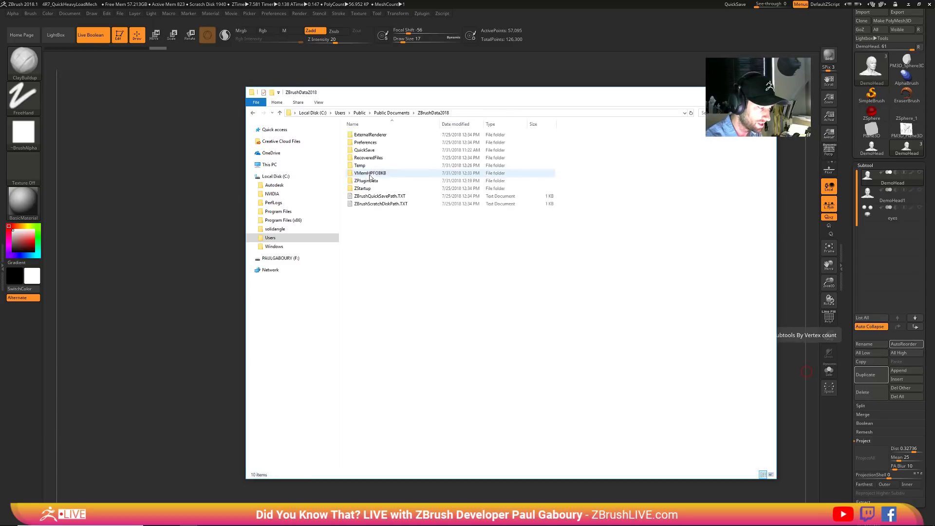
- Try replacing the path in ZBrushQuickSavePath.TXT with E:\ and close the file without saving it
{"action": "left_click", "coordinate": [378, 204]}
{"action": "left_click", "coordinate": [383, 197]}
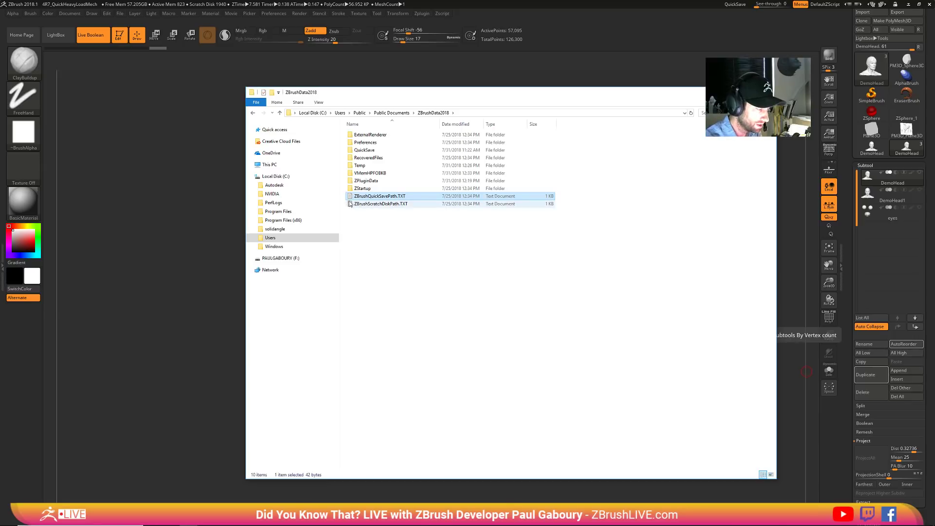
{"action": "double_click", "coordinate": [377, 197]}
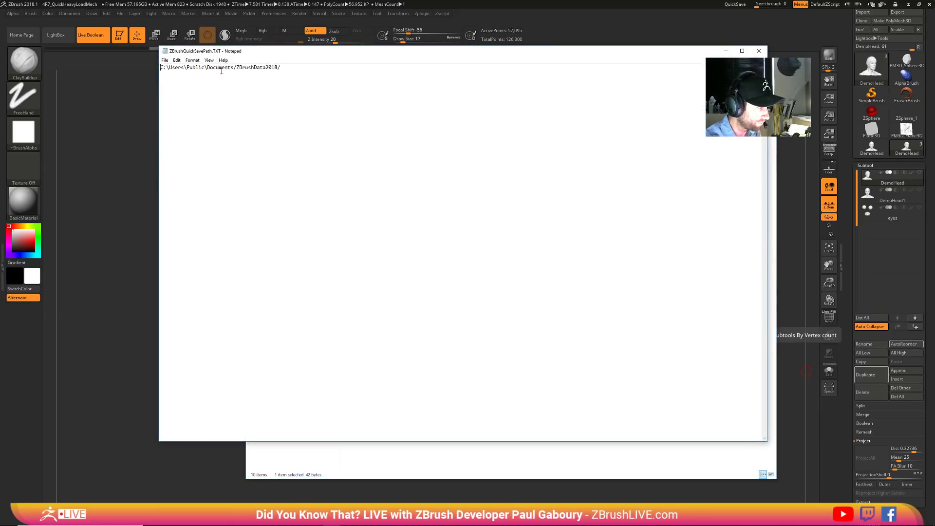
{"action": "left_click_drag", "start_coordinate": [297, 68], "coordinate": [161, 67]}
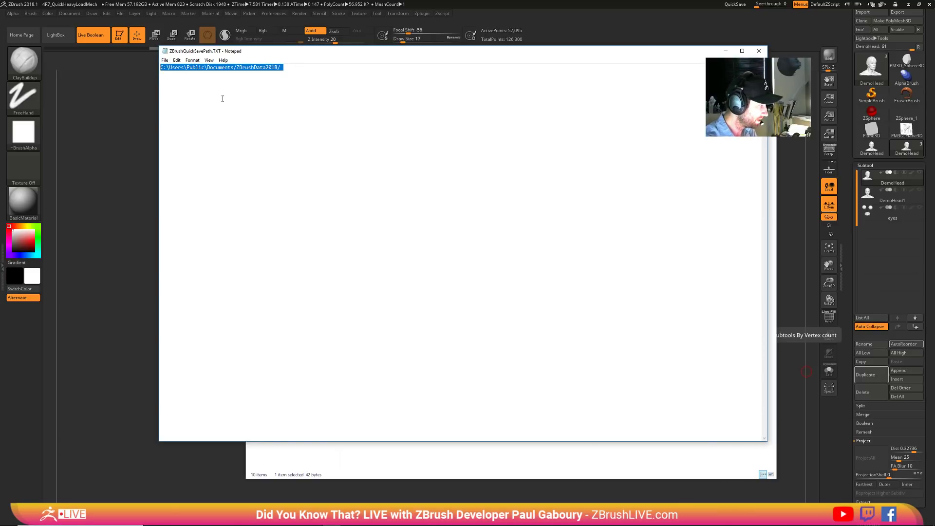
{"action": "type", "text": "E:\\"}
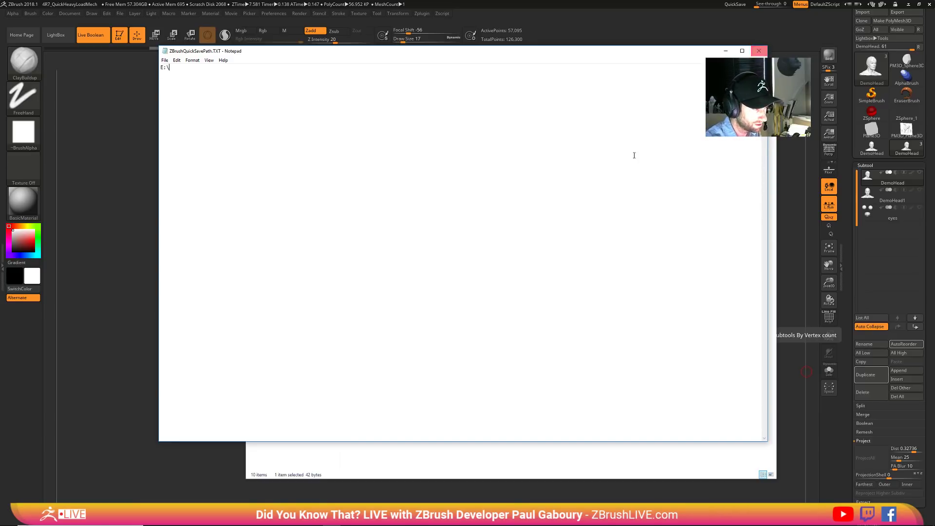
{"action": "left_click", "coordinate": [759, 53]}
{"action": "left_click", "coordinate": [493, 272]}
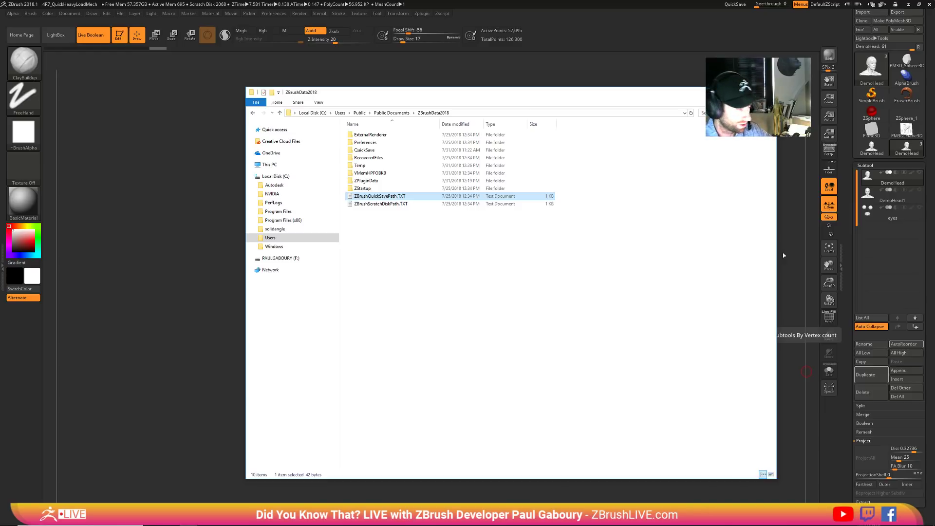
- Switch back to ZBrush and open LightBox
{"action": "left_click", "coordinate": [131, 206]}
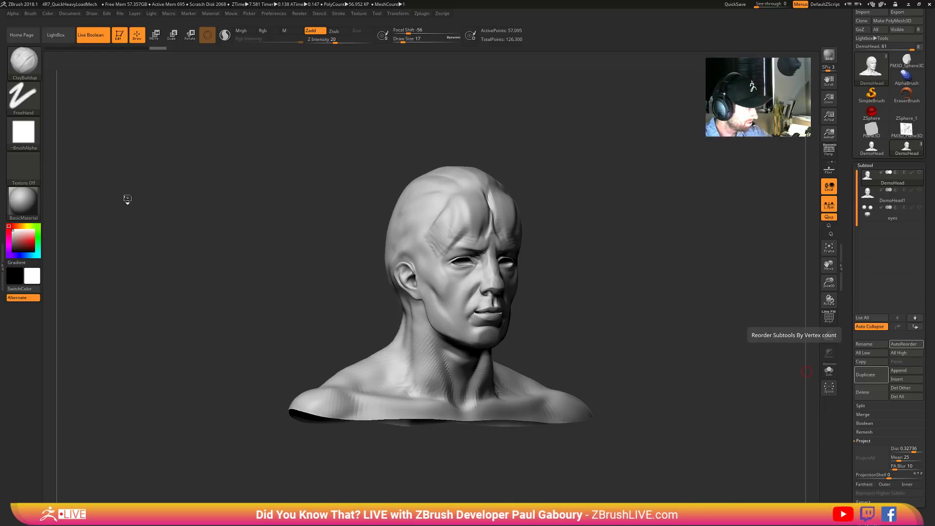
{"action": "left_click", "coordinate": [55, 35]}
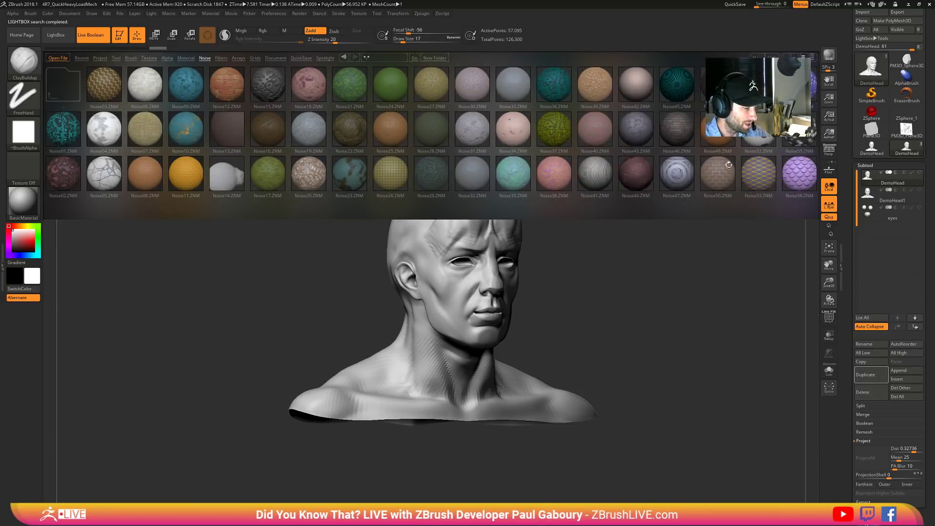
- Try several LightBox noise presets on DemoHead, including Noise37, Noise47, Noise50 and Noise07, and close LightBox
{"action": "mouse_move", "coordinate": [743, 173]}
{"action": "left_mouse_down"}
{"action": "mouse_move", "coordinate": [579, 172]}
{"action": "mouse_move", "coordinate": [753, 164]}
{"action": "left_mouse_up"}
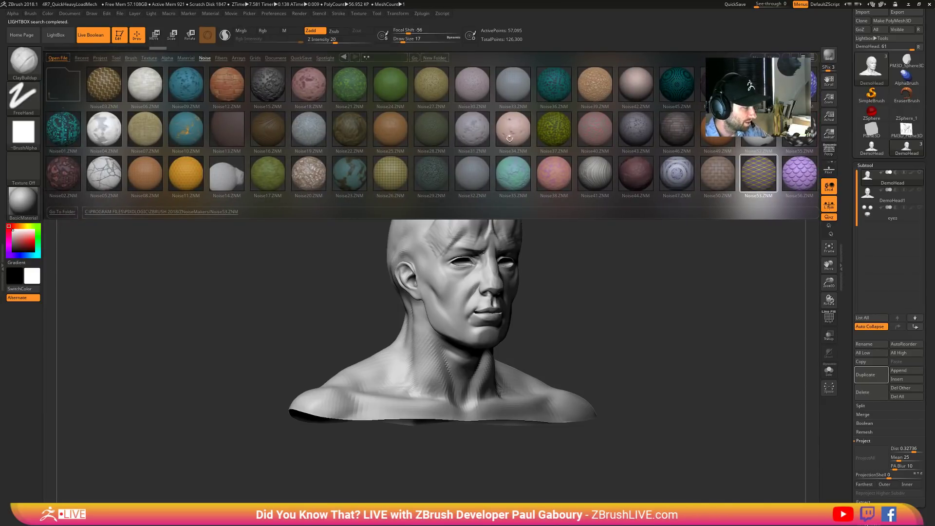
{"action": "left_click", "coordinate": [359, 139]}
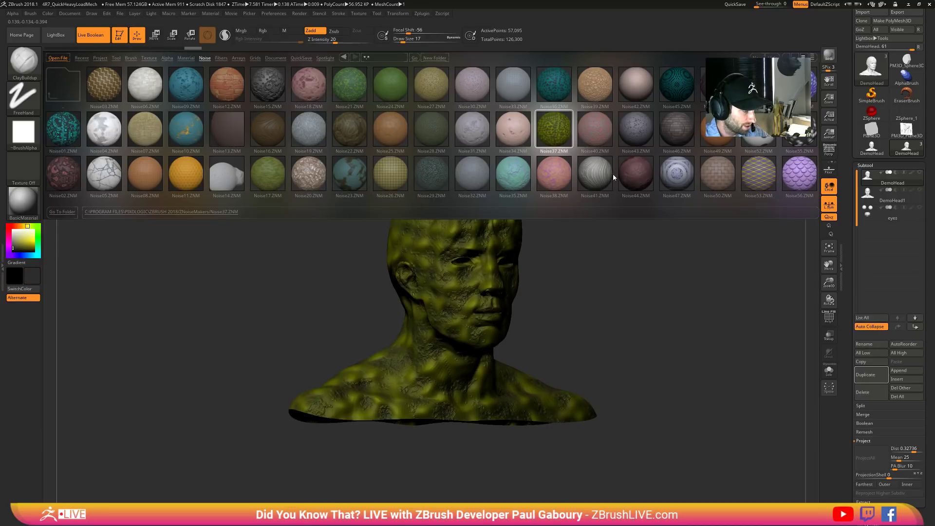
{"action": "left_click", "coordinate": [631, 177]}
{"action": "left_click", "coordinate": [669, 174]}
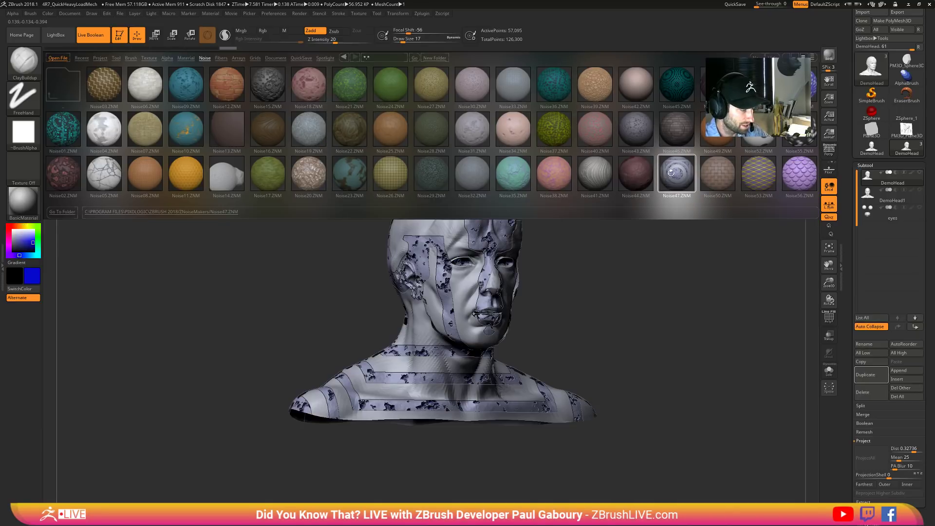
{"action": "left_click", "coordinate": [718, 166]}
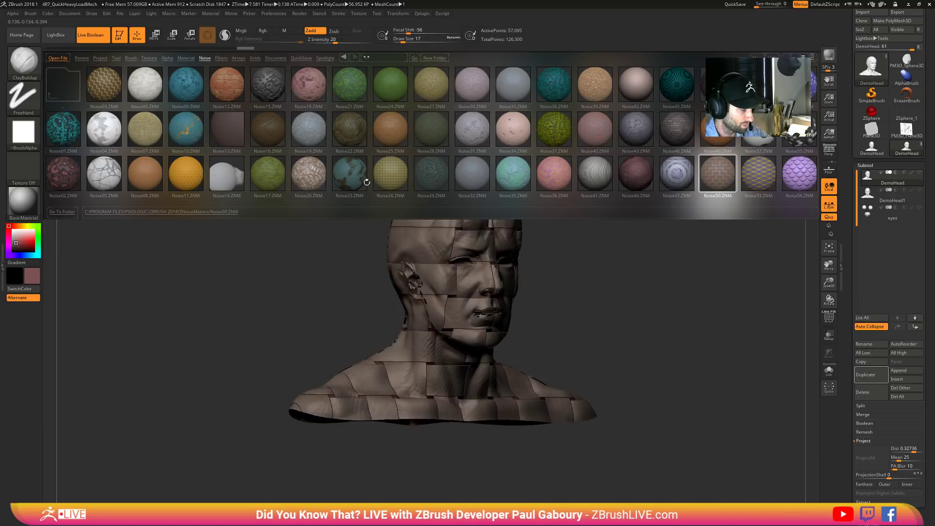
{"action": "left_click", "coordinate": [104, 174]}
{"action": "left_click", "coordinate": [129, 131]}
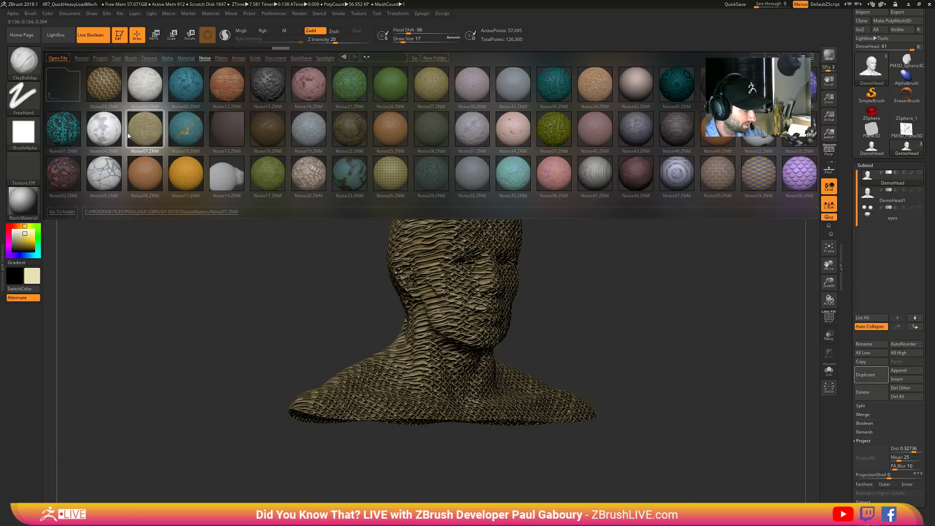
{"action": "left_click", "coordinate": [111, 88]}
{"action": "left_click", "coordinate": [130, 127]}
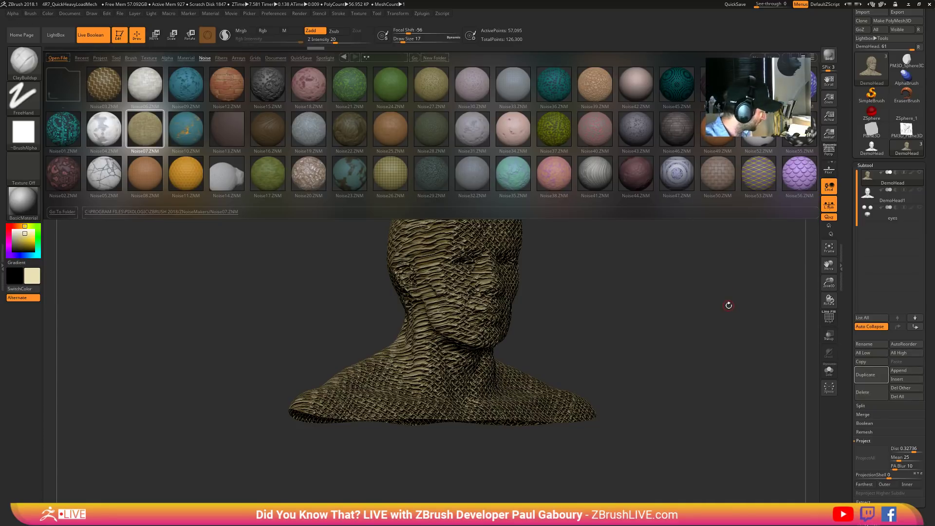
{"action": "key", "text": "comma"}
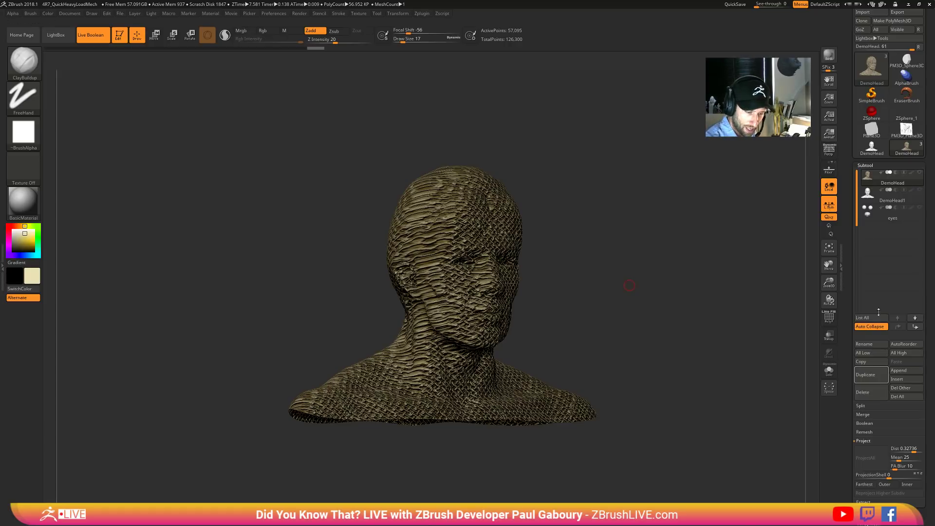
- Turn off the surface noise on DemoHead and collapse the projection settings
{"action": "scroll", "coordinate": [901, 351], "scroll_direction": "down", "scroll_amount": 5}
{"action": "key", "text": "shift"}
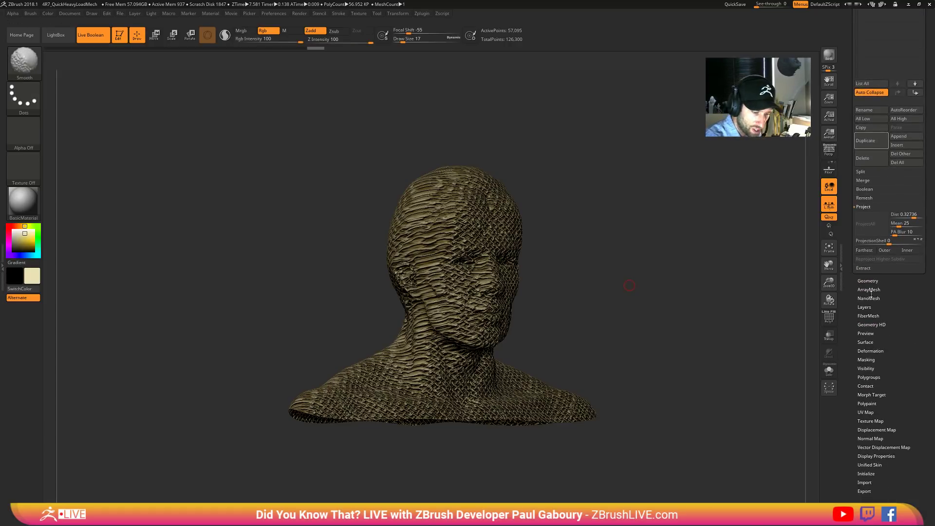
{"action": "left_click", "coordinate": [874, 281]}
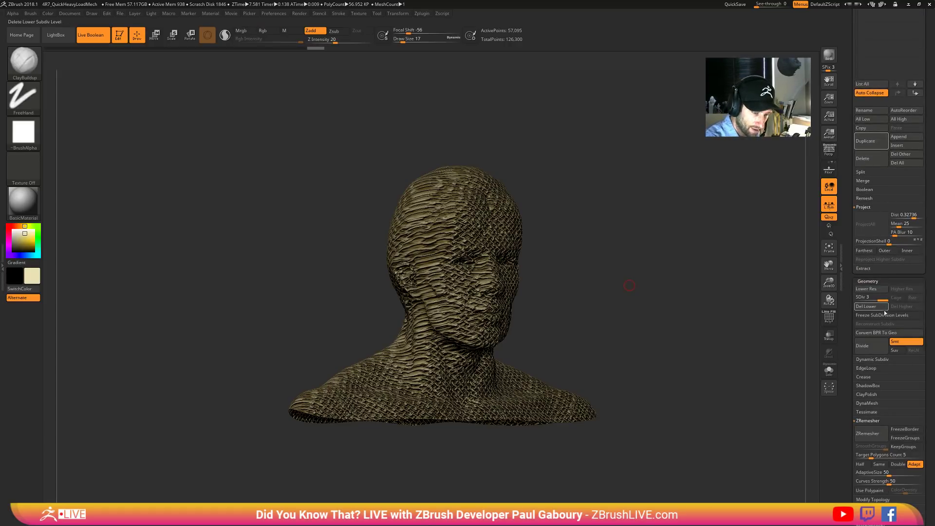
{"action": "left_click", "coordinate": [875, 281]}
{"action": "key", "text": "shift"}
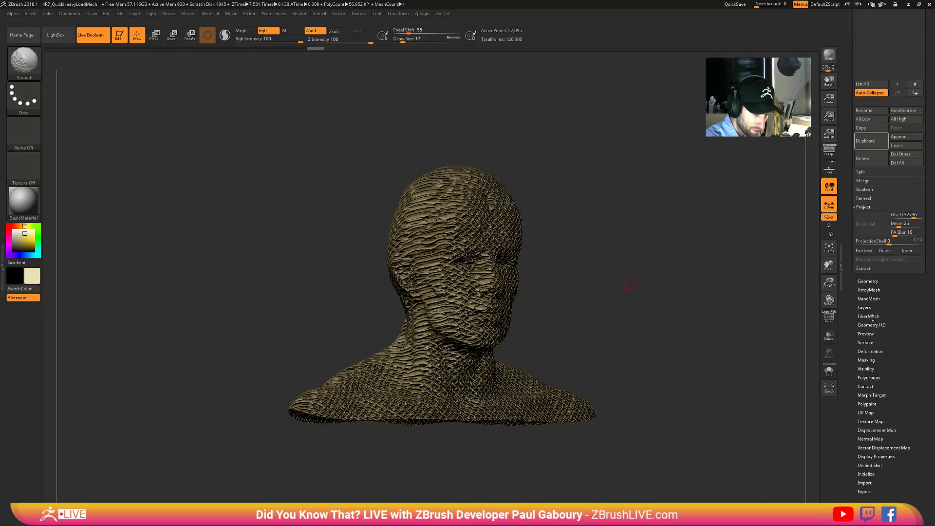
{"action": "left_click", "coordinate": [875, 342]}
{"action": "left_click", "coordinate": [862, 351]}
{"action": "left_click", "coordinate": [866, 343]}
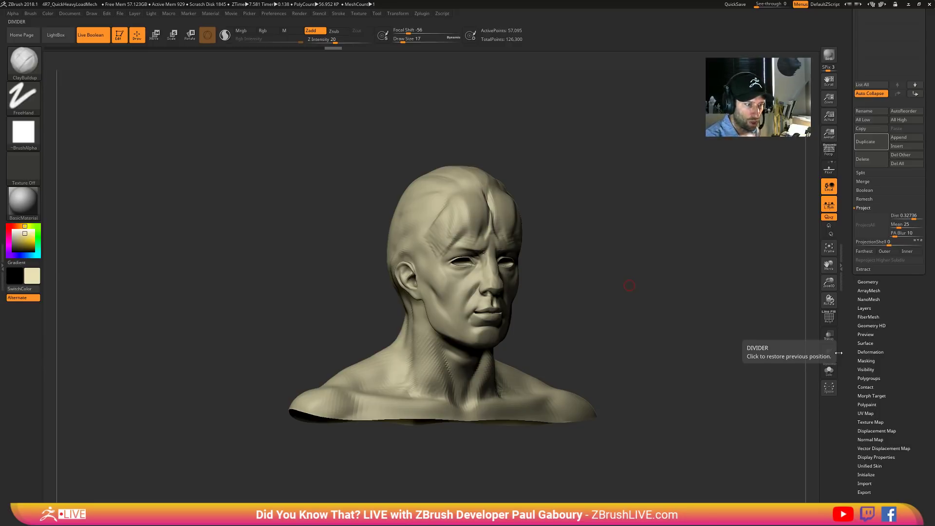
{"action": "left_click", "coordinate": [863, 207]}
- Stretch the top of the head upward using the Move brush at draw size 177 on the lowest subdivision level
{"action": "left_click_drag", "start_coordinate": [625, 368], "coordinate": [605, 280]}
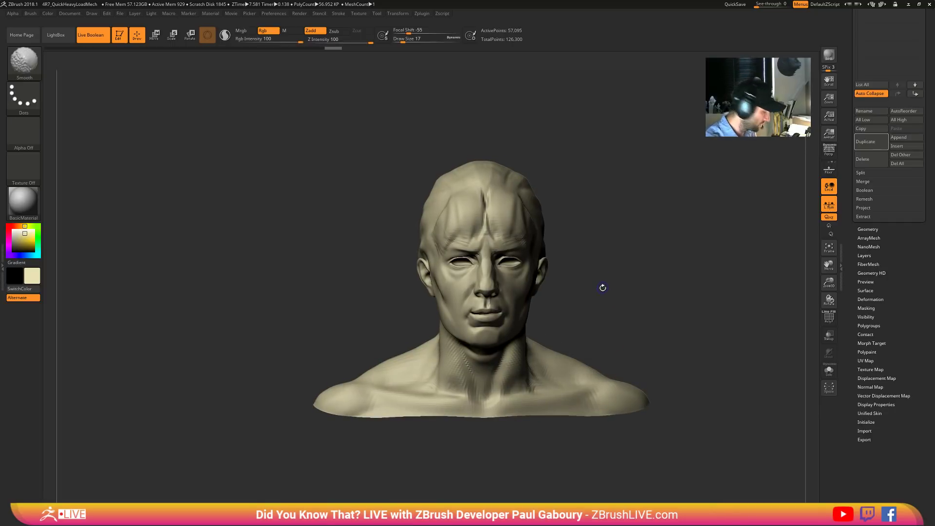
{"action": "key", "text": "shift+d"}
{"action": "key", "text": "shift+d"}
{"action": "key", "text": "b"}
{"action": "key", "text": "m"}
{"action": "key", "text": "v"}
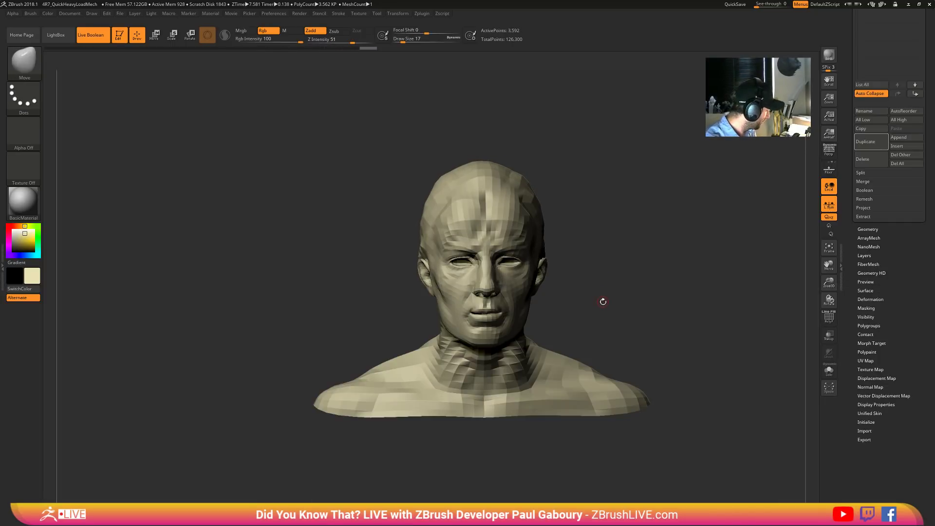
{"action": "key", "text": "s"}
{"action": "left_click_drag", "start_coordinate": [604, 303], "coordinate": [623, 302]}
{"action": "mouse_move", "coordinate": [547, 215]}
{"action": "left_mouse_down"}
{"action": "mouse_move", "coordinate": [556, 172]}
{"action": "mouse_move", "coordinate": [543, 171]}
{"action": "left_mouse_up"}
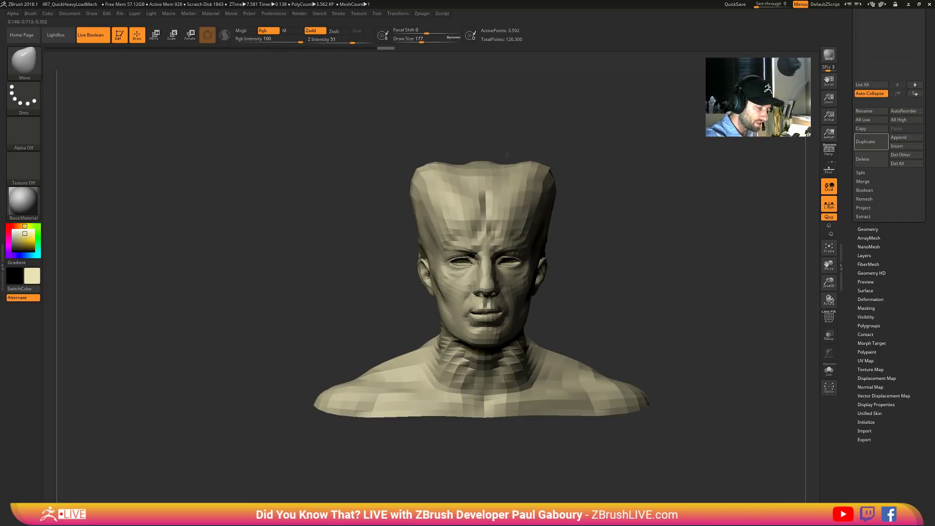
{"action": "left_click_drag", "start_coordinate": [491, 187], "coordinate": [491, 146]}
{"action": "left_click_drag", "start_coordinate": [575, 187], "coordinate": [633, 188]}
- Return to the highest subdivision level and divide the head twice more, up to SDiv 5
{"action": "key", "text": "d"}
{"action": "key", "text": "d"}
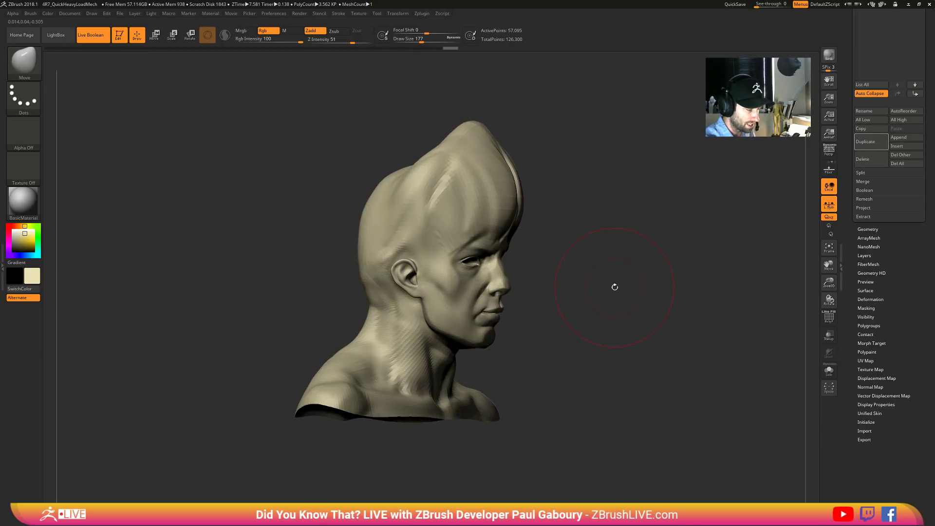
{"action": "key", "text": "ctrl"}
{"action": "key", "text": "ctrl+d"}
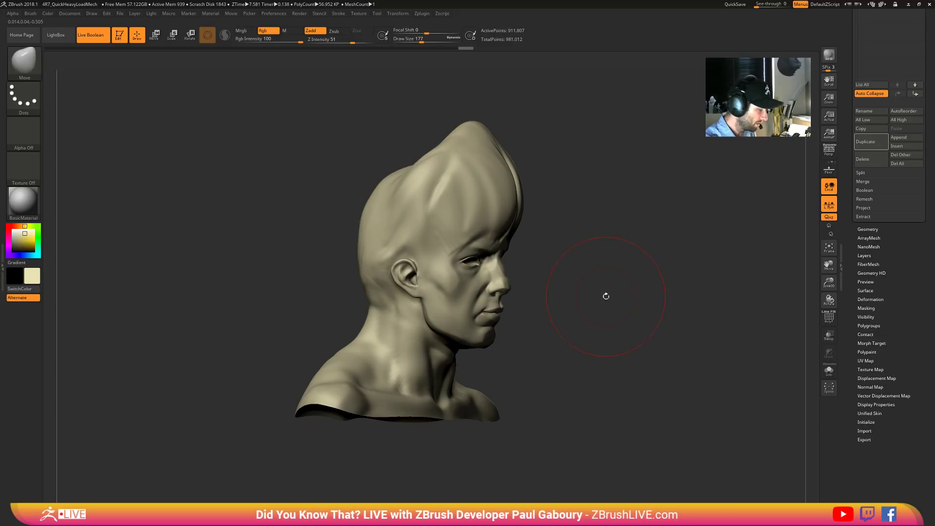
- Stamp star shapes on the cheek and neck using the Standard brush with a DragRect stroke and Alpha 10
{"action": "key", "text": "b"}
{"action": "key", "text": "s"}
{"action": "key", "text": "t"}
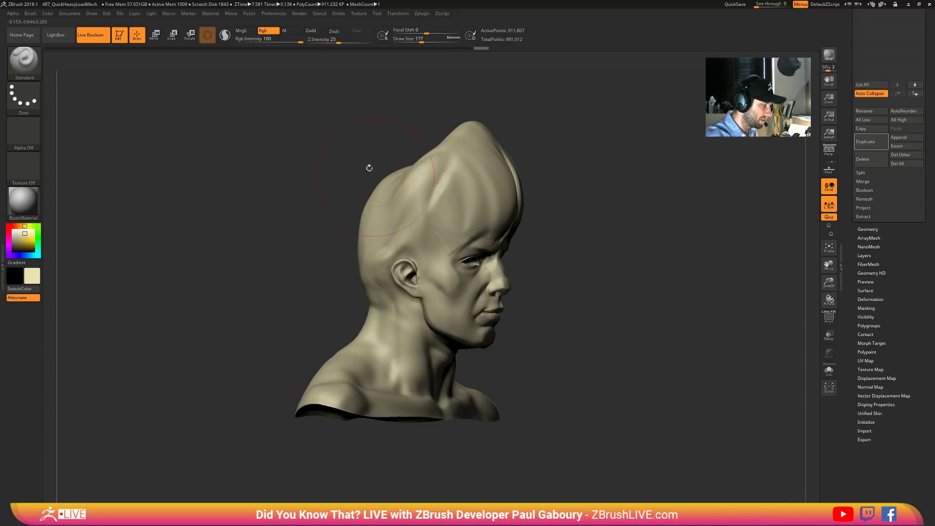
{"action": "left_click", "coordinate": [314, 30]}
{"action": "left_click", "coordinate": [30, 96]}
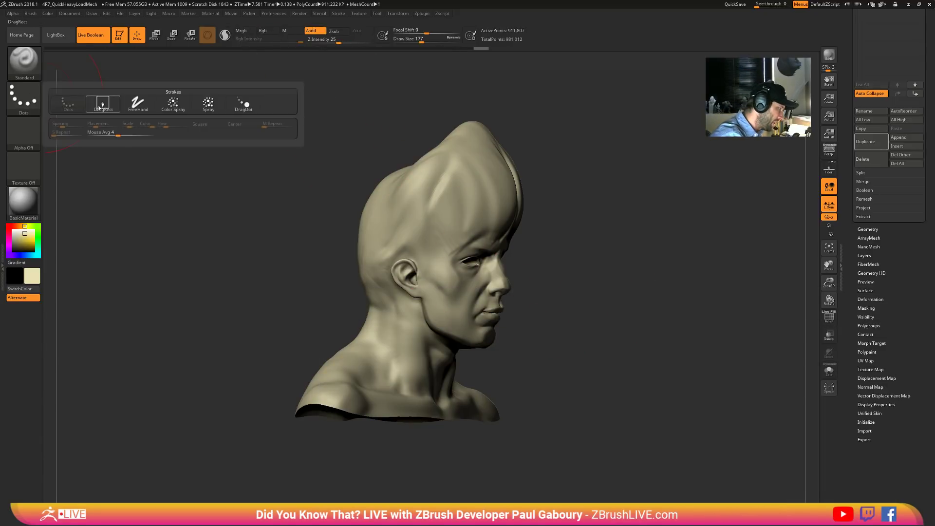
{"action": "left_click", "coordinate": [102, 102]}
{"action": "left_click", "coordinate": [34, 133]}
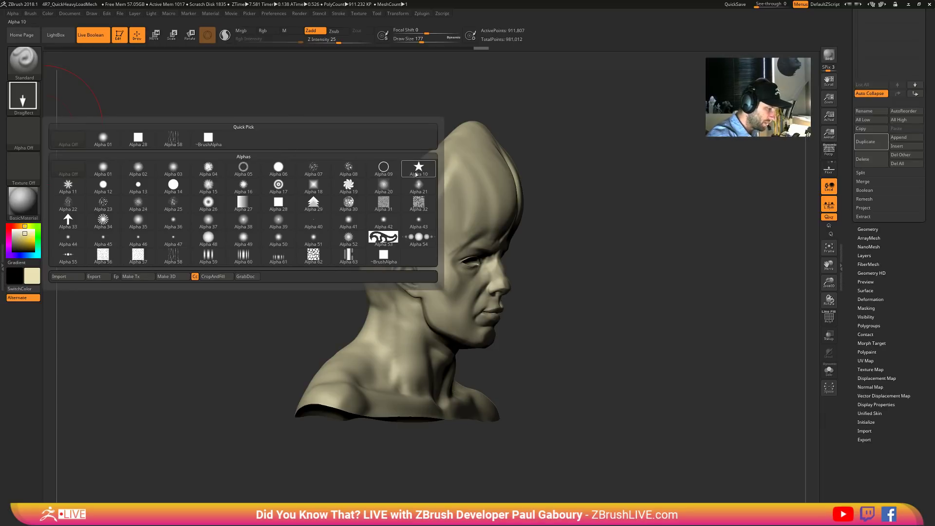
{"action": "left_click", "coordinate": [419, 168]}
{"action": "left_click_drag", "start_coordinate": [451, 302], "coordinate": [469, 319]}
{"action": "left_click_drag", "start_coordinate": [400, 362], "coordinate": [420, 380]}
- Reshape the jaw, ear, nose and mouth with the Move brush on the lowest subdivision level
{"action": "key", "text": "shift+d"}
{"action": "key", "text": "shift+d"}
{"action": "key", "text": "shift+d"}
{"action": "key", "text": "shift+d"}
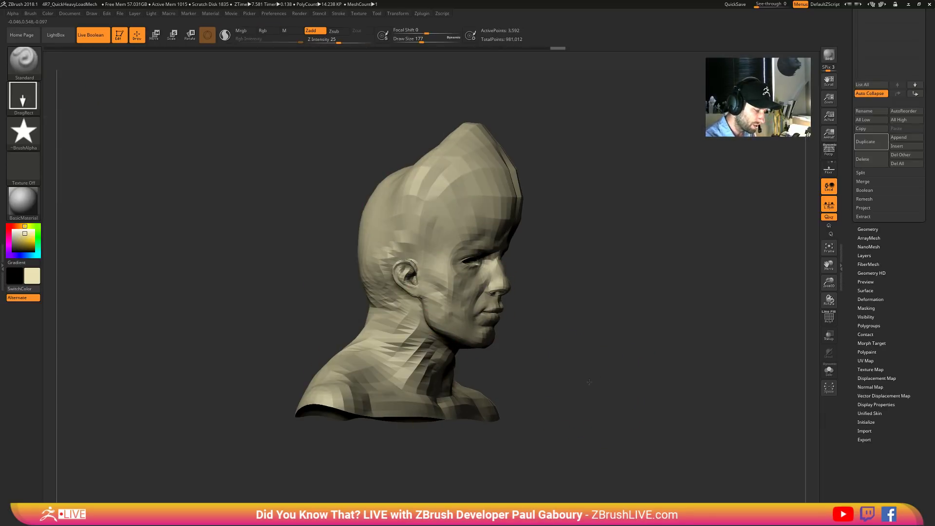
{"action": "left_click_drag", "start_coordinate": [586, 393], "coordinate": [577, 379], "text": "shift"}
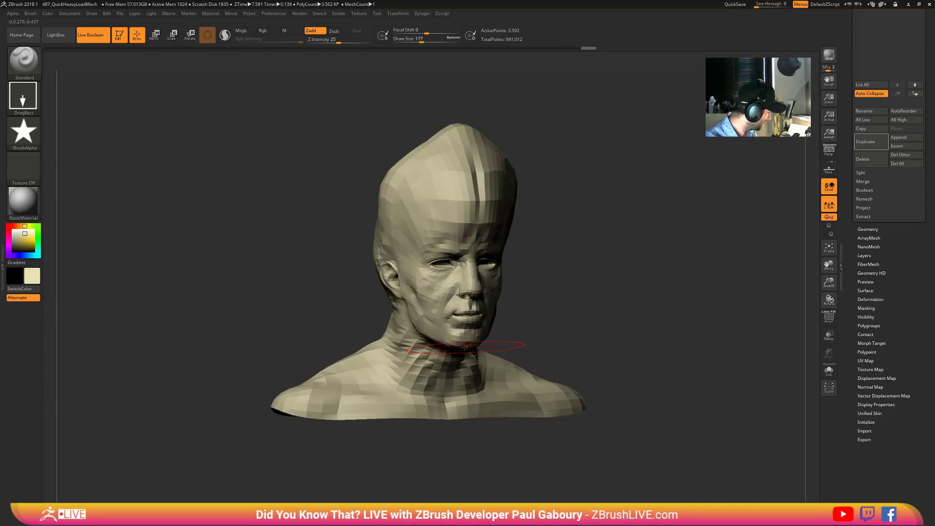
{"action": "key", "text": "b"}
{"action": "key", "text": "m"}
{"action": "key", "text": "v"}
{"action": "right_click_drag", "start_coordinate": [464, 348], "coordinate": [413, 334]}
{"action": "mouse_move", "coordinate": [413, 334]}
{"action": "left_mouse_down"}
{"action": "mouse_move", "coordinate": [419, 354]}
{"action": "mouse_move", "coordinate": [453, 354]}
{"action": "mouse_move", "coordinate": [402, 321]}
{"action": "left_mouse_up"}
{"action": "left_click_drag", "start_coordinate": [384, 281], "coordinate": [366, 273]}
{"action": "left_click_drag", "start_coordinate": [450, 293], "coordinate": [465, 273]}
{"action": "mouse_move", "coordinate": [463, 316]}
{"action": "left_mouse_down"}
{"action": "mouse_move", "coordinate": [485, 322]}
{"action": "mouse_move", "coordinate": [495, 302]}
{"action": "left_mouse_up"}
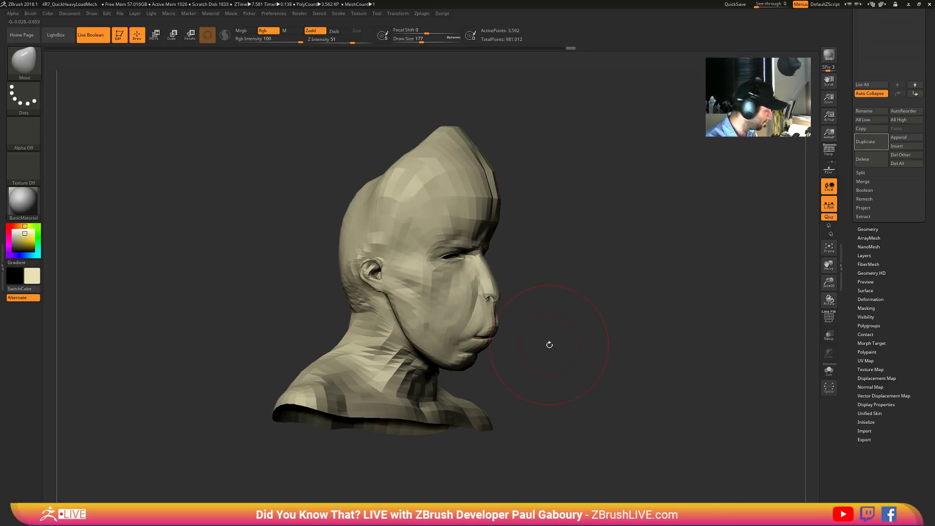
- Step the reshaped head back up to its highest subdivision level
{"action": "key", "text": "d"}
{"action": "key", "text": "d"}
{"action": "key", "text": "d"}
{"action": "key", "text": "d"}
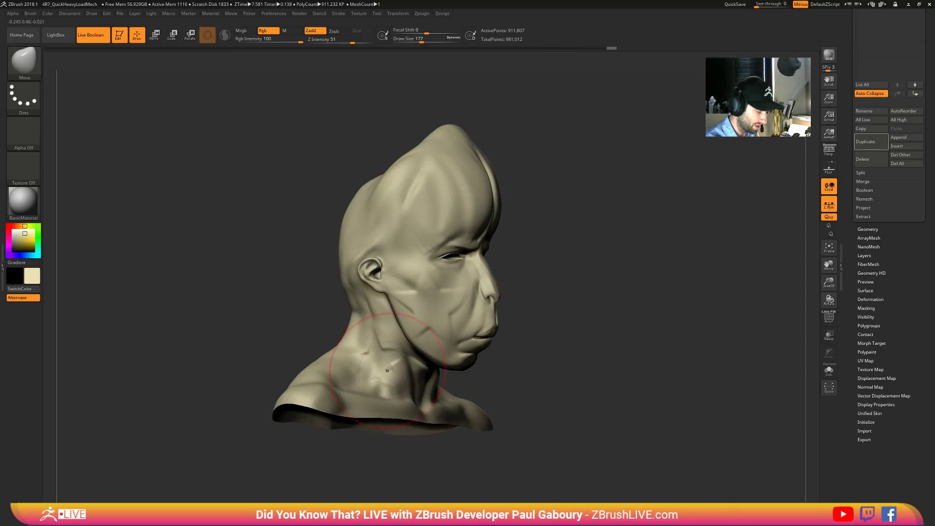
- Convert the head to a DynaMesh at resolution 128 without keeping its subdivision levels
{"action": "left_click", "coordinate": [868, 229]}
{"action": "left_click", "coordinate": [875, 302]}
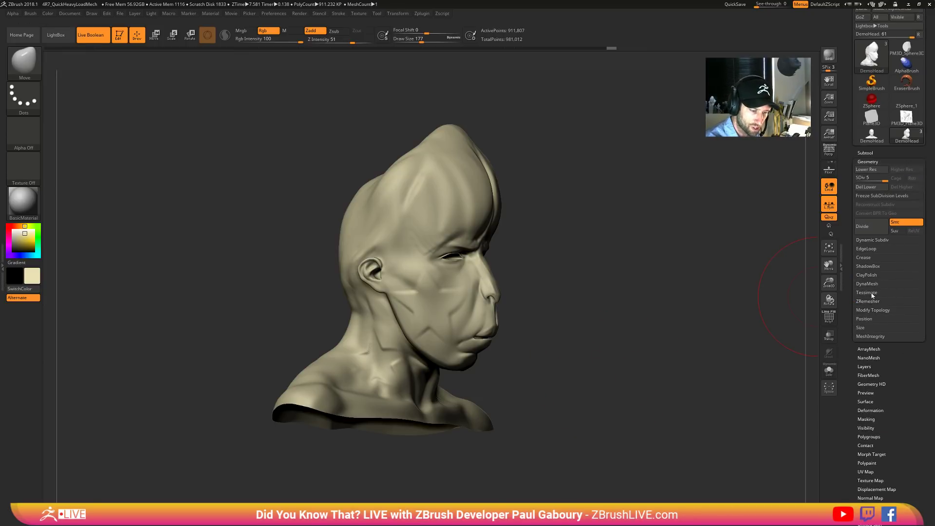
{"action": "left_click", "coordinate": [874, 284]}
{"action": "left_click", "coordinate": [875, 299]}
{"action": "left_click", "coordinate": [800, 316]}
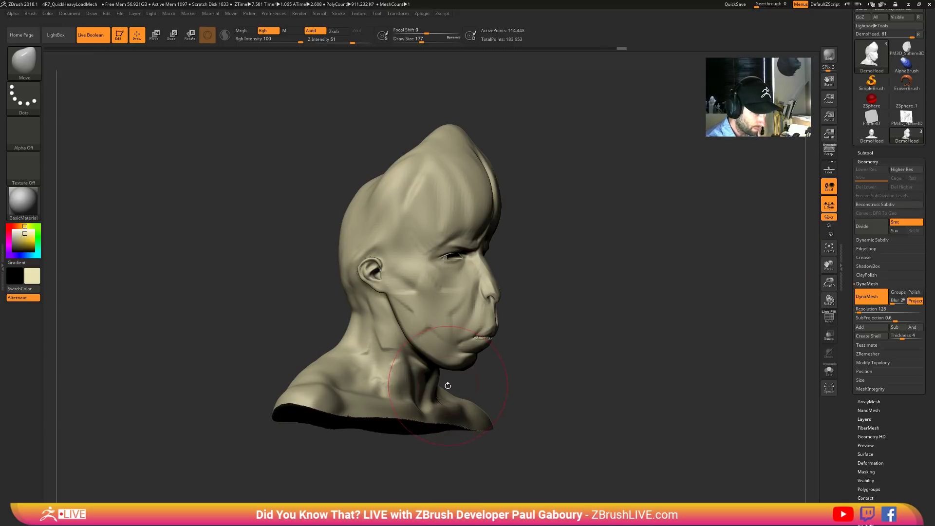
{"action": "left_click_drag", "start_coordinate": [583, 402], "coordinate": [637, 399]}
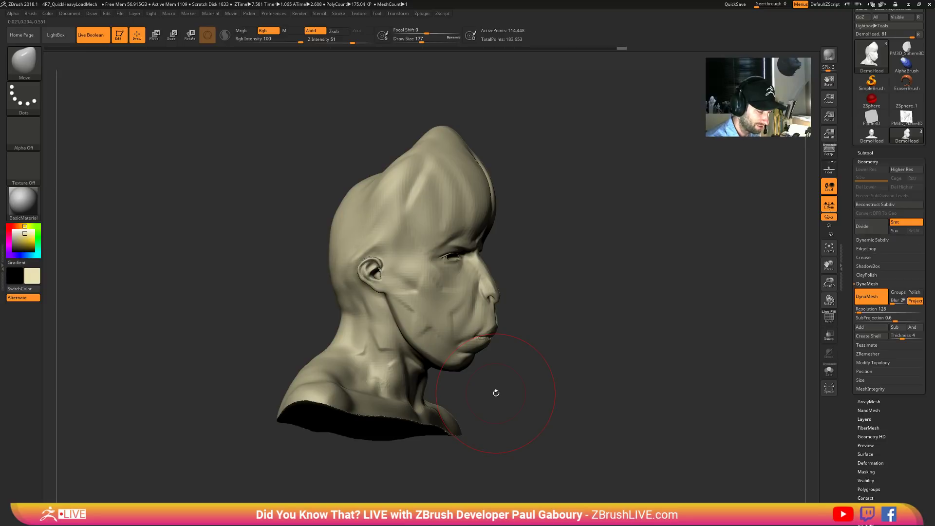
- Turn off DynaMesh projection, set Blur to 0, and remesh the head before and after smoothing the forehead
{"action": "left_click", "coordinate": [915, 300]}
{"action": "left_click", "coordinate": [897, 300]}
{"action": "type", "text": "0"}
{"action": "left_click_drag", "start_coordinate": [560, 300], "coordinate": [521, 280], "text": "ctrl"}
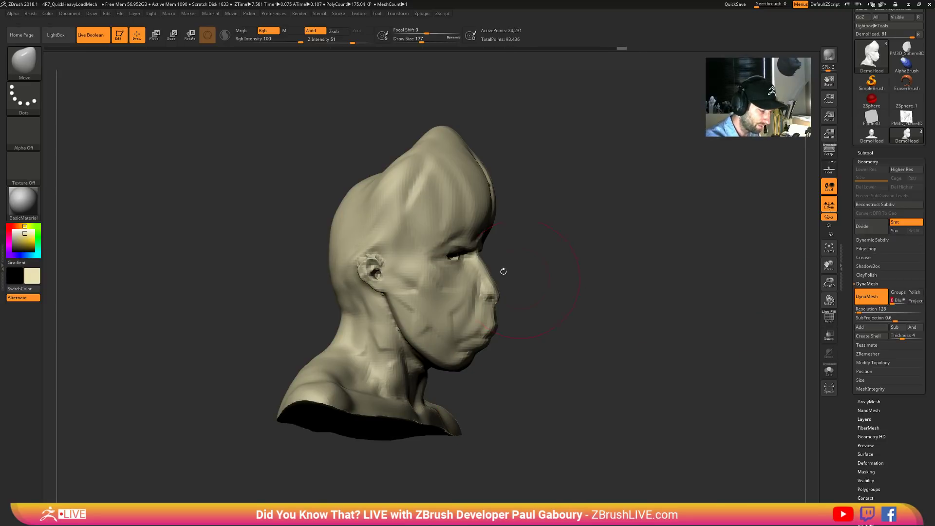
{"action": "left_click_drag", "start_coordinate": [440, 216], "coordinate": [463, 175], "text": "shift"}
{"action": "left_click_drag", "start_coordinate": [581, 236], "coordinate": [608, 296], "text": "ctrl"}
- Pull the crown of the head outward and upward with the Move brush and turn on the PolyFrame display
{"action": "mouse_move", "coordinate": [623, 416]}
{"action": "left_mouse_down"}
{"action": "mouse_move", "coordinate": [628, 378]}
{"action": "mouse_move", "coordinate": [627, 403]}
{"action": "left_mouse_up"}
{"action": "key", "text": "b"}
{"action": "key", "text": "m"}
{"action": "key", "text": "v"}
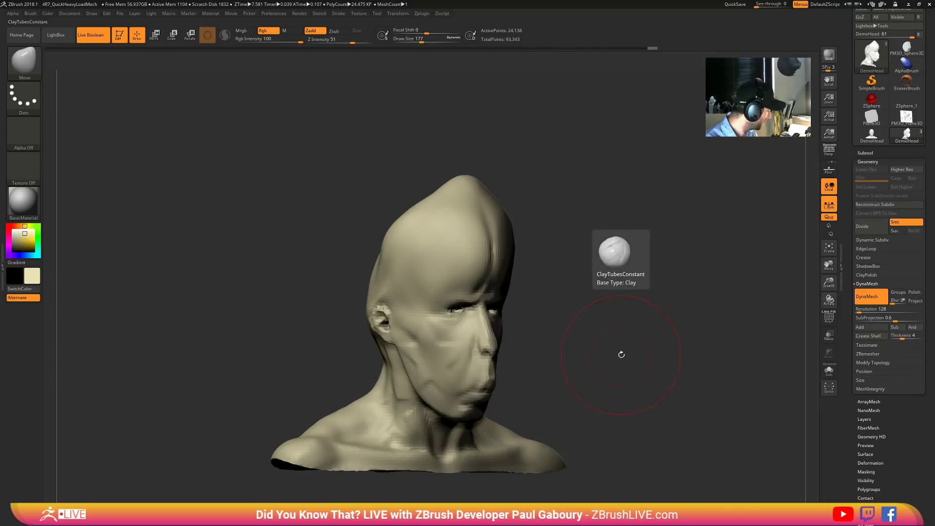
{"action": "left_click_drag", "start_coordinate": [638, 307], "coordinate": [578, 293]}
{"action": "left_click_drag", "start_coordinate": [528, 234], "coordinate": [687, 156]}
{"action": "mouse_move", "coordinate": [540, 207]}
{"action": "left_mouse_down"}
{"action": "mouse_move", "coordinate": [551, 139]}
{"action": "mouse_move", "coordinate": [541, 139]}
{"action": "left_mouse_up"}
{"action": "left_click_drag", "start_coordinate": [514, 188], "coordinate": [513, 116]}
{"action": "key", "text": "shift+f"}
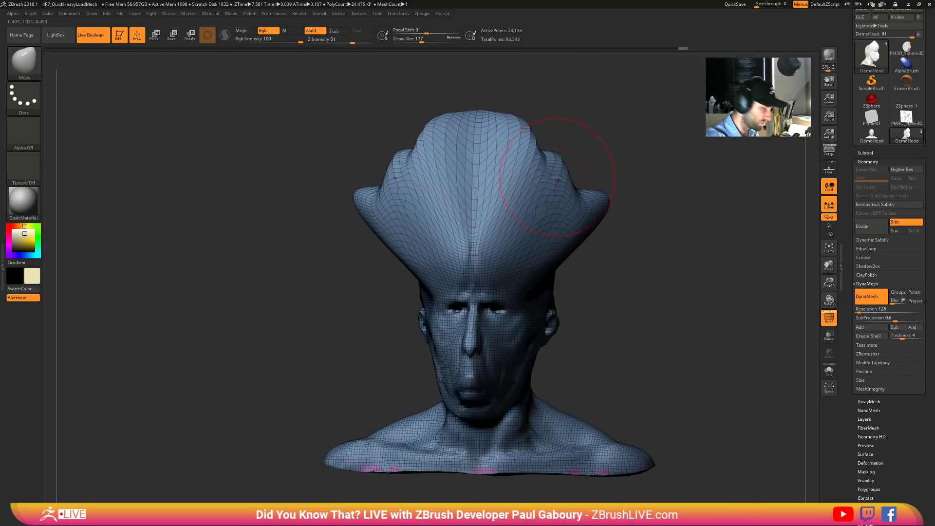
- Raise the sides of the stretched crown, remesh the head with DynaMesh, and smooth the crown
{"action": "left_click_drag", "start_coordinate": [557, 179], "coordinate": [556, 129]}
{"action": "left_click_drag", "start_coordinate": [608, 236], "coordinate": [637, 271], "text": "ctrl"}
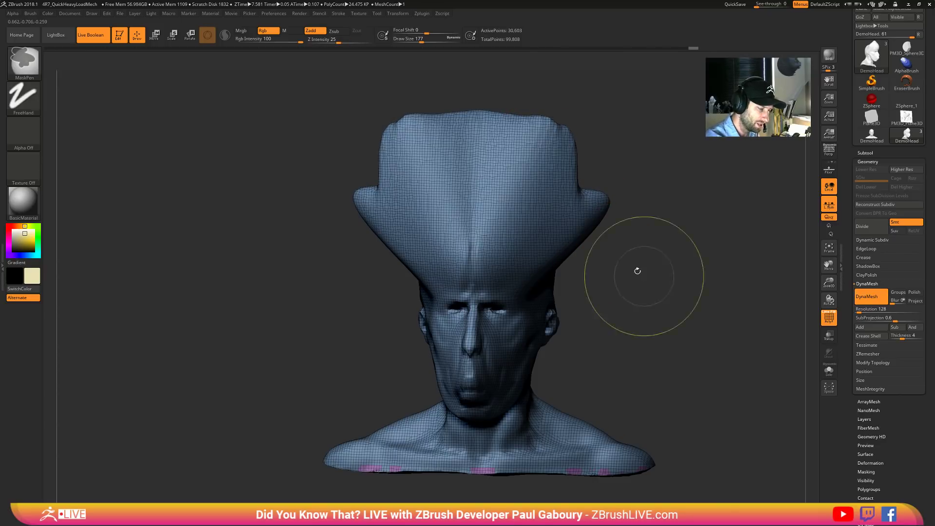
{"action": "mouse_move", "coordinate": [575, 219]}
{"action": "left_mouse_down", "text": "shift"}
{"action": "mouse_move", "coordinate": [557, 194]}
{"action": "mouse_move", "coordinate": [497, 203]}
{"action": "left_mouse_up", "text": "shift"}
{"action": "left_click_drag", "start_coordinate": [292, 209], "coordinate": [361, 207]}
{"action": "left_click_drag", "start_coordinate": [406, 141], "coordinate": [388, 191], "text": "shift"}
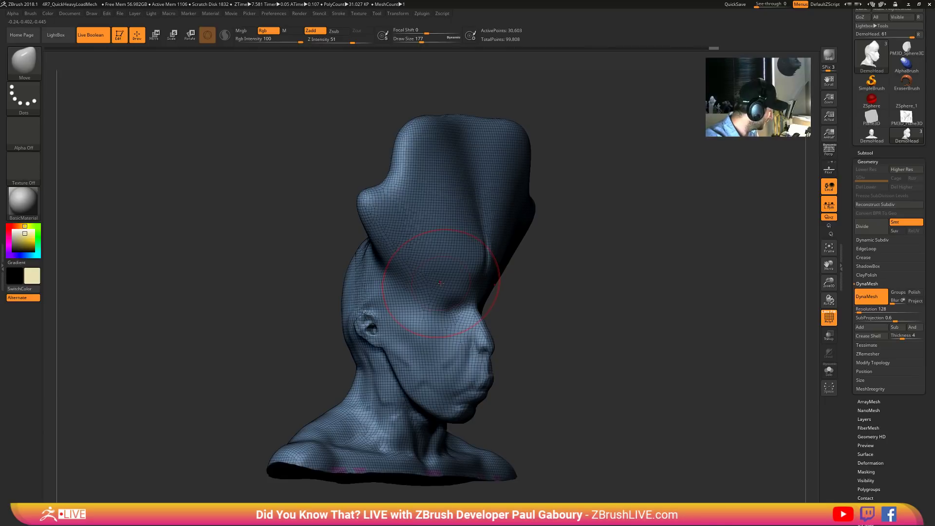
- Build up thick vertical ridges down the crown with ClayBuildup at draw size 101, remeshing with DynaMesh between passes
{"action": "key", "text": "b"}
{"action": "key", "text": "c"}
{"action": "key", "text": "b"}
{"action": "key", "text": "s"}
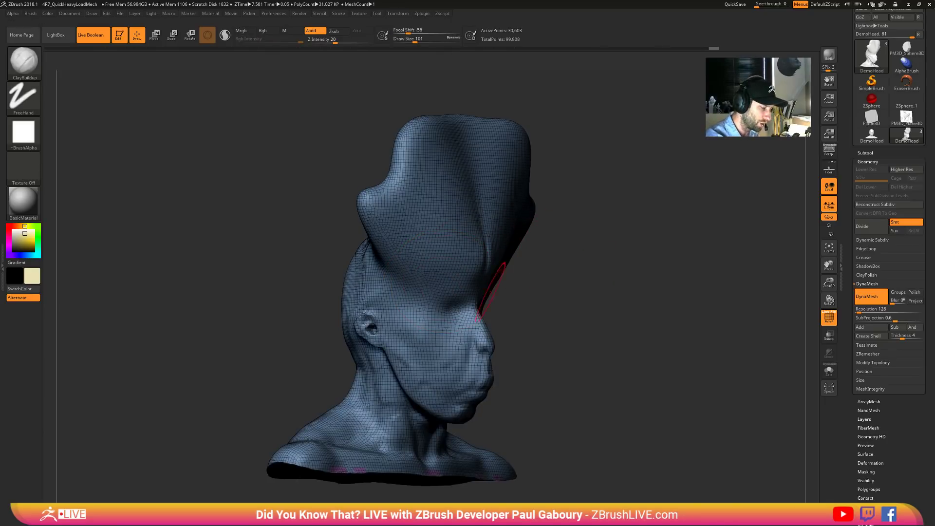
{"action": "left_click_drag", "start_coordinate": [455, 122], "coordinate": [431, 267]}
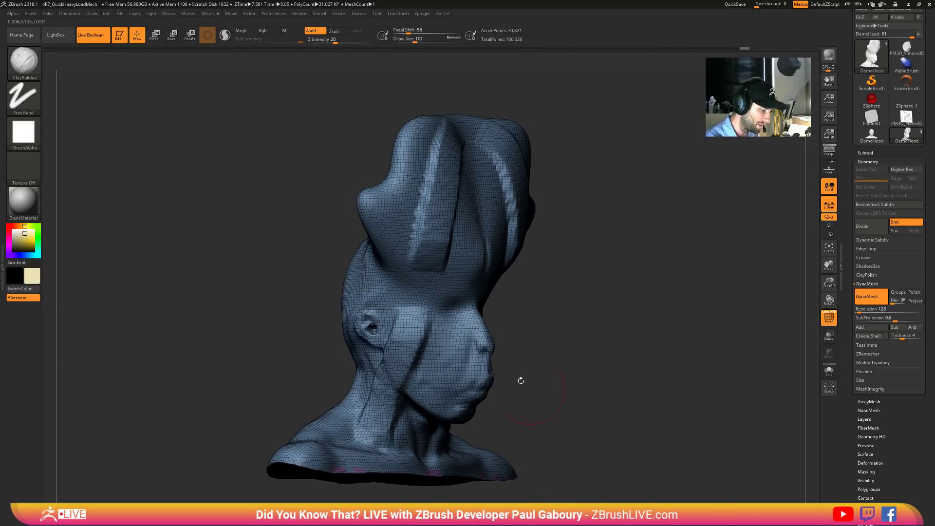
{"action": "mouse_move", "coordinate": [460, 143]}
{"action": "left_mouse_down"}
{"action": "mouse_move", "coordinate": [438, 319]}
{"action": "mouse_move", "coordinate": [444, 305]}
{"action": "left_mouse_up"}
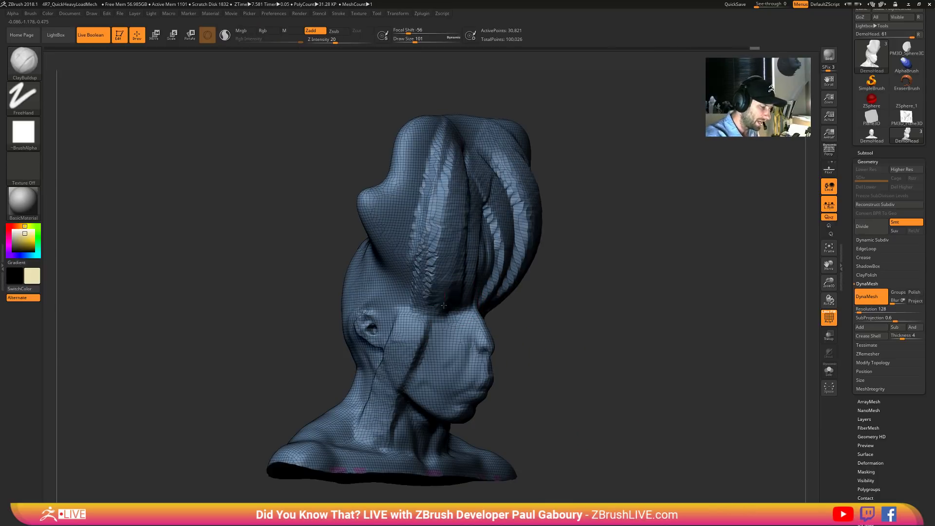
{"action": "left_click_drag", "start_coordinate": [563, 229], "coordinate": [618, 389], "text": "ctrl"}
{"action": "mouse_move", "coordinate": [445, 153]}
{"action": "left_mouse_down"}
{"action": "mouse_move", "coordinate": [422, 319]}
{"action": "mouse_move", "coordinate": [407, 312]}
{"action": "mouse_move", "coordinate": [438, 194]}
{"action": "mouse_move", "coordinate": [431, 349]}
{"action": "left_mouse_up"}
{"action": "left_click_drag", "start_coordinate": [615, 253], "coordinate": [662, 416], "text": "ctrl"}
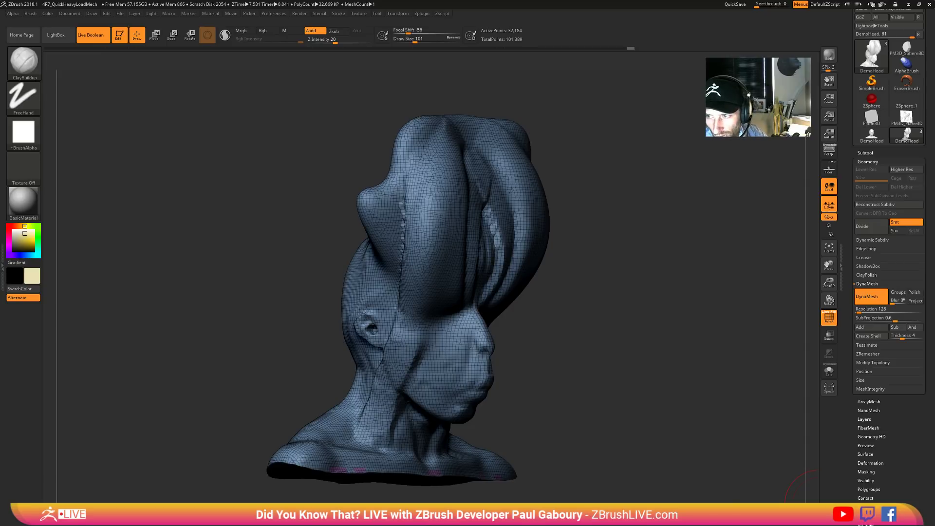
- Raise the DynaMesh resolution to 288 and remesh the head
{"action": "left_click_drag", "start_coordinate": [823, 506], "coordinate": [818, 343]}
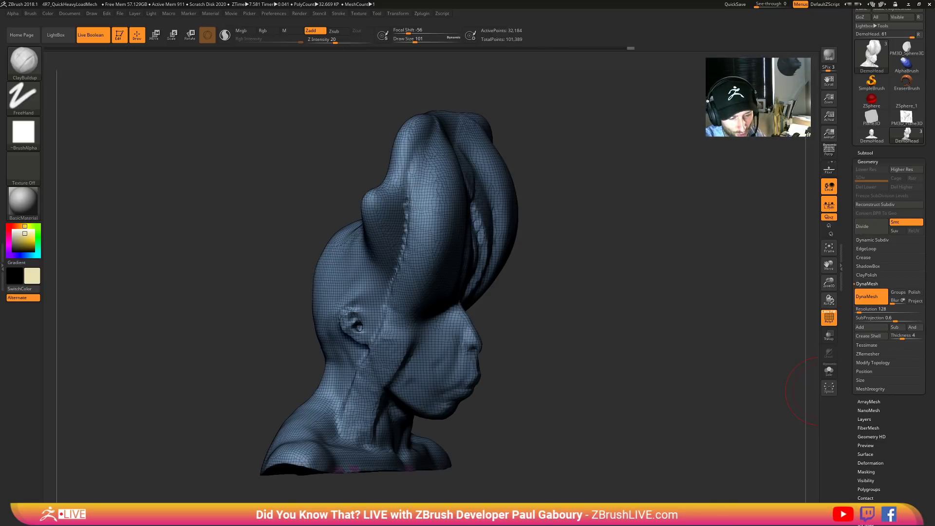
{"action": "left_click", "coordinate": [860, 310]}
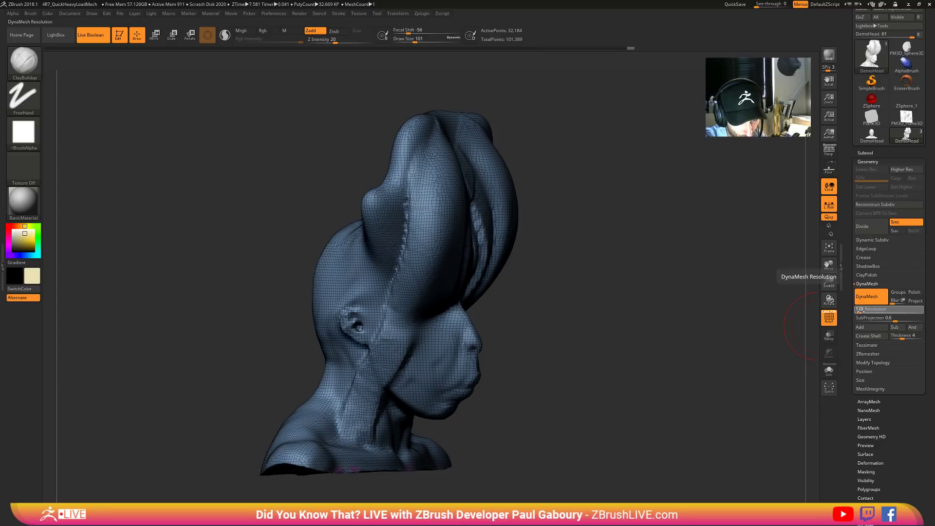
{"action": "left_click_drag", "start_coordinate": [860, 312], "coordinate": [862, 312]}
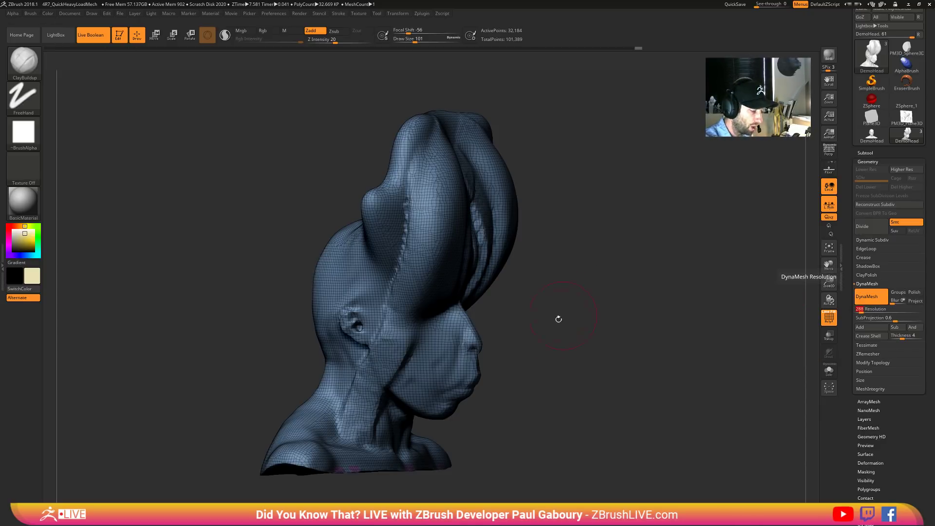
{"action": "left_click_drag", "start_coordinate": [516, 325], "coordinate": [560, 370], "text": "ctrl"}
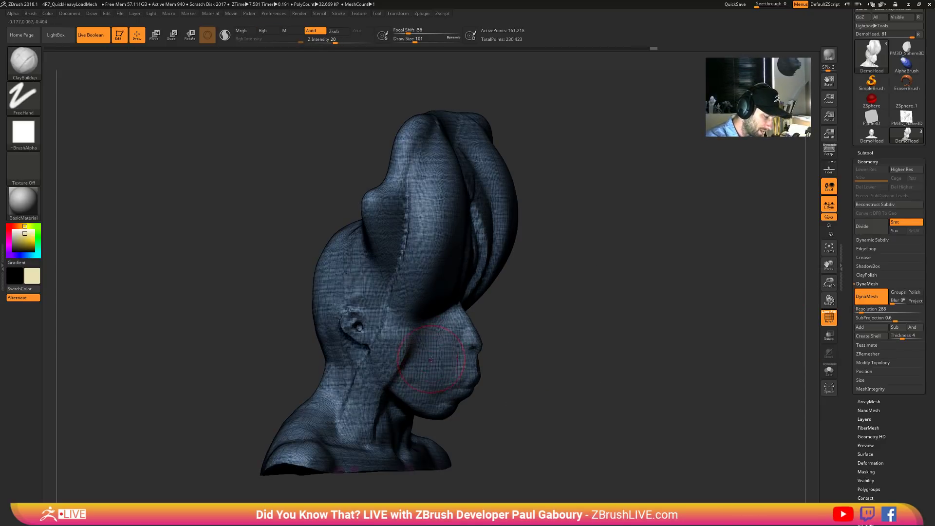
- Build up two ClayBuildup strokes down the side ridge of the crown, turn off the PolyFrame display, and remesh
{"action": "left_click_drag", "start_coordinate": [429, 185], "coordinate": [407, 312]}
{"action": "left_click_drag", "start_coordinate": [428, 200], "coordinate": [405, 323]}
{"action": "key", "text": "shift+f"}
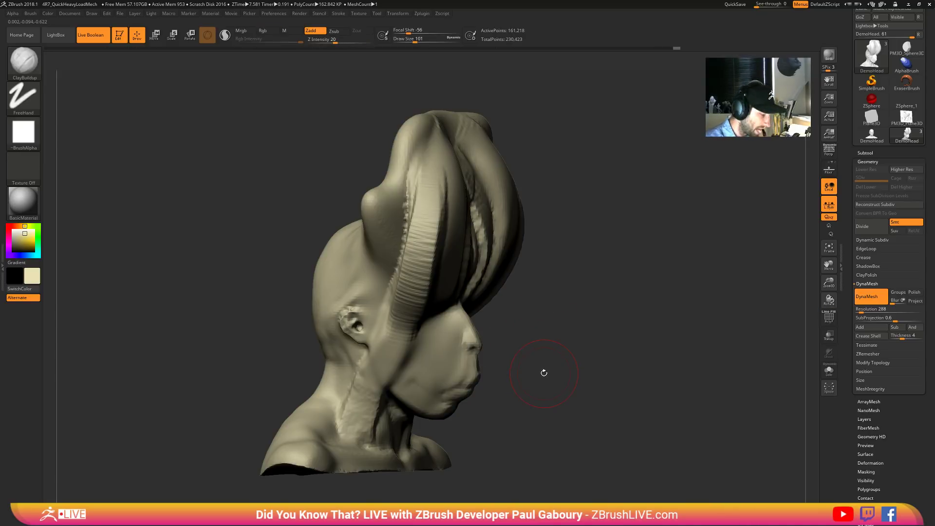
{"action": "left_click_drag", "start_coordinate": [563, 349], "coordinate": [597, 414], "text": "ctrl"}
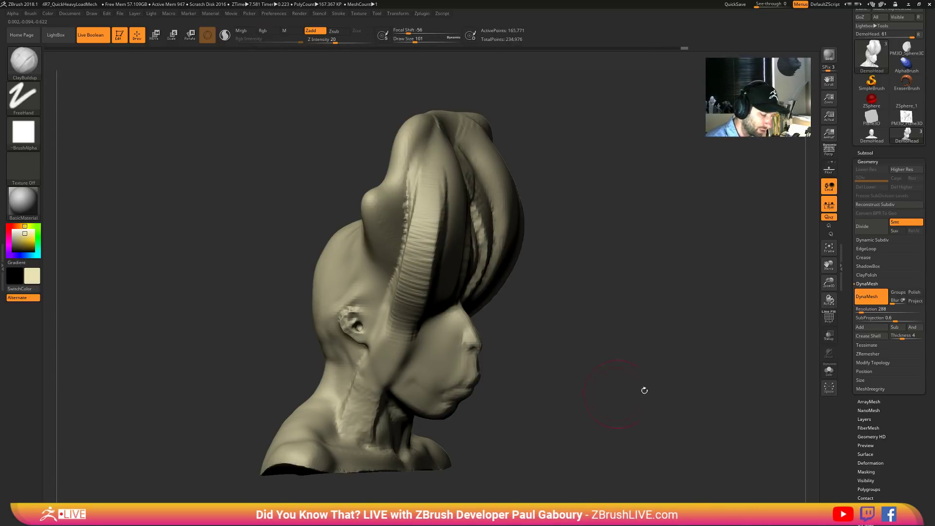
- Set the DynaMesh resolution to 432, smooth part of the crown's side ridge, and remesh the head
{"action": "left_click_drag", "start_coordinate": [860, 313], "coordinate": [863, 312]}
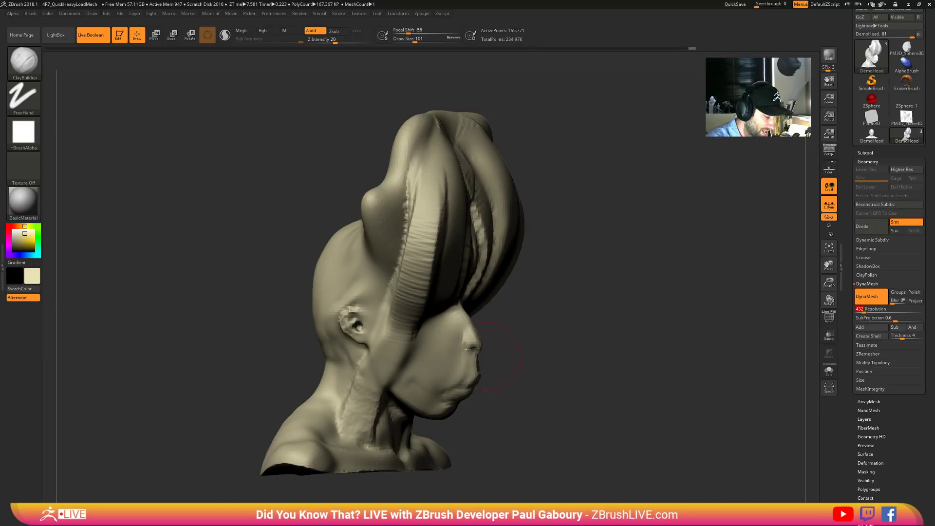
{"action": "left_click_drag", "start_coordinate": [423, 217], "coordinate": [414, 266], "text": "shift"}
{"action": "mouse_move", "coordinate": [608, 294]}
{"action": "left_mouse_down", "text": "ctrl"}
{"action": "mouse_move", "coordinate": [644, 407]}
{"action": "mouse_move", "coordinate": [612, 390]}
{"action": "mouse_move", "coordinate": [603, 399]}
{"action": "left_mouse_up", "text": "ctrl"}
- Carve grooves along the cheek and crown ridges with the DamStandard brush at draw size 39, and remesh with DynaMesh
{"action": "key", "text": "b"}
{"action": "key", "text": "d"}
{"action": "key", "text": "s"}
{"action": "key", "text": "s"}
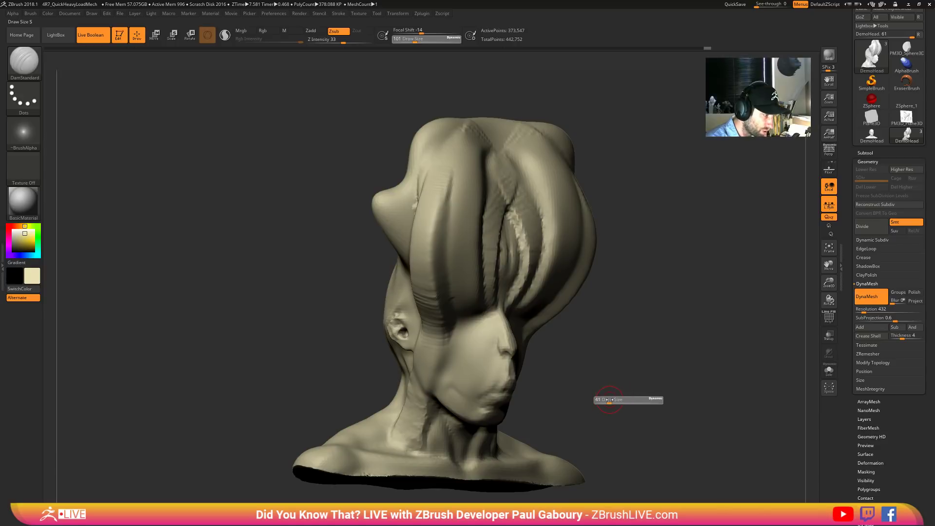
{"action": "mouse_move", "coordinate": [445, 387]}
{"action": "left_mouse_down"}
{"action": "mouse_move", "coordinate": [479, 312]}
{"action": "mouse_move", "coordinate": [466, 269]}
{"action": "mouse_move", "coordinate": [486, 188]}
{"action": "left_mouse_up"}
{"action": "left_click_drag", "start_coordinate": [467, 158], "coordinate": [456, 315]}
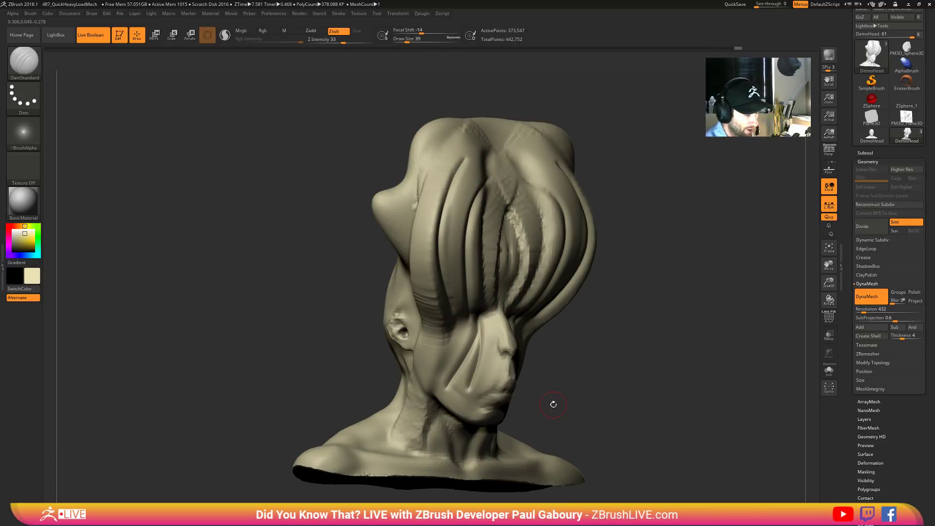
{"action": "key", "text": "ctrl"}
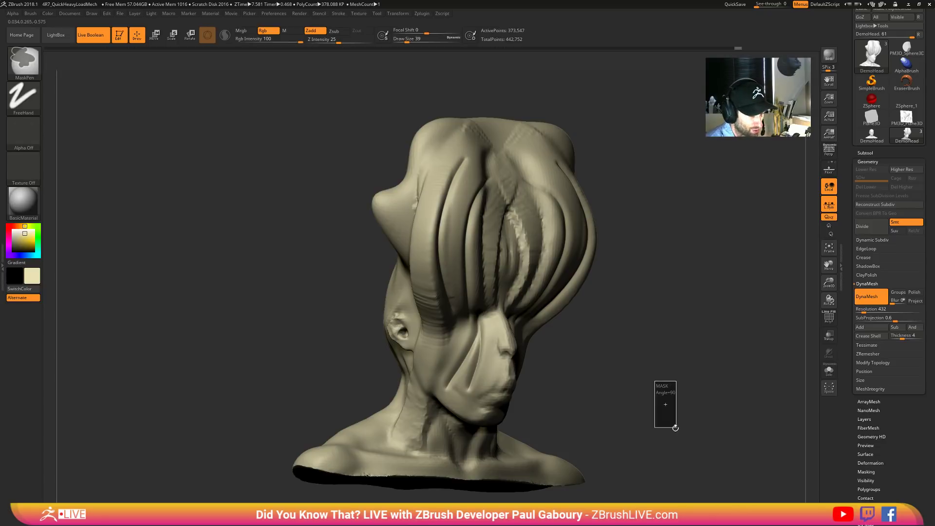
{"action": "left_click_drag", "start_coordinate": [675, 428], "coordinate": [675, 428], "text": "ctrl"}
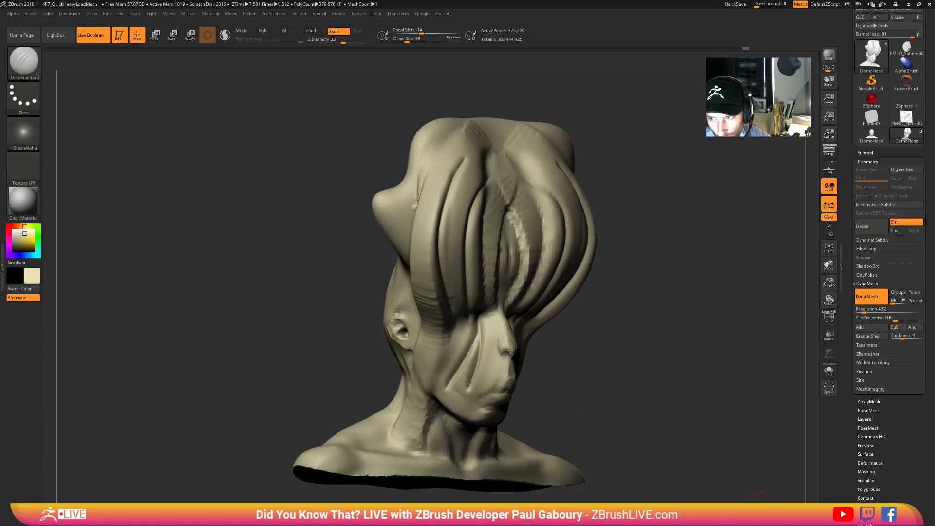
- Turn on Sculptris Pro and carve more DamStandard grooves along the side of the crown
{"action": "left_click", "coordinate": [225, 35]}
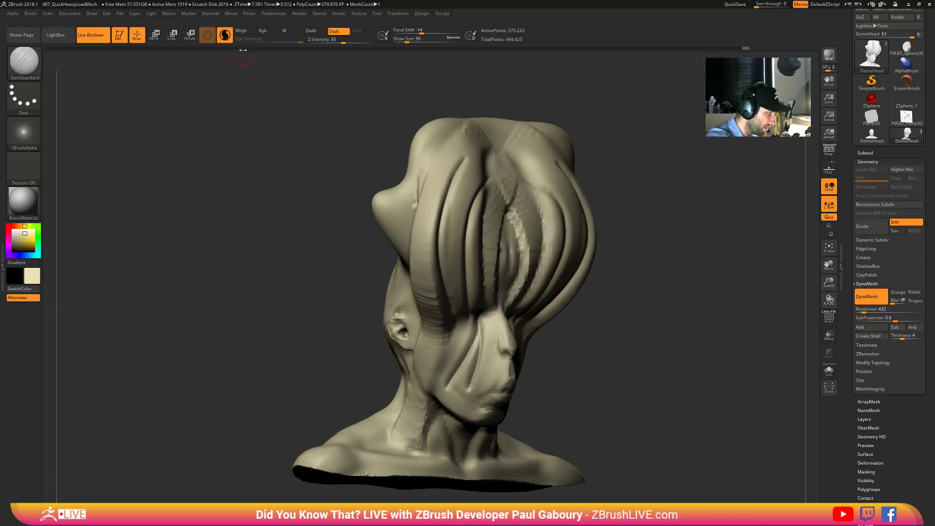
{"action": "mouse_move", "coordinate": [461, 308]}
{"action": "left_mouse_down"}
{"action": "mouse_move", "coordinate": [454, 275]}
{"action": "mouse_move", "coordinate": [481, 164]}
{"action": "left_mouse_up"}
{"action": "left_click_drag", "start_coordinate": [393, 130], "coordinate": [441, 177]}
{"action": "mouse_move", "coordinate": [421, 230]}
{"action": "left_mouse_down"}
{"action": "mouse_move", "coordinate": [467, 128]}
{"action": "mouse_move", "coordinate": [411, 251]}
{"action": "mouse_move", "coordinate": [463, 152]}
{"action": "mouse_move", "coordinate": [437, 303]}
{"action": "left_mouse_up"}
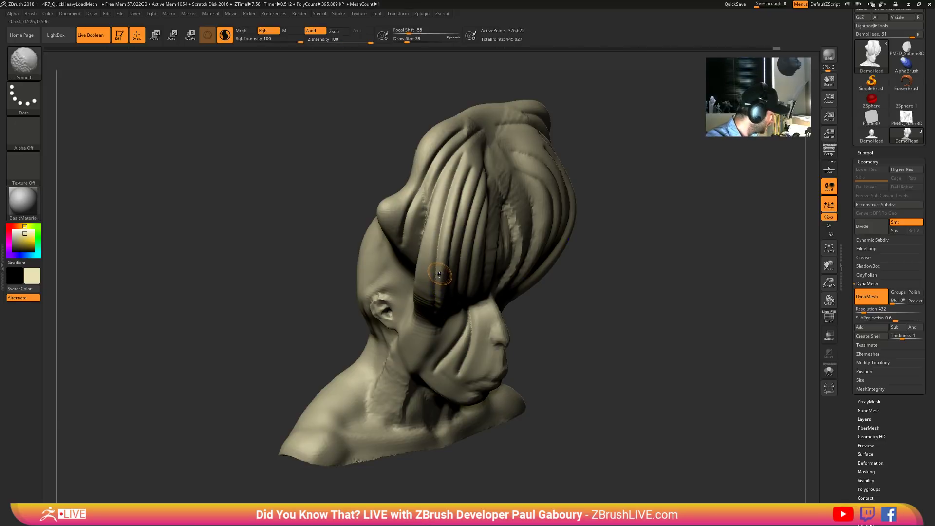
- Carve finer grooves from the cheek into the crown at draw size 16 with PolyFrame shown, and remesh with DynaMesh
{"action": "key", "text": "shift+f"}
{"action": "mouse_move", "coordinate": [449, 306]}
{"action": "right_mouse_down"}
{"action": "mouse_move", "coordinate": [434, 278]}
{"action": "mouse_move", "coordinate": [438, 382]}
{"action": "right_mouse_up"}
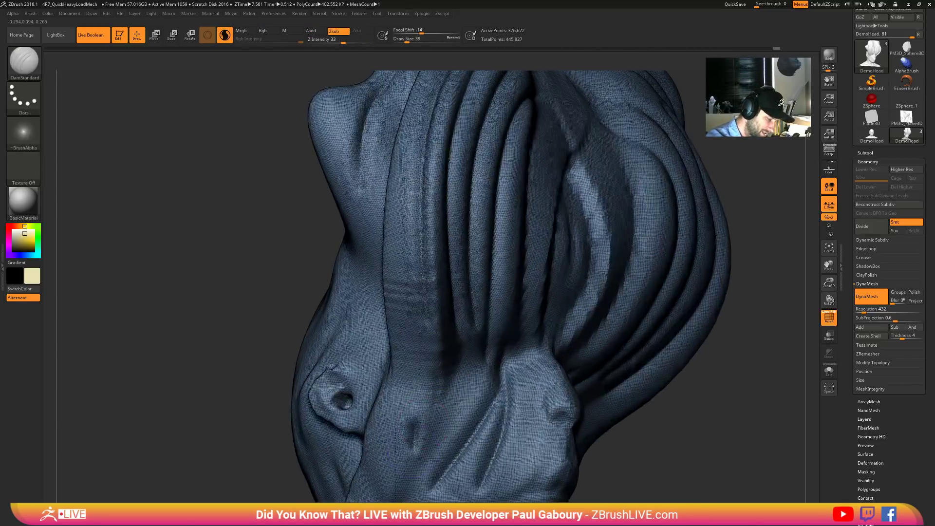
{"action": "key", "text": "s"}
{"action": "left_click_drag", "start_coordinate": [453, 396], "coordinate": [451, 397]}
{"action": "mouse_move", "coordinate": [444, 438]}
{"action": "left_mouse_down"}
{"action": "mouse_move", "coordinate": [490, 314]}
{"action": "mouse_move", "coordinate": [495, 275]}
{"action": "left_mouse_up"}
{"action": "key", "text": "shift+f"}
{"action": "left_click_drag", "start_coordinate": [477, 411], "coordinate": [522, 194]}
{"action": "mouse_move", "coordinate": [687, 440]}
{"action": "left_mouse_down", "text": "ctrl"}
{"action": "mouse_move", "coordinate": [702, 477]}
{"action": "mouse_move", "coordinate": [672, 448]}
{"action": "mouse_move", "coordinate": [679, 430]}
{"action": "left_mouse_up", "text": "ctrl"}
{"action": "key", "text": "shift+f"}
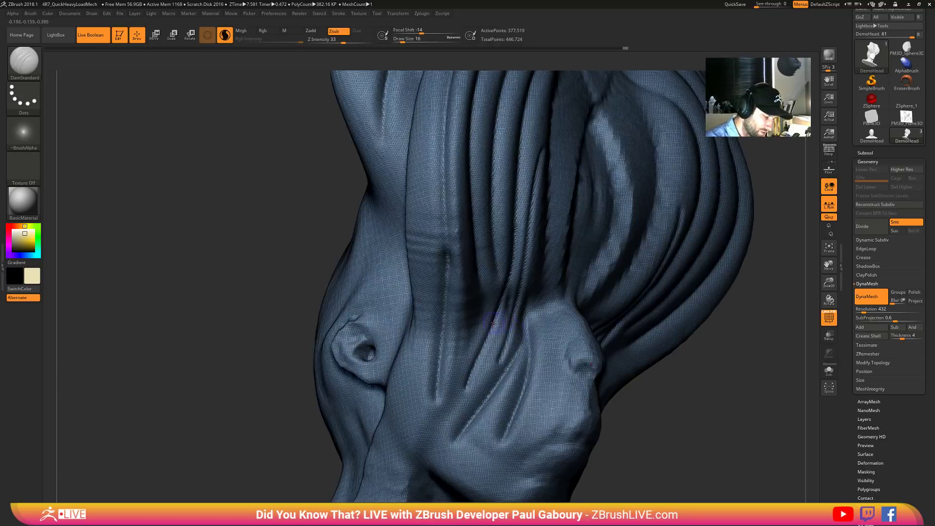
{"action": "key", "text": "ctrl"}
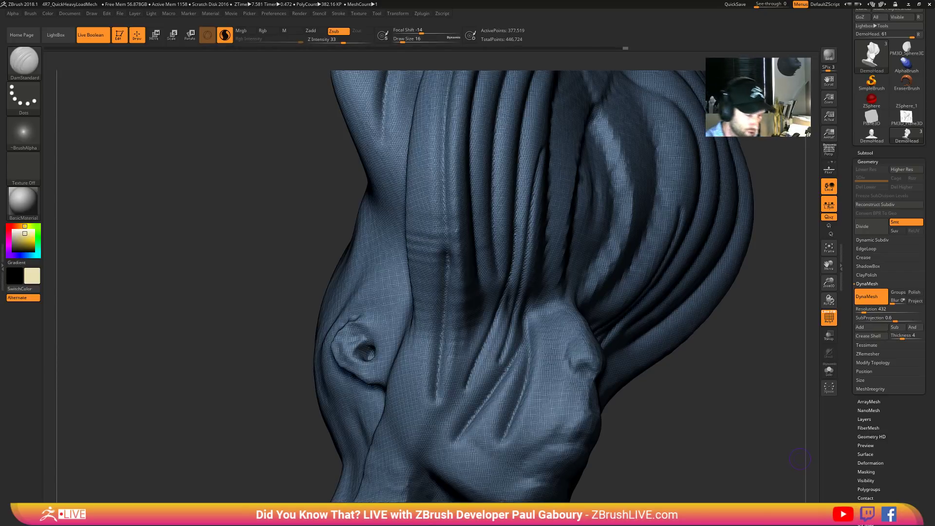
- Frame the whole head and set its scene scale in Scale Master to 1.99 x 2.17 x 1.25 mm
{"action": "left_click_drag", "start_coordinate": [899, 434], "coordinate": [899, 489]}
{"action": "left_click", "coordinate": [899, 219]}
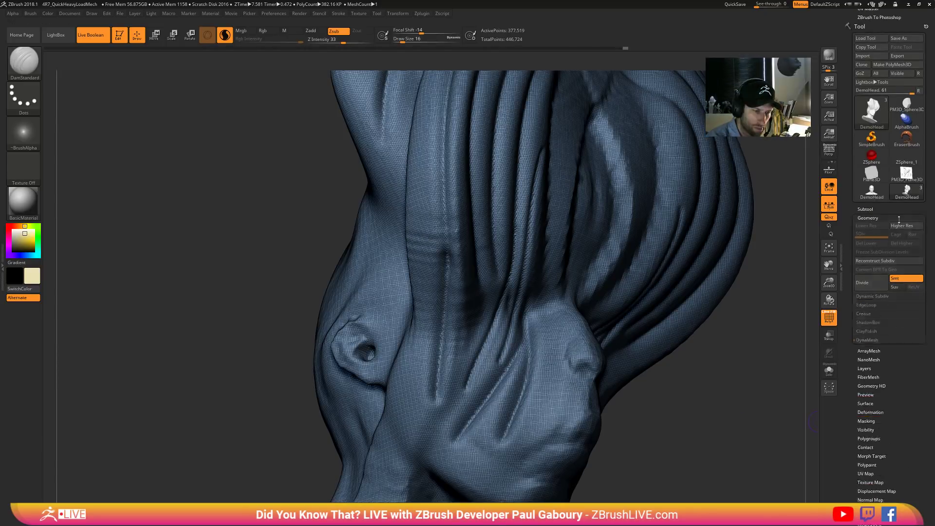
{"action": "left_click_drag", "start_coordinate": [899, 219], "coordinate": [910, 427]}
{"action": "key", "text": "ctrl"}
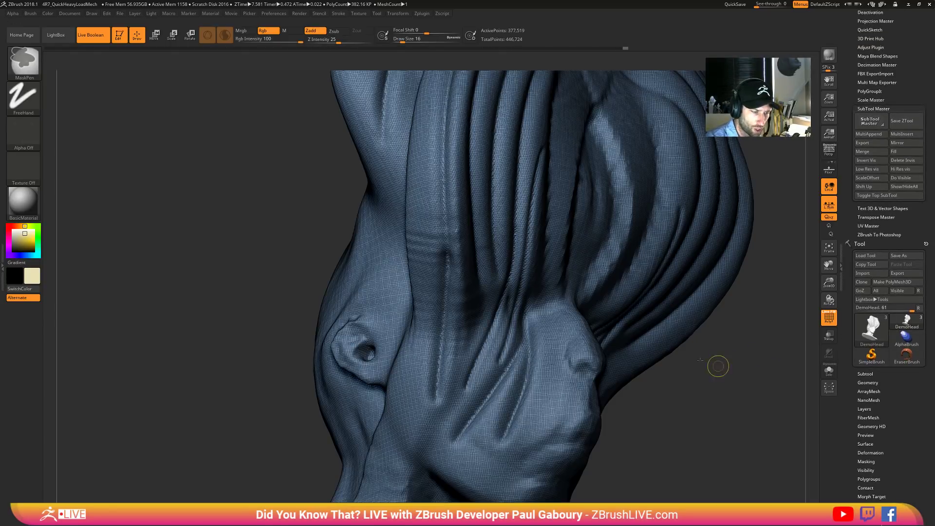
{"action": "key", "text": "f"}
{"action": "mouse_move", "coordinate": [607, 340]}
{"action": "left_mouse_down"}
{"action": "mouse_move", "coordinate": [622, 334]}
{"action": "mouse_move", "coordinate": [600, 358]}
{"action": "left_mouse_up"}
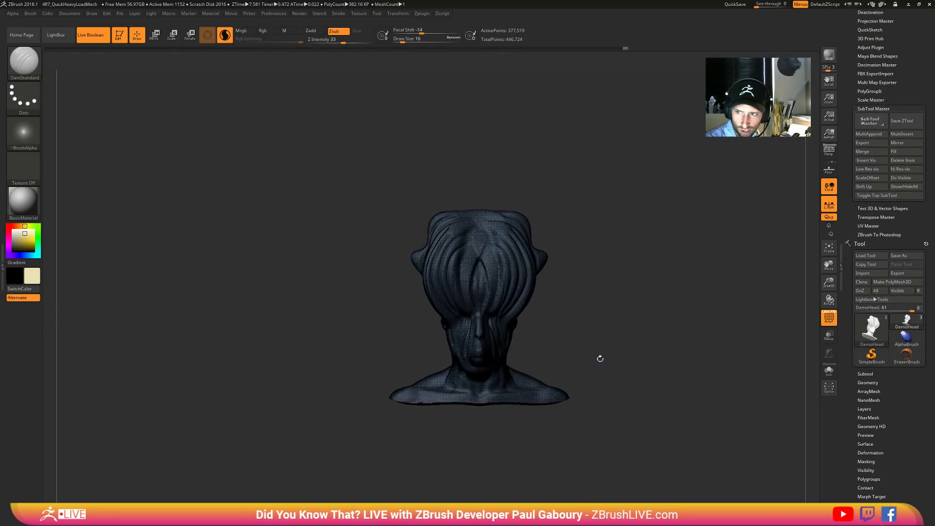
{"action": "right_click_drag", "start_coordinate": [600, 359], "coordinate": [604, 330], "text": "ctrl"}
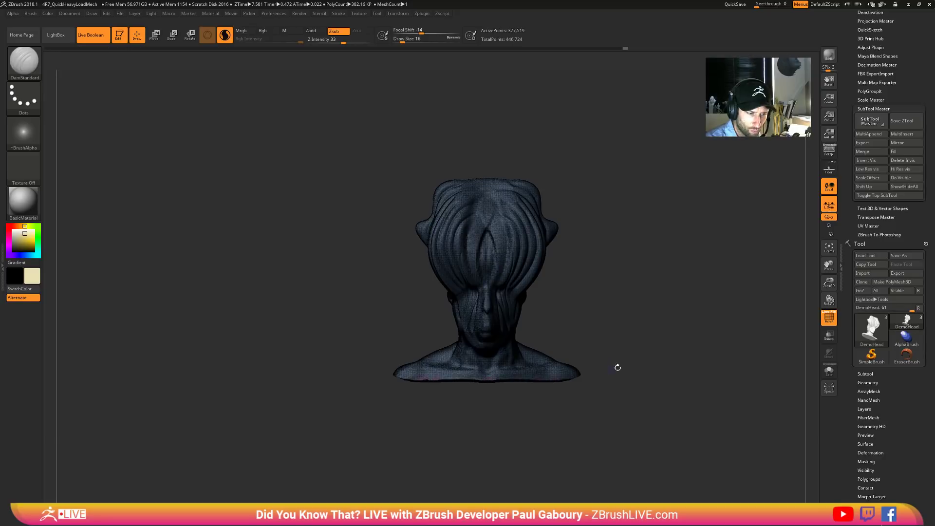
{"action": "left_click", "coordinate": [874, 108]}
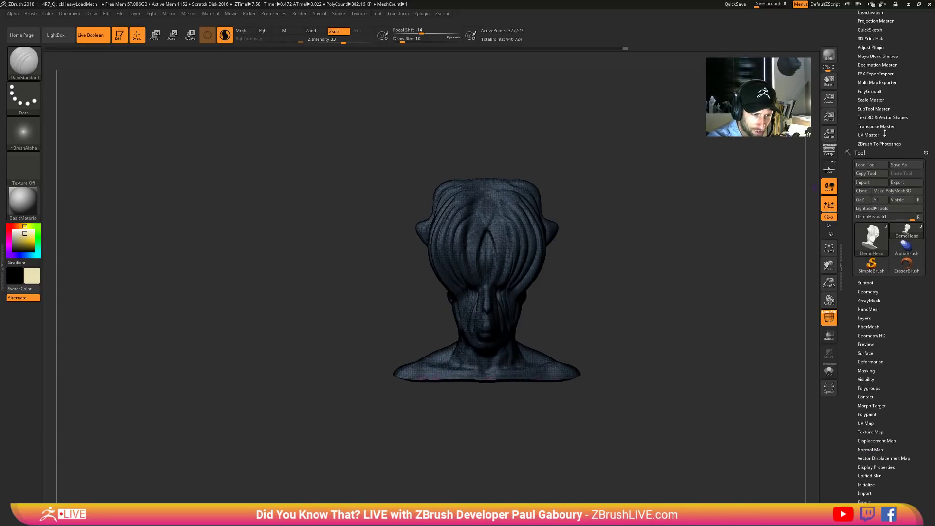
{"action": "left_click", "coordinate": [875, 100]}
{"action": "left_click", "coordinate": [886, 140]}
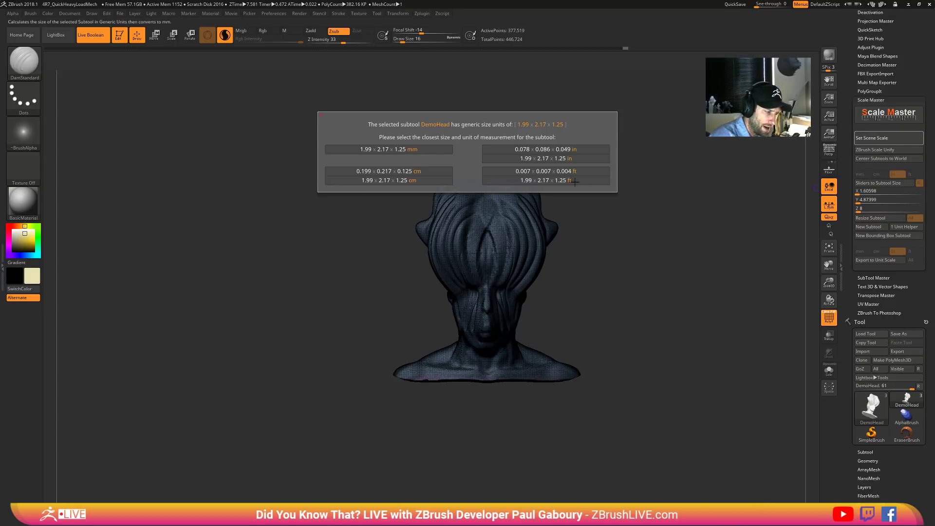
{"action": "left_click", "coordinate": [414, 151]}
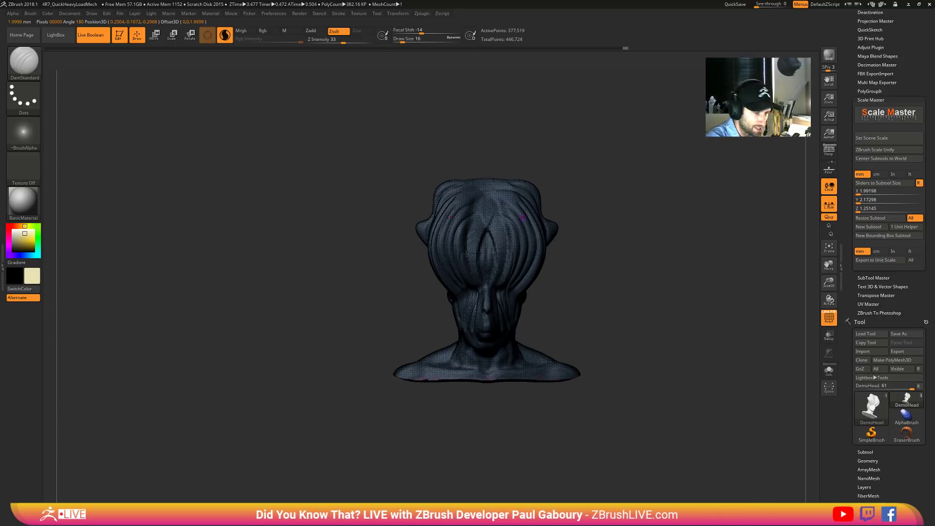
- Add a 1 mm unit helper cube with Scale Master and inspect it in the subtool list
{"action": "right_click_drag", "start_coordinate": [636, 393], "coordinate": [615, 399], "text": "alt"}
{"action": "right_click_drag", "start_coordinate": [616, 399], "coordinate": [618, 441], "text": "ctrl"}
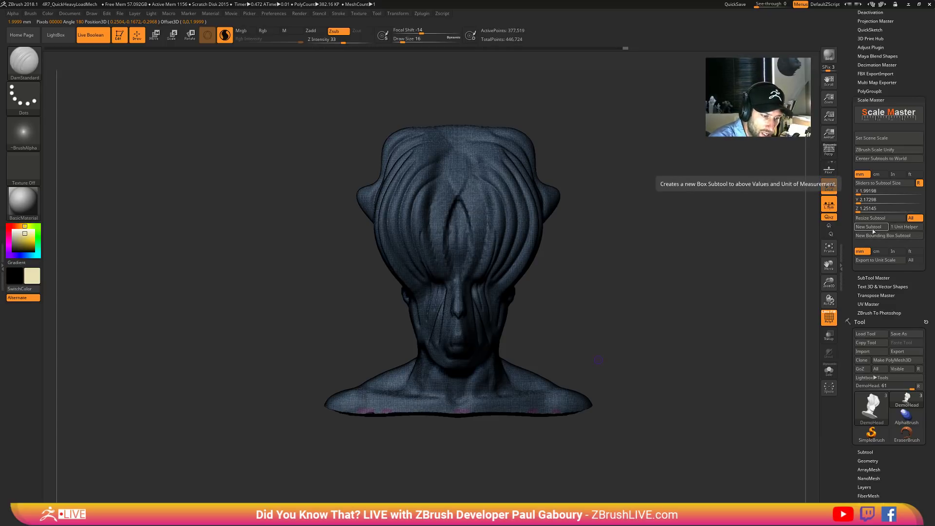
{"action": "left_click", "coordinate": [905, 227]}
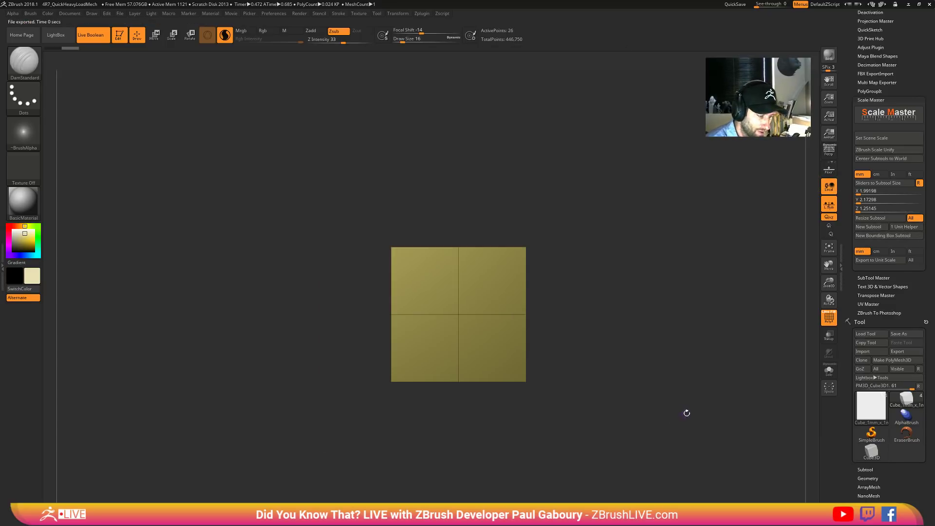
{"action": "right_click_drag", "start_coordinate": [686, 425], "coordinate": [722, 428], "text": "ctrl"}
{"action": "left_click", "coordinate": [864, 470]}
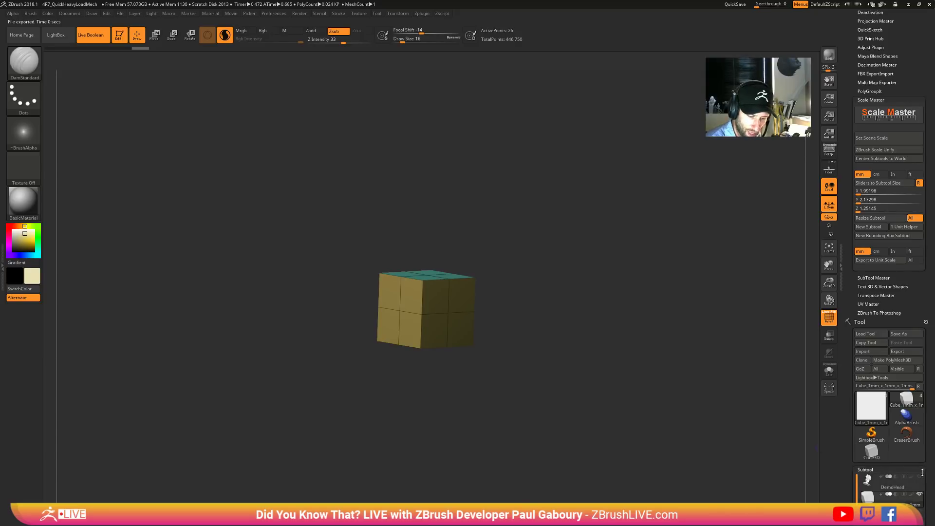
{"action": "left_click_drag", "start_coordinate": [922, 472], "coordinate": [922, 312]}
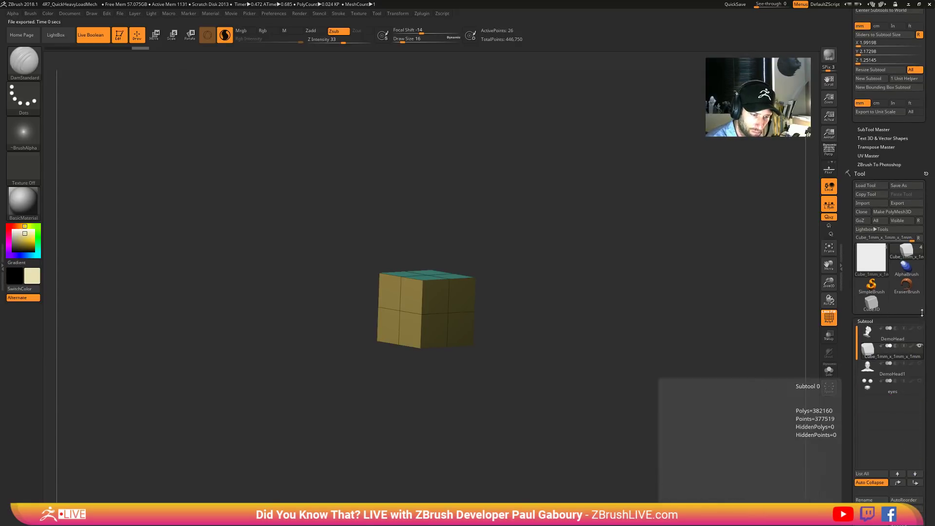
{"action": "scroll", "coordinate": [918, 292], "scroll_direction": "up", "scroll_amount": 5}
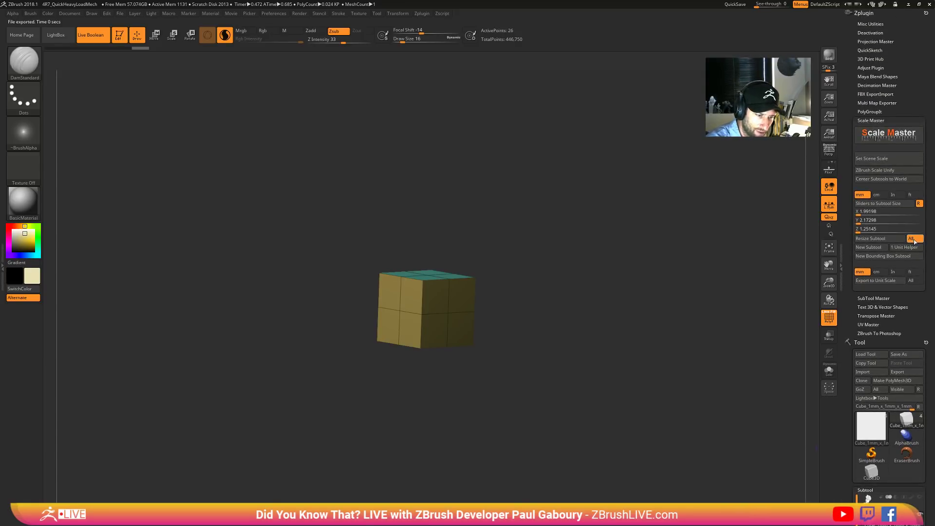
- Turn off resizing of all subtools, load the cube's size into the sliders, and resize the cube to 2 x 2 x 2 mm
{"action": "left_click", "coordinate": [914, 240]}
{"action": "left_click", "coordinate": [887, 204]}
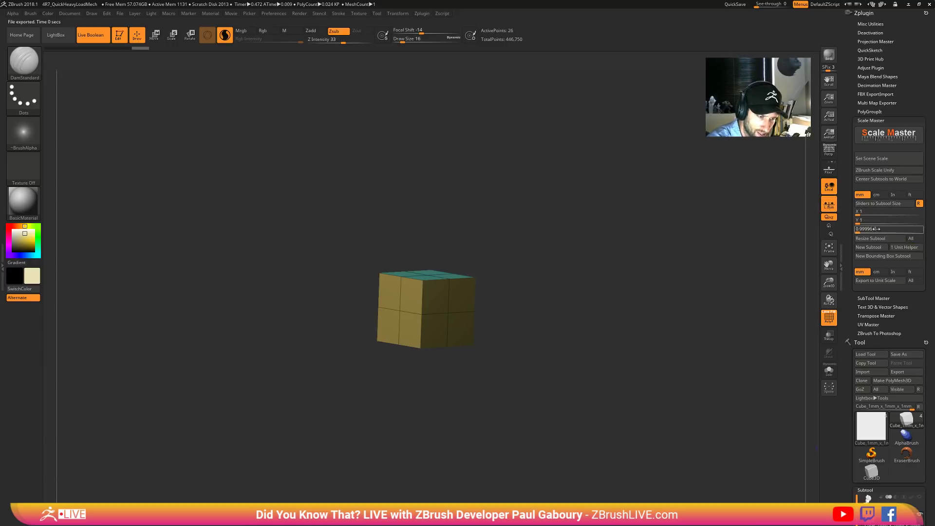
{"action": "left_click", "coordinate": [857, 212]}
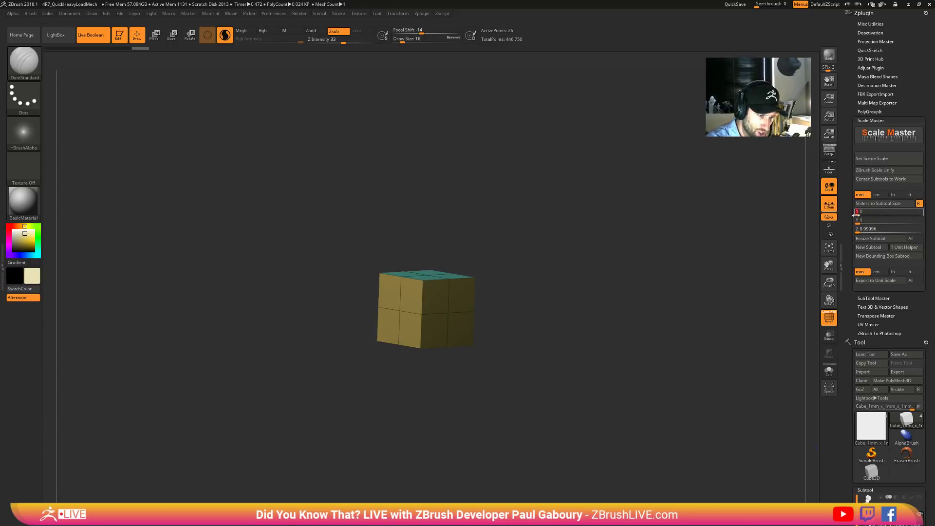
{"action": "type", "text": "2"}
{"action": "key", "text": "Tab"}
{"action": "type", "text": "2"}
{"action": "key", "text": "Tab"}
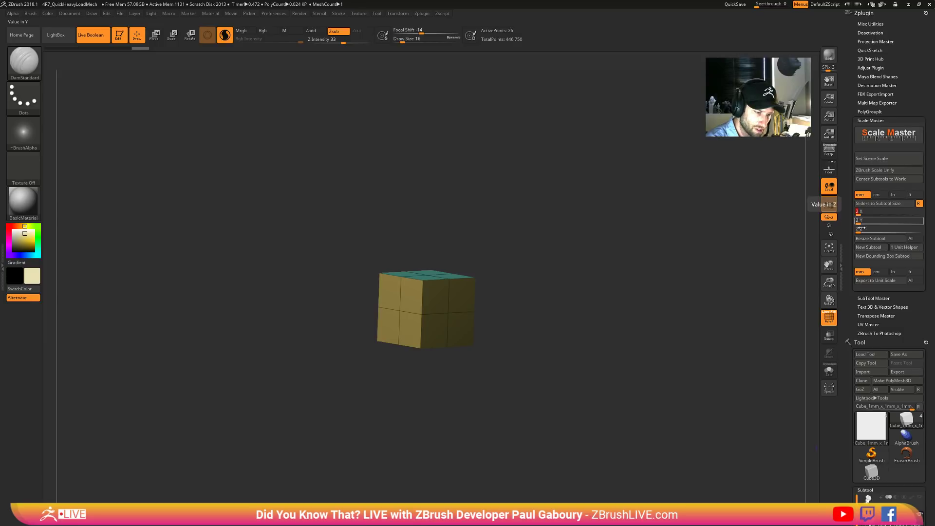
{"action": "type", "text": "2"}
{"action": "key", "text": "Return"}
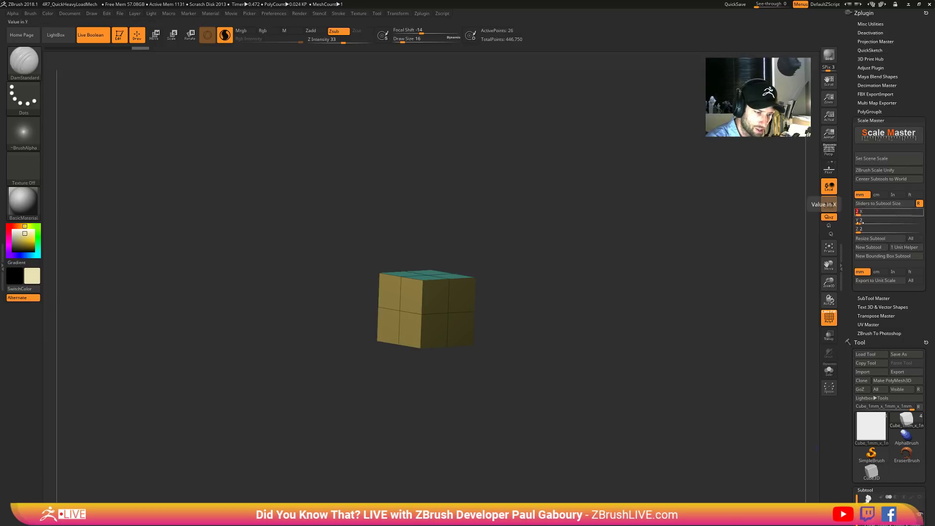
{"action": "left_click", "coordinate": [887, 247]}
{"action": "left_click_drag", "start_coordinate": [570, 411], "coordinate": [538, 412]}
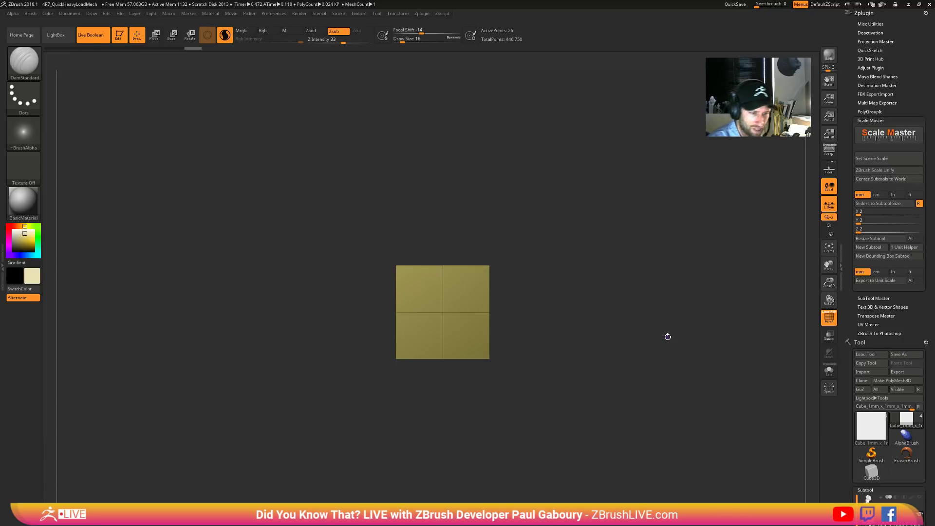
- Set the scene scale from the cube to 2 x 2 x 2 ft
{"action": "left_click", "coordinate": [871, 158]}
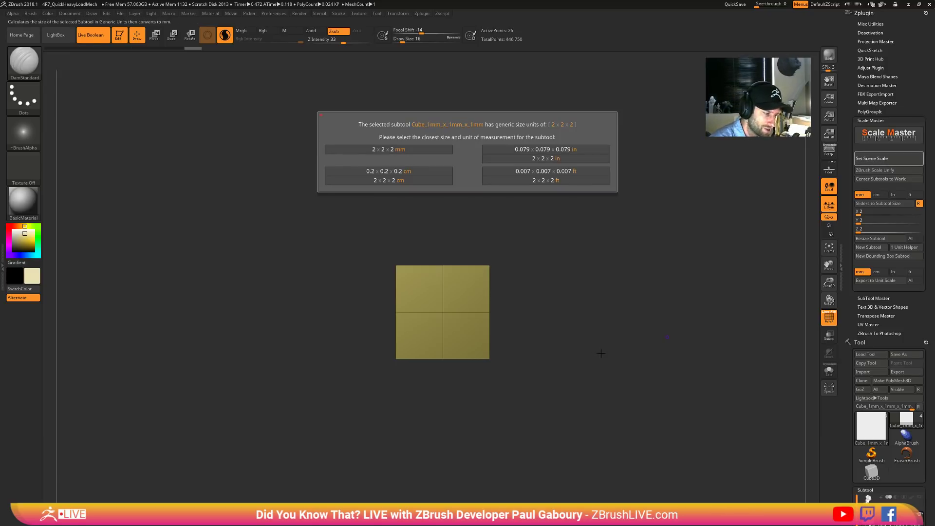
{"action": "left_click", "coordinate": [548, 181]}
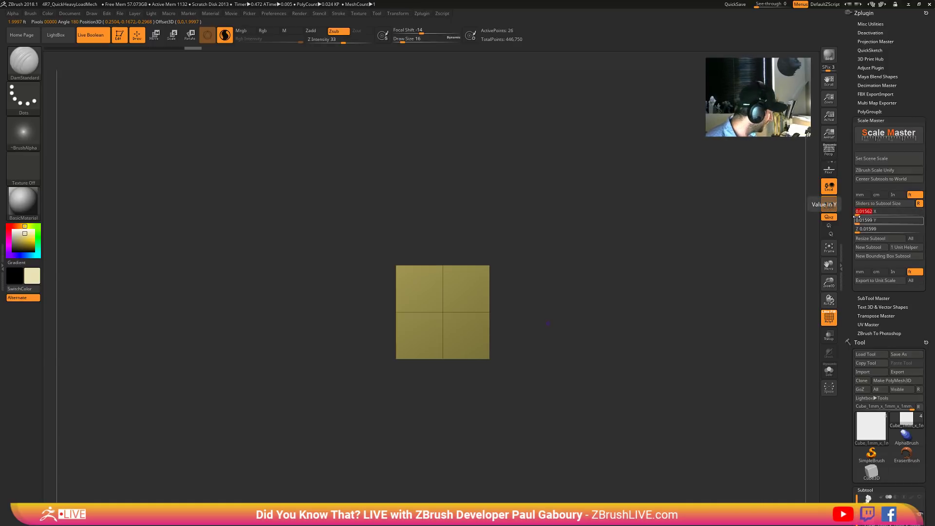
- Set the Scale Master size to 6.4 ft and resize the cube subtool to it
{"action": "type", "text": "6.4"}
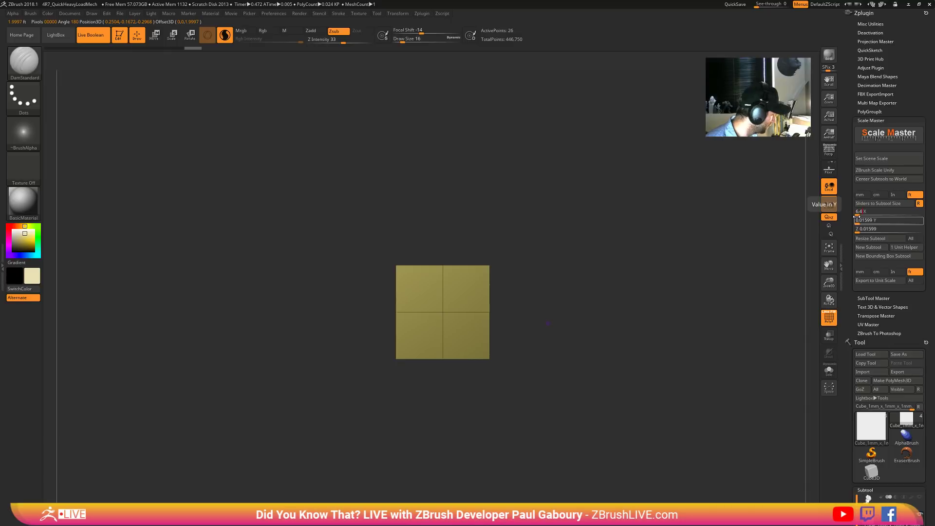
{"action": "key", "text": "Return"}
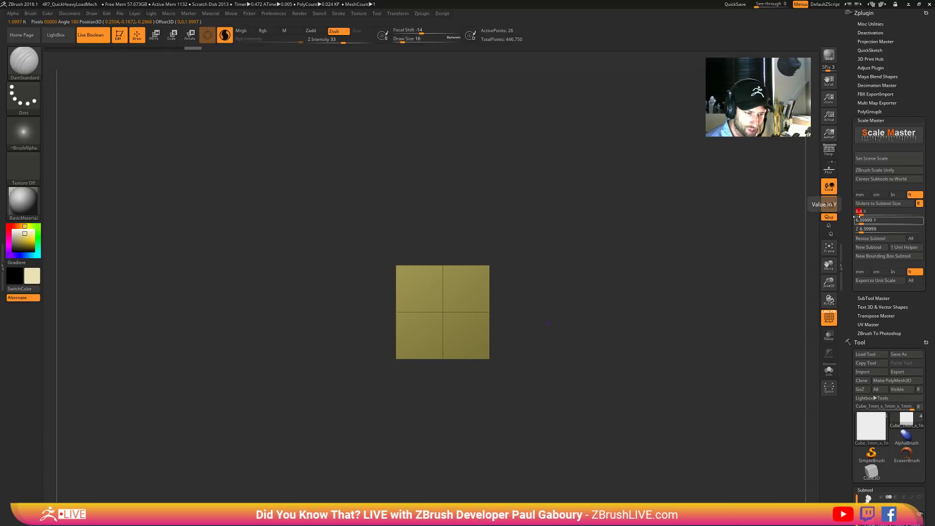
{"action": "left_click", "coordinate": [885, 239]}
{"action": "left_click_drag", "start_coordinate": [647, 393], "coordinate": [625, 384], "text": "alt"}
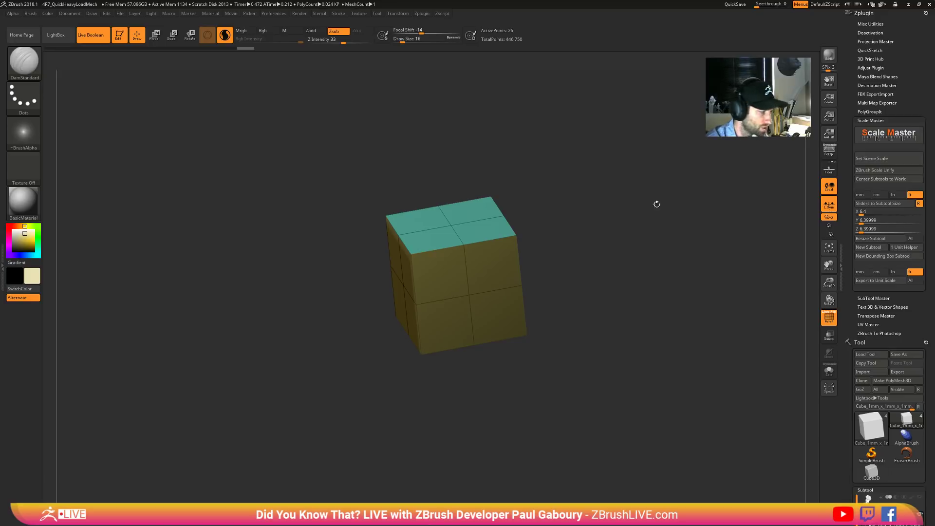
{"action": "left_click", "coordinate": [55, 34]}
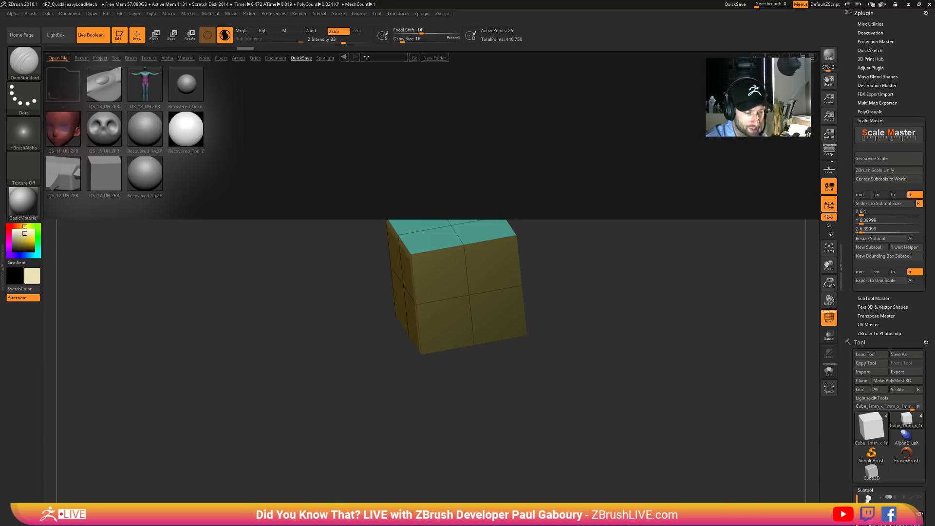
{"action": "left_click_drag", "start_coordinate": [631, 352], "coordinate": [638, 359]}
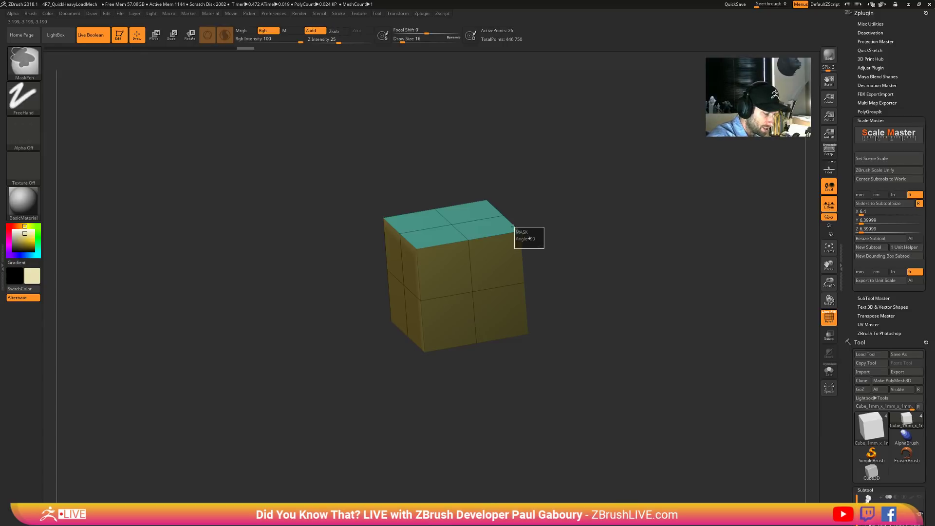
- Mask one upper corner of the cube and show it in white with the polyframe hidden
{"action": "left_click_drag", "start_coordinate": [516, 231], "coordinate": [522, 235], "text": "ctrl"}
{"action": "right_click_drag", "start_coordinate": [545, 260], "coordinate": [635, 325], "text": "ctrl"}
{"action": "left_click_drag", "start_coordinate": [635, 326], "coordinate": [668, 319]}
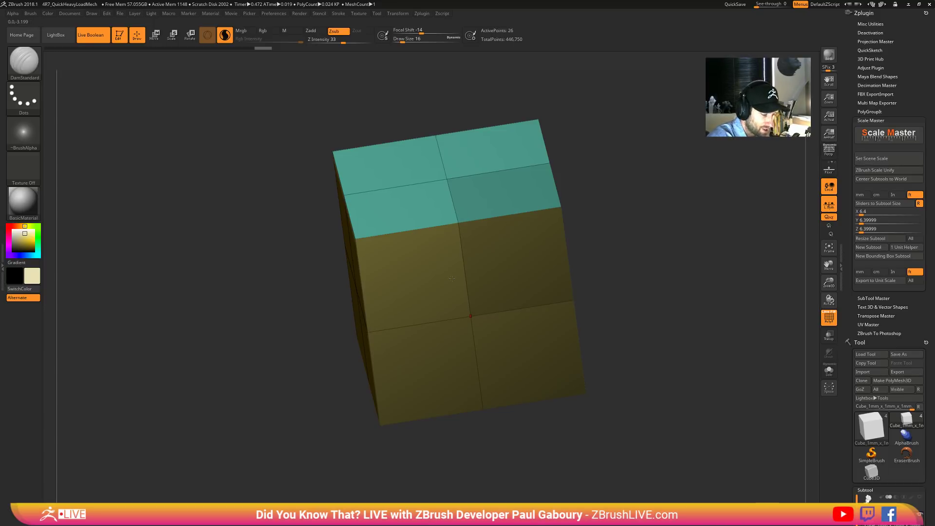
{"action": "key", "text": "shift+f"}
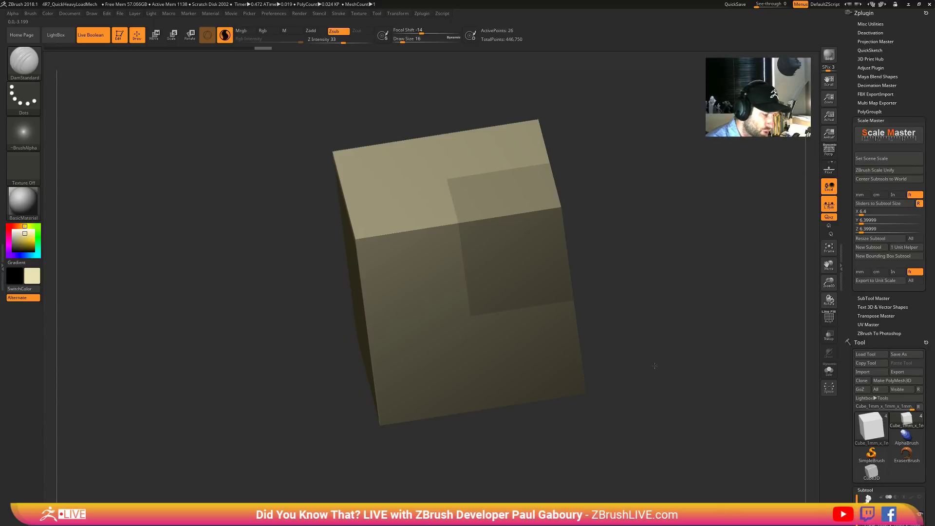
{"action": "left_click_drag", "start_coordinate": [655, 366], "coordinate": [680, 376]}
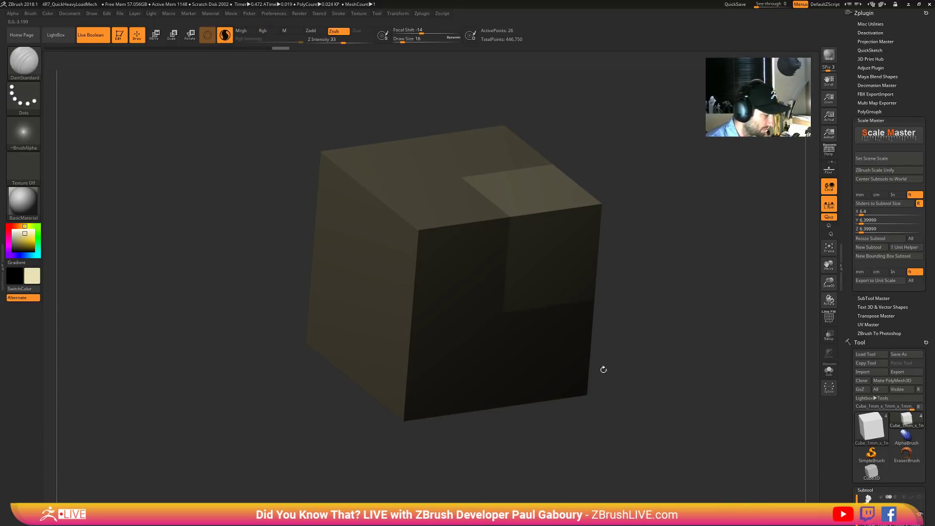
{"action": "left_click", "coordinate": [14, 229]}
{"action": "mouse_move", "coordinate": [709, 407]}
{"action": "left_mouse_down"}
{"action": "mouse_move", "coordinate": [679, 418]}
{"action": "mouse_move", "coordinate": [712, 405]}
{"action": "left_mouse_up"}
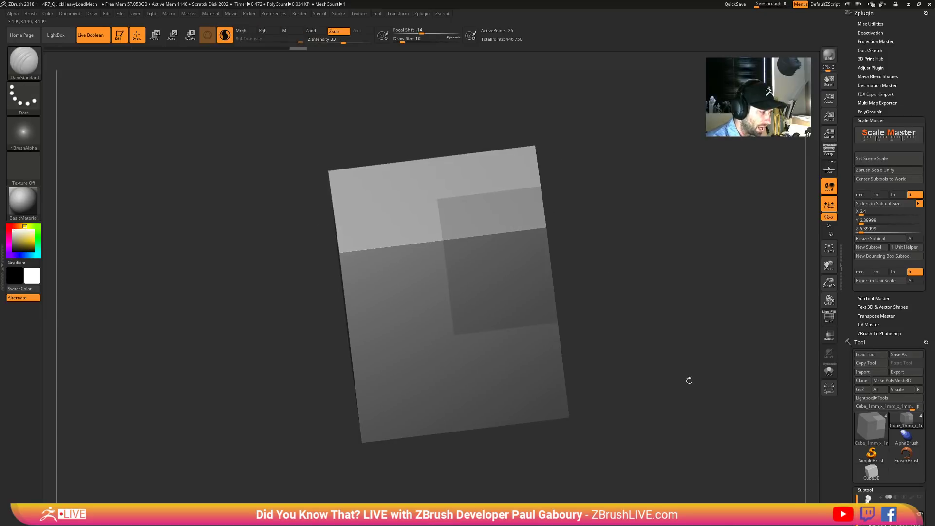
- Find the dimming options in the Edit preferences and set Masked Object Dimming to 5 and Inactive Subtool Dimming to 0.9
{"action": "left_click", "coordinate": [274, 15]}
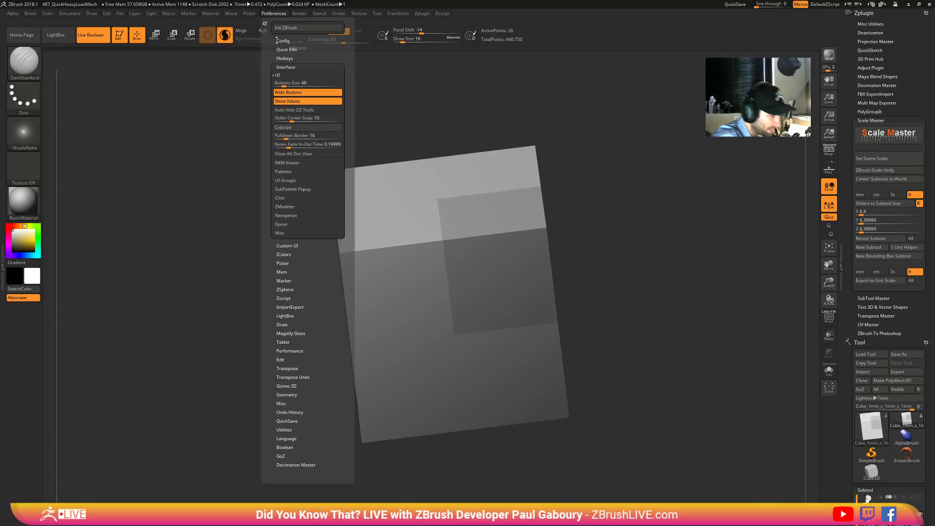
{"action": "left_click", "coordinate": [280, 75]}
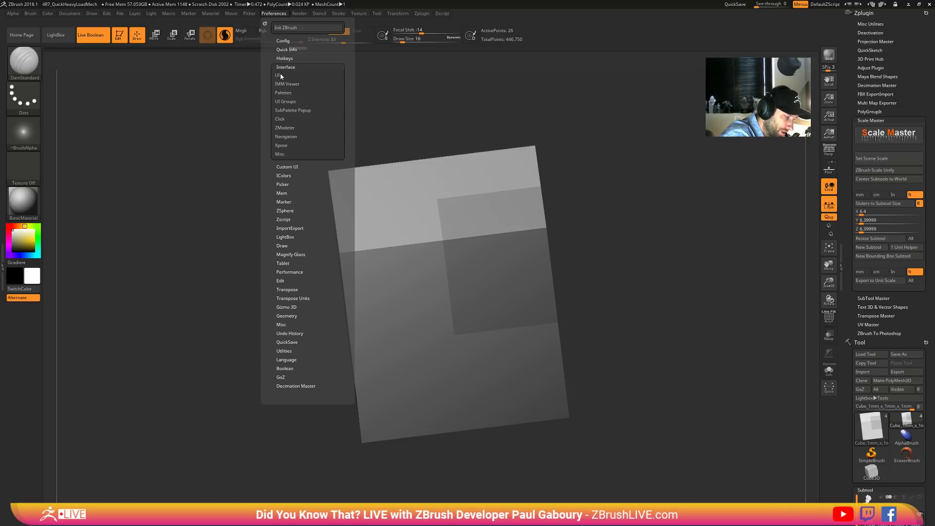
{"action": "left_click", "coordinate": [282, 154]}
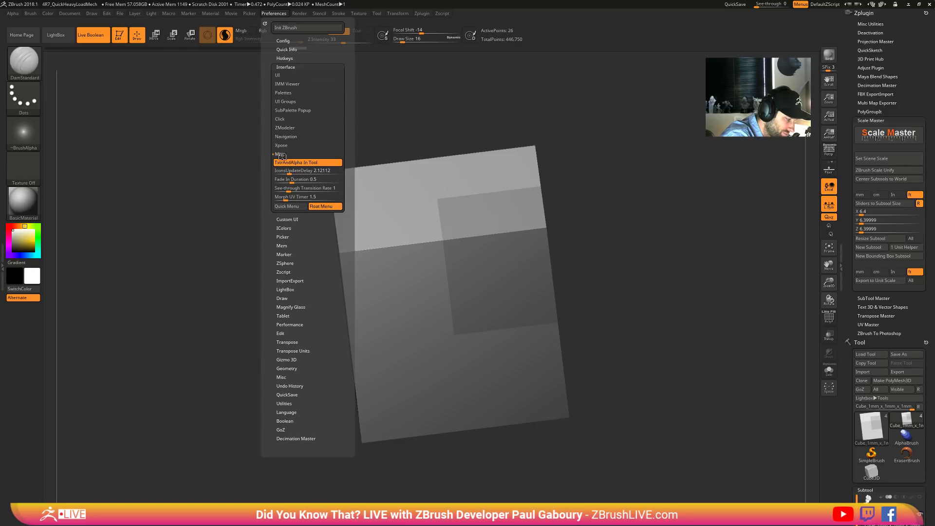
{"action": "left_click", "coordinate": [281, 154]}
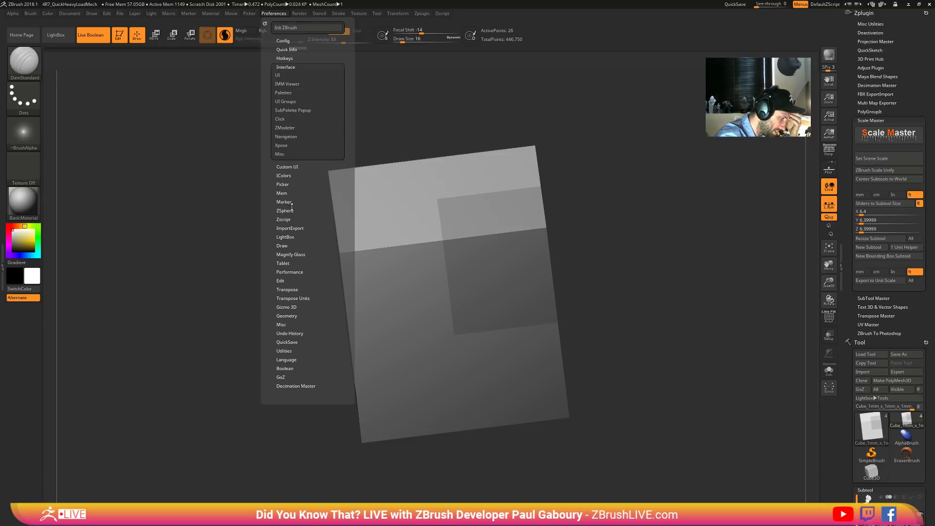
{"action": "left_click", "coordinate": [286, 244]}
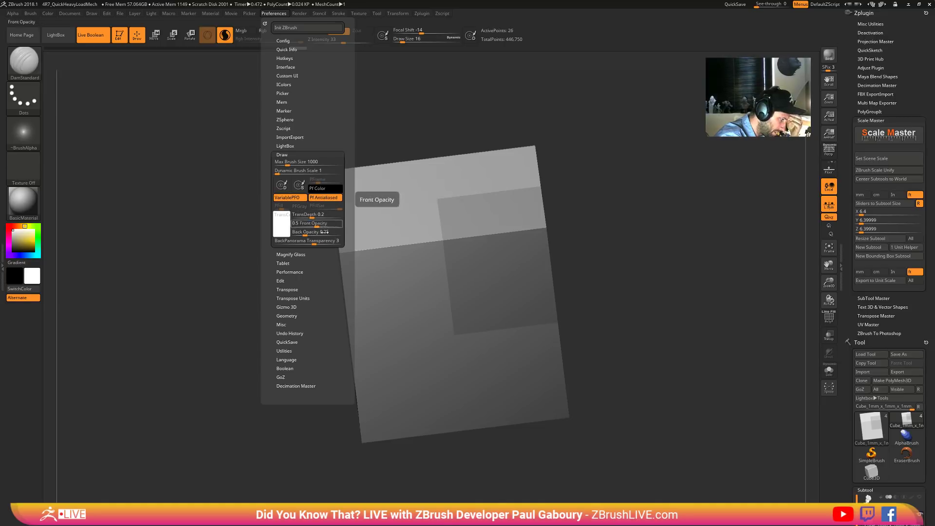
{"action": "left_click", "coordinate": [282, 154]}
{"action": "left_click", "coordinate": [281, 190]}
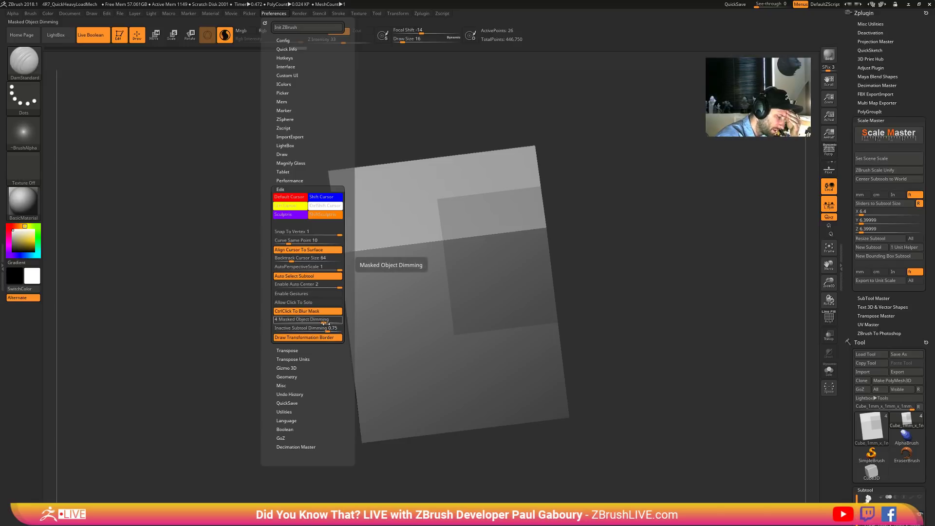
{"action": "mouse_move", "coordinate": [324, 322]}
{"action": "left_mouse_down"}
{"action": "mouse_move", "coordinate": [336, 323]}
{"action": "mouse_move", "coordinate": [306, 321]}
{"action": "left_mouse_up"}
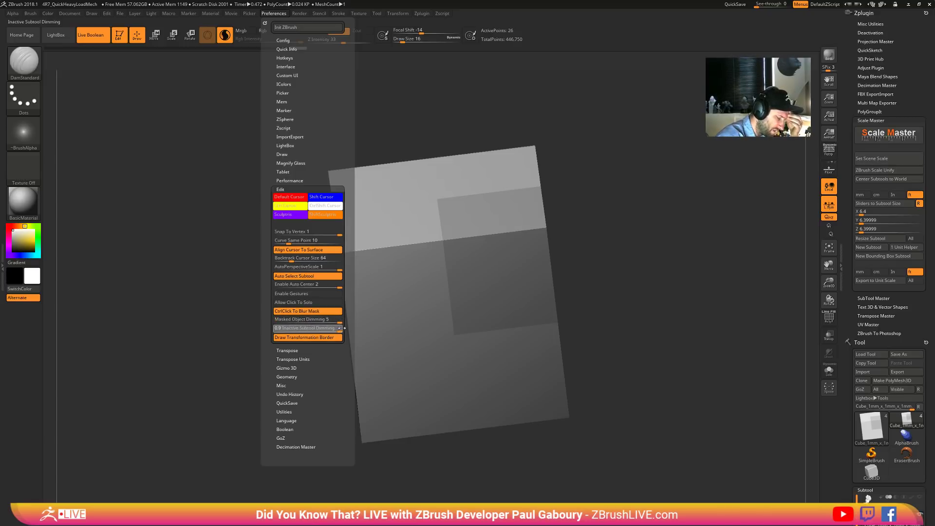
- Extend the mask over the cube's lower front area and inspect the mask shading from another angle
{"action": "left_click_drag", "start_coordinate": [641, 374], "coordinate": [632, 399]}
{"action": "left_click_drag", "start_coordinate": [620, 462], "coordinate": [535, 365], "text": "ctrl"}
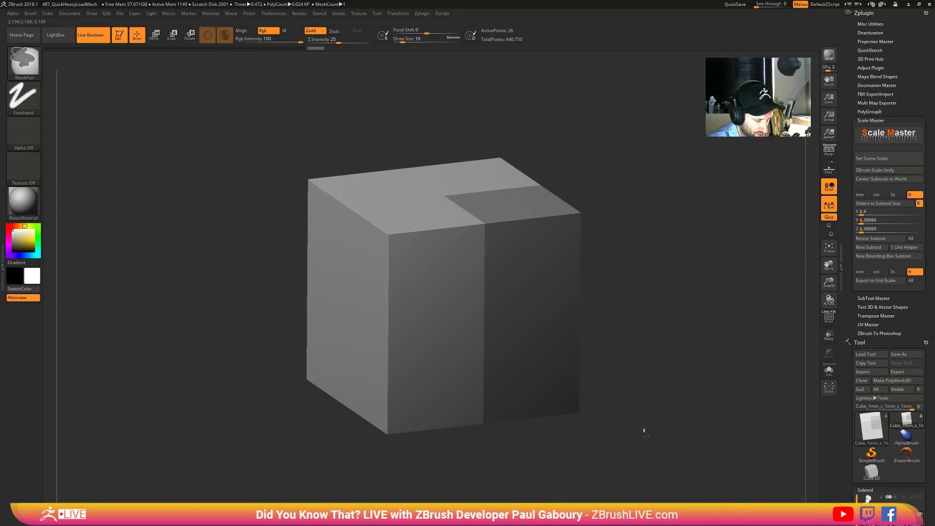
{"action": "mouse_move", "coordinate": [644, 433]}
{"action": "left_mouse_down", "text": "ctrl"}
{"action": "mouse_move", "coordinate": [622, 449]}
{"action": "mouse_move", "coordinate": [483, 316]}
{"action": "left_mouse_up", "text": "ctrl"}
{"action": "mouse_move", "coordinate": [653, 380]}
{"action": "left_mouse_down"}
{"action": "mouse_move", "coordinate": [650, 432]}
{"action": "mouse_move", "coordinate": [636, 451]}
{"action": "mouse_move", "coordinate": [659, 413]}
{"action": "mouse_move", "coordinate": [484, 433]}
{"action": "left_mouse_up"}
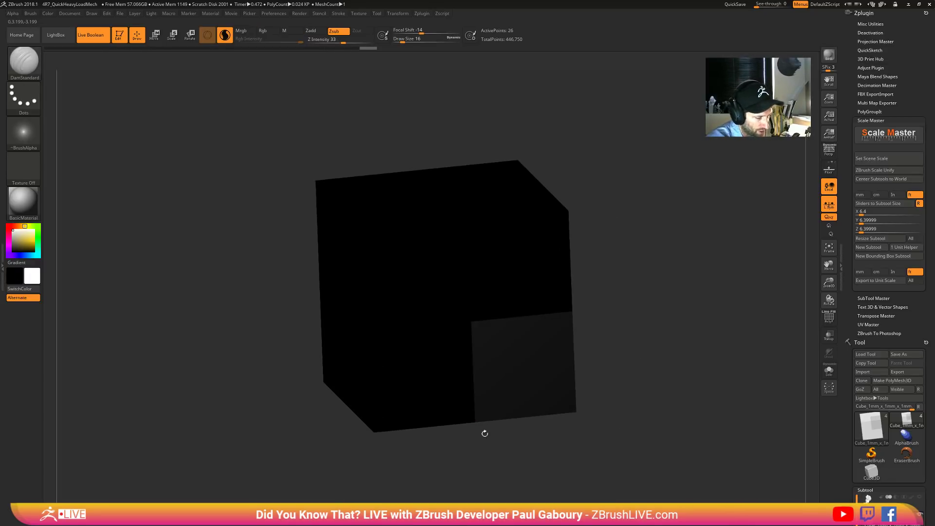
- Try further adjustments to the masked and inactive dimming preferences, comparing the cube's shading from several angles
{"action": "left_click", "coordinate": [274, 13]}
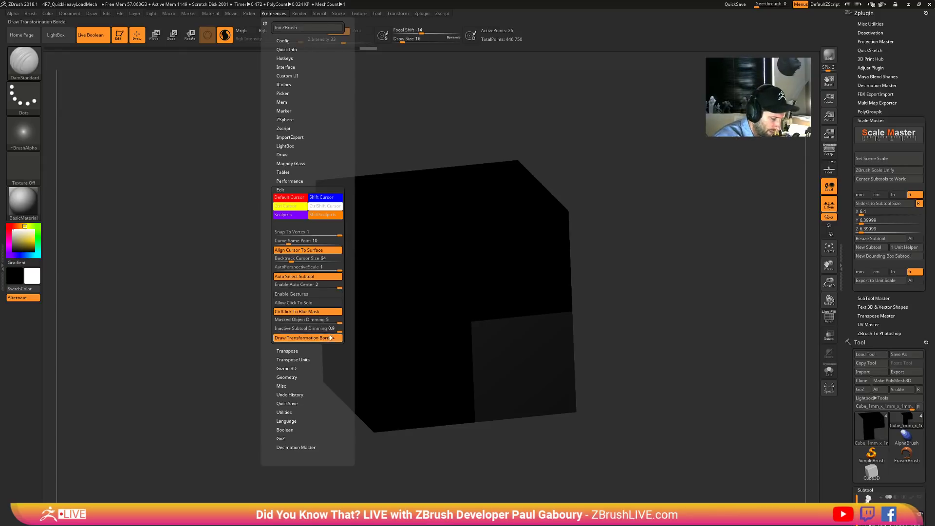
{"action": "left_click", "coordinate": [339, 322]}
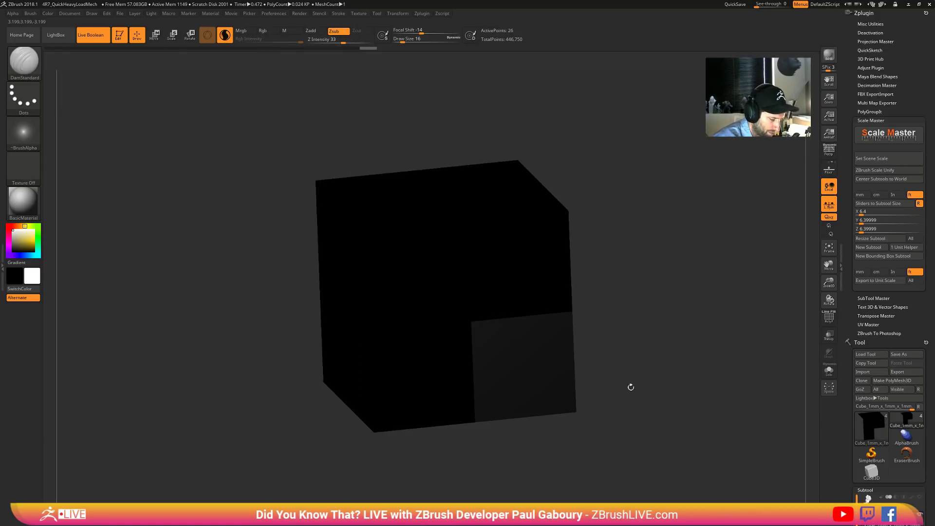
{"action": "mouse_move", "coordinate": [630, 387]}
{"action": "left_mouse_down"}
{"action": "mouse_move", "coordinate": [673, 389]}
{"action": "mouse_move", "coordinate": [597, 319]}
{"action": "left_mouse_up"}
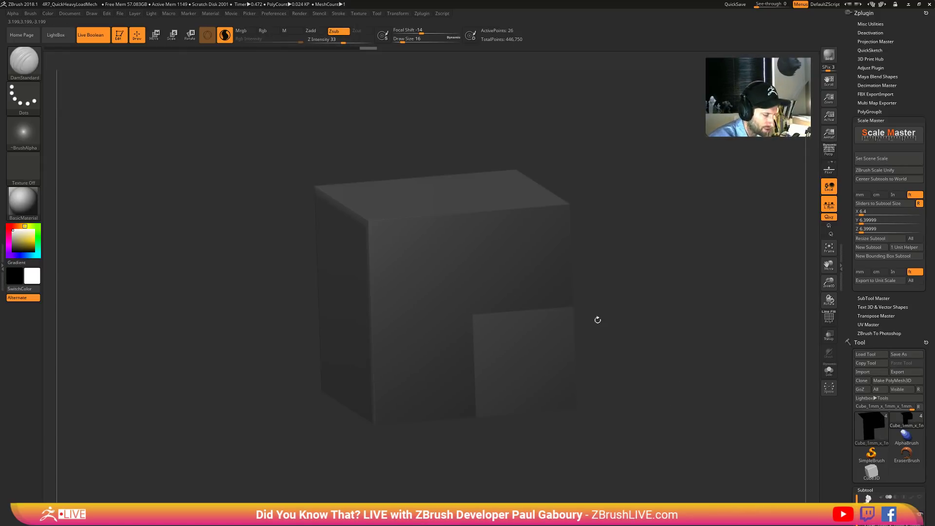
{"action": "left_click", "coordinate": [284, 14]}
{"action": "left_click", "coordinate": [338, 321]}
{"action": "mouse_move", "coordinate": [670, 408]}
{"action": "left_mouse_down"}
{"action": "mouse_move", "coordinate": [672, 376]}
{"action": "mouse_move", "coordinate": [672, 388]}
{"action": "mouse_move", "coordinate": [653, 370]}
{"action": "mouse_move", "coordinate": [682, 404]}
{"action": "mouse_move", "coordinate": [663, 380]}
{"action": "mouse_move", "coordinate": [670, 389]}
{"action": "mouse_move", "coordinate": [659, 407]}
{"action": "mouse_move", "coordinate": [651, 311]}
{"action": "mouse_move", "coordinate": [645, 336]}
{"action": "mouse_move", "coordinate": [655, 343]}
{"action": "mouse_move", "coordinate": [660, 329]}
{"action": "mouse_move", "coordinate": [649, 356]}
{"action": "mouse_move", "coordinate": [663, 397]}
{"action": "mouse_move", "coordinate": [534, 306]}
{"action": "left_mouse_up"}
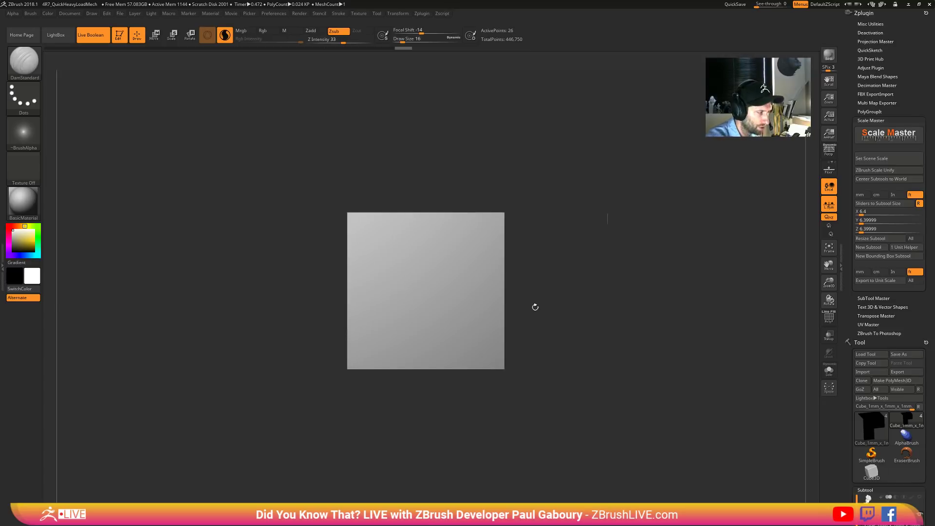
{"action": "left_click", "coordinate": [274, 14]}
{"action": "left_click_drag", "start_coordinate": [339, 329], "coordinate": [341, 329]}
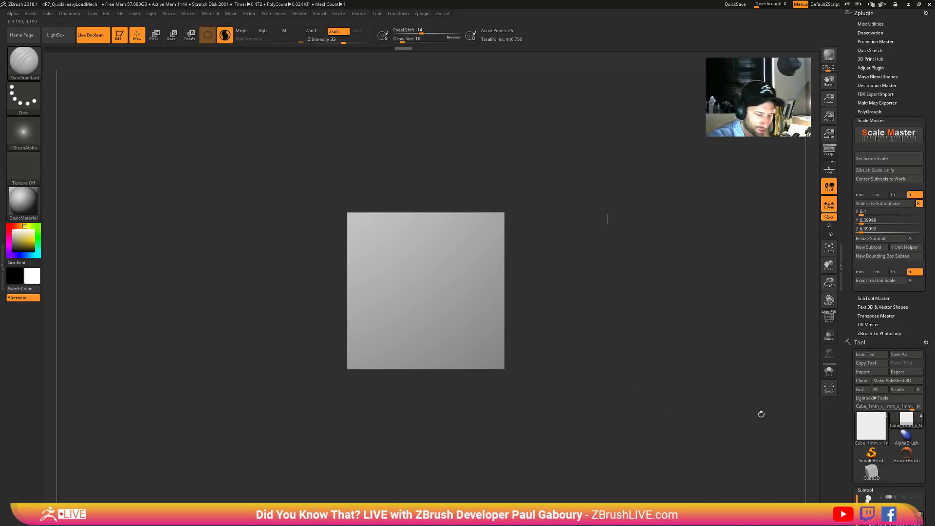
- Load the DemoSoldier project from LightBox in place of the current cube project
{"action": "key", "text": "comma"}
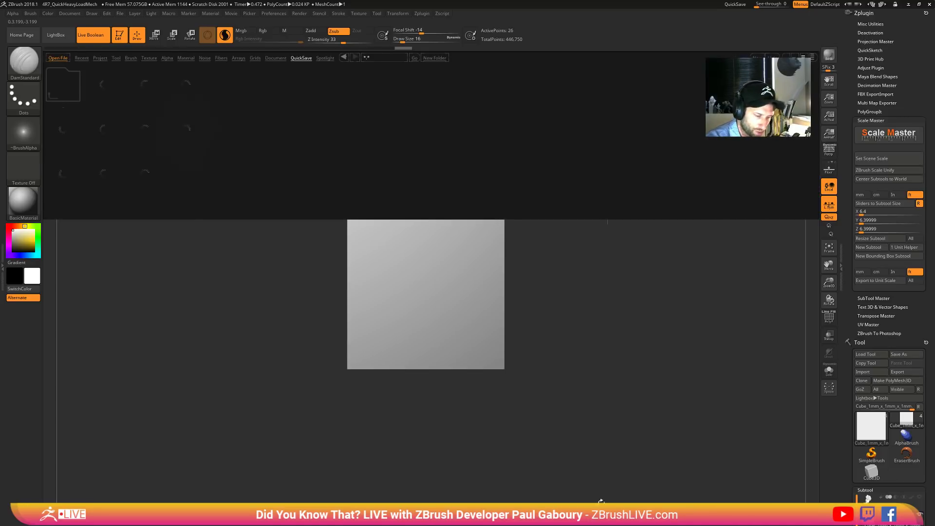
{"action": "left_click", "coordinate": [100, 59]}
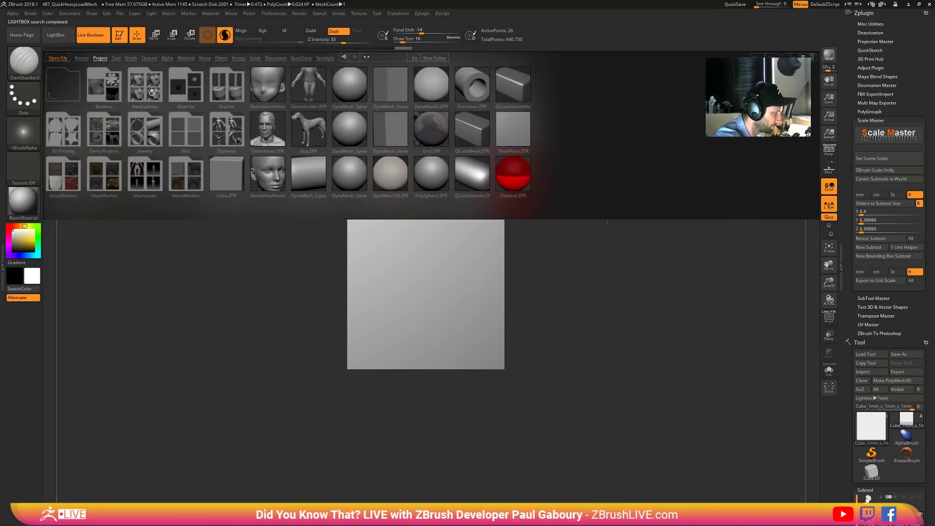
{"action": "double_click", "coordinate": [310, 85]}
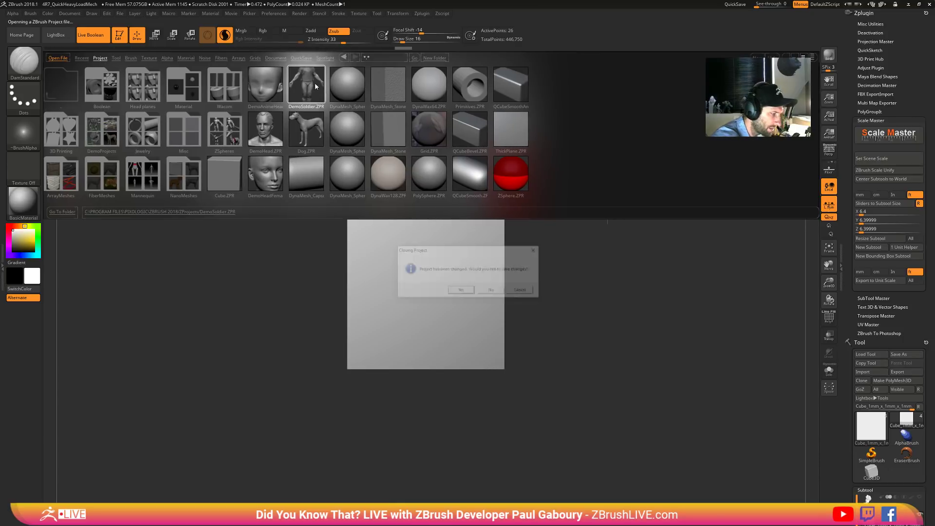
{"action": "left_click", "coordinate": [464, 276]}
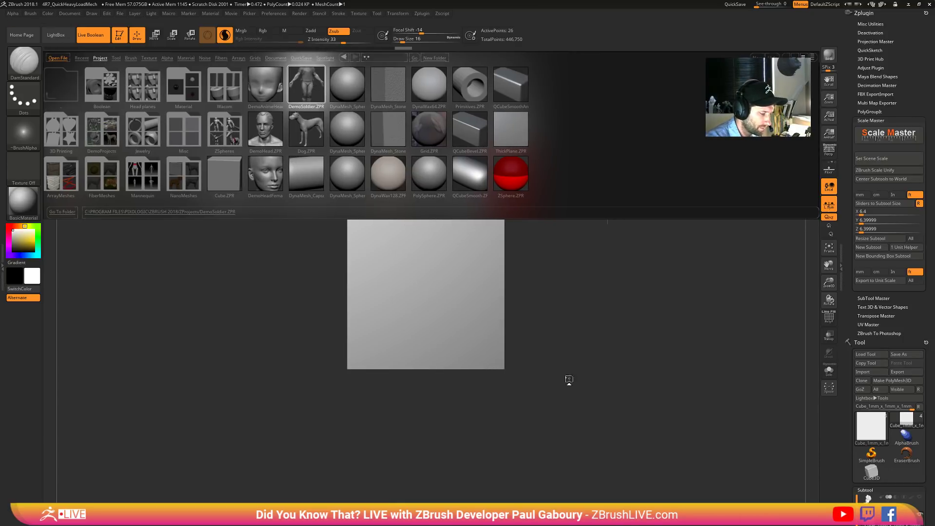
{"action": "key", "text": "comma"}
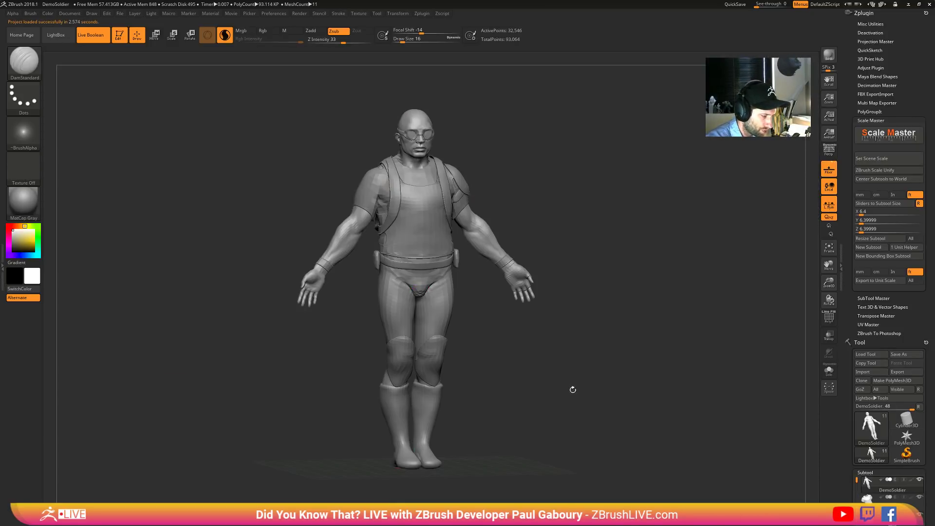
- Make the soldier's vest the active subtool and adjust Inactive Subtool Dimming in the Edit preferences
{"action": "left_click", "coordinate": [444, 251], "text": "alt"}
{"action": "left_click_drag", "start_coordinate": [503, 378], "coordinate": [471, 293]}
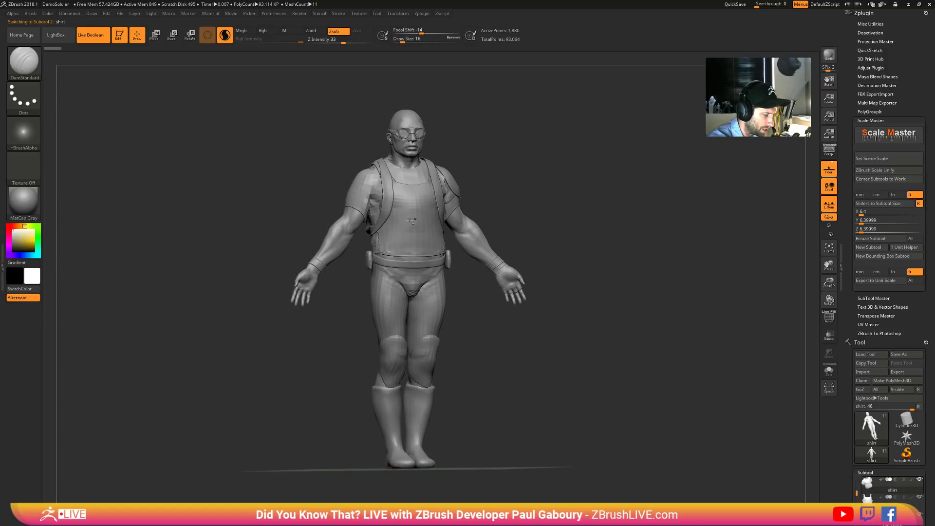
{"action": "left_click", "coordinate": [274, 13]}
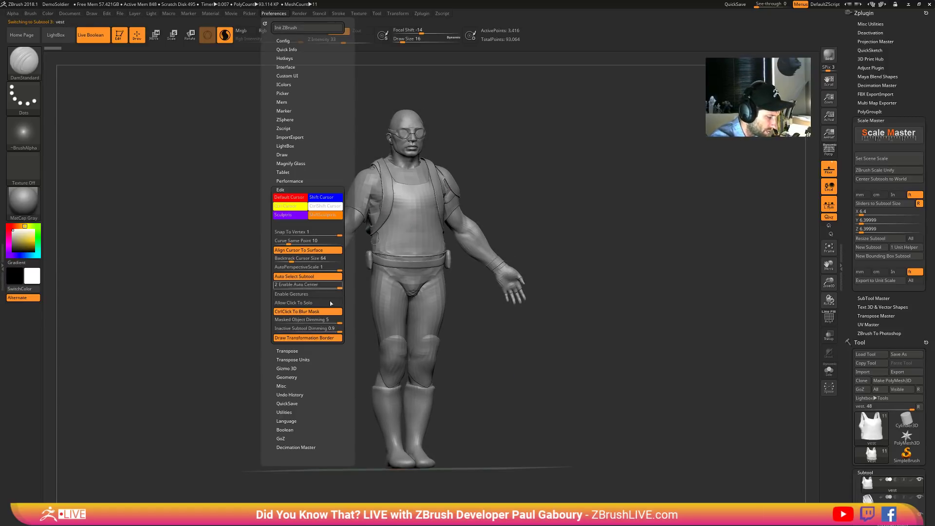
{"action": "left_click", "coordinate": [315, 331]}
{"action": "left_click_drag", "start_coordinate": [496, 317], "coordinate": [513, 328]}
- Fine-tune Inactive Subtool Dimming to about 0.42, checking the contrast between the vest and the other subtools
{"action": "left_click", "coordinate": [276, 16]}
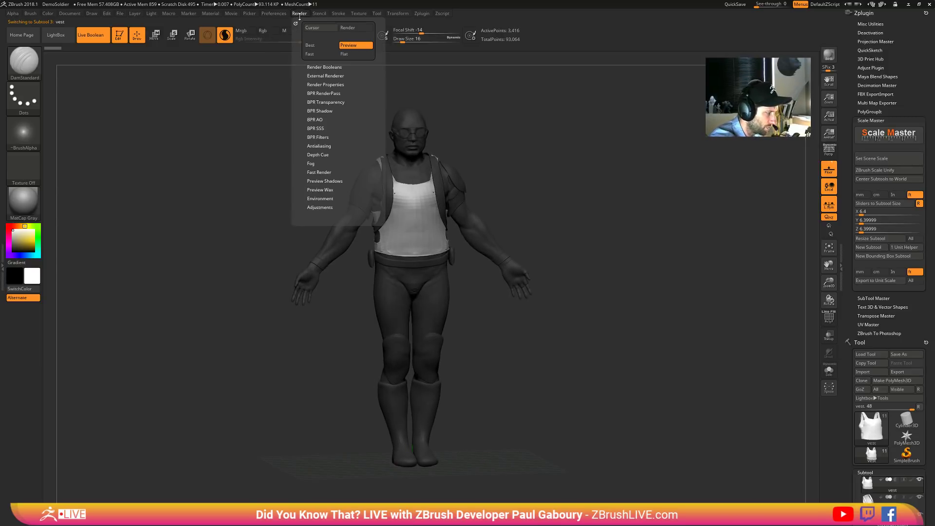
{"action": "left_click", "coordinate": [315, 329]}
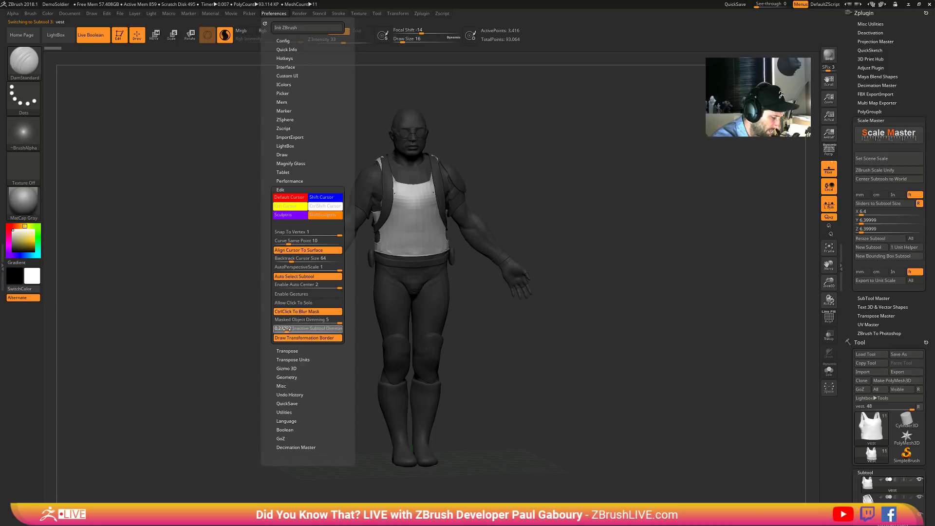
{"action": "mouse_move", "coordinate": [524, 394]}
{"action": "left_mouse_down"}
{"action": "mouse_move", "coordinate": [553, 415]}
{"action": "mouse_move", "coordinate": [628, 412]}
{"action": "mouse_move", "coordinate": [588, 420]}
{"action": "mouse_move", "coordinate": [582, 401]}
{"action": "mouse_move", "coordinate": [599, 394]}
{"action": "mouse_move", "coordinate": [588, 403]}
{"action": "mouse_move", "coordinate": [580, 380]}
{"action": "left_mouse_up"}
{"action": "key", "text": "ctrl"}
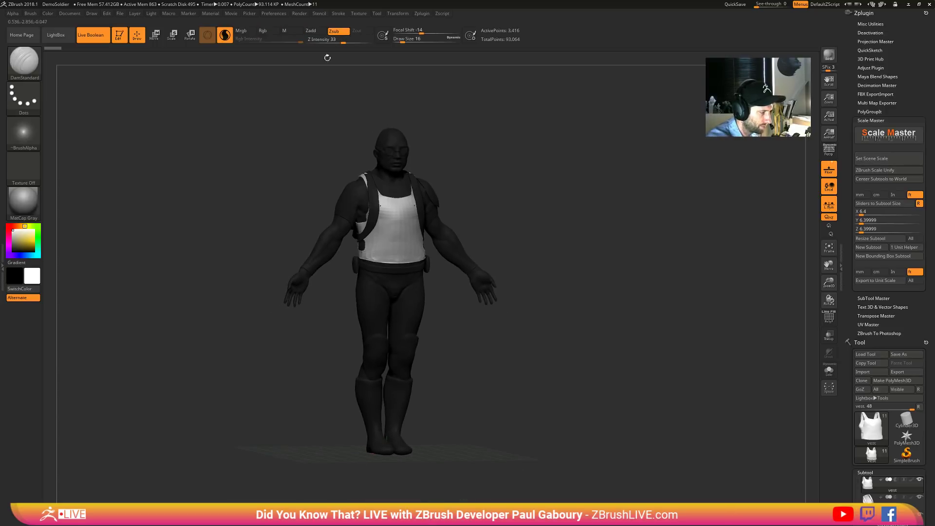
{"action": "left_click", "coordinate": [279, 14]}
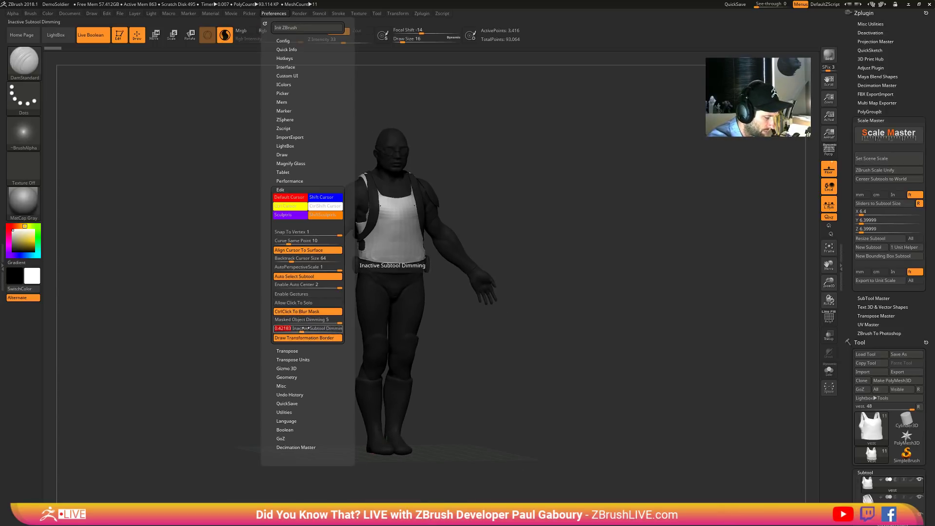
{"action": "left_click_drag", "start_coordinate": [477, 399], "coordinate": [521, 382]}
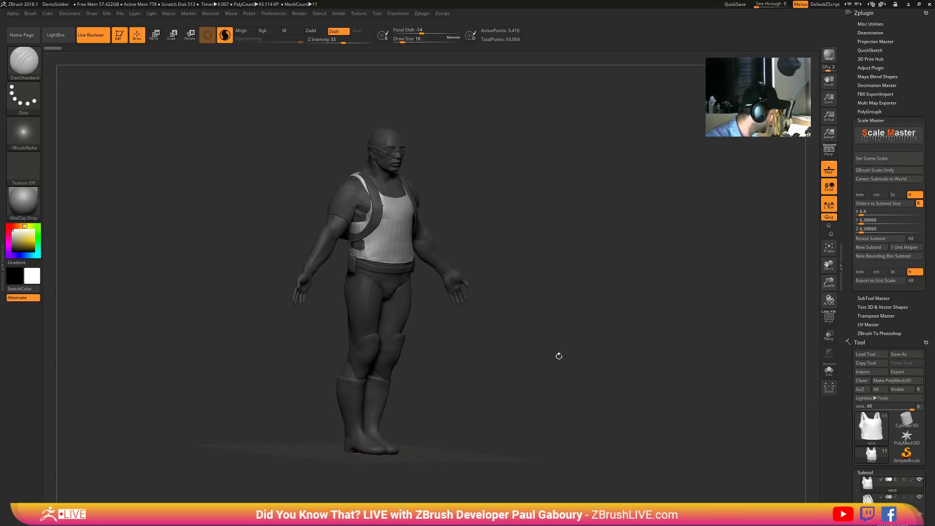
- Load the DemoHeadFemale project from LightBox without saving the soldier project and frame the face from the front
{"action": "double_click", "coordinate": [279, 175]}
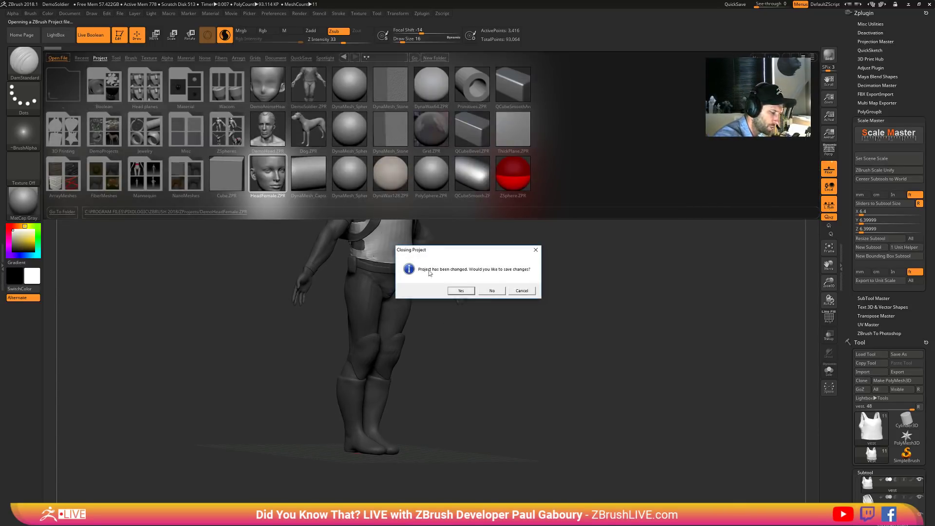
{"action": "left_click", "coordinate": [493, 291]}
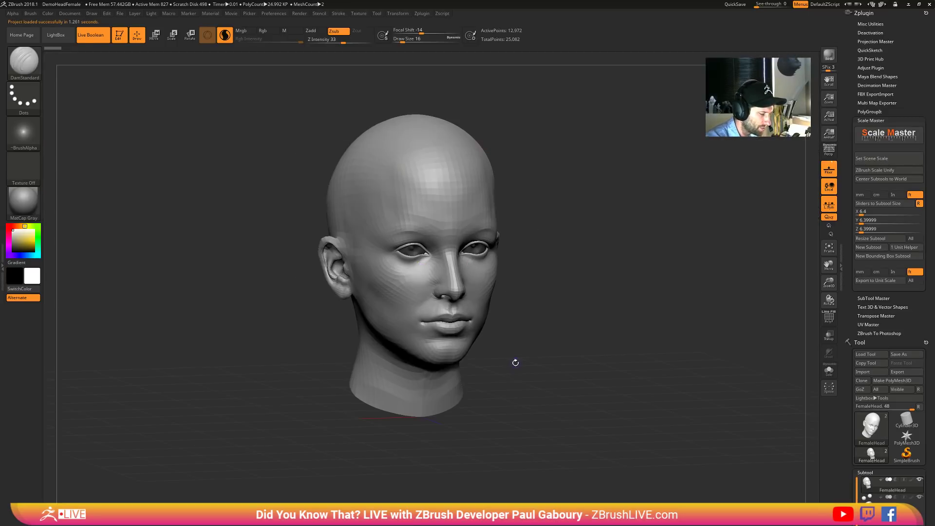
{"action": "mouse_move", "coordinate": [516, 364]}
{"action": "left_mouse_down", "text": "shift"}
{"action": "mouse_move", "coordinate": [537, 363]}
{"action": "mouse_move", "coordinate": [454, 283]}
{"action": "left_mouse_up", "text": "shift"}
{"action": "mouse_move", "coordinate": [528, 343]}
{"action": "left_mouse_down"}
{"action": "mouse_move", "coordinate": [564, 357]}
{"action": "mouse_move", "coordinate": [568, 380]}
{"action": "mouse_move", "coordinate": [523, 367]}
{"action": "mouse_move", "coordinate": [542, 361]}
{"action": "mouse_move", "coordinate": [504, 323]}
{"action": "mouse_move", "coordinate": [453, 344]}
{"action": "mouse_move", "coordinate": [505, 302]}
{"action": "left_mouse_up"}
{"action": "left_click", "coordinate": [551, 363], "text": "ctrl+shift"}
- Activate the Move Topological brush for reshaping the lips
{"action": "key", "text": "b"}
{"action": "key", "text": "m"}
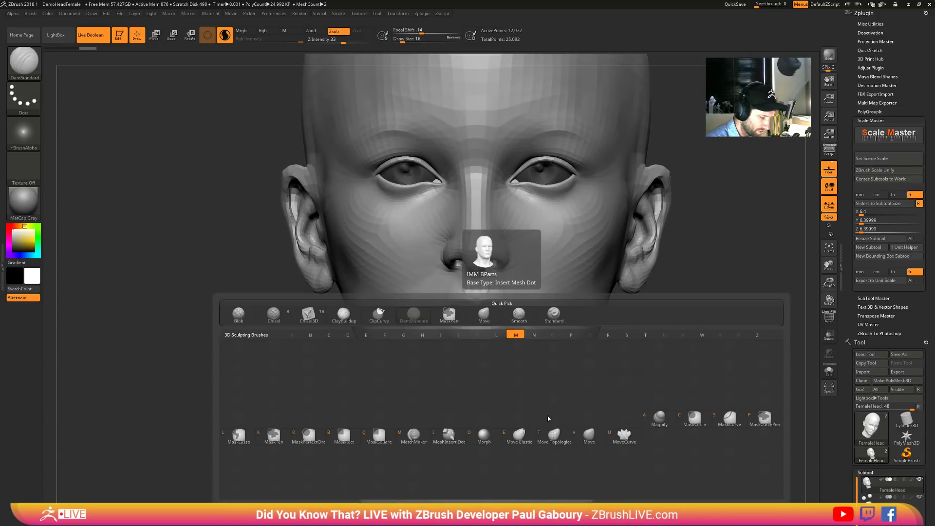
{"action": "key", "text": "t"}
{"action": "mouse_move", "coordinate": [486, 309]}
{"action": "left_mouse_down", "text": "alt"}
{"action": "mouse_move", "coordinate": [507, 310]}
{"action": "mouse_move", "coordinate": [482, 298]}
{"action": "mouse_move", "coordinate": [519, 302]}
{"action": "mouse_move", "coordinate": [470, 273]}
{"action": "left_mouse_up", "text": "alt"}
{"action": "key", "text": "s"}
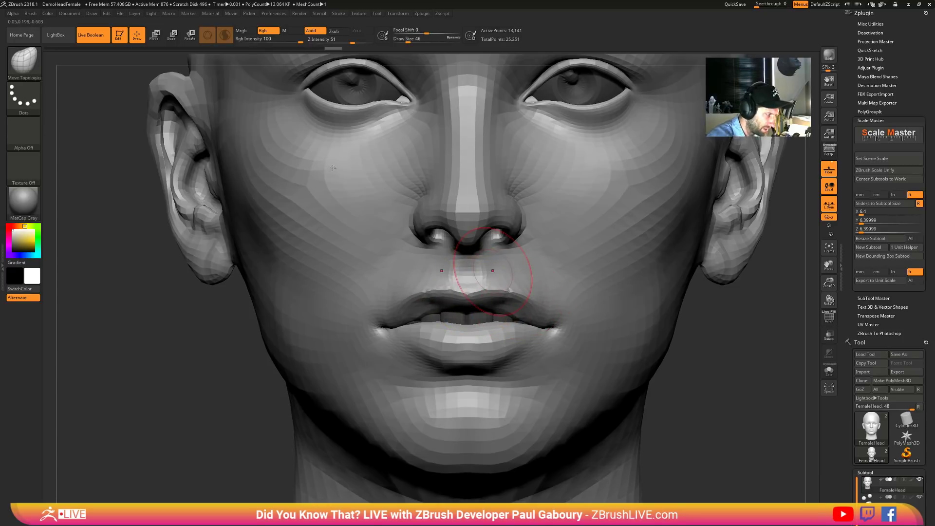
{"action": "key", "text": "b"}
{"action": "key", "text": "s"}
{"action": "key", "text": "t"}
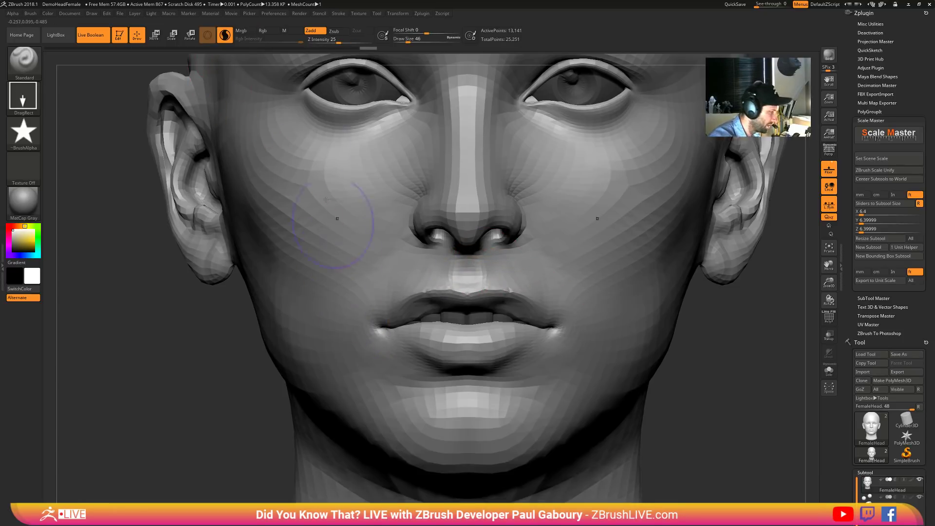
{"action": "key", "text": "b"}
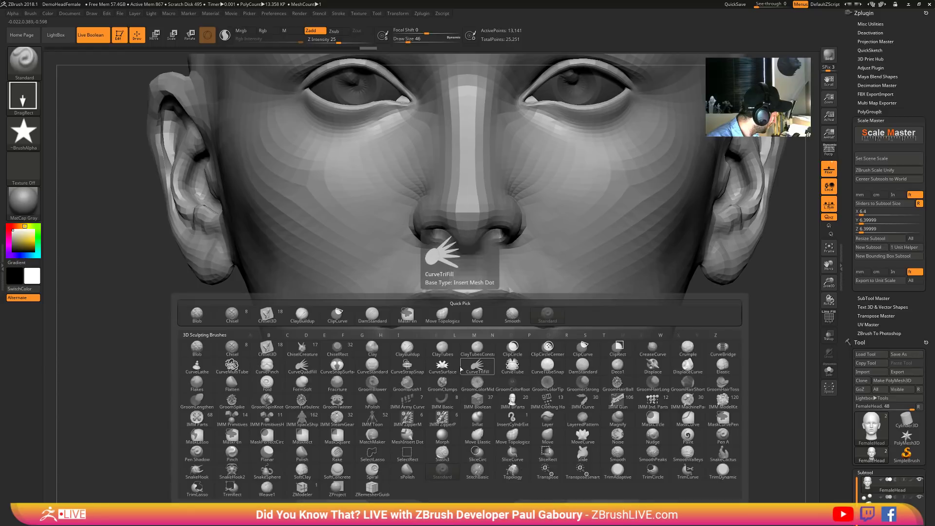
{"action": "key", "text": "m"}
{"action": "key", "text": "t"}
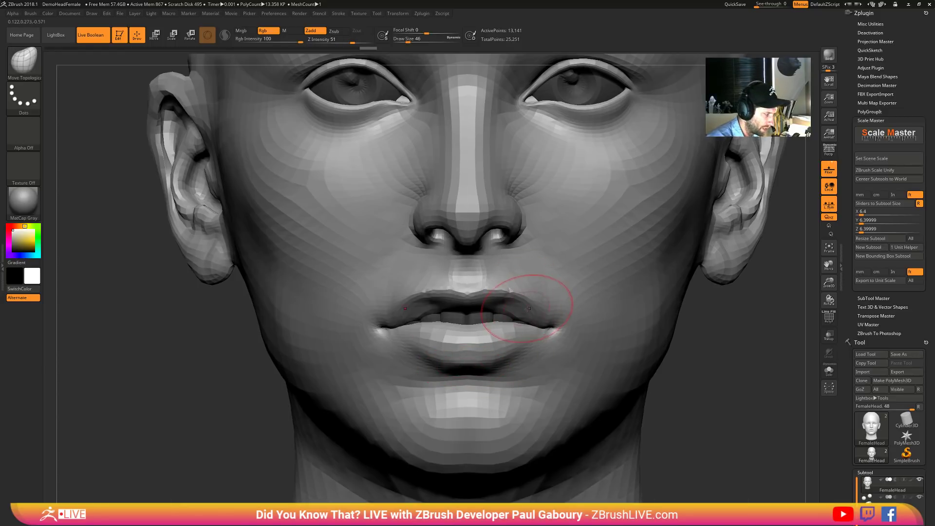
- Open the head's mouth by moving the upper lip up and, with the draw size raised to about 80, the lower lip down
{"action": "mouse_move", "coordinate": [538, 300]}
{"action": "left_mouse_down"}
{"action": "mouse_move", "coordinate": [526, 287]}
{"action": "mouse_move", "coordinate": [521, 316]}
{"action": "mouse_move", "coordinate": [540, 310]}
{"action": "left_mouse_up"}
{"action": "key", "text": "bracketright"}
{"action": "key", "text": "bracketright"}
{"action": "key", "text": "bracketright"}
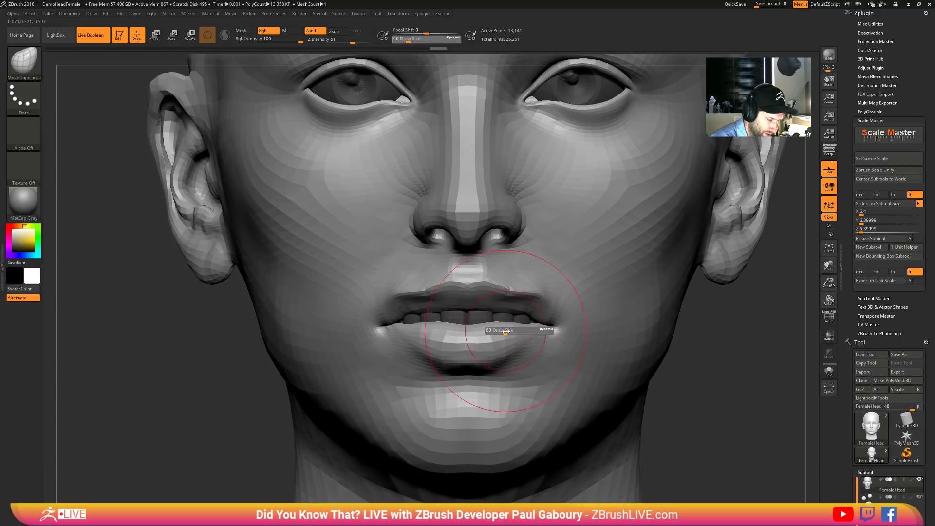
{"action": "mouse_move", "coordinate": [487, 331]}
{"action": "left_mouse_down"}
{"action": "mouse_move", "coordinate": [531, 358]}
{"action": "mouse_move", "coordinate": [487, 361]}
{"action": "mouse_move", "coordinate": [484, 350]}
{"action": "mouse_move", "coordinate": [492, 353]}
{"action": "left_mouse_up"}
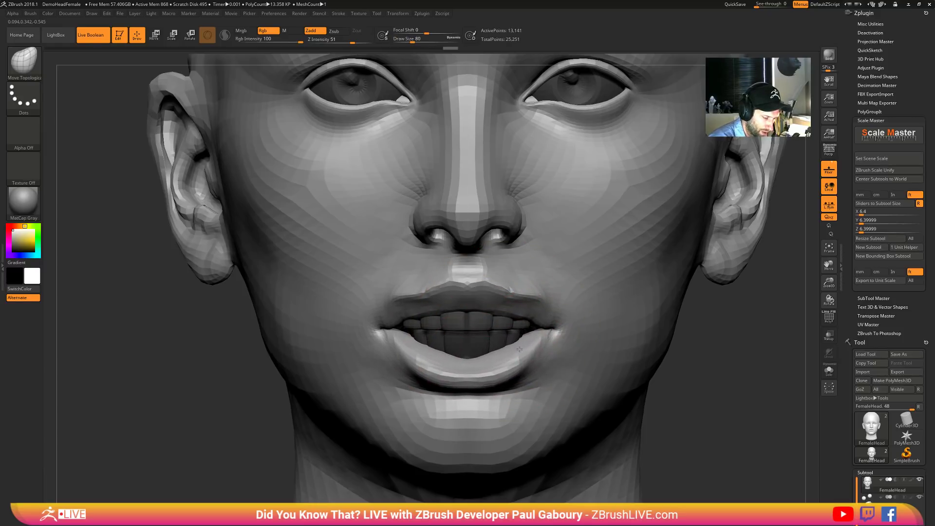
- Open the Auto Masking settings of the Move Topological brush
{"action": "right_click_drag", "start_coordinate": [522, 358], "coordinate": [502, 347], "text": "ctrl"}
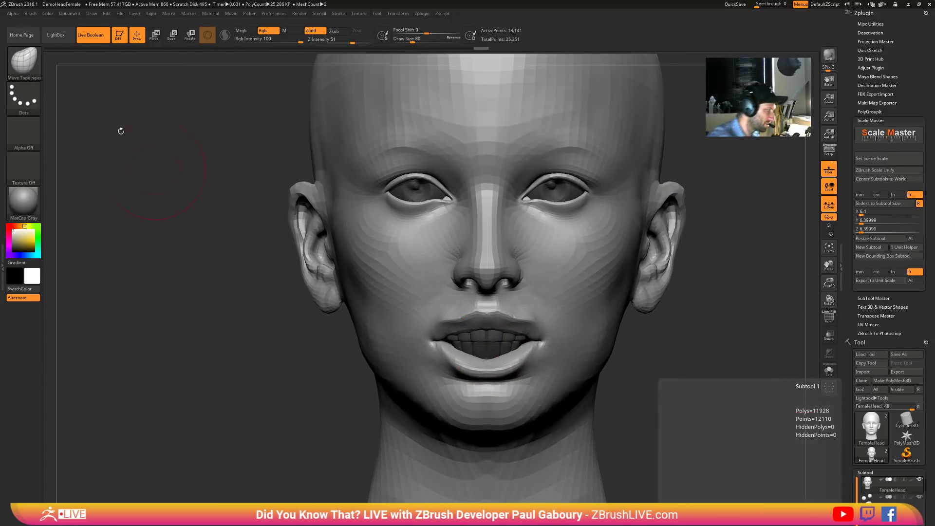
{"action": "left_click", "coordinate": [30, 13]}
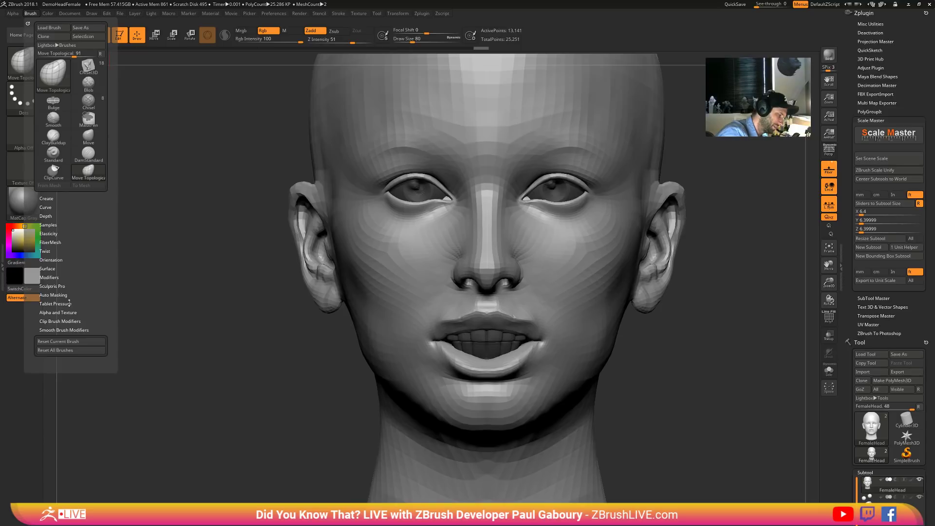
{"action": "left_click", "coordinate": [54, 294]}
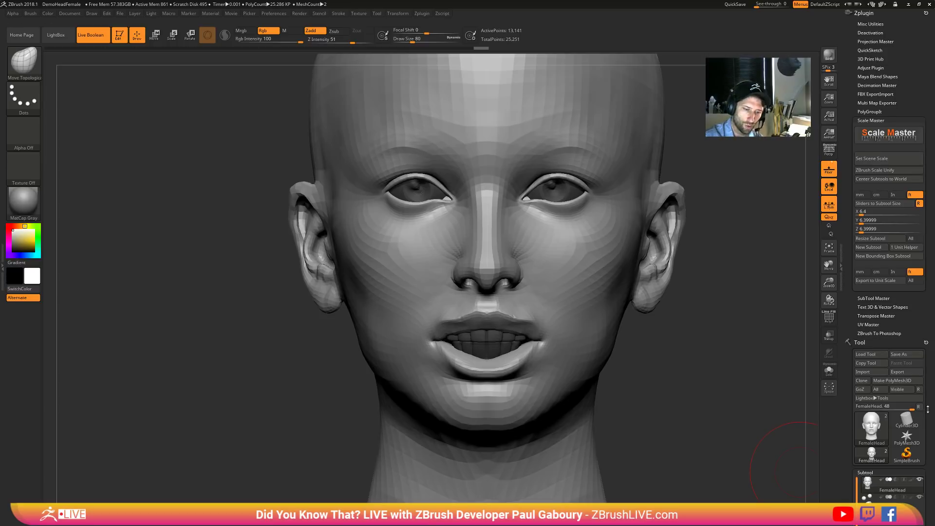
- Examine the Smooth Normals option in the tool's Export settings and the FBX ExportImport plugin's options
{"action": "left_click_drag", "start_coordinate": [928, 409], "coordinate": [920, 291]}
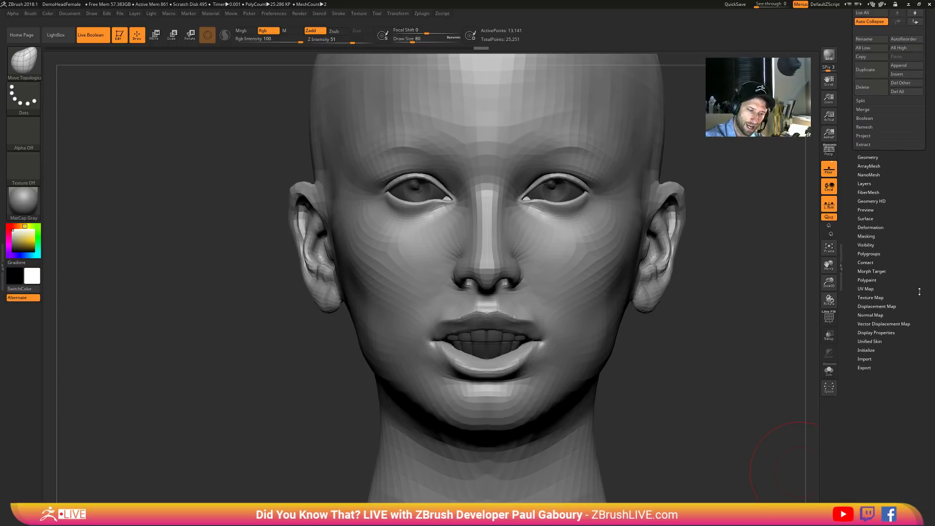
{"action": "left_click", "coordinate": [865, 367]}
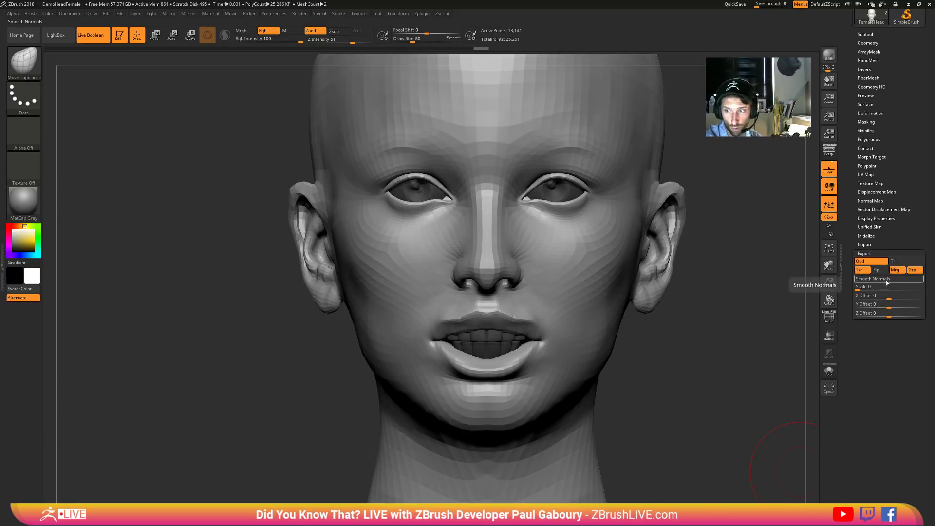
{"action": "left_click_drag", "start_coordinate": [900, 198], "coordinate": [907, 316]}
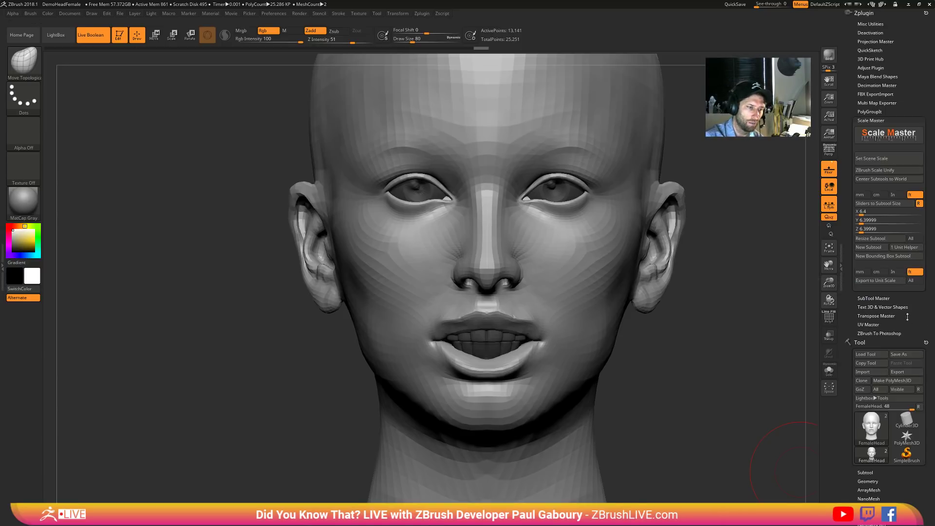
{"action": "left_click", "coordinate": [881, 120]}
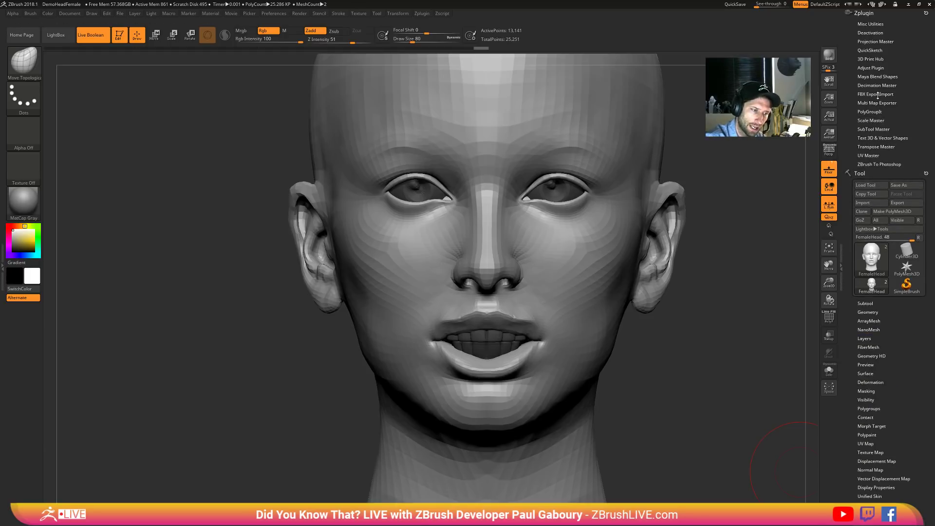
{"action": "left_click", "coordinate": [877, 95]}
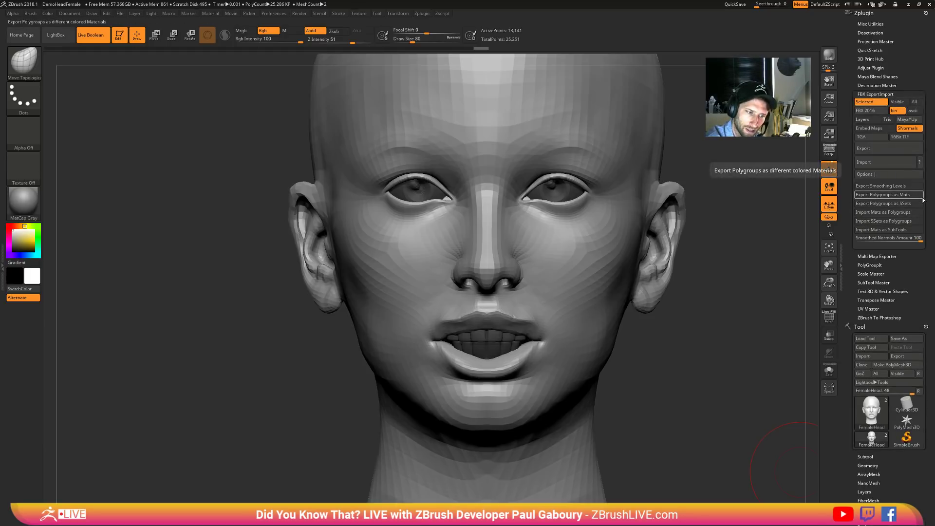
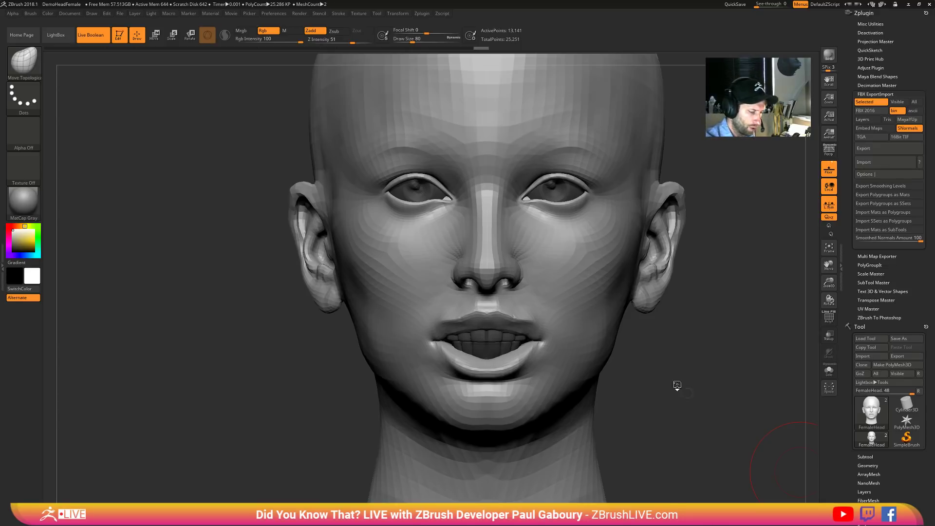
- Activate the Standard brush with its star alpha and subdivide the female head three times
{"action": "right_click_drag", "start_coordinate": [639, 369], "coordinate": [568, 369], "text": "ctrl"}
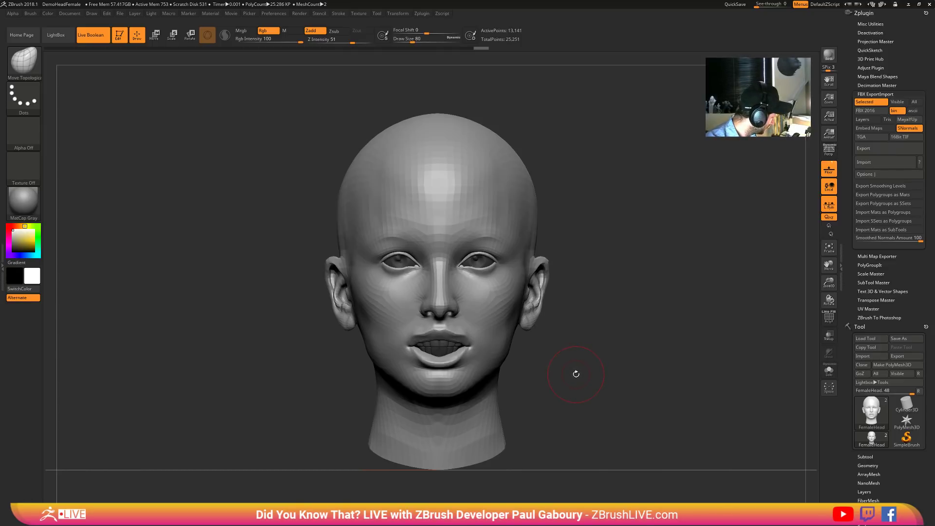
{"action": "key", "text": "b"}
{"action": "key", "text": "s"}
{"action": "key", "text": "t"}
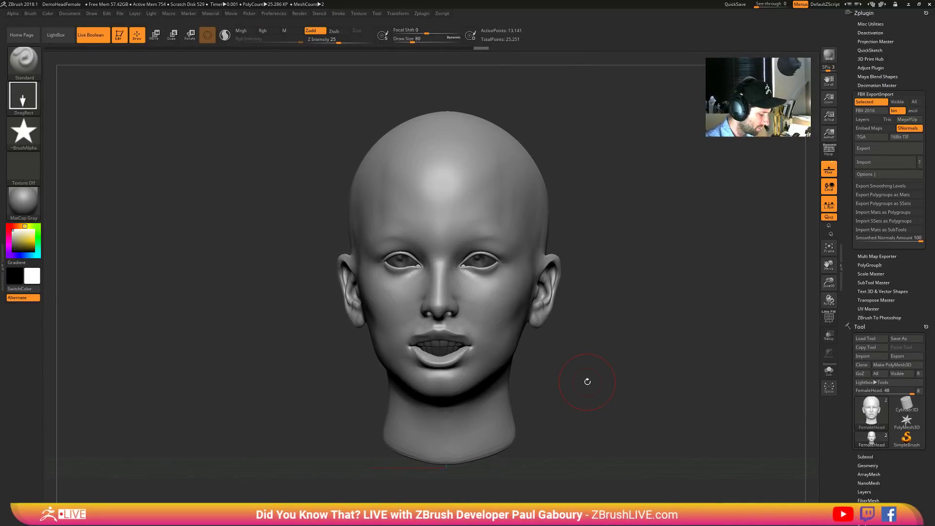
{"action": "key", "text": "ctrl+d"}
{"action": "key", "text": "ctrl+d"}
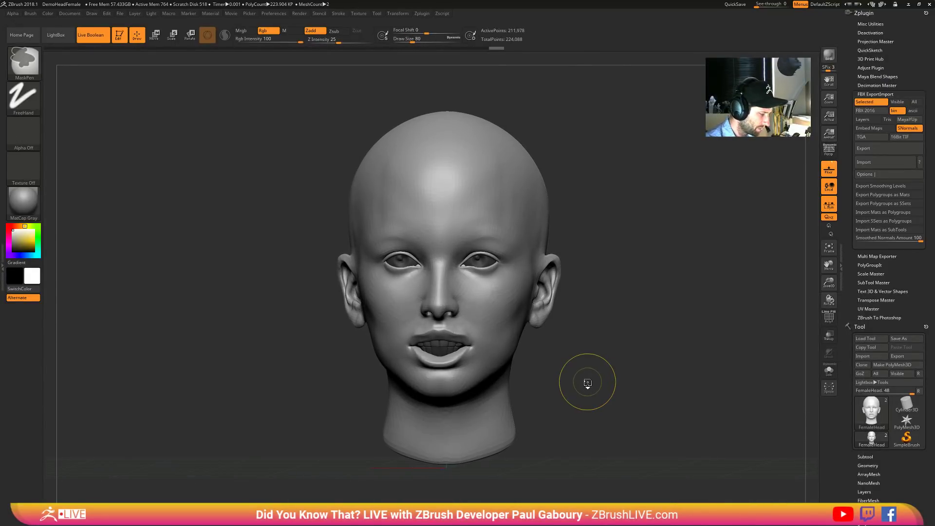
{"action": "key", "text": "ctrl+d"}
- Stamp star shapes on the forehead, temple and cheek with the DragRect stroke
{"action": "left_click_drag", "start_coordinate": [497, 191], "coordinate": [531, 235]}
{"action": "left_click_drag", "start_coordinate": [602, 223], "coordinate": [556, 277]}
{"action": "right_click_drag", "start_coordinate": [546, 309], "coordinate": [522, 274], "text": "ctrl"}
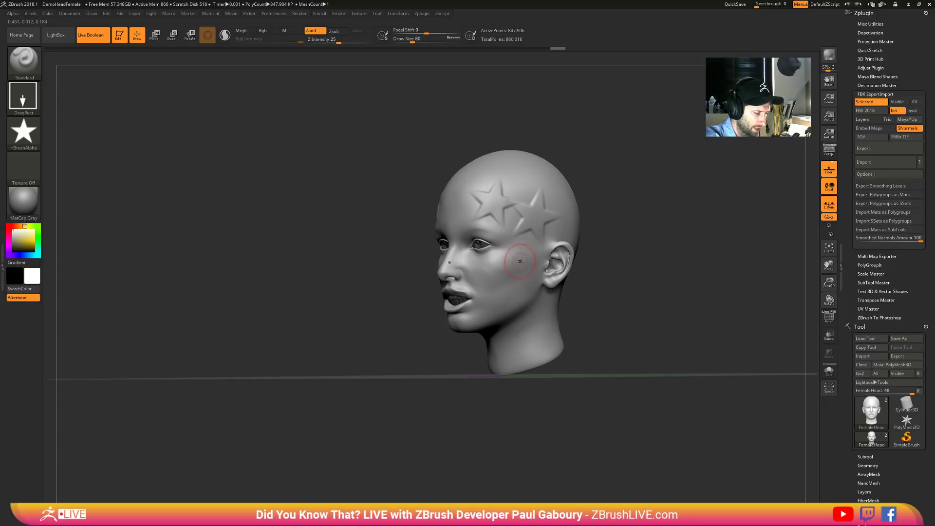
{"action": "left_click_drag", "start_coordinate": [520, 262], "coordinate": [518, 285]}
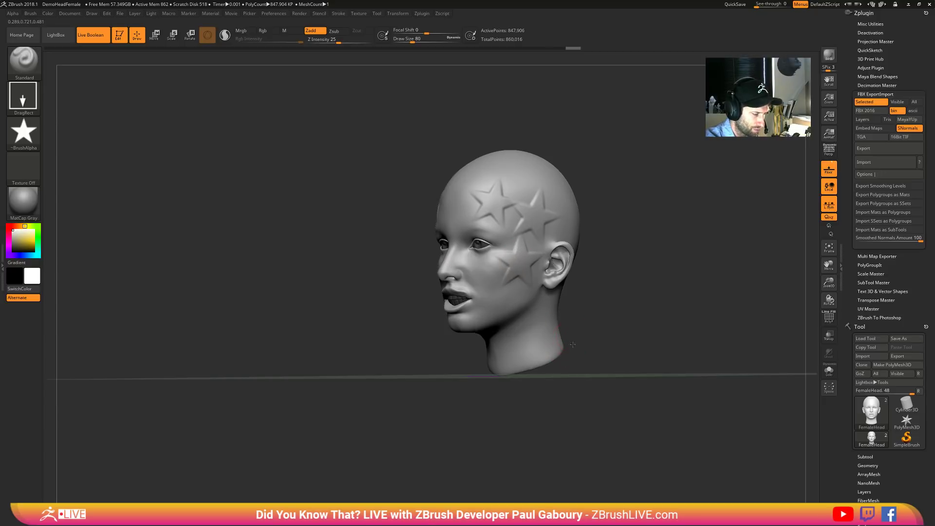
- Change the brush stroke to DragDot and stamp small stars on the side of the neck
{"action": "right_click_drag", "start_coordinate": [566, 326], "coordinate": [555, 357], "text": "alt"}
{"action": "left_click", "coordinate": [27, 100]}
{"action": "left_click", "coordinate": [236, 109]}
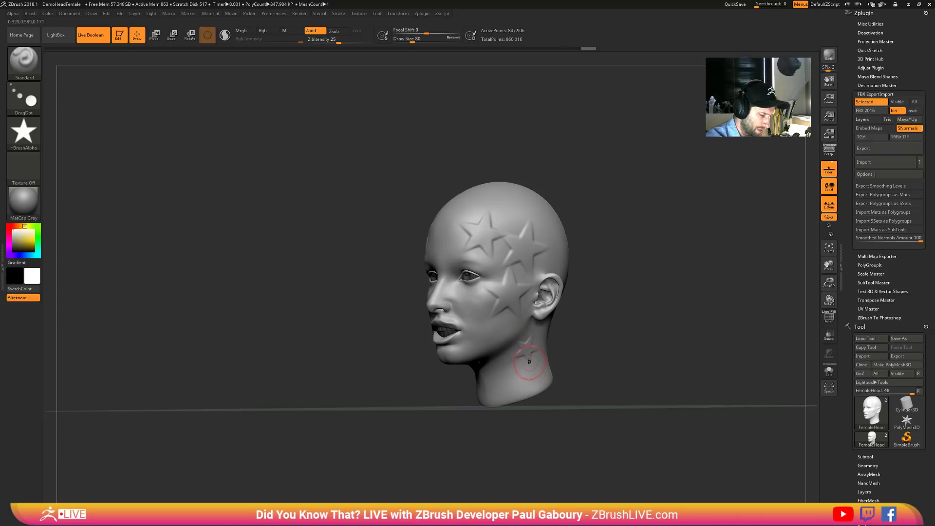
{"action": "right_click_drag", "start_coordinate": [517, 360], "coordinate": [532, 418], "text": "ctrl"}
{"action": "left_click_drag", "start_coordinate": [532, 418], "coordinate": [570, 436]}
{"action": "mouse_move", "coordinate": [695, 441]}
{"action": "right_mouse_down", "text": "ctrl"}
{"action": "mouse_move", "coordinate": [711, 428]}
{"action": "mouse_move", "coordinate": [728, 443]}
{"action": "mouse_move", "coordinate": [479, 368]}
{"action": "right_mouse_up", "text": "ctrl"}
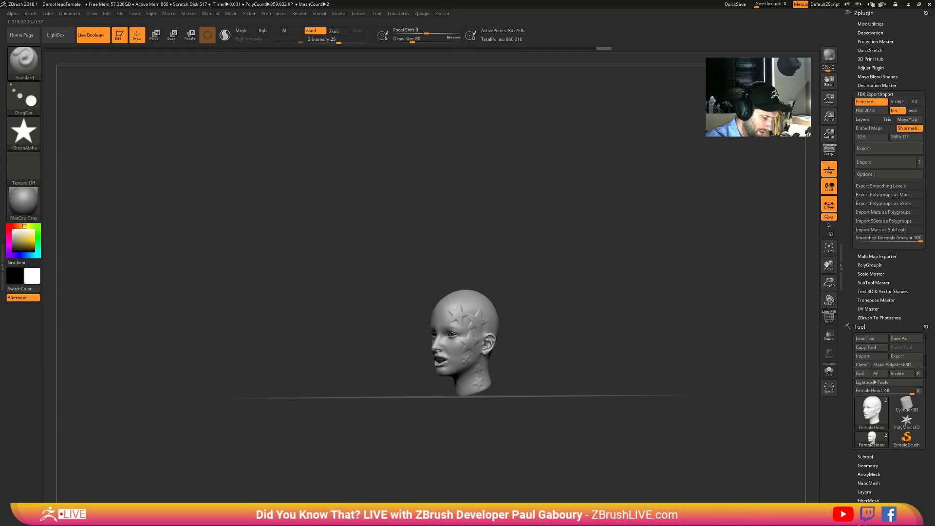
- Stamp a column of stars on the head above and behind the ear, varying the zoom between placements
{"action": "mouse_move", "coordinate": [538, 407]}
{"action": "right_mouse_down"}
{"action": "mouse_move", "coordinate": [536, 419]}
{"action": "mouse_move", "coordinate": [526, 317]}
{"action": "mouse_move", "coordinate": [487, 314]}
{"action": "right_mouse_up"}
{"action": "right_click_drag", "start_coordinate": [487, 314], "coordinate": [485, 347], "text": "ctrl"}
{"action": "mouse_move", "coordinate": [483, 313]}
{"action": "left_mouse_down"}
{"action": "mouse_move", "coordinate": [472, 281]}
{"action": "mouse_move", "coordinate": [482, 334]}
{"action": "mouse_move", "coordinate": [476, 305]}
{"action": "left_mouse_up"}
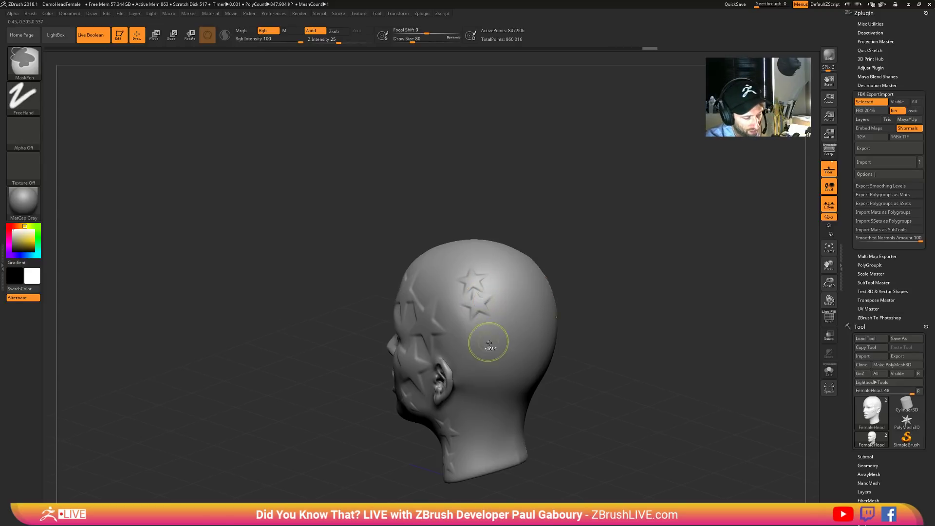
{"action": "right_click_drag", "start_coordinate": [486, 341], "coordinate": [550, 350], "text": "ctrl"}
{"action": "left_click_drag", "start_coordinate": [475, 290], "coordinate": [467, 278]}
{"action": "right_click_drag", "start_coordinate": [559, 345], "coordinate": [361, 255], "text": "ctrl"}
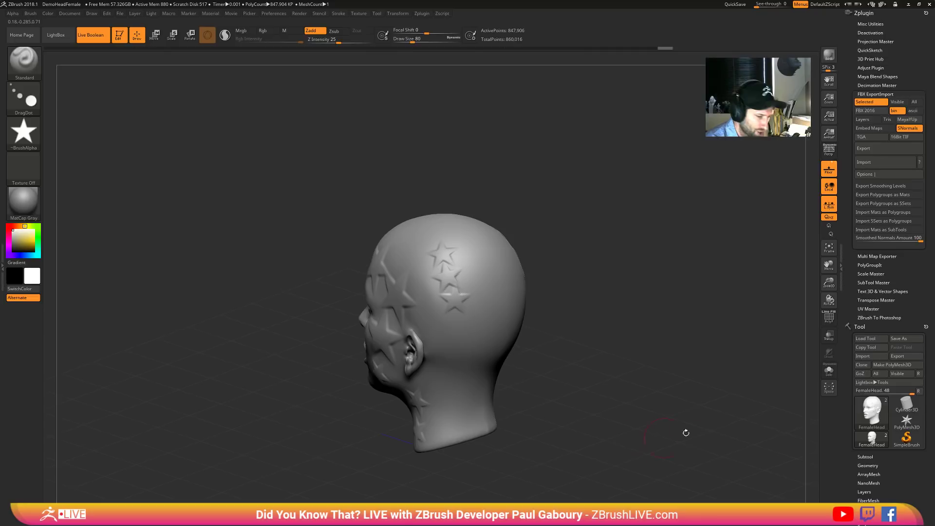
- Choose the IMM SteamGear brush and insert a Circle01 ring on the side of the head
{"action": "left_click", "coordinate": [875, 466]}
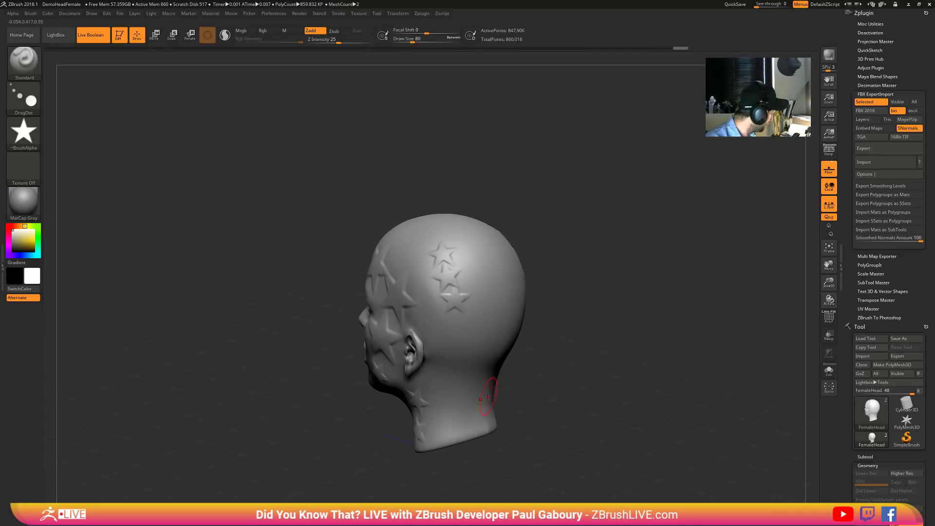
{"action": "key", "text": "b"}
{"action": "left_click", "coordinate": [364, 417]}
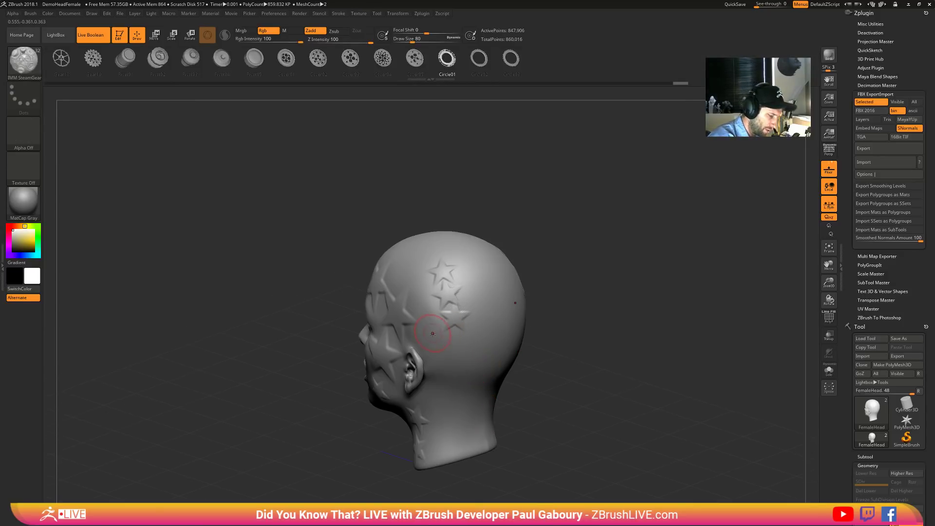
{"action": "left_click_drag", "start_coordinate": [432, 334], "coordinate": [438, 343]}
{"action": "left_click_drag", "start_coordinate": [431, 416], "coordinate": [442, 415]}
- Turn off Rgb for the insert brush and add more Circle01 rings around the back of the masked head
{"action": "left_click_drag", "start_coordinate": [506, 405], "coordinate": [555, 380]}
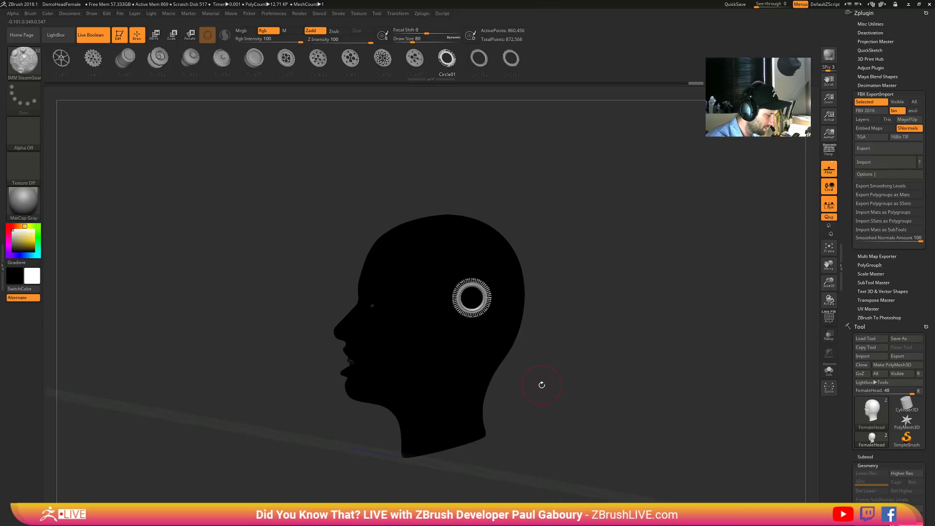
{"action": "left_click", "coordinate": [271, 32]}
{"action": "left_click_drag", "start_coordinate": [501, 390], "coordinate": [504, 351], "text": "alt"}
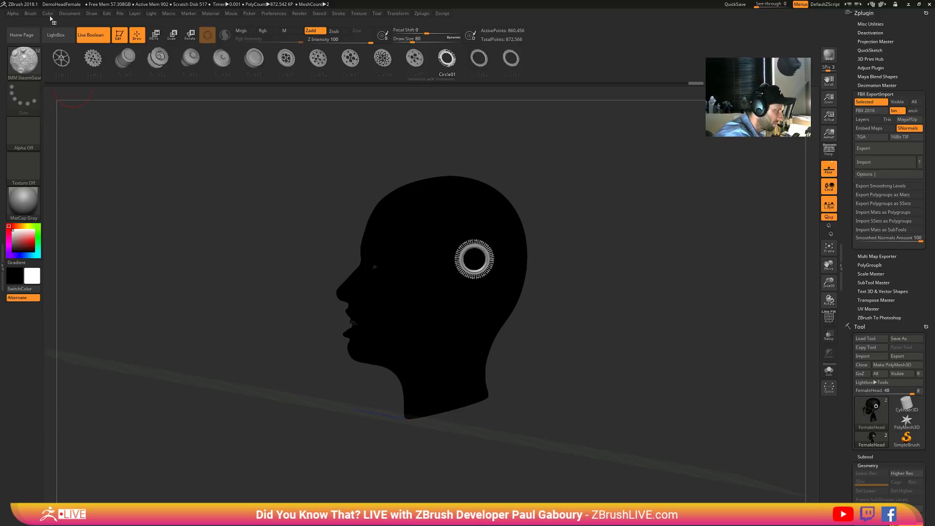
{"action": "left_click", "coordinate": [48, 13]}
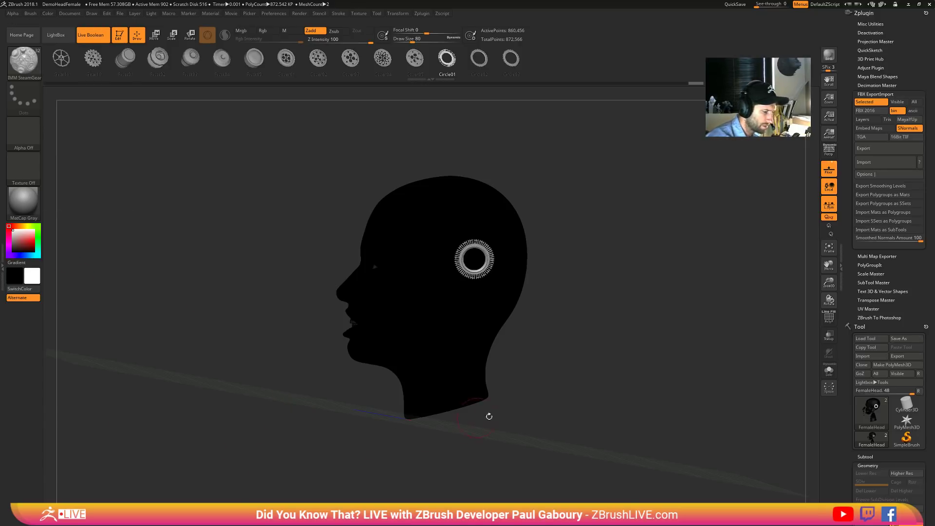
{"action": "left_click_drag", "start_coordinate": [663, 448], "coordinate": [686, 411], "text": "alt"}
{"action": "left_click_drag", "start_coordinate": [470, 292], "coordinate": [576, 412]}
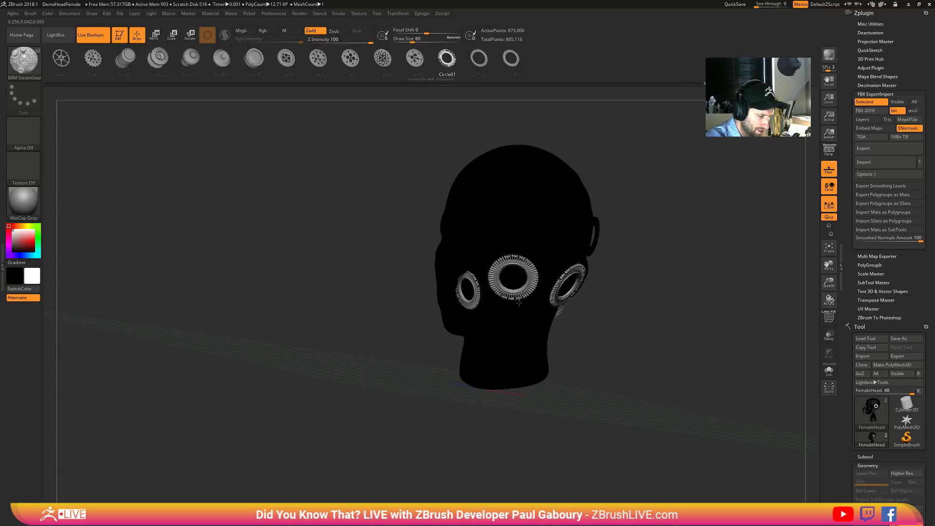
- Set Masked Object Dimming to 1 in the Edit preferences and insert another ring on the back of the head
{"action": "left_click", "coordinate": [273, 13]}
{"action": "left_click", "coordinate": [330, 321]}
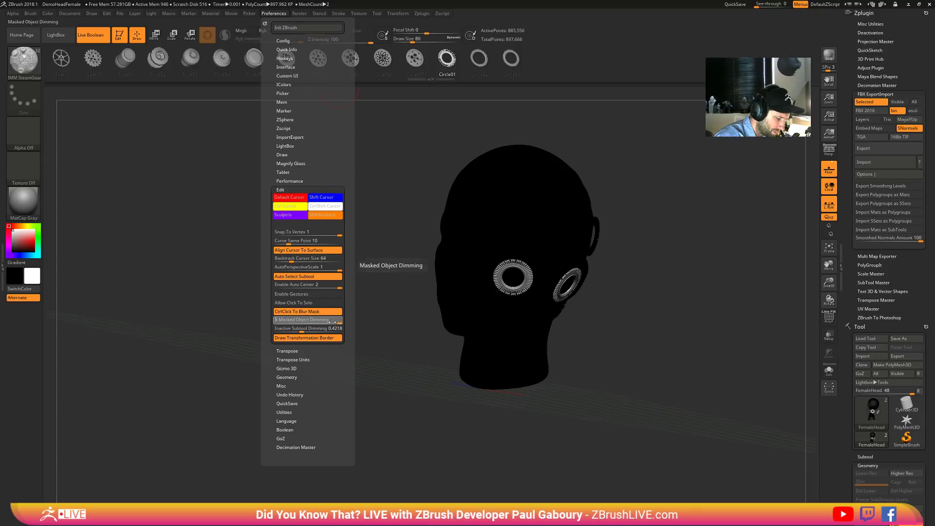
{"action": "type", "text": "1"}
{"action": "key", "text": "Return"}
{"action": "mouse_move", "coordinate": [542, 404]}
{"action": "left_mouse_down"}
{"action": "mouse_move", "coordinate": [596, 377]}
{"action": "mouse_move", "coordinate": [557, 403]}
{"action": "mouse_move", "coordinate": [512, 251]}
{"action": "mouse_move", "coordinate": [521, 261]}
{"action": "left_mouse_up"}
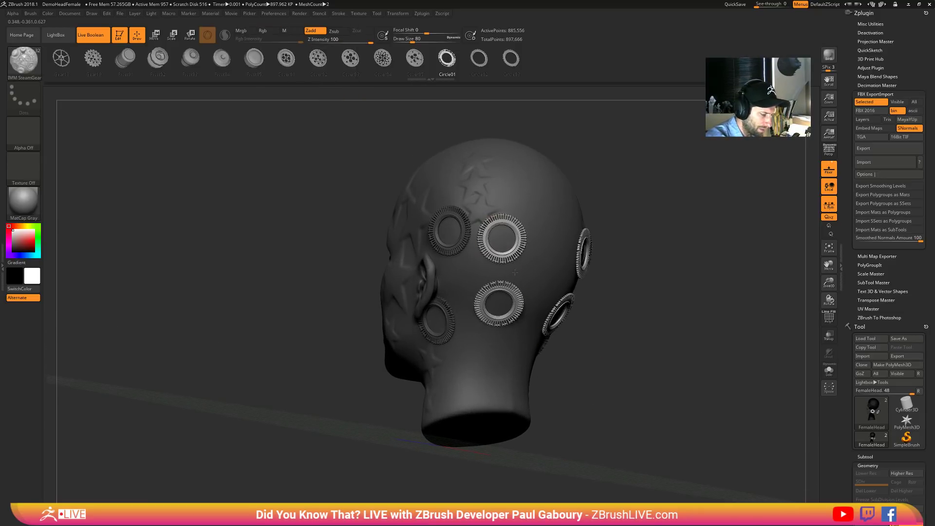
- Insert more Circle01 rings on the back of the head and the neck at different zoom levels
{"action": "right_click_drag", "start_coordinate": [521, 260], "coordinate": [574, 331], "text": "ctrl"}
{"action": "left_click_drag", "start_coordinate": [545, 228], "coordinate": [560, 244]}
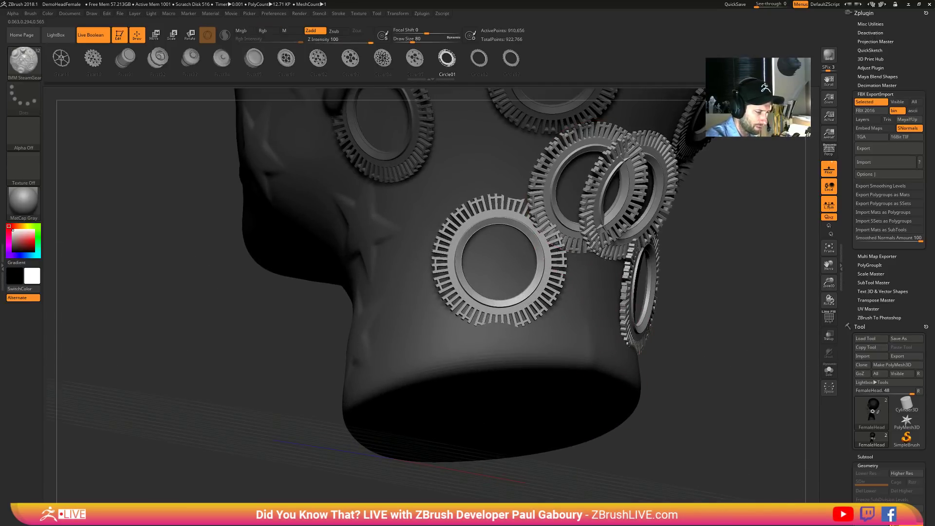
{"action": "left_click_drag", "start_coordinate": [613, 370], "coordinate": [584, 456]}
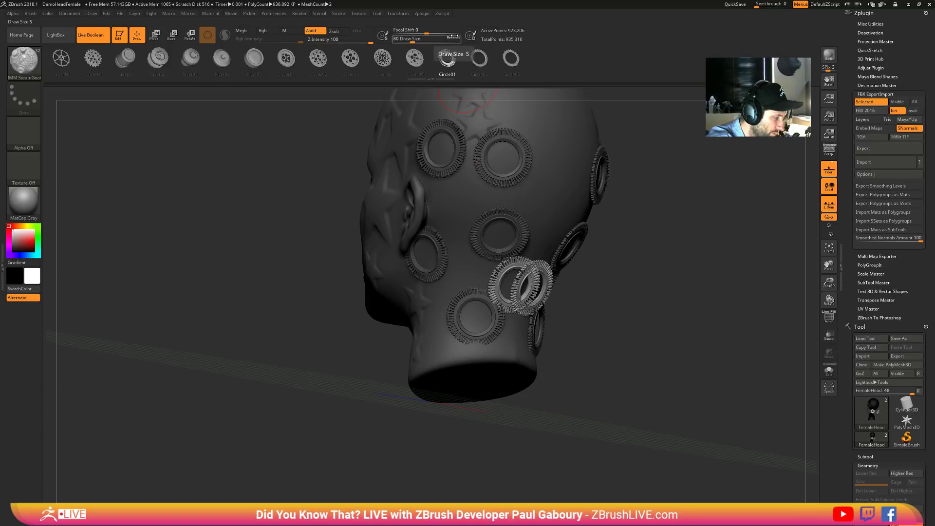
- Toggle Dynamic brush sizing, reduce the Draw Size to 112 and insert a Circle01 ring on the temple in front of the ear
{"action": "left_click", "coordinate": [456, 39]}
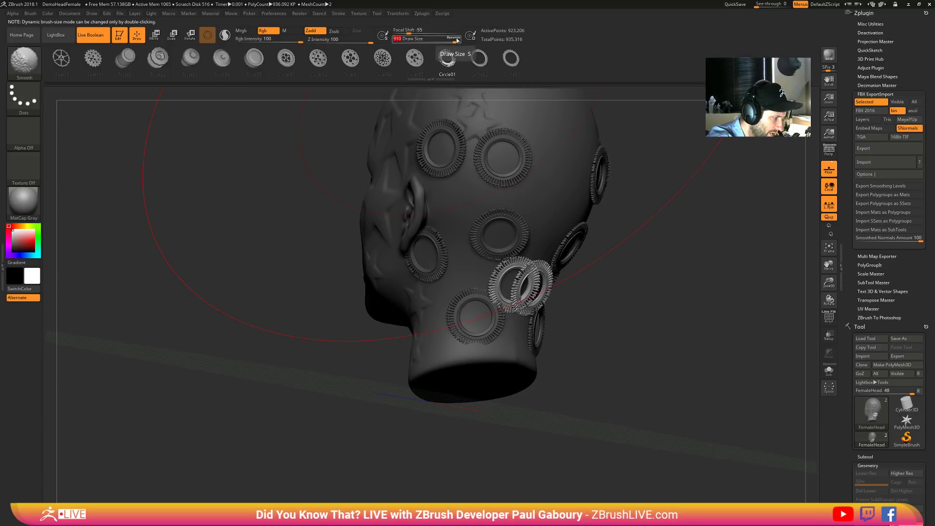
{"action": "key", "text": "s"}
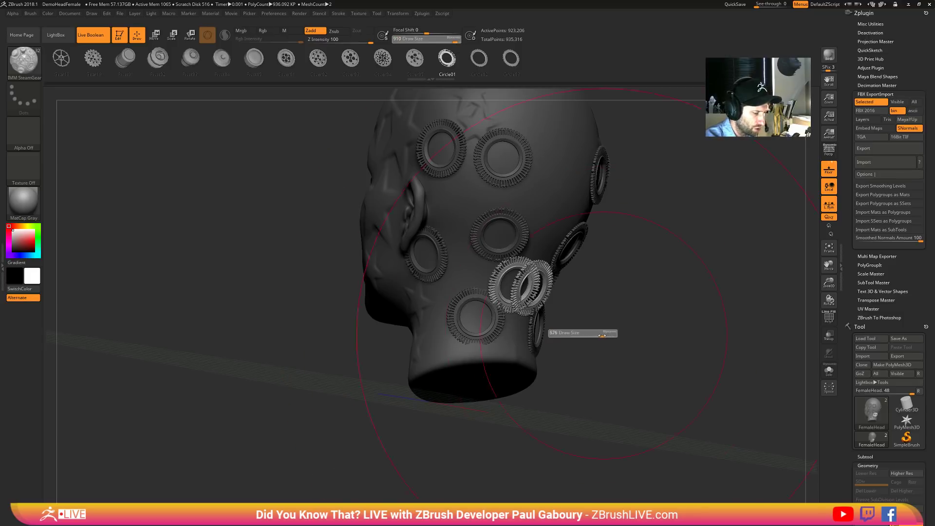
{"action": "mouse_move", "coordinate": [610, 333]}
{"action": "left_mouse_down"}
{"action": "mouse_move", "coordinate": [577, 335]}
{"action": "mouse_move", "coordinate": [579, 328]}
{"action": "mouse_move", "coordinate": [532, 317]}
{"action": "mouse_move", "coordinate": [520, 363]}
{"action": "mouse_move", "coordinate": [531, 341]}
{"action": "mouse_move", "coordinate": [502, 292]}
{"action": "mouse_move", "coordinate": [509, 272]}
{"action": "mouse_move", "coordinate": [534, 392]}
{"action": "mouse_move", "coordinate": [576, 388]}
{"action": "mouse_move", "coordinate": [476, 261]}
{"action": "mouse_move", "coordinate": [491, 271]}
{"action": "mouse_move", "coordinate": [522, 246]}
{"action": "left_mouse_up"}
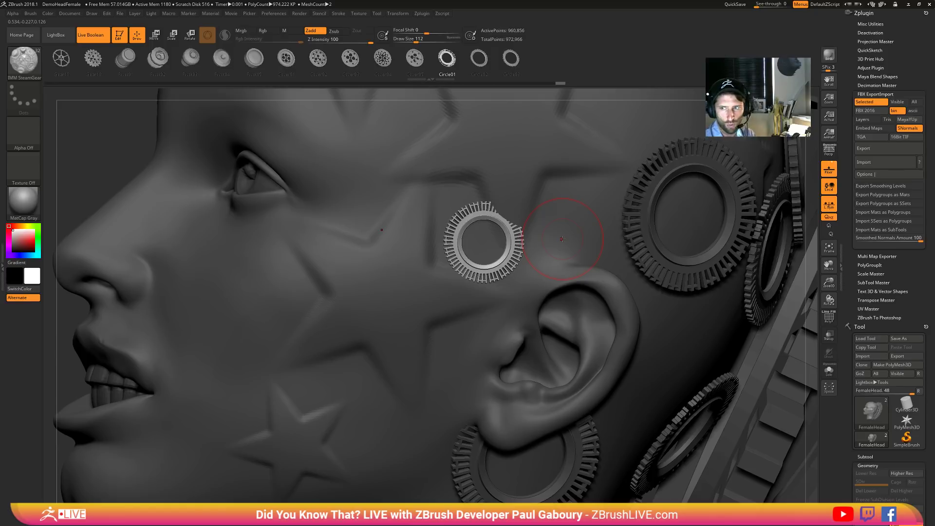
- Turn on Dynamic brush sizing, and switch Remember Dynamic Mode Per Brush on and back off
{"action": "left_click", "coordinate": [455, 39]}
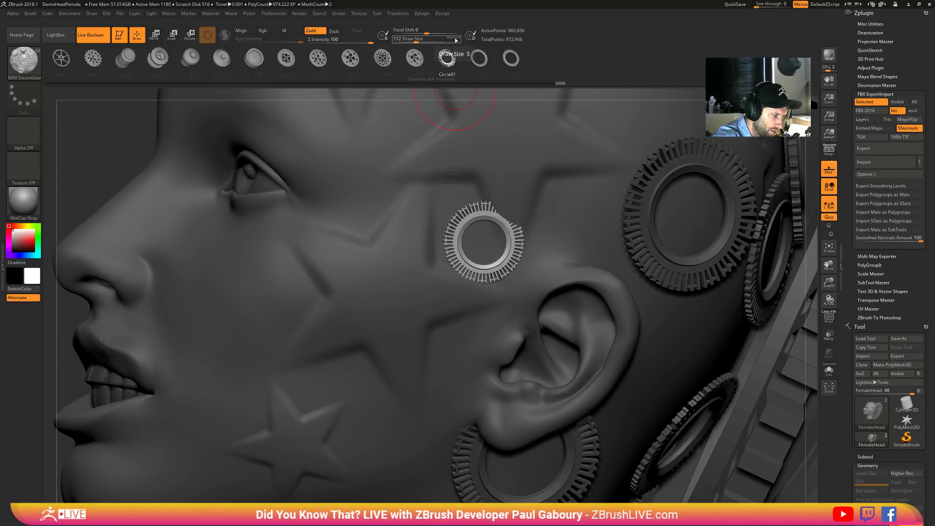
{"action": "double_click", "coordinate": [455, 39]}
{"action": "left_click_drag", "start_coordinate": [455, 38], "coordinate": [459, 39]}
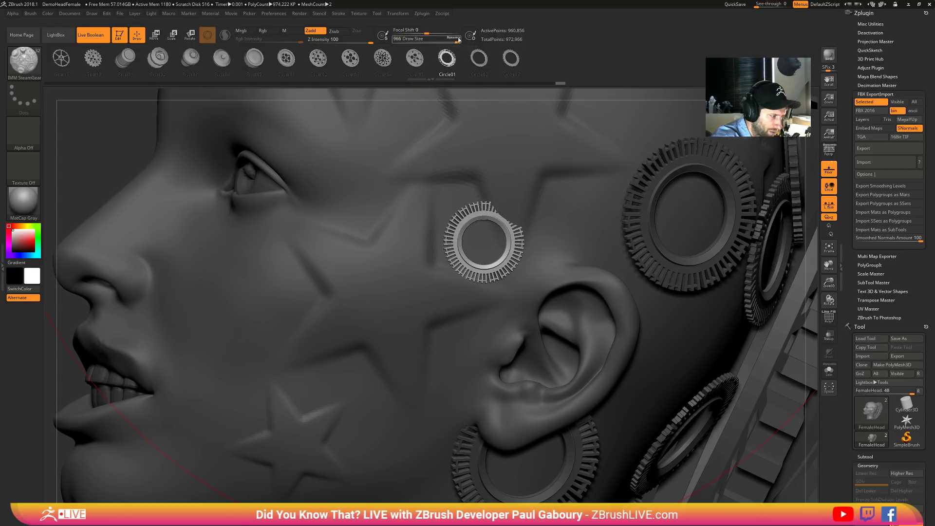
{"action": "left_click", "coordinate": [471, 36]}
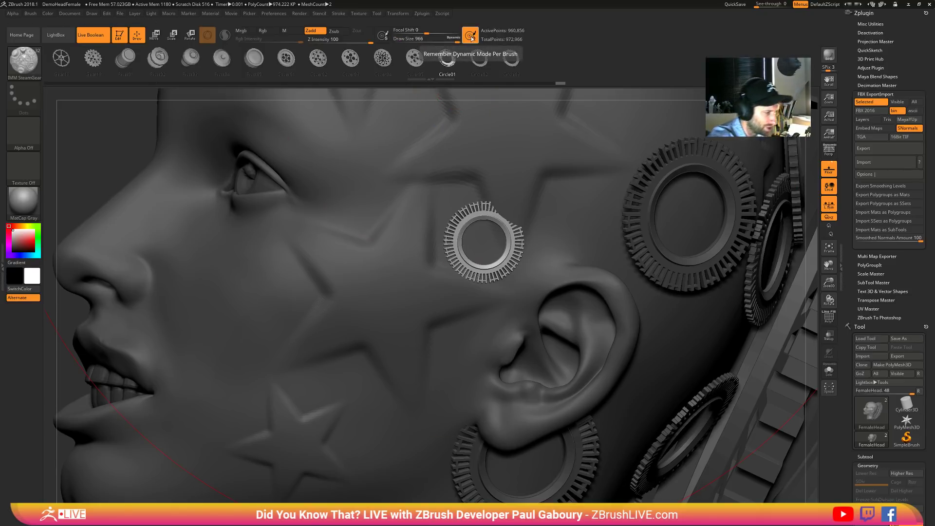
{"action": "left_click", "coordinate": [472, 38]}
- Set the insert brush's Draw Size to 172 with the whole head in view
{"action": "mouse_move", "coordinate": [604, 311]}
{"action": "right_mouse_down", "text": "ctrl"}
{"action": "mouse_move", "coordinate": [648, 370]}
{"action": "mouse_move", "coordinate": [721, 431]}
{"action": "mouse_move", "coordinate": [632, 376]}
{"action": "mouse_move", "coordinate": [553, 350]}
{"action": "mouse_move", "coordinate": [566, 376]}
{"action": "mouse_move", "coordinate": [569, 362]}
{"action": "right_mouse_up", "text": "ctrl"}
{"action": "type", "text": "s172"}
{"action": "key", "text": "Return"}
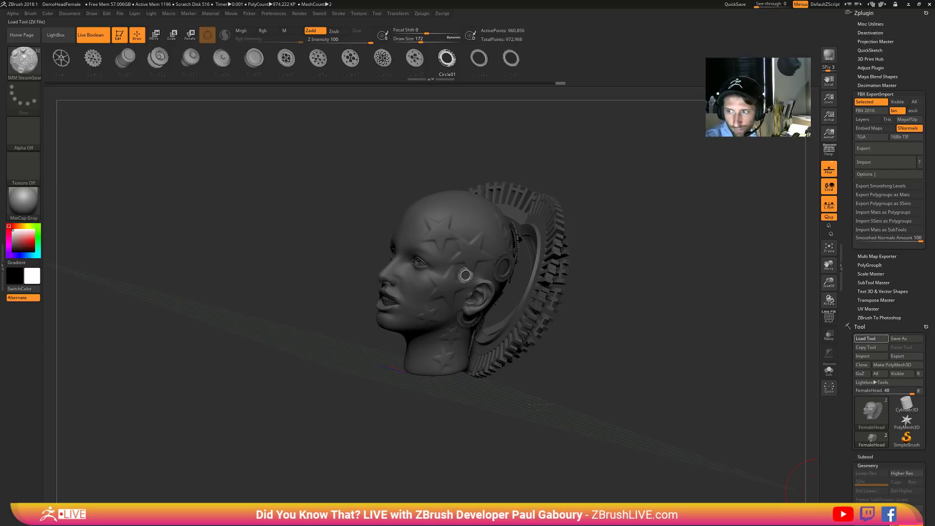
- Load the armored bust tool that contains the Chest_Plate subtool
{"action": "key", "text": "ctrl+d"}
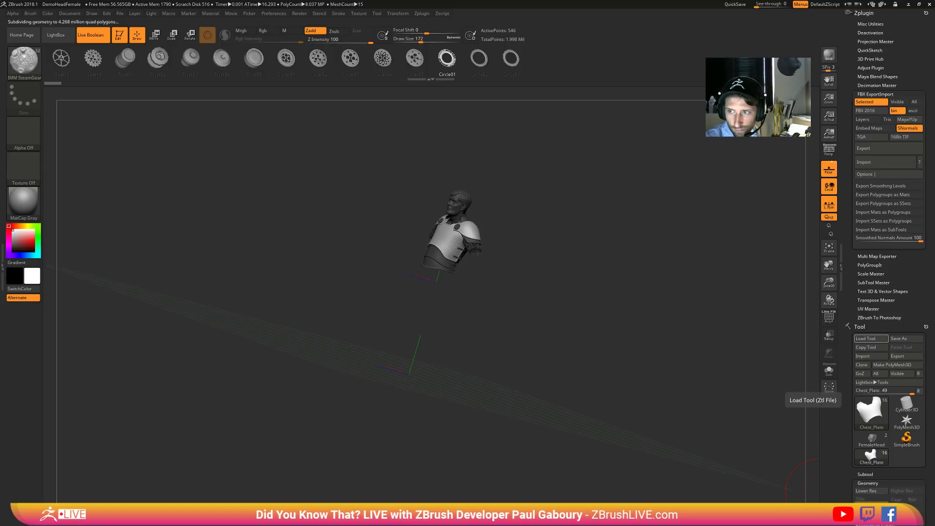
{"action": "right_click_drag", "start_coordinate": [542, 363], "coordinate": [594, 361]}
{"action": "right_click_drag", "start_coordinate": [425, 253], "coordinate": [541, 430], "text": "alt"}
{"action": "mouse_move", "coordinate": [378, 235]}
{"action": "right_mouse_down", "text": "alt"}
{"action": "mouse_move", "coordinate": [497, 388]}
{"action": "mouse_move", "coordinate": [453, 407]}
{"action": "right_mouse_up", "text": "alt"}
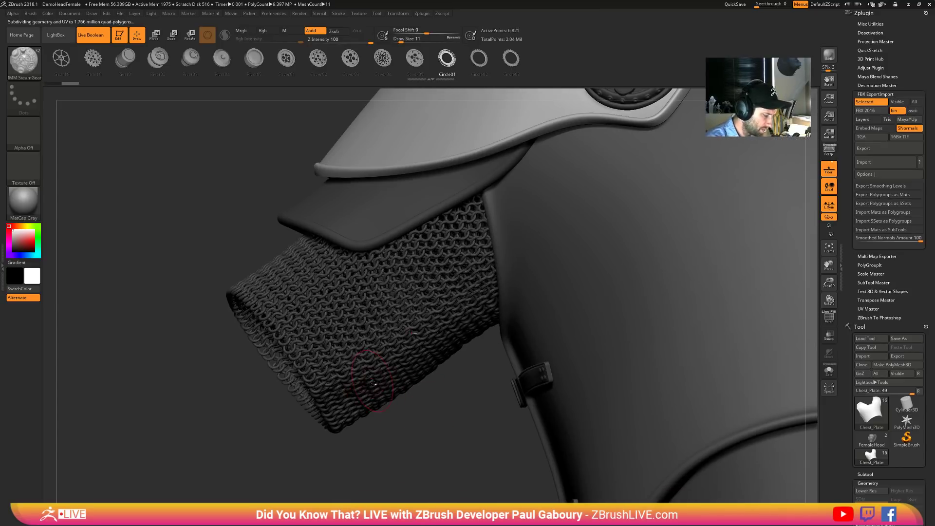
- Switch to the ClayBuildup brush and make the ChainMail sleeve the active subtool
{"action": "scroll", "coordinate": [896, 419], "scroll_direction": "down", "scroll_amount": 3}
{"action": "scroll", "coordinate": [895, 420], "scroll_direction": "down", "scroll_amount": 1}
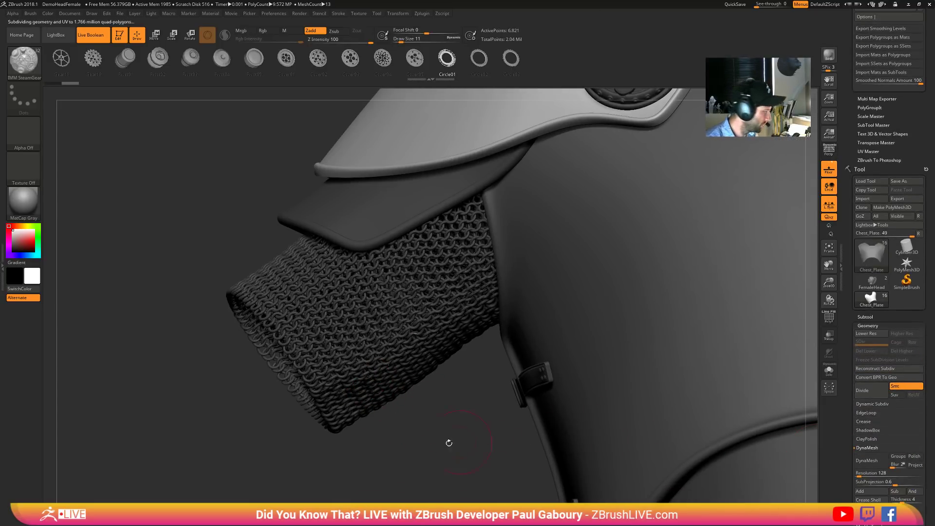
{"action": "key", "text": "b"}
{"action": "key", "text": "c"}
{"action": "key", "text": "b"}
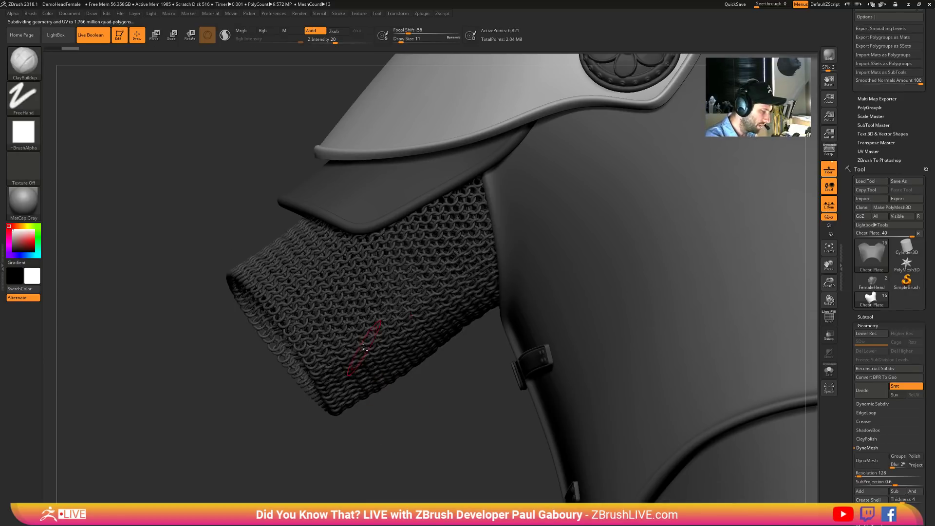
{"action": "left_click", "coordinate": [382, 360], "text": "alt"}
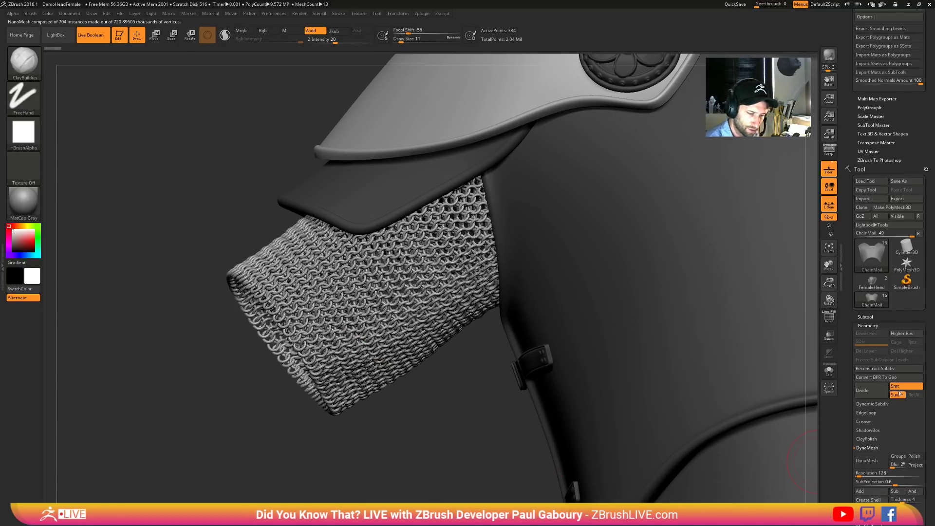
- Turn NanoMesh off to examine the ChainMail sleeve's base polygons in PolyFrame, and turn NanoMesh back on
{"action": "left_click", "coordinate": [868, 326]}
{"action": "left_click", "coordinate": [869, 343]}
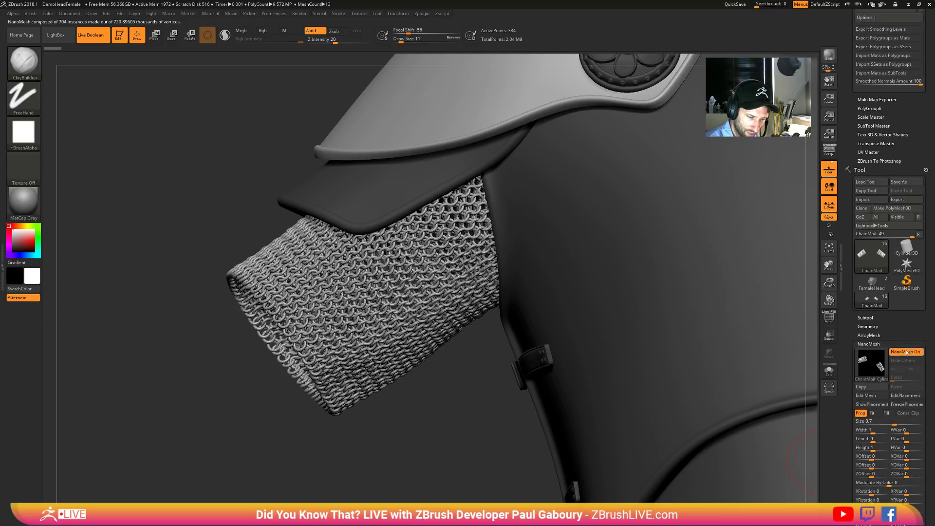
{"action": "left_click", "coordinate": [904, 352]}
{"action": "key", "text": "shift"}
{"action": "key", "text": "shift+f"}
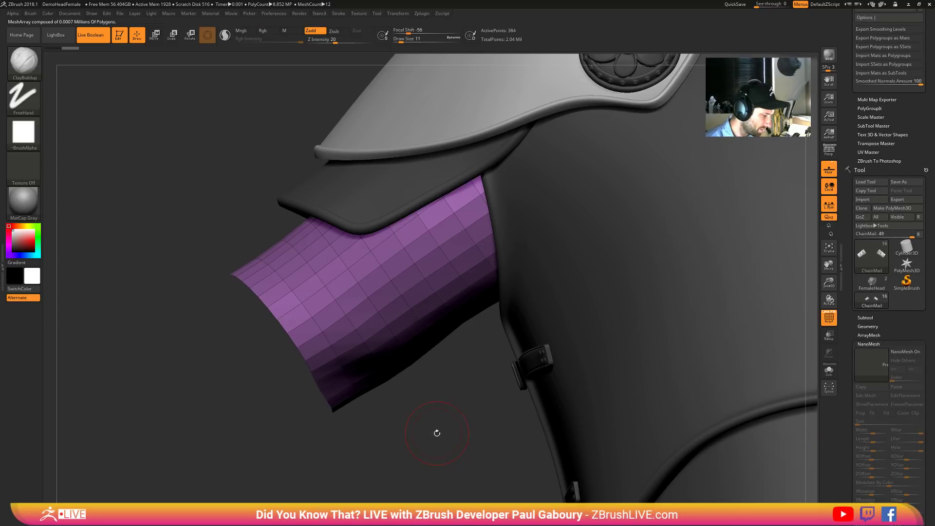
{"action": "left_click", "coordinate": [909, 353]}
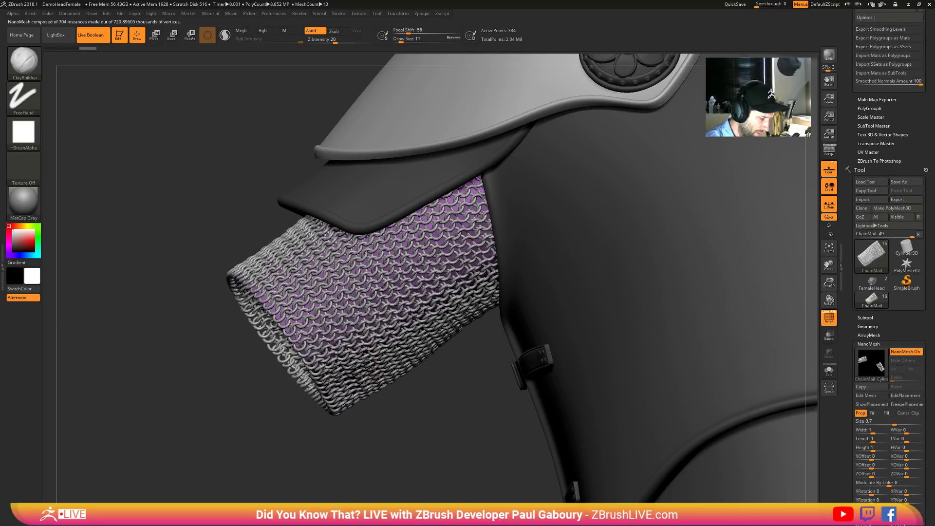
- Examine the NanoMesh source rings in Edit Mesh mode, and return to the chainmail sleeve
{"action": "left_click", "coordinate": [871, 396]}
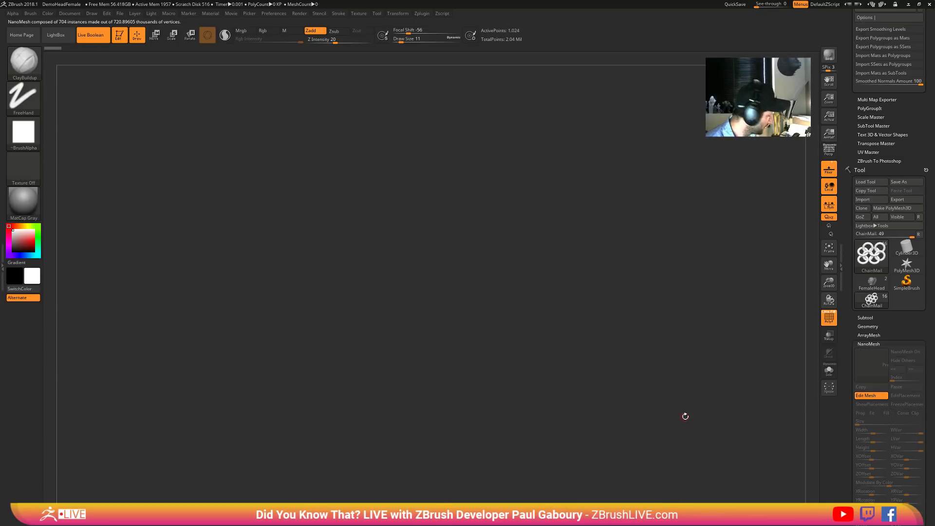
{"action": "key", "text": "f"}
{"action": "right_click_drag", "start_coordinate": [697, 424], "coordinate": [633, 407], "text": "ctrl"}
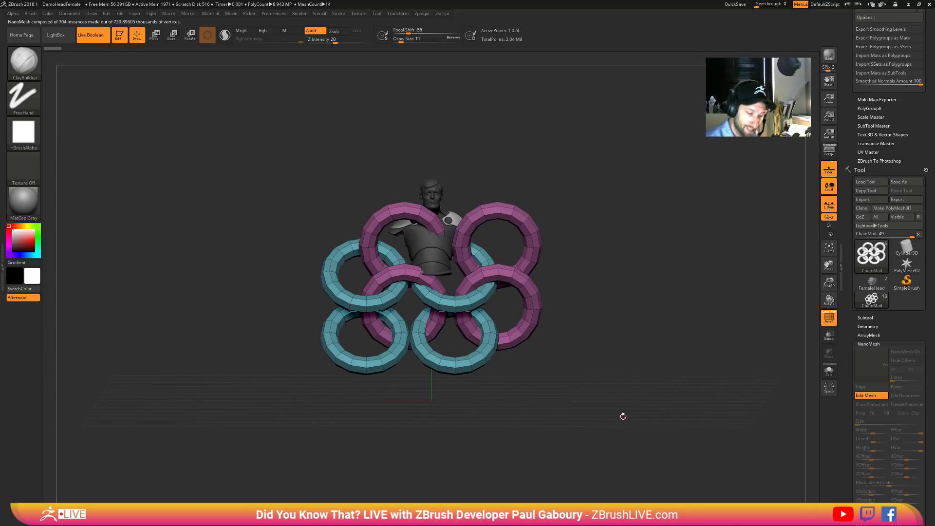
{"action": "left_click", "coordinate": [871, 395]}
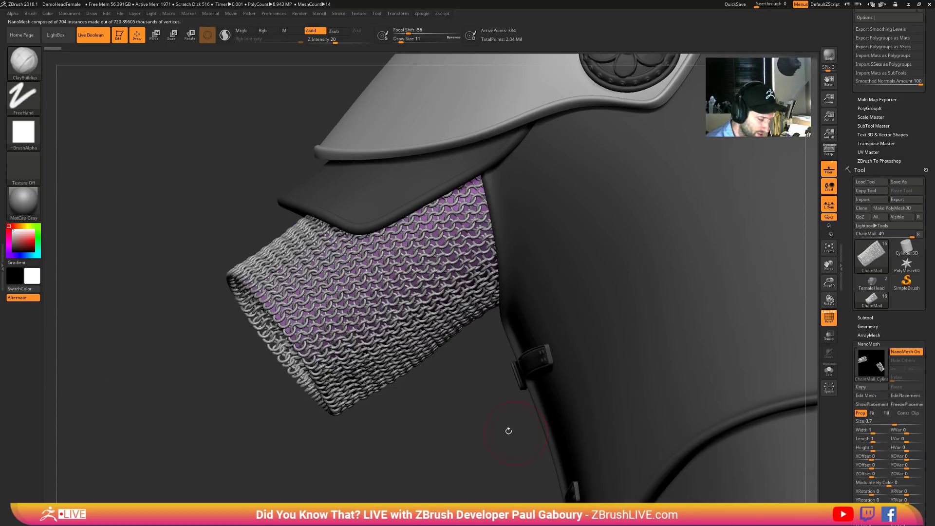
{"action": "left_click", "coordinate": [871, 405]}
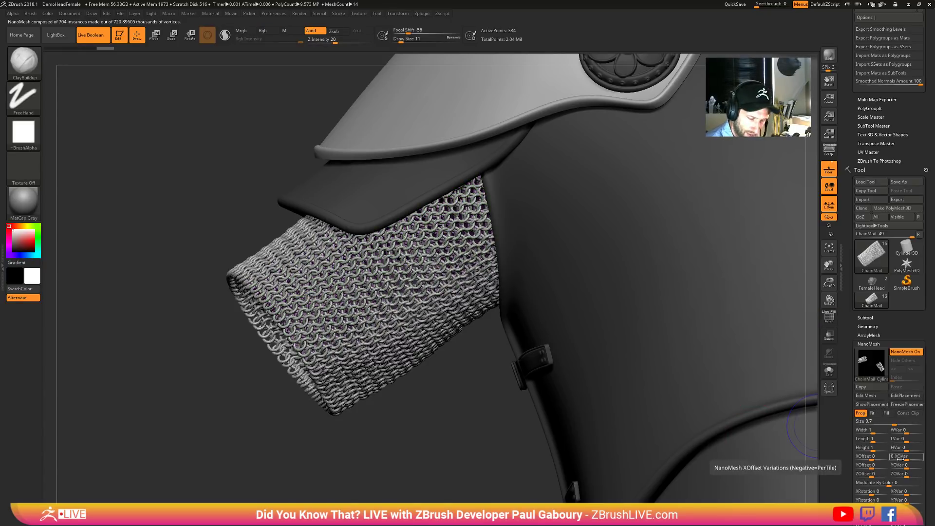
- Set the NanoMesh Size to 0.69233, and try an XRotation of -53 before returning it to 0
{"action": "mouse_move", "coordinate": [894, 424]}
{"action": "left_mouse_down"}
{"action": "mouse_move", "coordinate": [884, 424]}
{"action": "mouse_move", "coordinate": [897, 425]}
{"action": "left_mouse_up"}
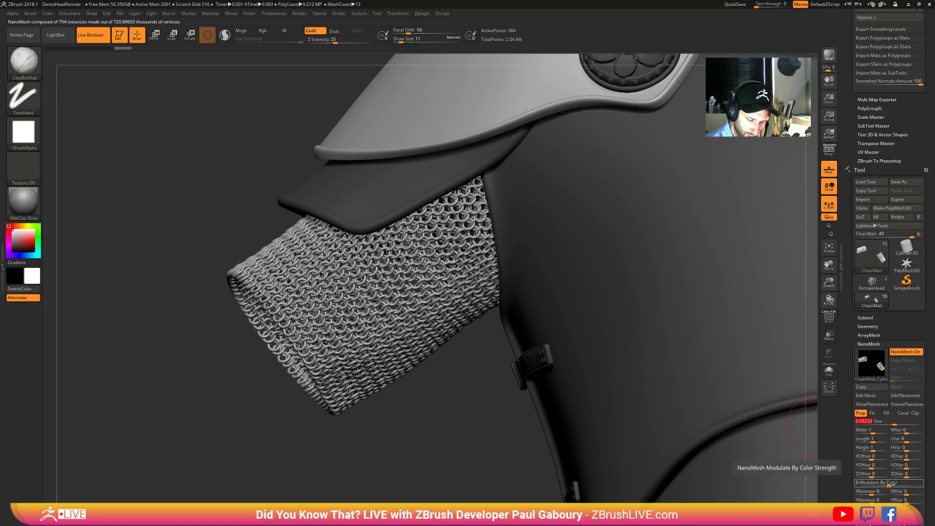
{"action": "left_click_drag", "start_coordinate": [869, 494], "coordinate": [877, 500]}
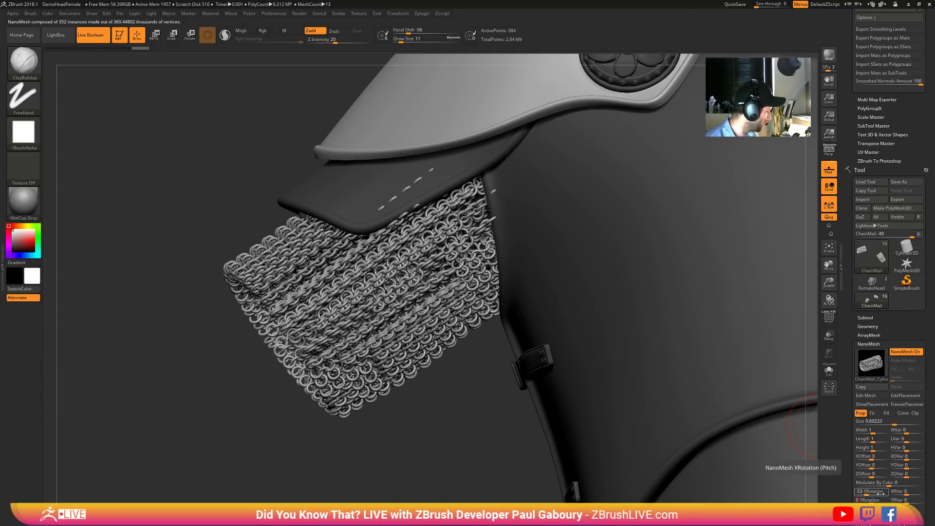
{"action": "left_click_drag", "start_coordinate": [868, 492], "coordinate": [879, 493]}
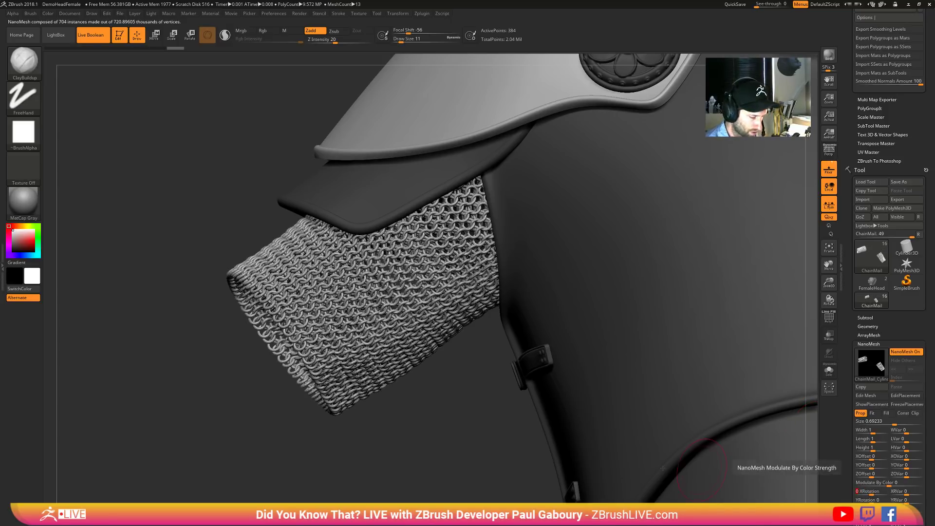
- Try NanoMesh width variations of -79 and -32 on the chainmail, restoring Size to 0.7 and WVar to 0
{"action": "left_click", "coordinate": [894, 429]}
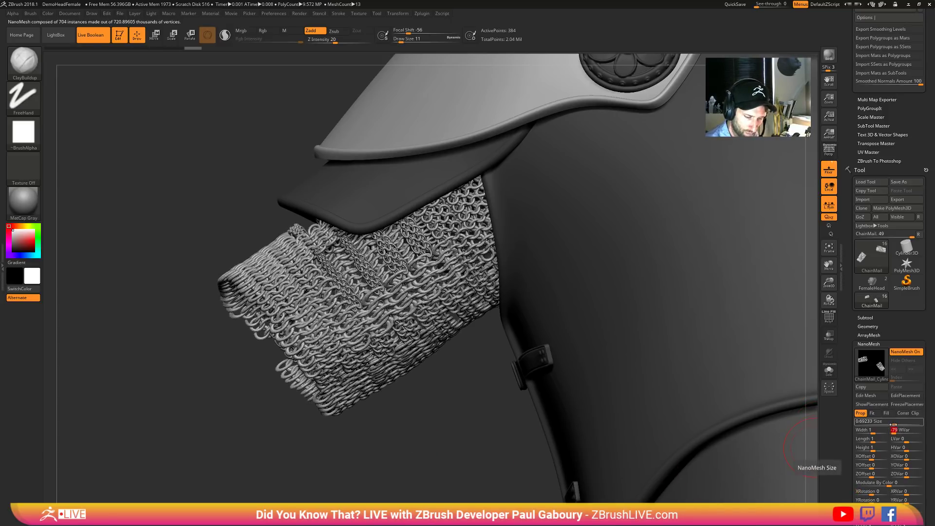
{"action": "left_click", "coordinate": [895, 423]}
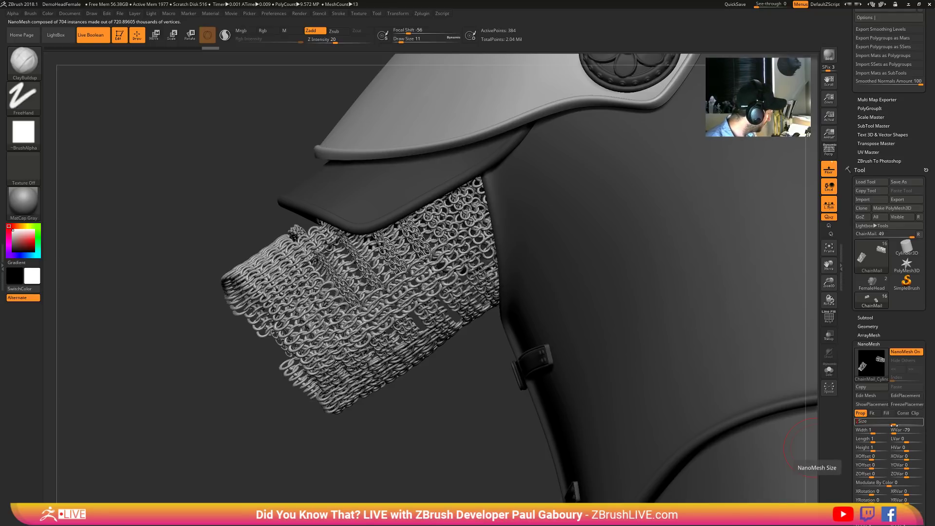
{"action": "left_click", "coordinate": [894, 429]}
{"action": "key", "text": "Return"}
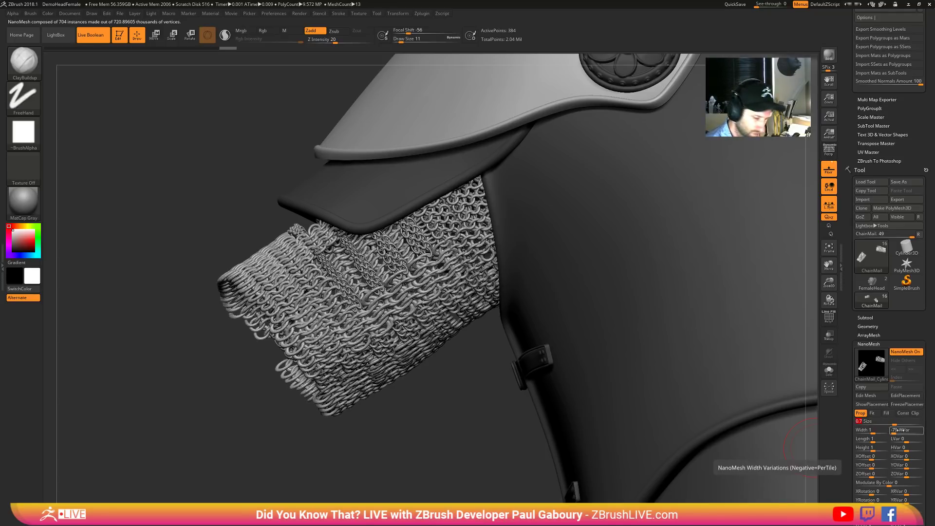
{"action": "left_click", "coordinate": [897, 431]}
{"action": "type", "text": "-32"}
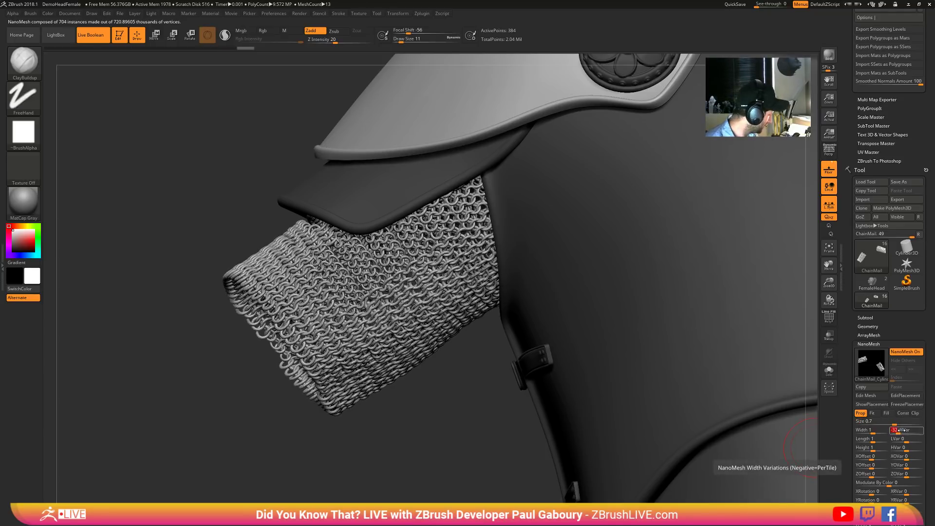
{"action": "type", "text": "0"}
{"action": "key", "text": "Return"}
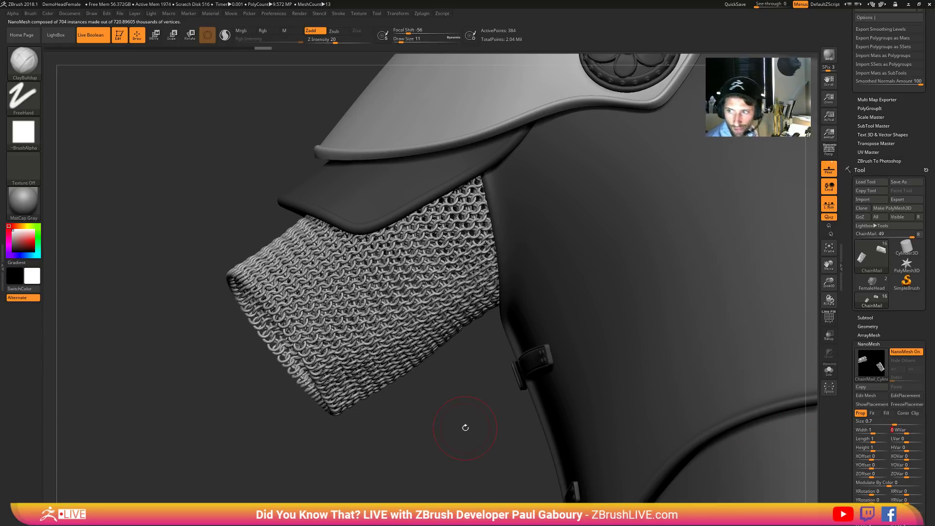
- Frame the chainmail sleeve with the shoulder armor and bring the remaining NanoMesh options into view
{"action": "key", "text": "ctrl"}
{"action": "right_click_drag", "start_coordinate": [465, 446], "coordinate": [453, 441], "text": "ctrl"}
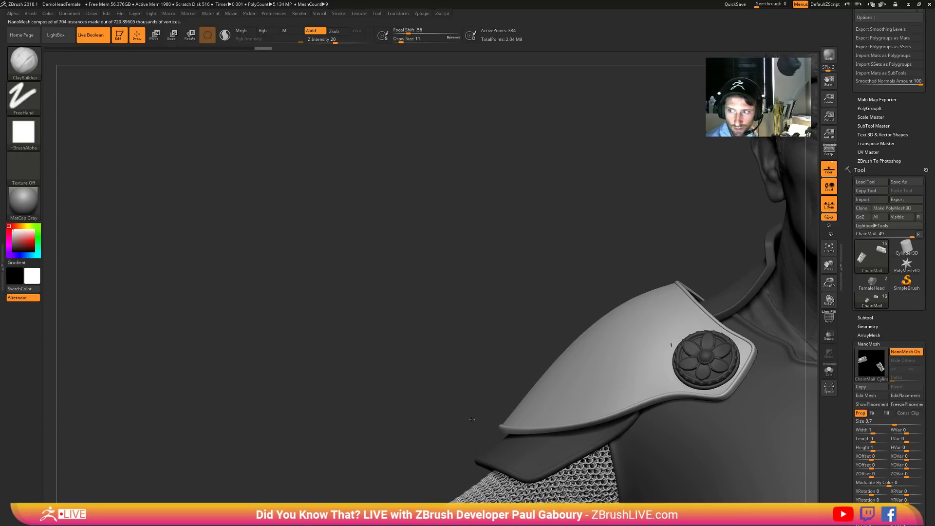
{"action": "right_click_drag", "start_coordinate": [413, 379], "coordinate": [269, 123], "text": "alt"}
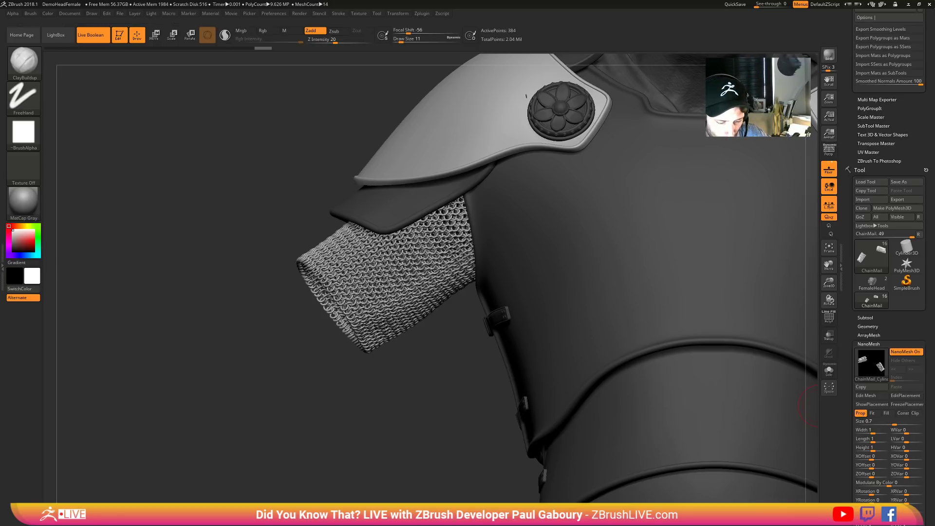
{"action": "scroll", "coordinate": [930, 338], "scroll_direction": "down", "scroll_amount": 5}
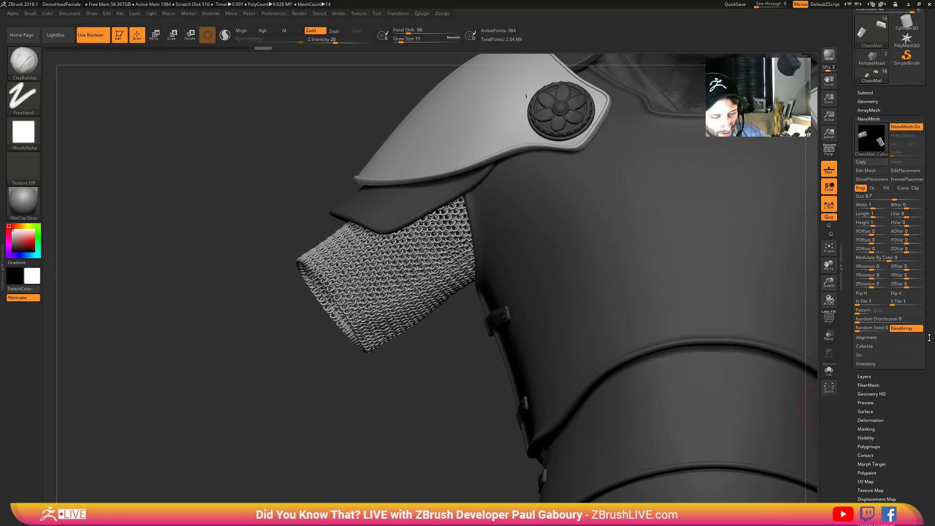